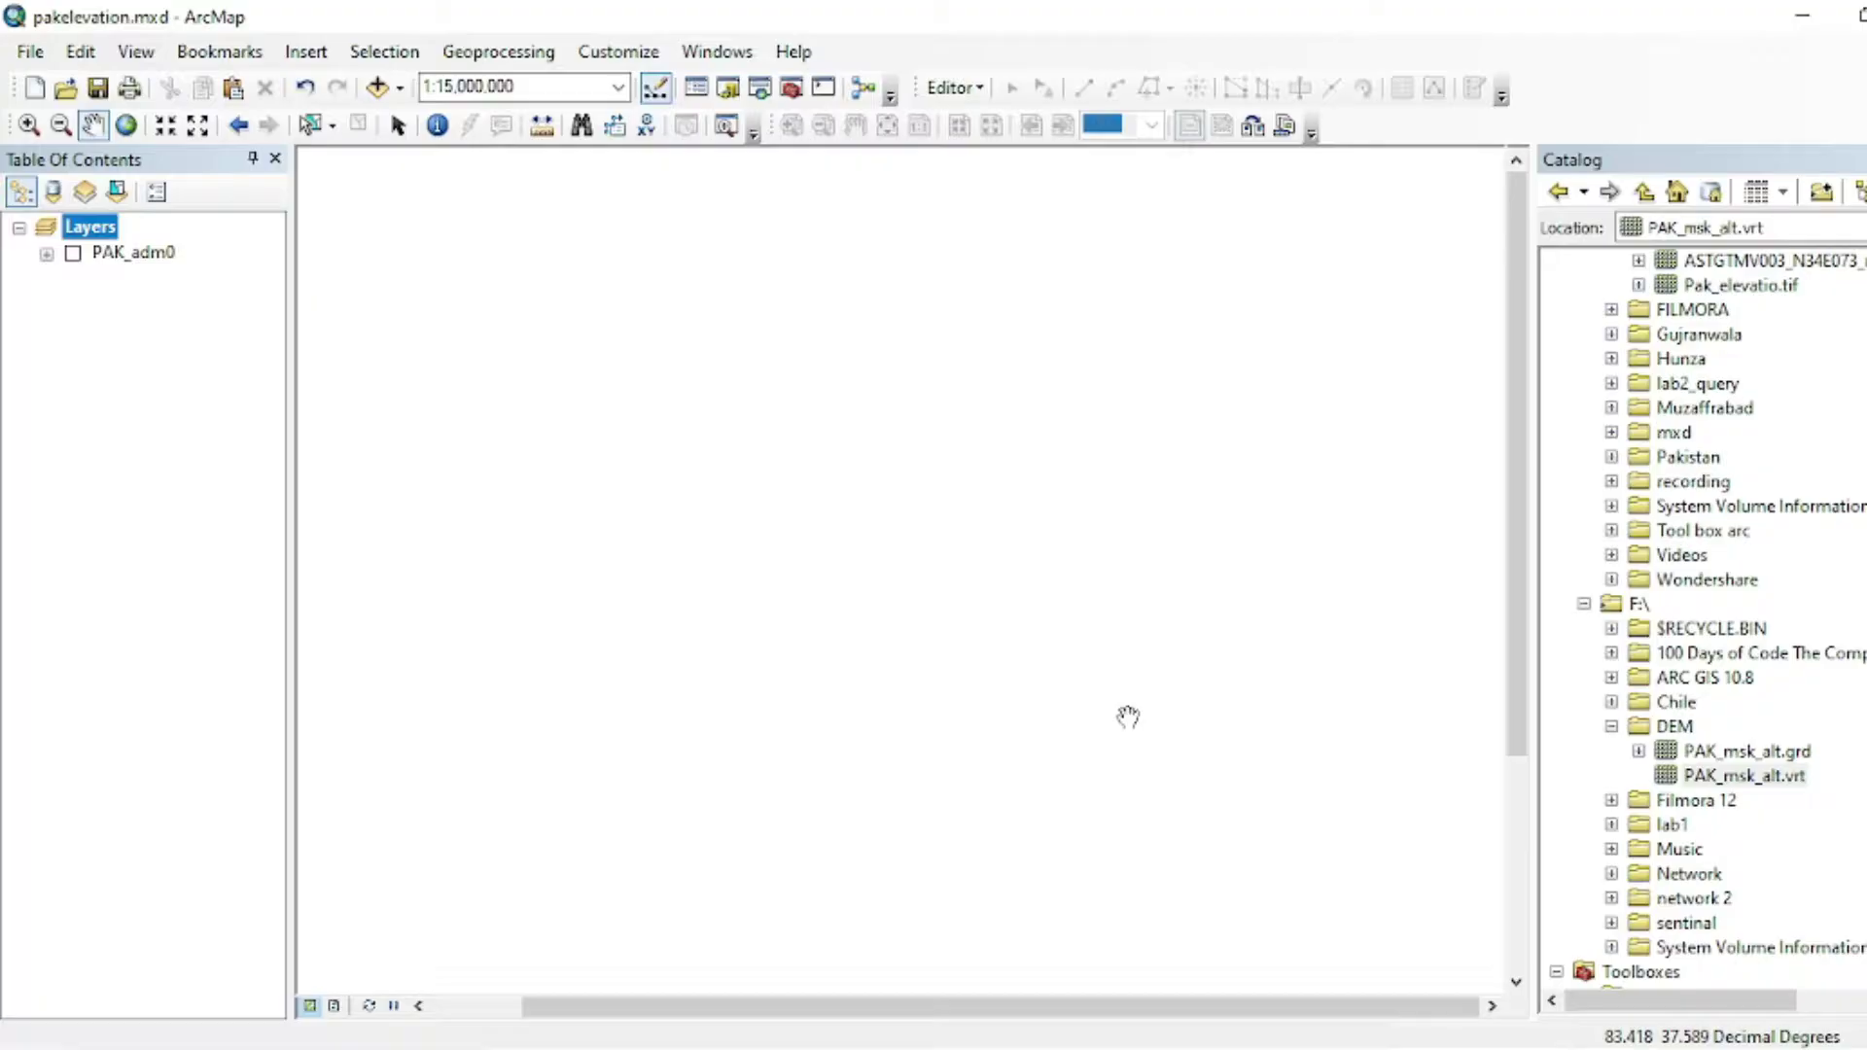
Switch to the browser and open the DIVA-GIS free spatial data page for downloading data by country.
key("alt+Tab")
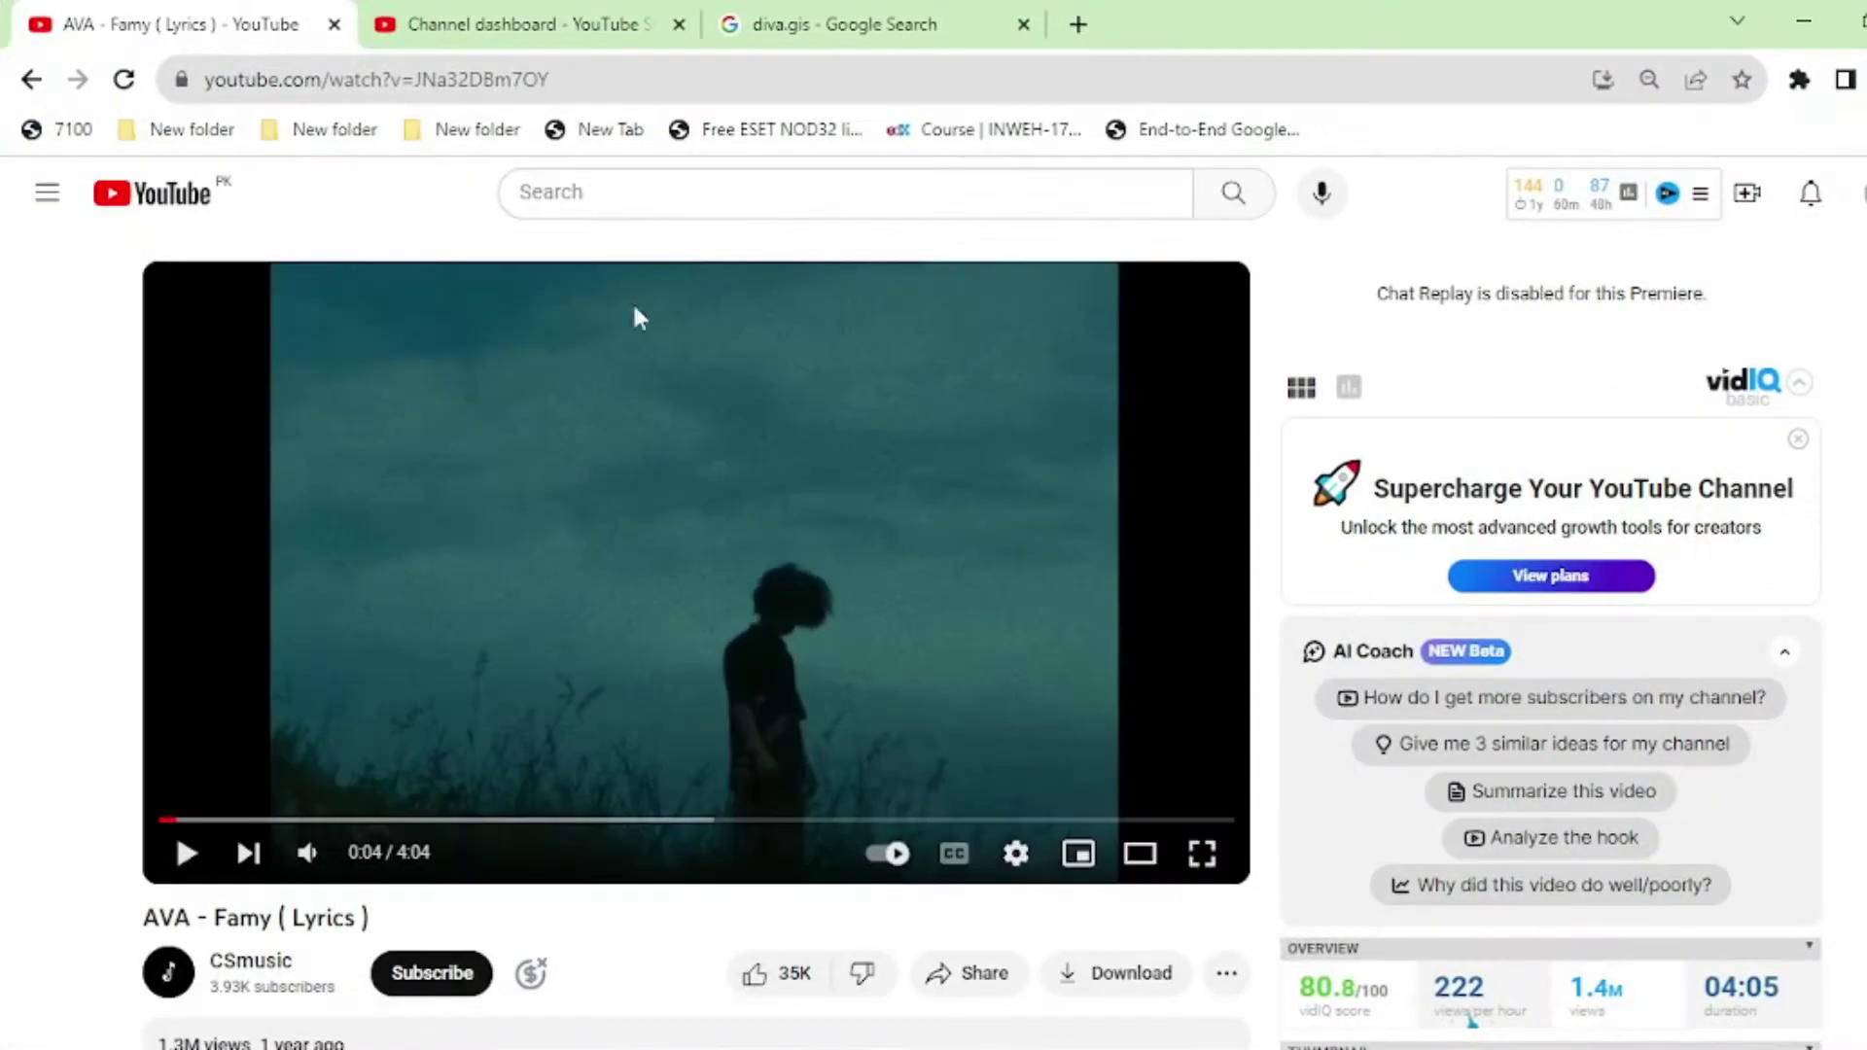
left_click(805, 22)
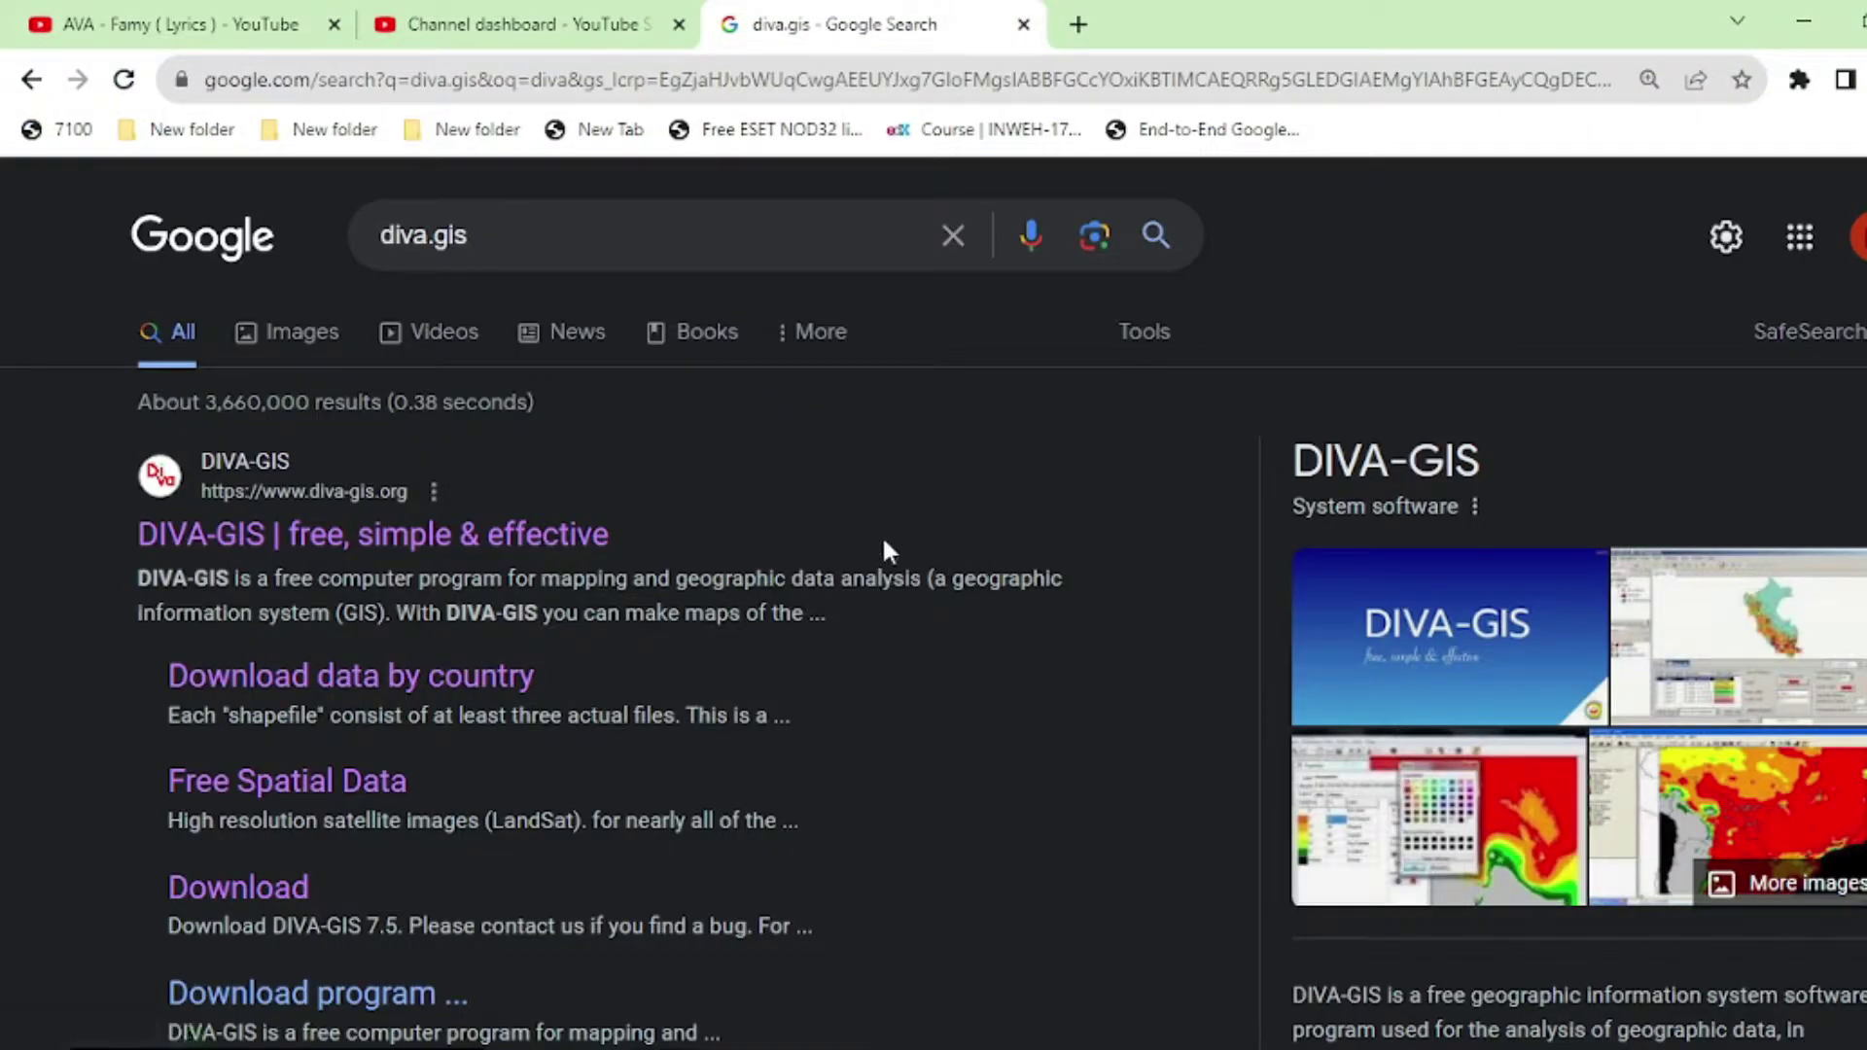
left_click(498, 542)
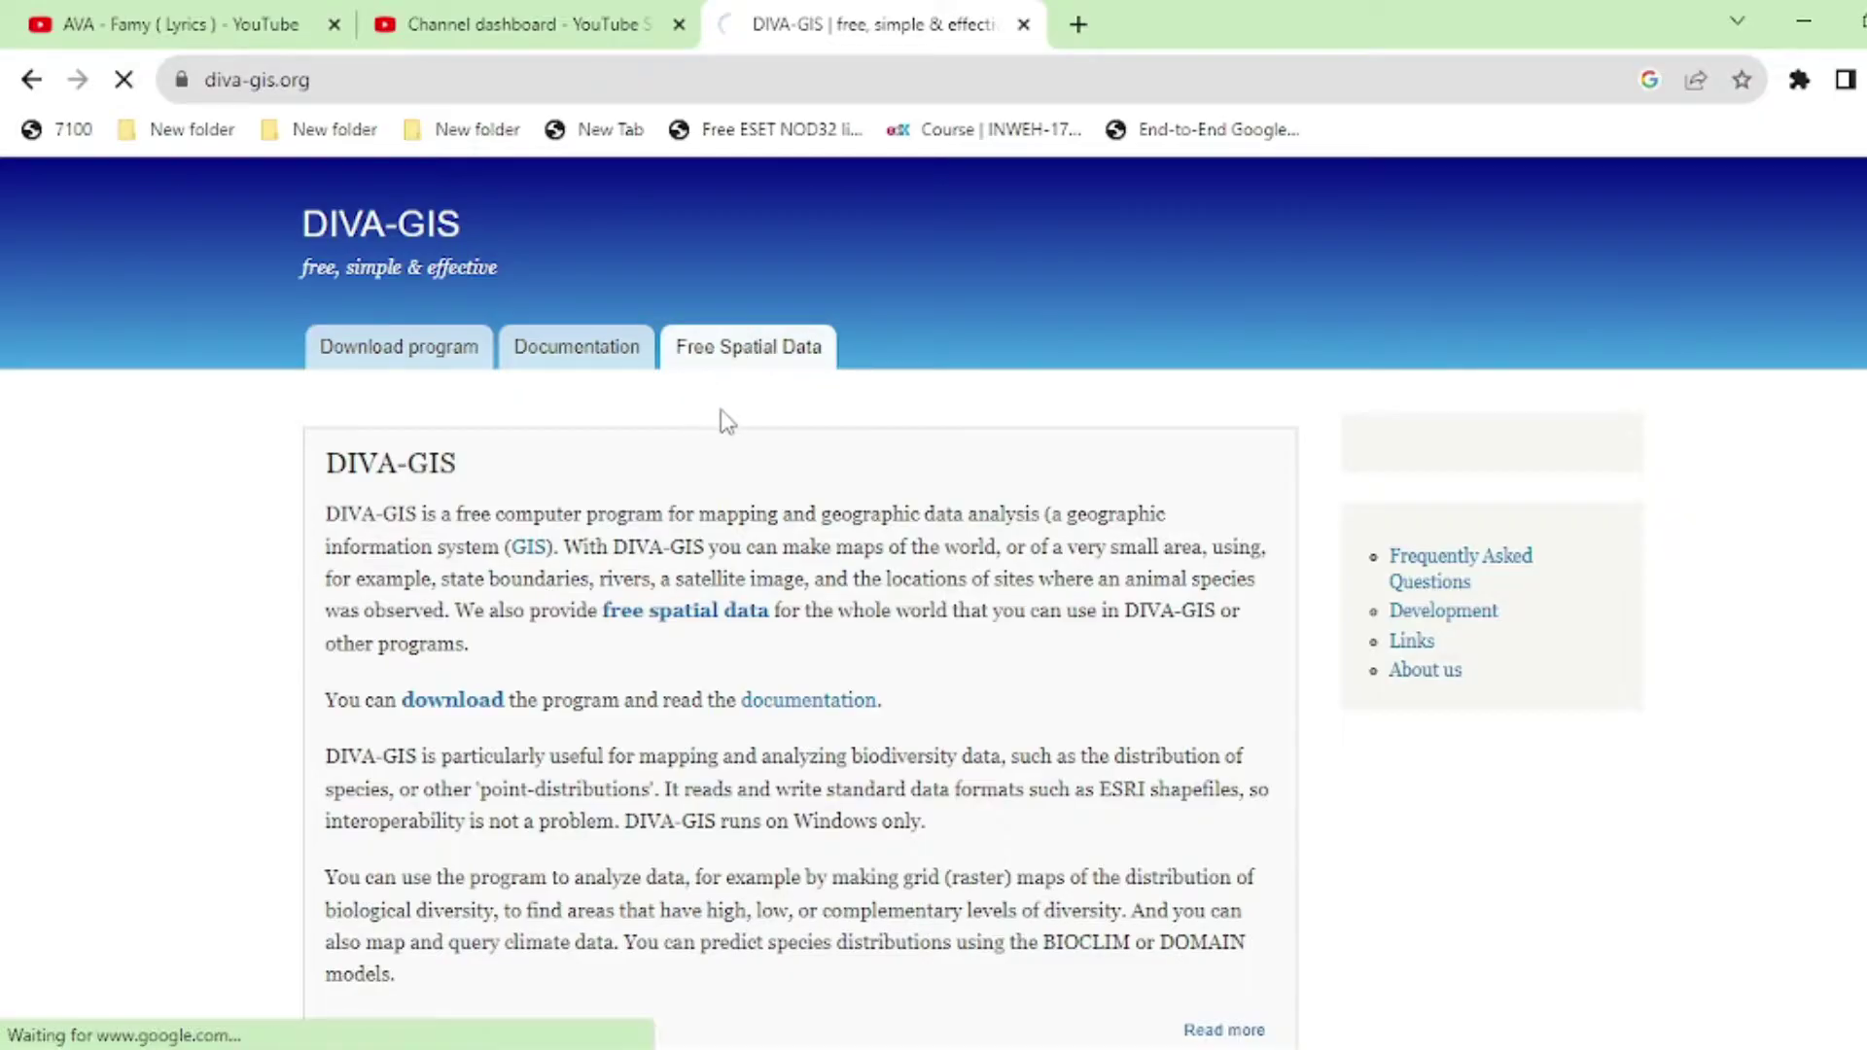
left_click(739, 348)
left_click(491, 615)
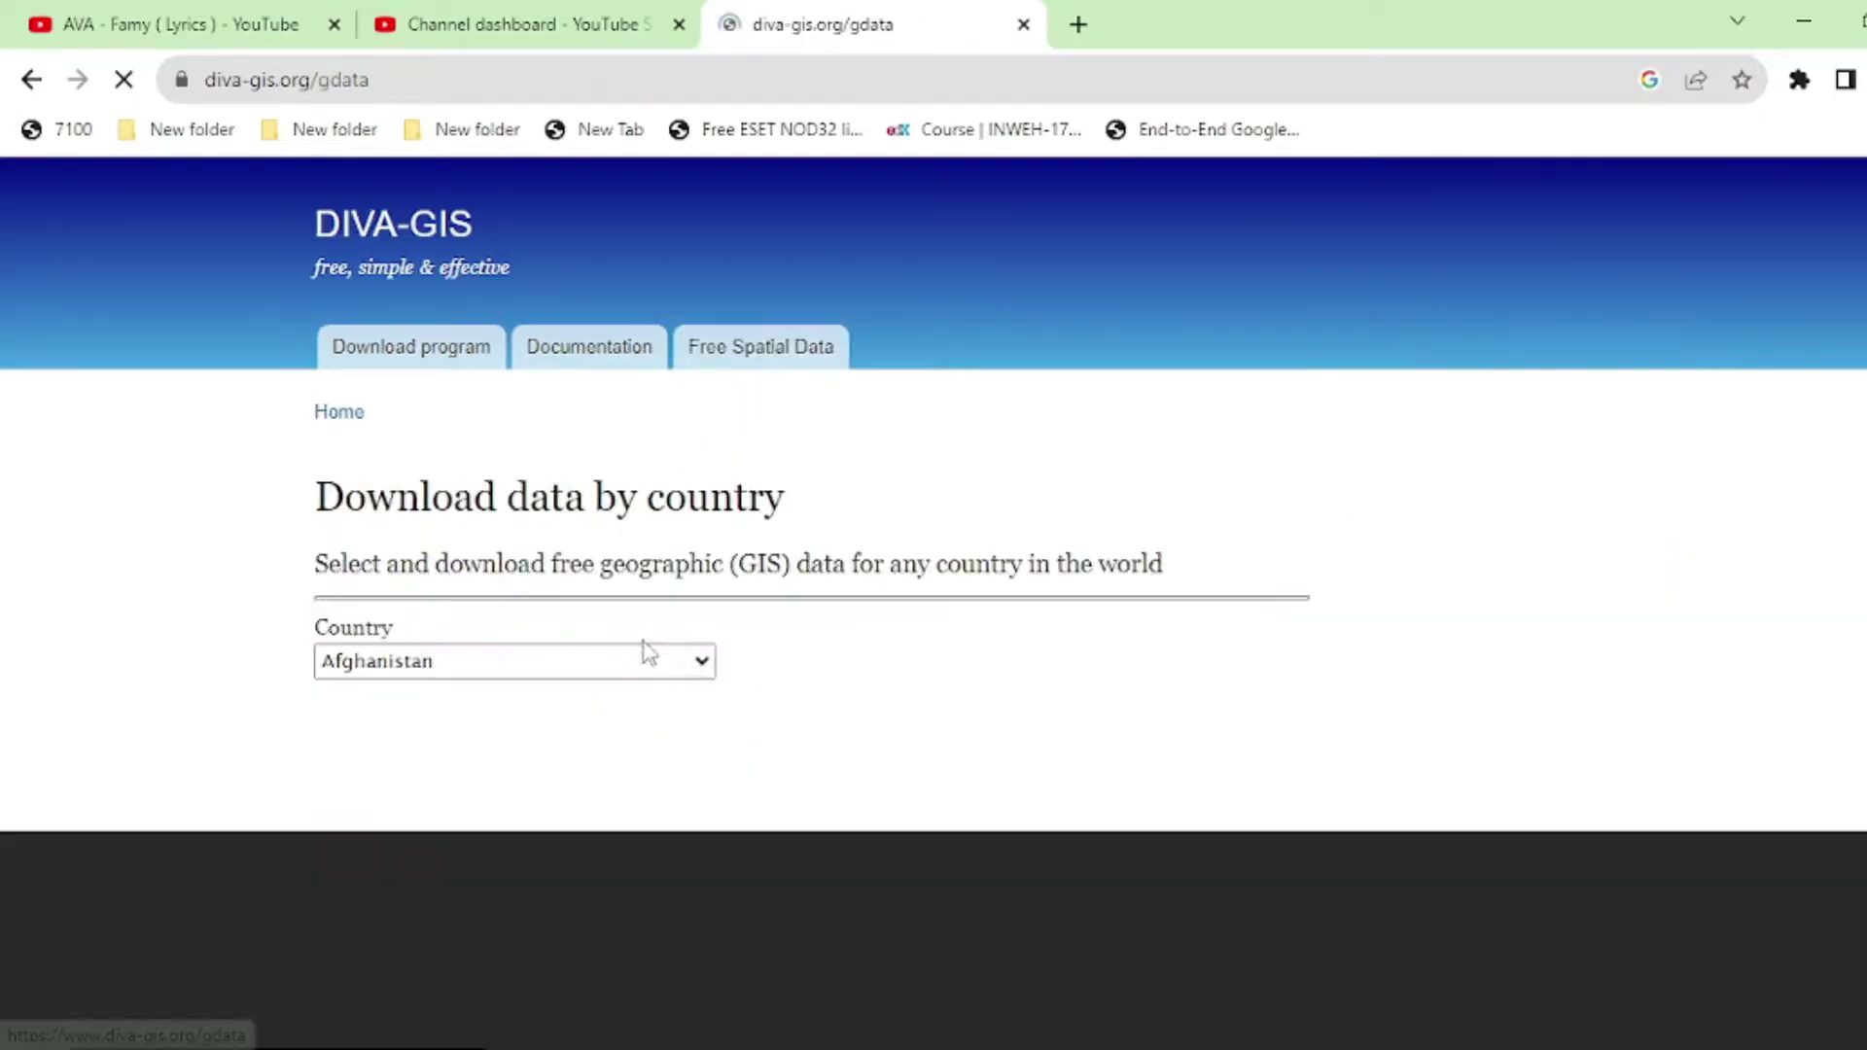
Request the Elevation (country mask) dataset for Pakistan from the country download form.
left_click(530, 671)
key("p")
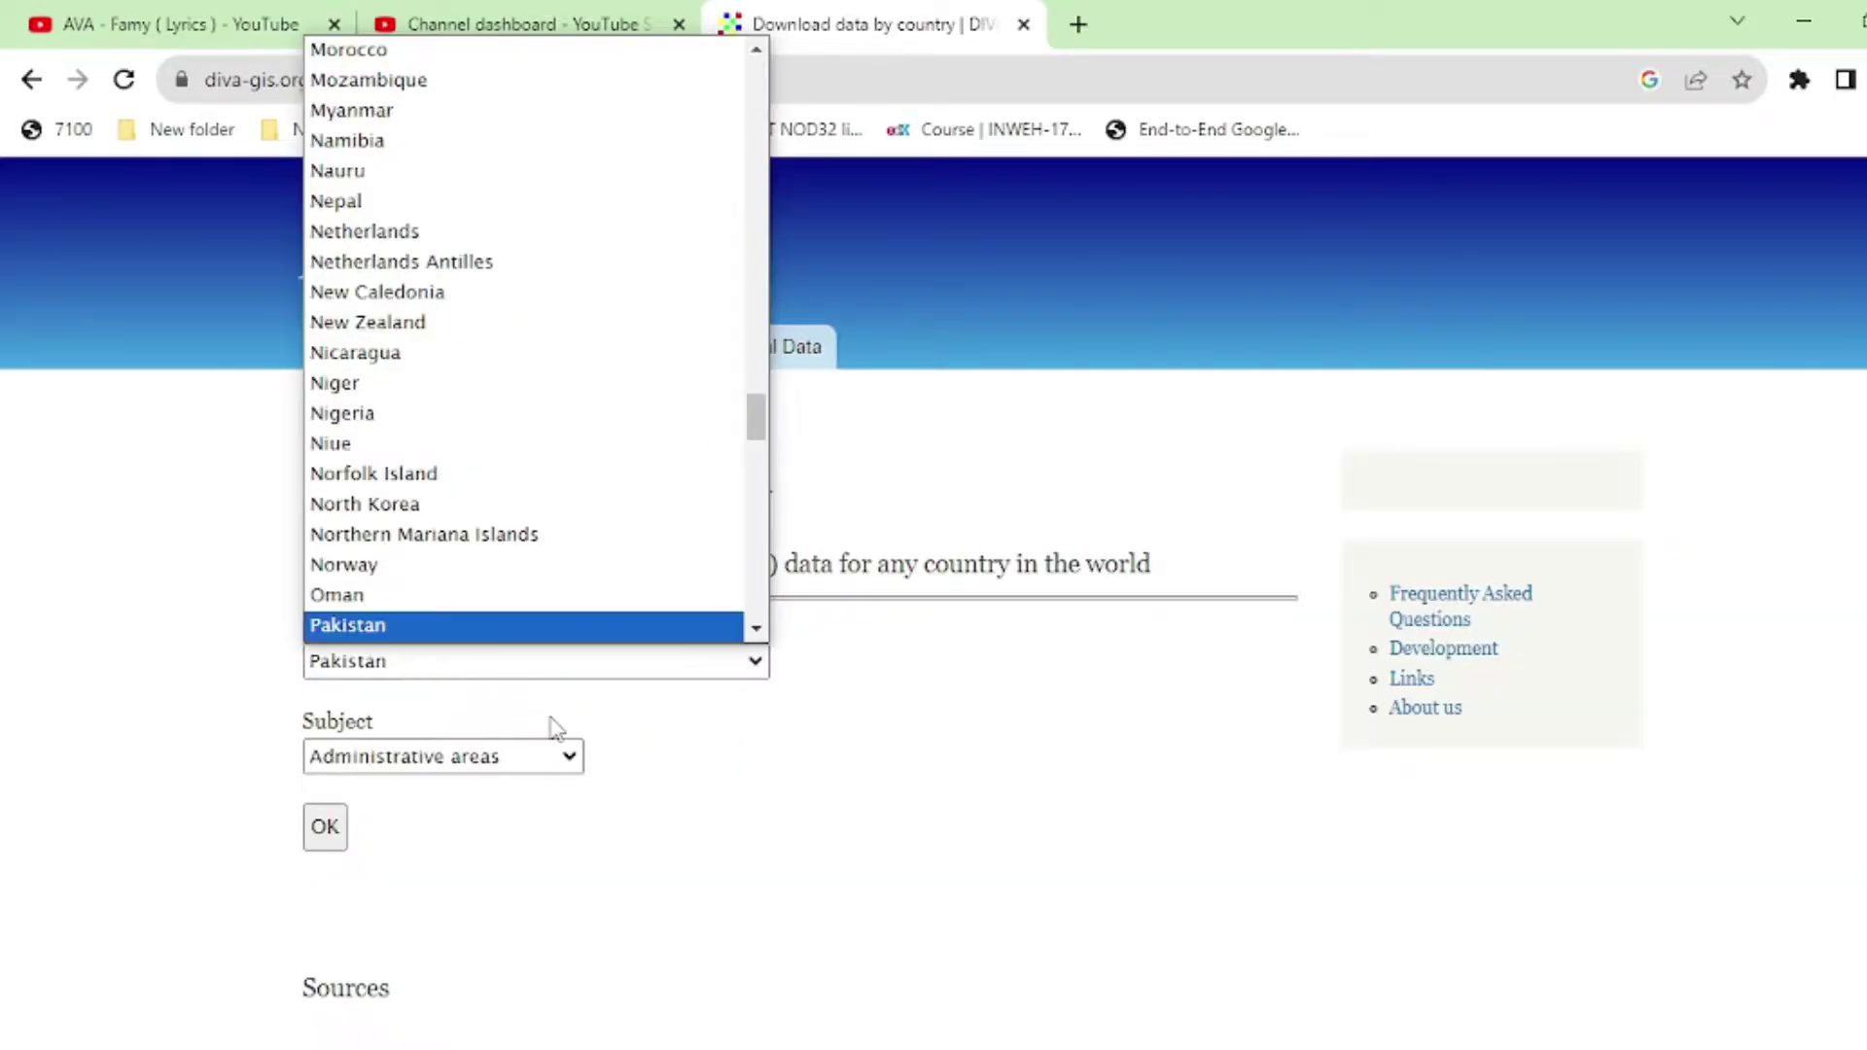
left_click(550, 726)
left_click(521, 758)
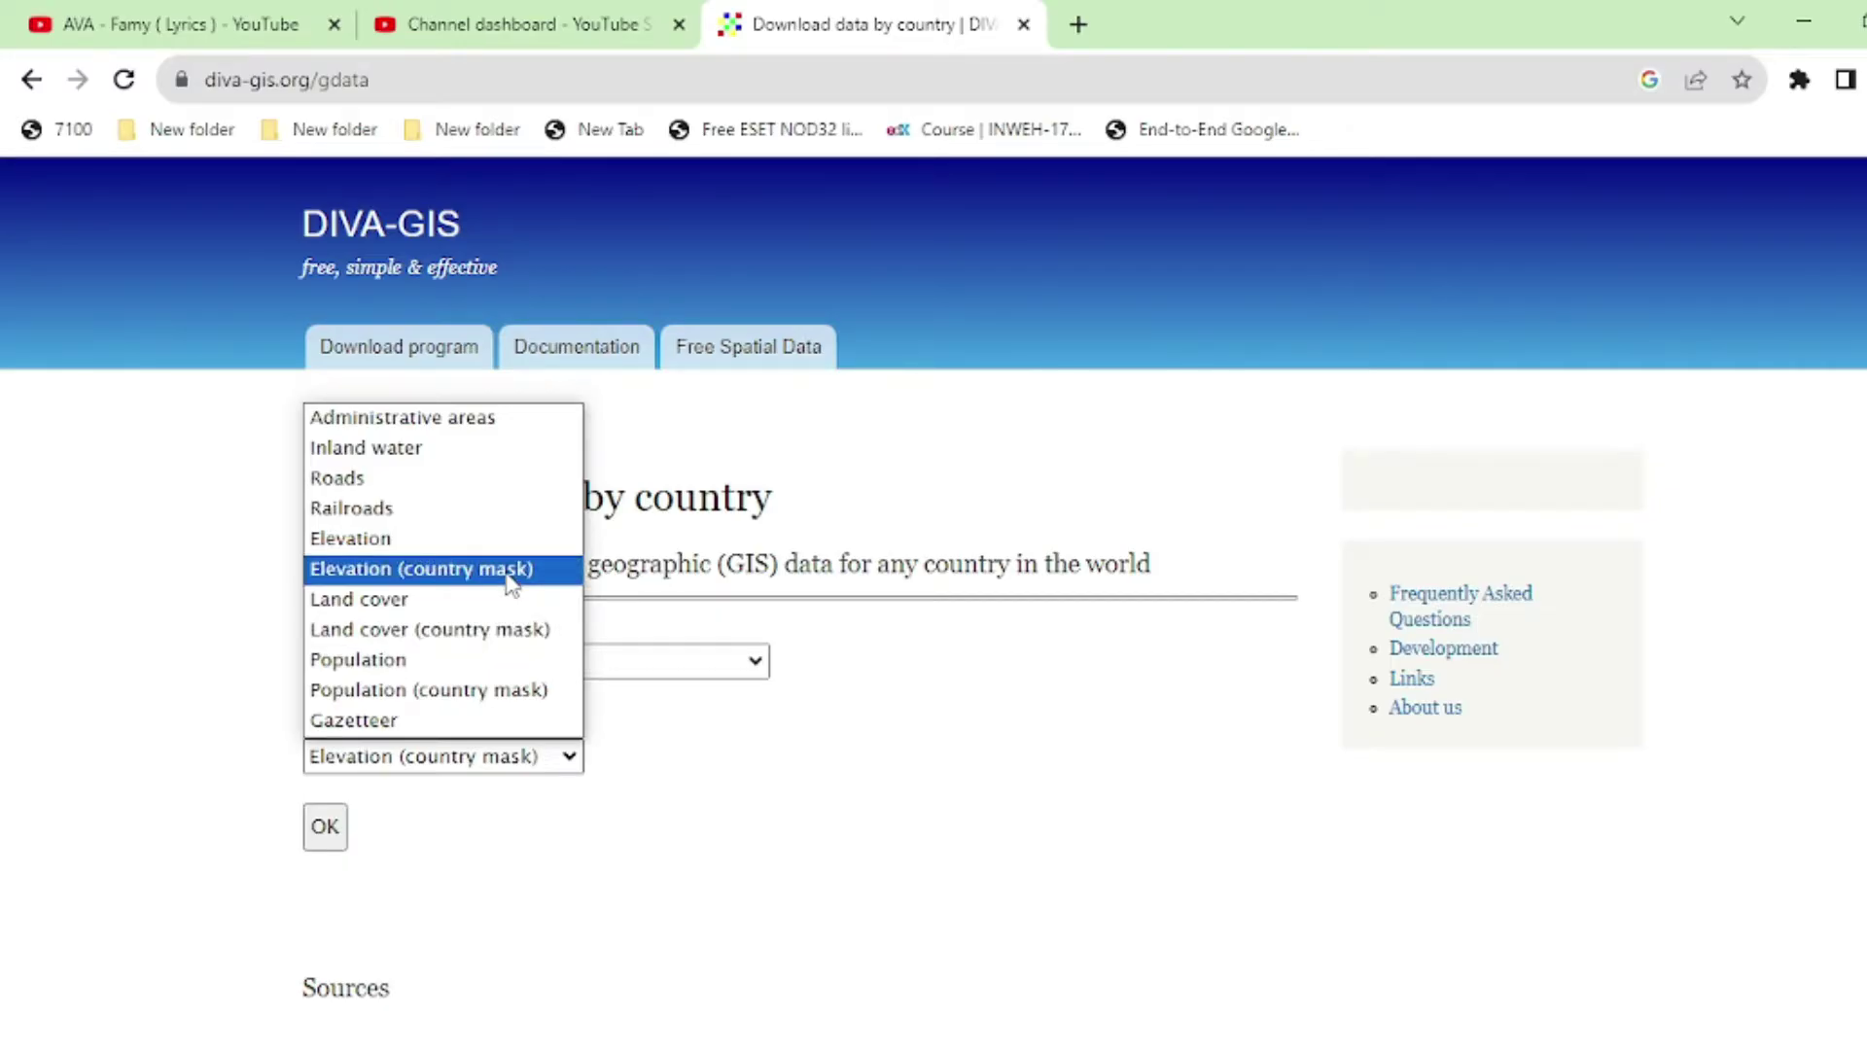
left_click(652, 765)
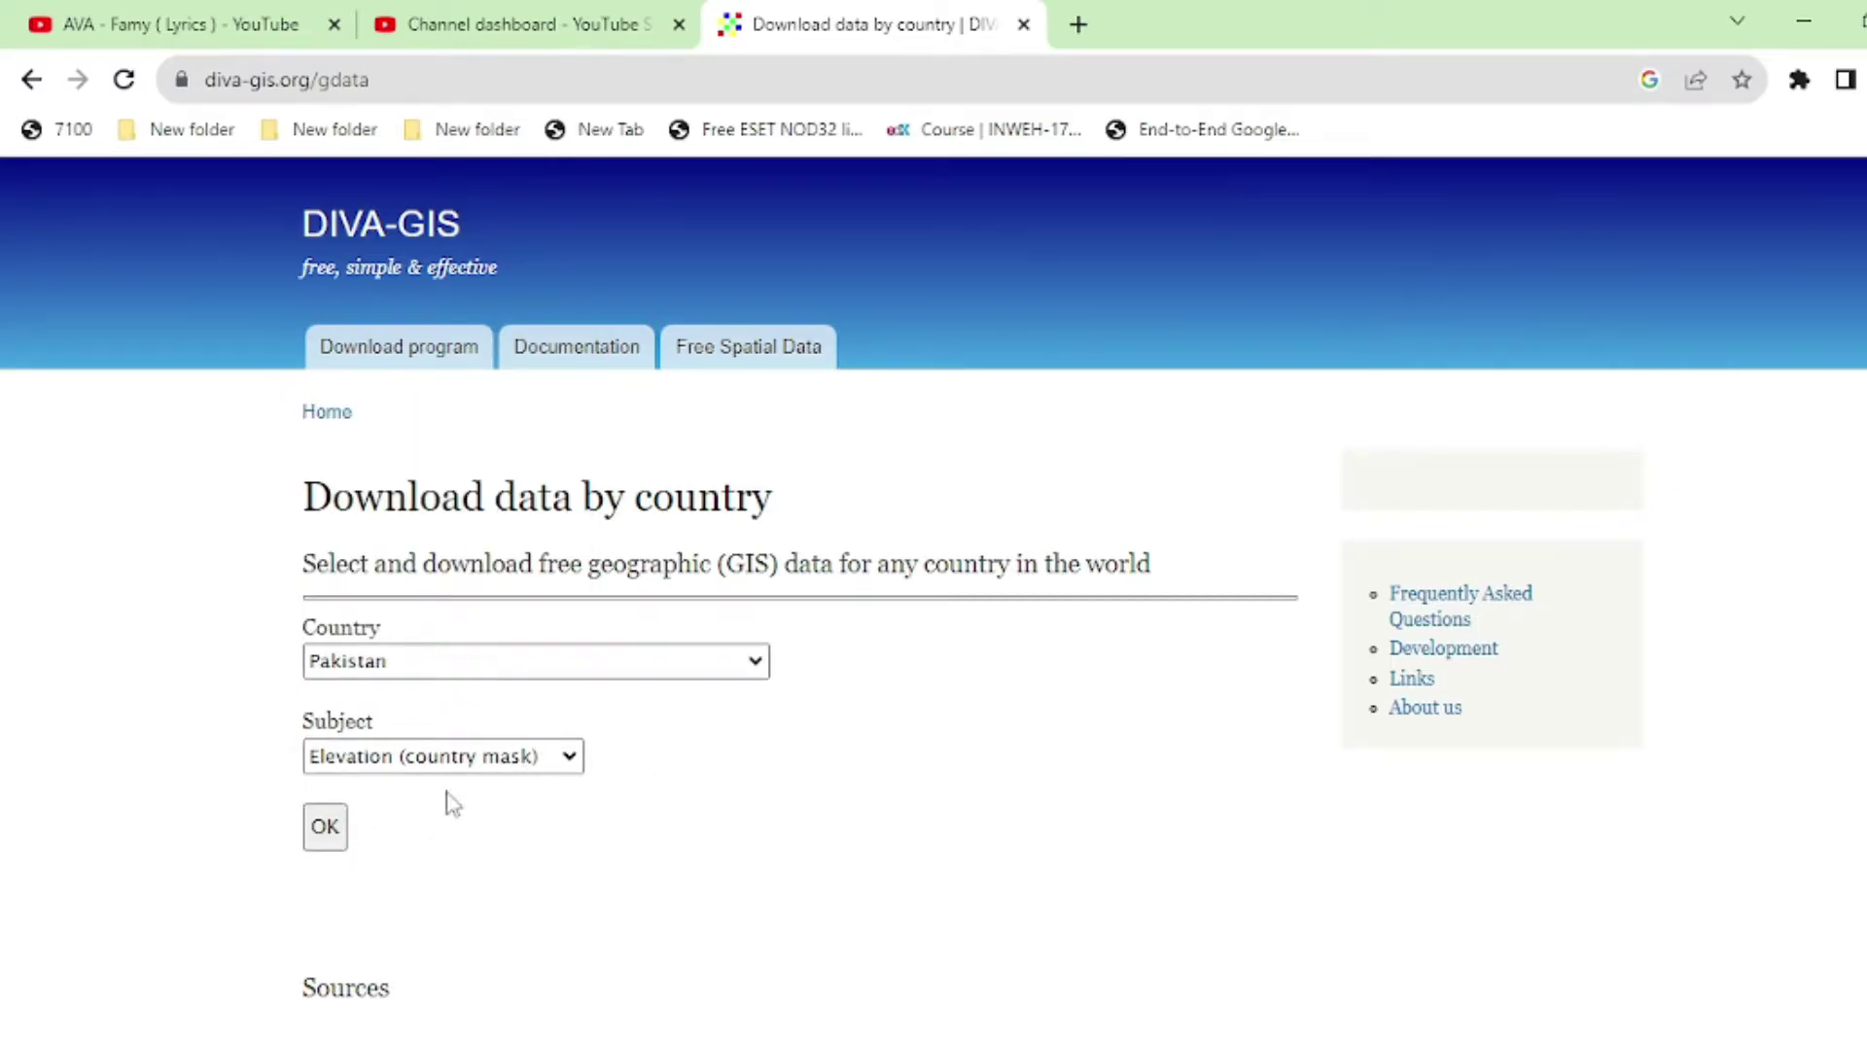
left_click(325, 826)
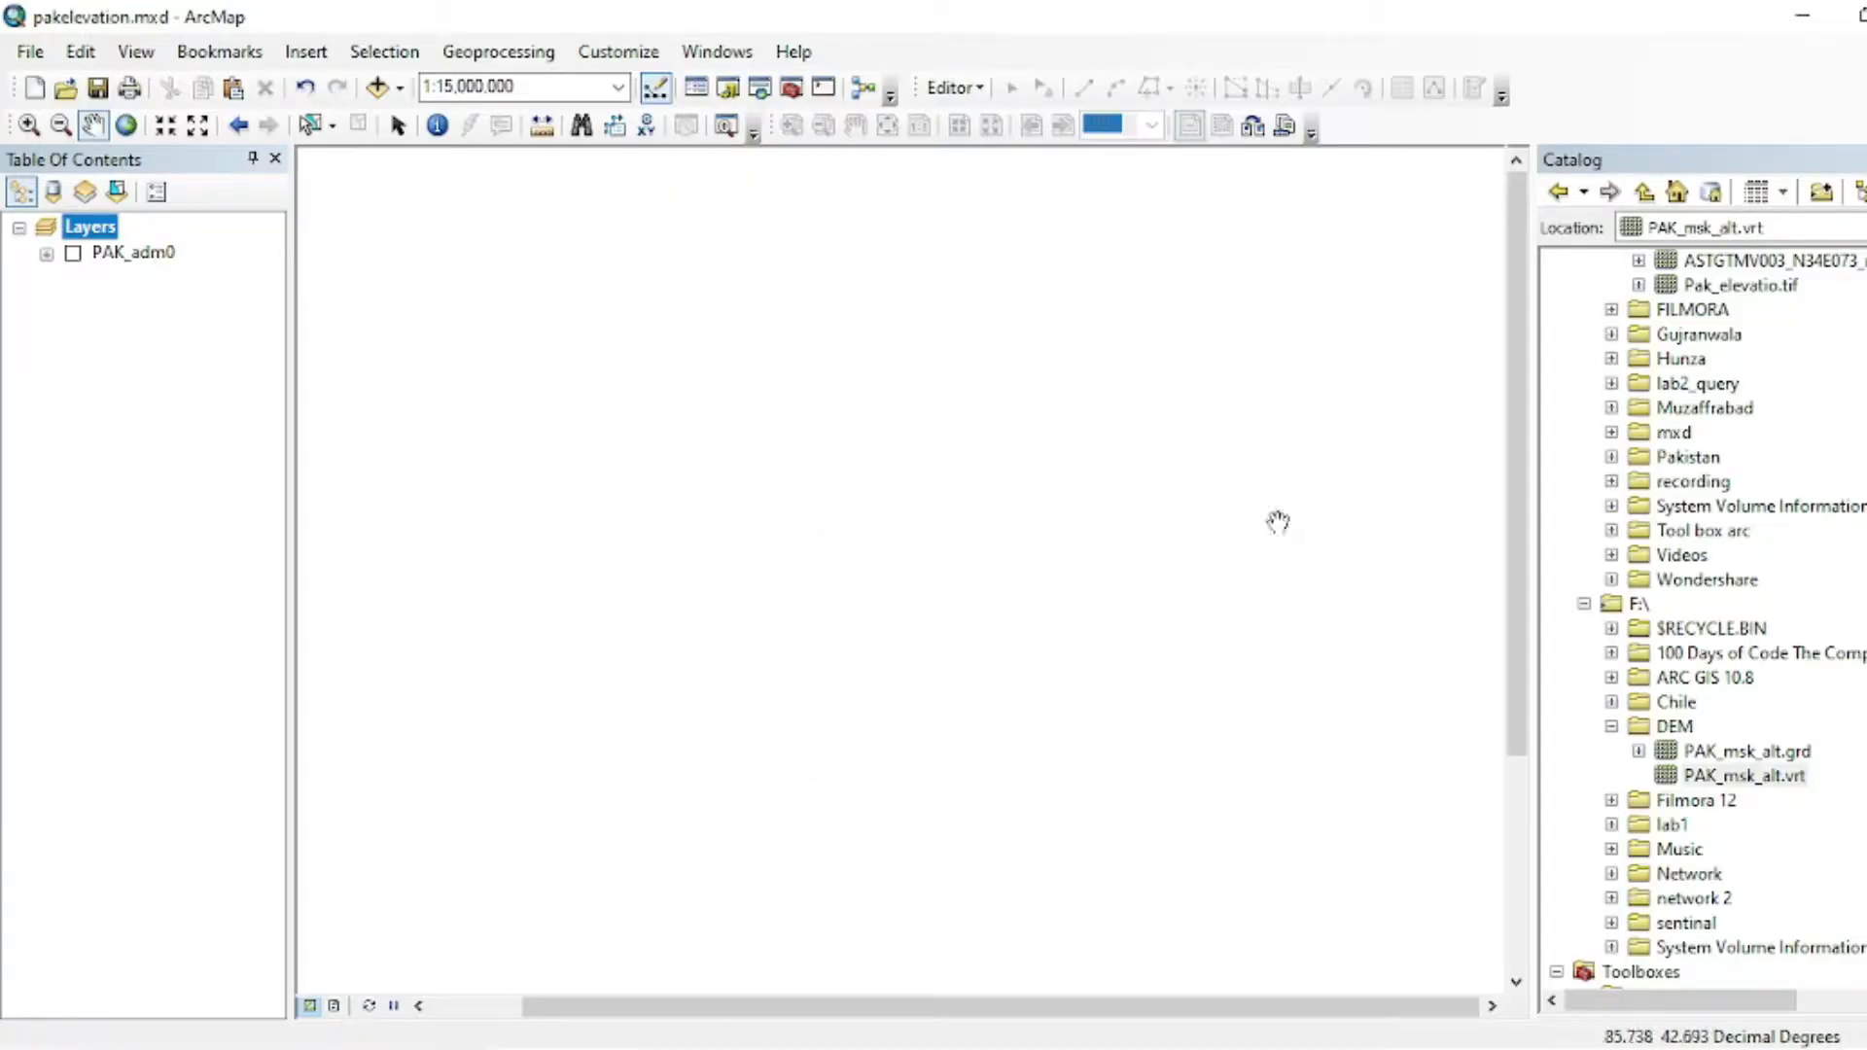
In ArcMap, add the PAK_msk_alt.vrt raster from the F: drive's DEM folder to the map and dismiss the spatial reference warning.
scroll(1771, 405, "up", 3)
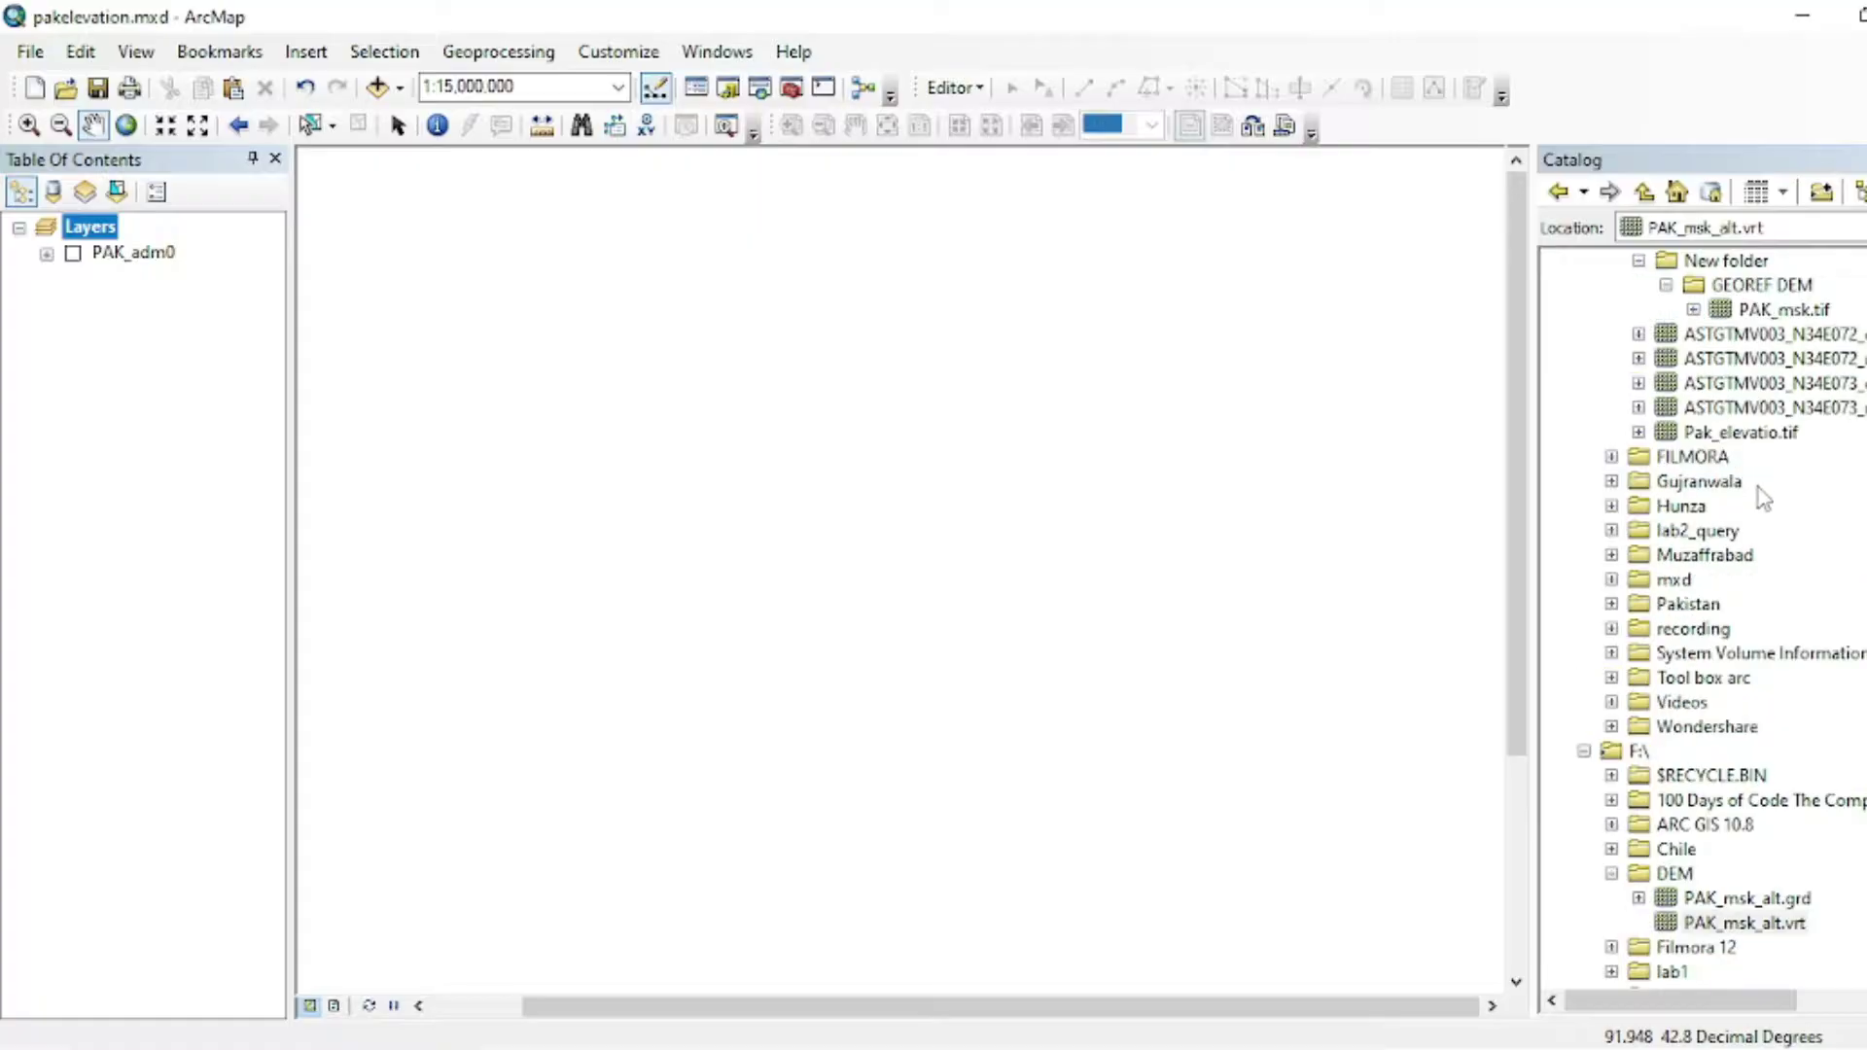
scroll(1754, 529, "down", 3)
mouse_move(1733, 778)
left_mouse_down()
mouse_move(1220, 704)
mouse_move(831, 613)
left_mouse_up()
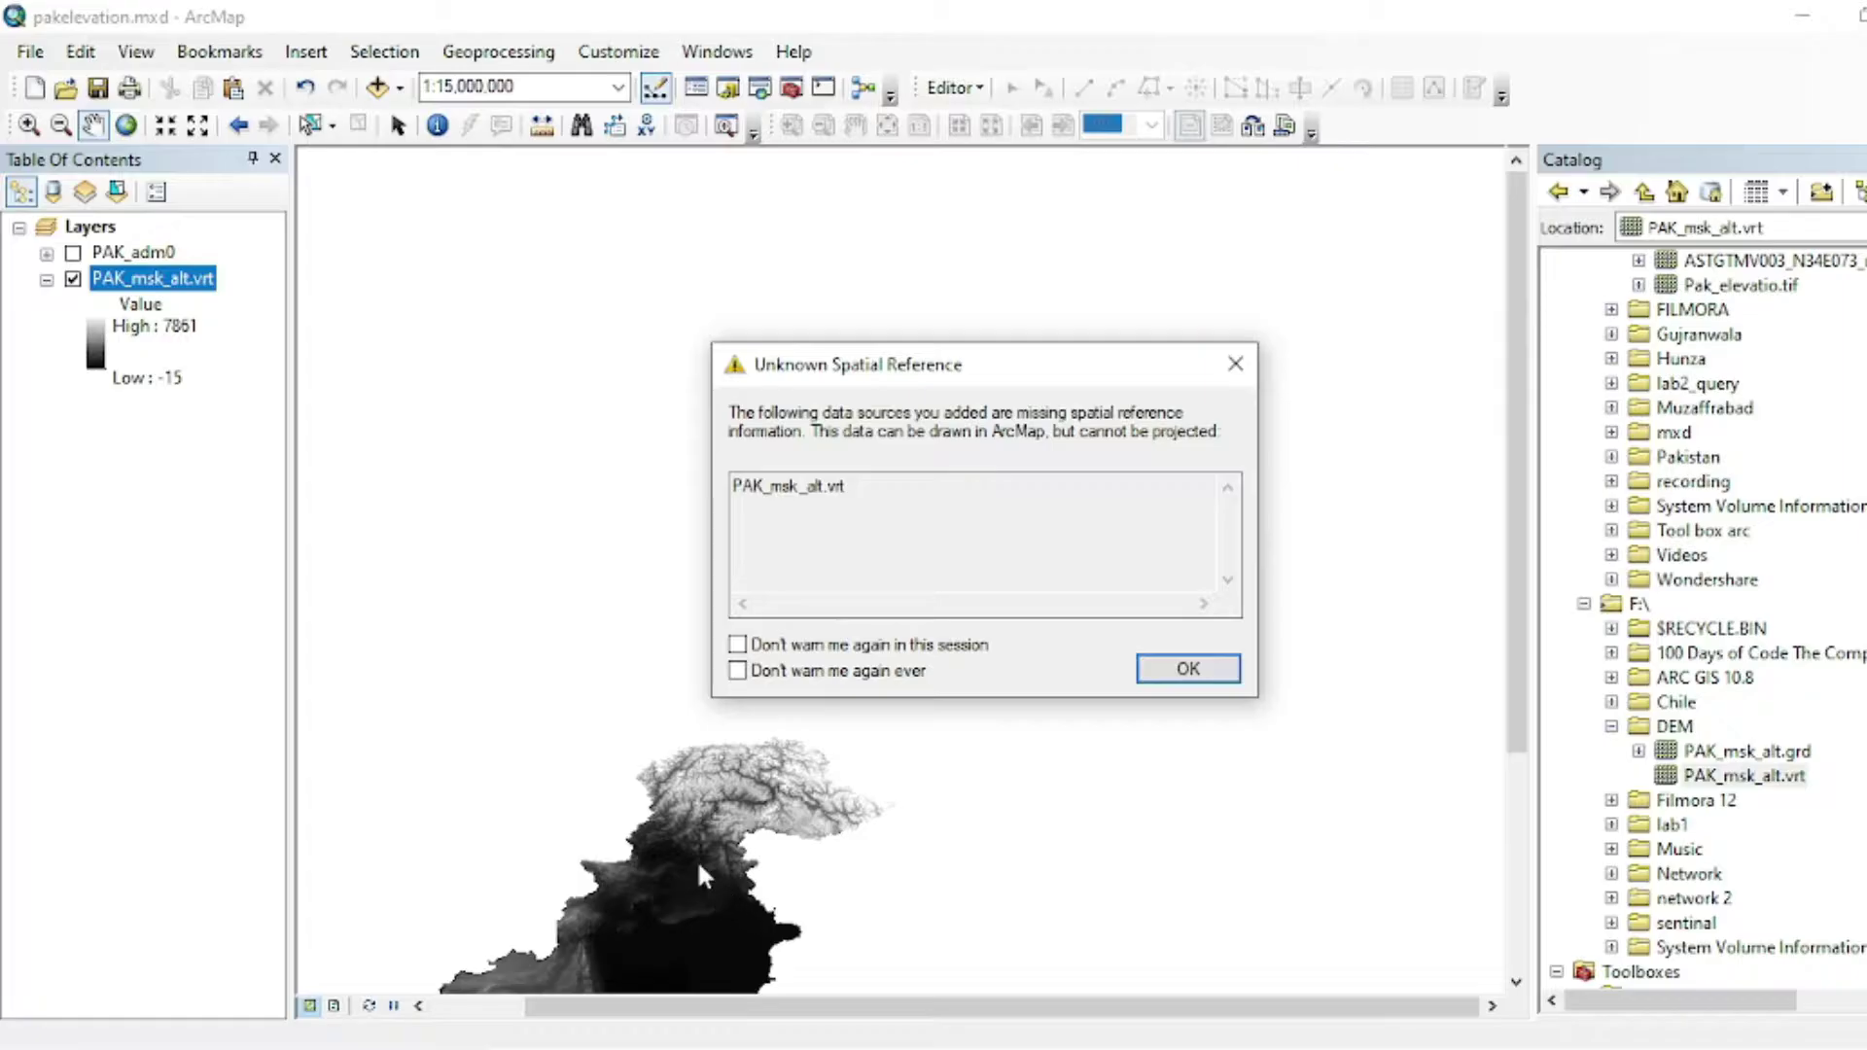
left_click(1235, 370)
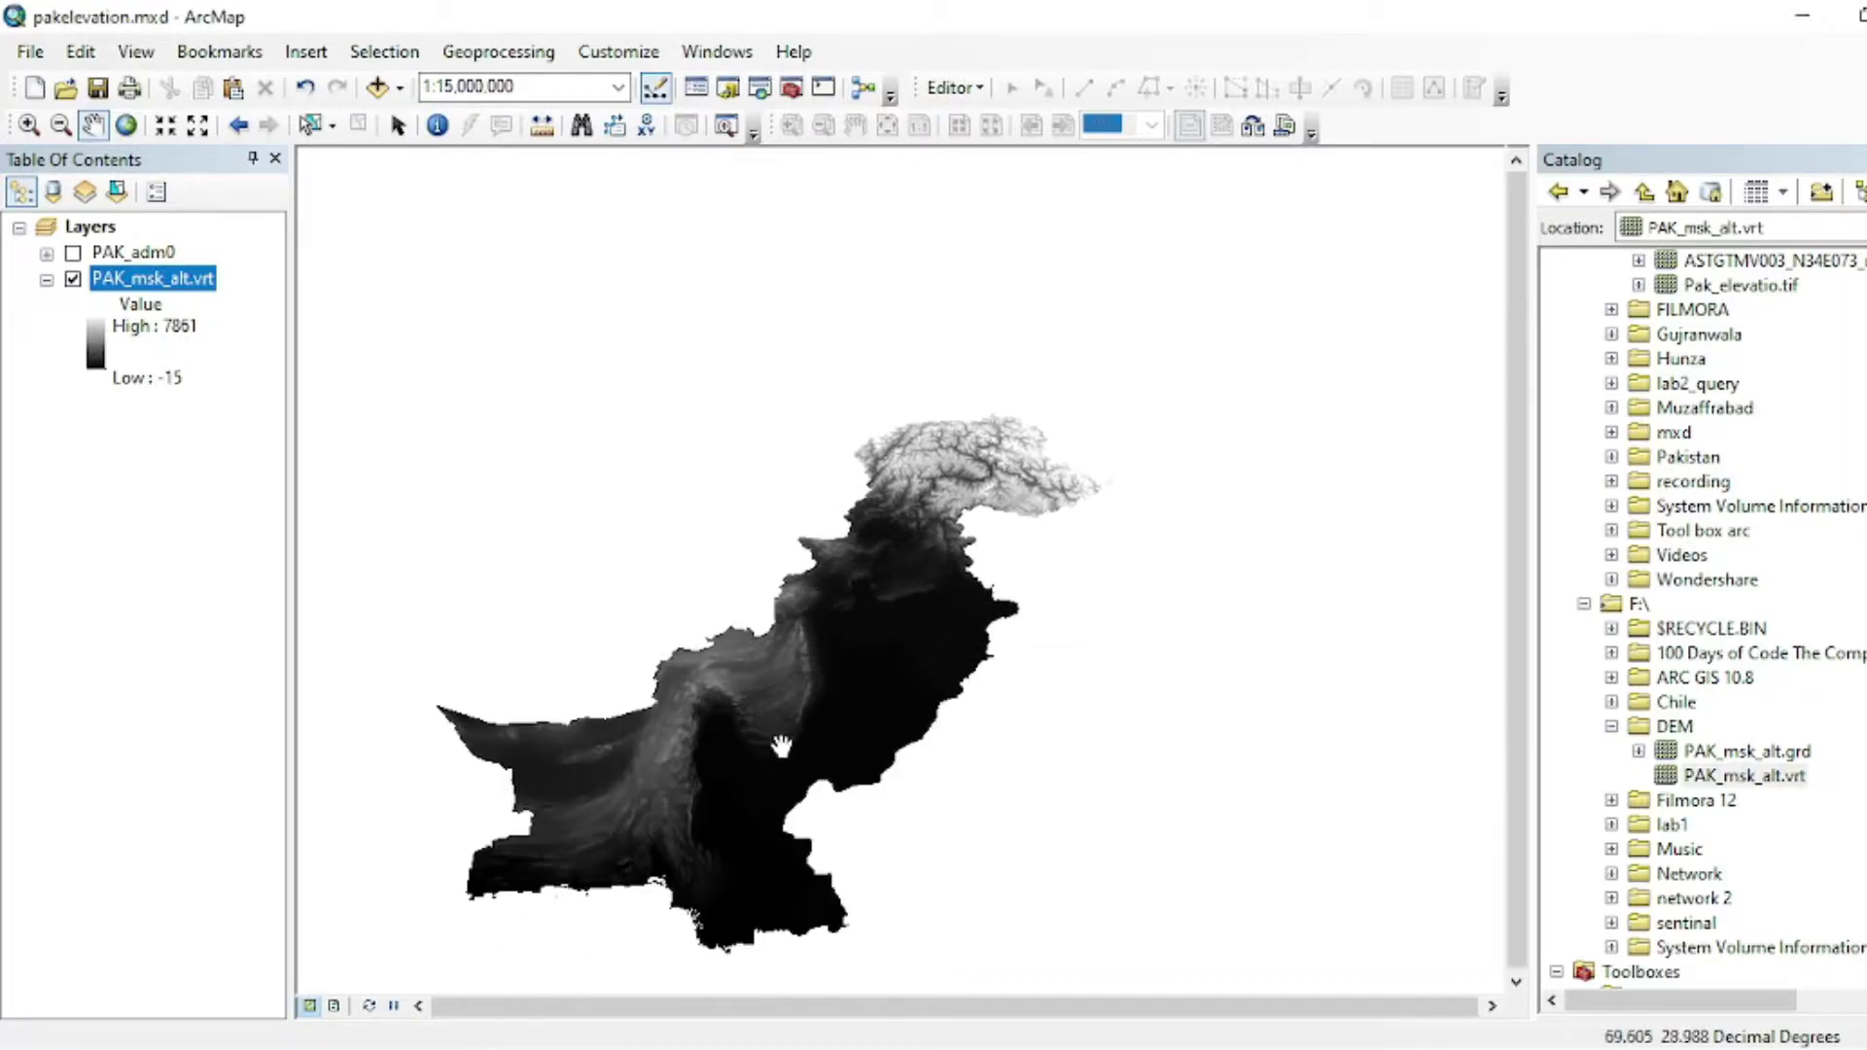
scroll(810, 671, "down", 1)
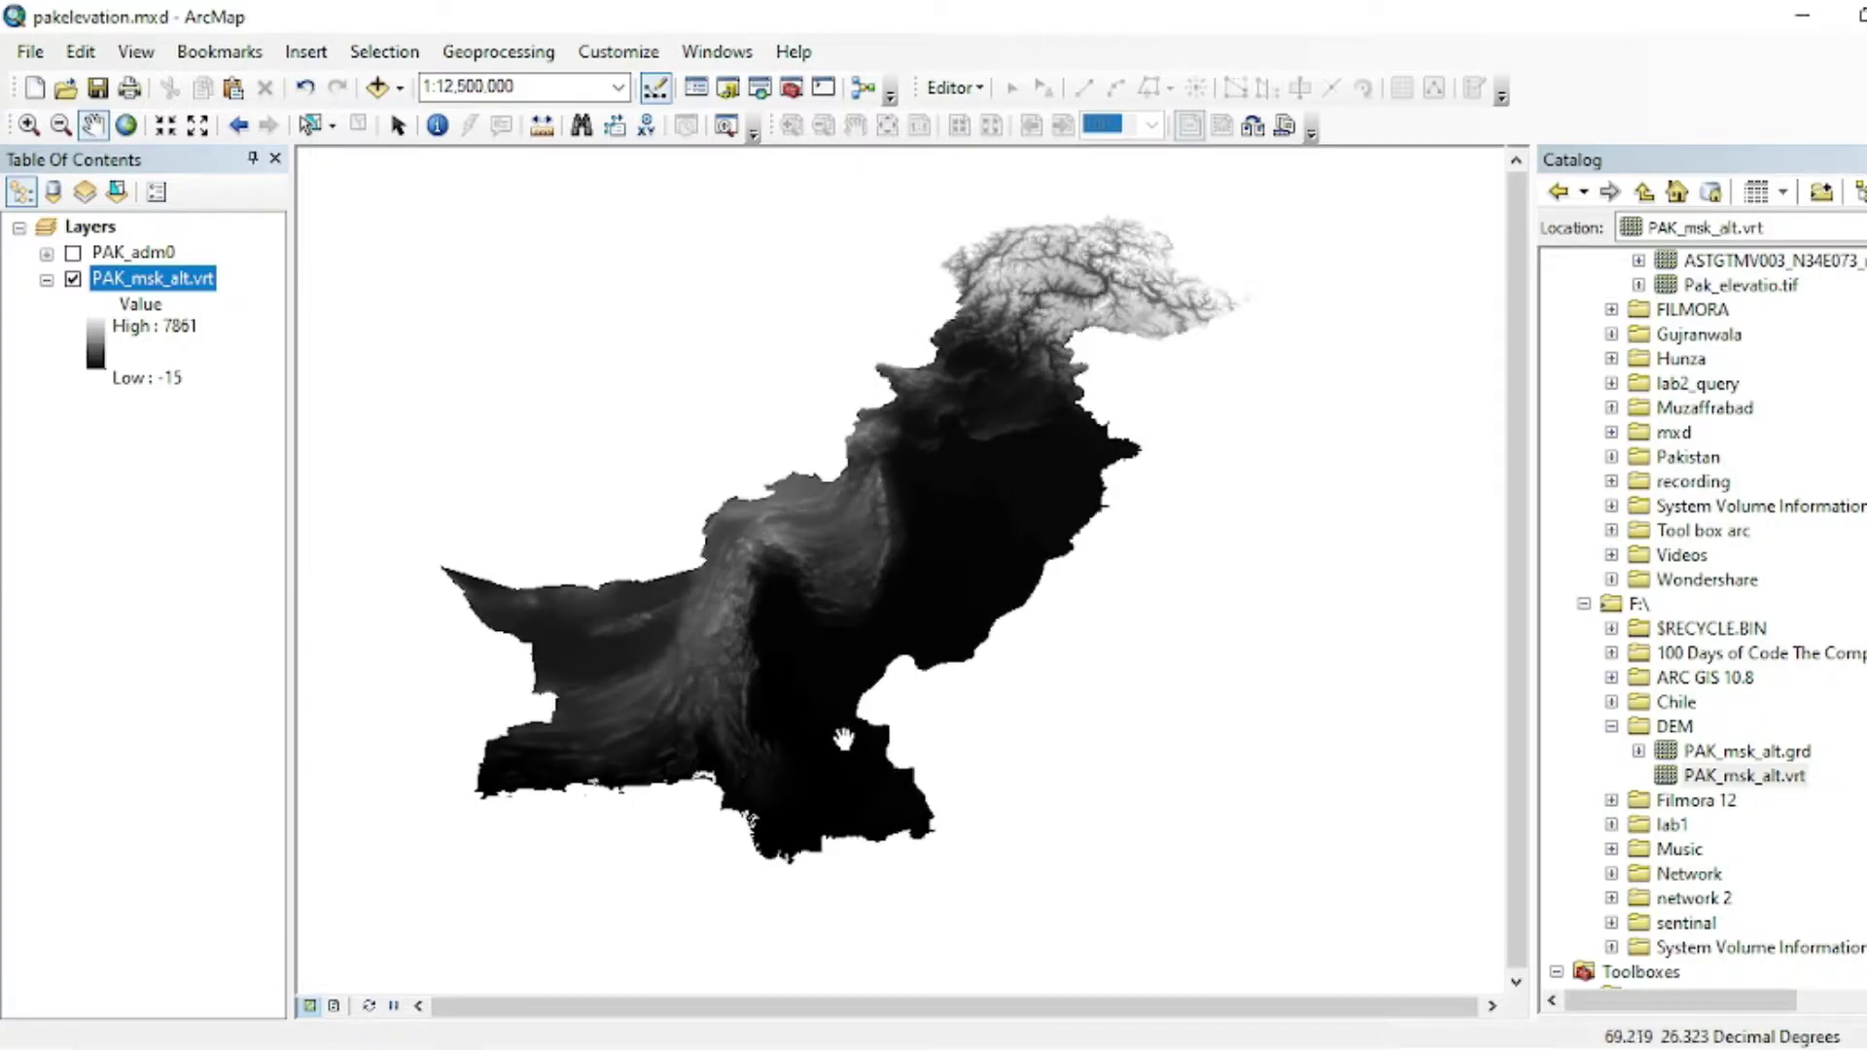
left_click_drag(891, 667, 876, 714)
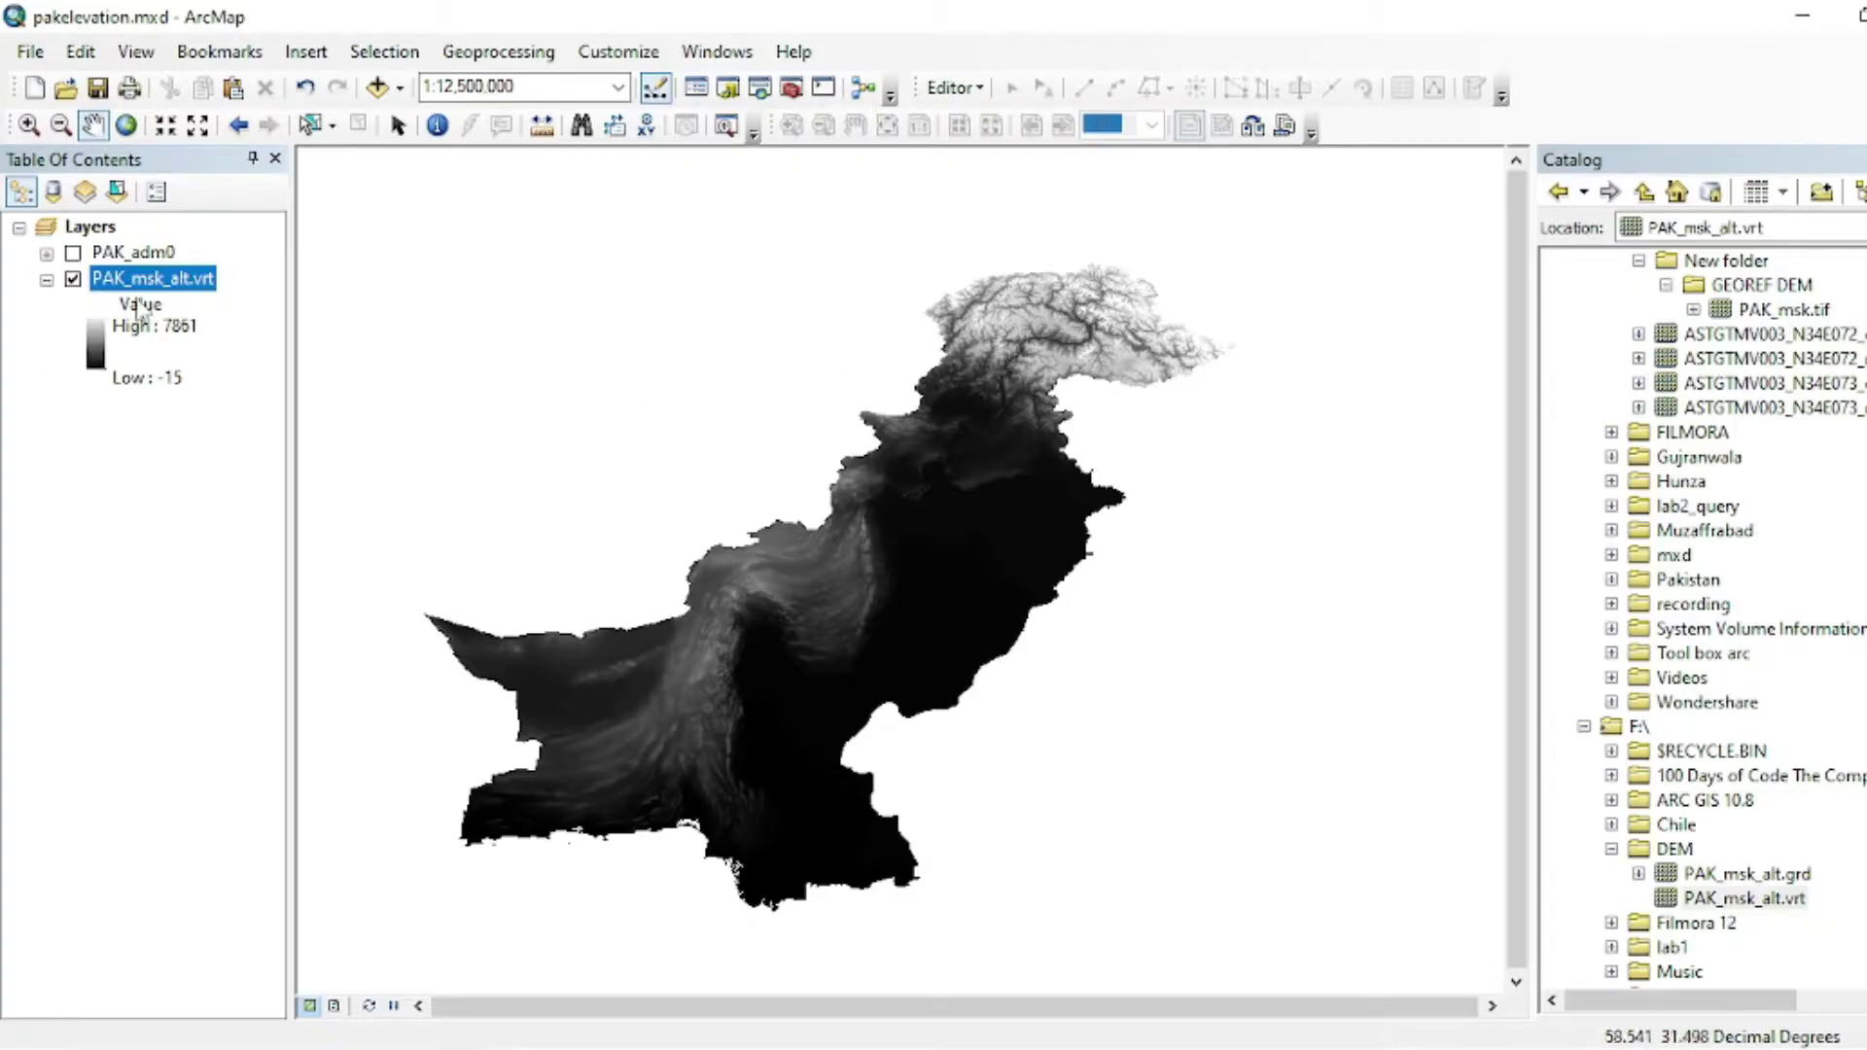
Remove the PAK_msk_alt.vrt layer and add the PAK_msk.tif raster from the GEOREF DEM folder to the map.
right_click(194, 280)
left_click(258, 323)
left_click_drag(1762, 310, 1162, 389)
left_click_drag(865, 497, 914, 473)
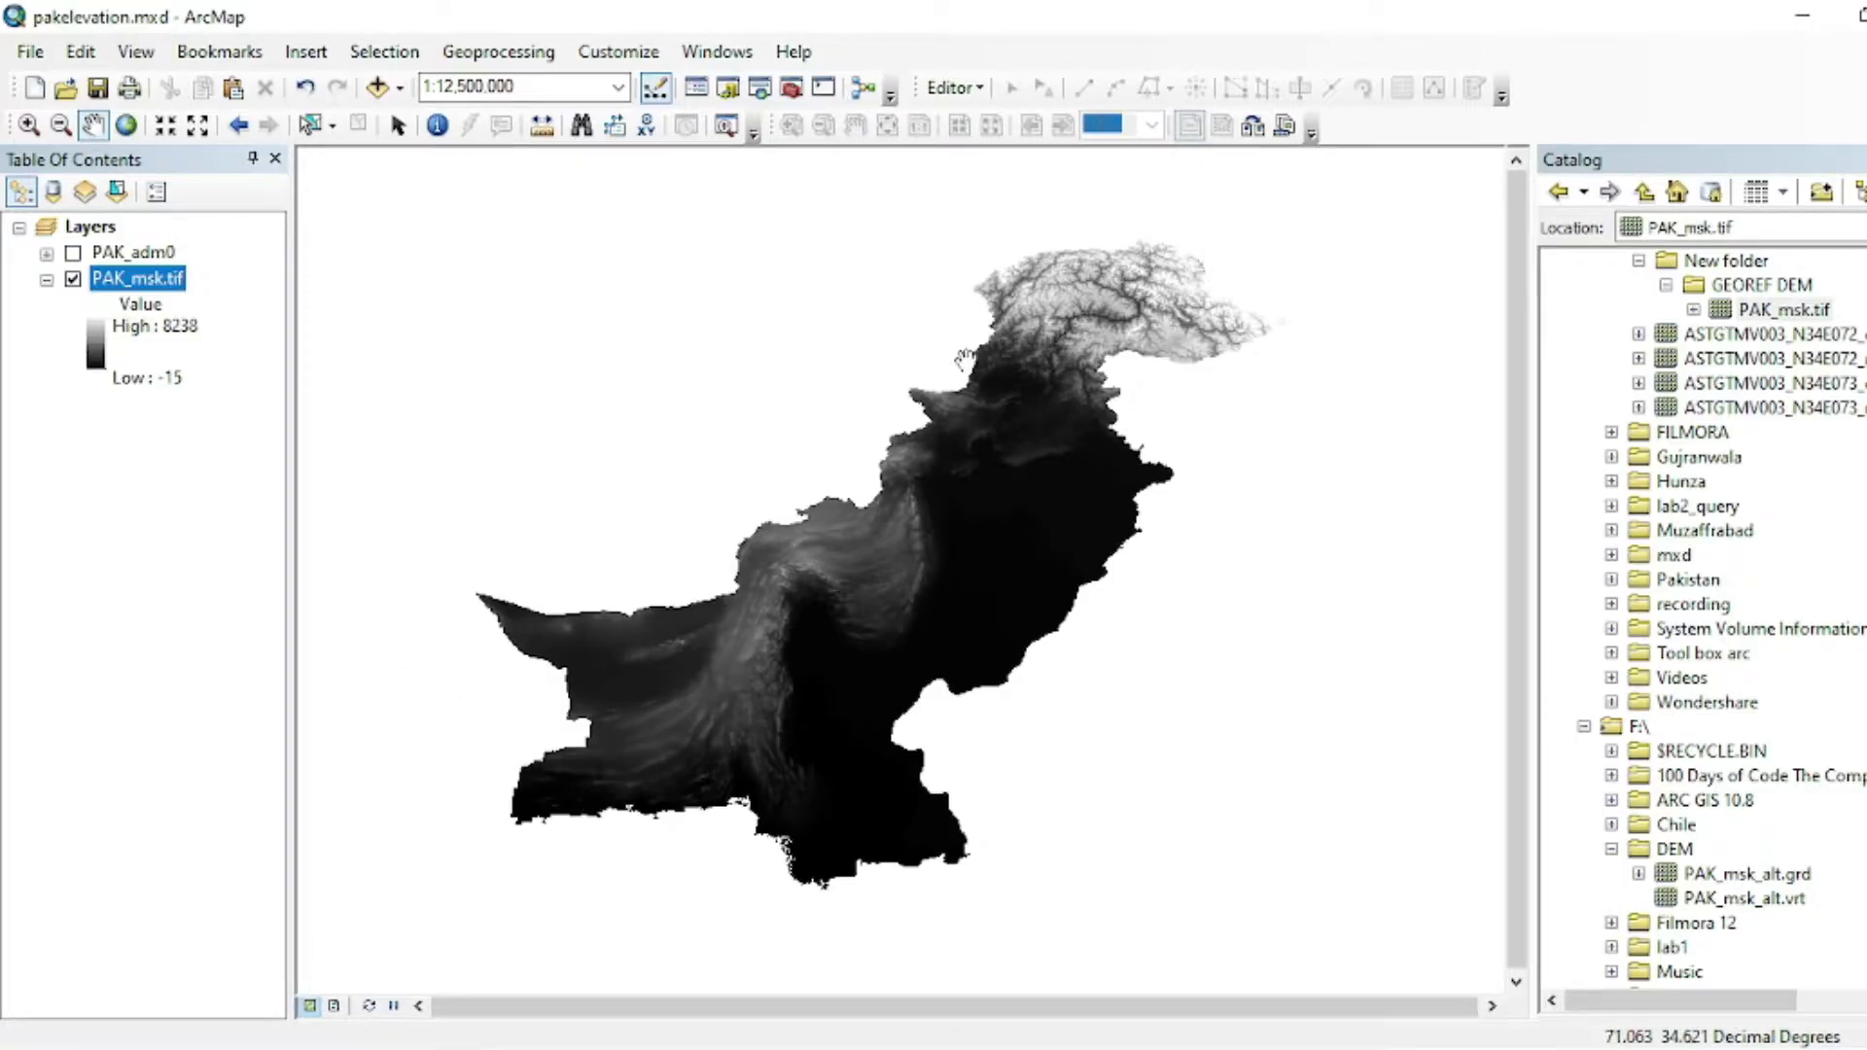
Examine the extent and spatial reference in the PAK_msk.tif layer's source properties.
right_click(102, 279)
left_click(163, 660)
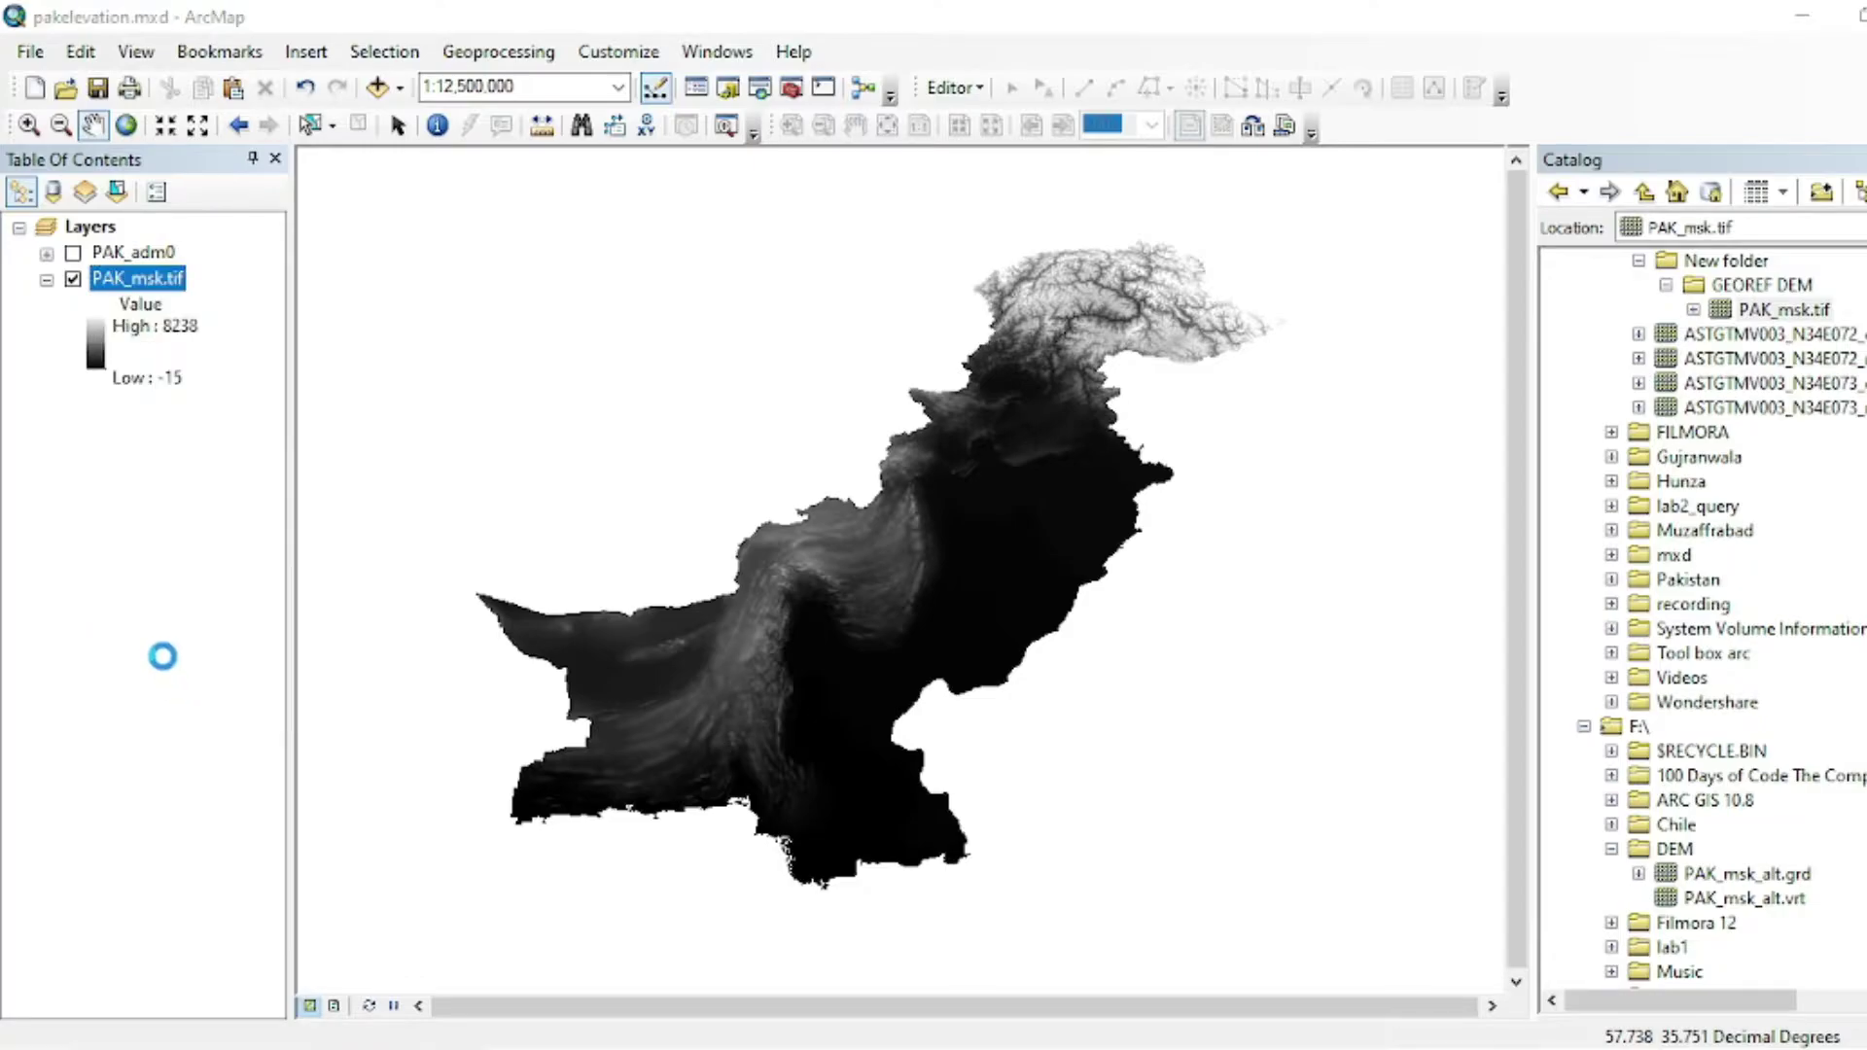
scroll(705, 336, "down", 5)
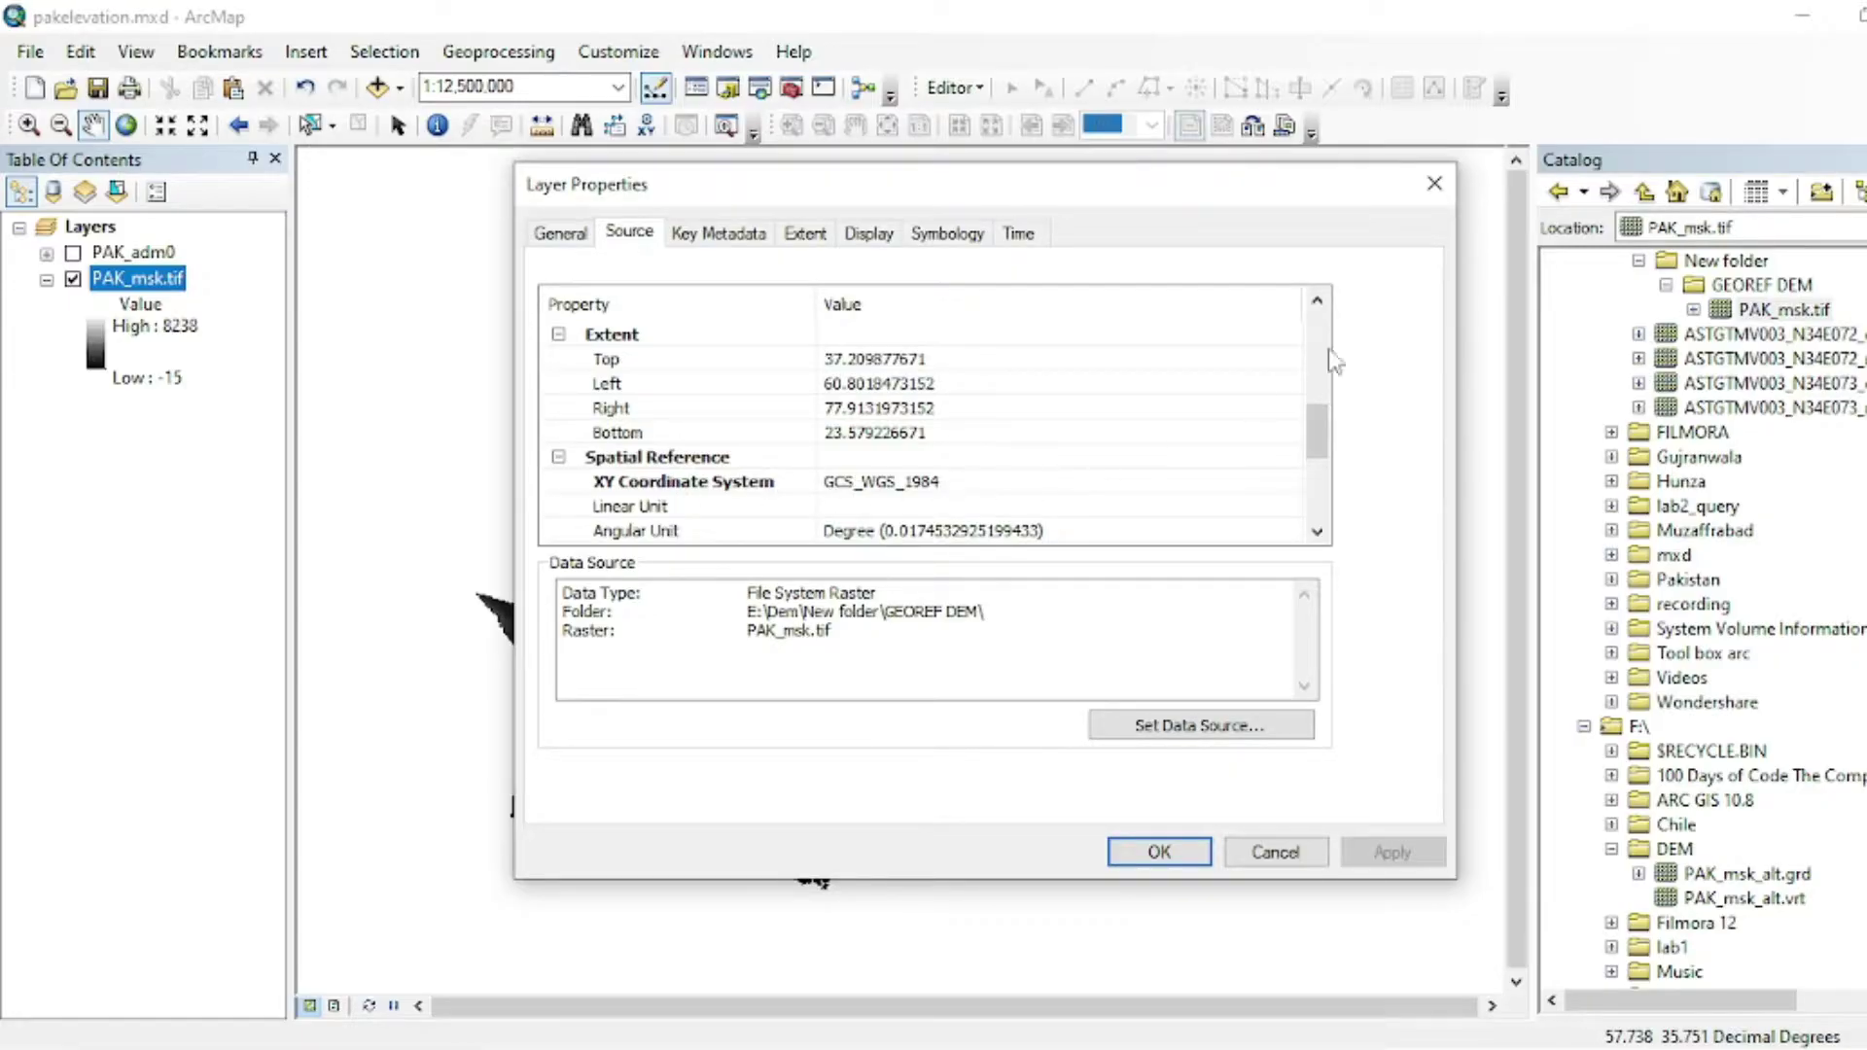
left_click(1434, 184)
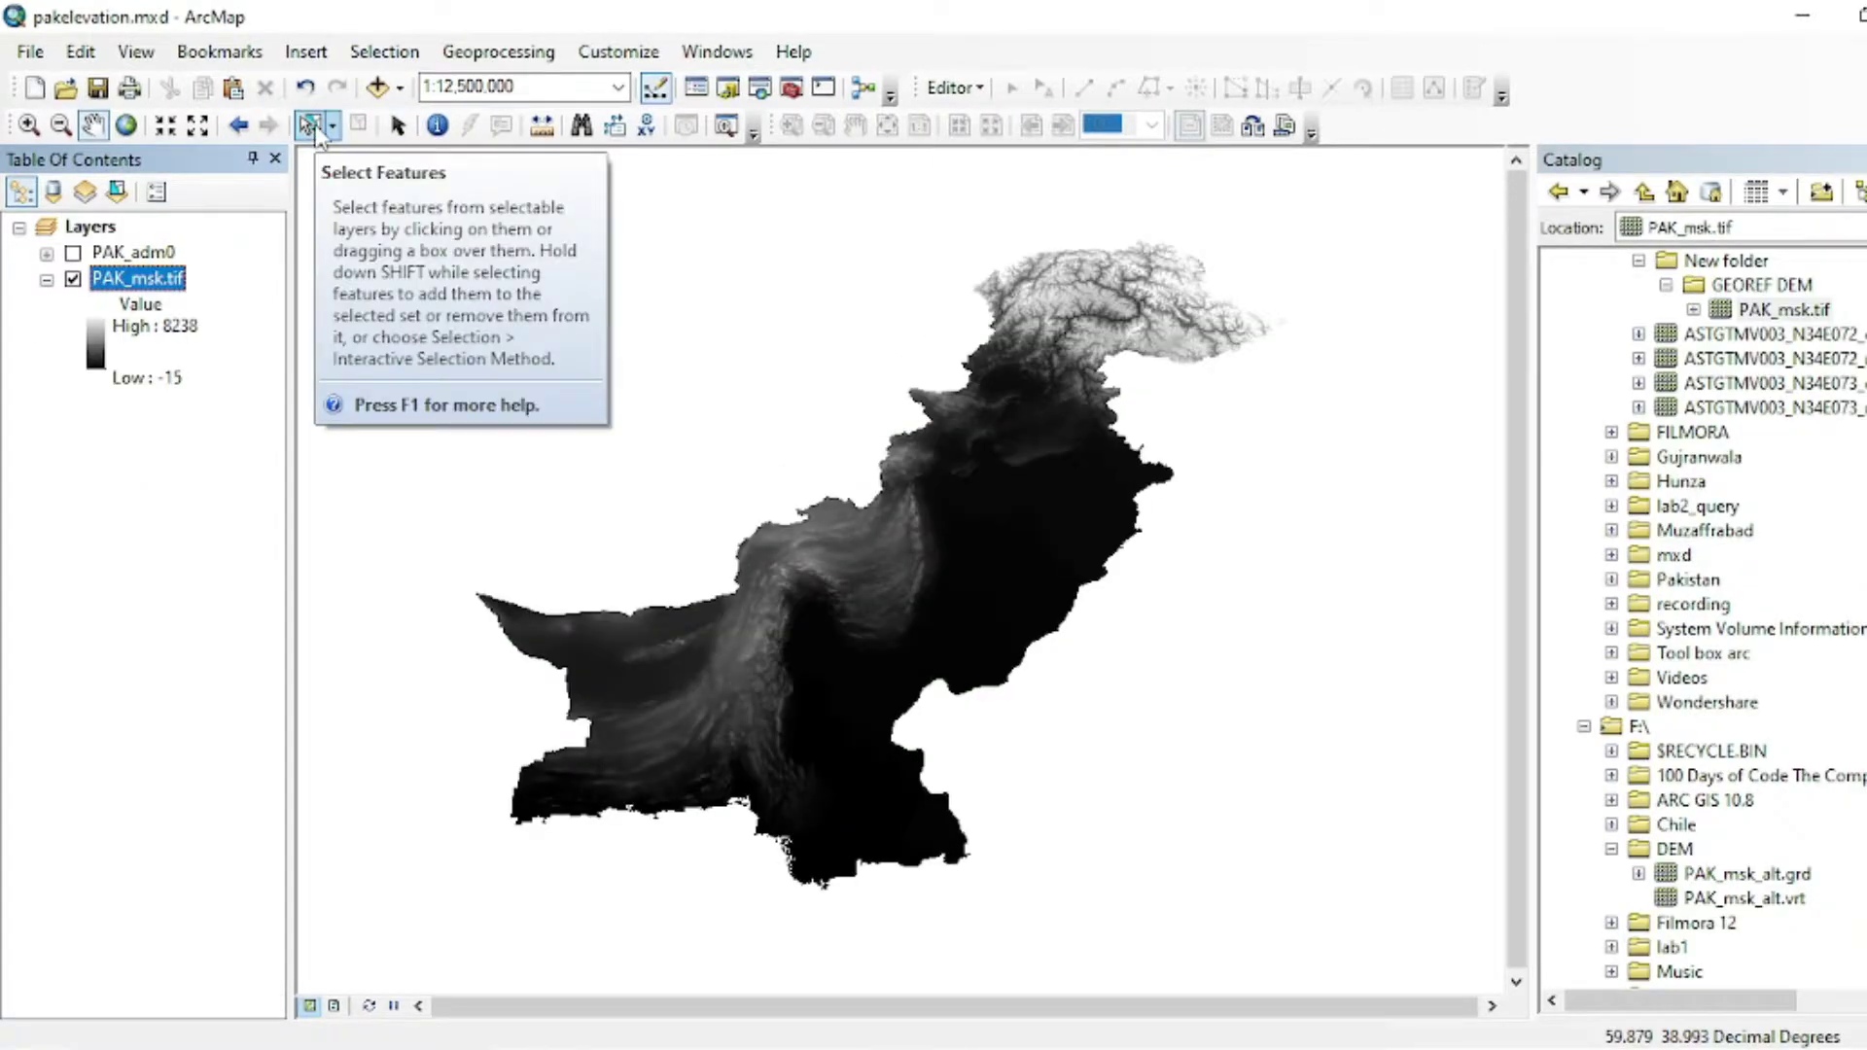
Identify the elevation pixel values at a point in the dark eastern plains and one in the bright northern mountains.
left_click(437, 125)
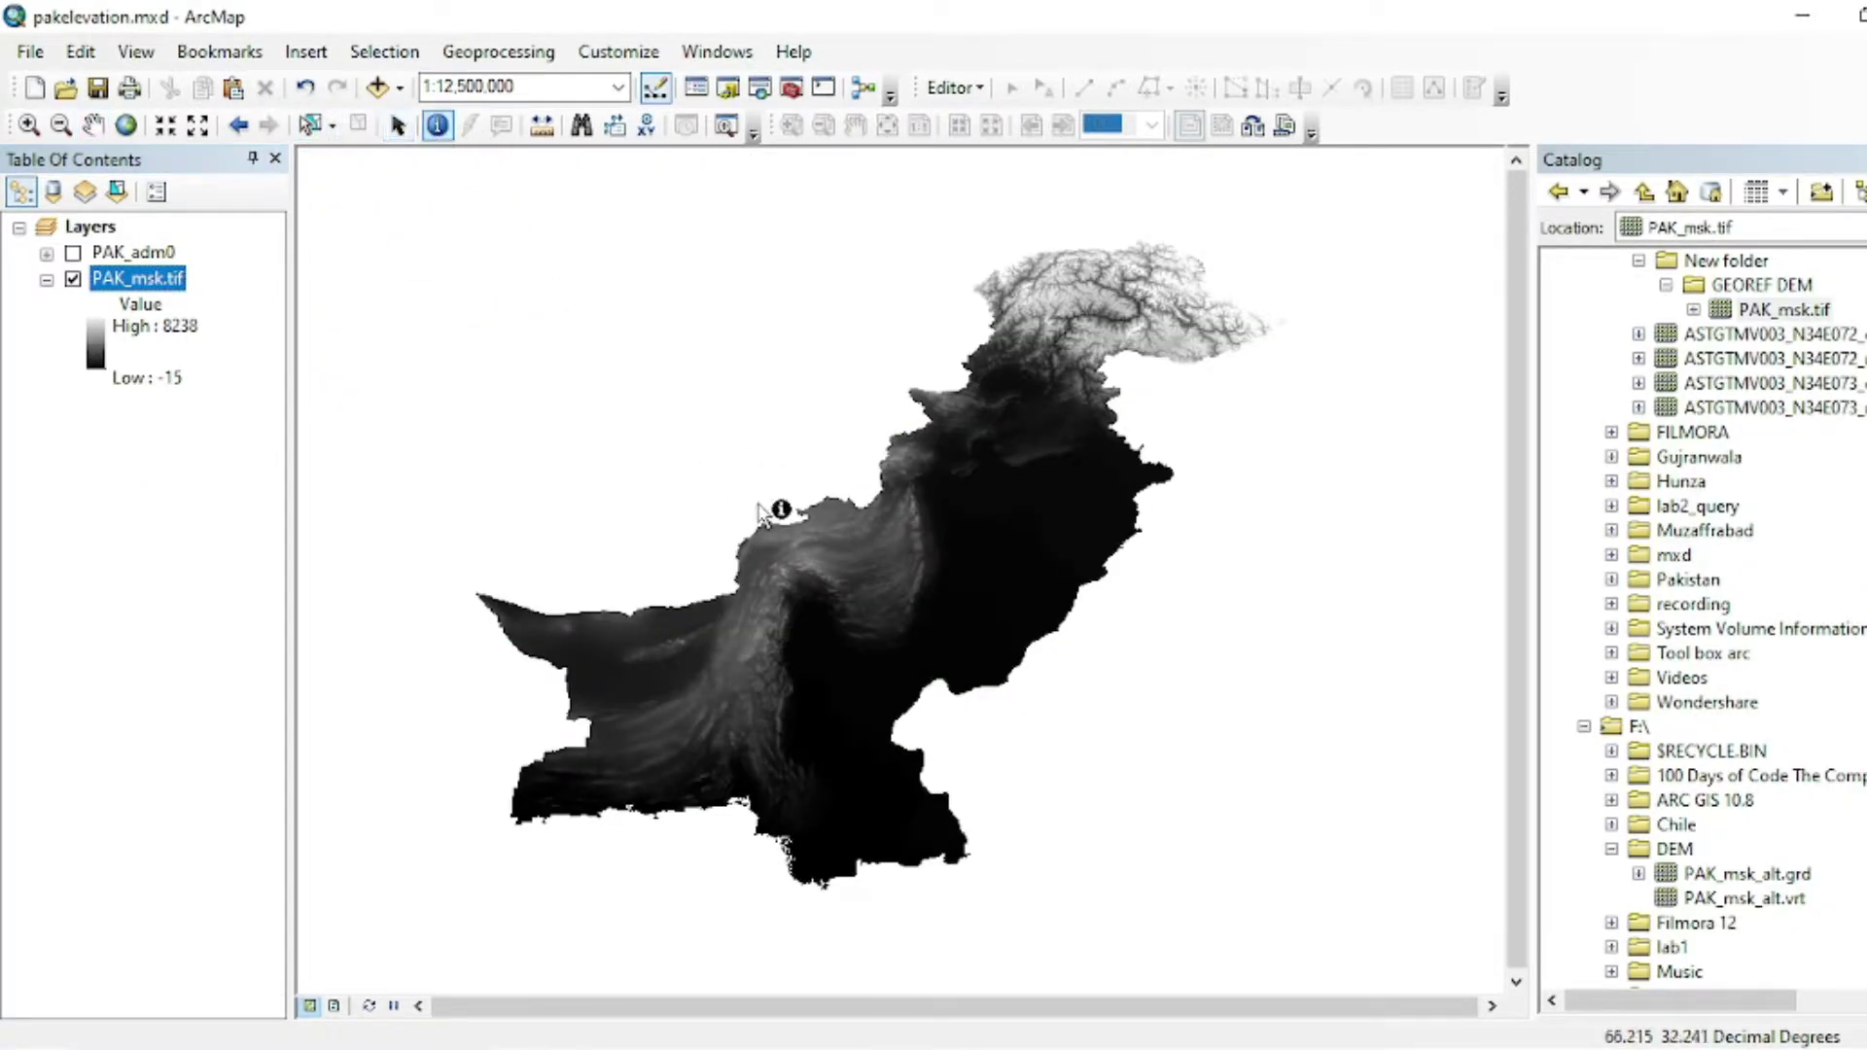
left_click(1001, 573)
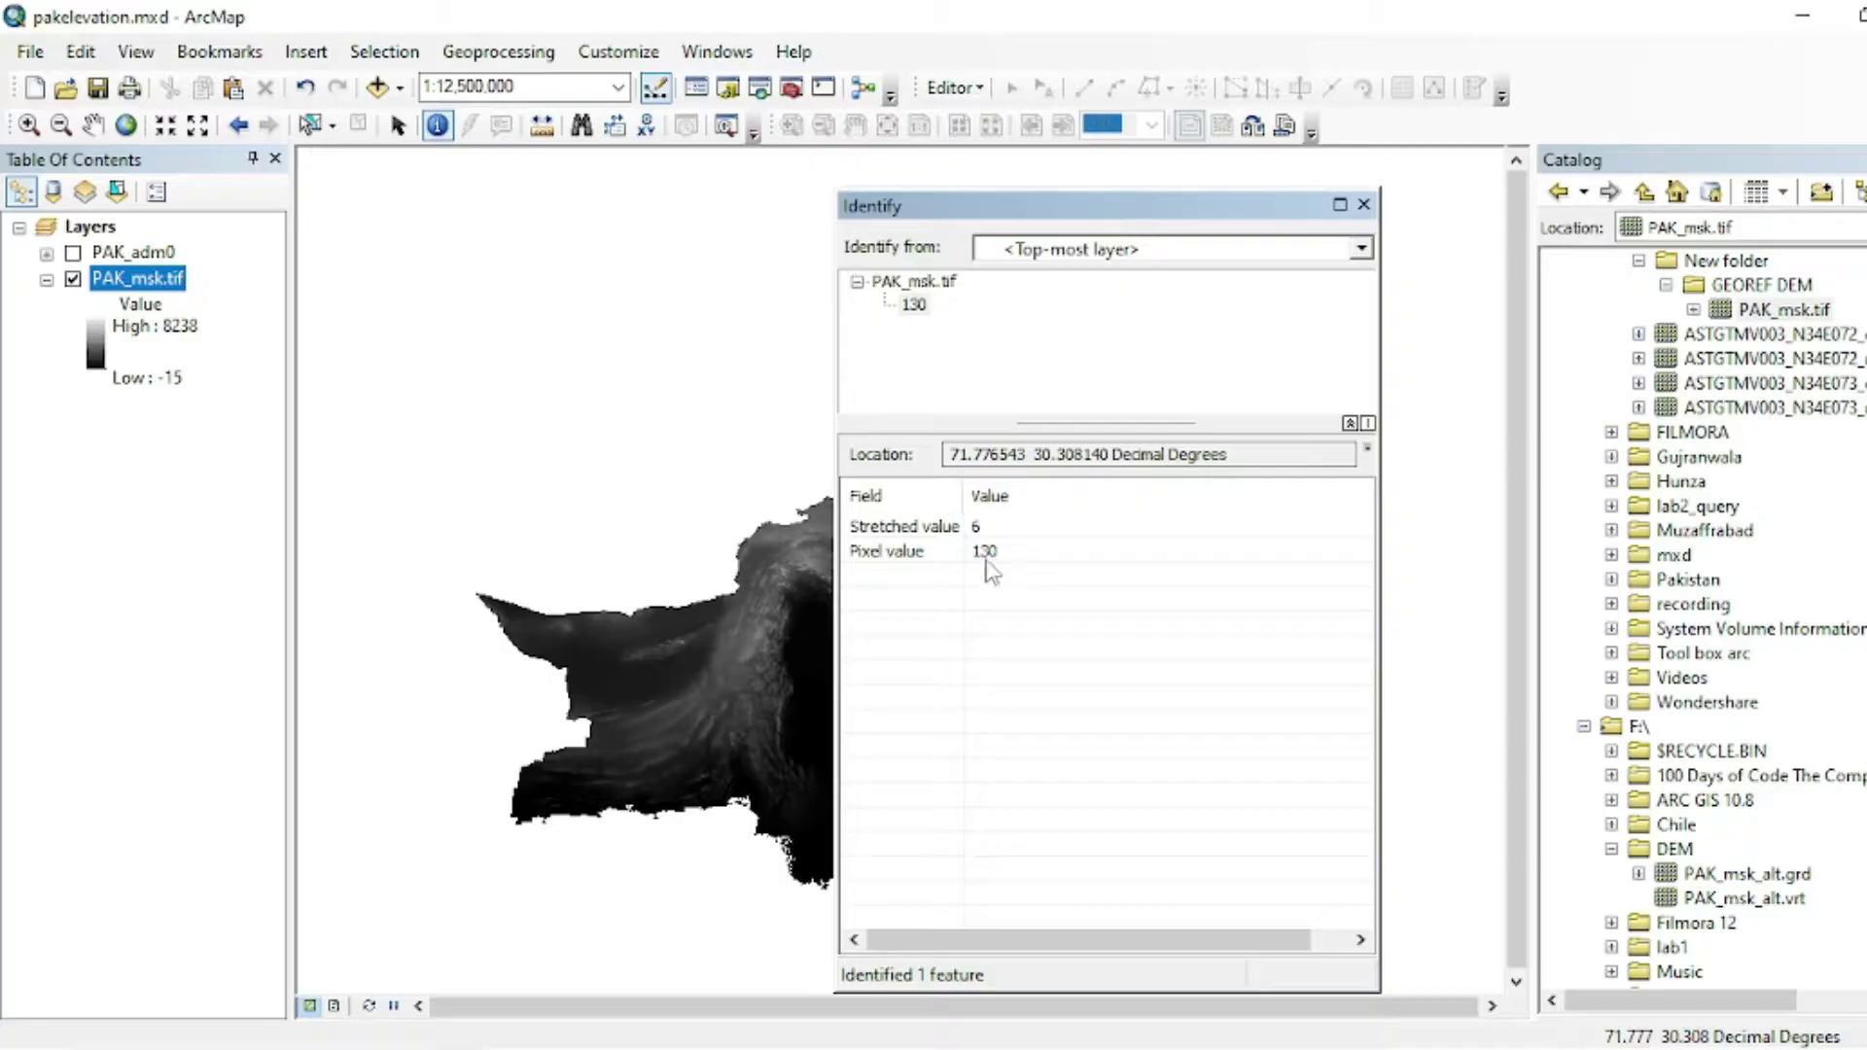
left_click(1363, 204)
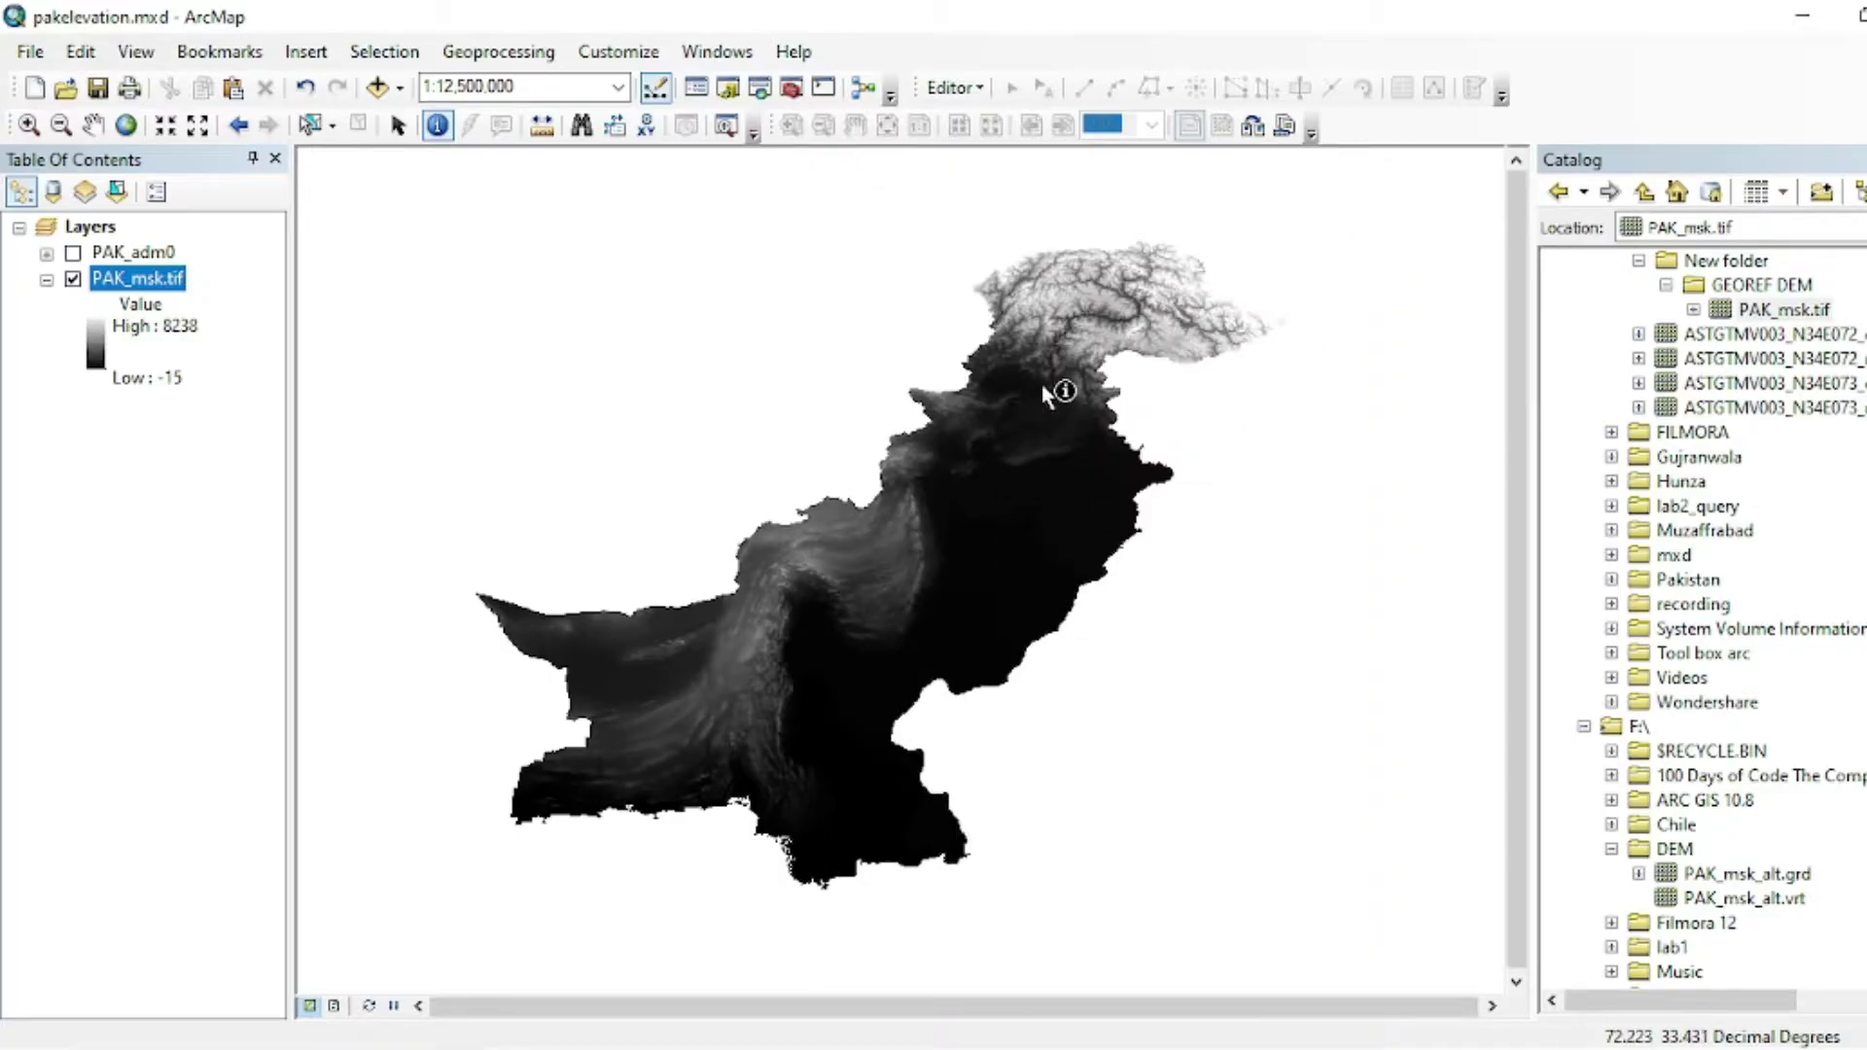
left_click(1171, 284)
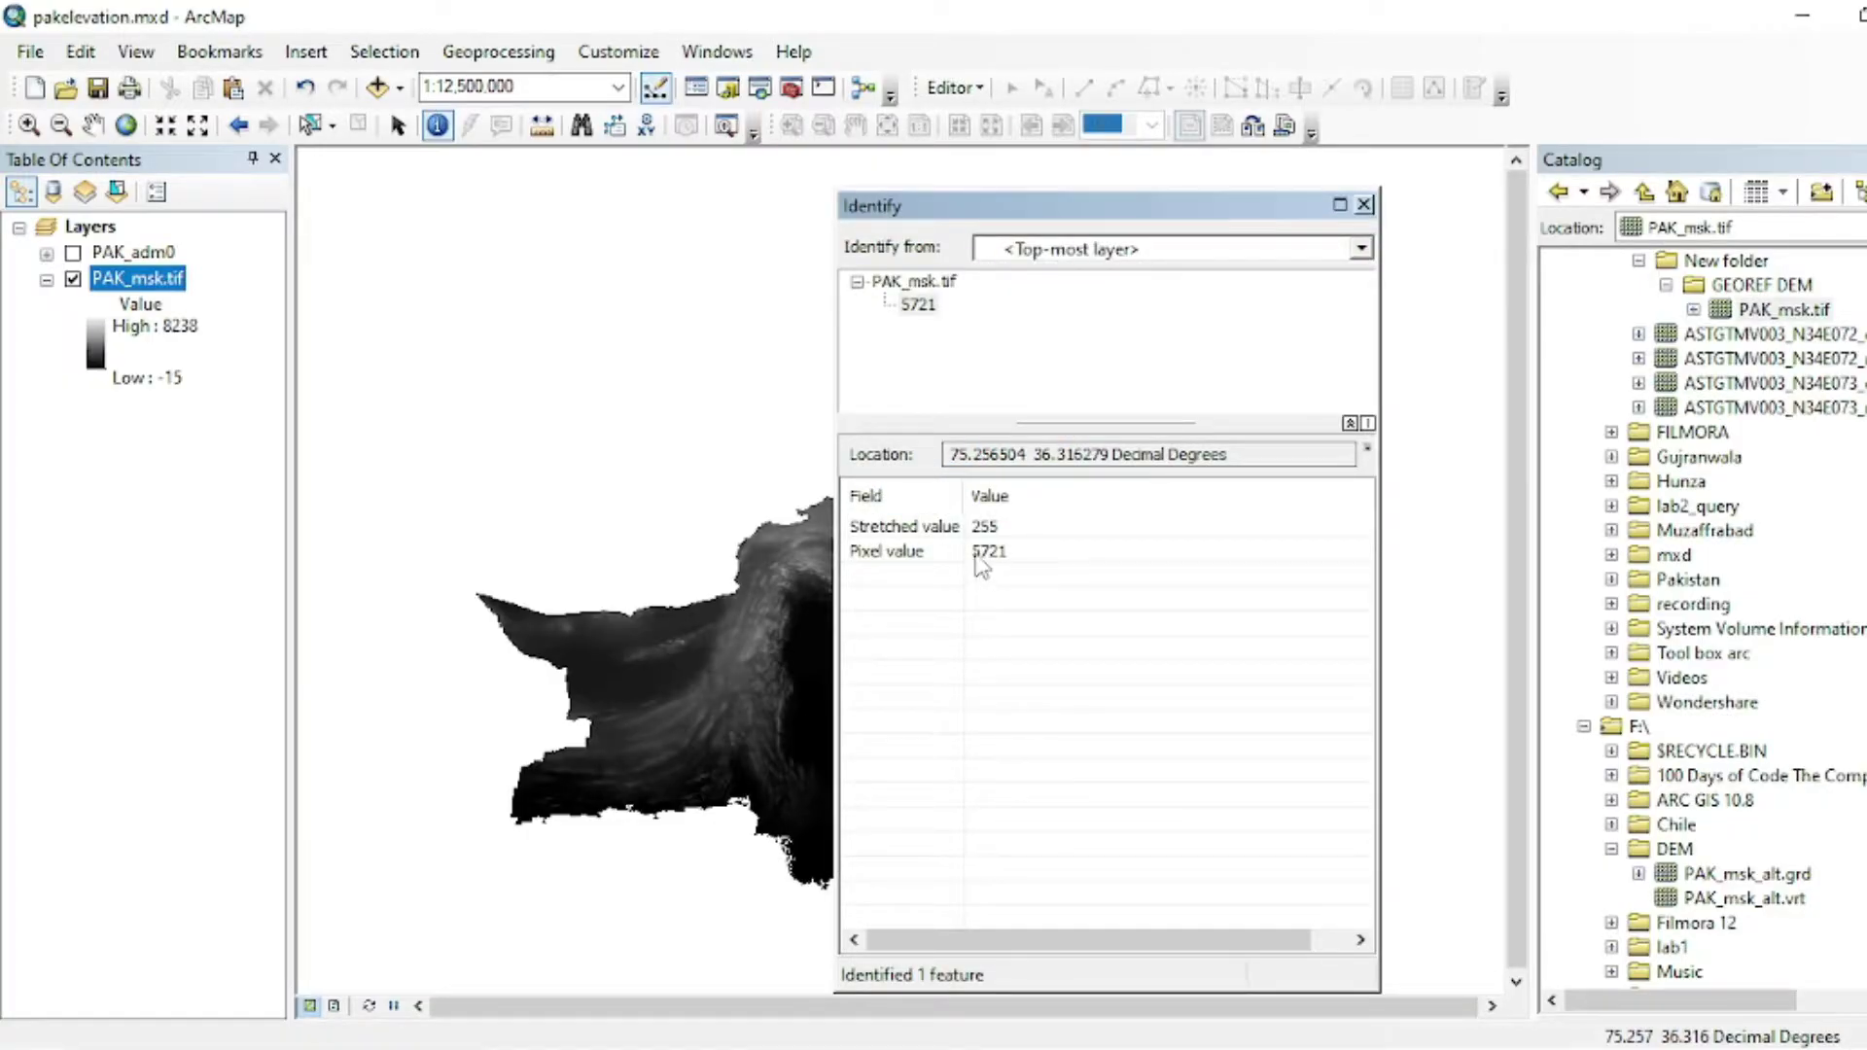
left_click(1363, 204)
Symbolize the PAK_msk.tif layer as Classified with 6 natural breaks classes.
right_click(141, 279)
left_click(199, 707)
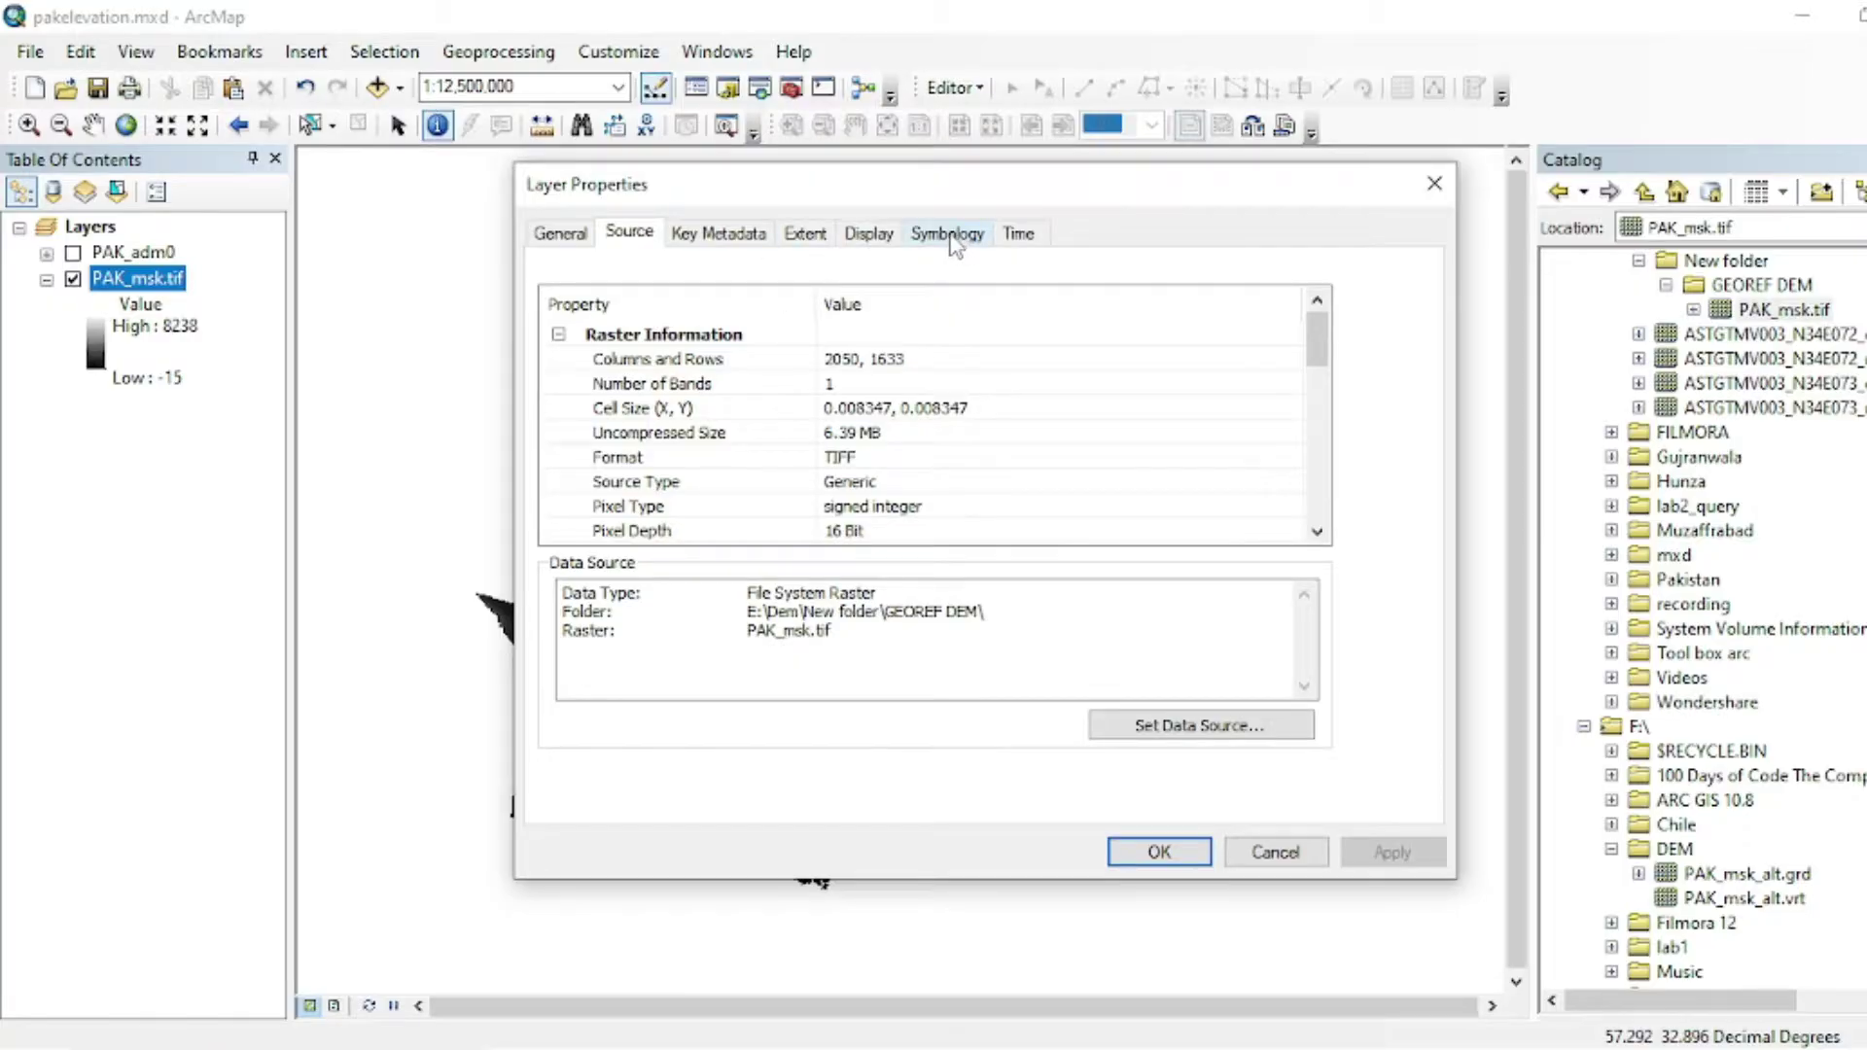
left_click(948, 236)
left_click(596, 323)
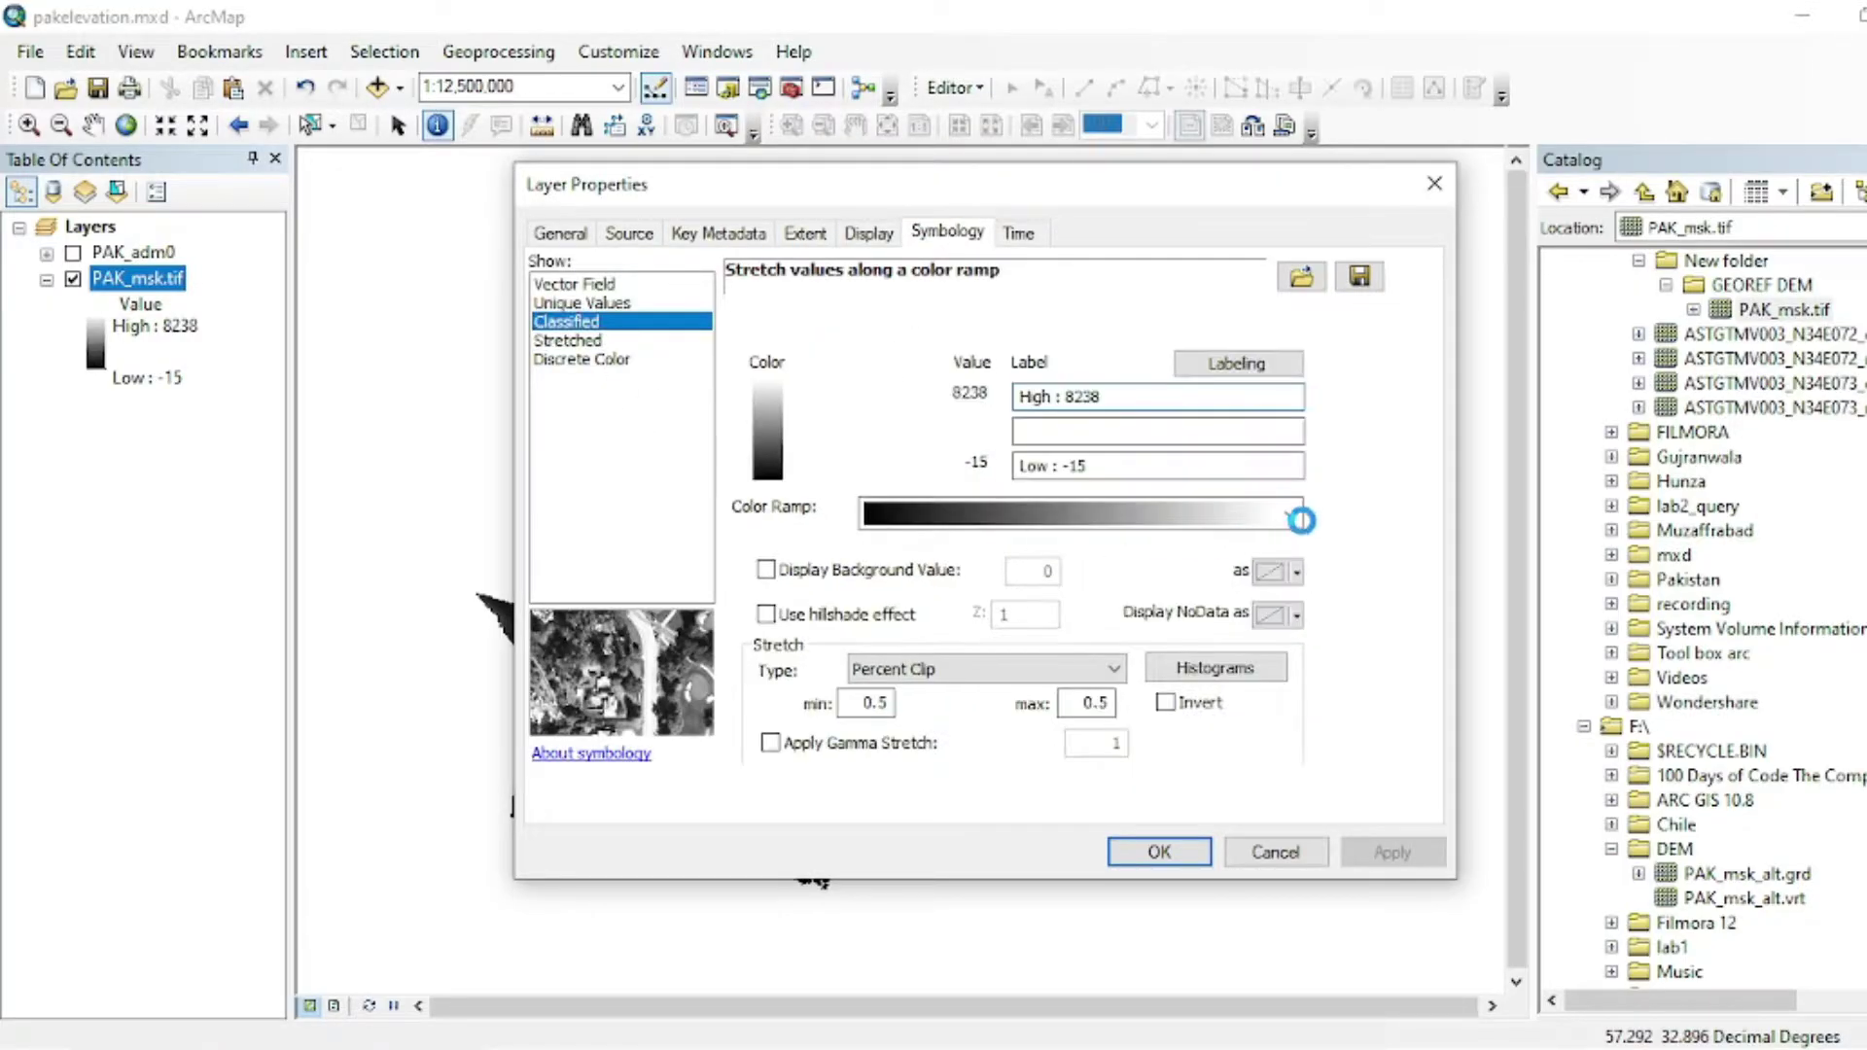
left_click(1194, 414)
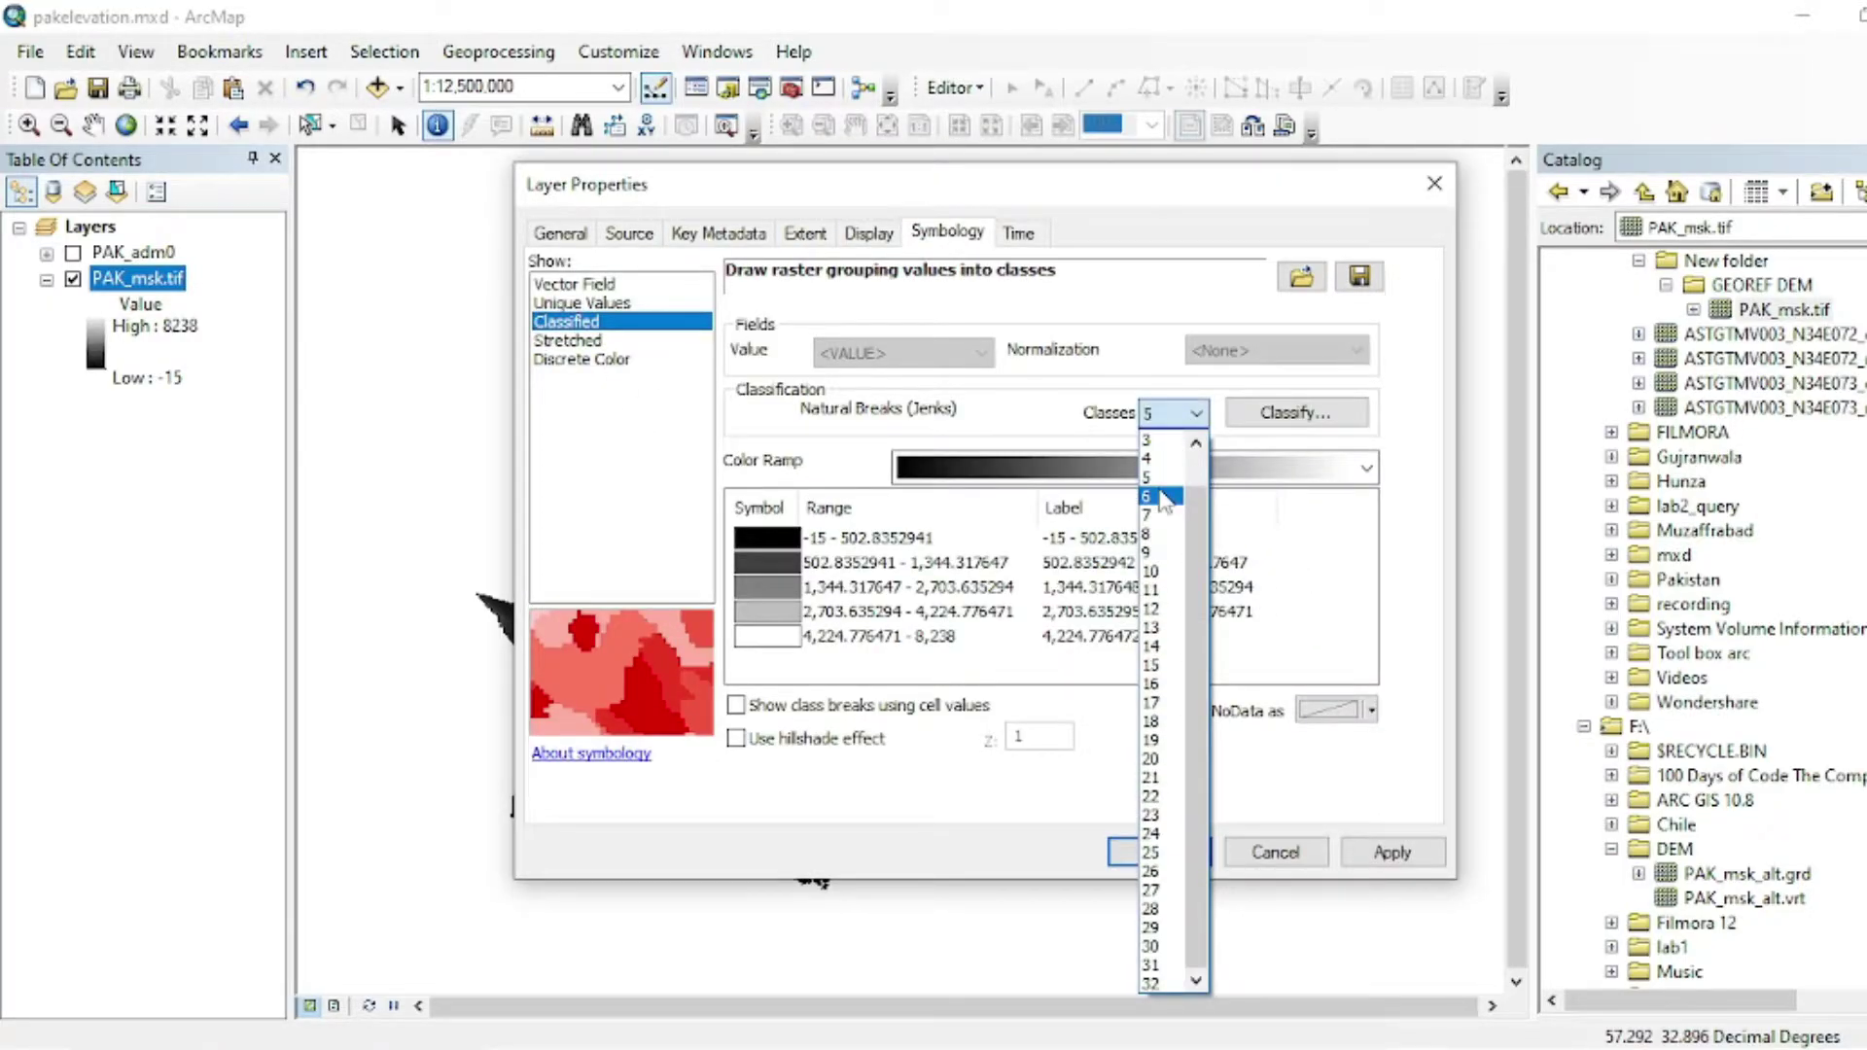
left_click(1162, 497)
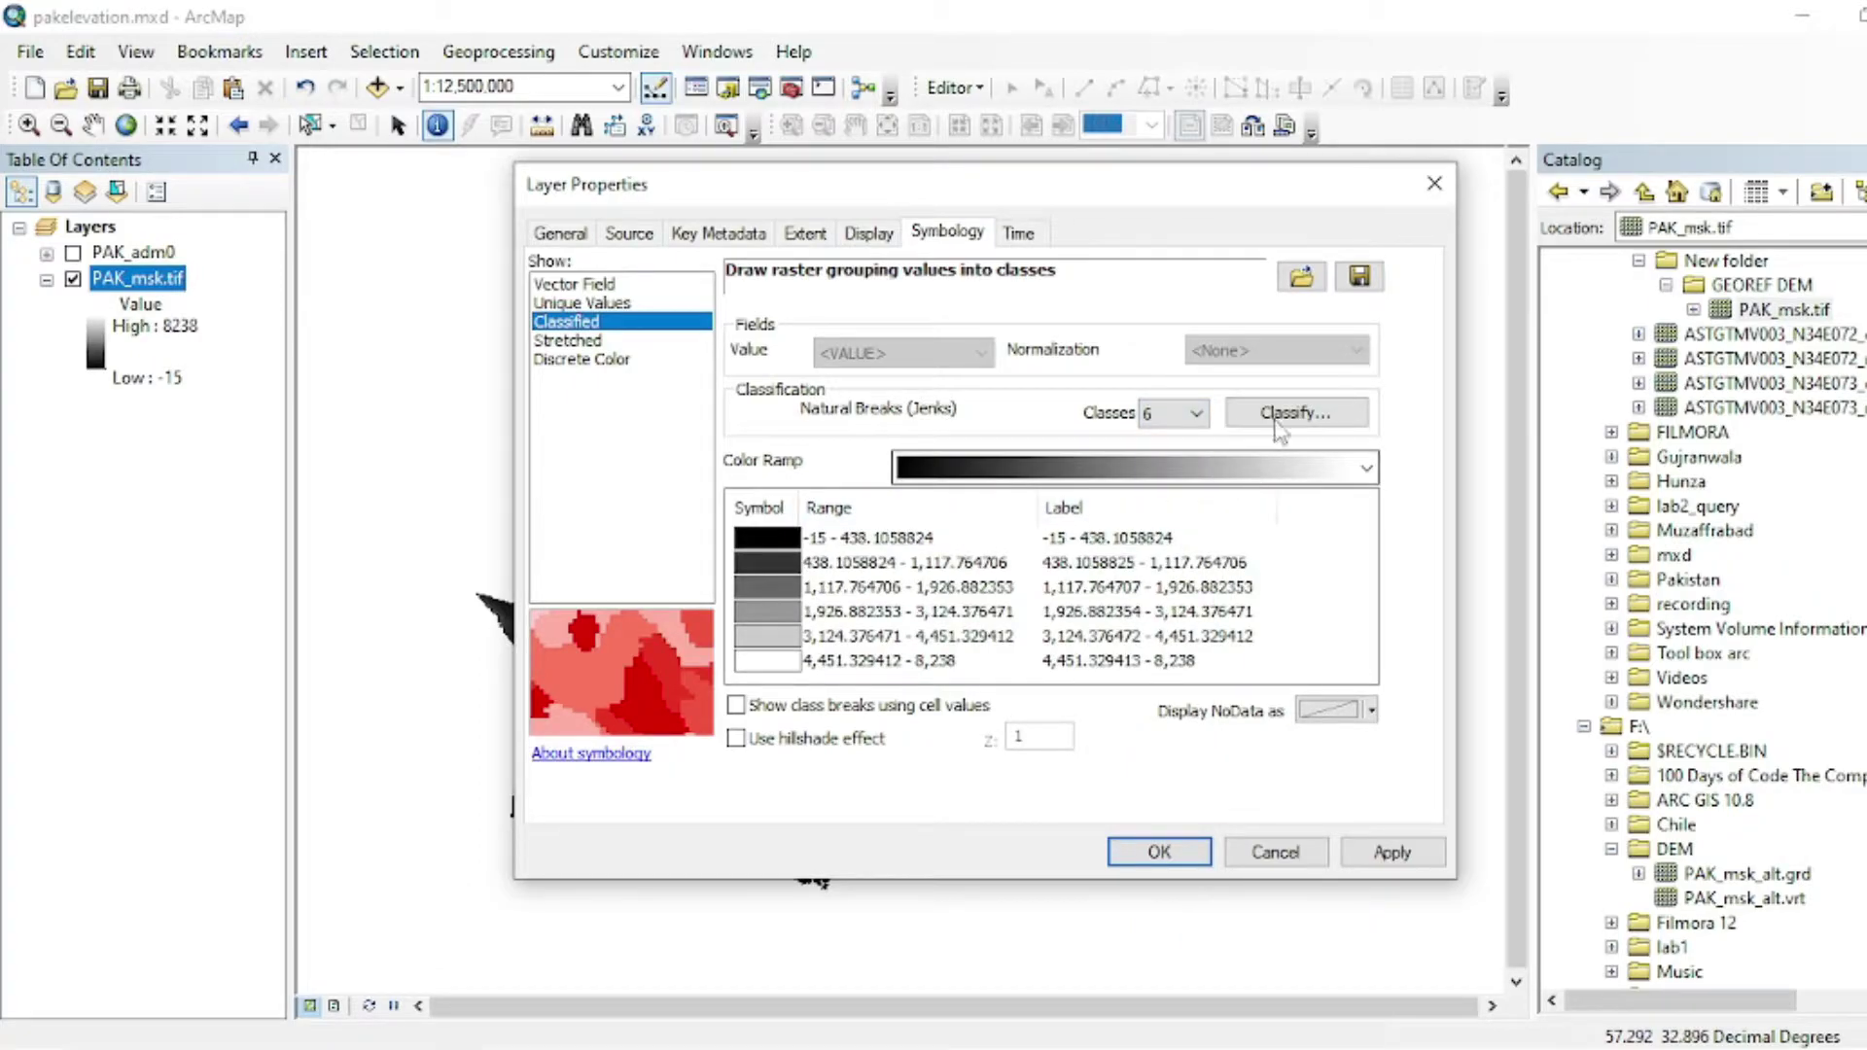
left_click(1177, 538)
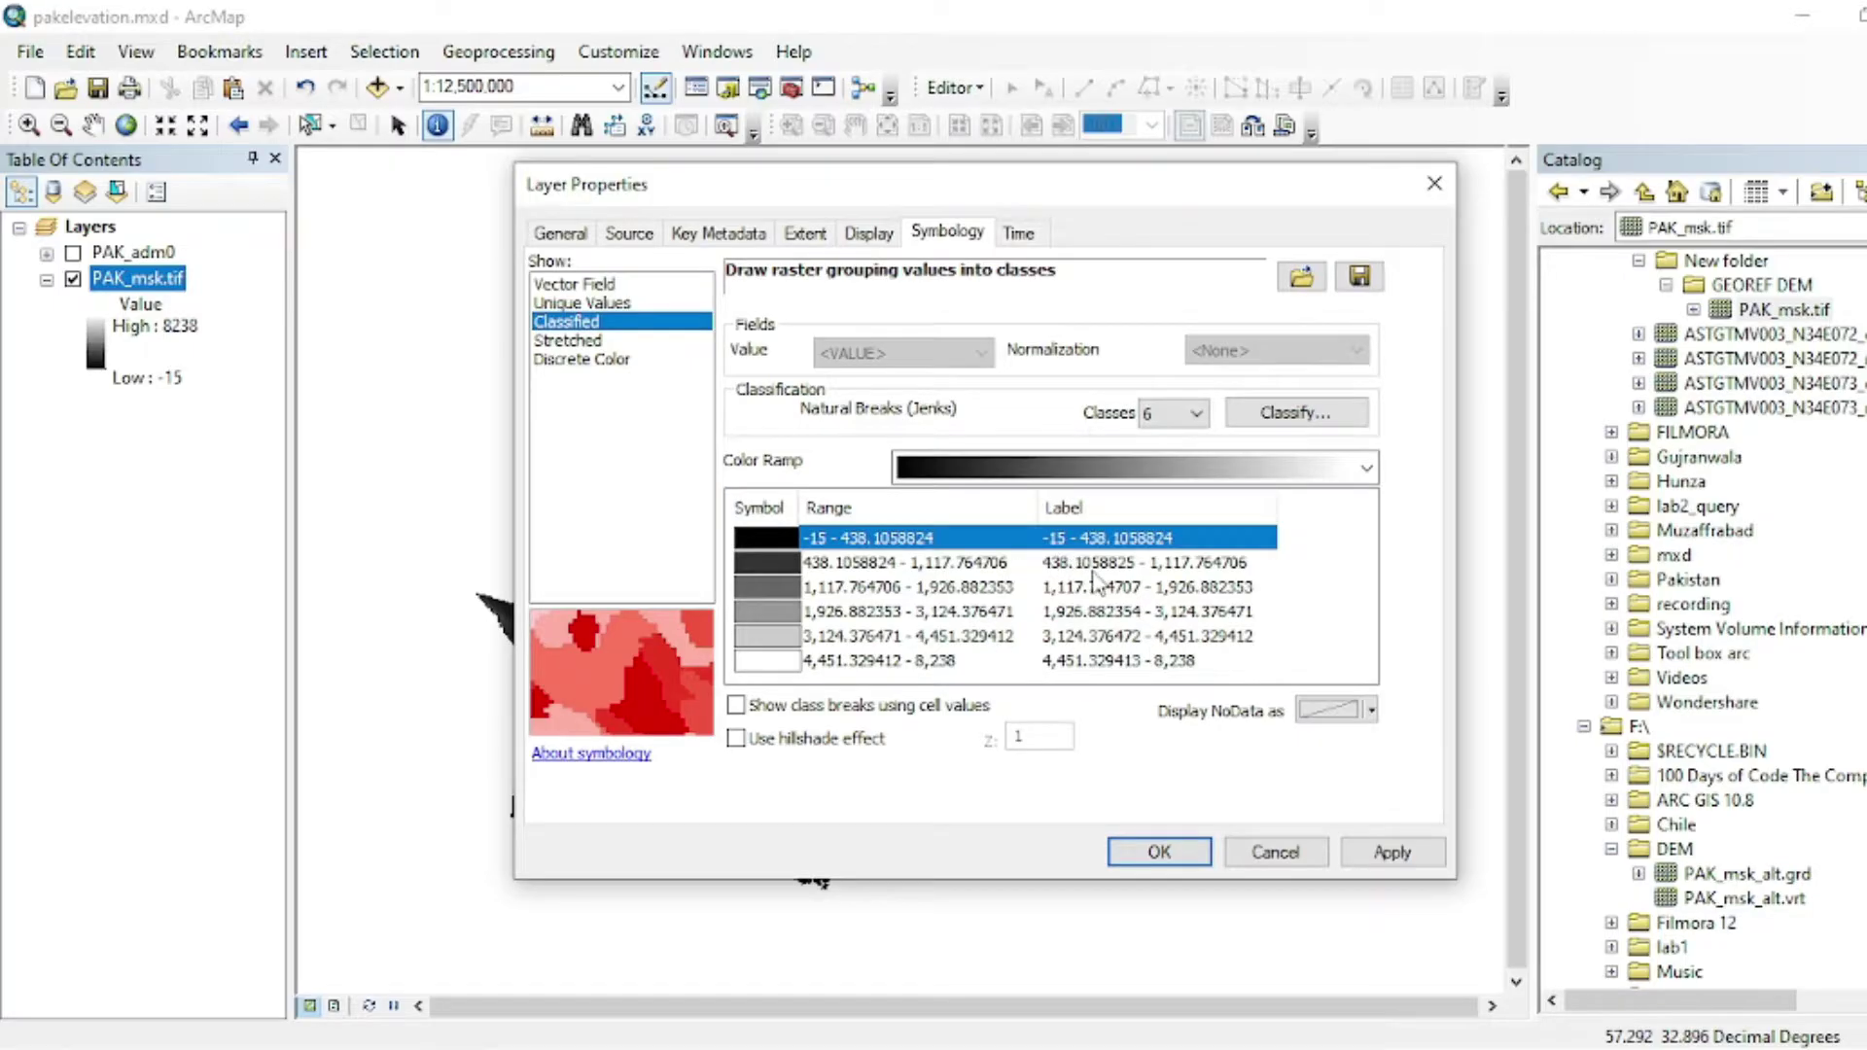
left_click(1175, 852)
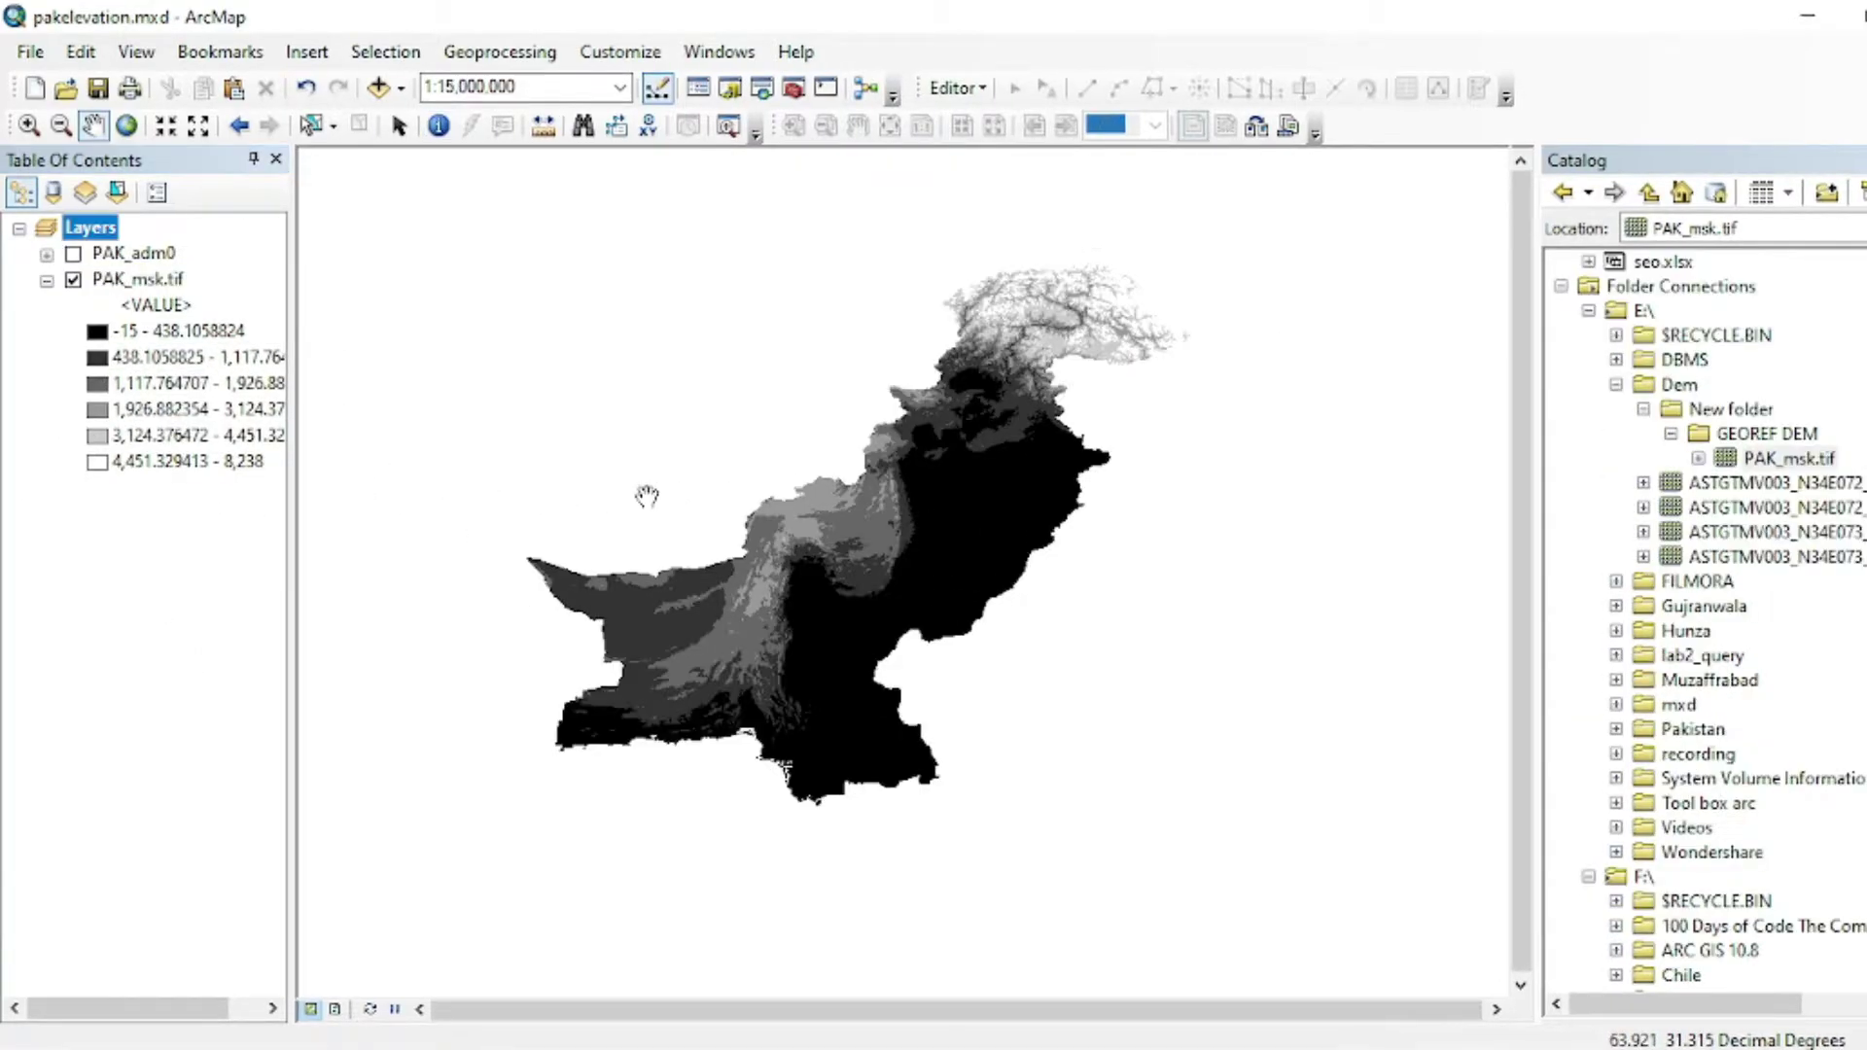
Search for reclassify, open the Spatial Analyst Reclassify tool and set PAK_msk.tif as the input raster.
left_click_drag(648, 497, 647, 516)
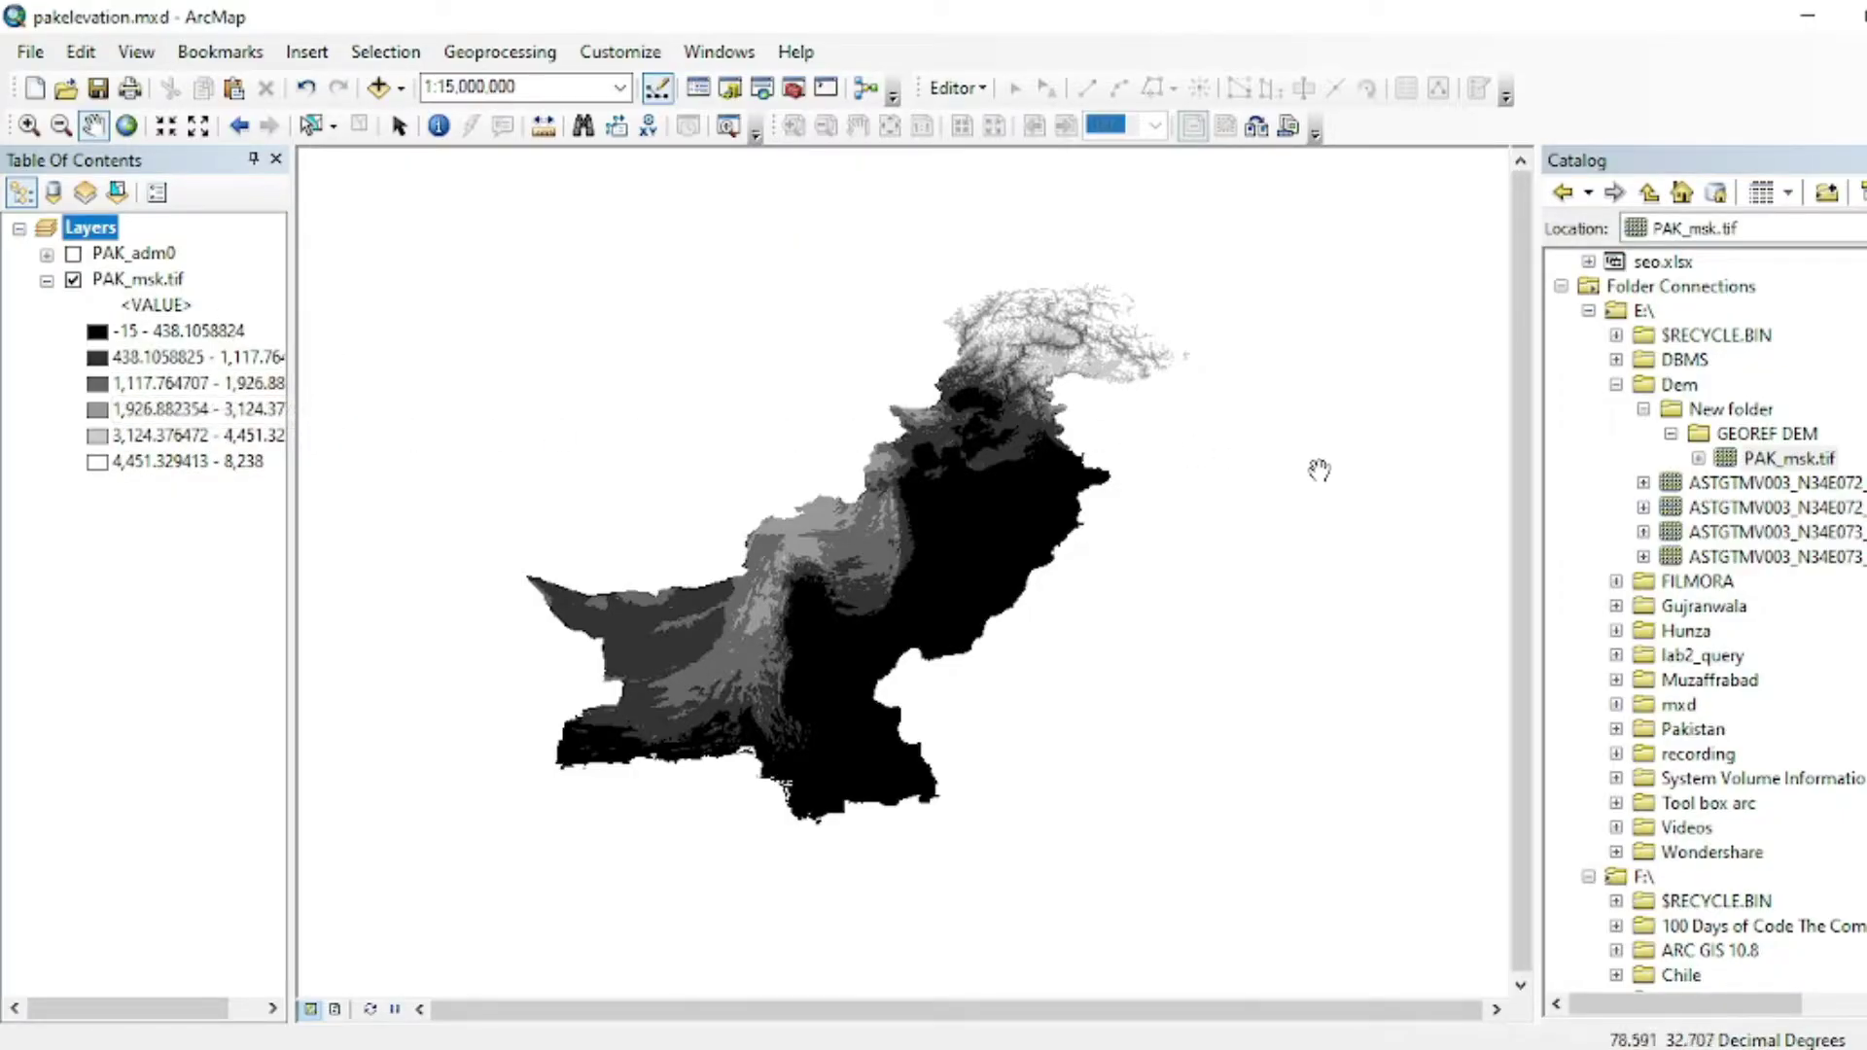
left_click(760, 91)
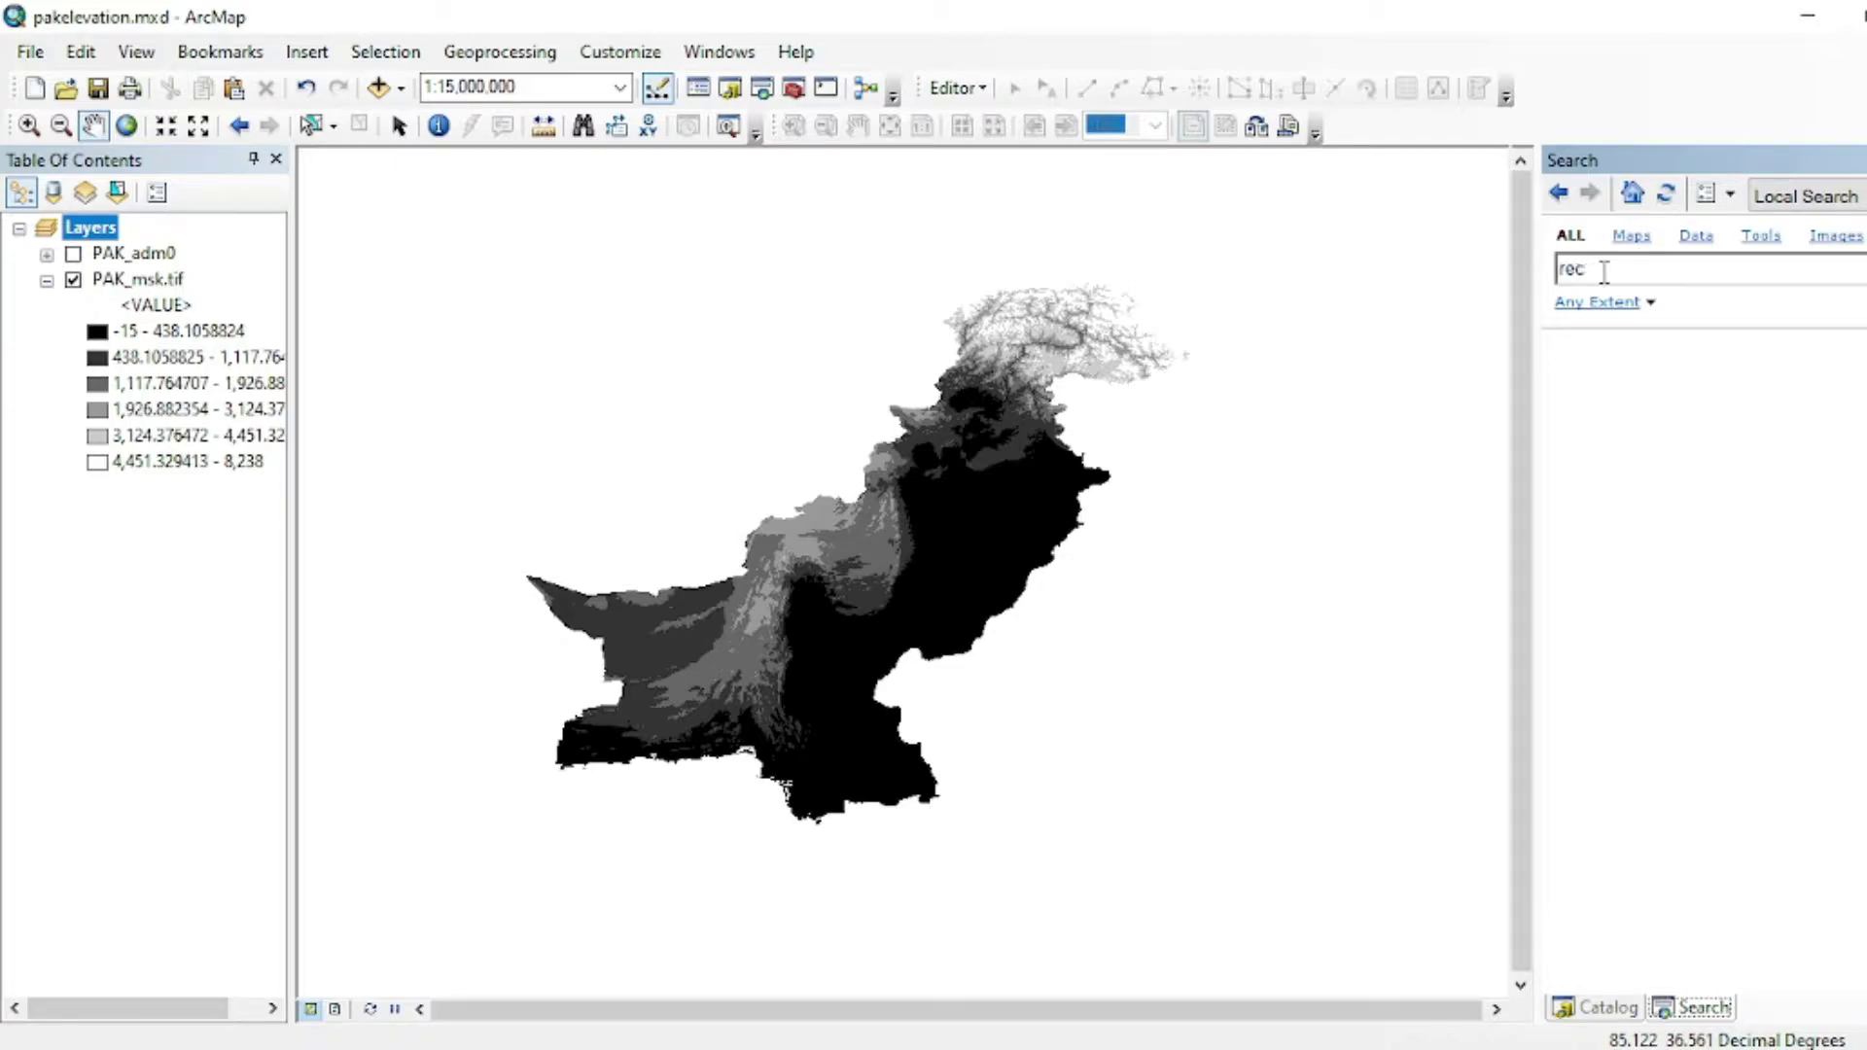
key("Return")
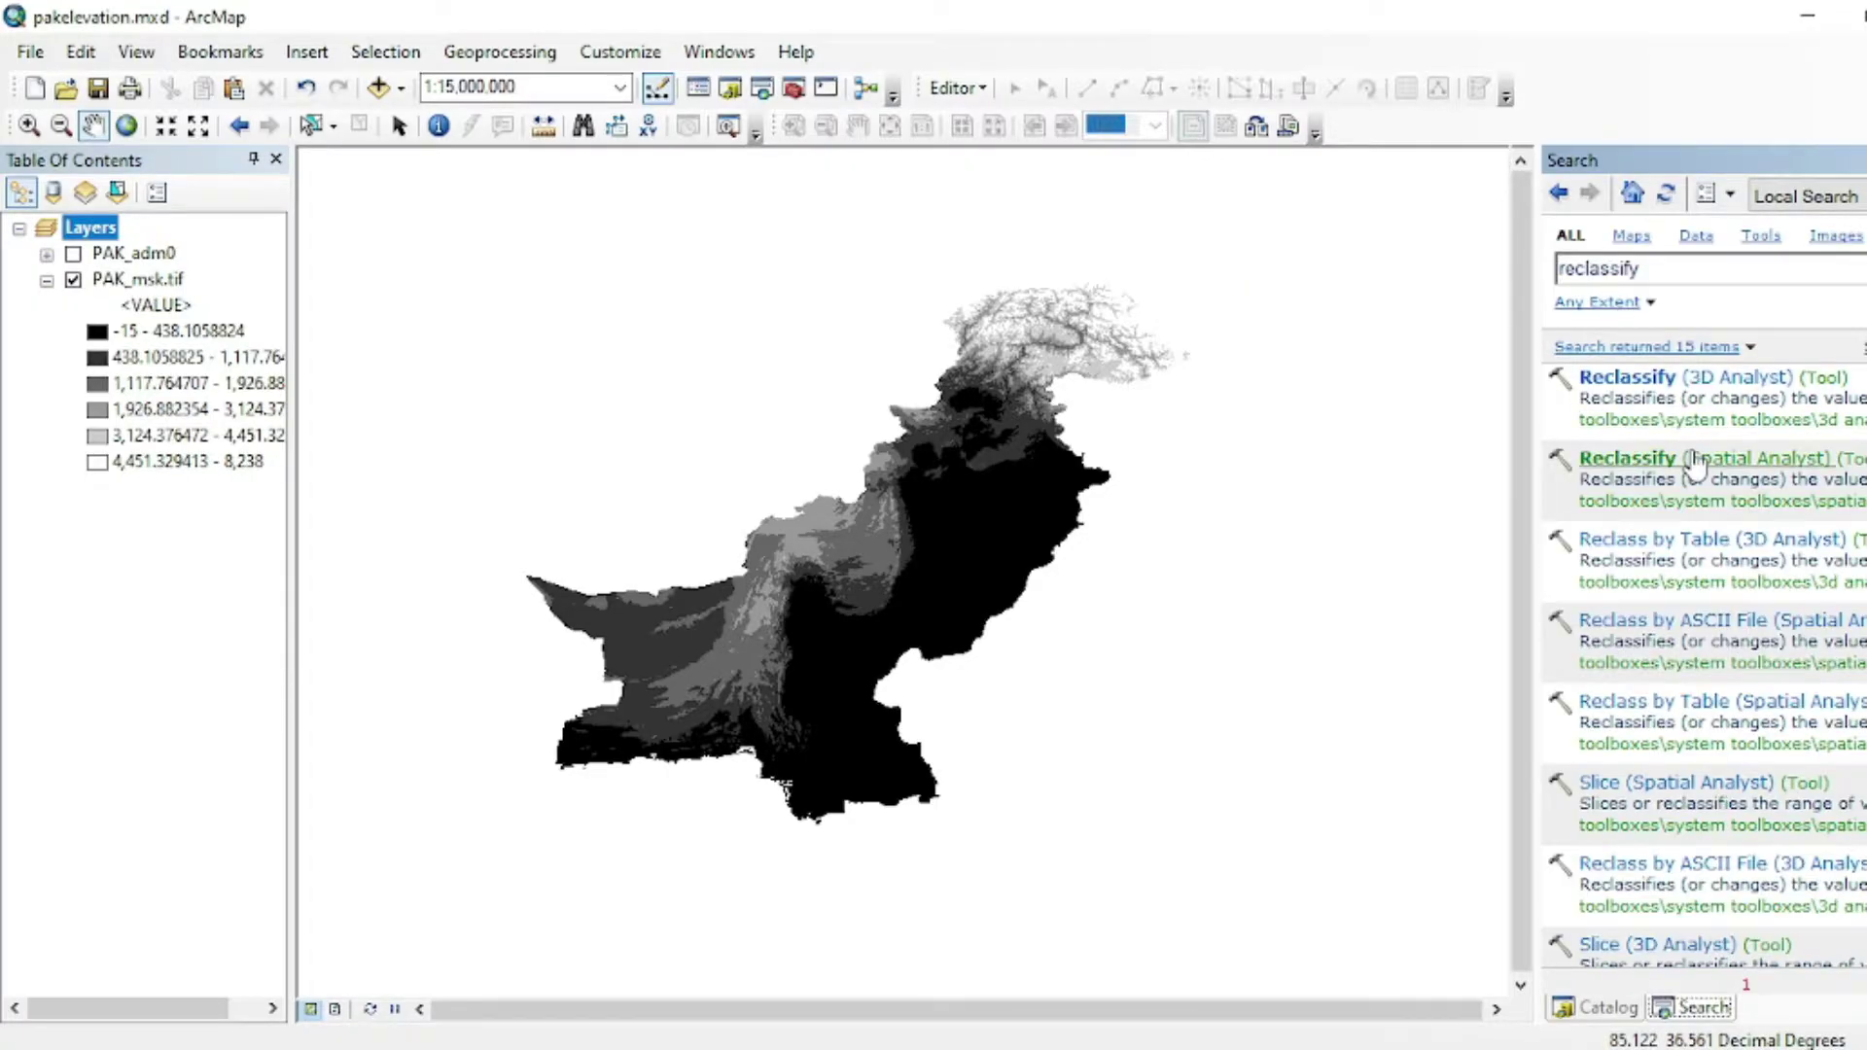
left_click(1696, 465)
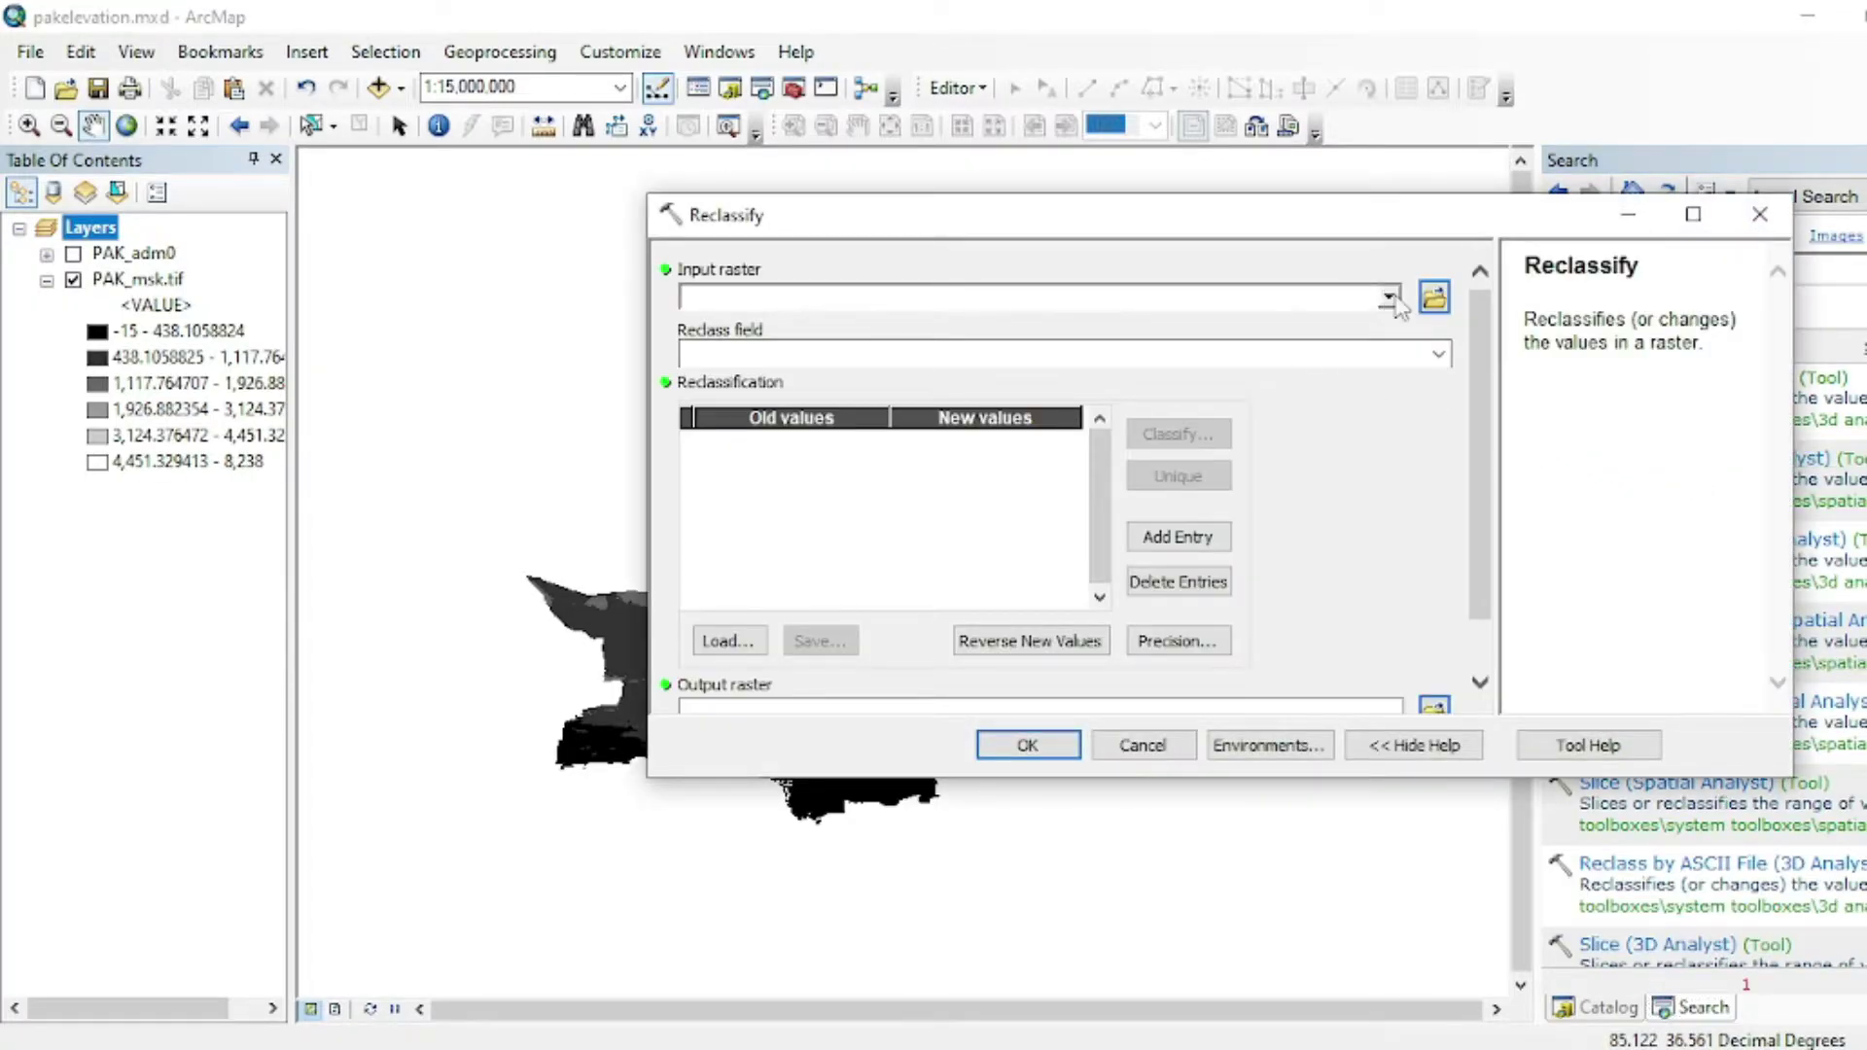
left_click(1389, 297)
left_click(791, 323)
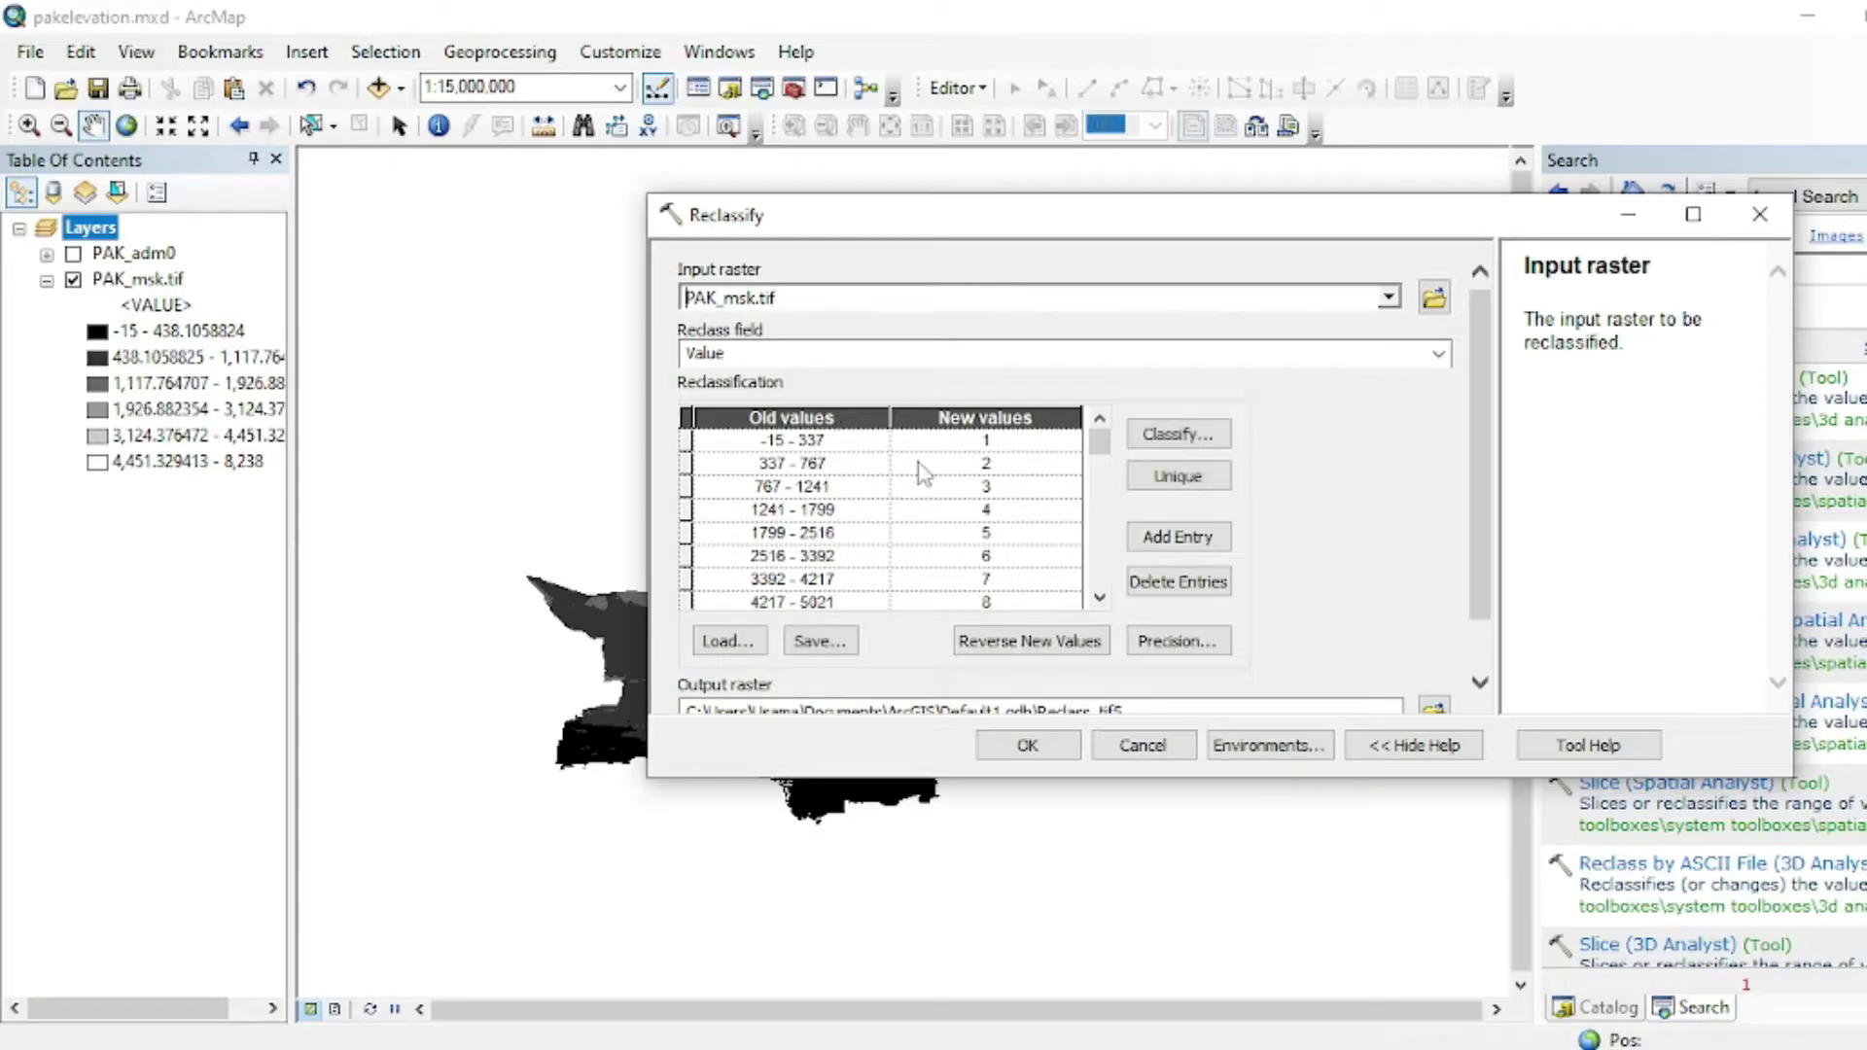
Reclassify PAK_msk.tif into 6 classes using Natural Breaks (Jenks) and hide the original PAK_msk.tif layer.
scroll(933, 486, "down", 1)
left_click(1167, 373)
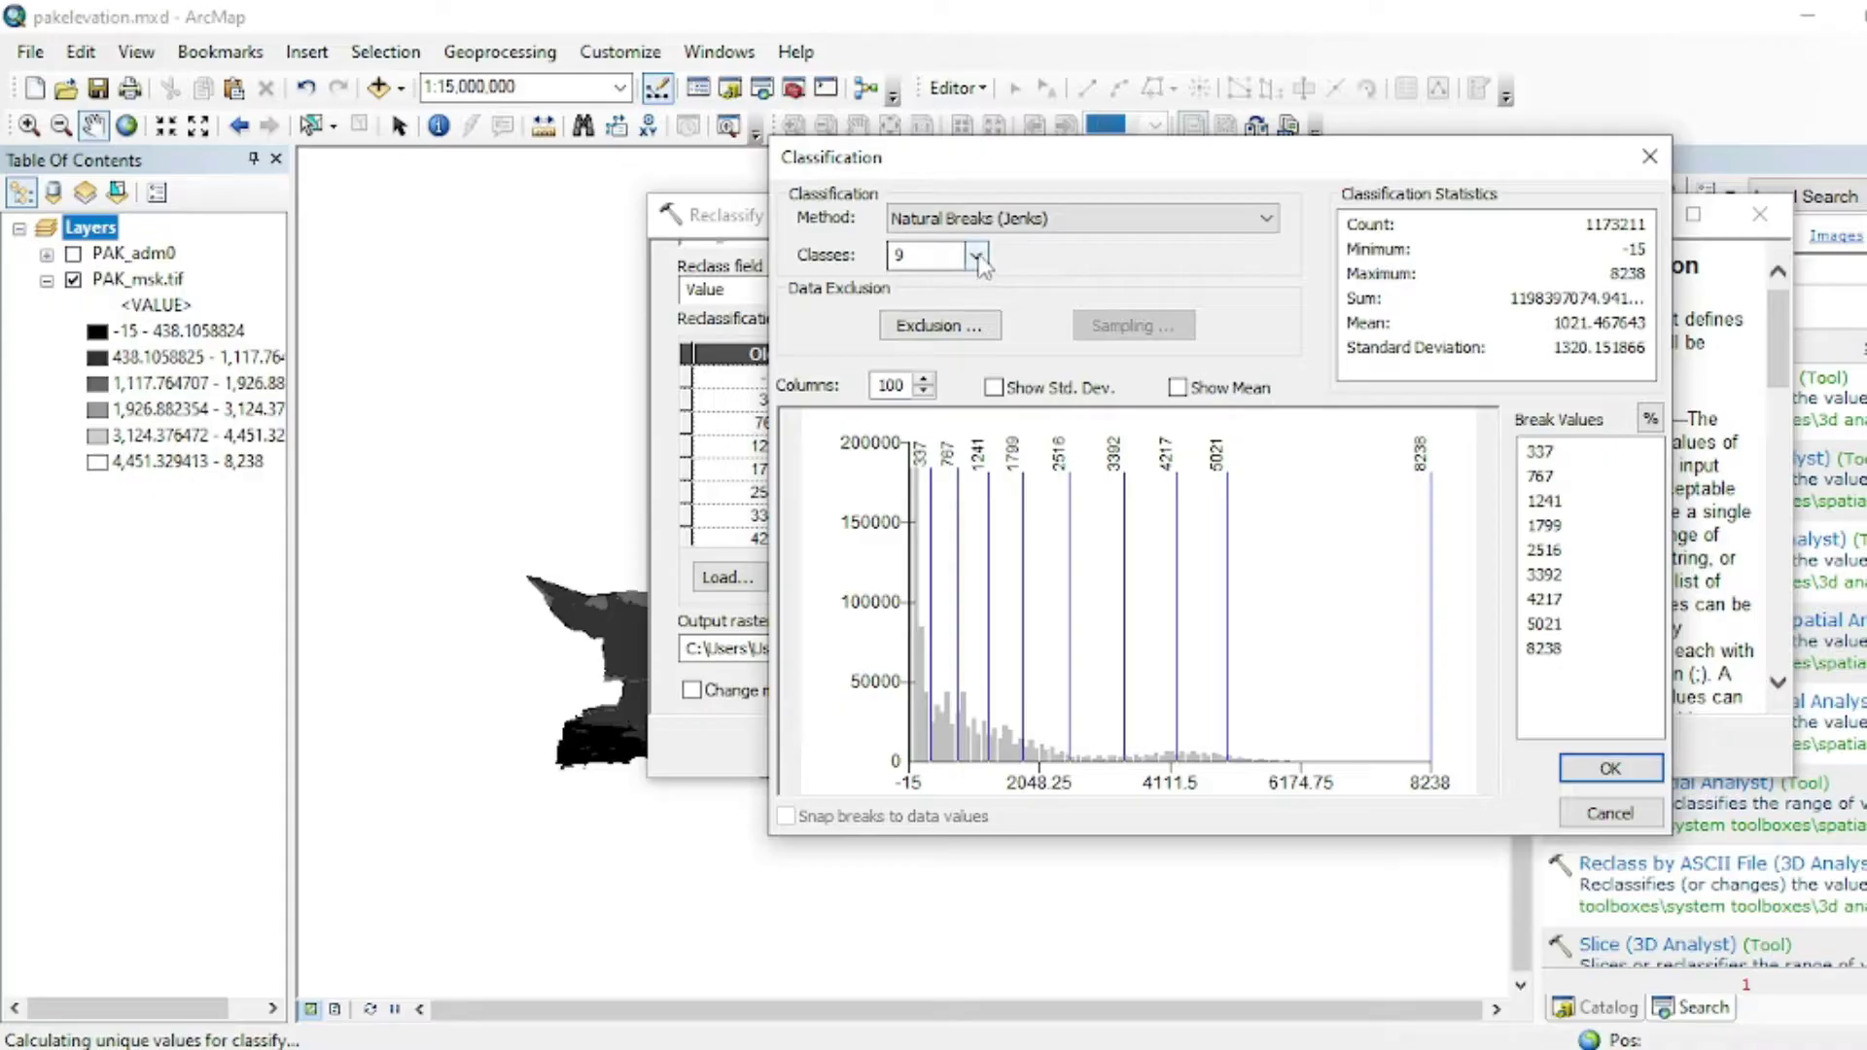
left_click(976, 255)
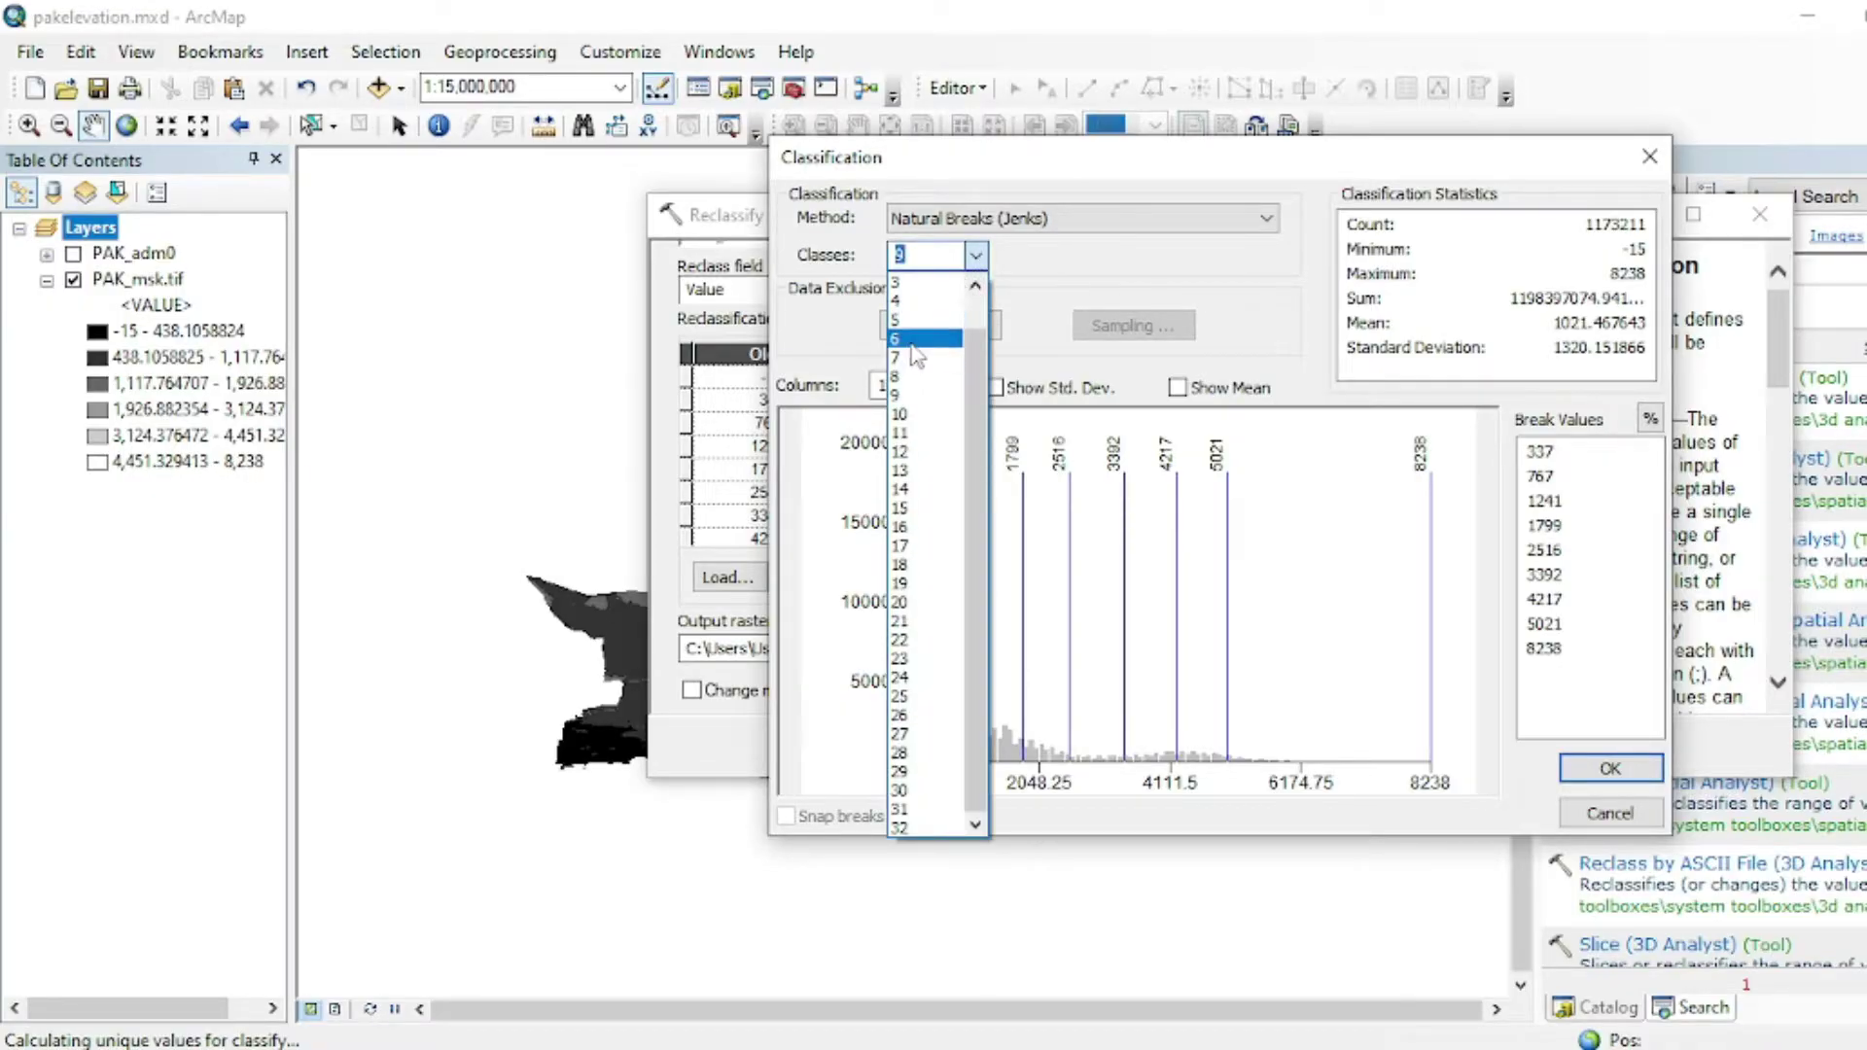
left_click(928, 350)
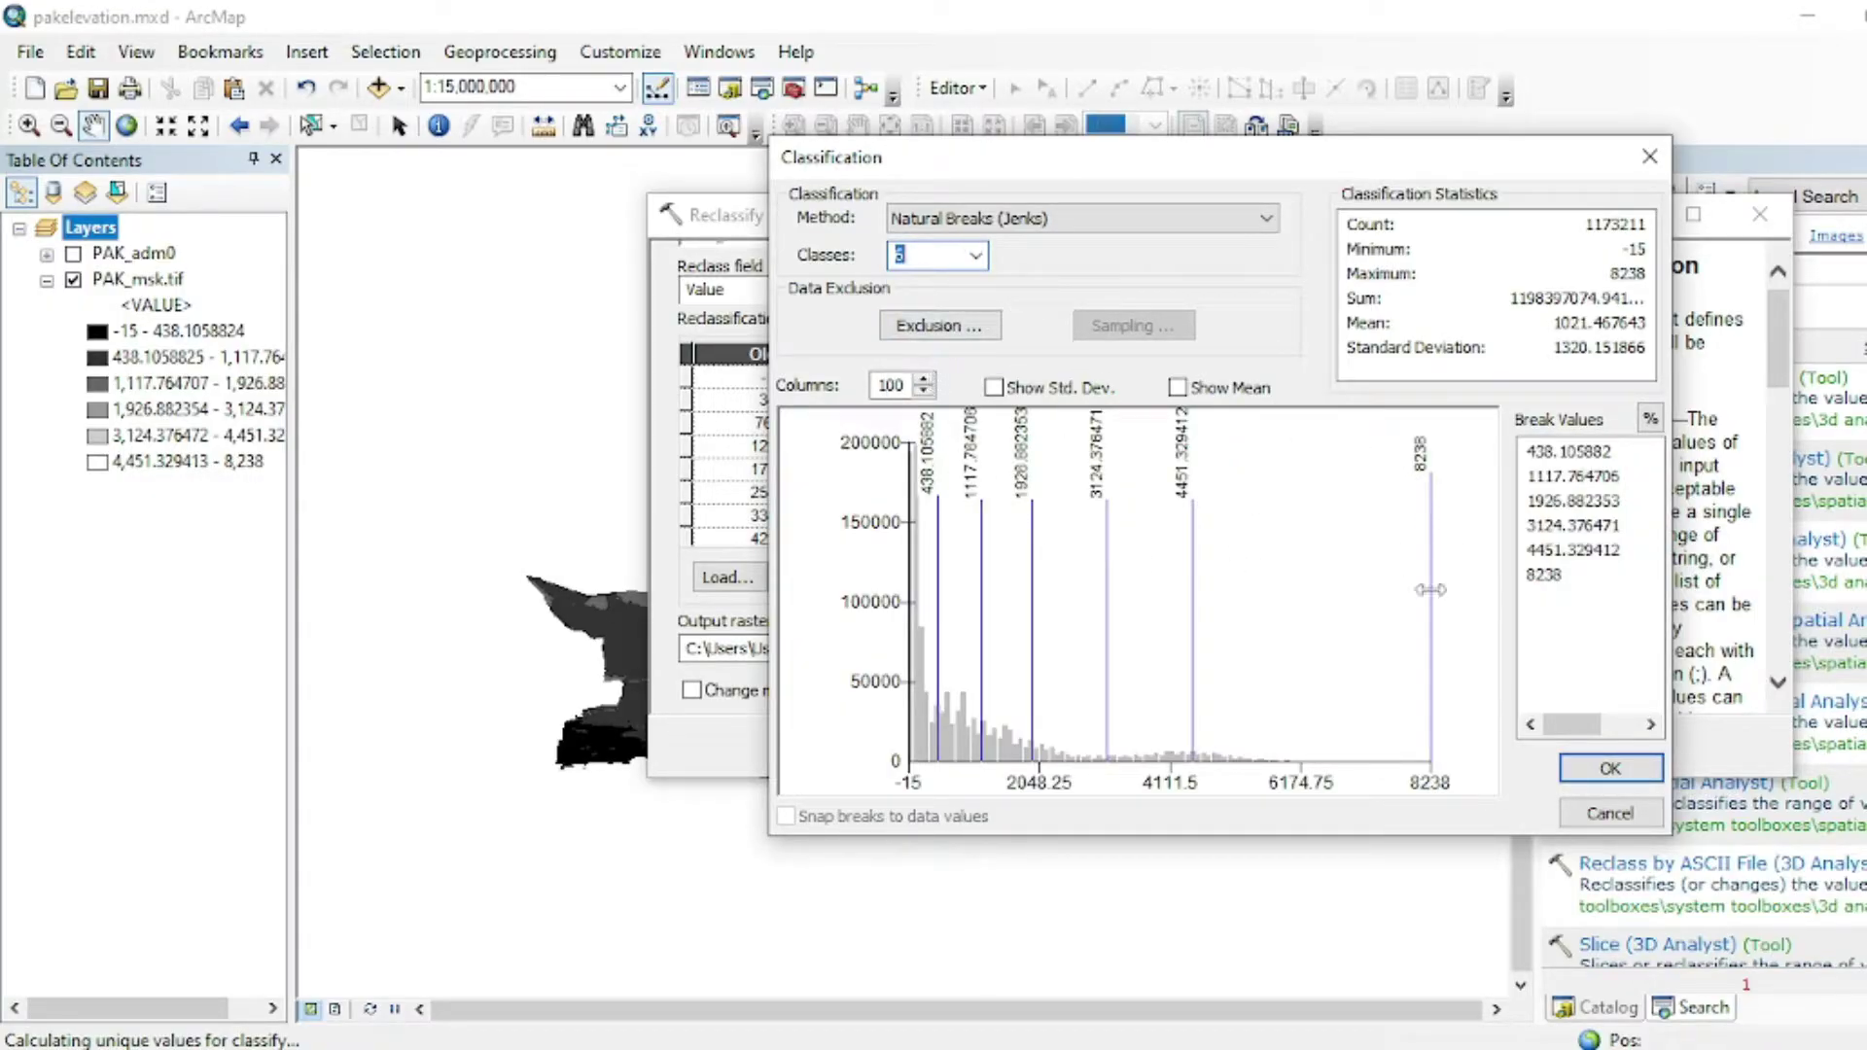
left_click(1624, 770)
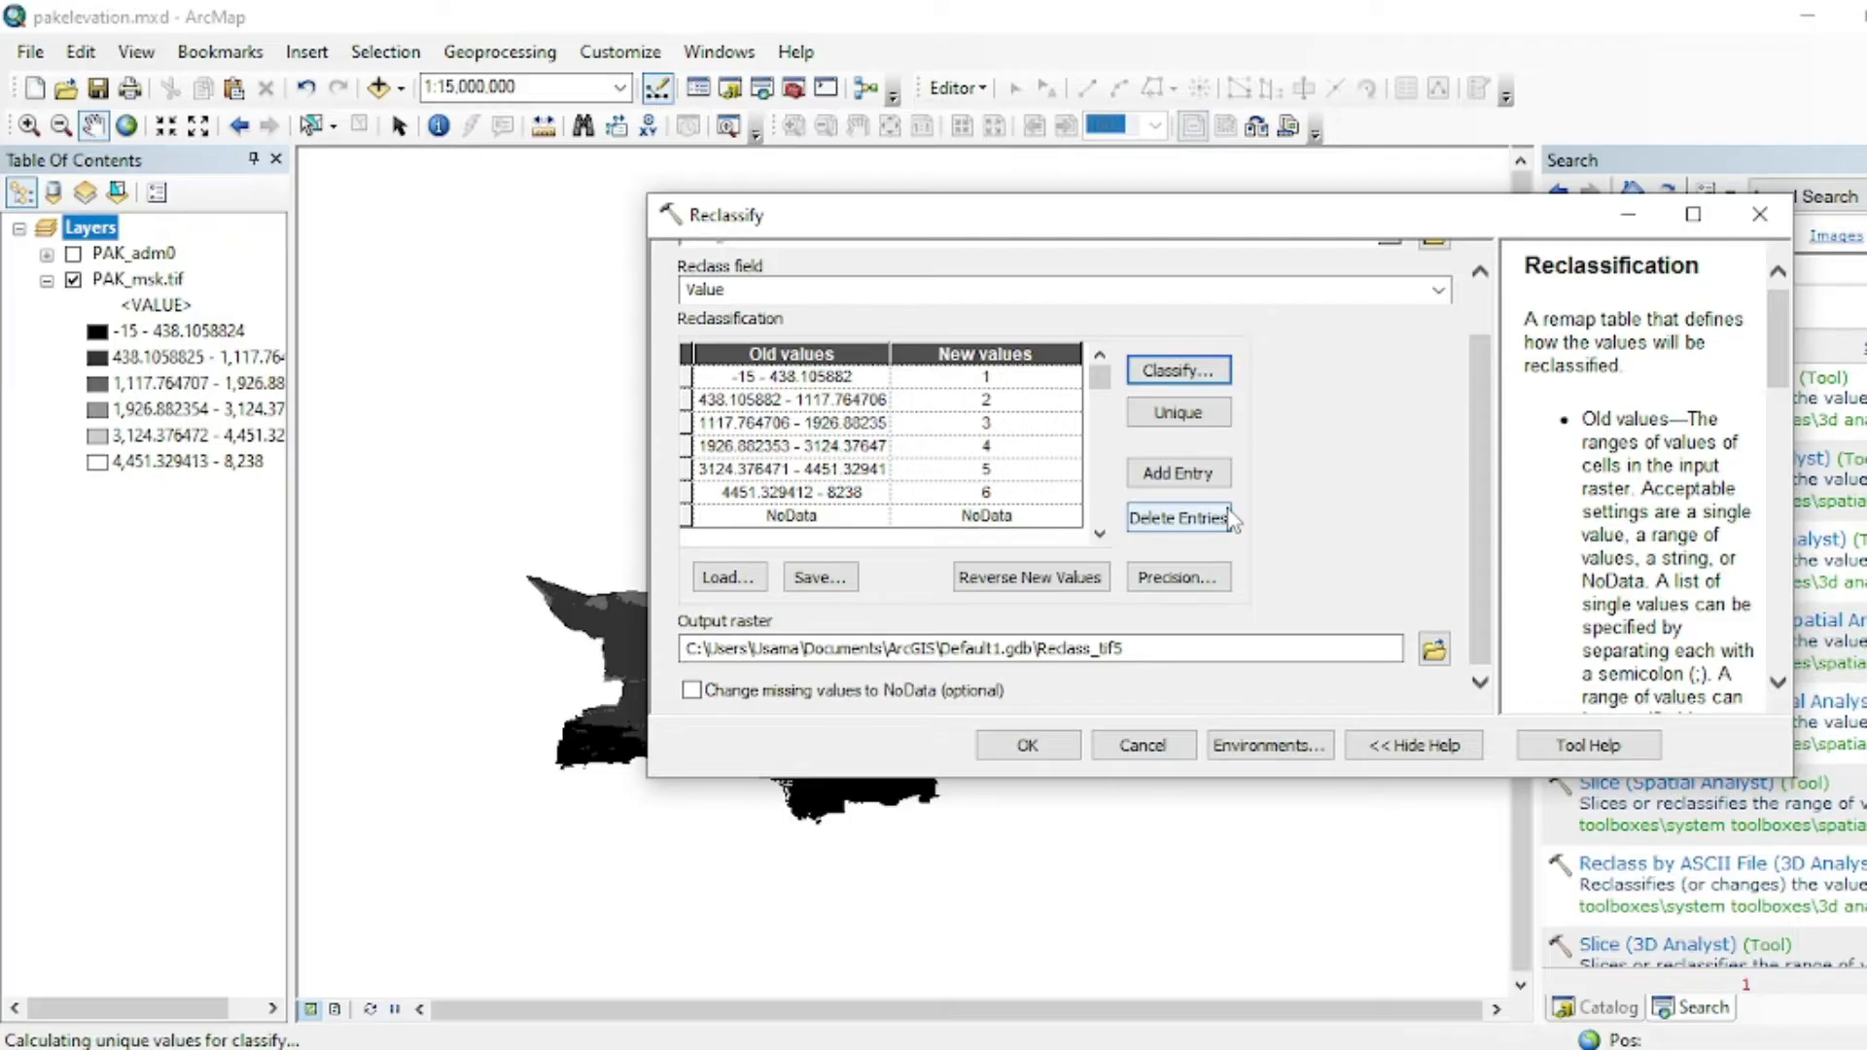
left_click(1028, 746)
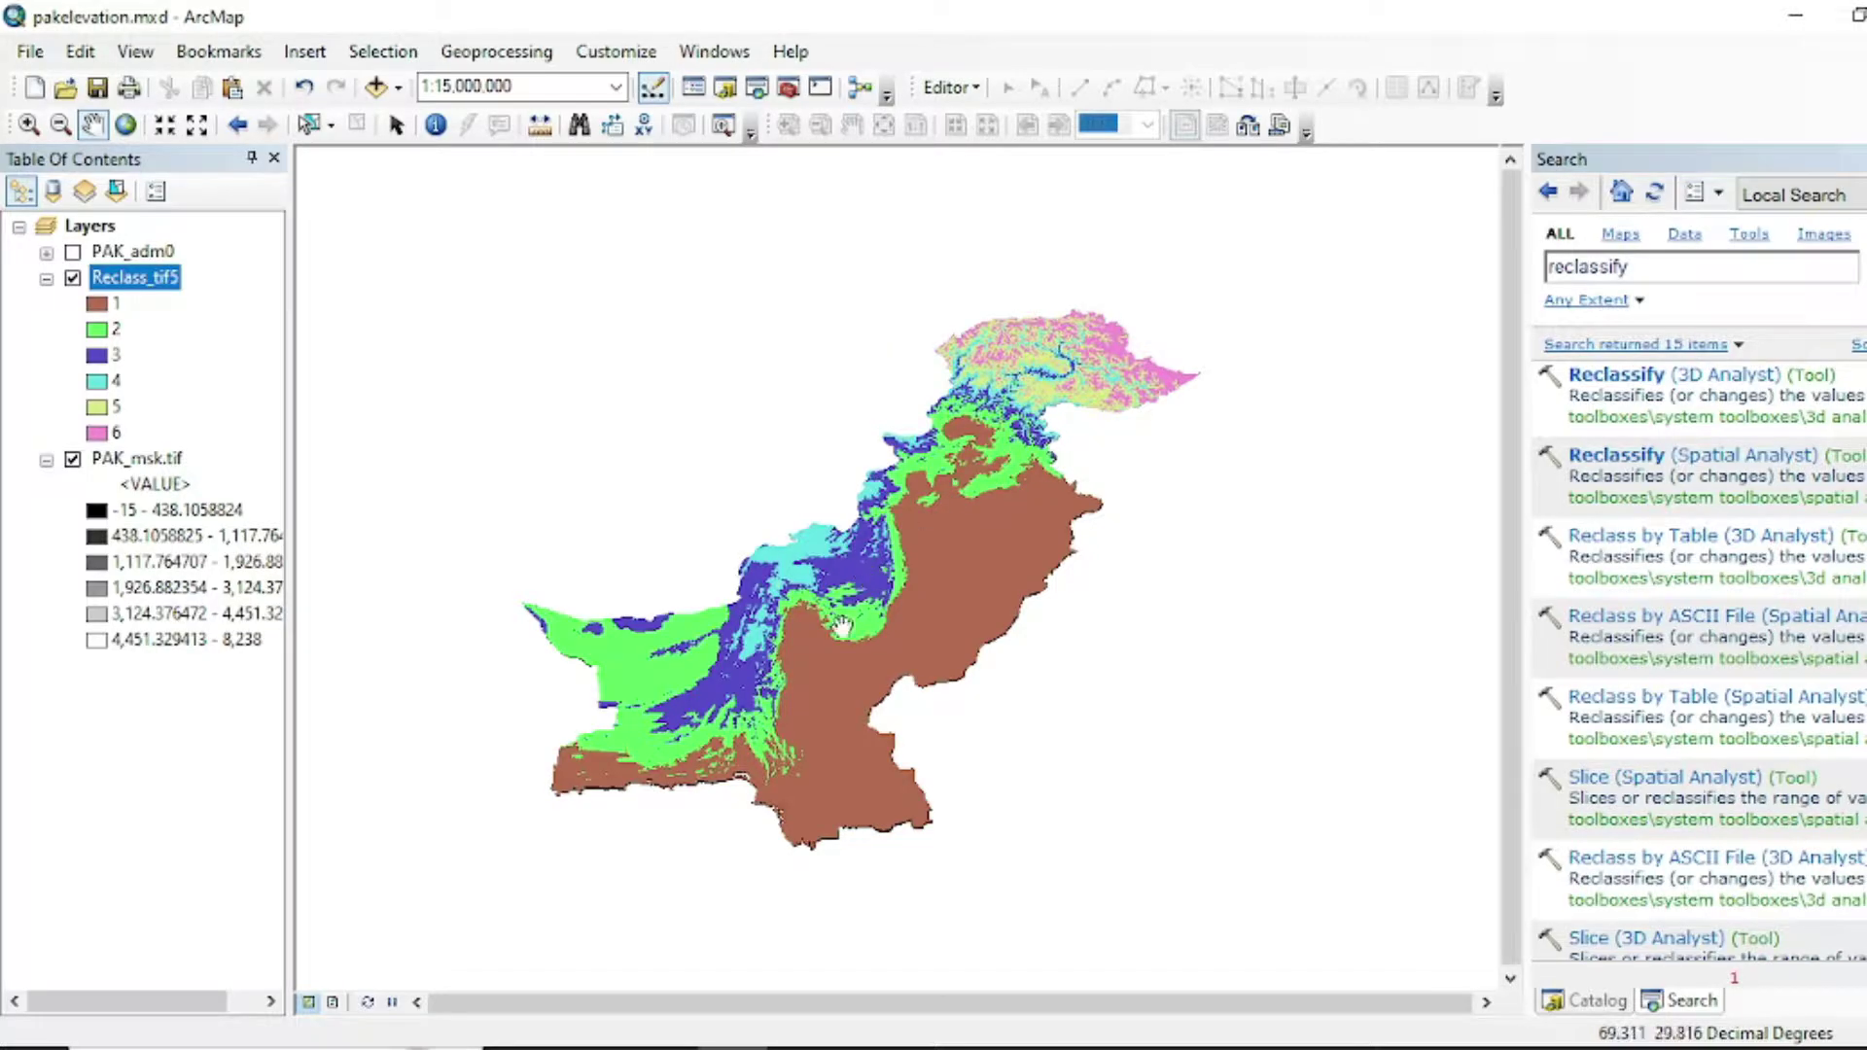
left_click(72, 460)
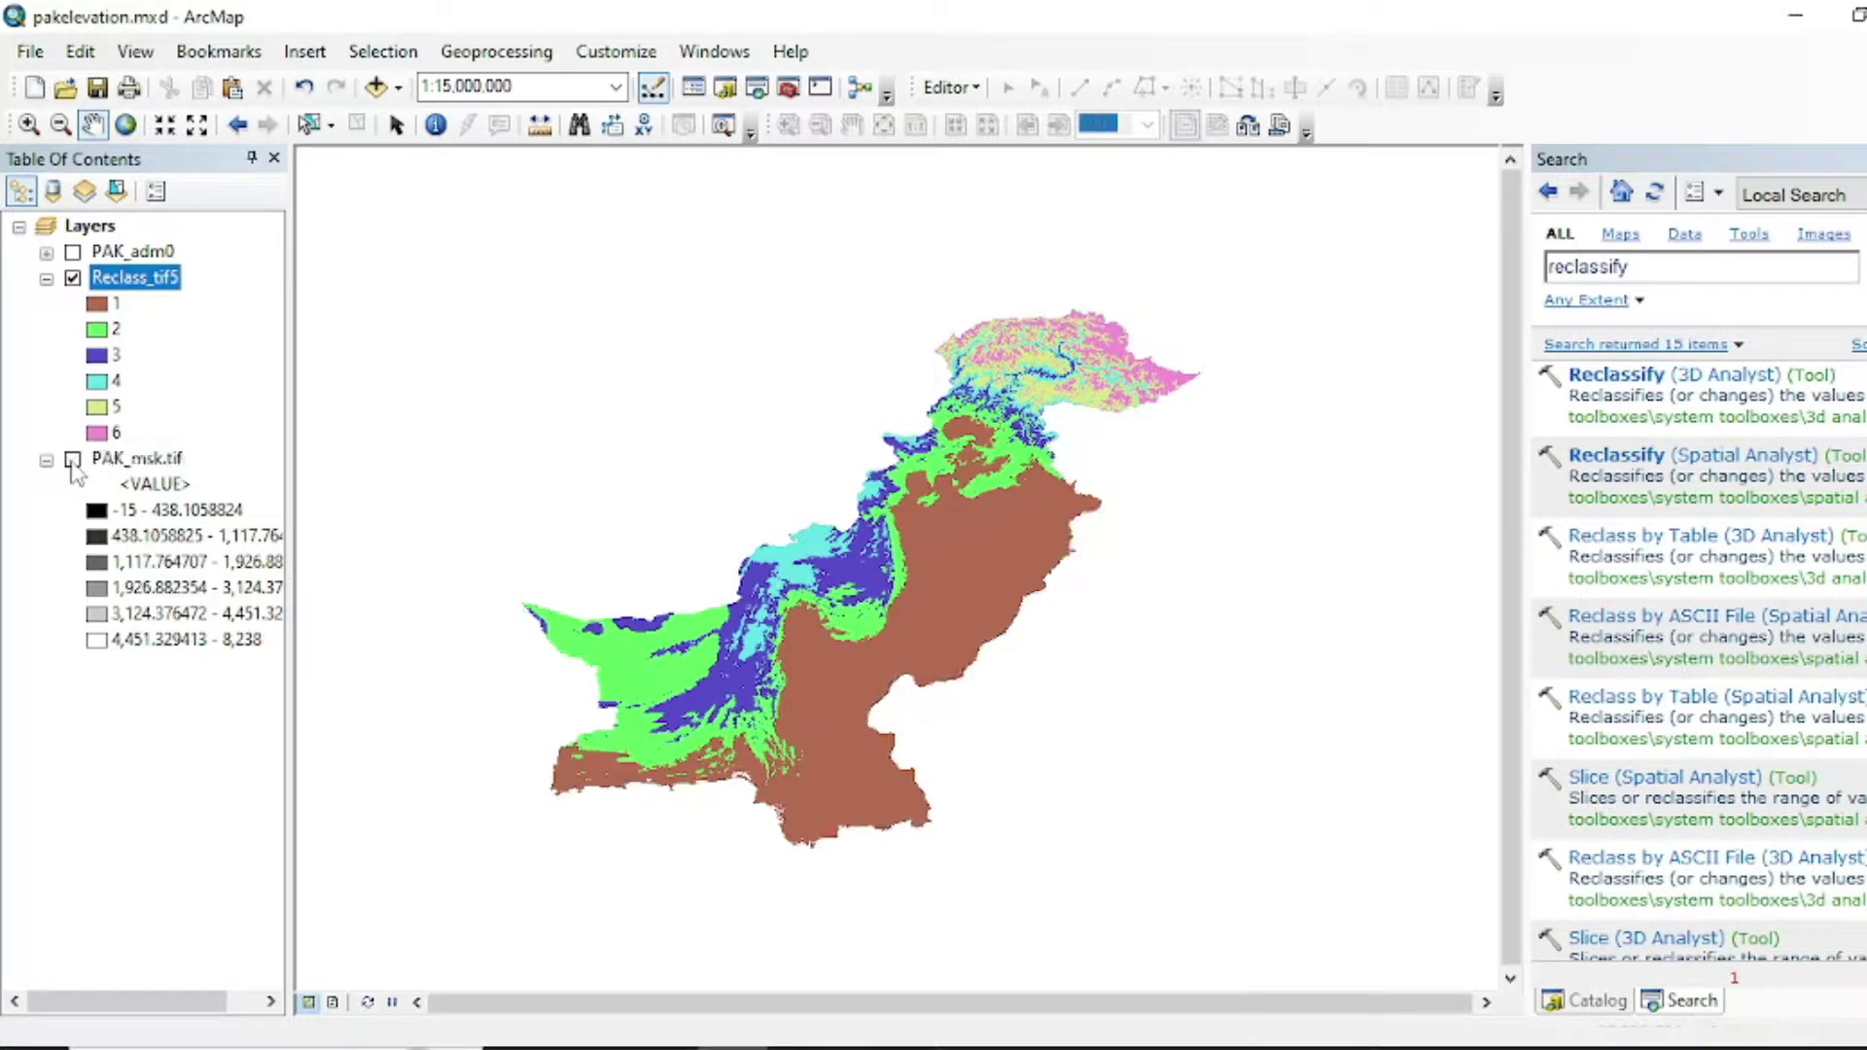
Highlight classes 1 and 6 on the map one after the other using the records in the Reclass_tif5 attribute table.
right_click(167, 283)
left_click(289, 359)
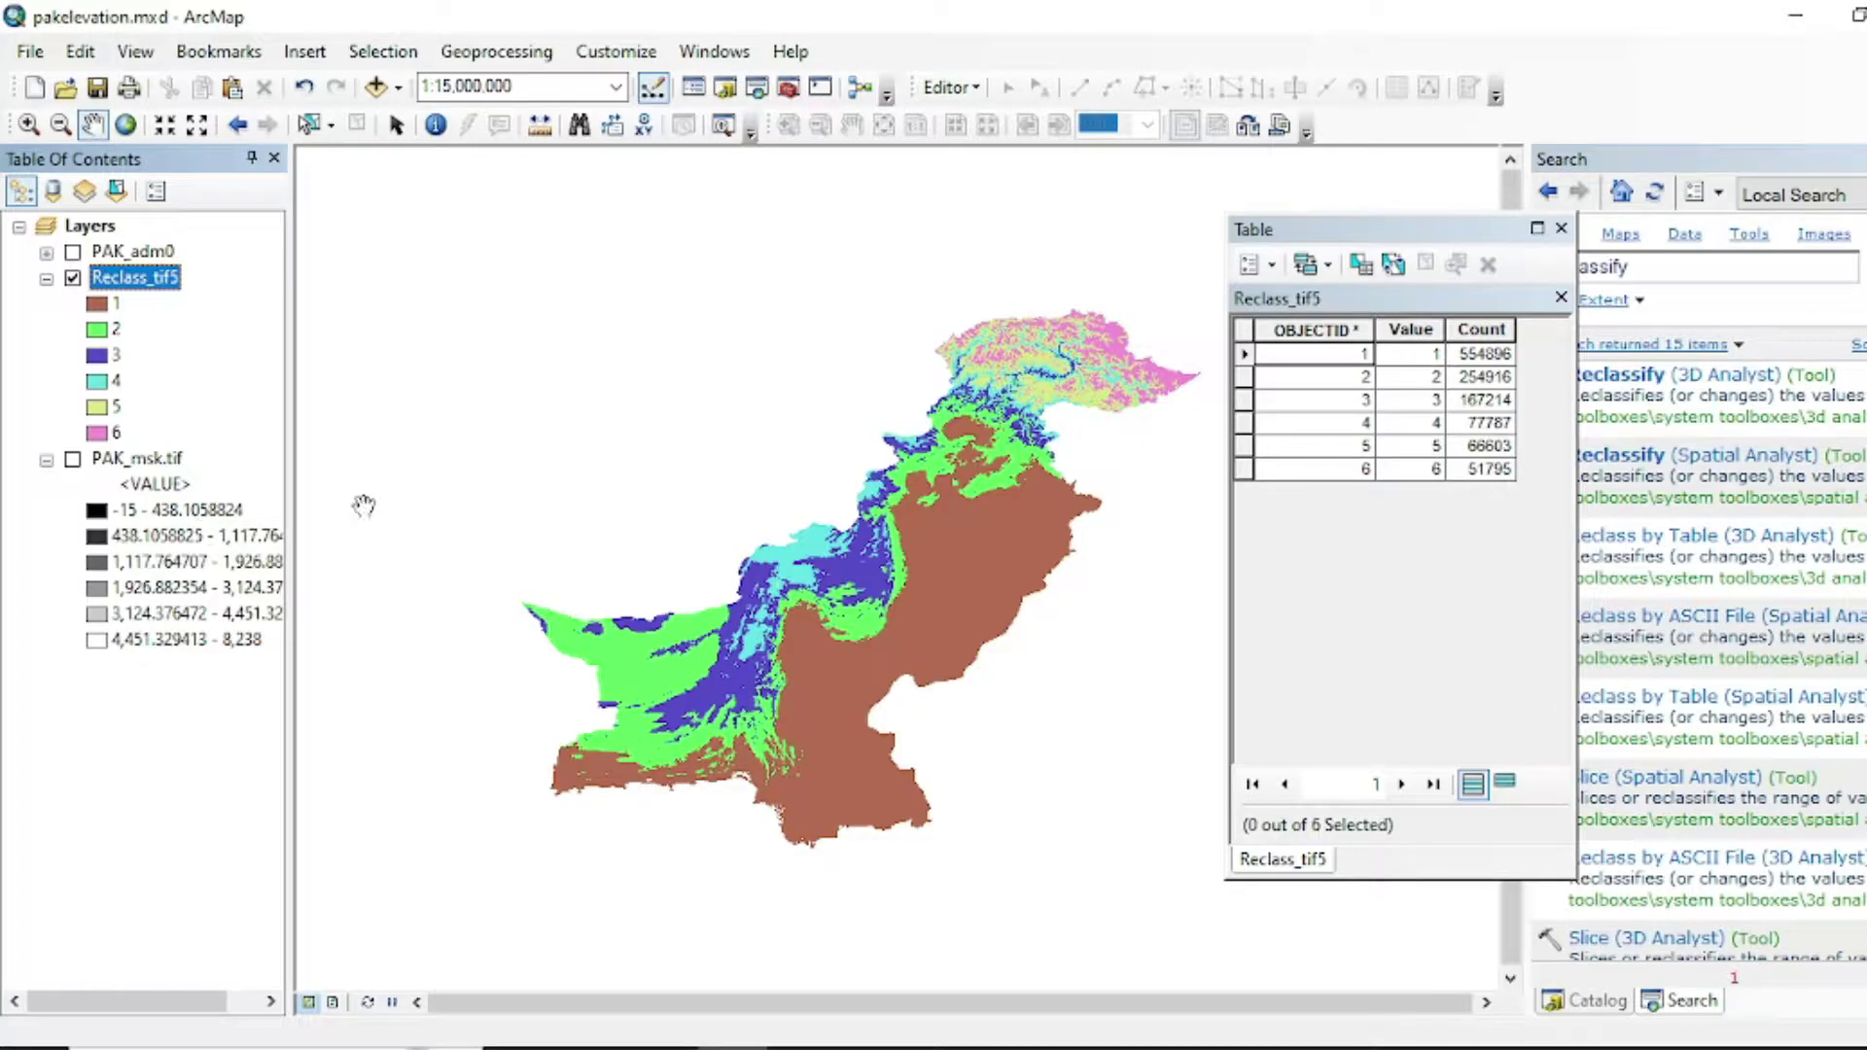
left_click(1245, 355)
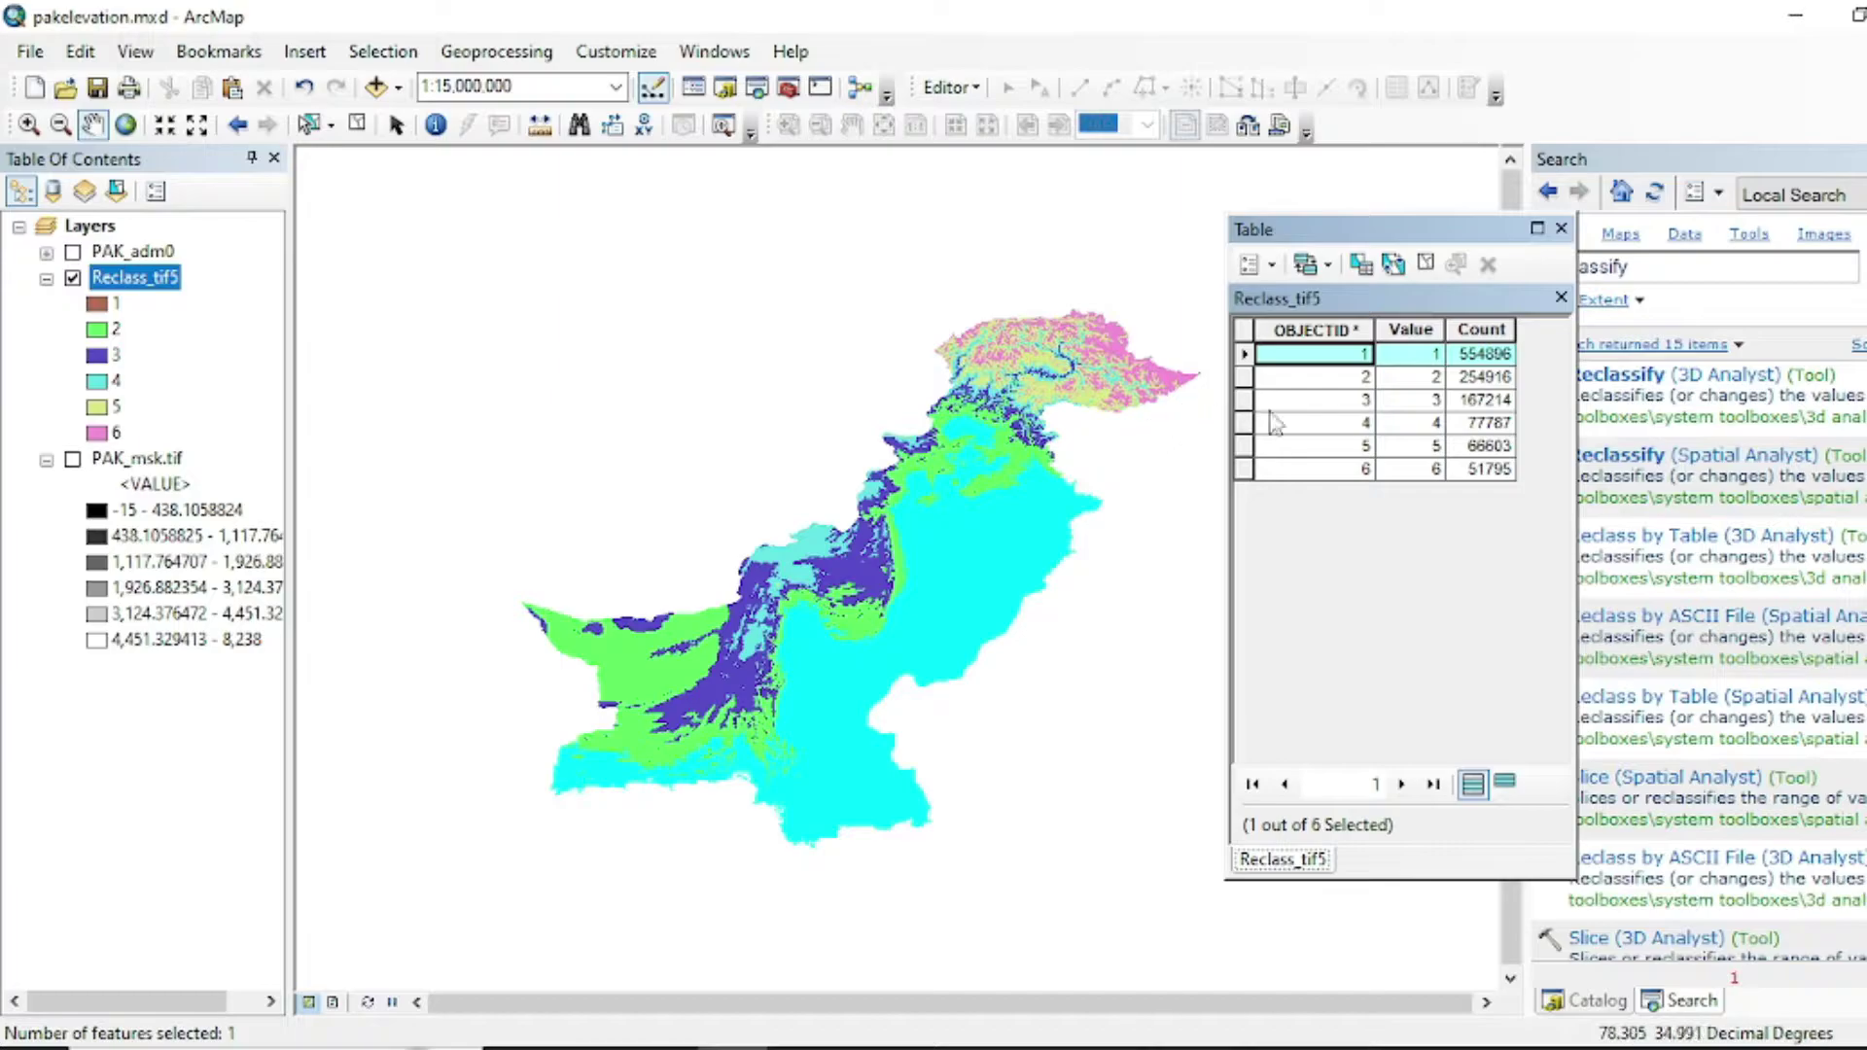
left_click(1243, 470)
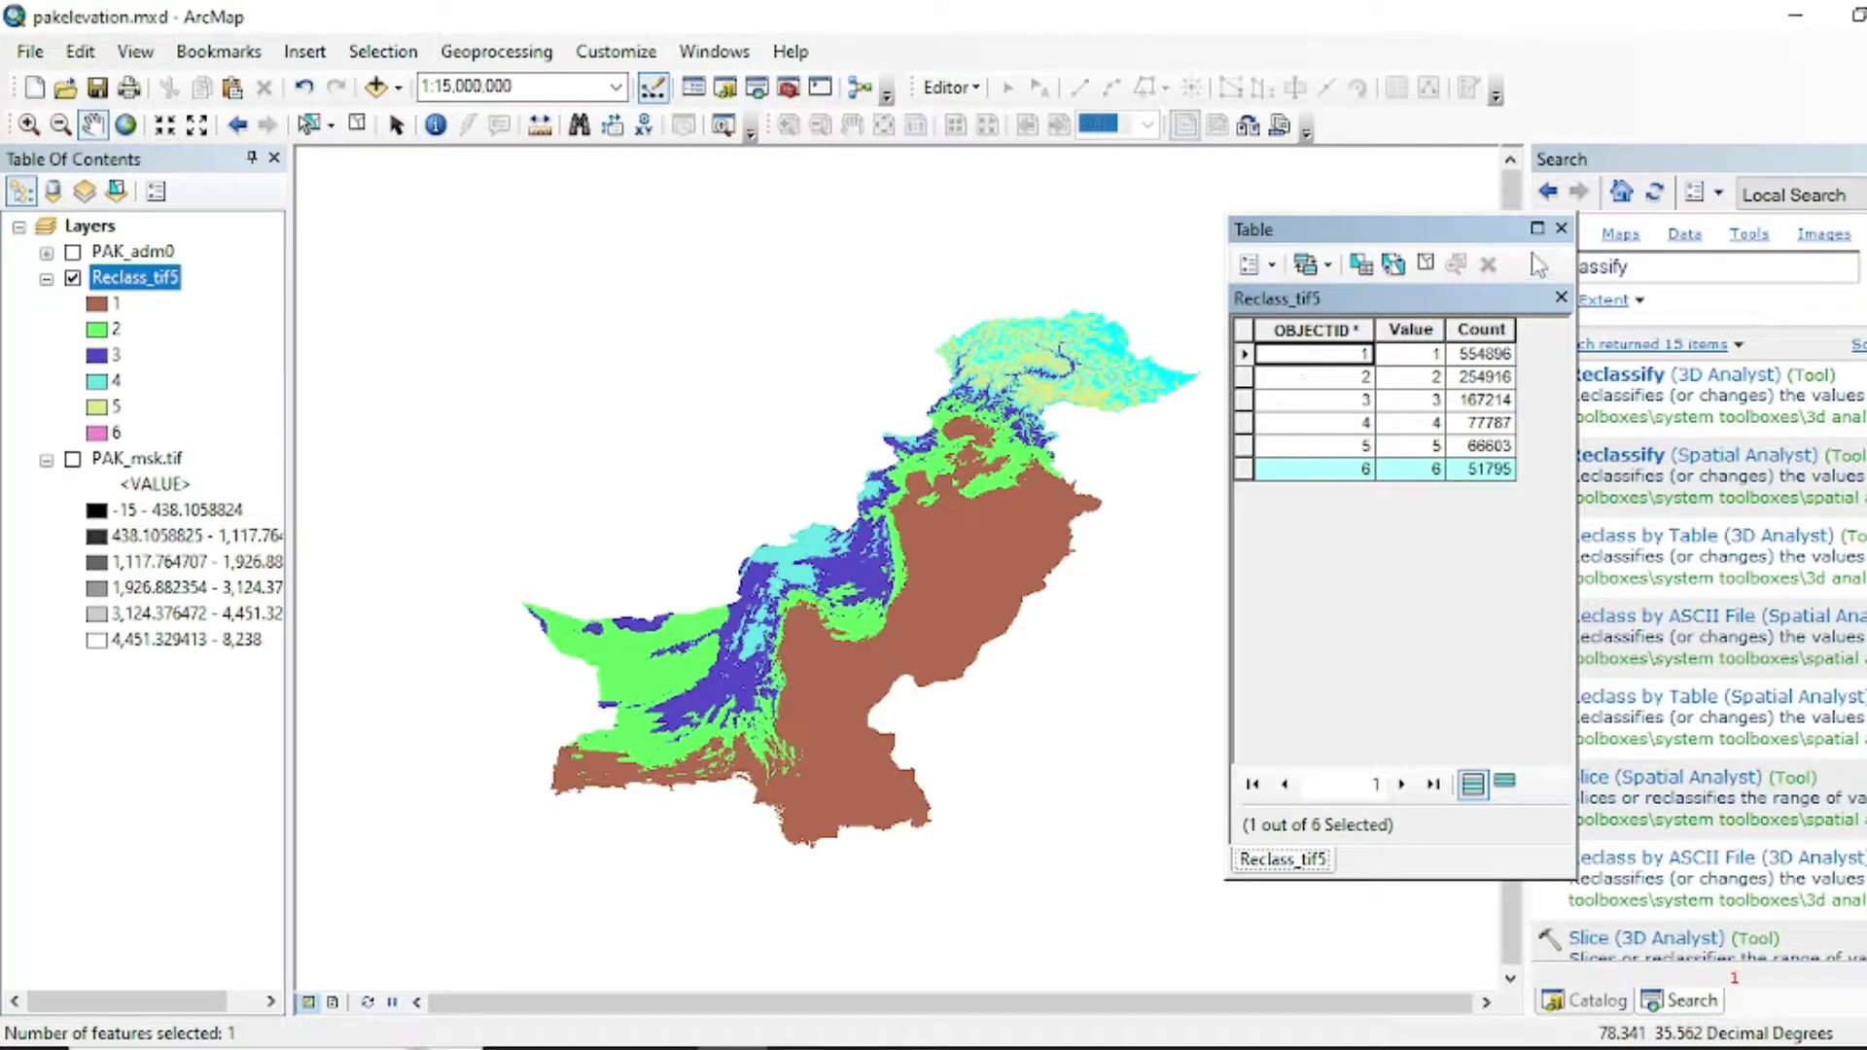
left_click(1560, 228)
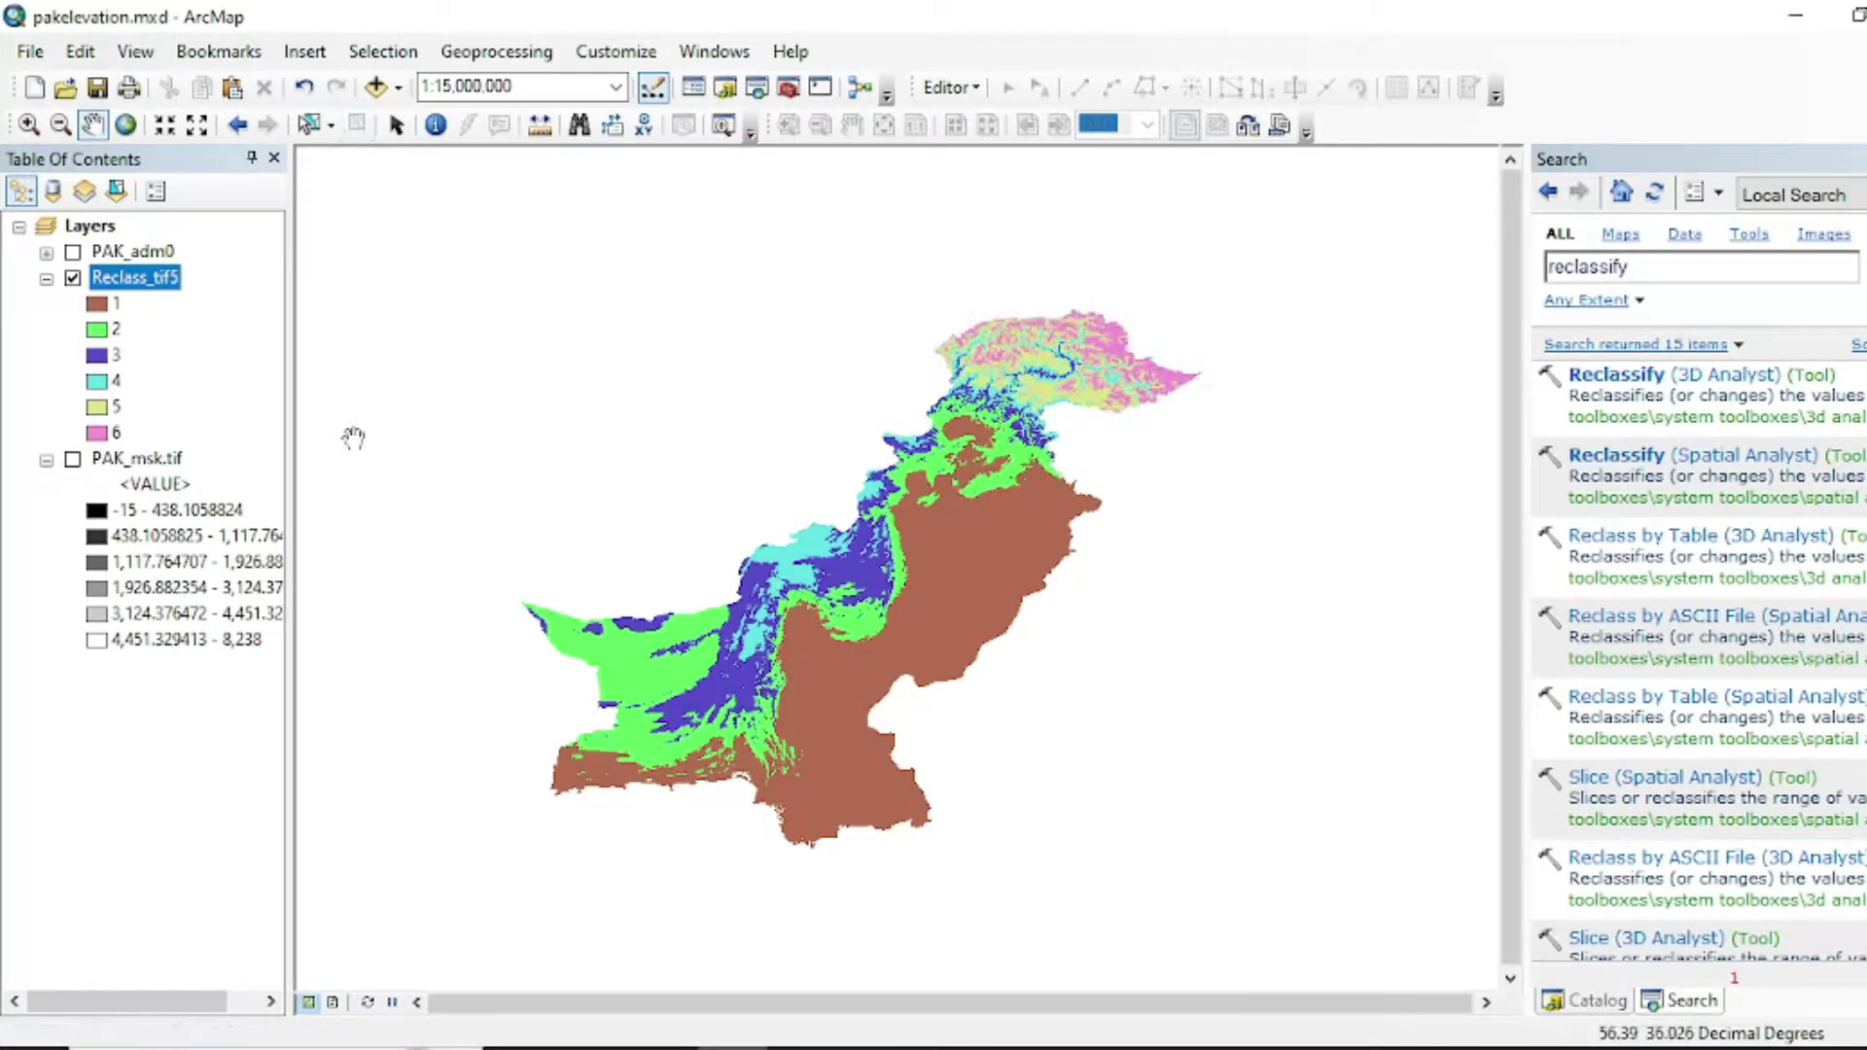
left_click_drag(911, 585, 970, 515)
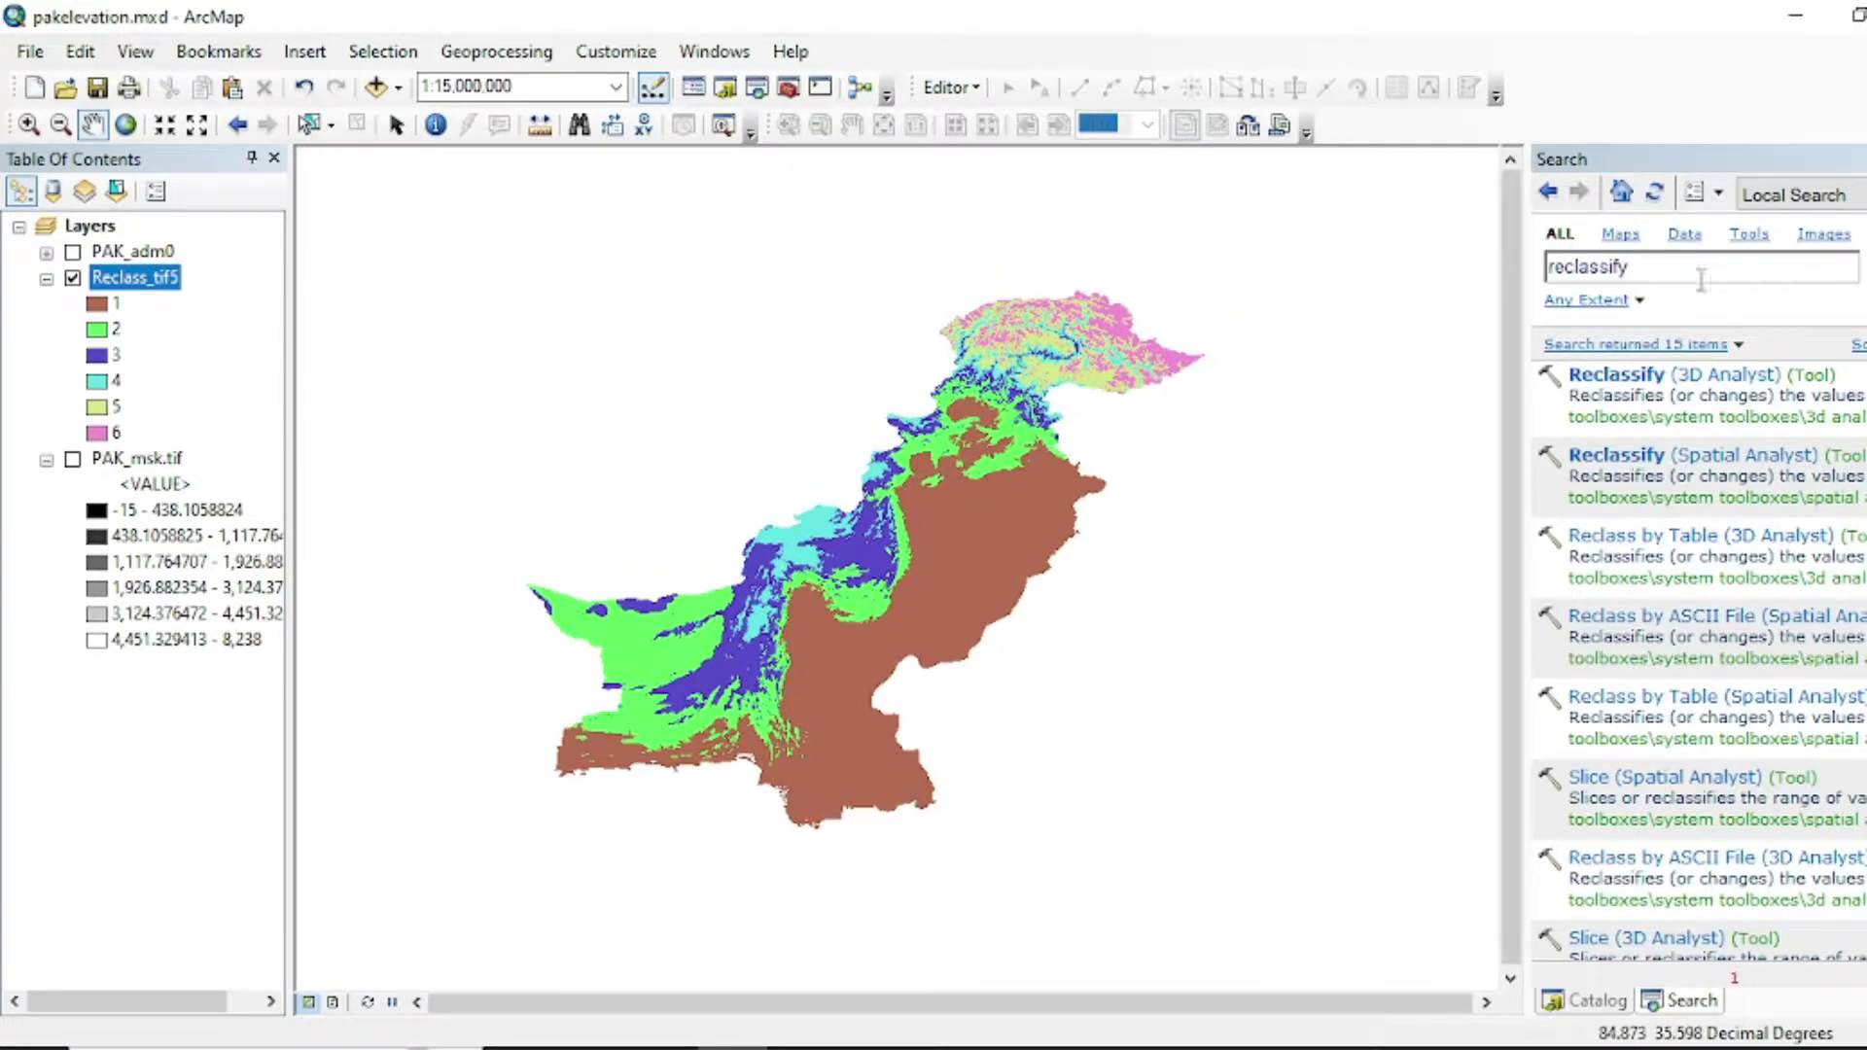
Search for "raster polygon" and open the Raster to Polygon conversion tool.
key("BackSpace")
key("BackSpace")
key("BackSpace")
key("BackSpace")
key("BackSpace")
key("BackSpace")
key("BackSpace")
key("BackSpace")
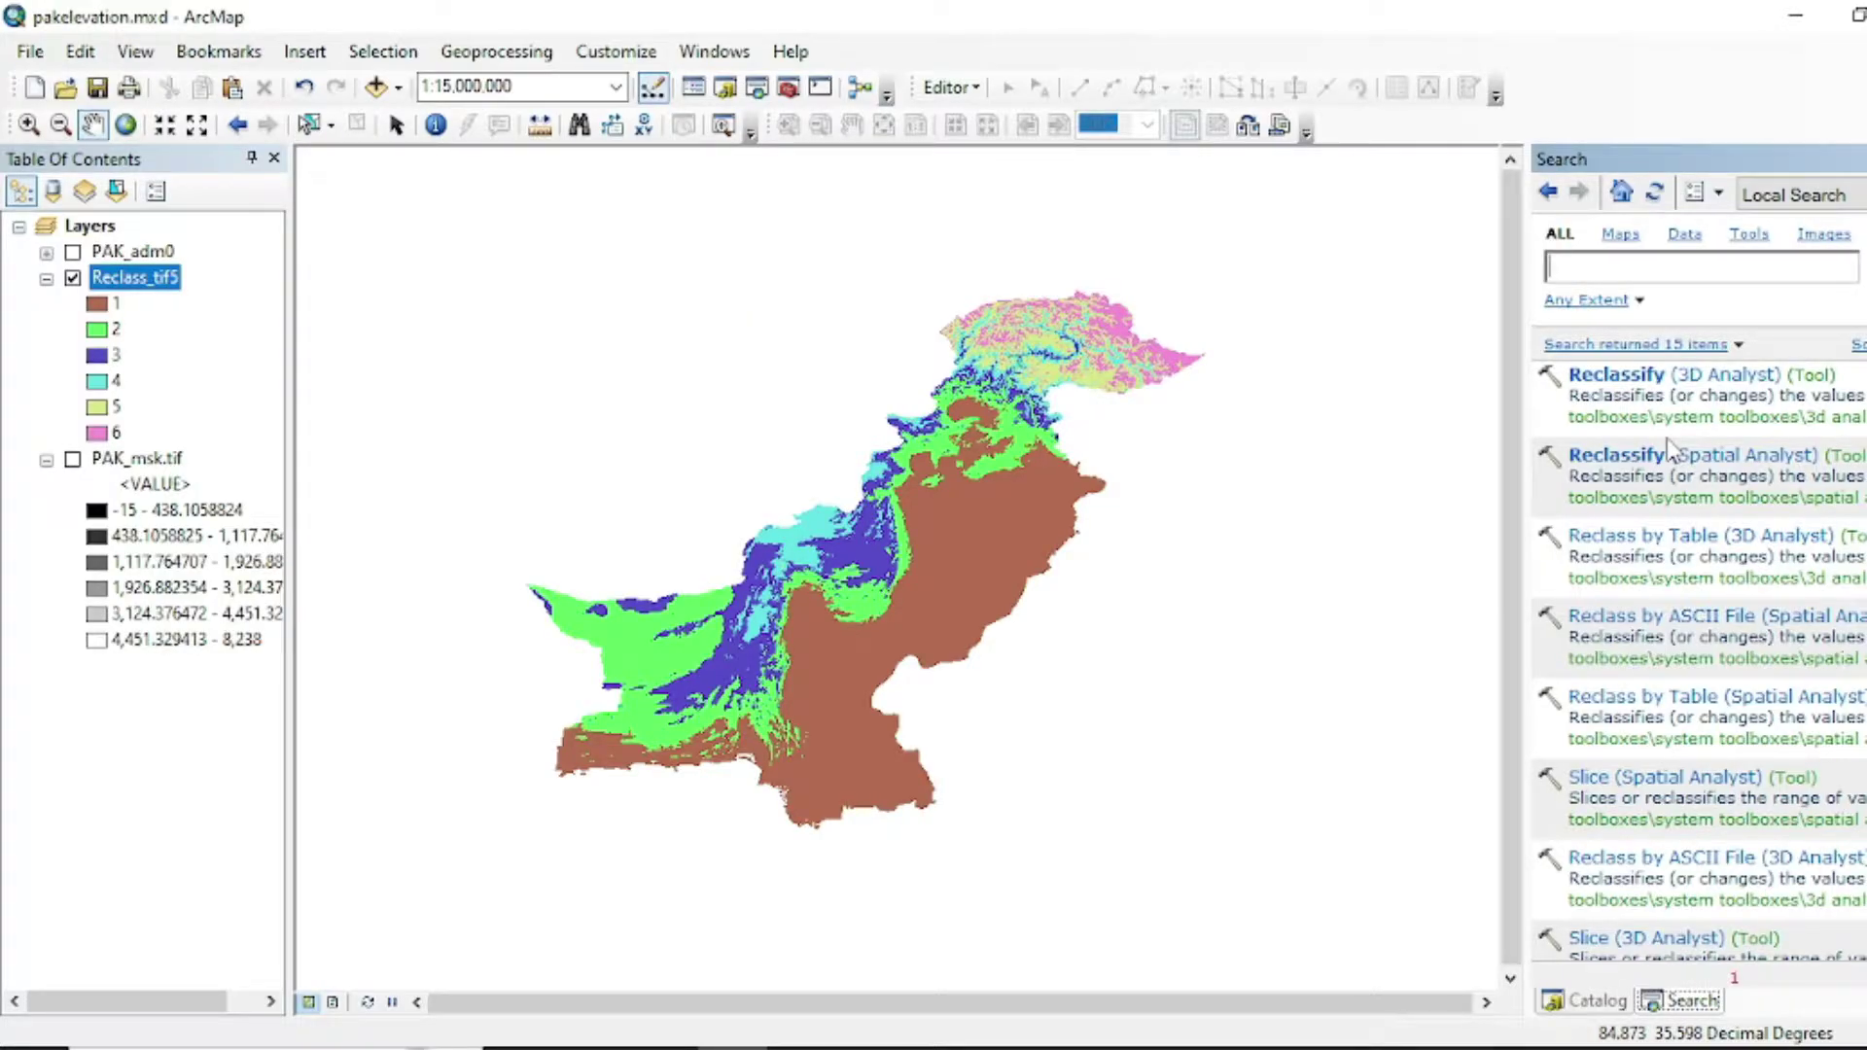
type("raster polygon")
key("Return")
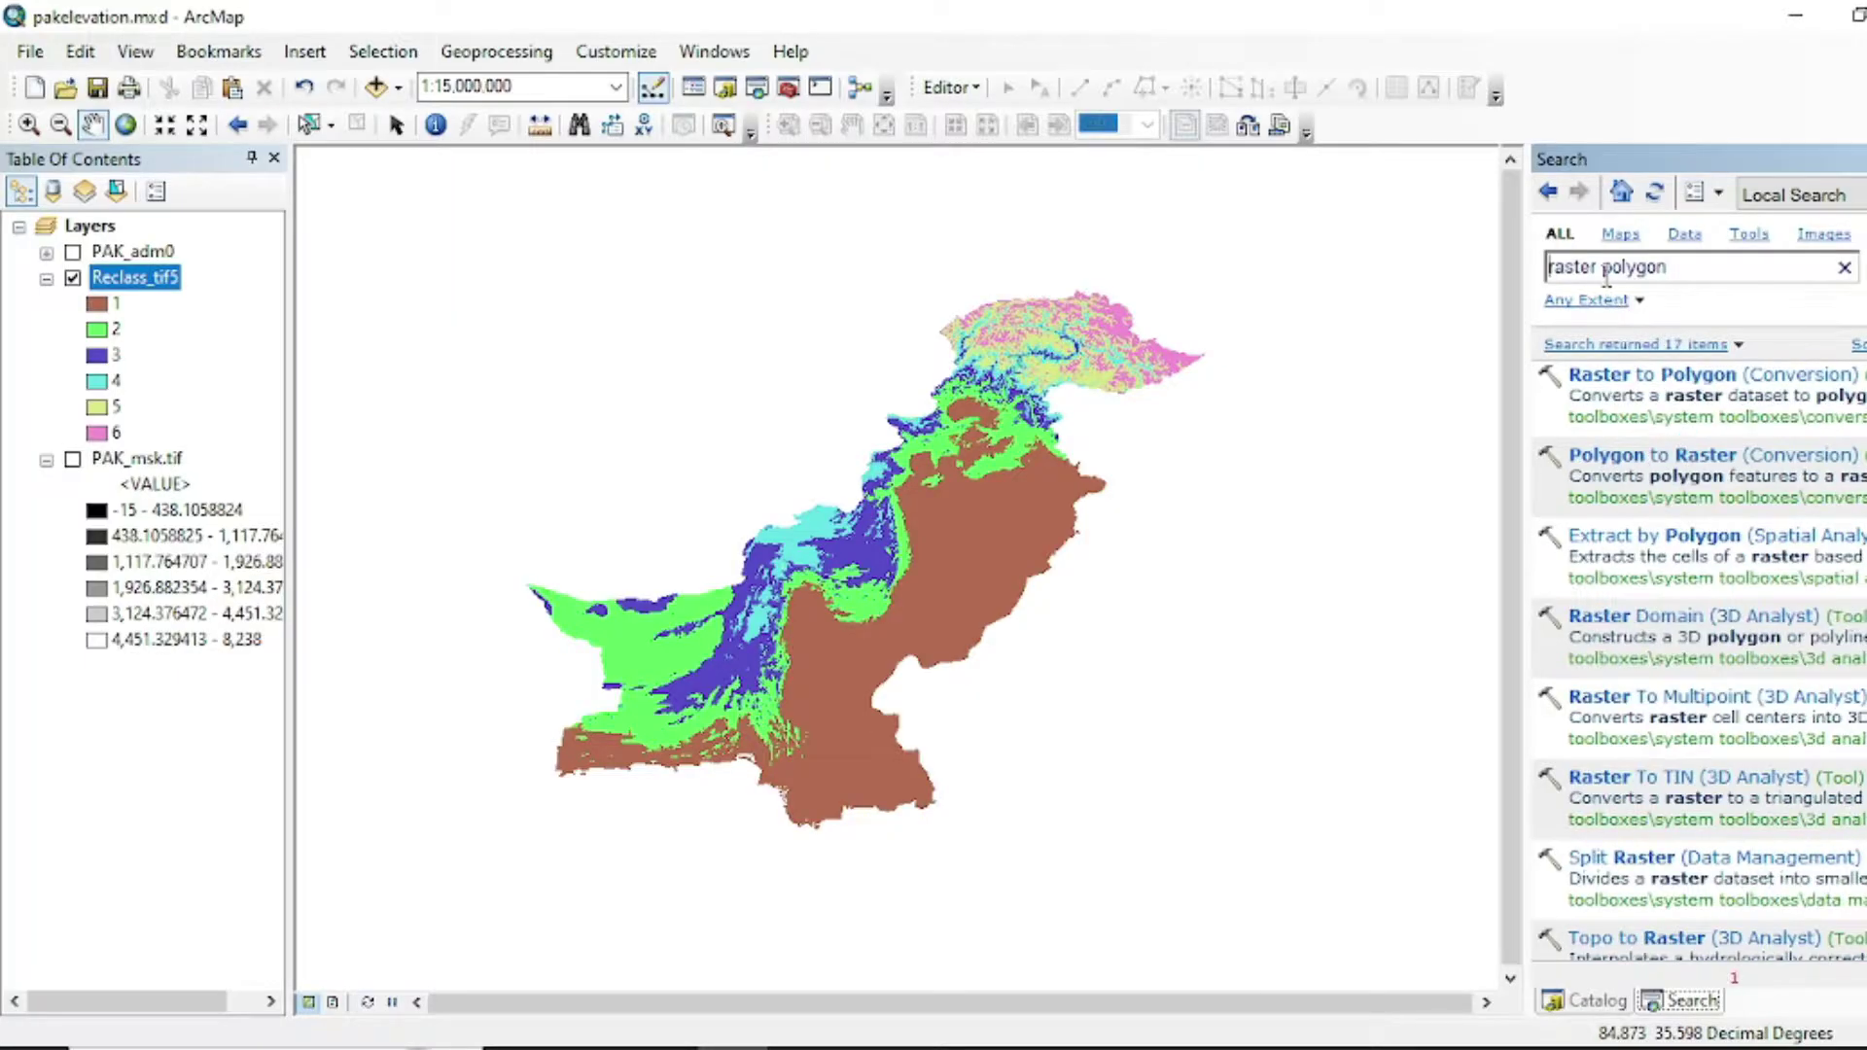
left_click(1722, 374)
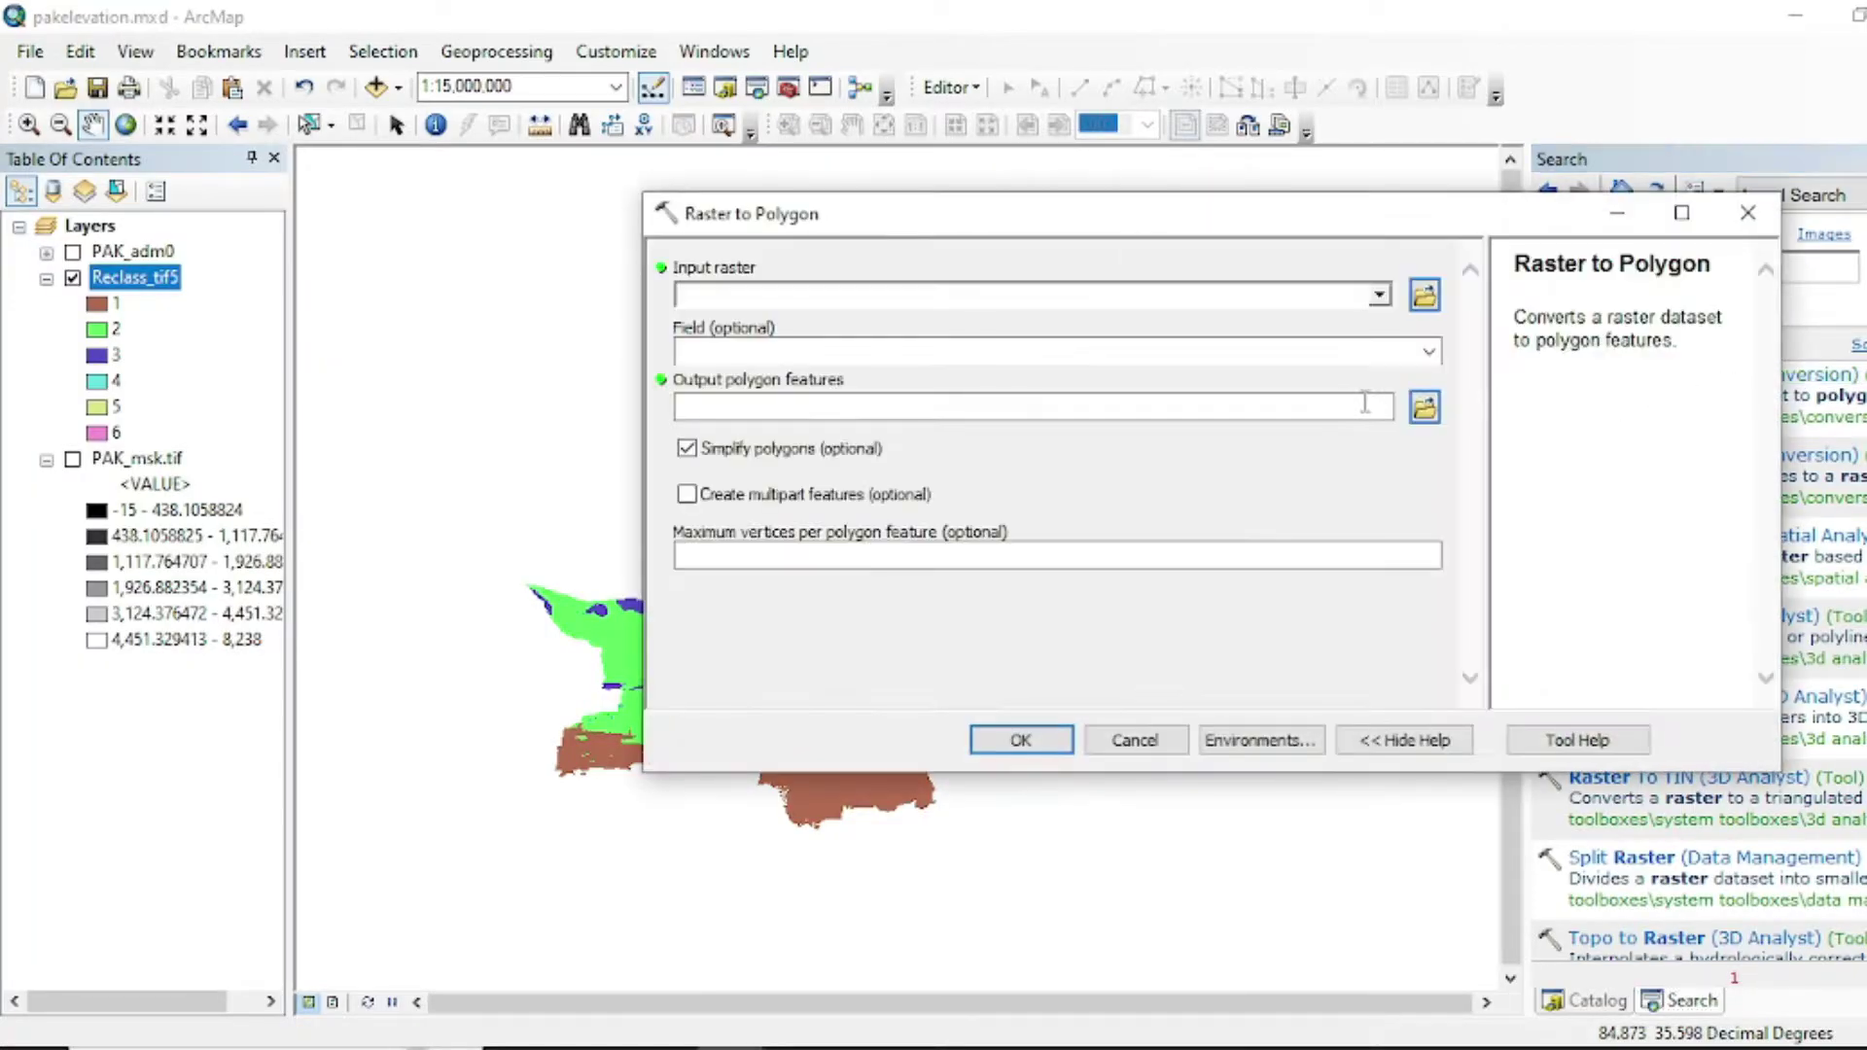
Convert the Reclass_tif5 raster to simplified polygons based on the Value field and hide the Reclass_tif5 layer.
left_click(1379, 294)
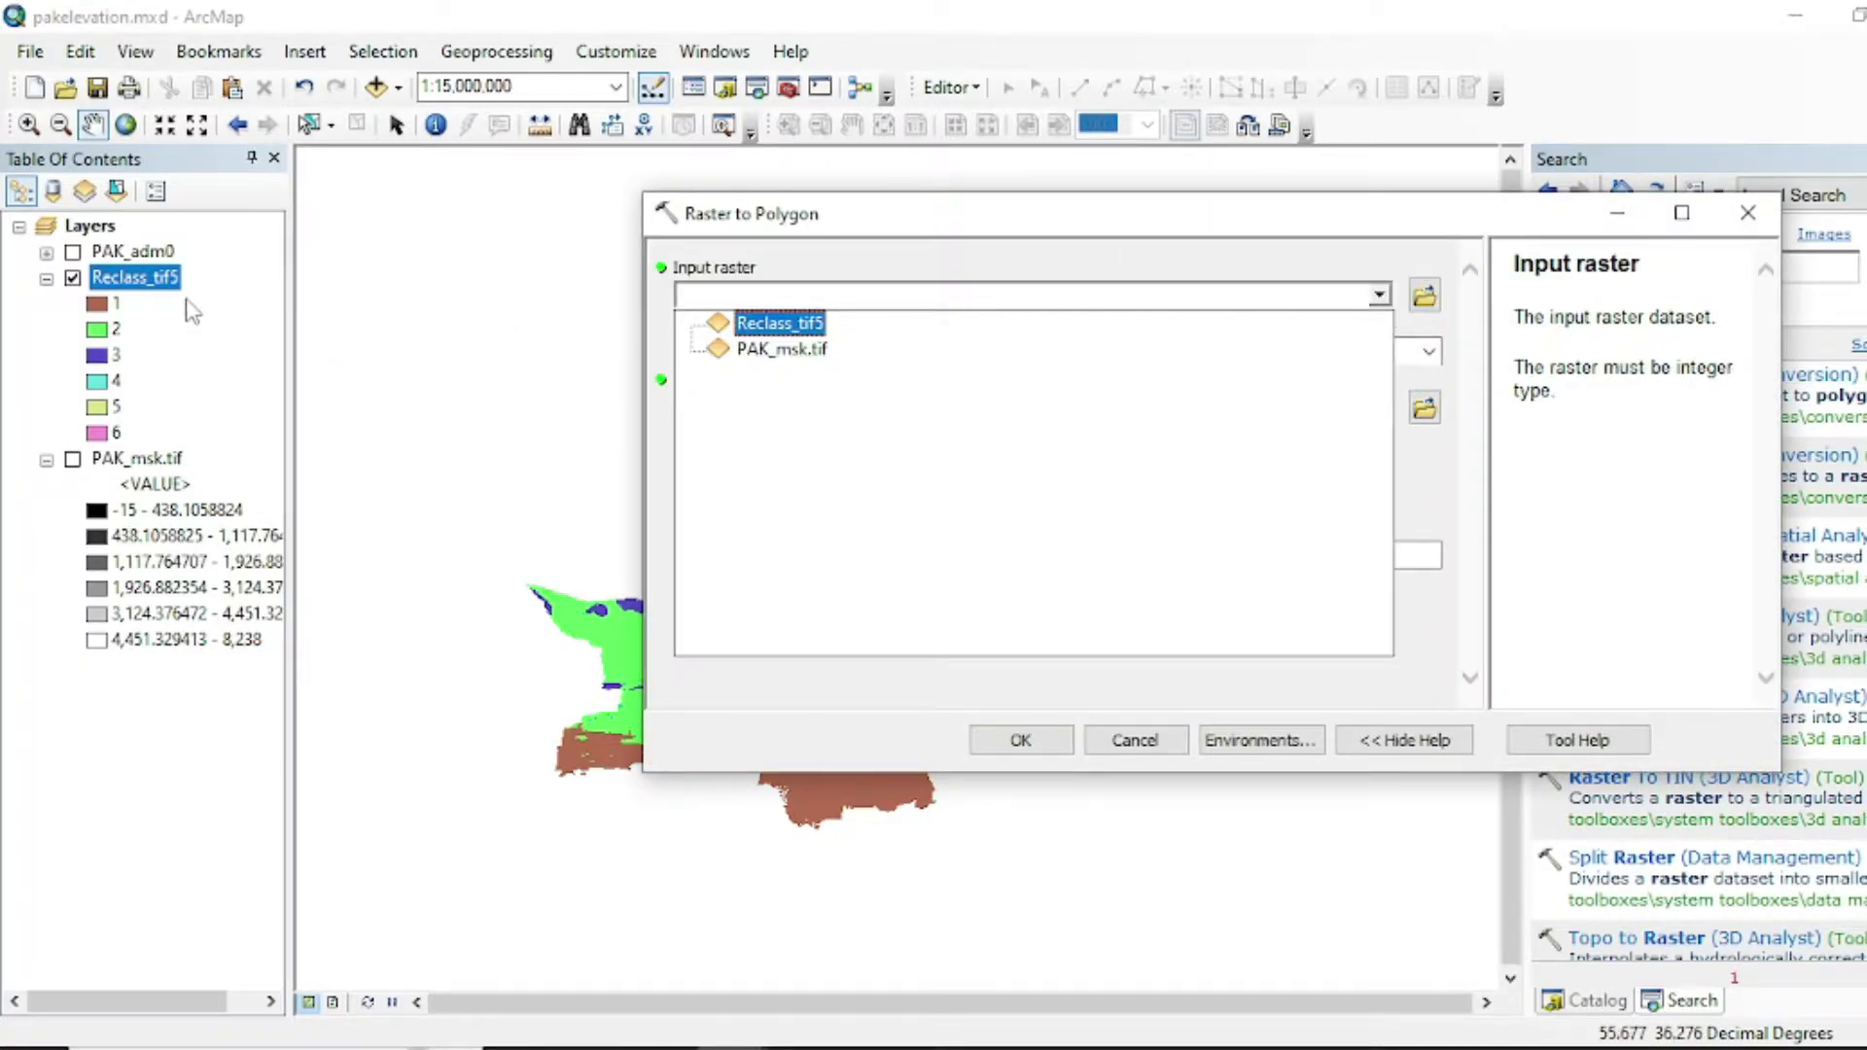
left_click(757, 328)
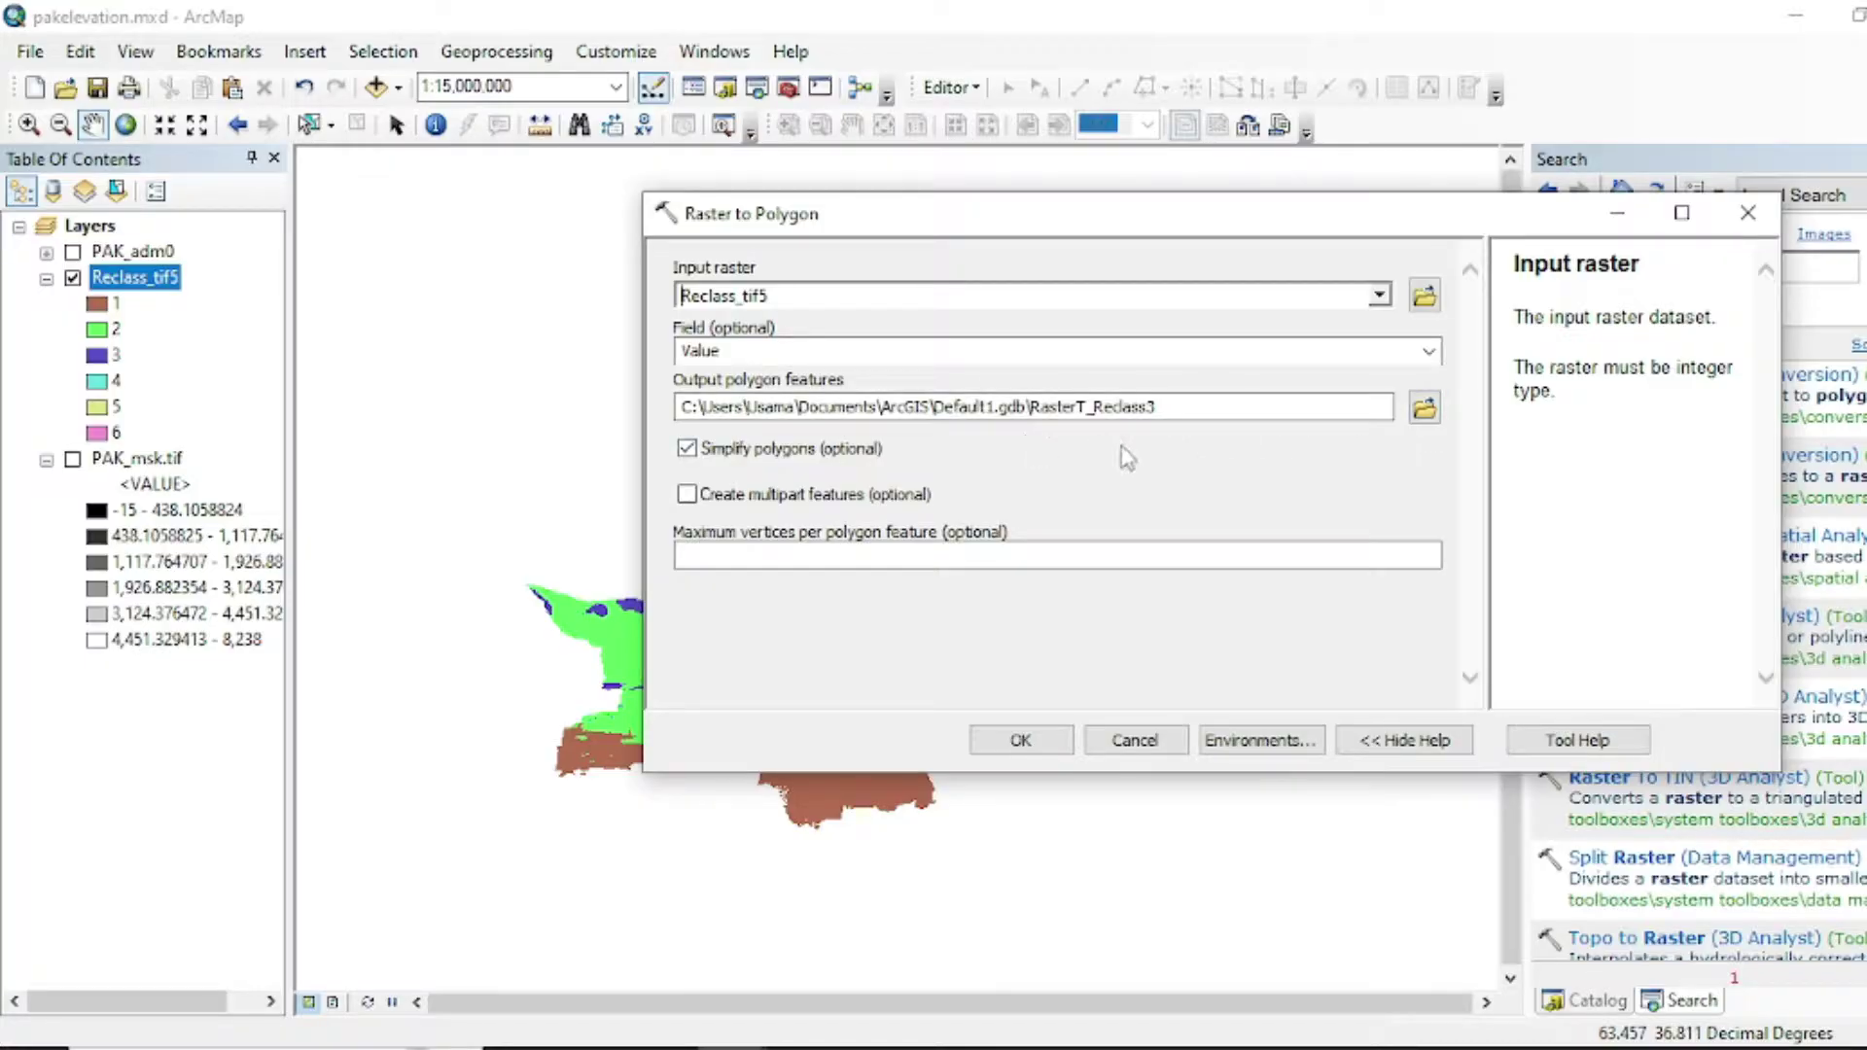
left_click(1020, 740)
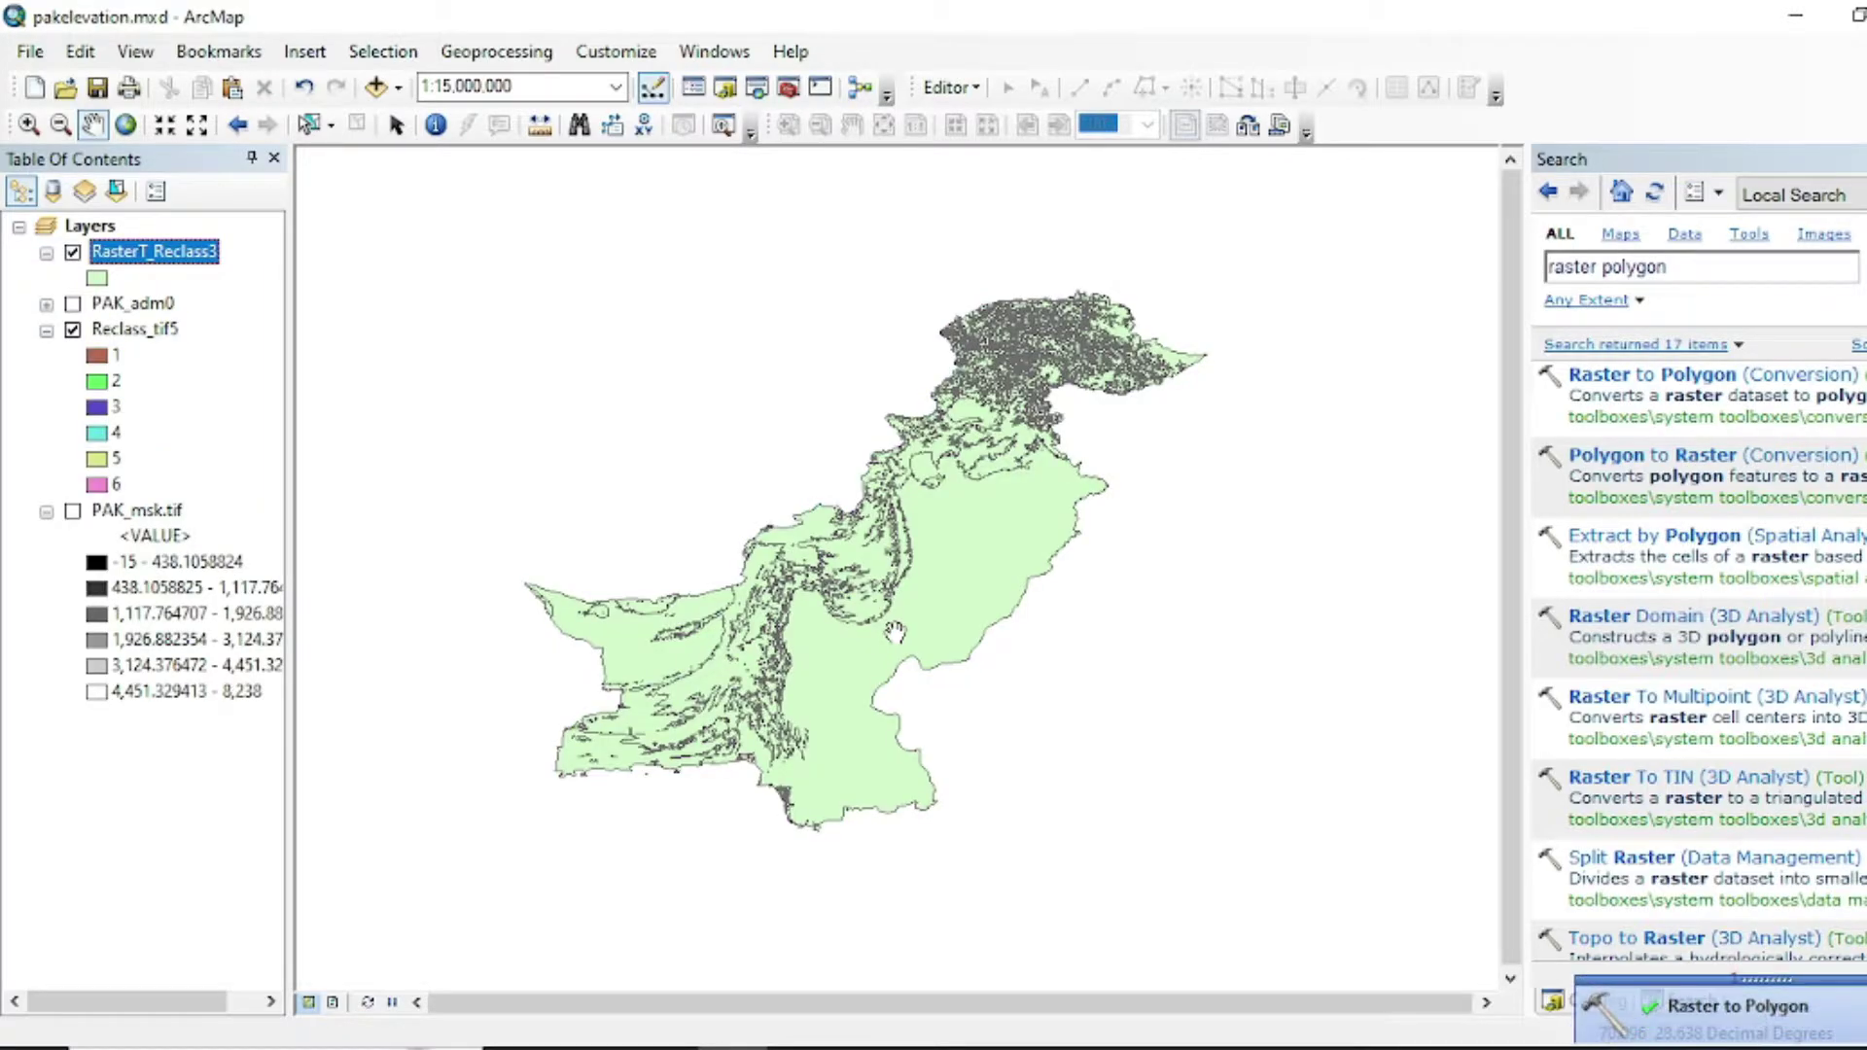
left_click(72, 330)
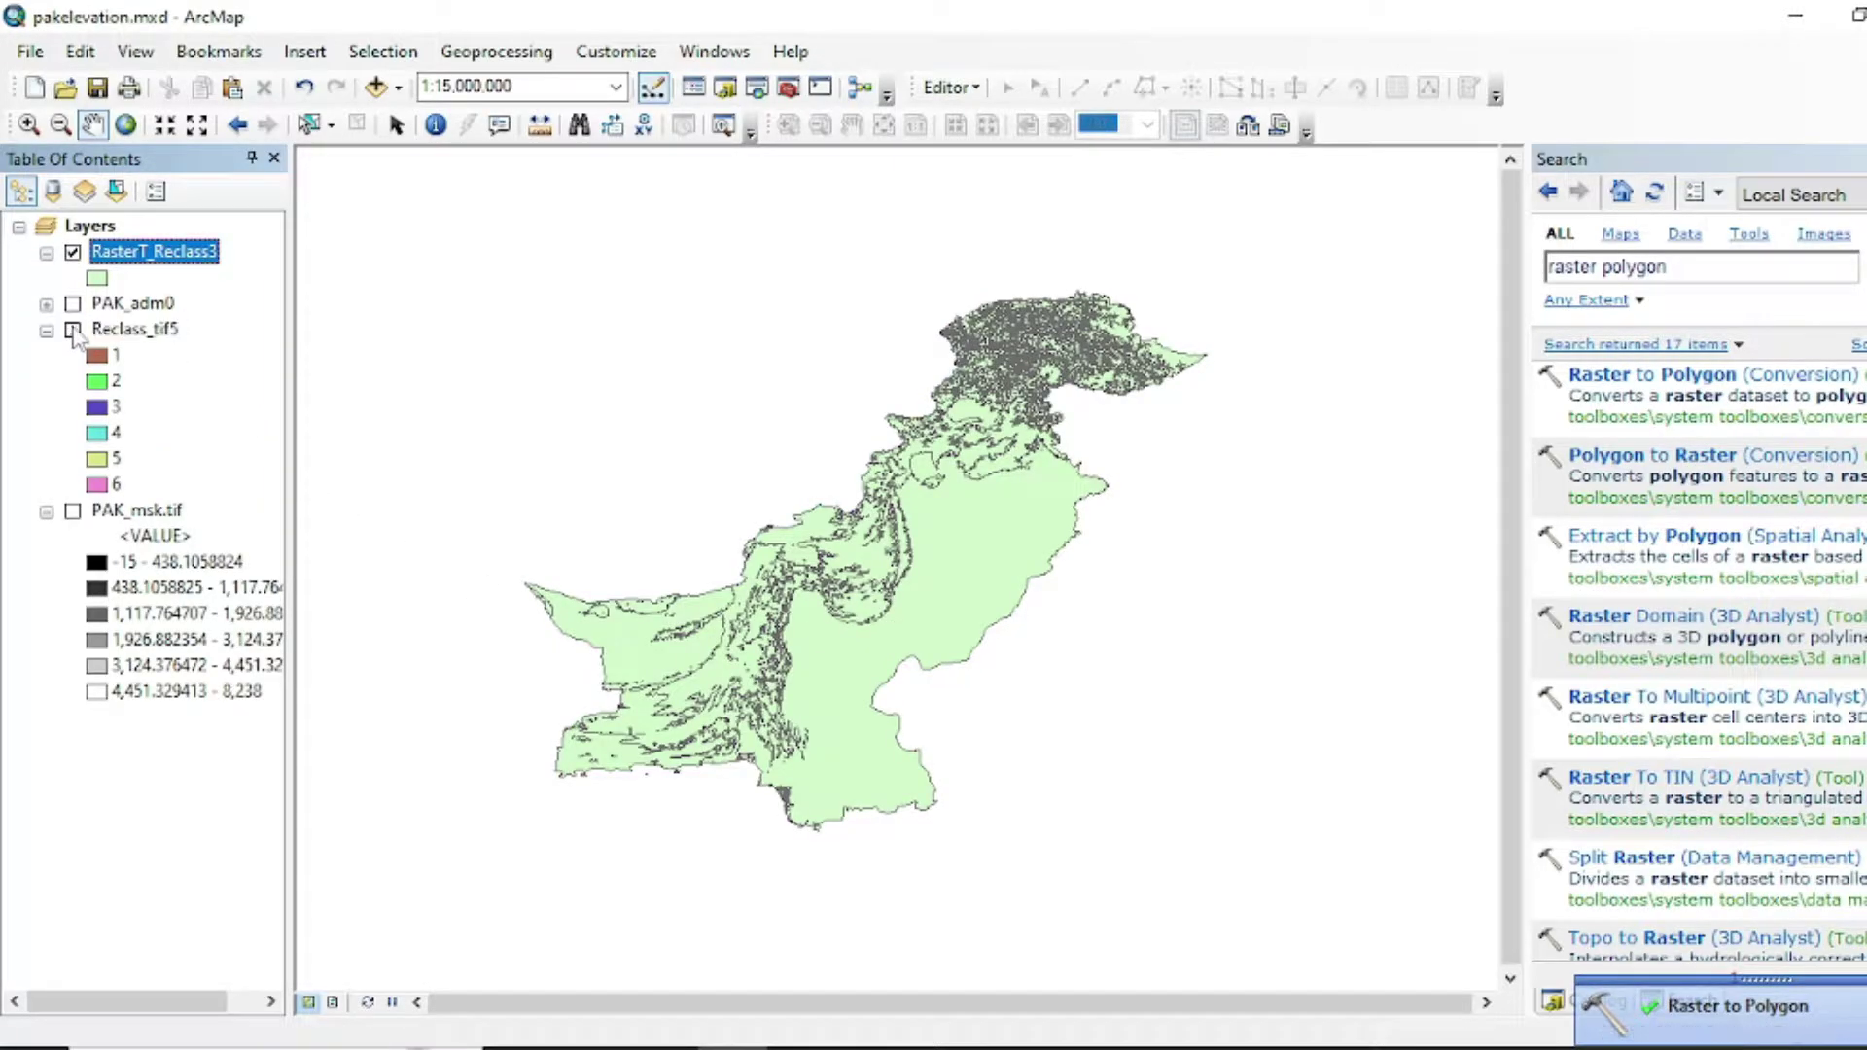
Examine the gridcode values of the polygons in the RasterT_Reclass3 attribute table.
right_click(142, 252)
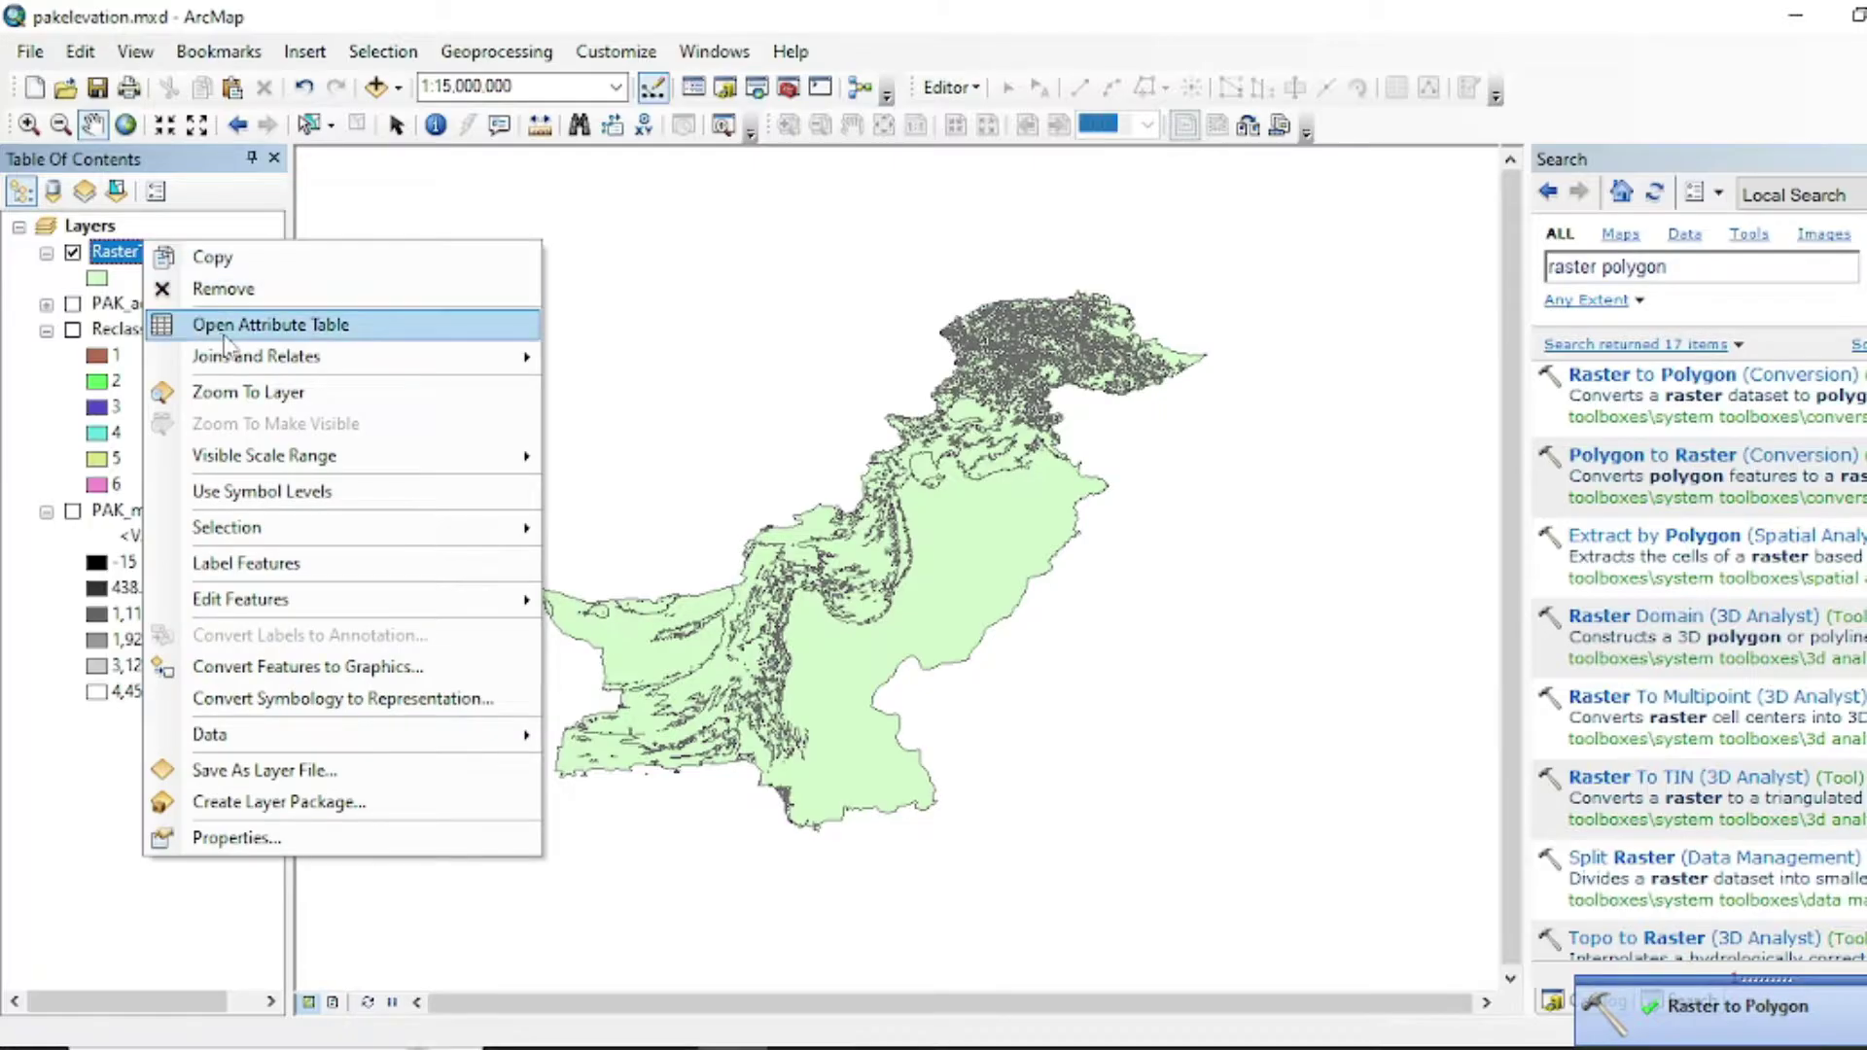
left_click(56, 384)
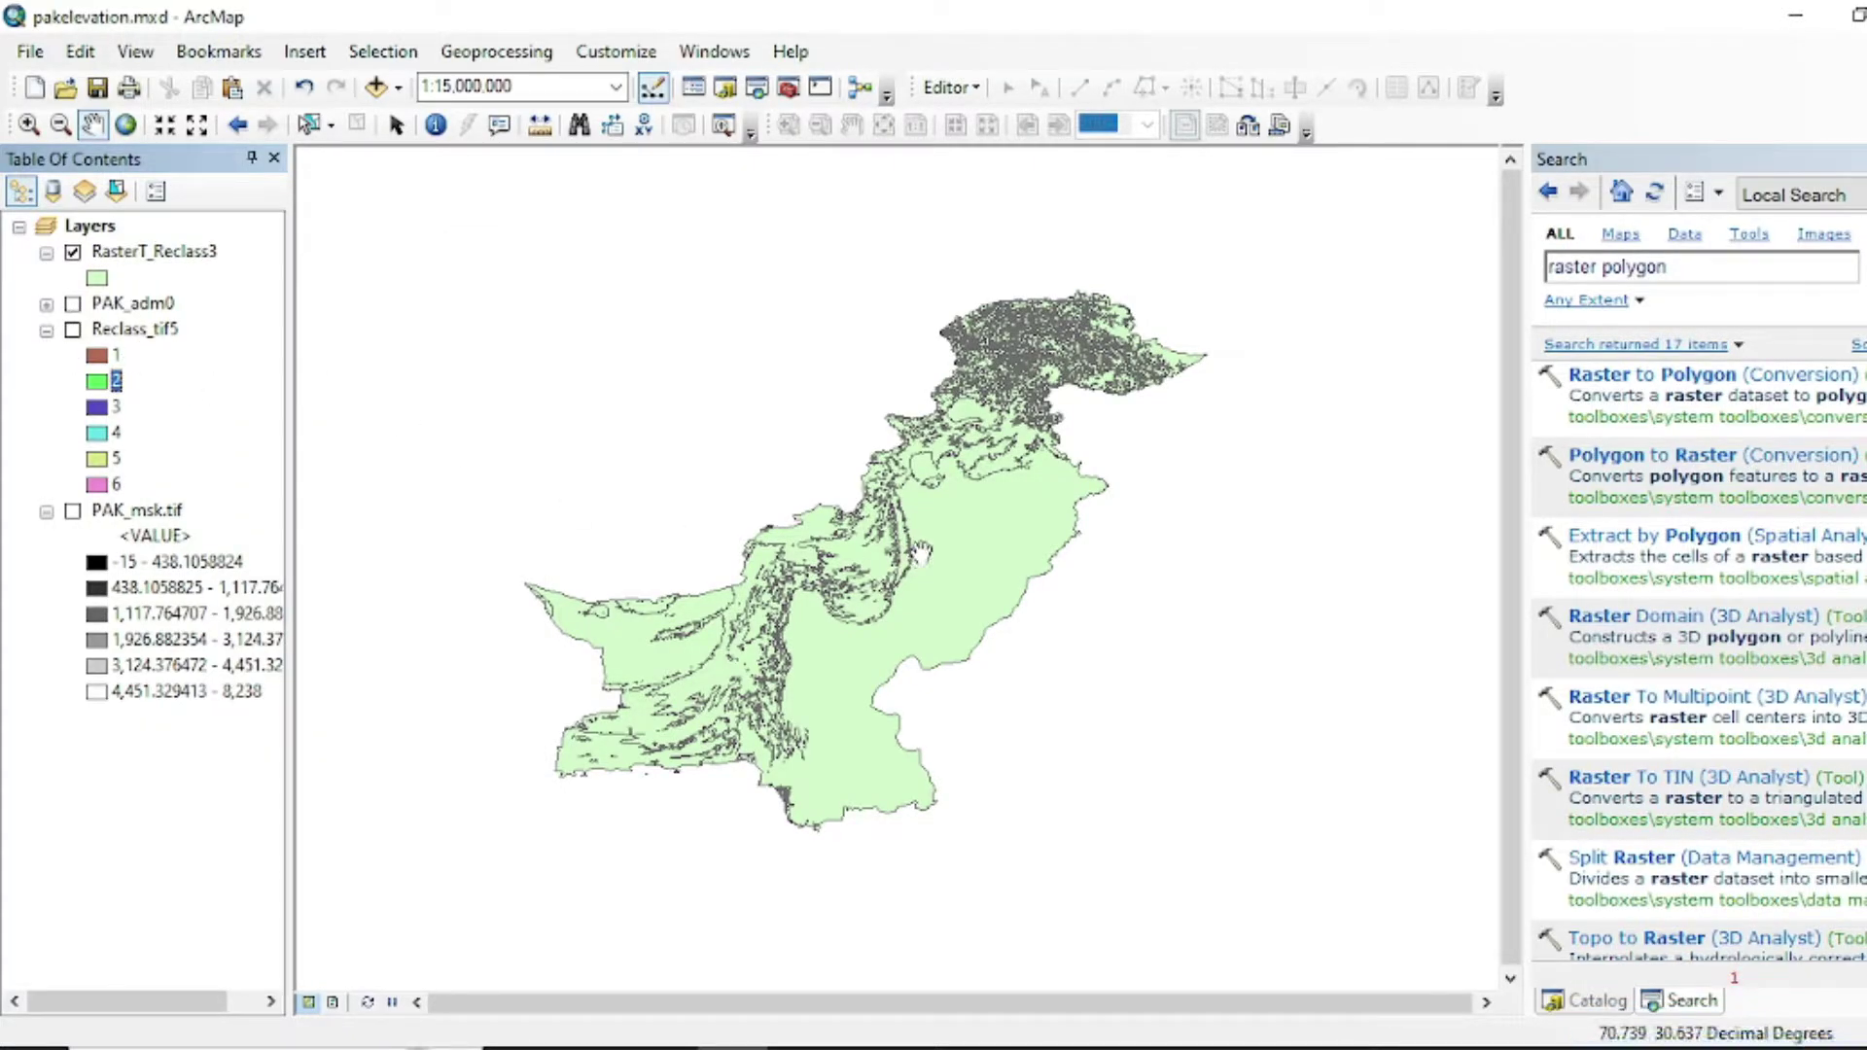
scroll(919, 555, "down", 1)
scroll(919, 554, "down", 2)
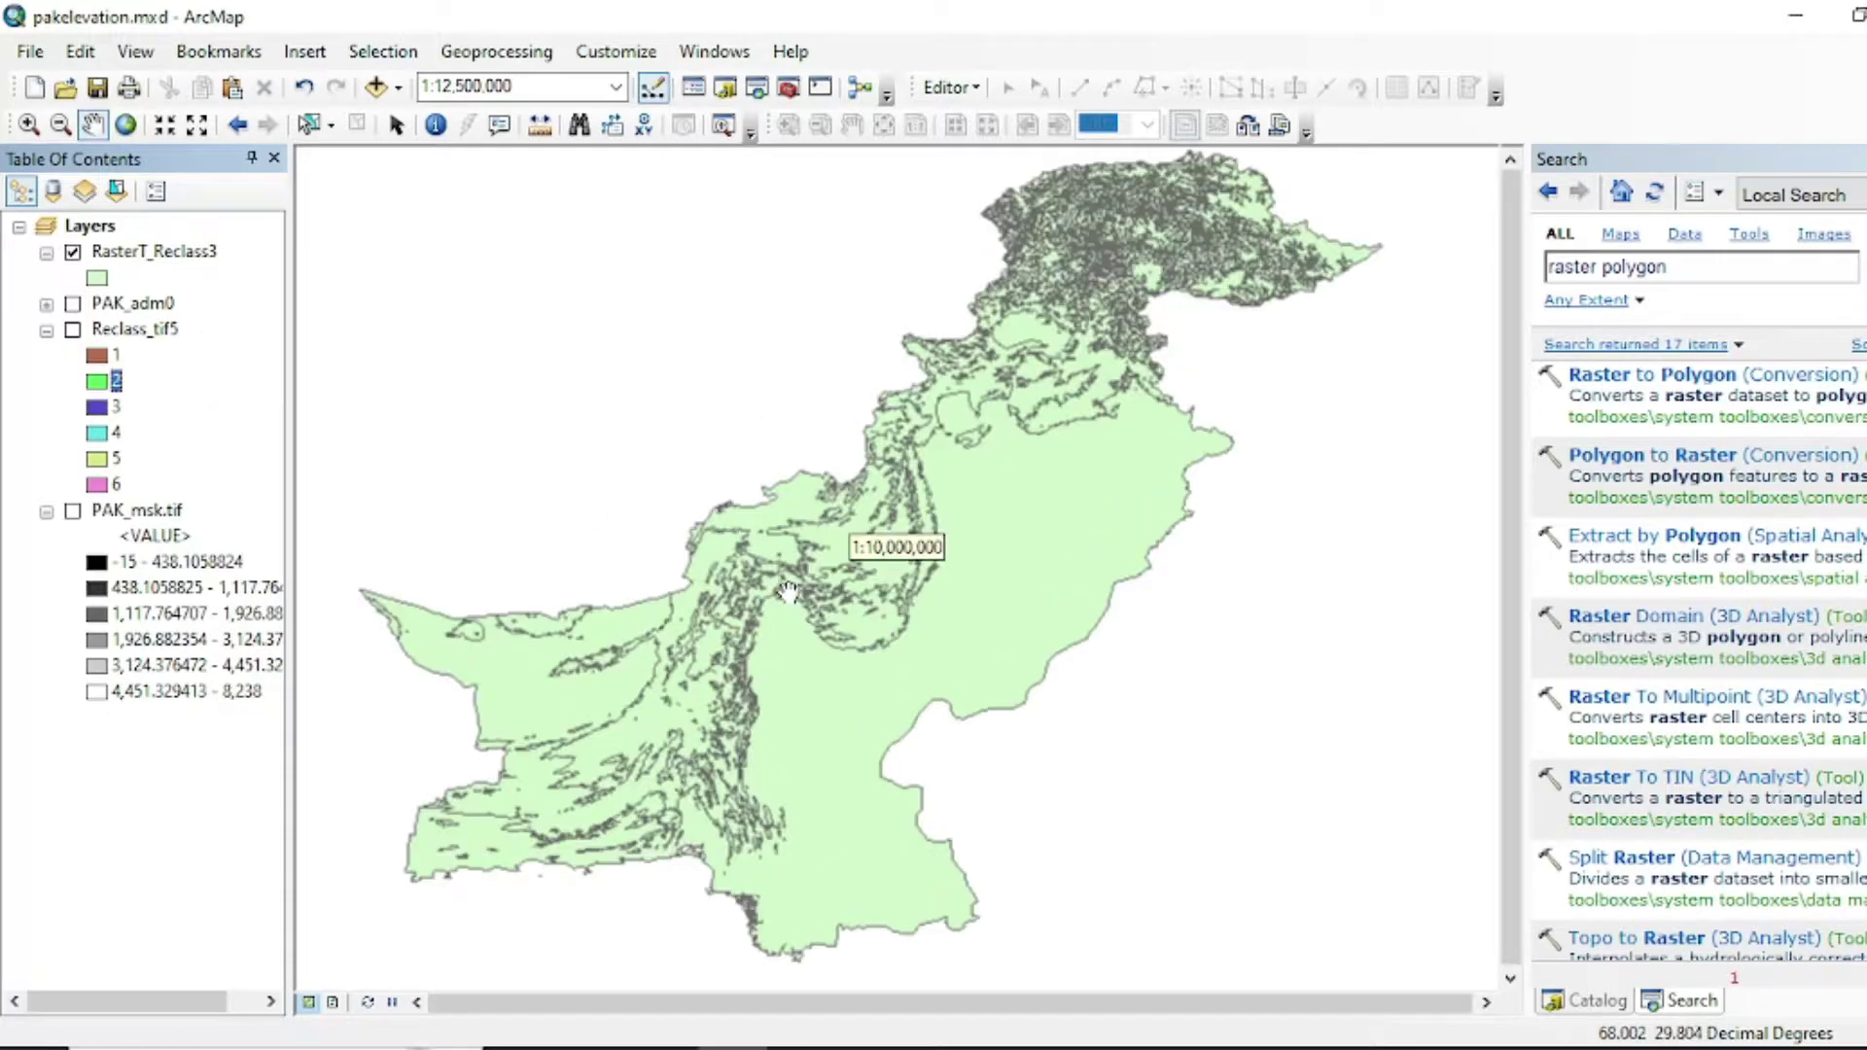
right_click(127, 263)
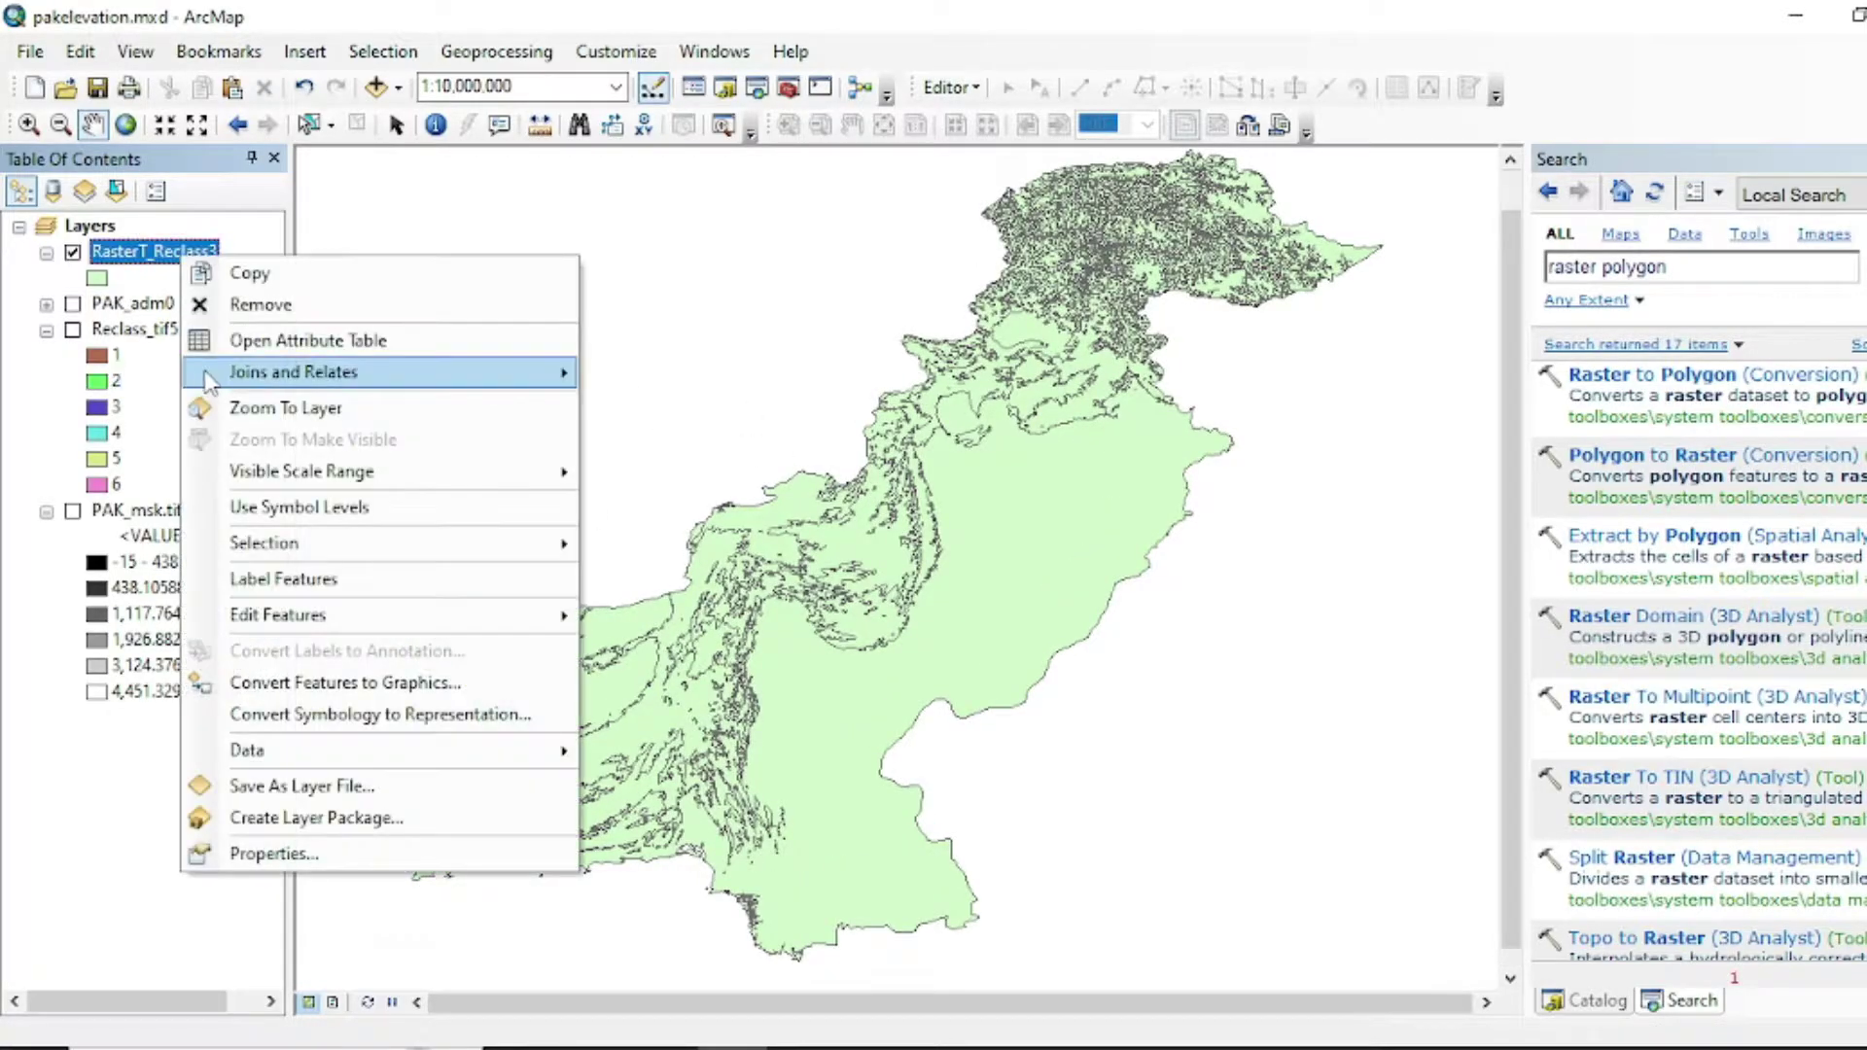
left_click(292, 342)
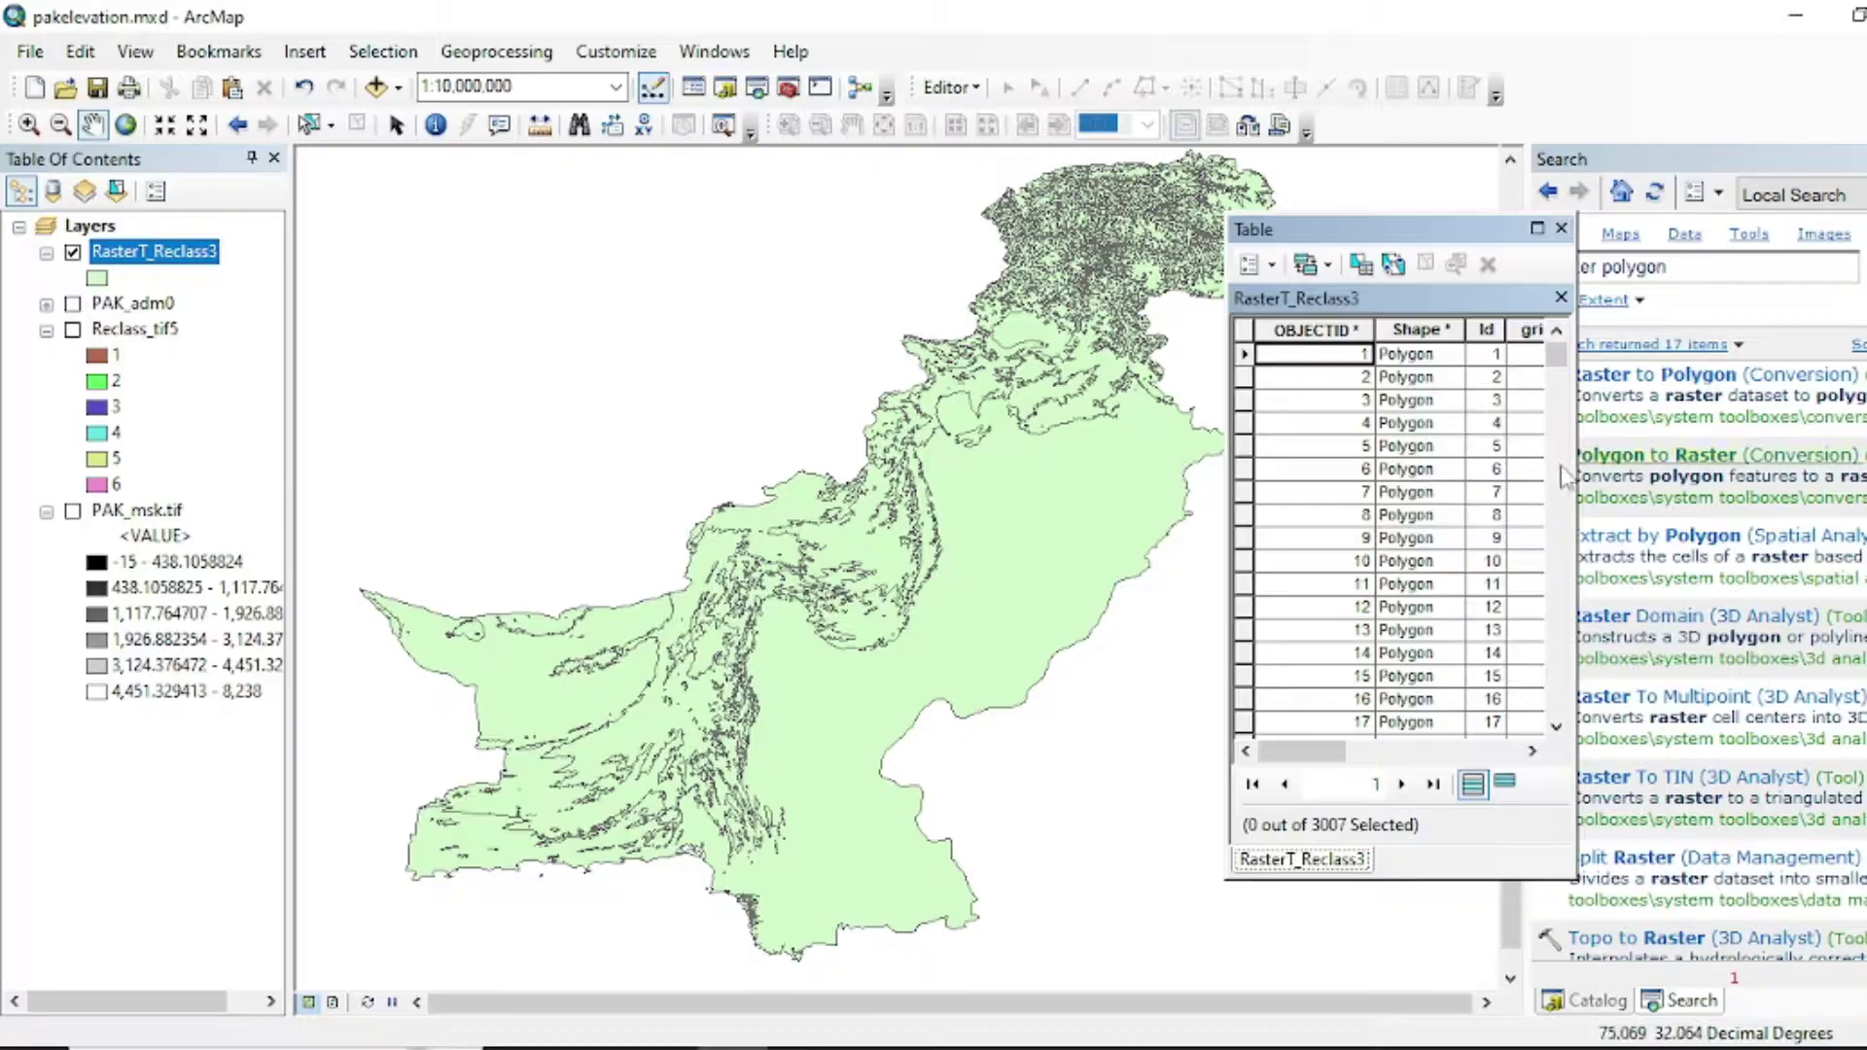
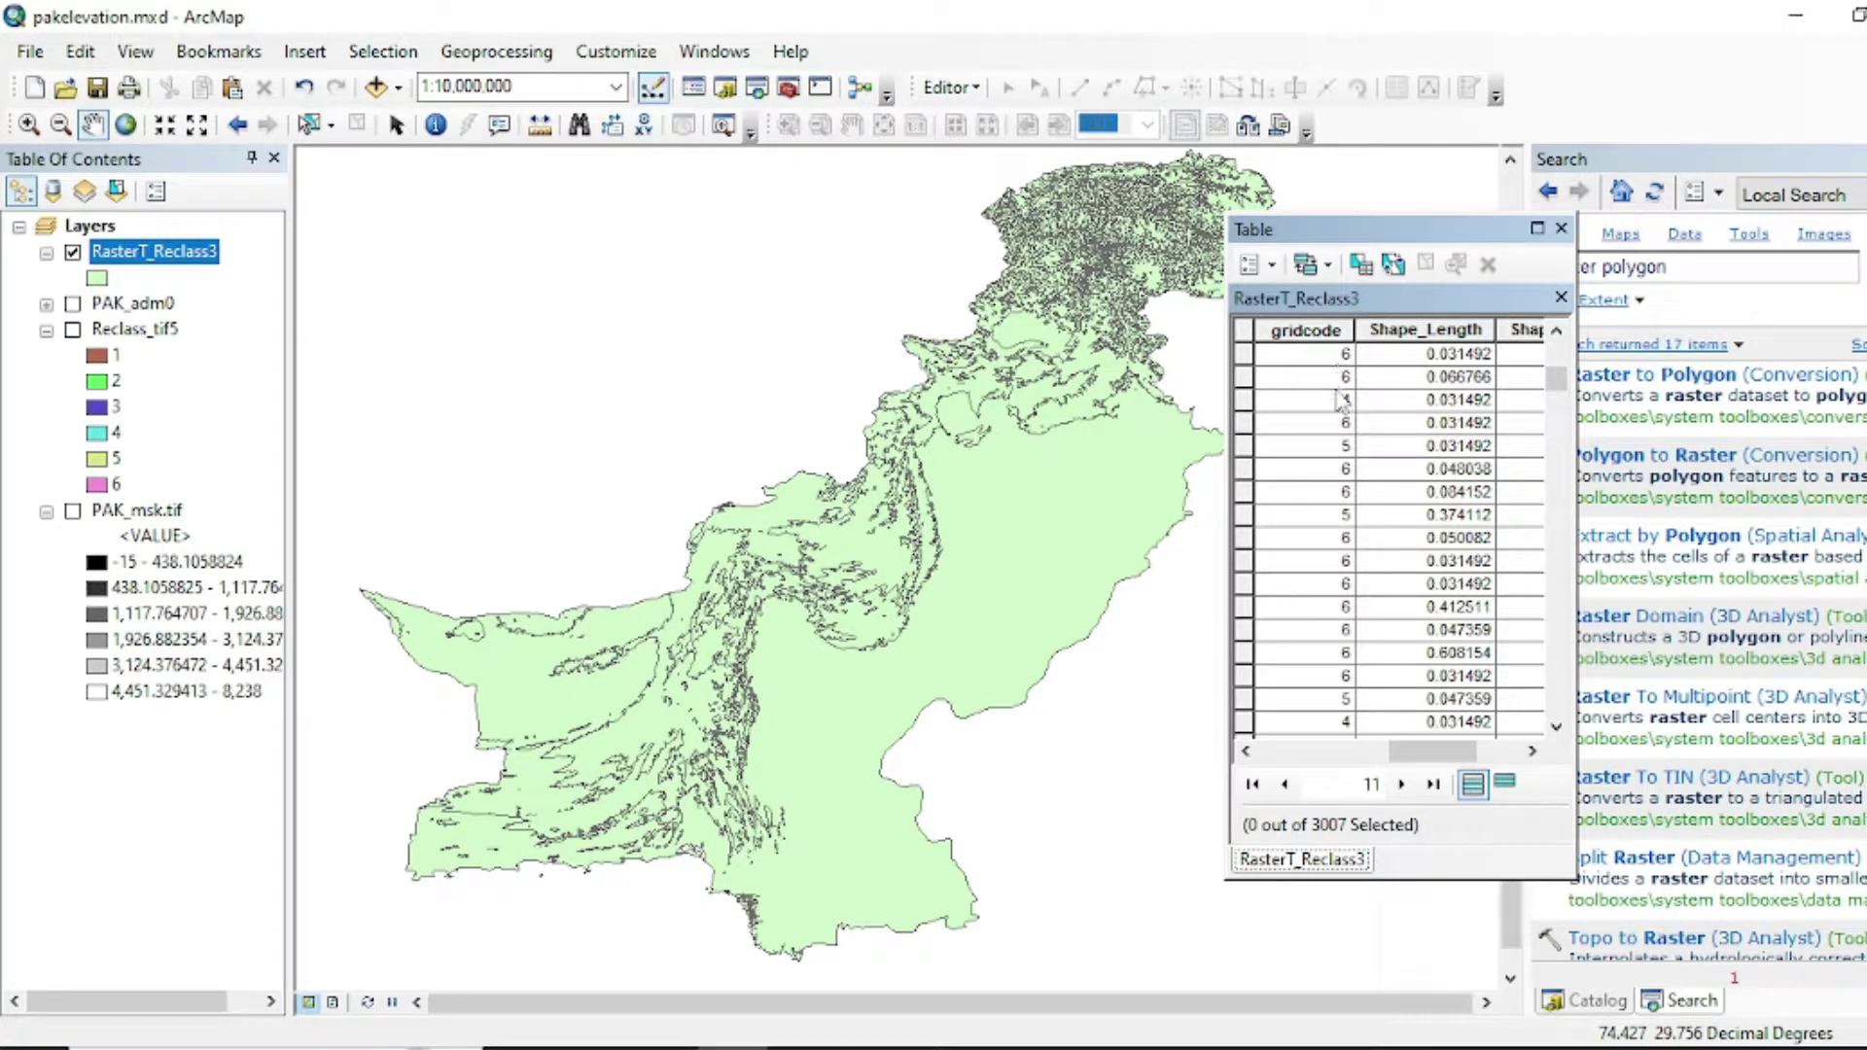
left_click(1561, 228)
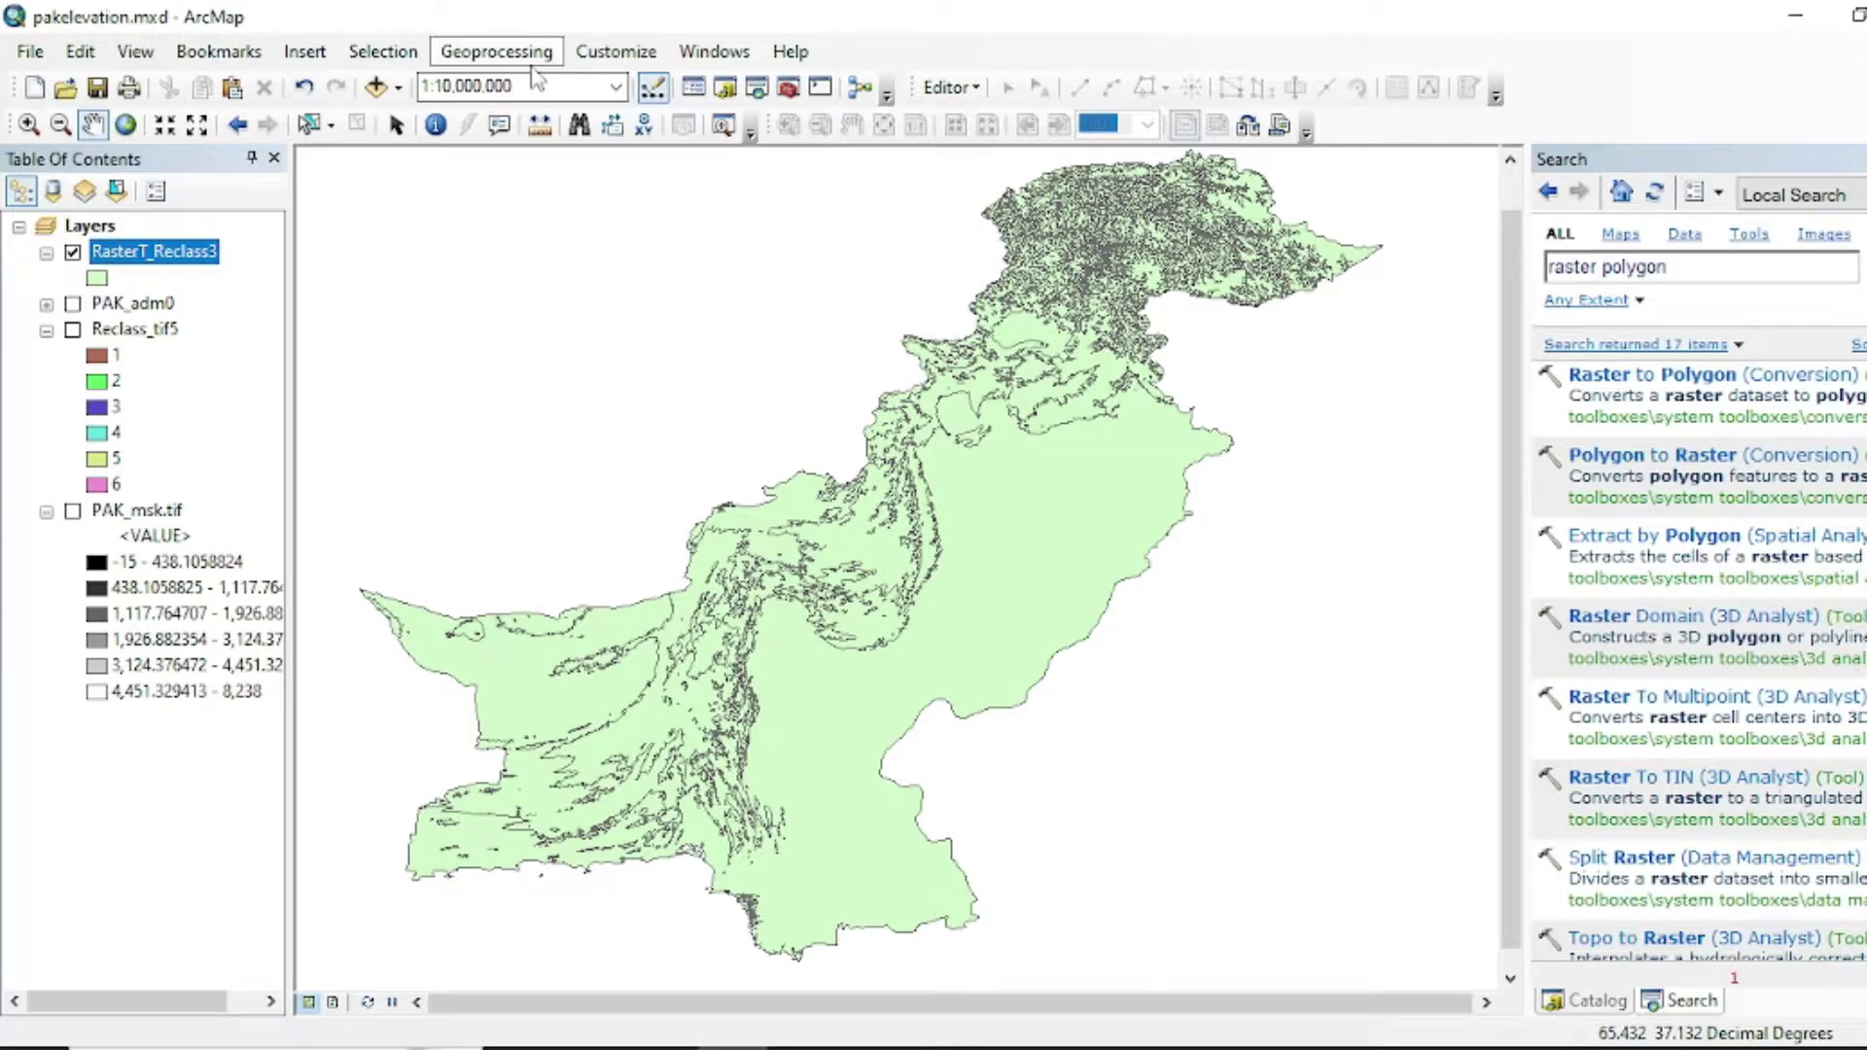
Dissolve the RasterT_Reclass3 polygons on the gridcode field.
left_click(501, 52)
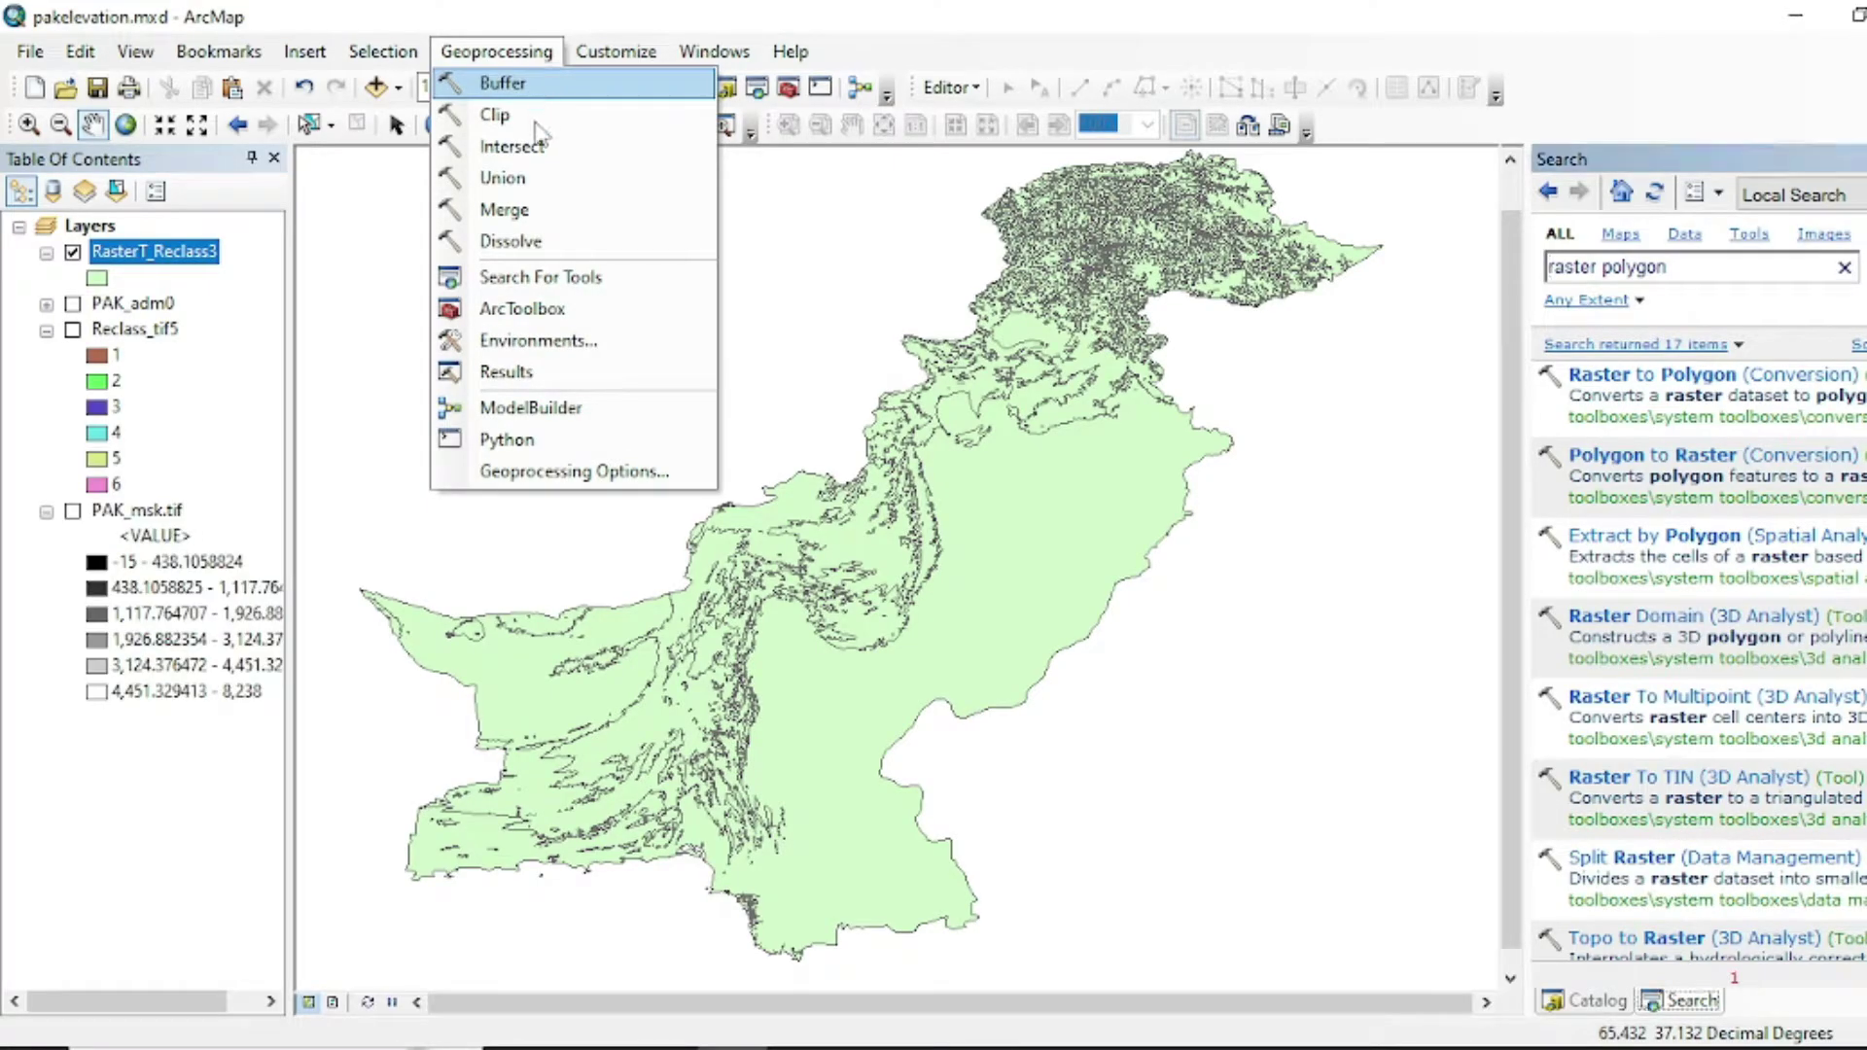
left_click(511, 241)
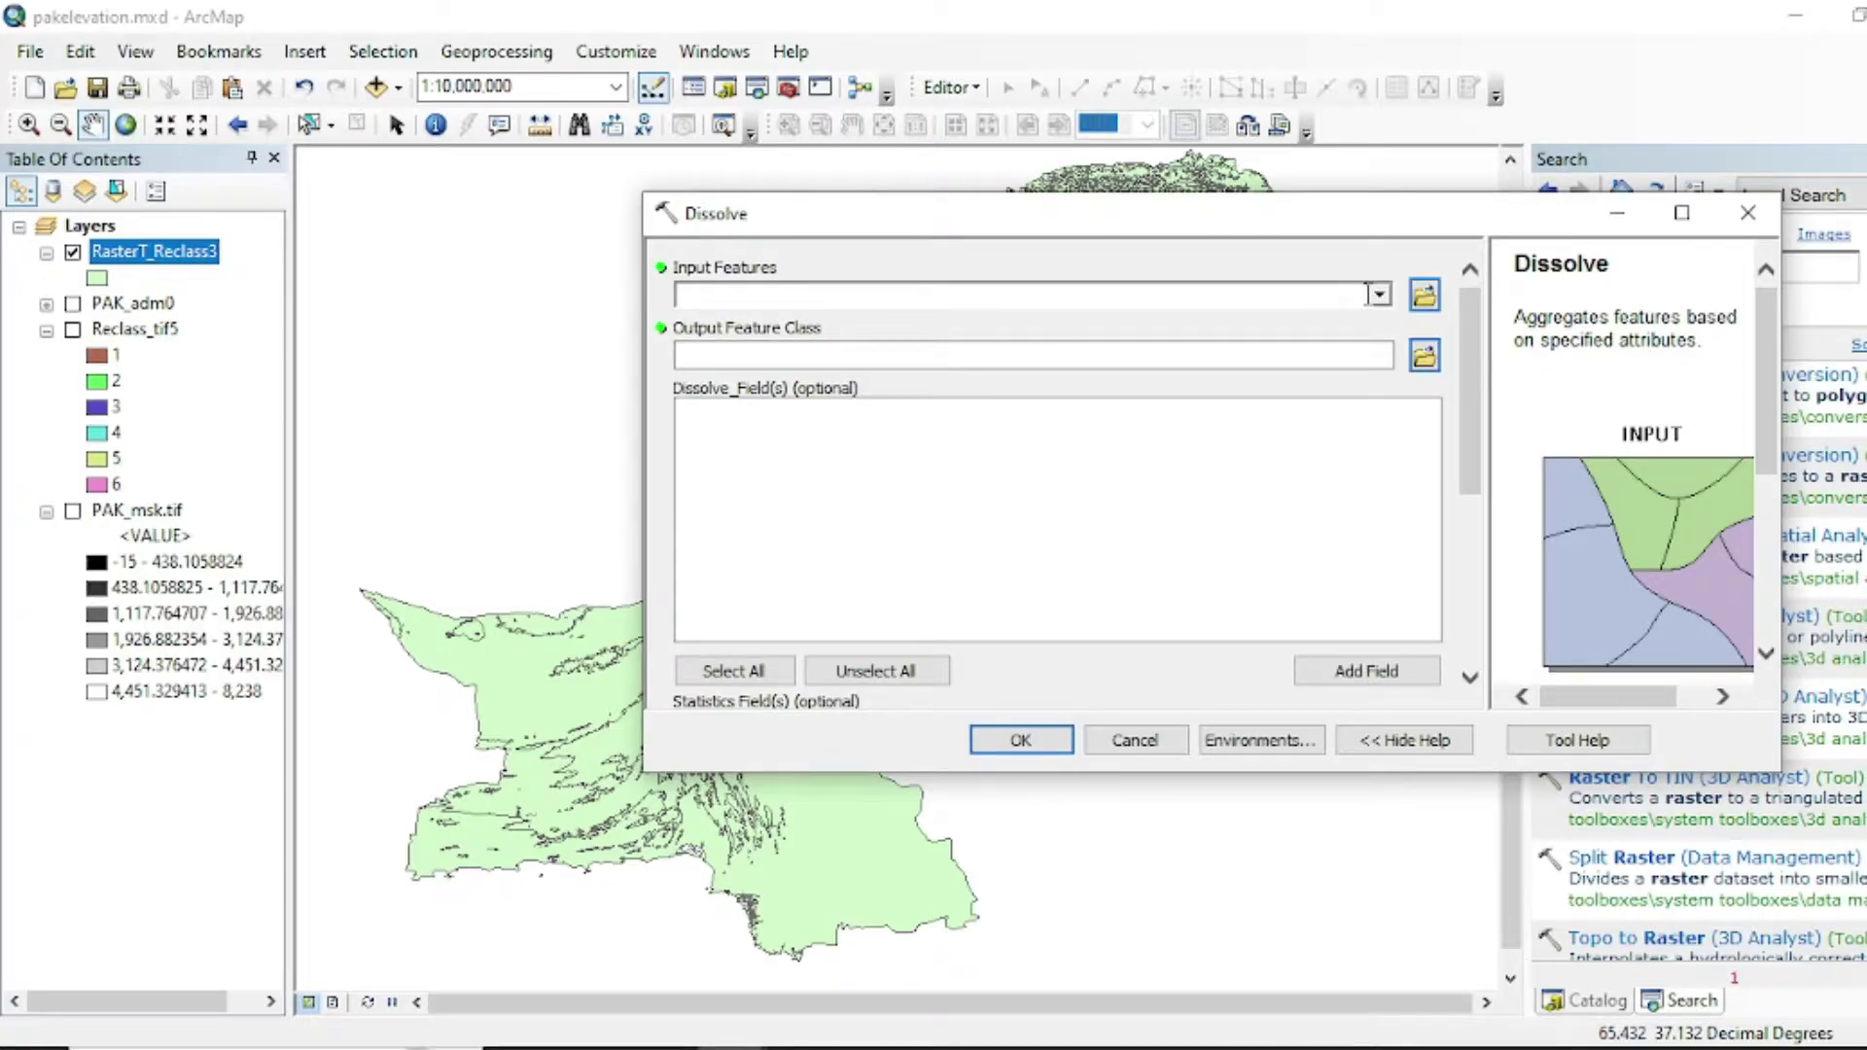
left_click(1379, 294)
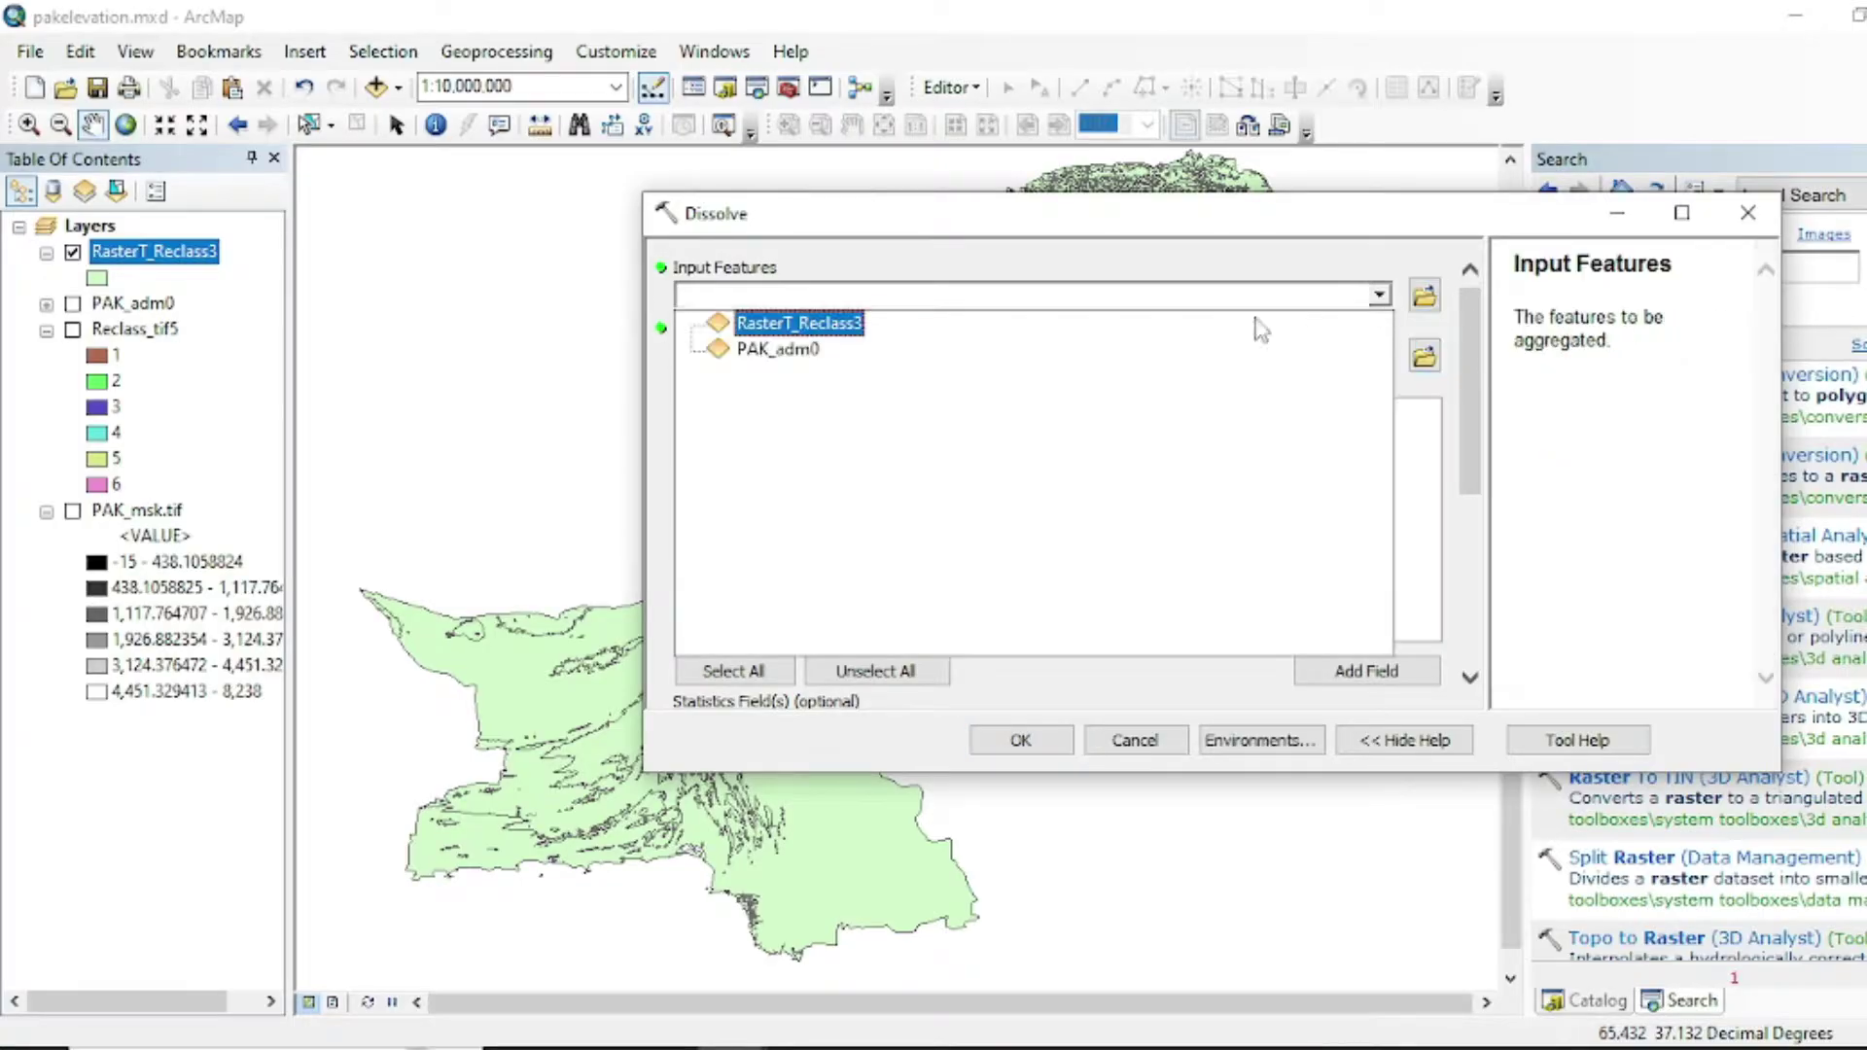
left_click(820, 323)
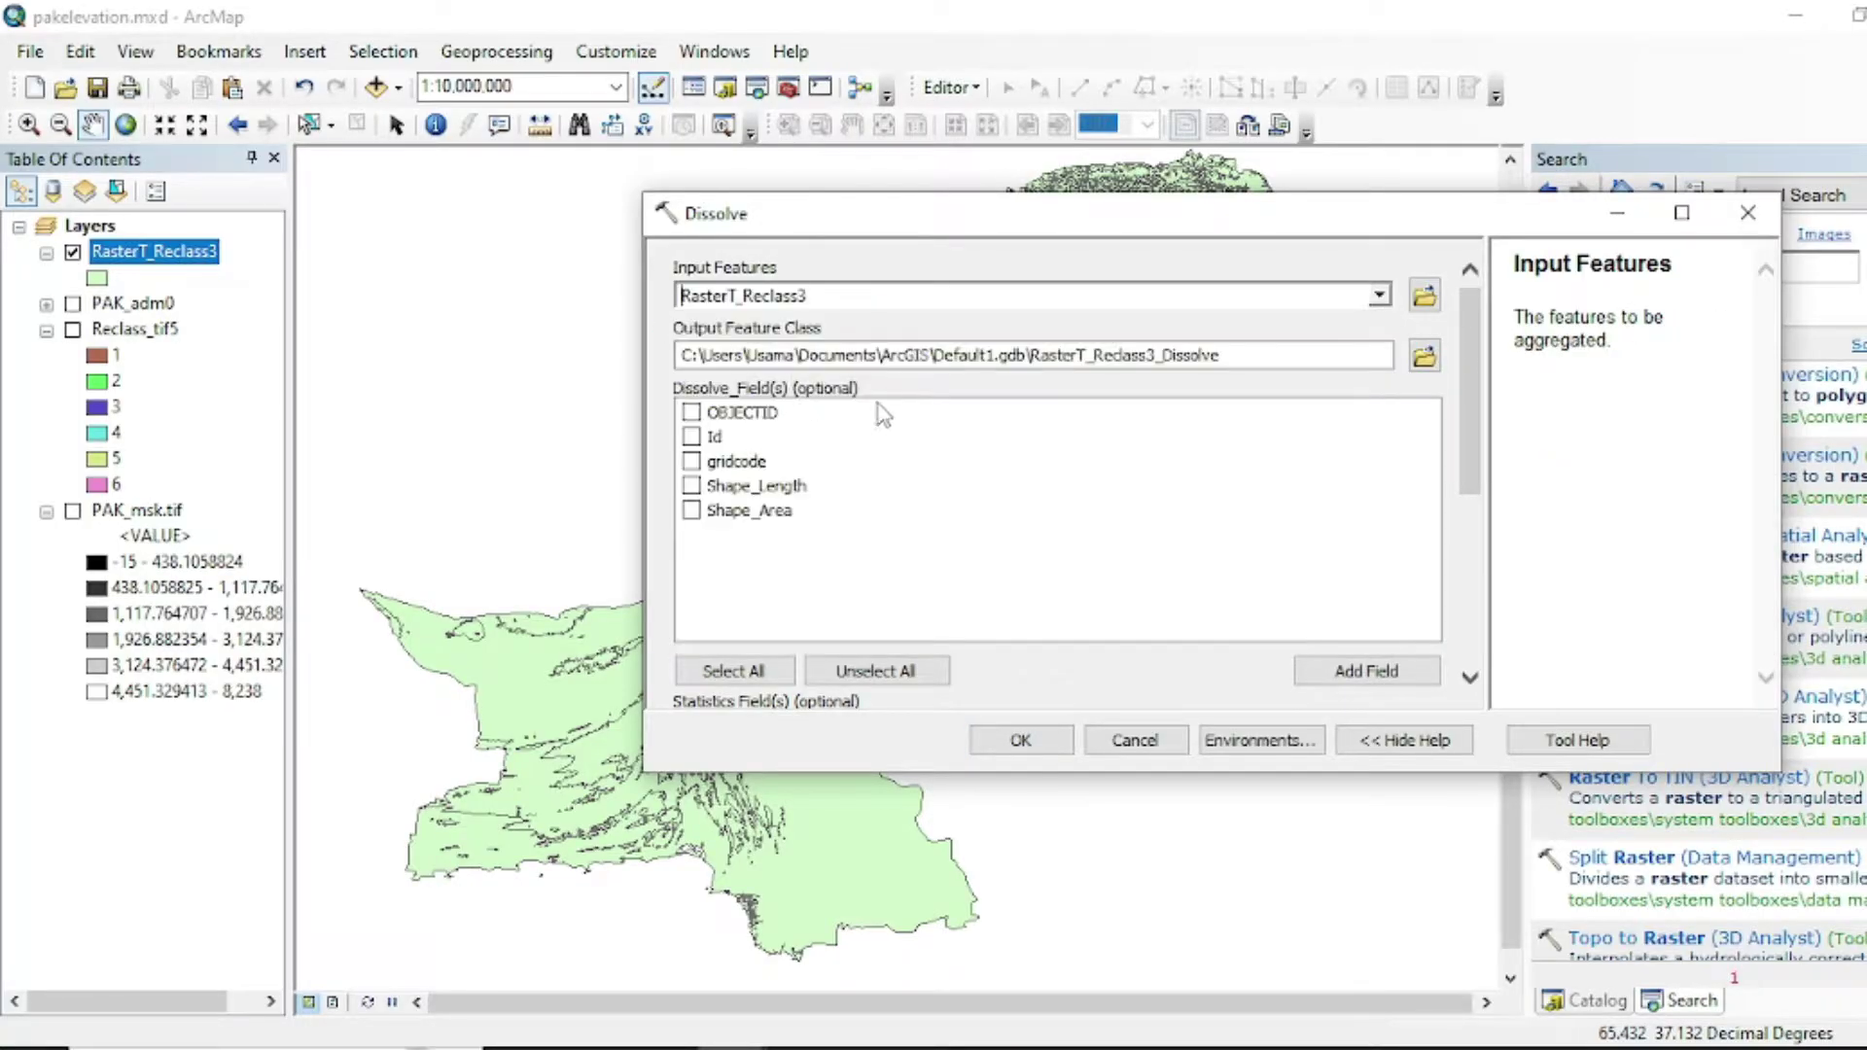
left_click(692, 462)
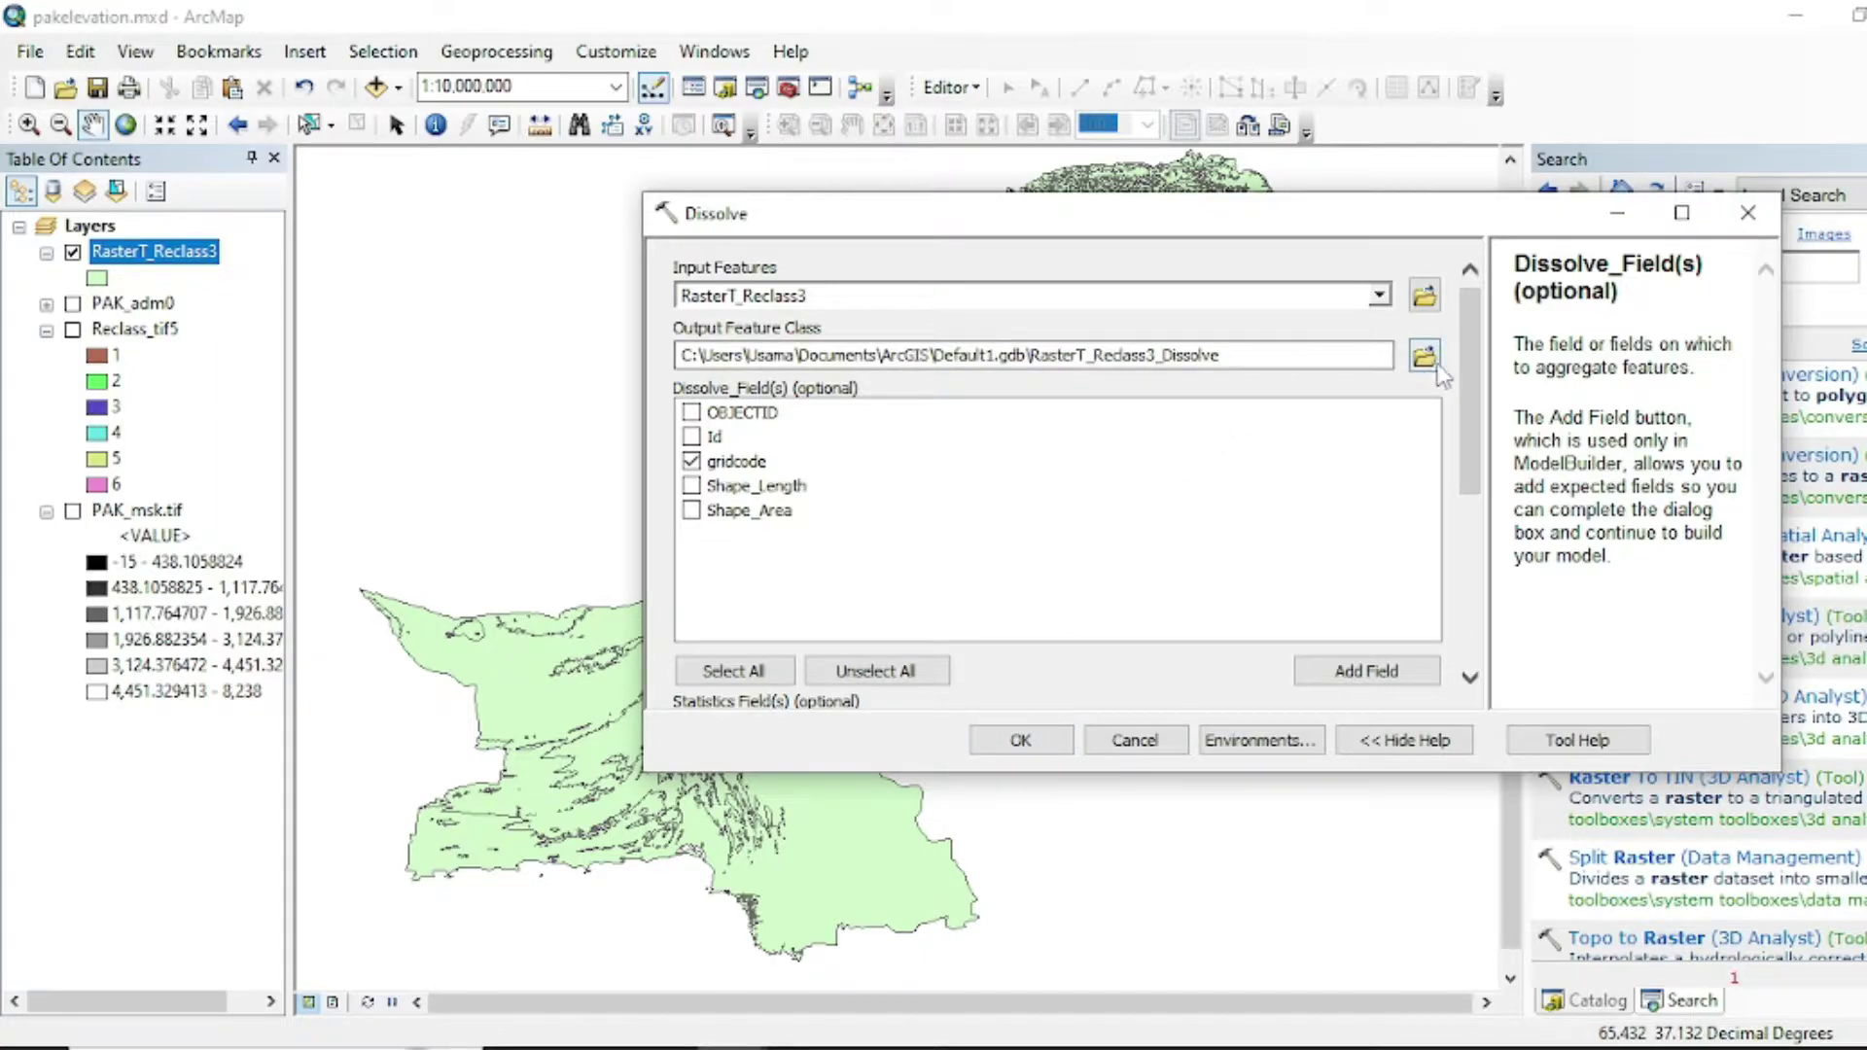
left_click(1025, 749)
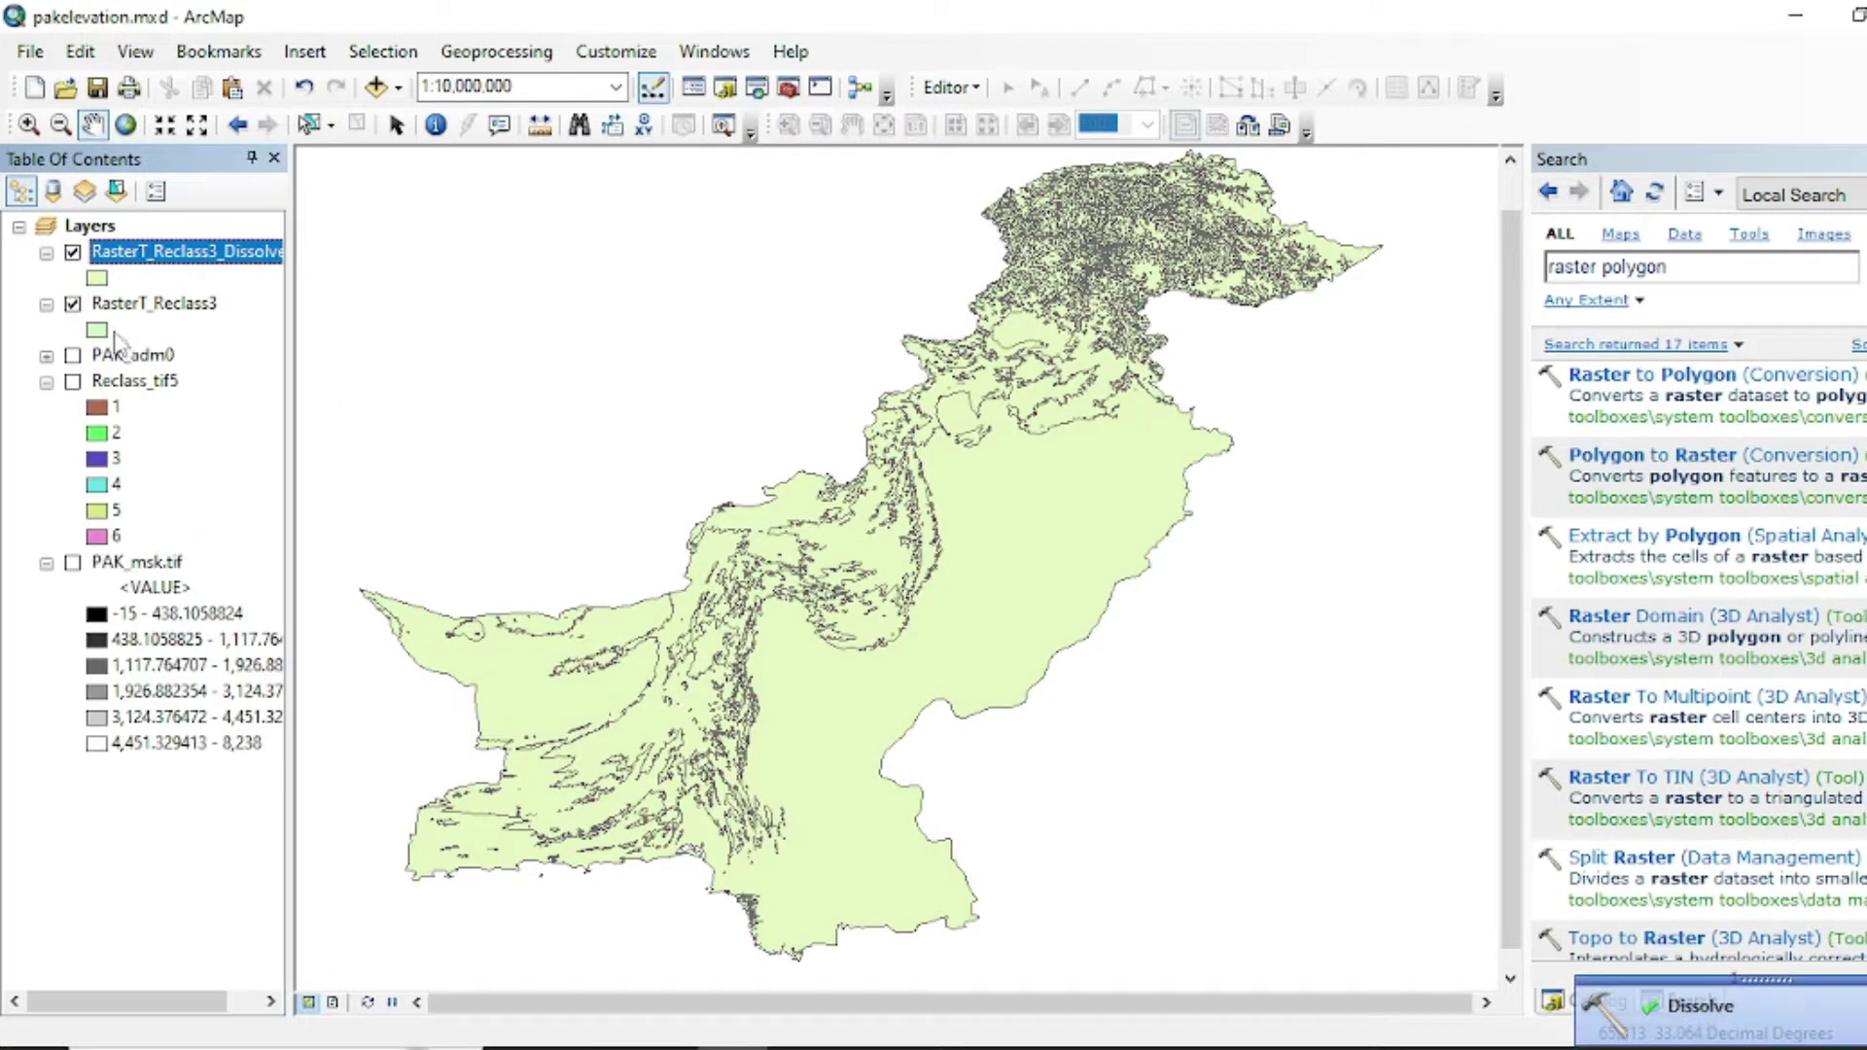
Highlight the gridcode 1 and gridcode 6 polygons on the map one after the other from the dissolved layer's attribute table.
right_click(146, 253)
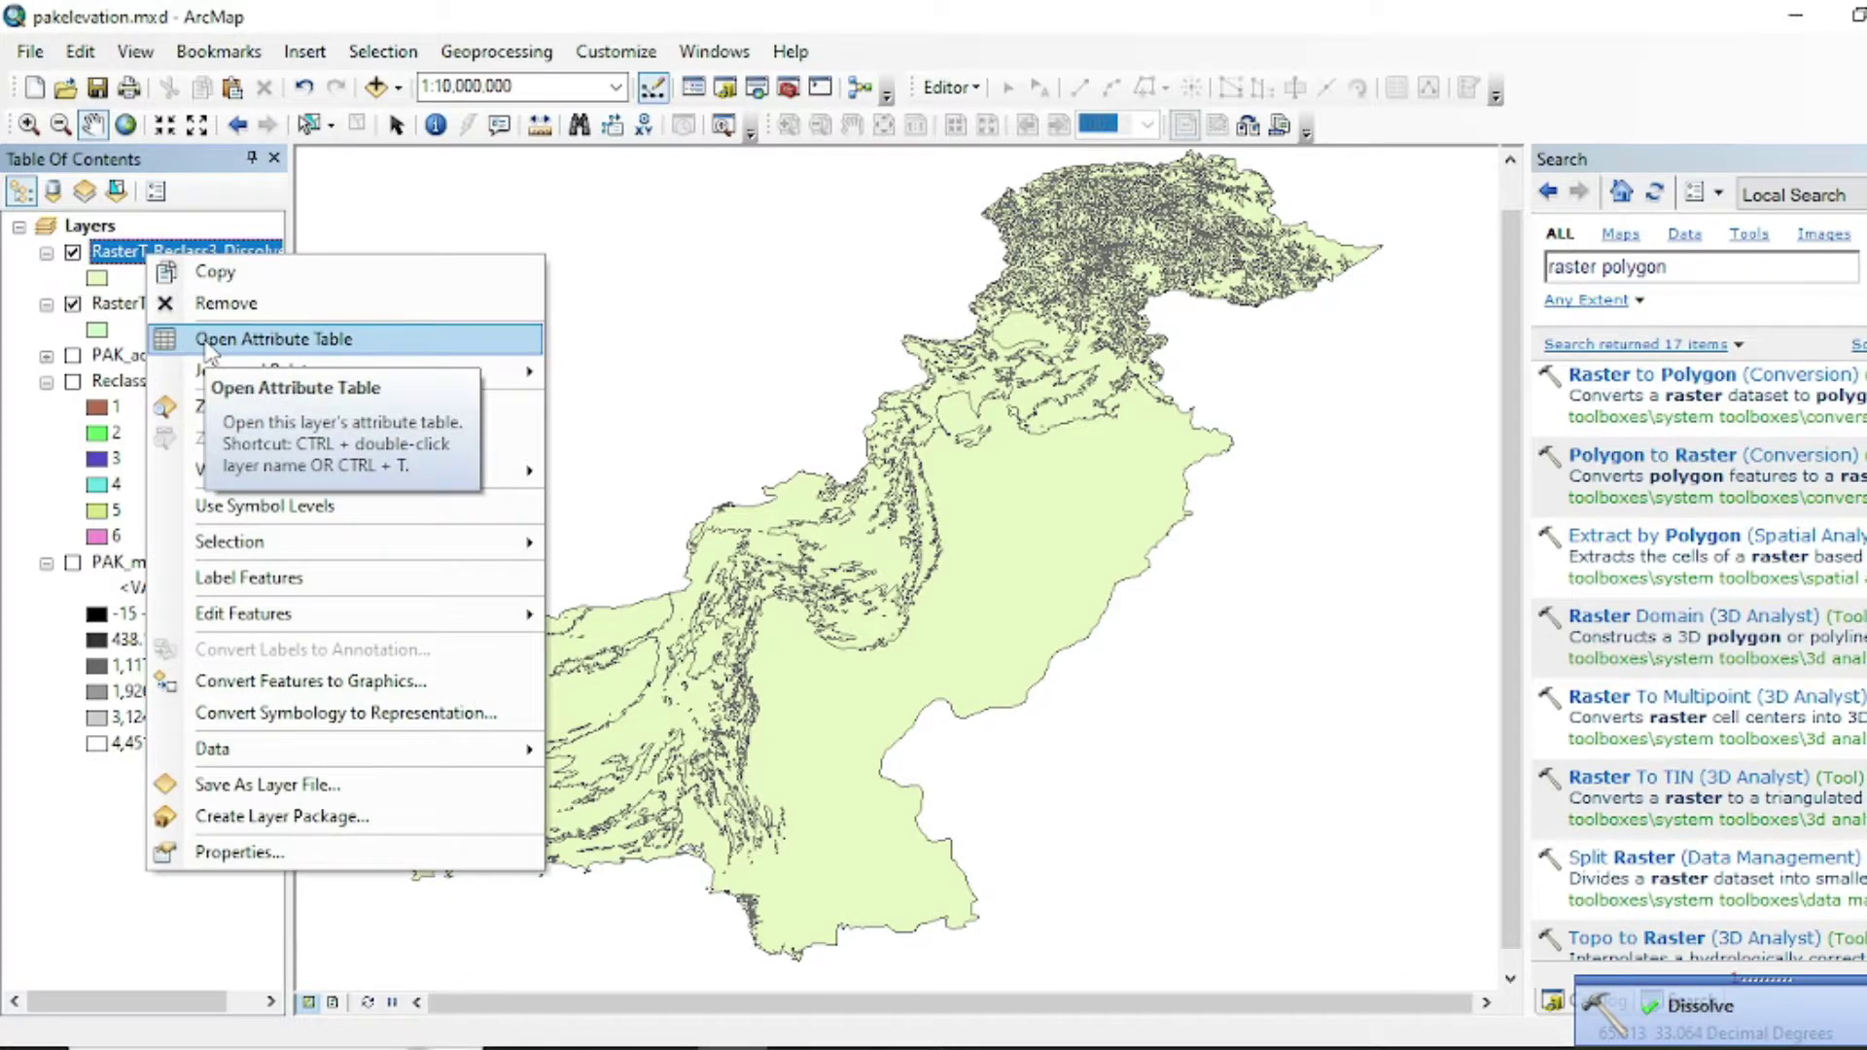
left_click(210, 346)
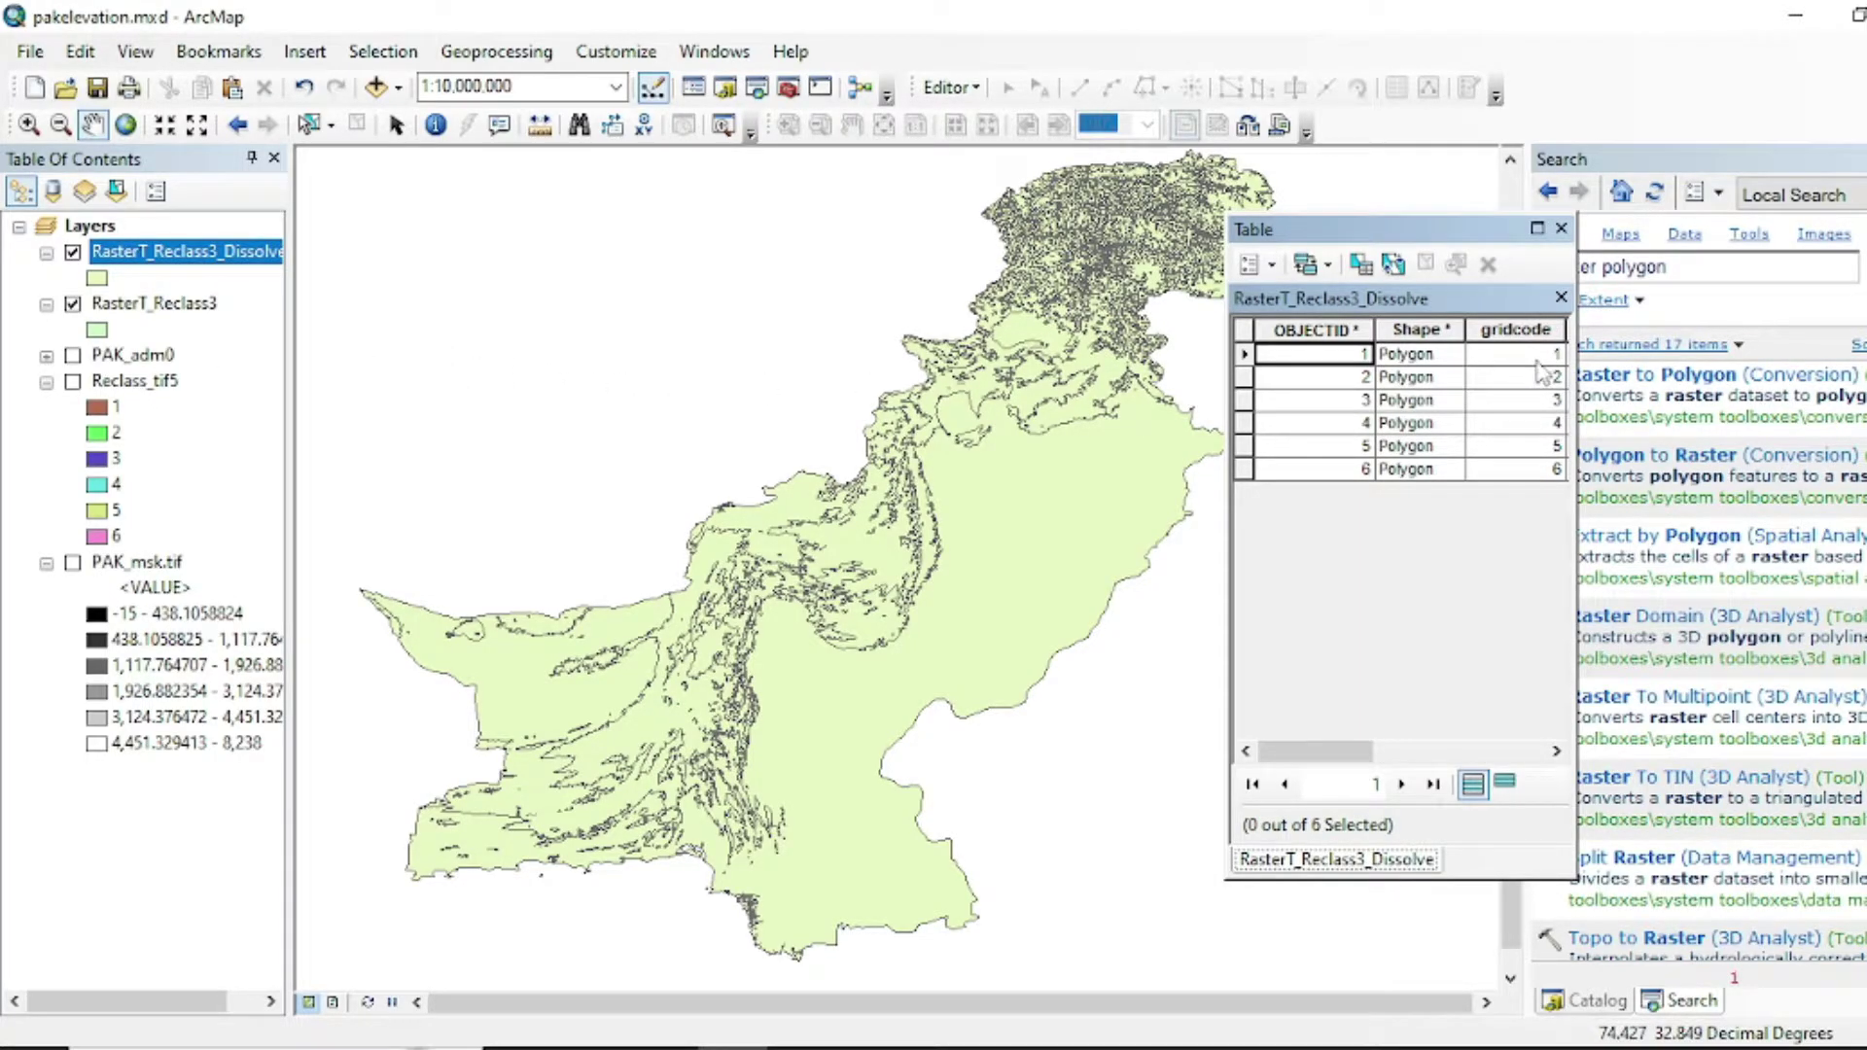
left_click(1244, 356)
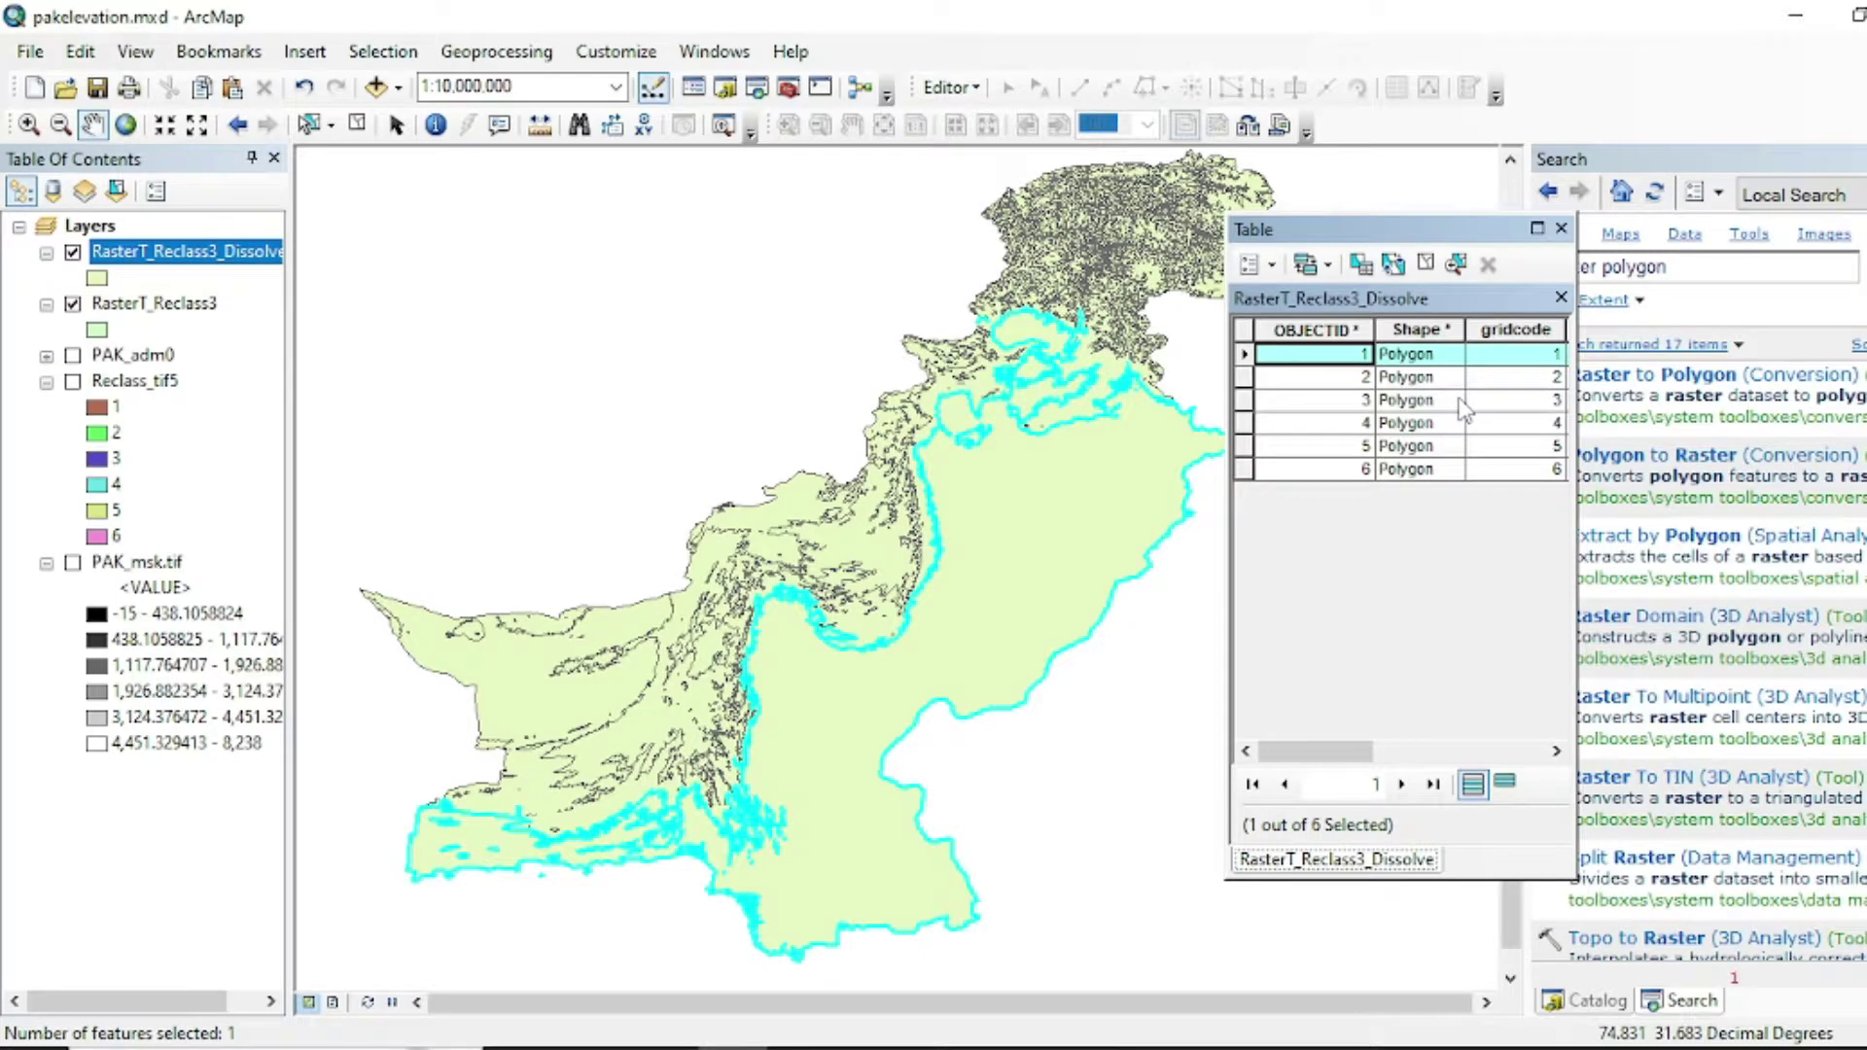
left_click(1246, 475)
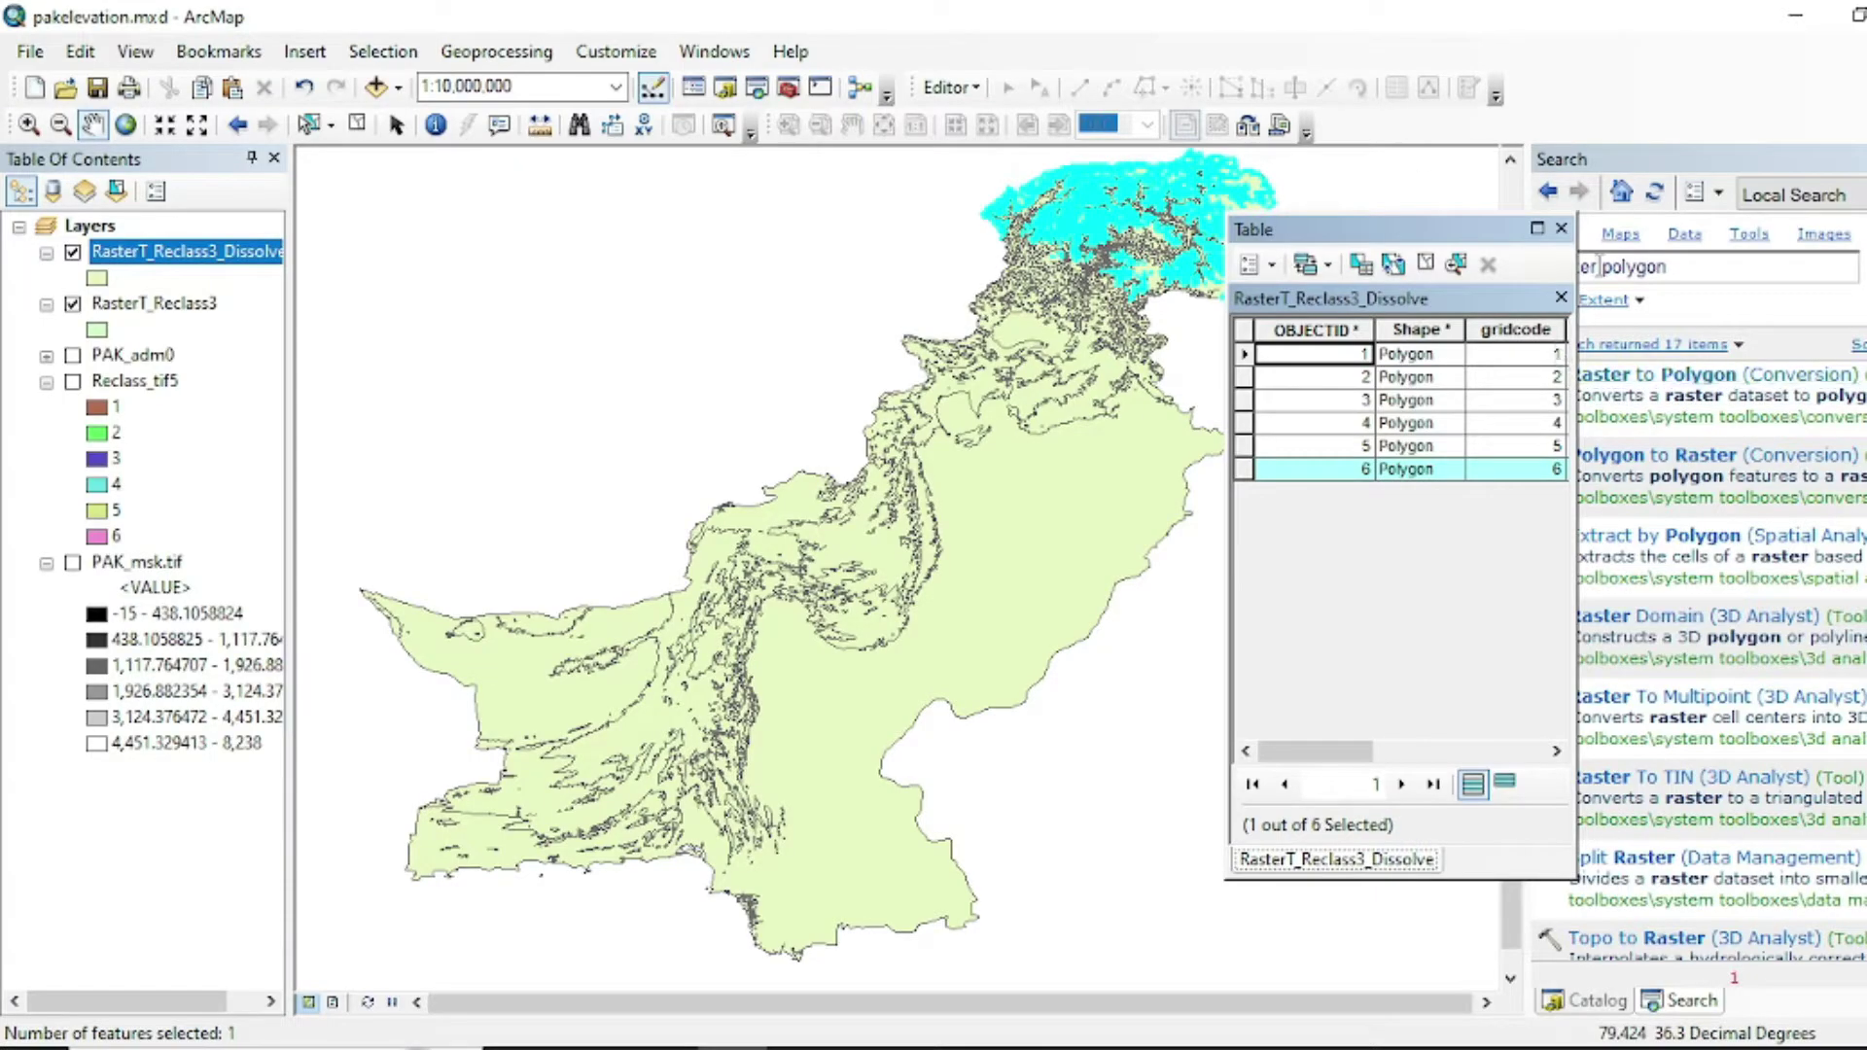
Clear the selection in the dissolved layer, close its attribute table and hide the RasterT_Reclass3 layer.
left_click(1425, 265)
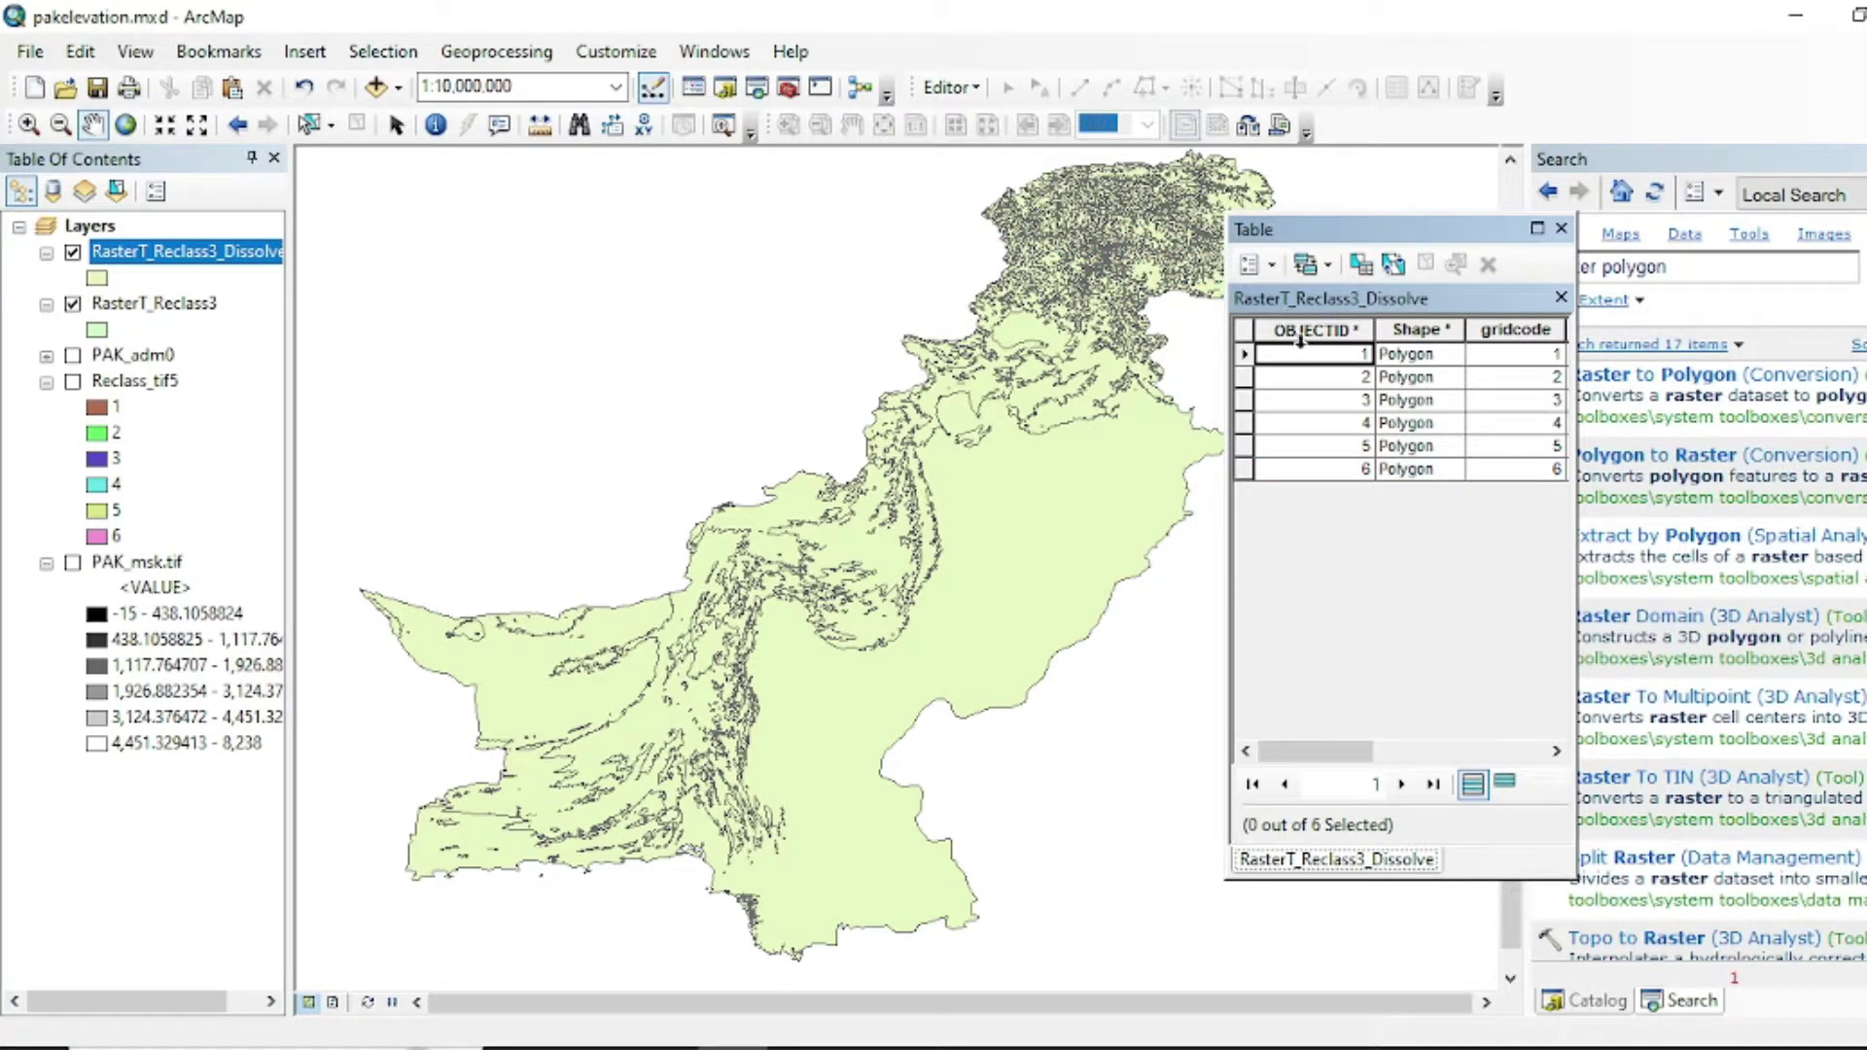
left_click(1561, 229)
left_click(72, 303)
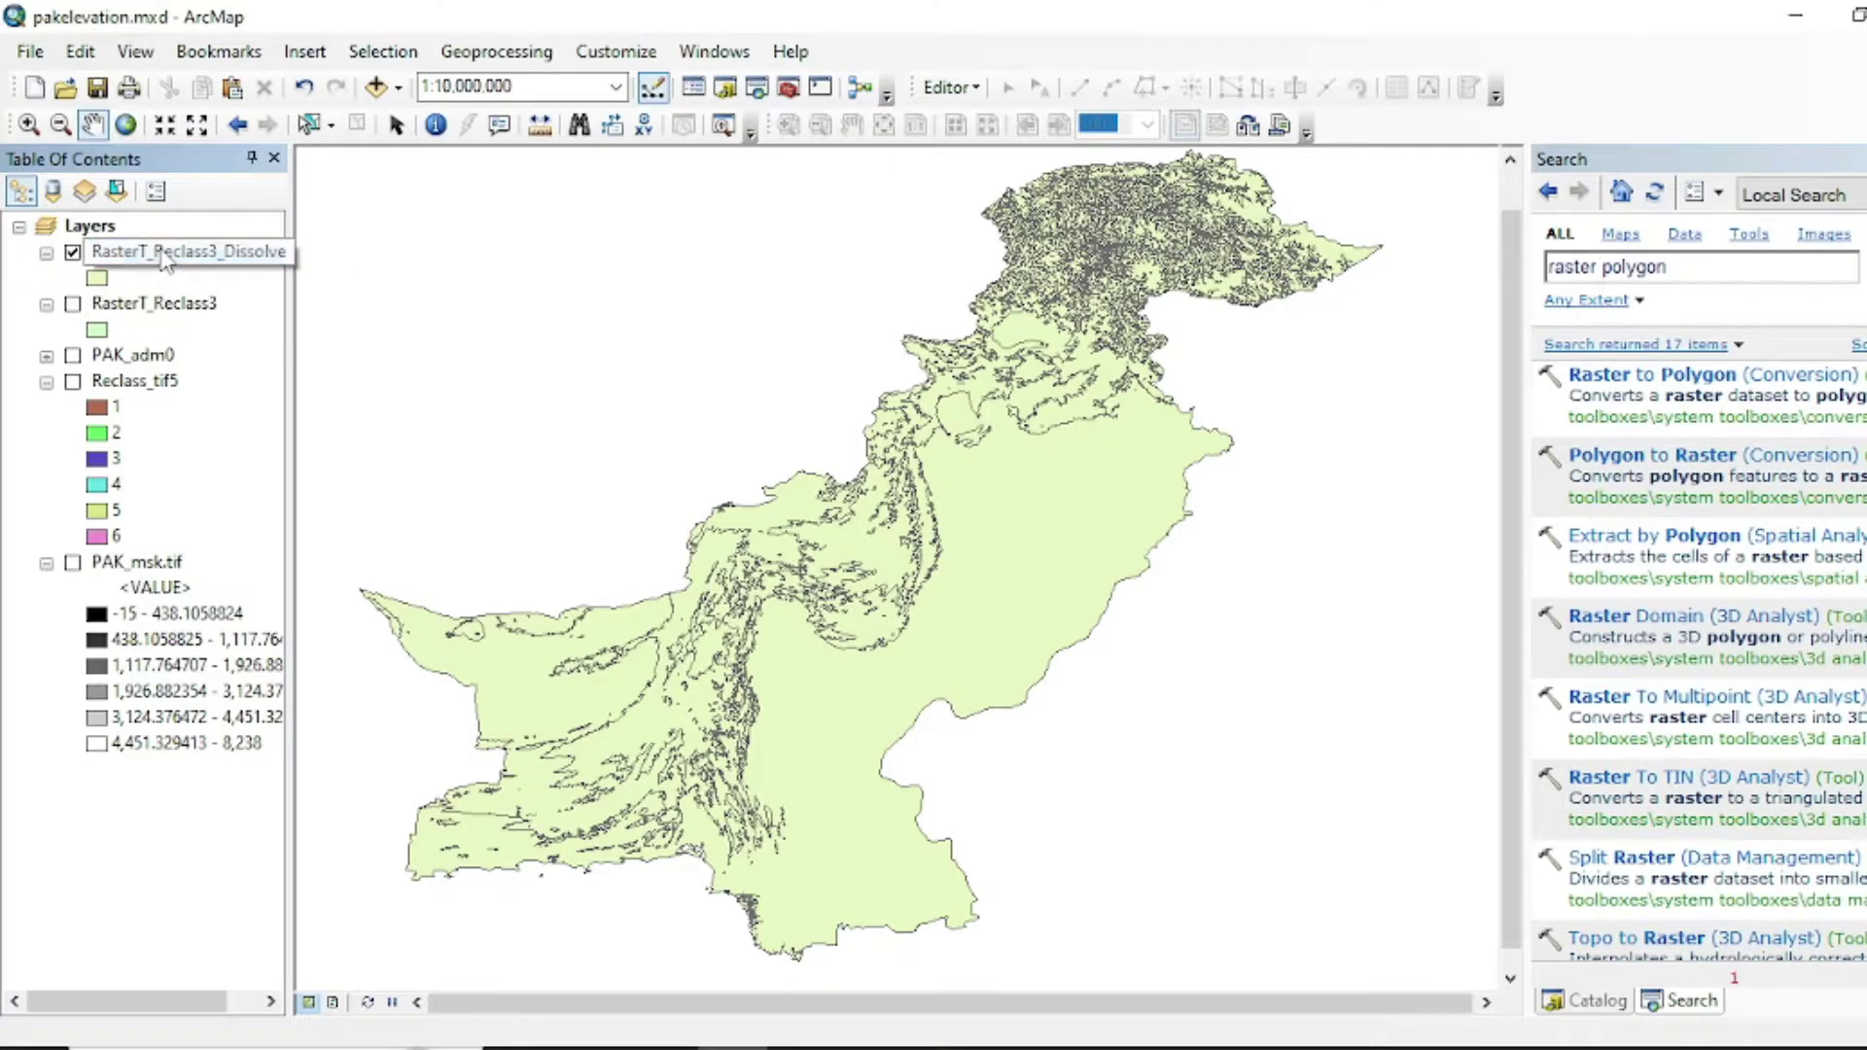
right_click(164, 261)
left_click(251, 962)
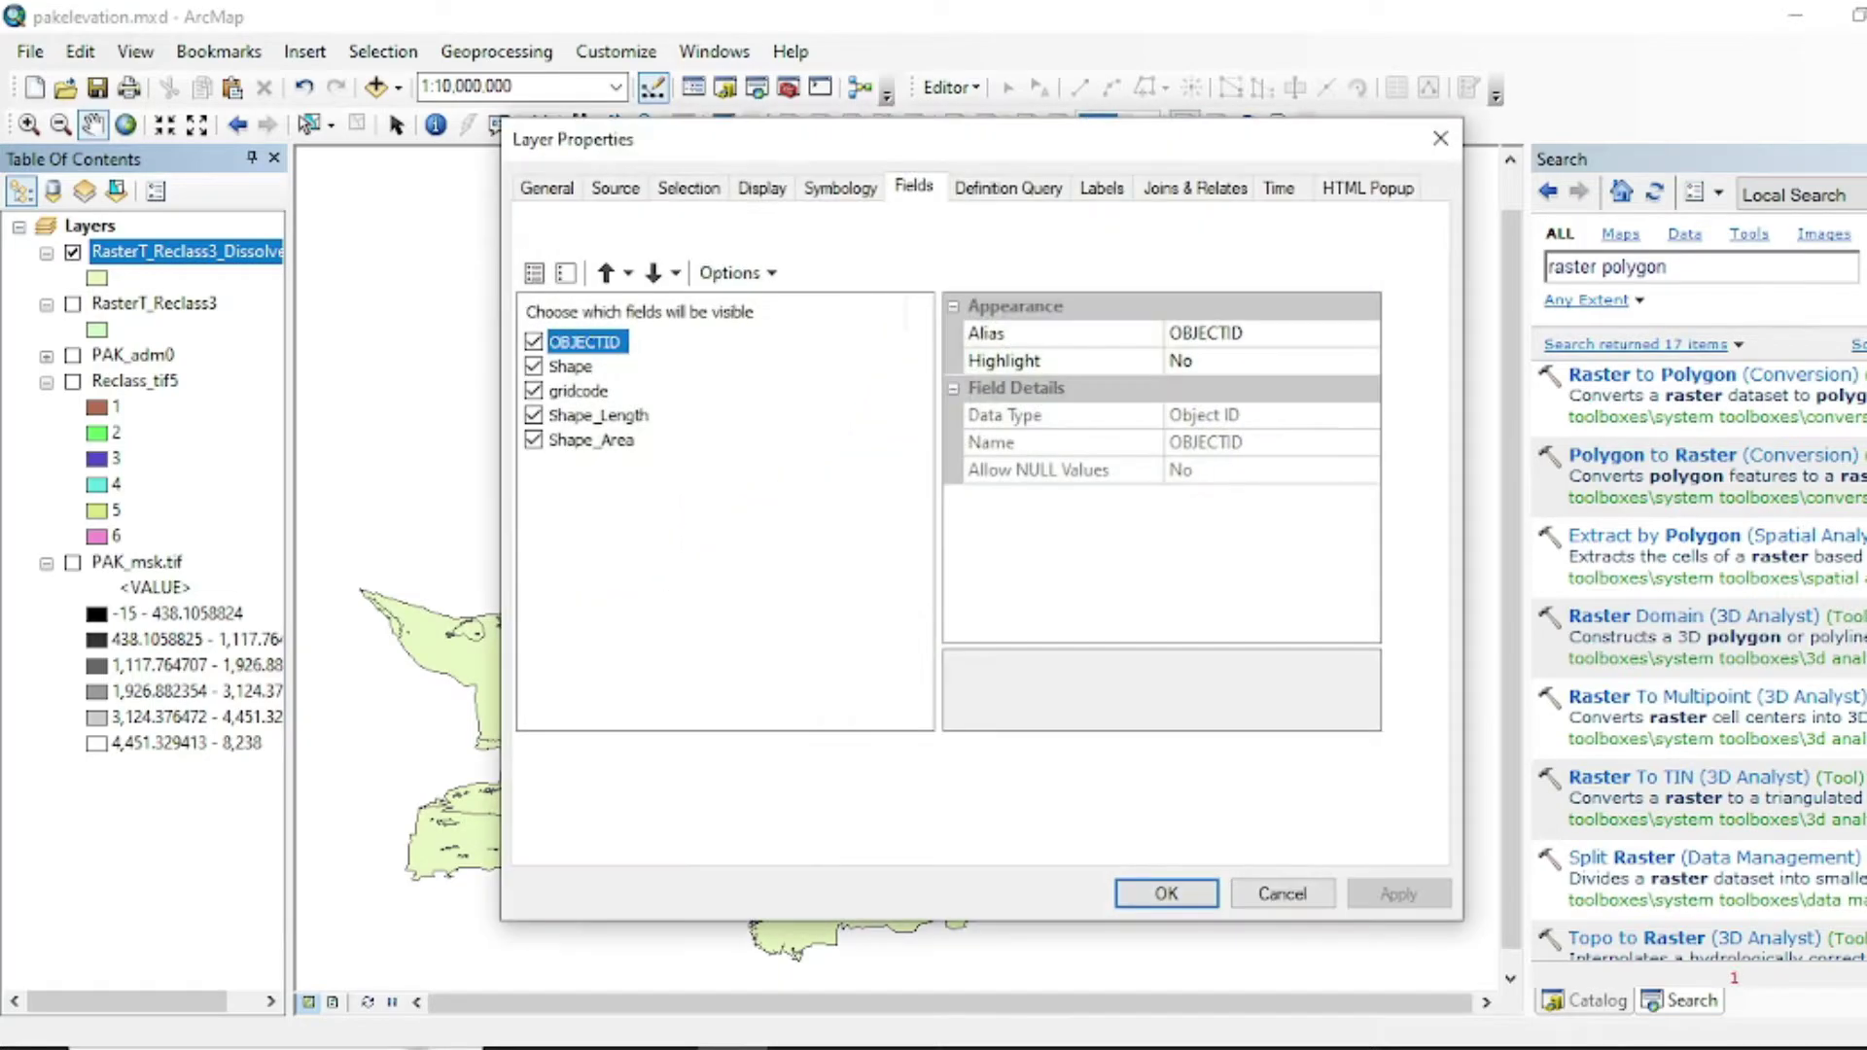
key("Return")
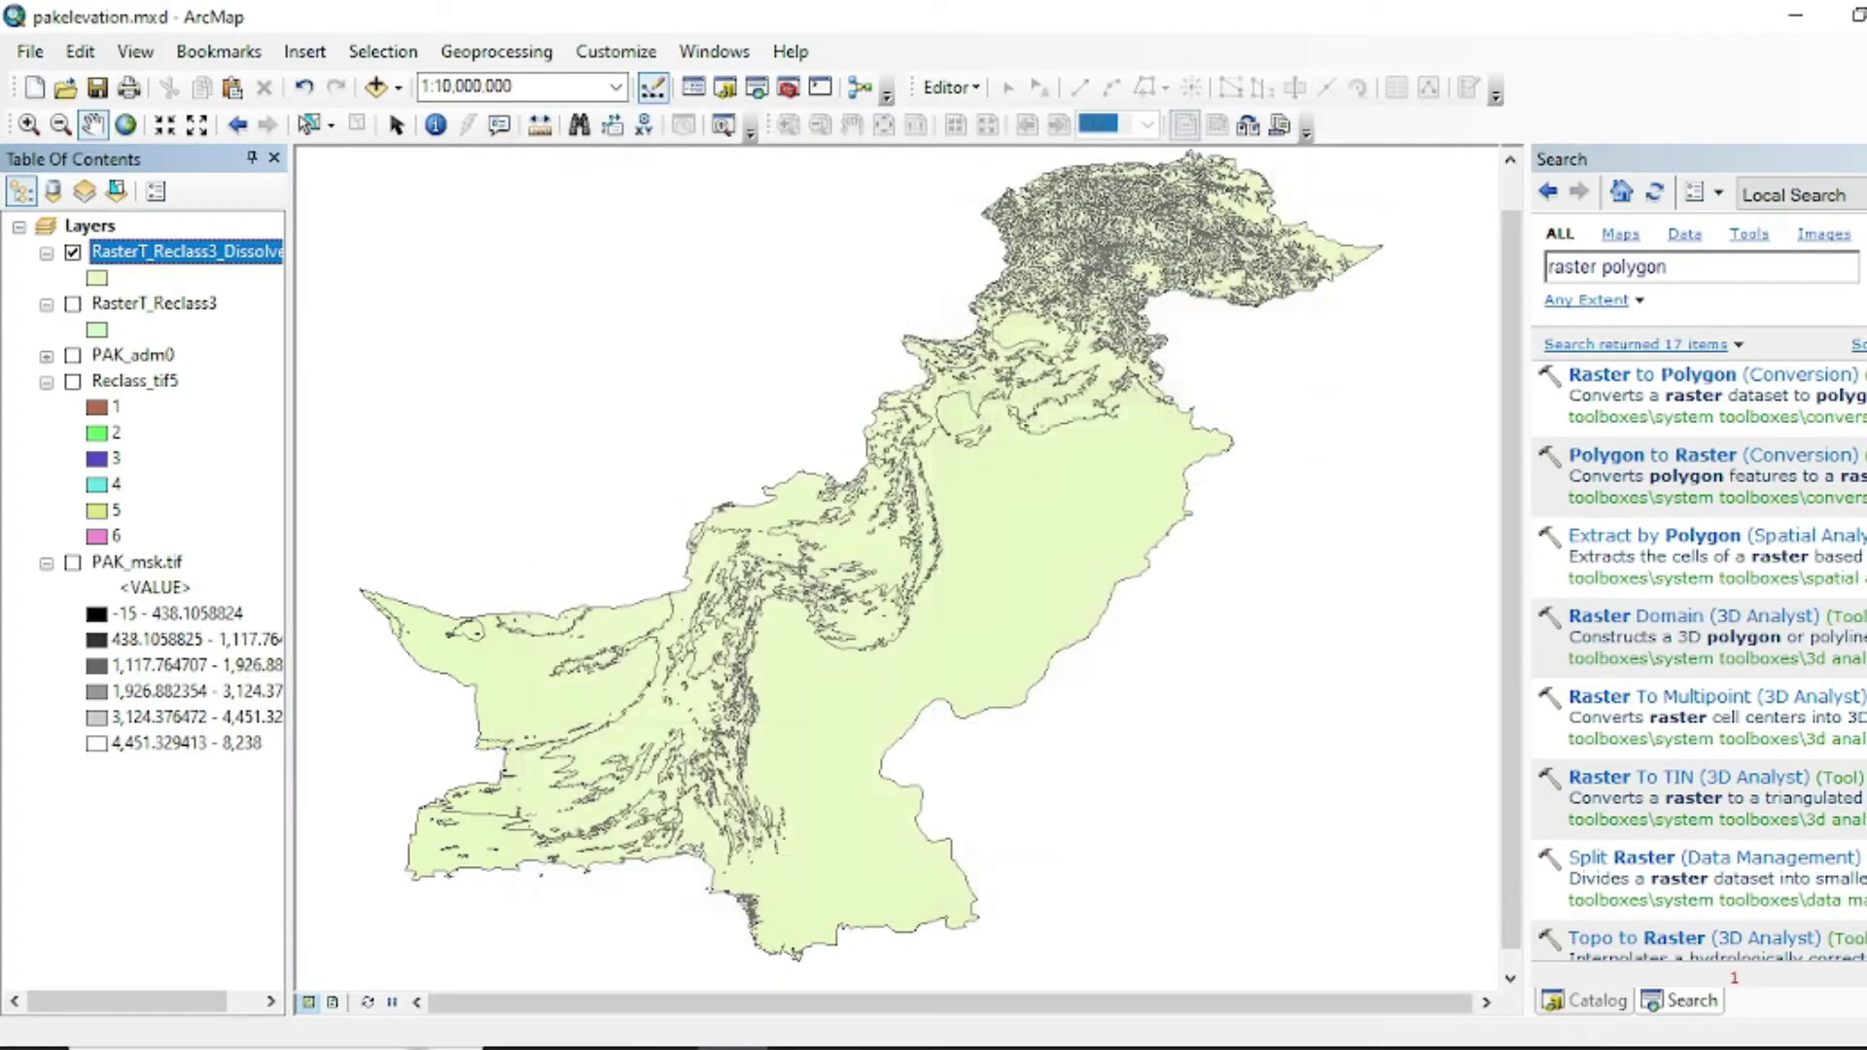
left_click(1583, 1000)
right_click(148, 252)
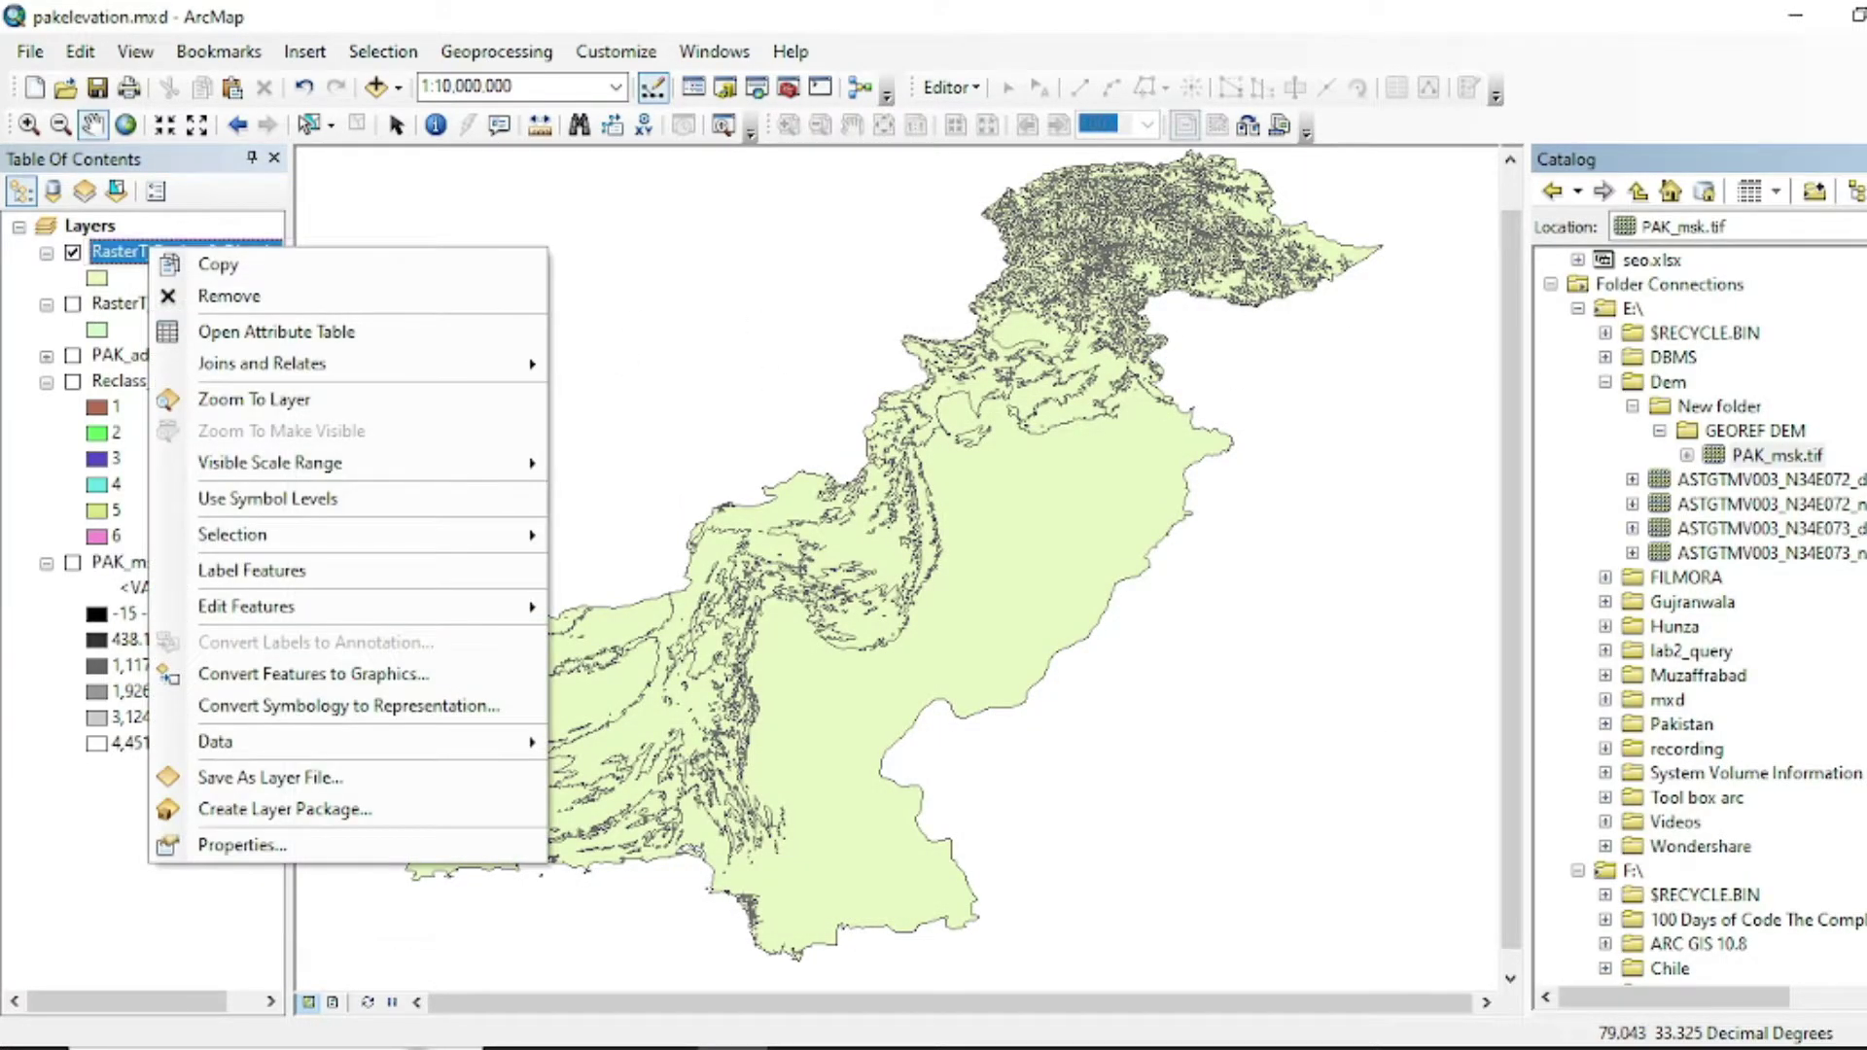
left_click(155, 251)
Symbolize the RasterT_Reclass3_Dissolve layer by unique values of the gridcode field and add all values.
right_click(160, 248)
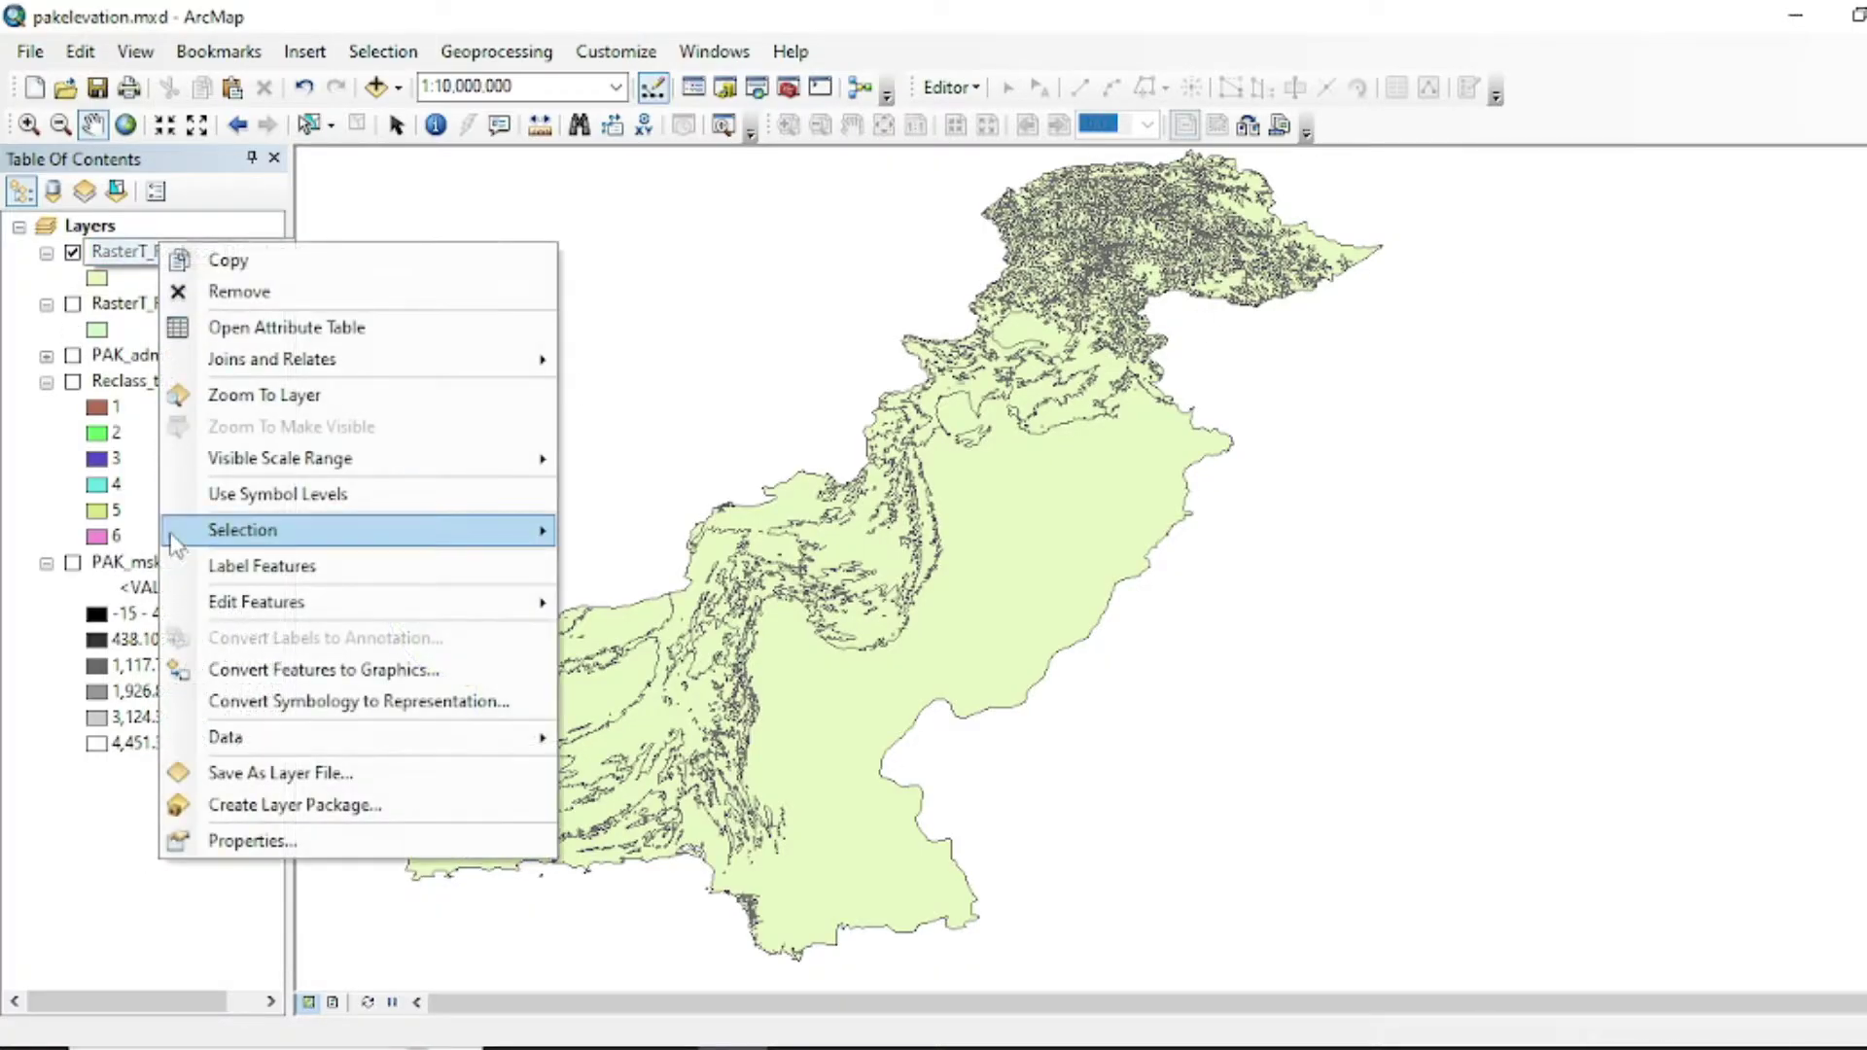
left_click(231, 841)
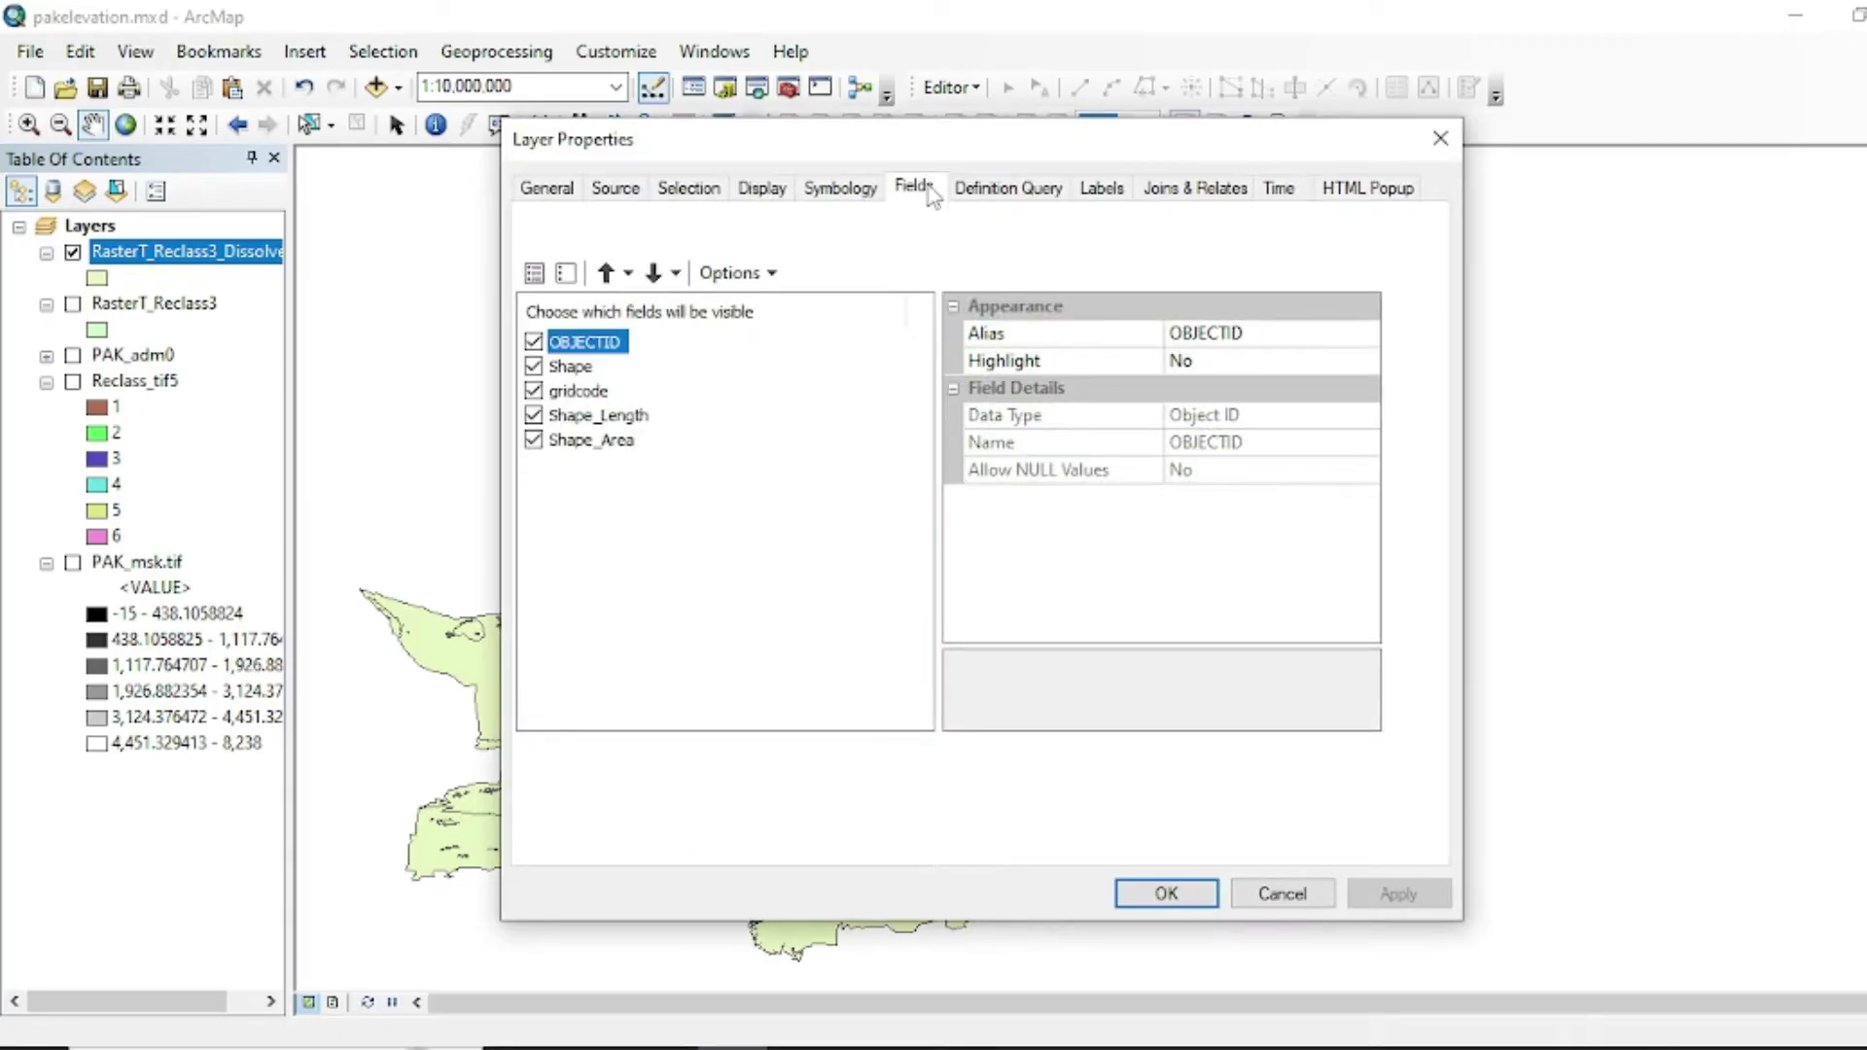
left_click(841, 187)
left_click(567, 286)
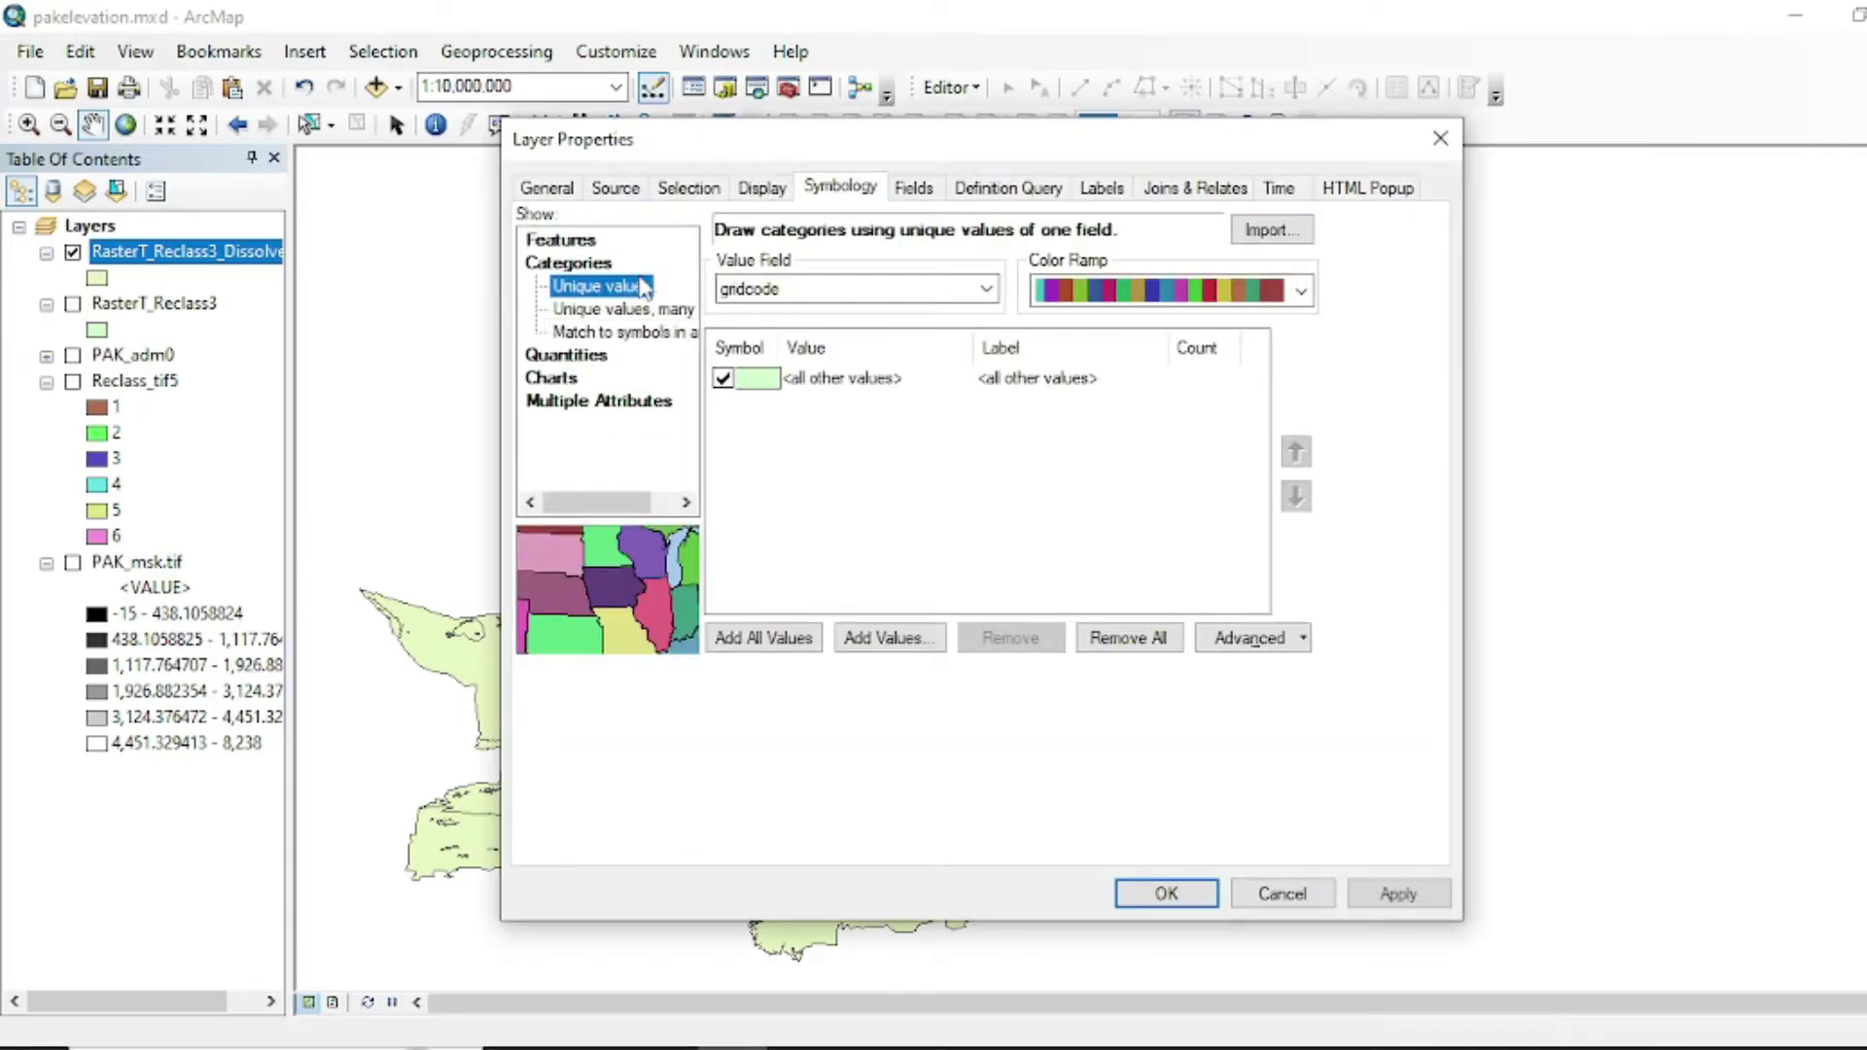
left_click_drag(771, 157, 1153, 118)
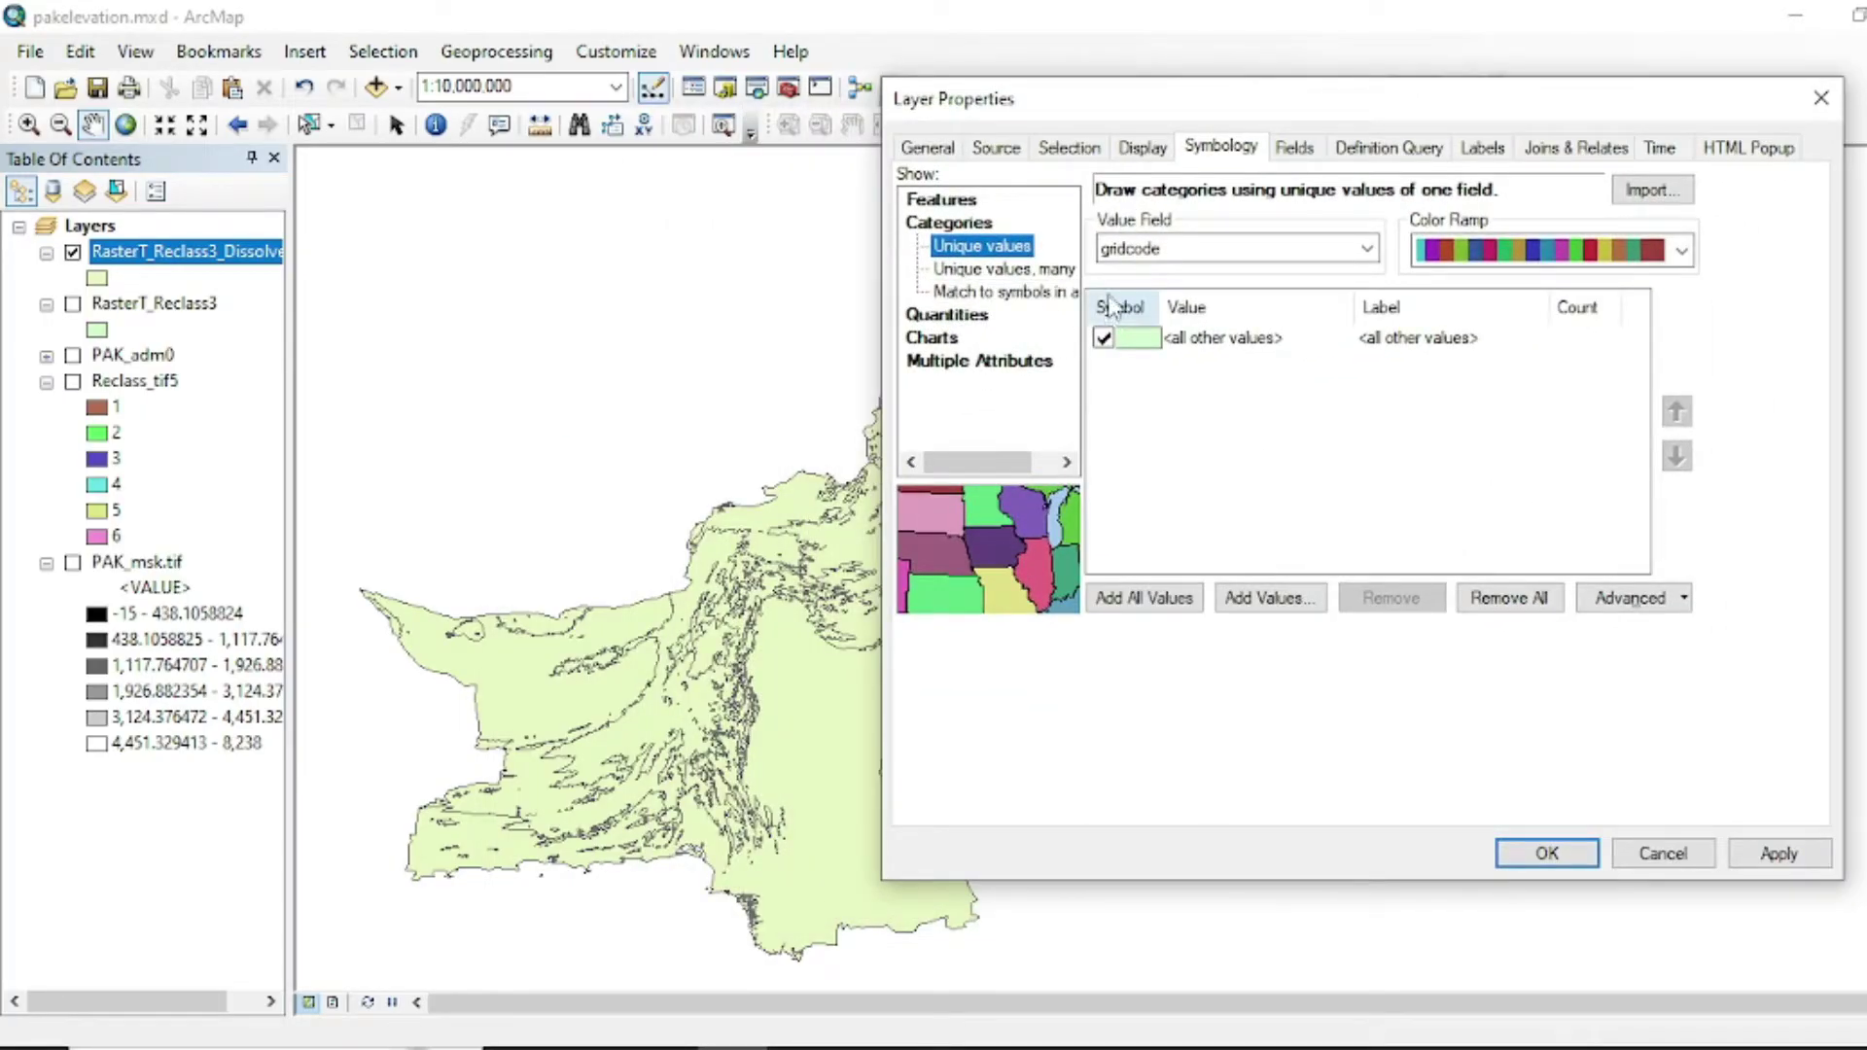
left_click(1138, 596)
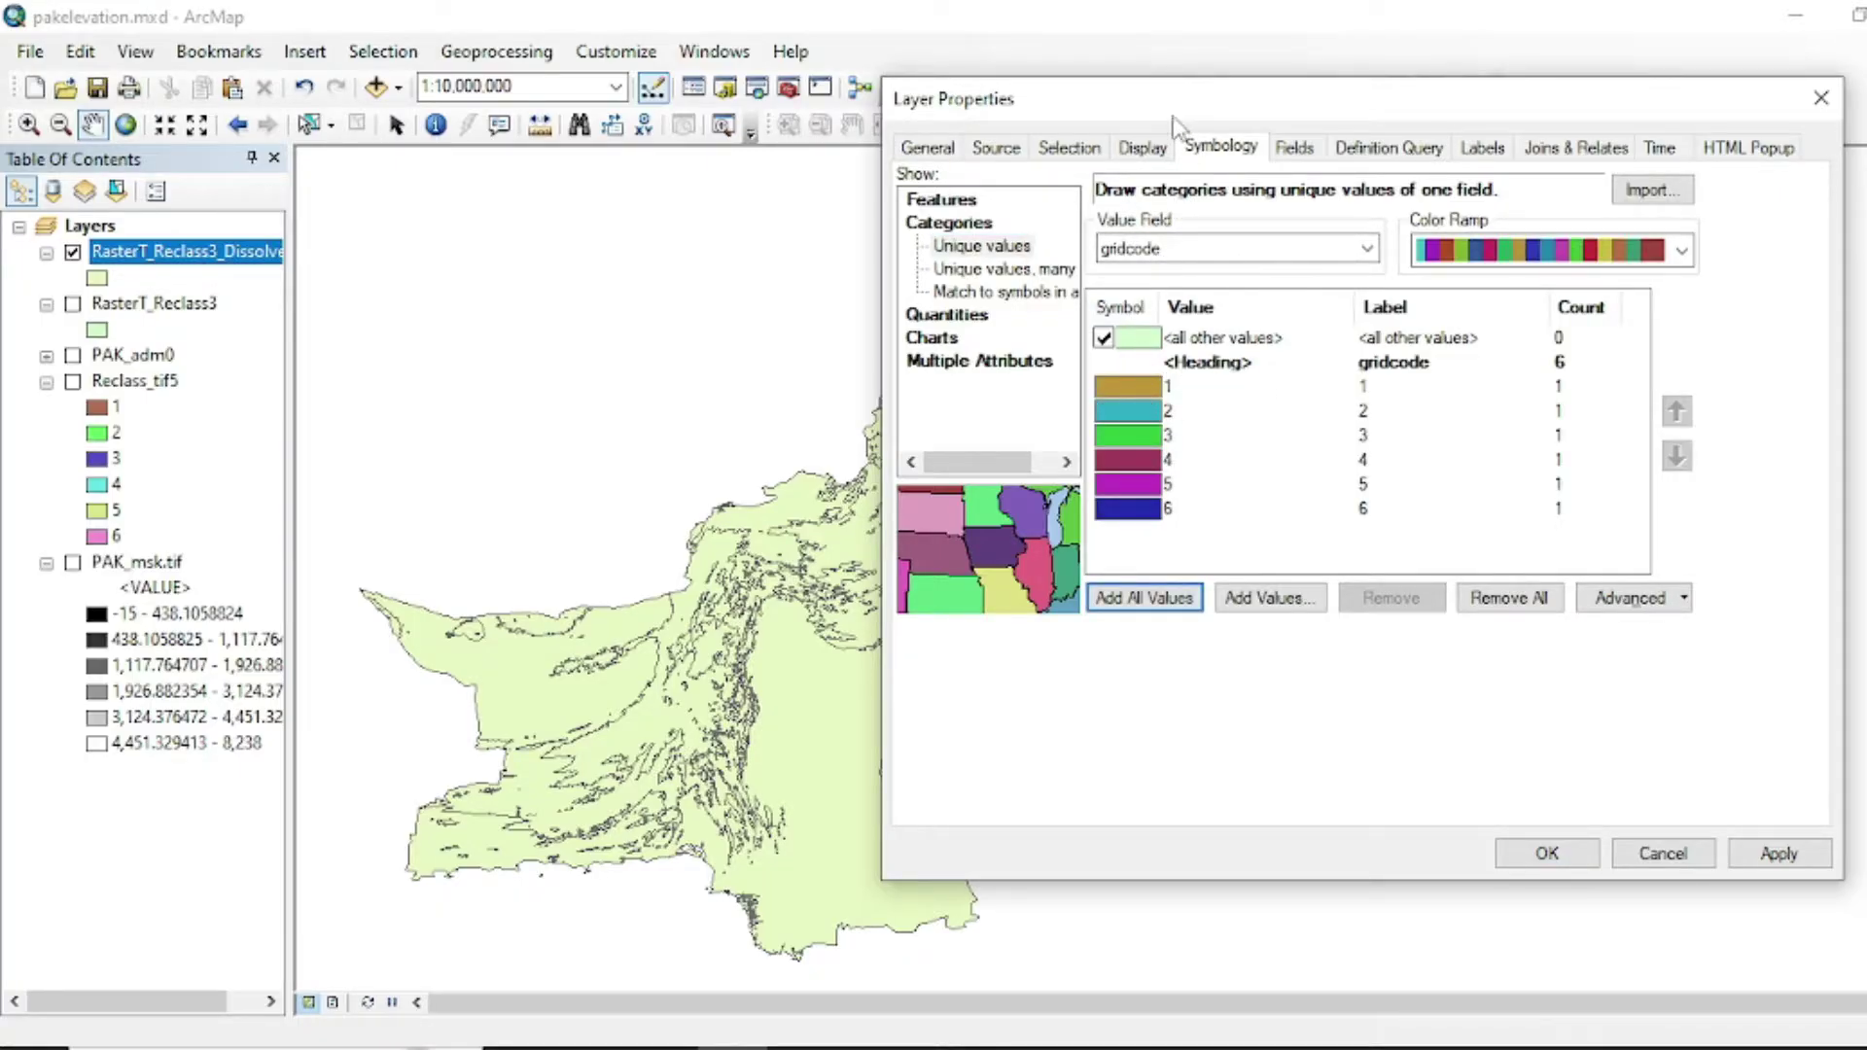
Give the gridcode 1 class a dark green fill and a green outline.
left_click_drag(1174, 118, 1446, 231)
double_click(1387, 506)
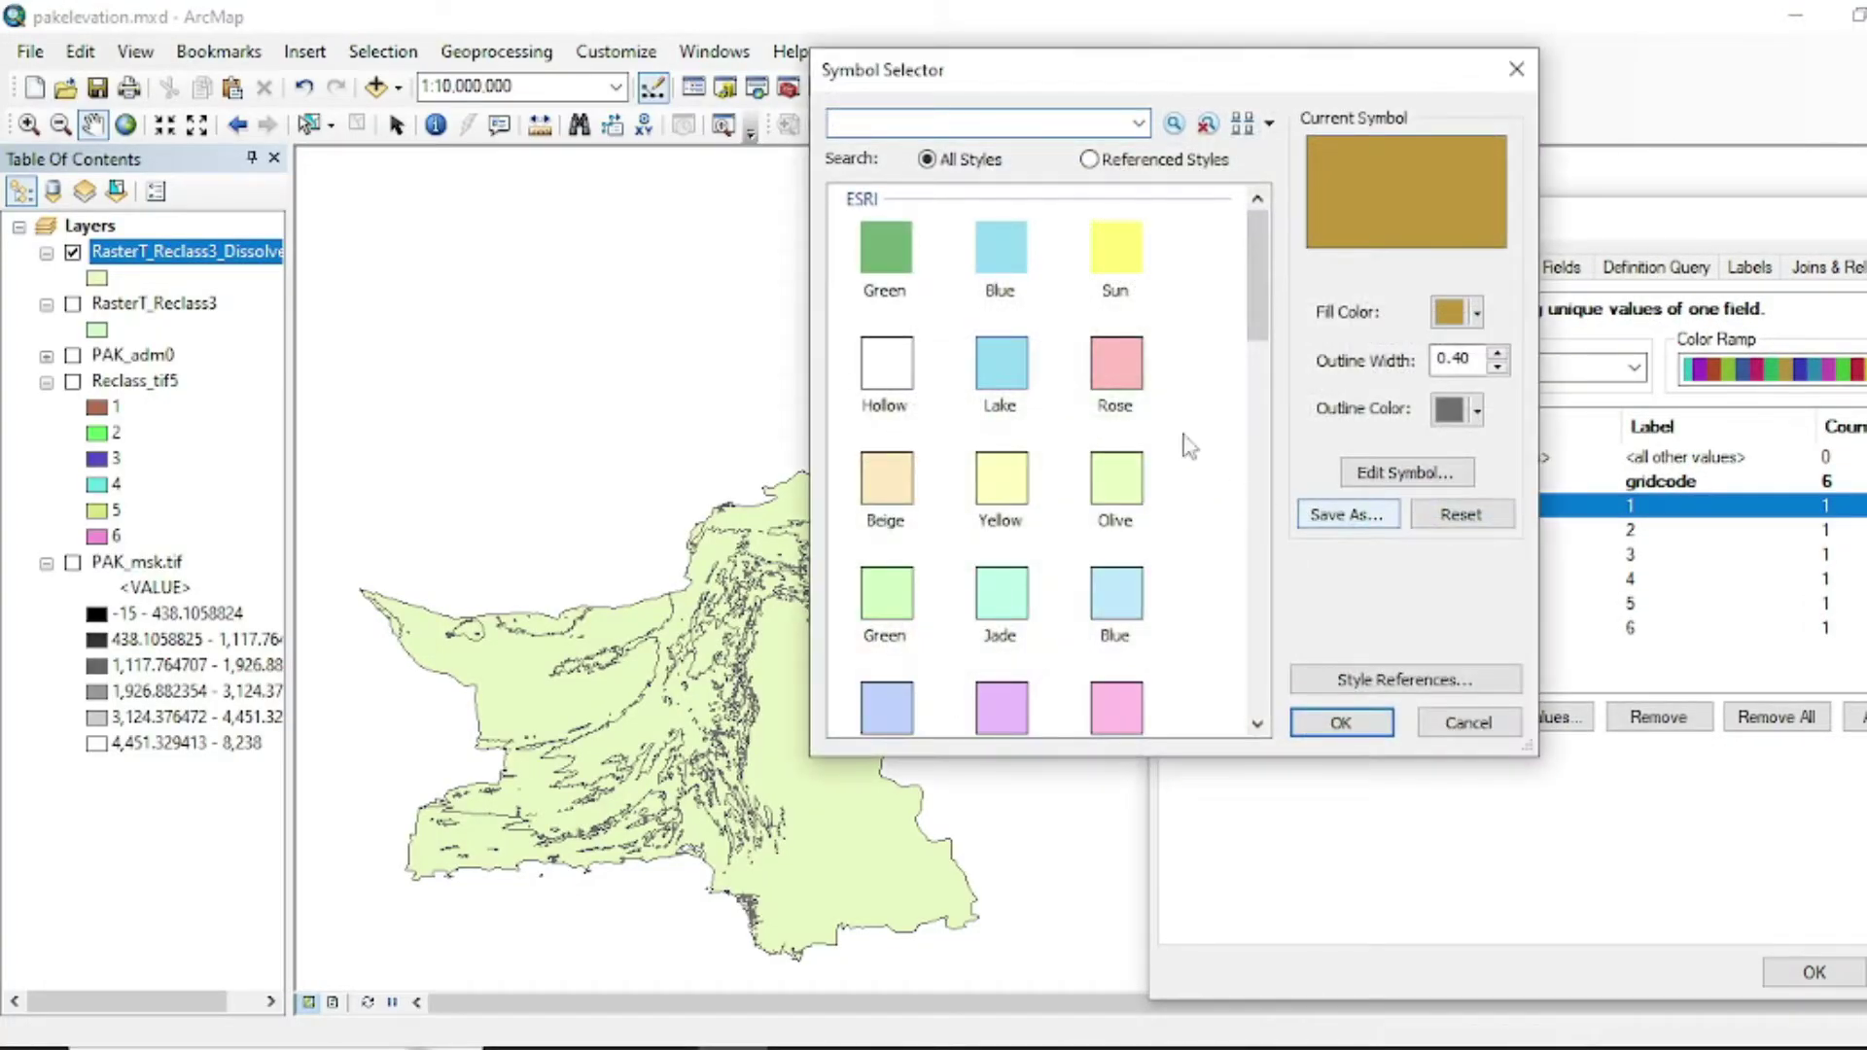
left_click(1459, 312)
left_click(1600, 517)
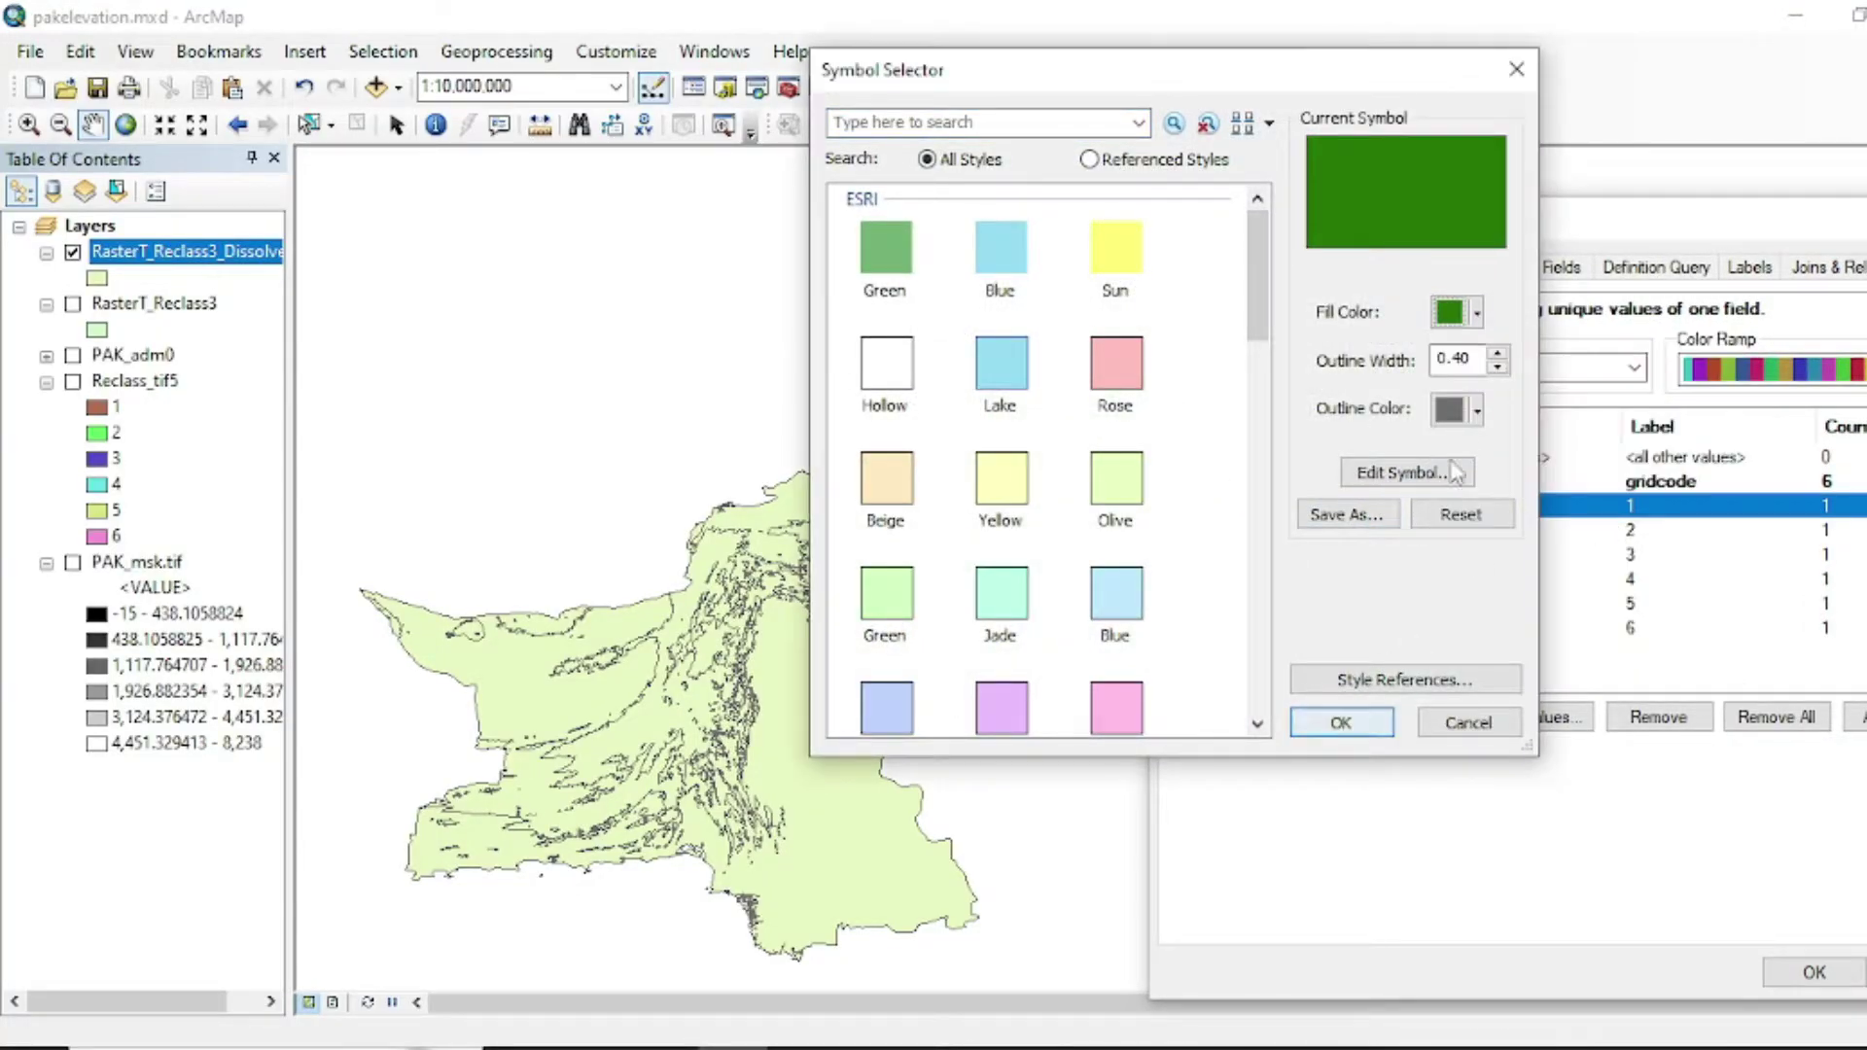
left_click(1476, 409)
left_click(1566, 562)
left_click(1361, 705)
Give the gridcode 2 class a medium green fill with no outline colour.
double_click(1381, 530)
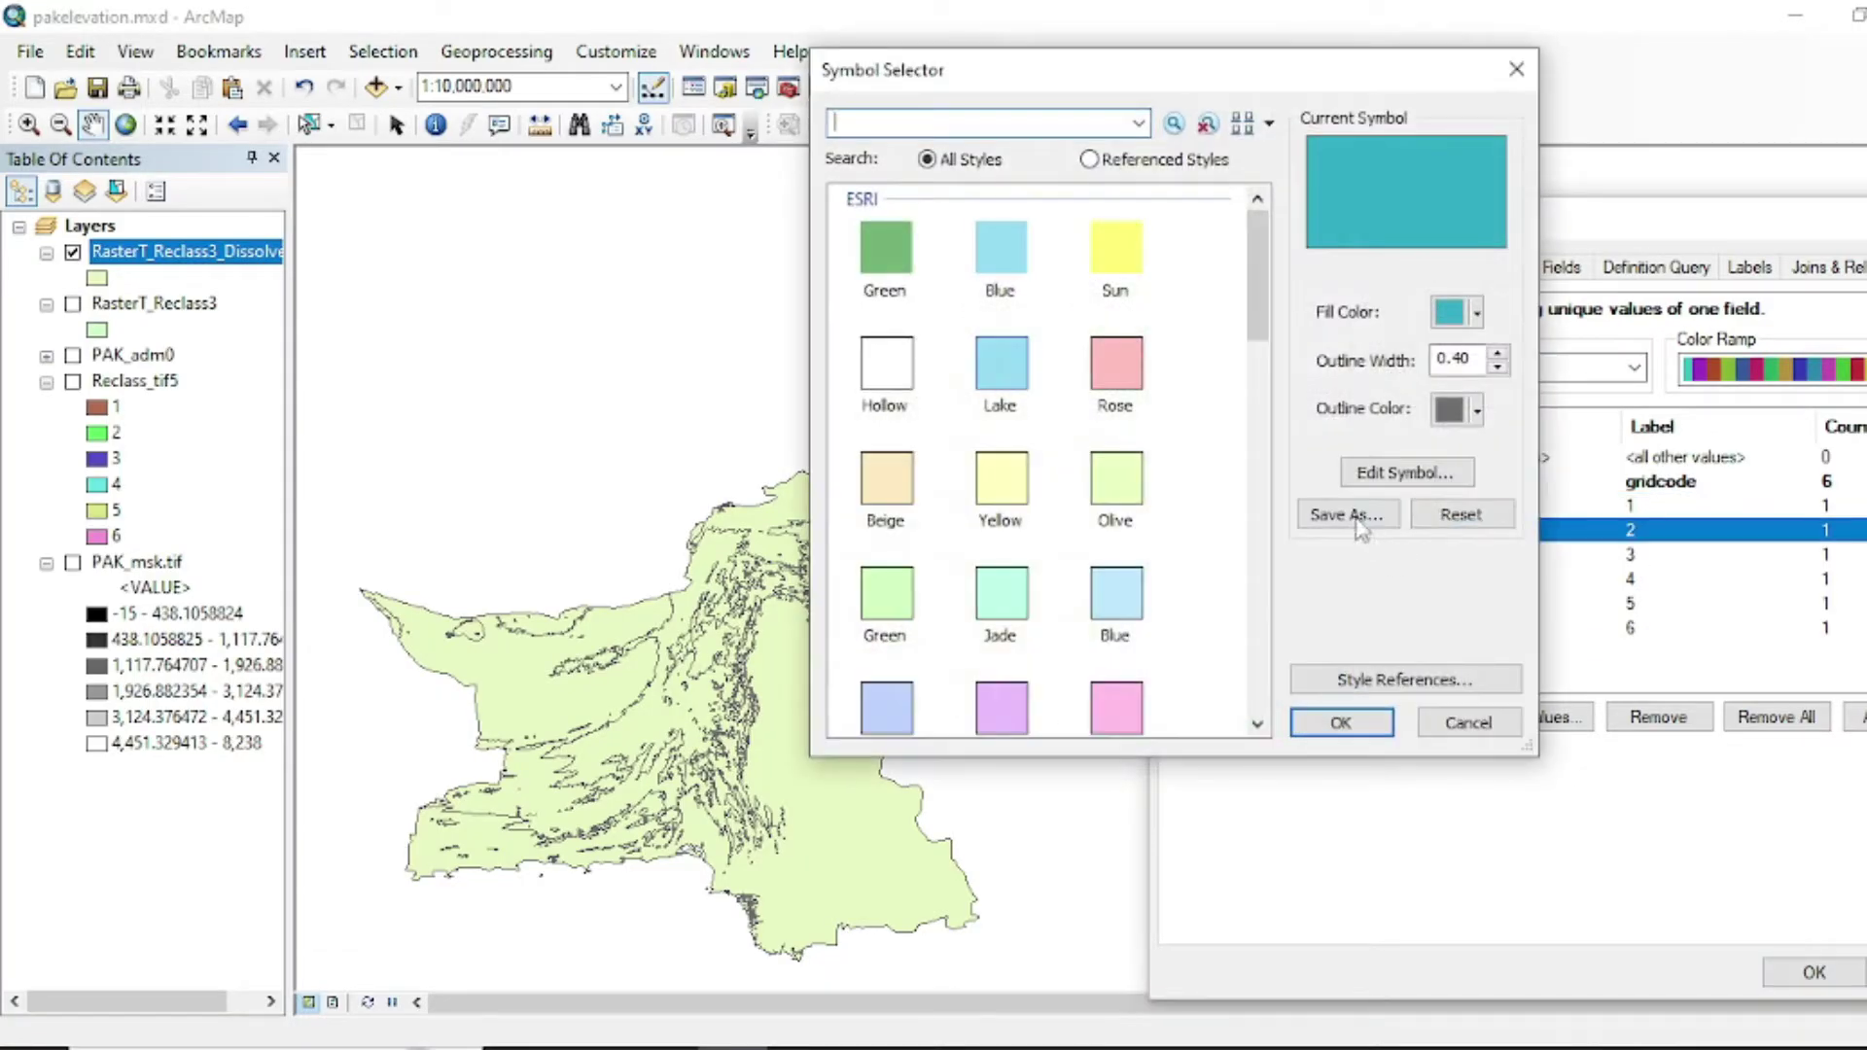
left_click(1476, 313)
left_click(1534, 538)
left_click(1477, 409)
left_click(1583, 441)
left_click(1341, 723)
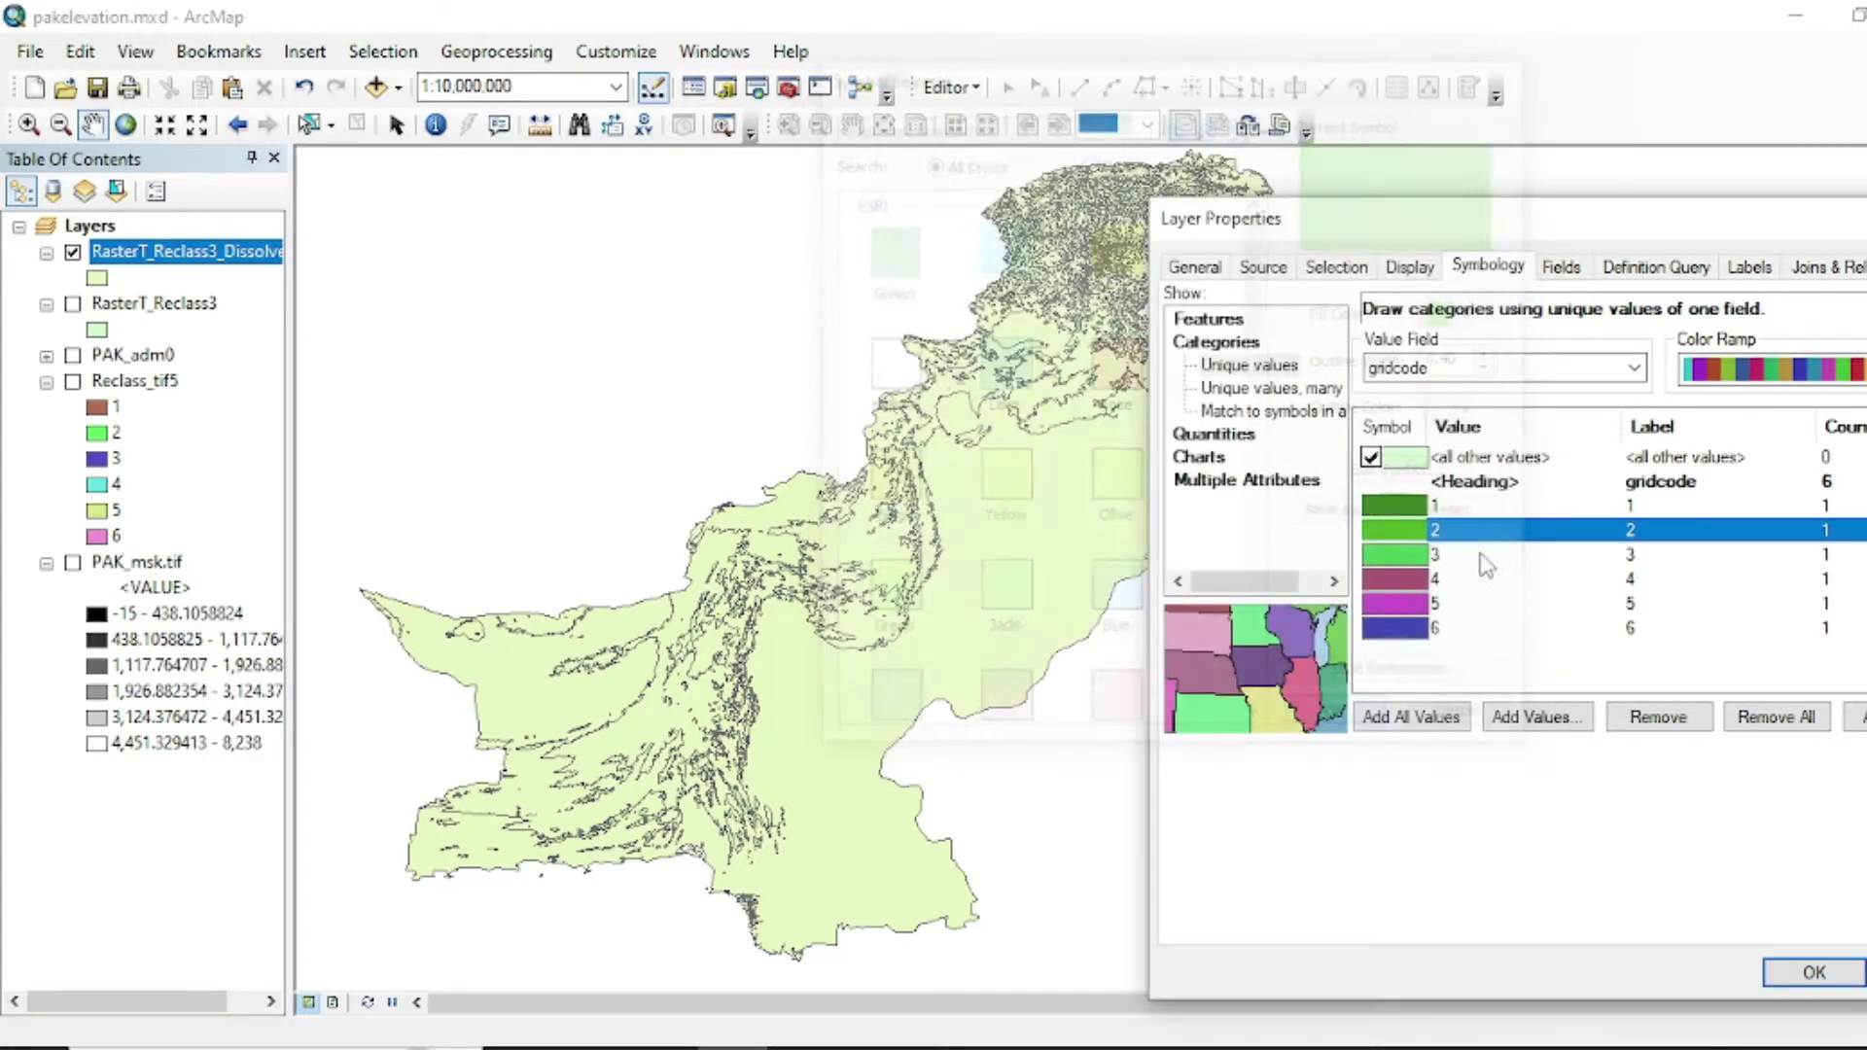
Give the gridcode 3 class a bright green fill and a green outline.
double_click(1381, 553)
left_click(1477, 312)
left_click(1535, 538)
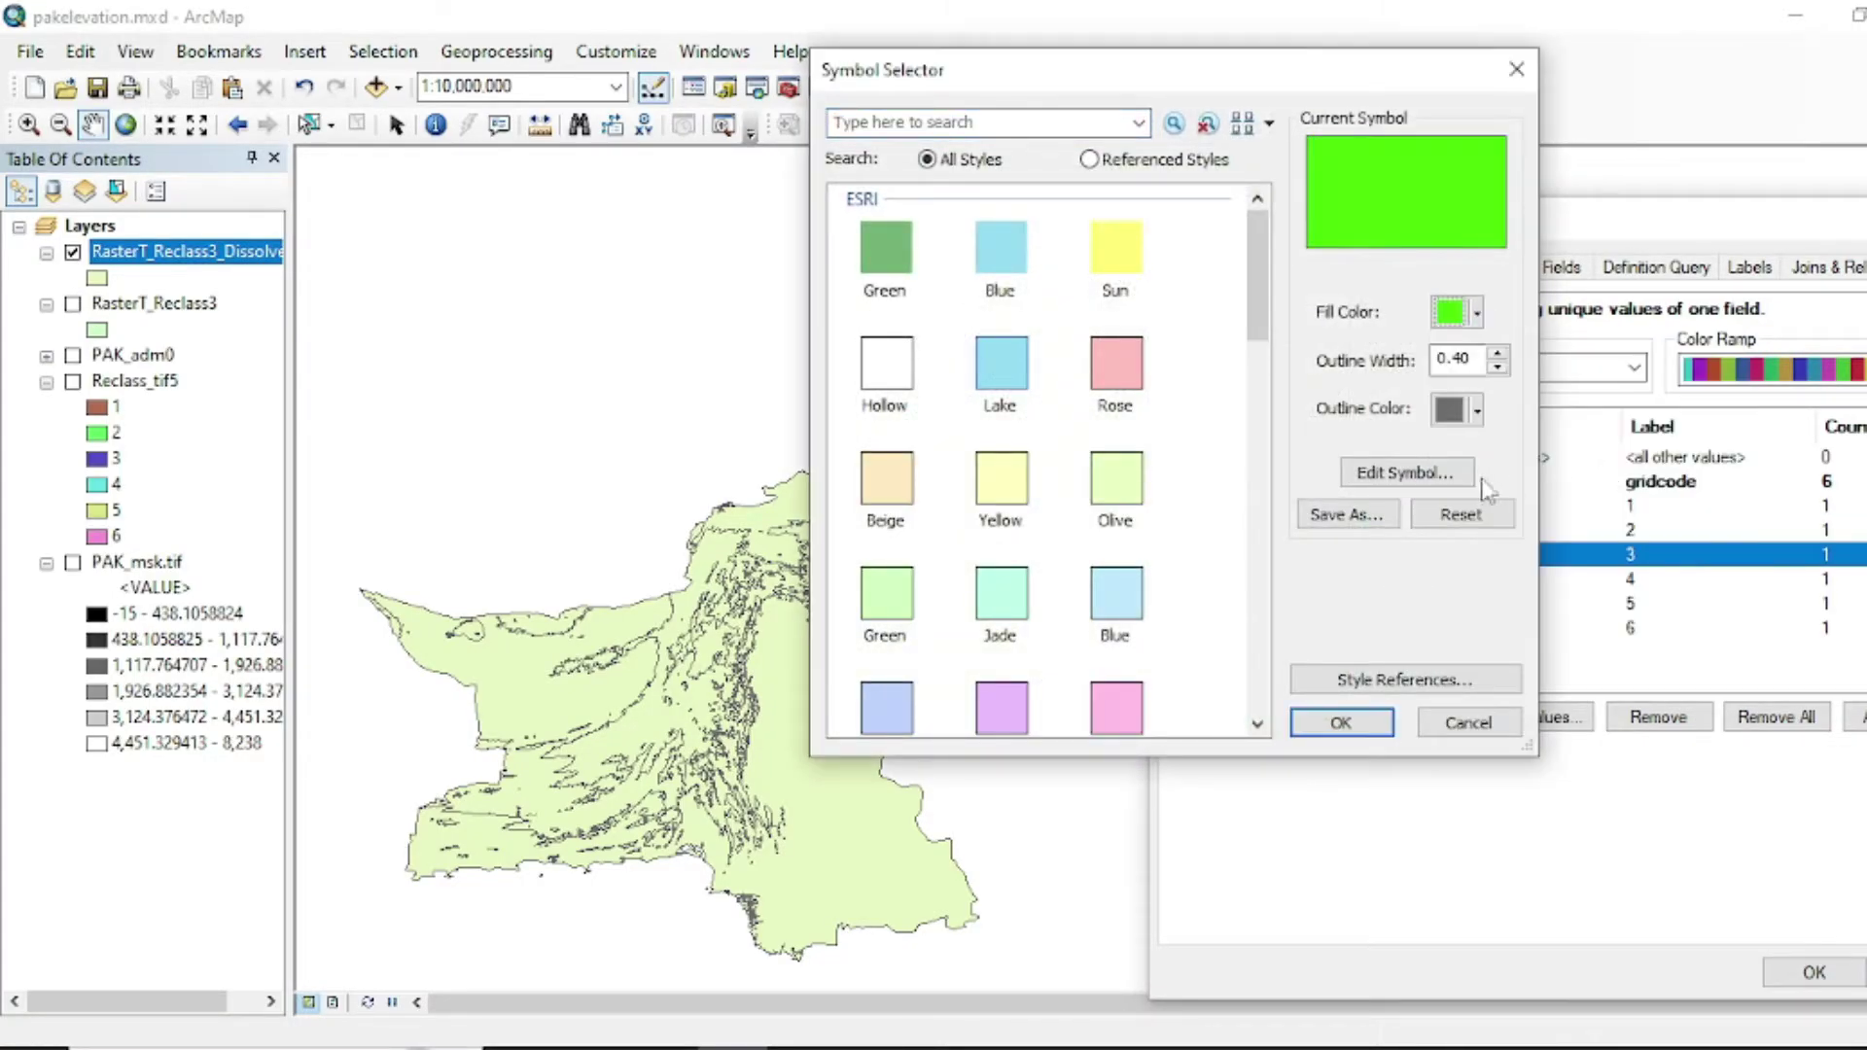
left_click(1476, 409)
left_click(1577, 560)
left_click(1341, 723)
Give the gridcode 4 class a light green fill with no outline colour.
double_click(1379, 580)
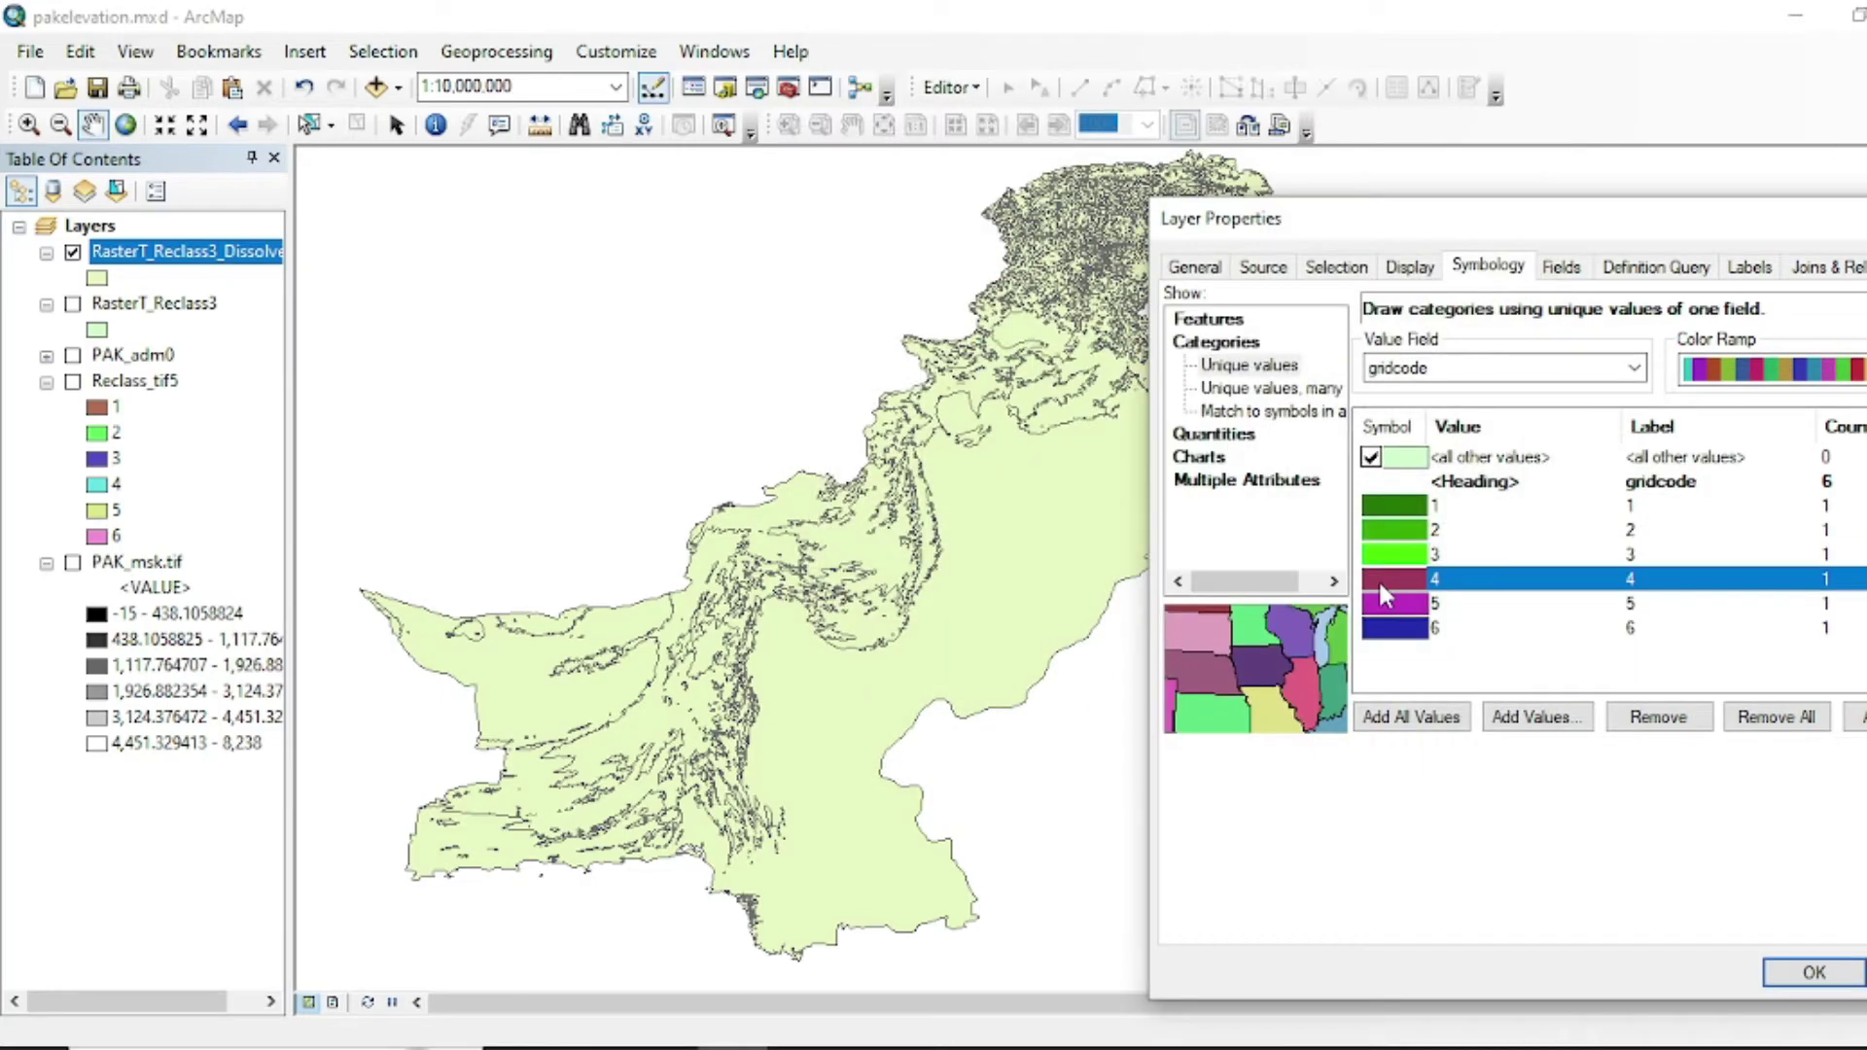
left_click(1476, 312)
left_click(1600, 414)
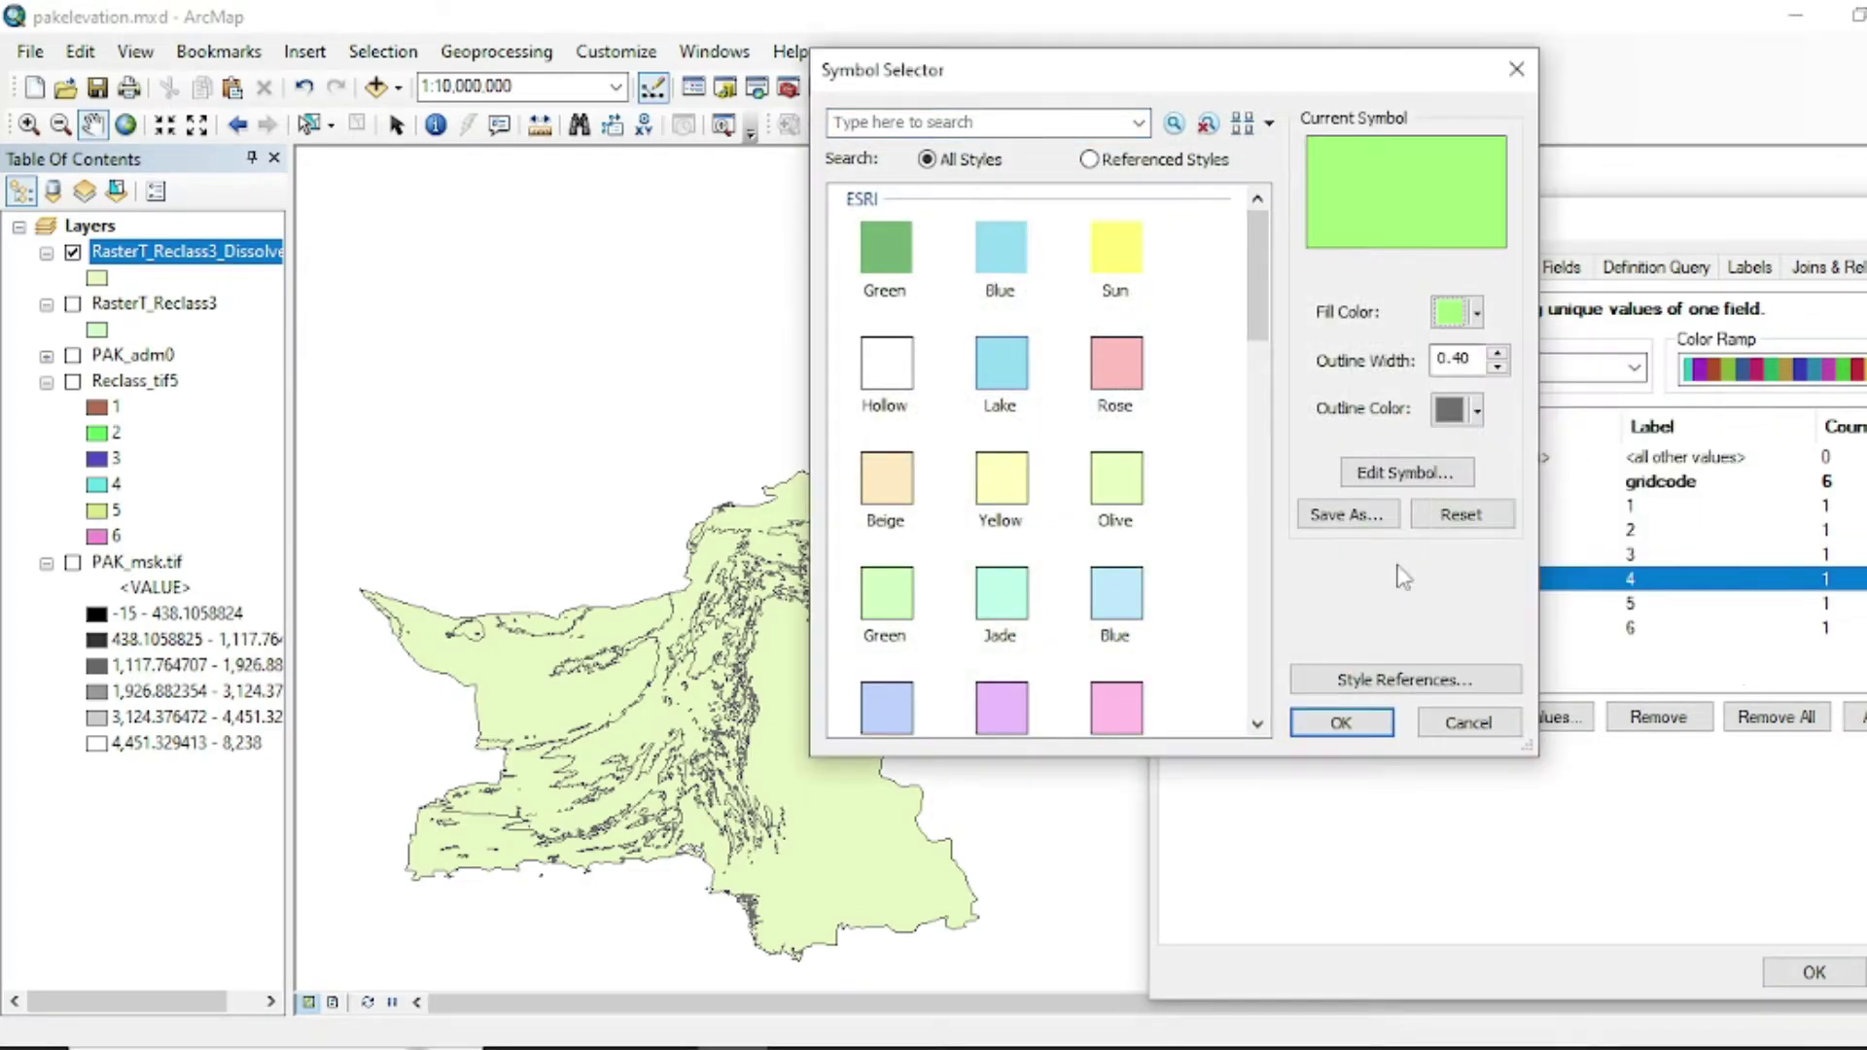
left_click(1341, 723)
double_click(1396, 586)
left_click(1476, 409)
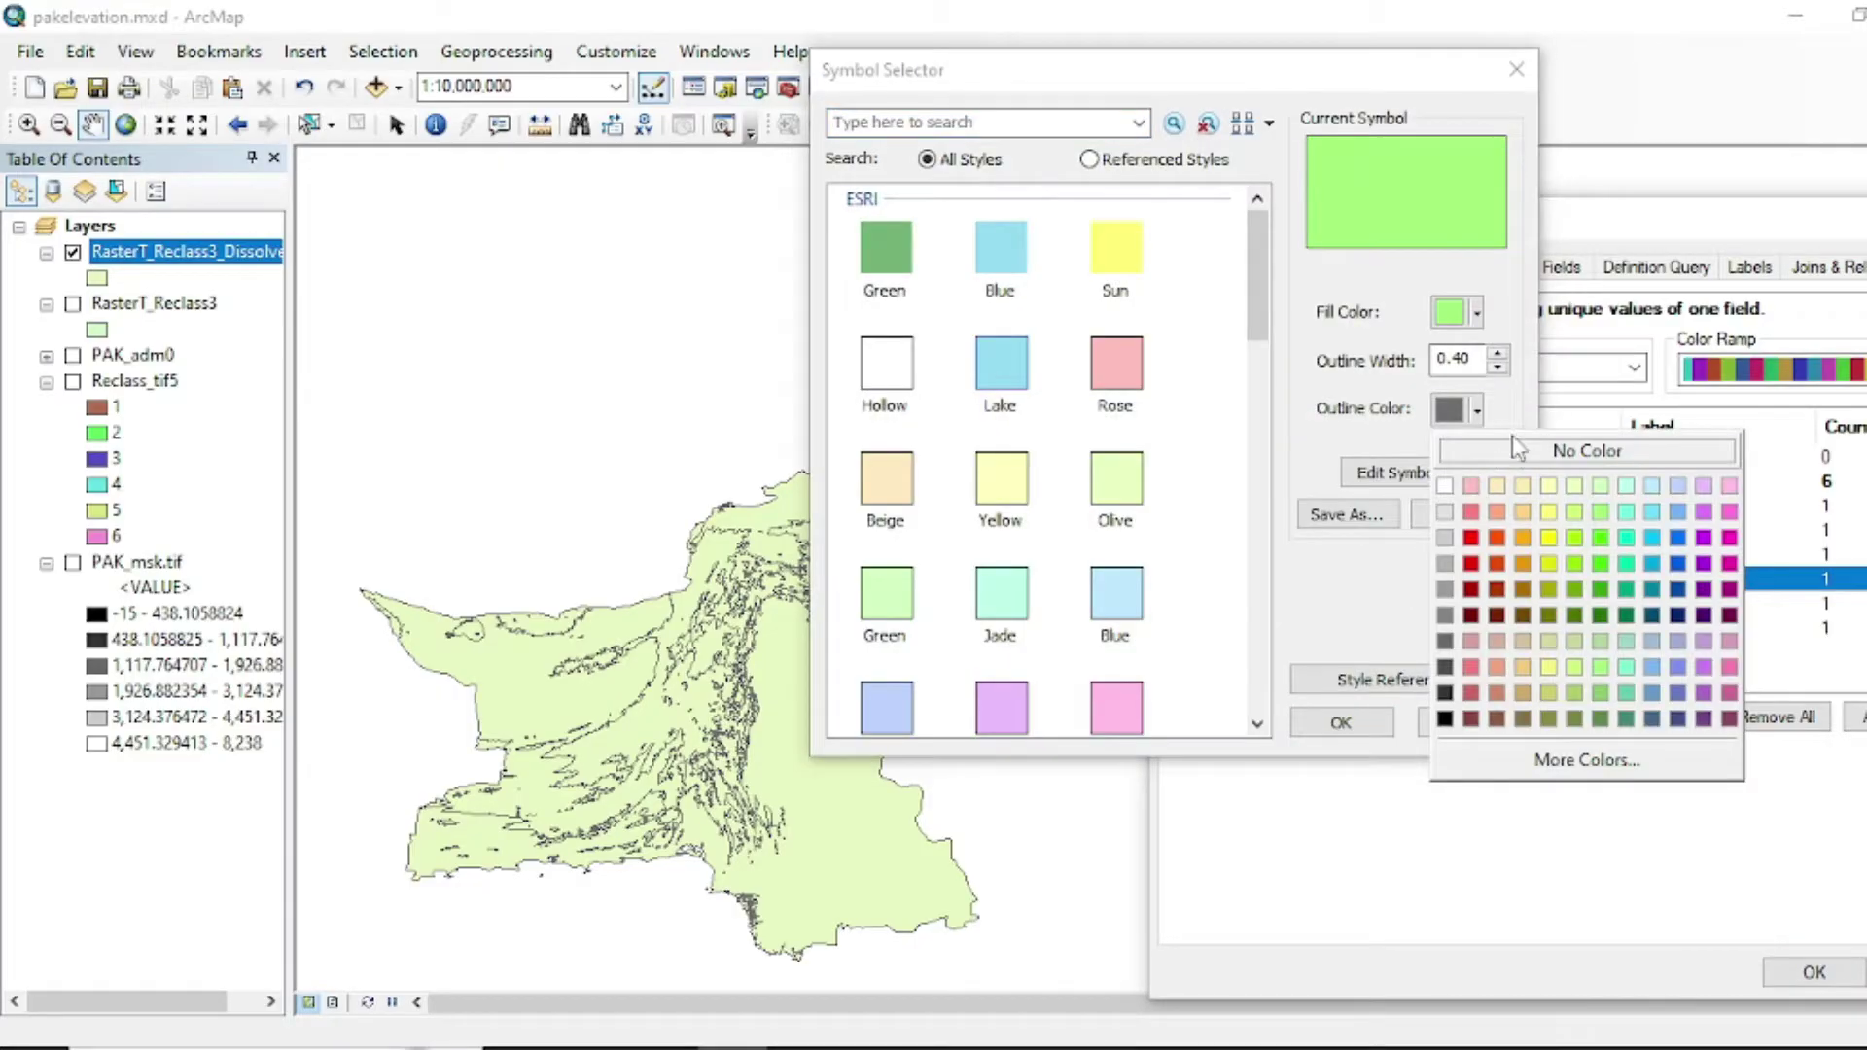
left_click(1576, 445)
left_click(1341, 723)
Give the gridcode 5 class a very pale yellow-green fill.
left_click(1389, 613)
double_click(1383, 605)
left_click(1476, 312)
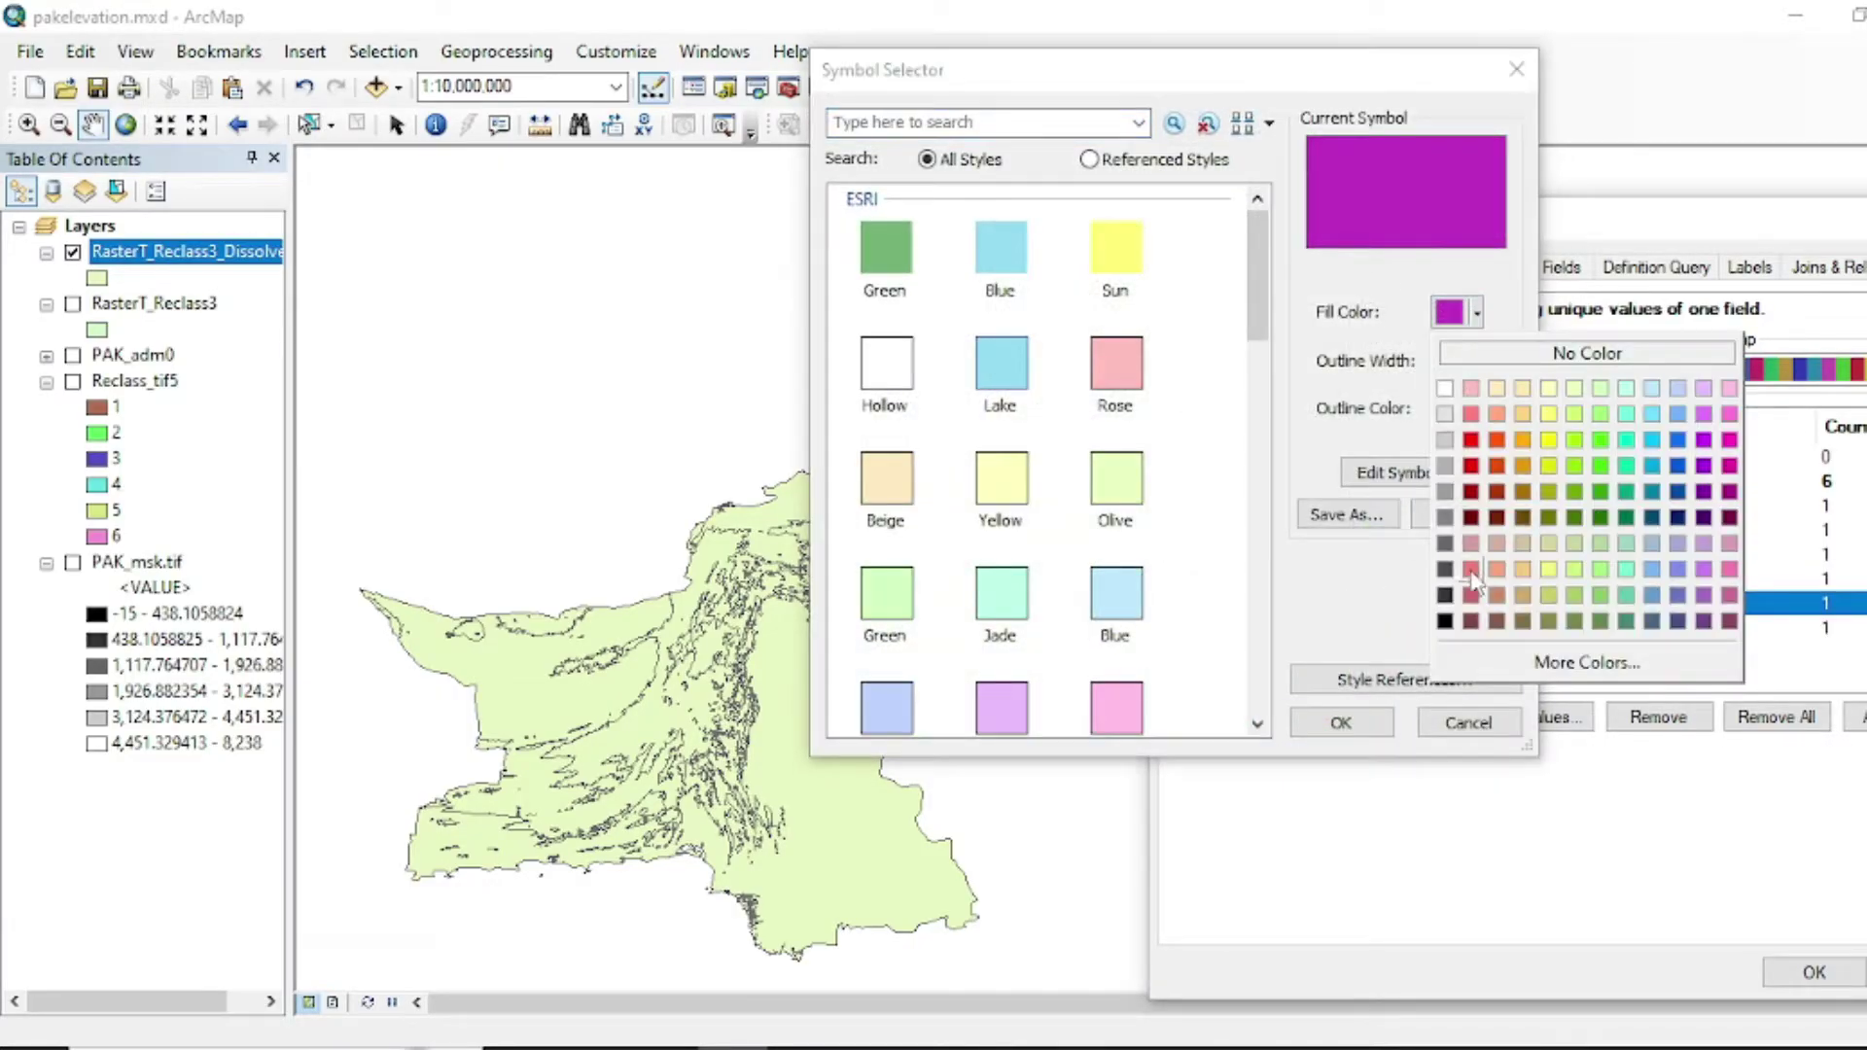
left_click(1581, 418)
left_click(1476, 312)
left_click(1341, 723)
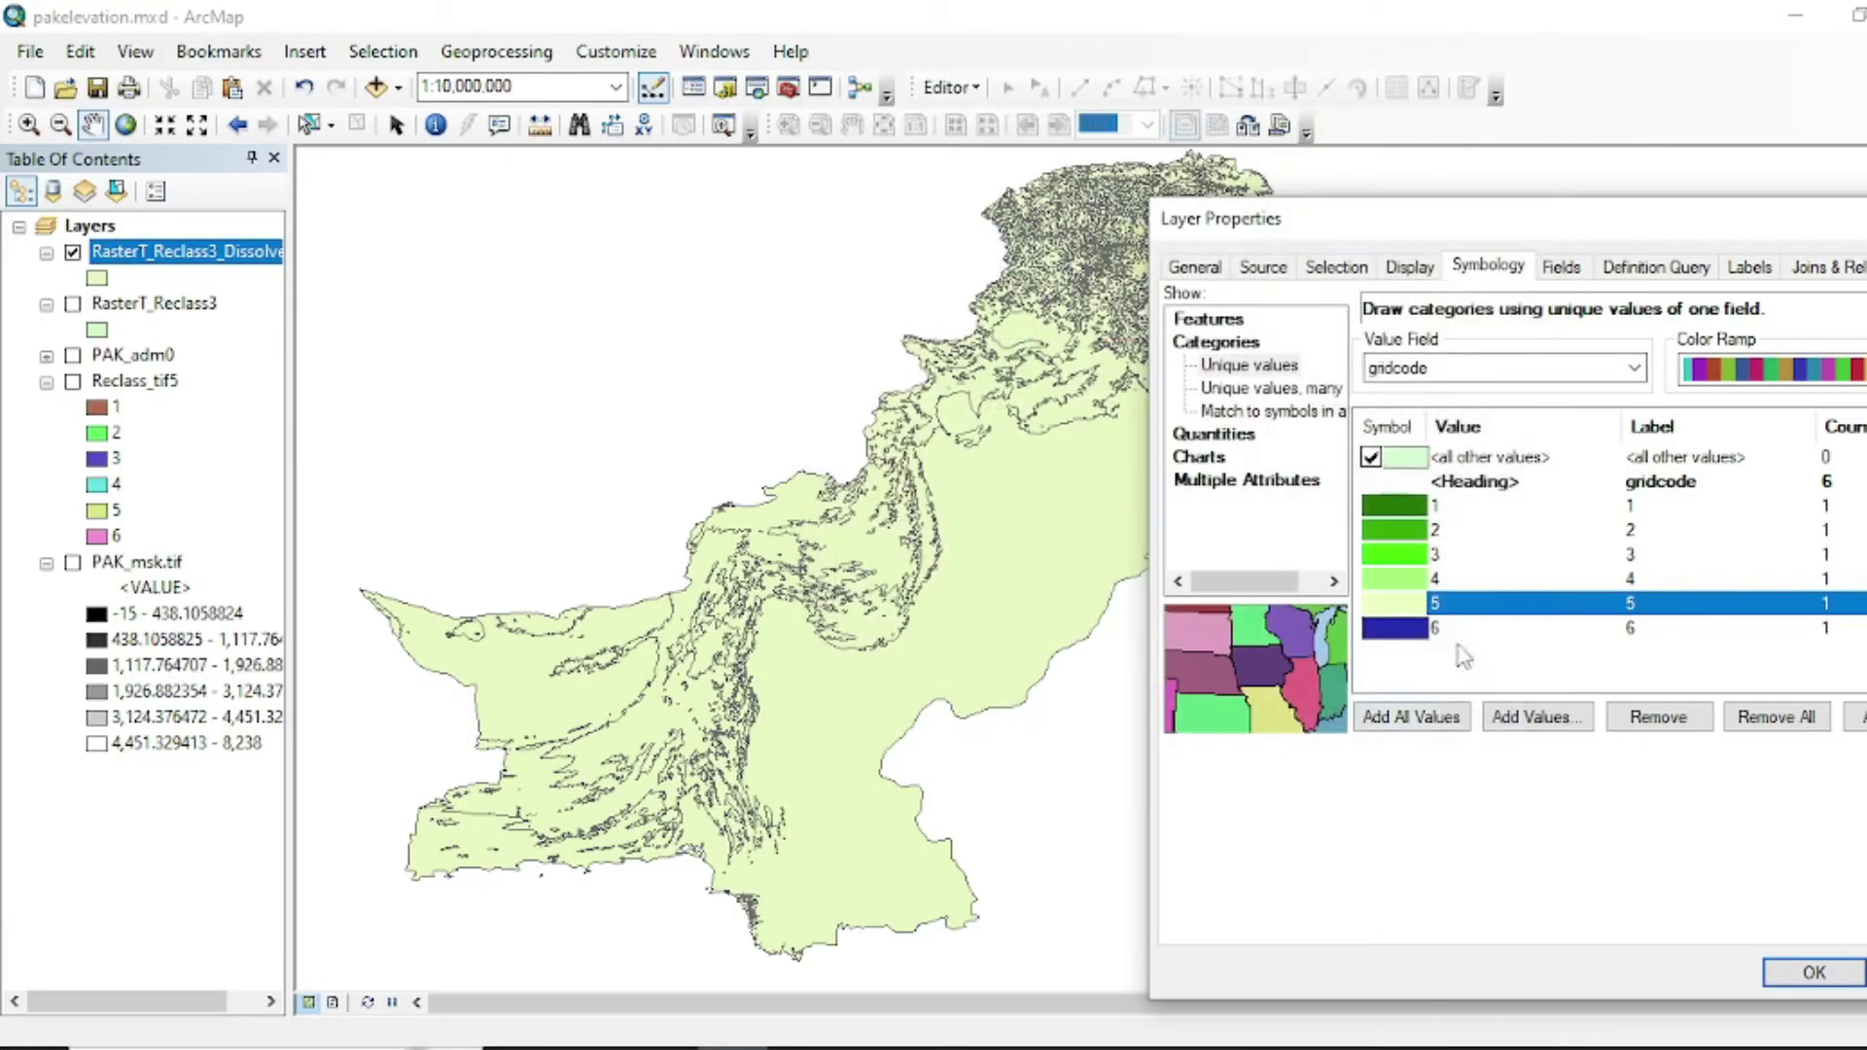
Give the gridcode 6 class a white fill and apply the unique-values symbology to the dissolved layer.
double_click(1384, 629)
left_click(1477, 312)
left_click(1445, 388)
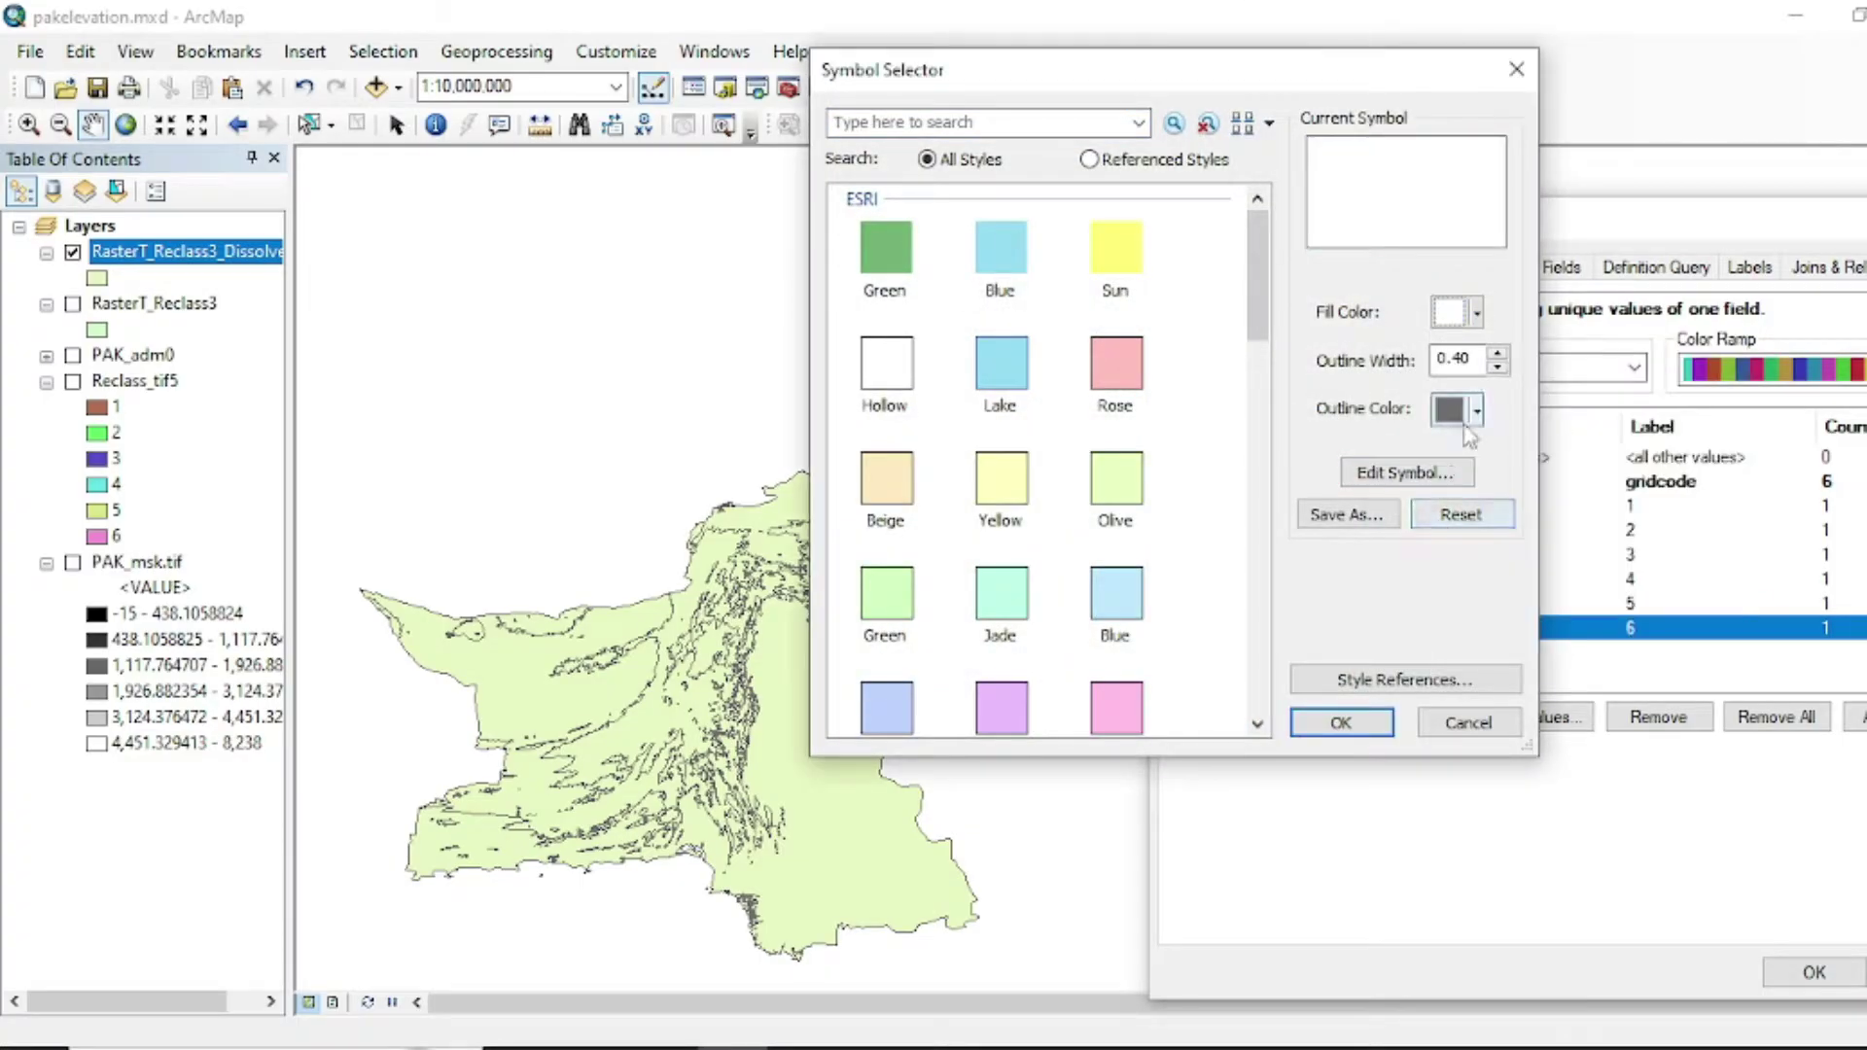
left_click(1341, 723)
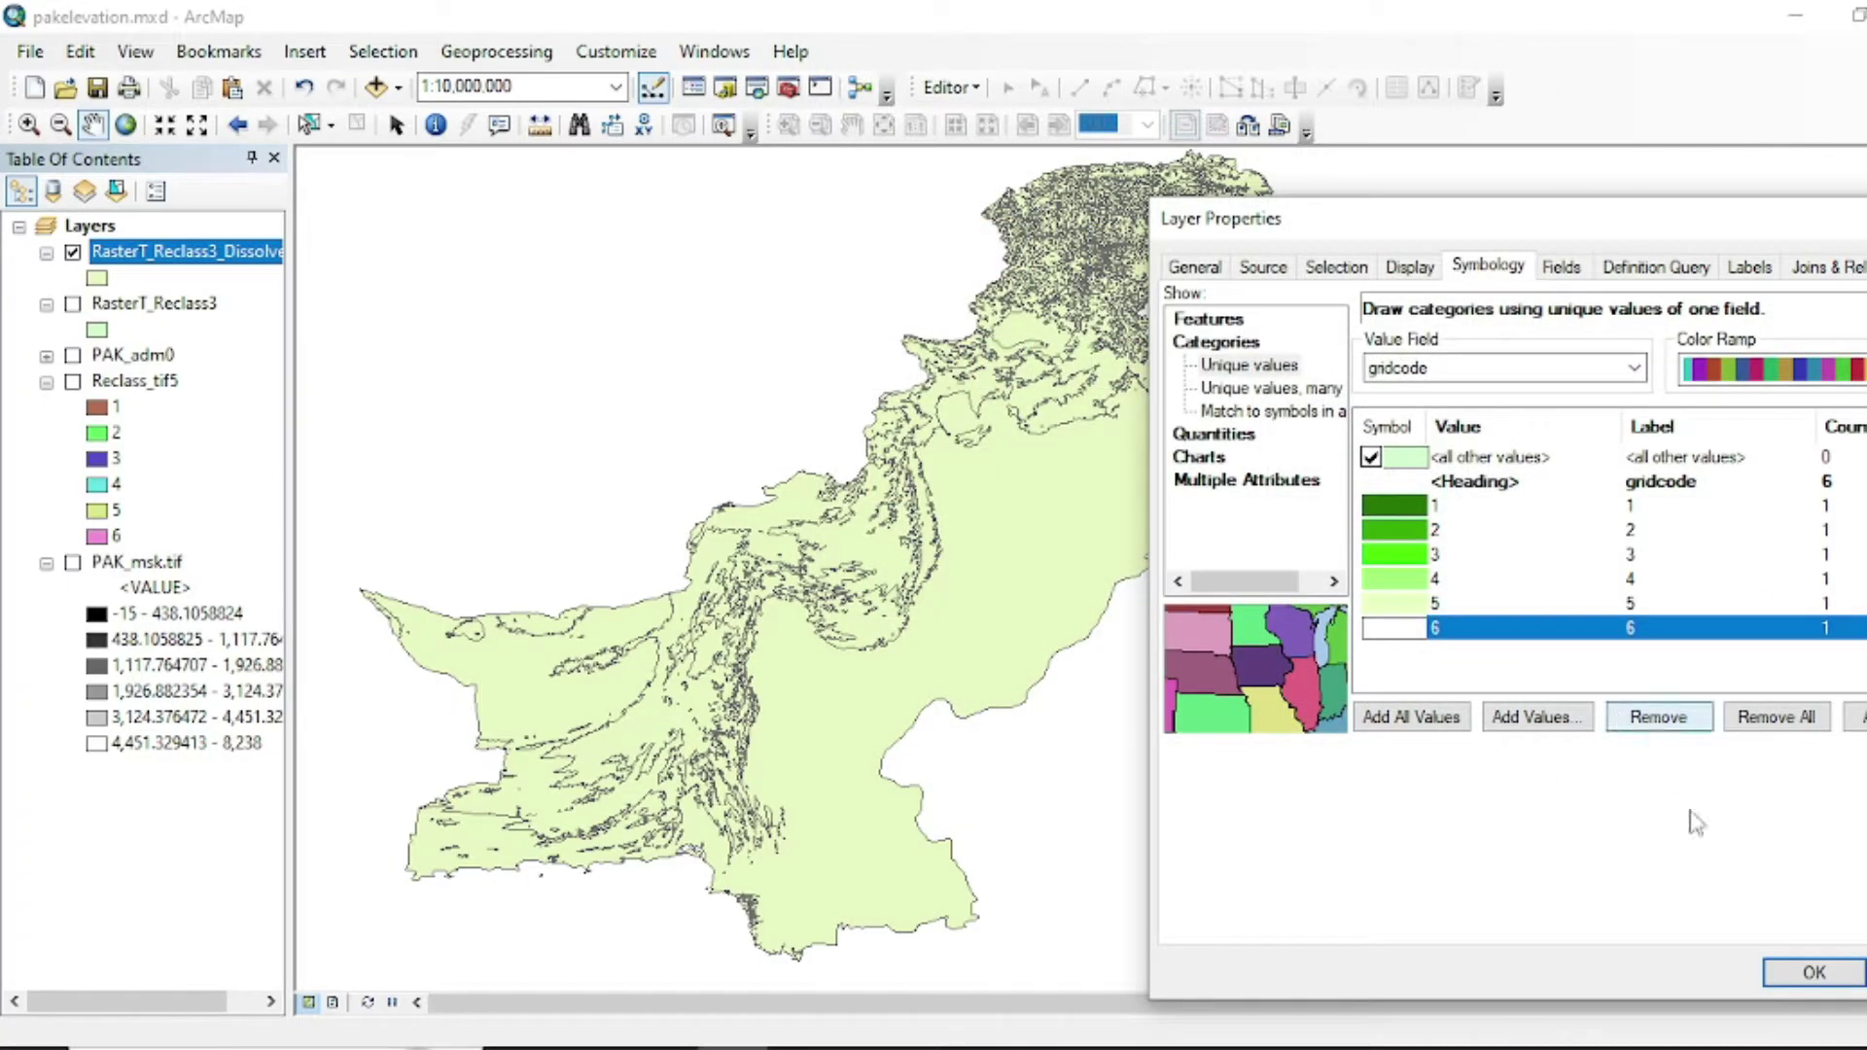
left_click(1845, 985)
scroll(937, 552, "down", 1)
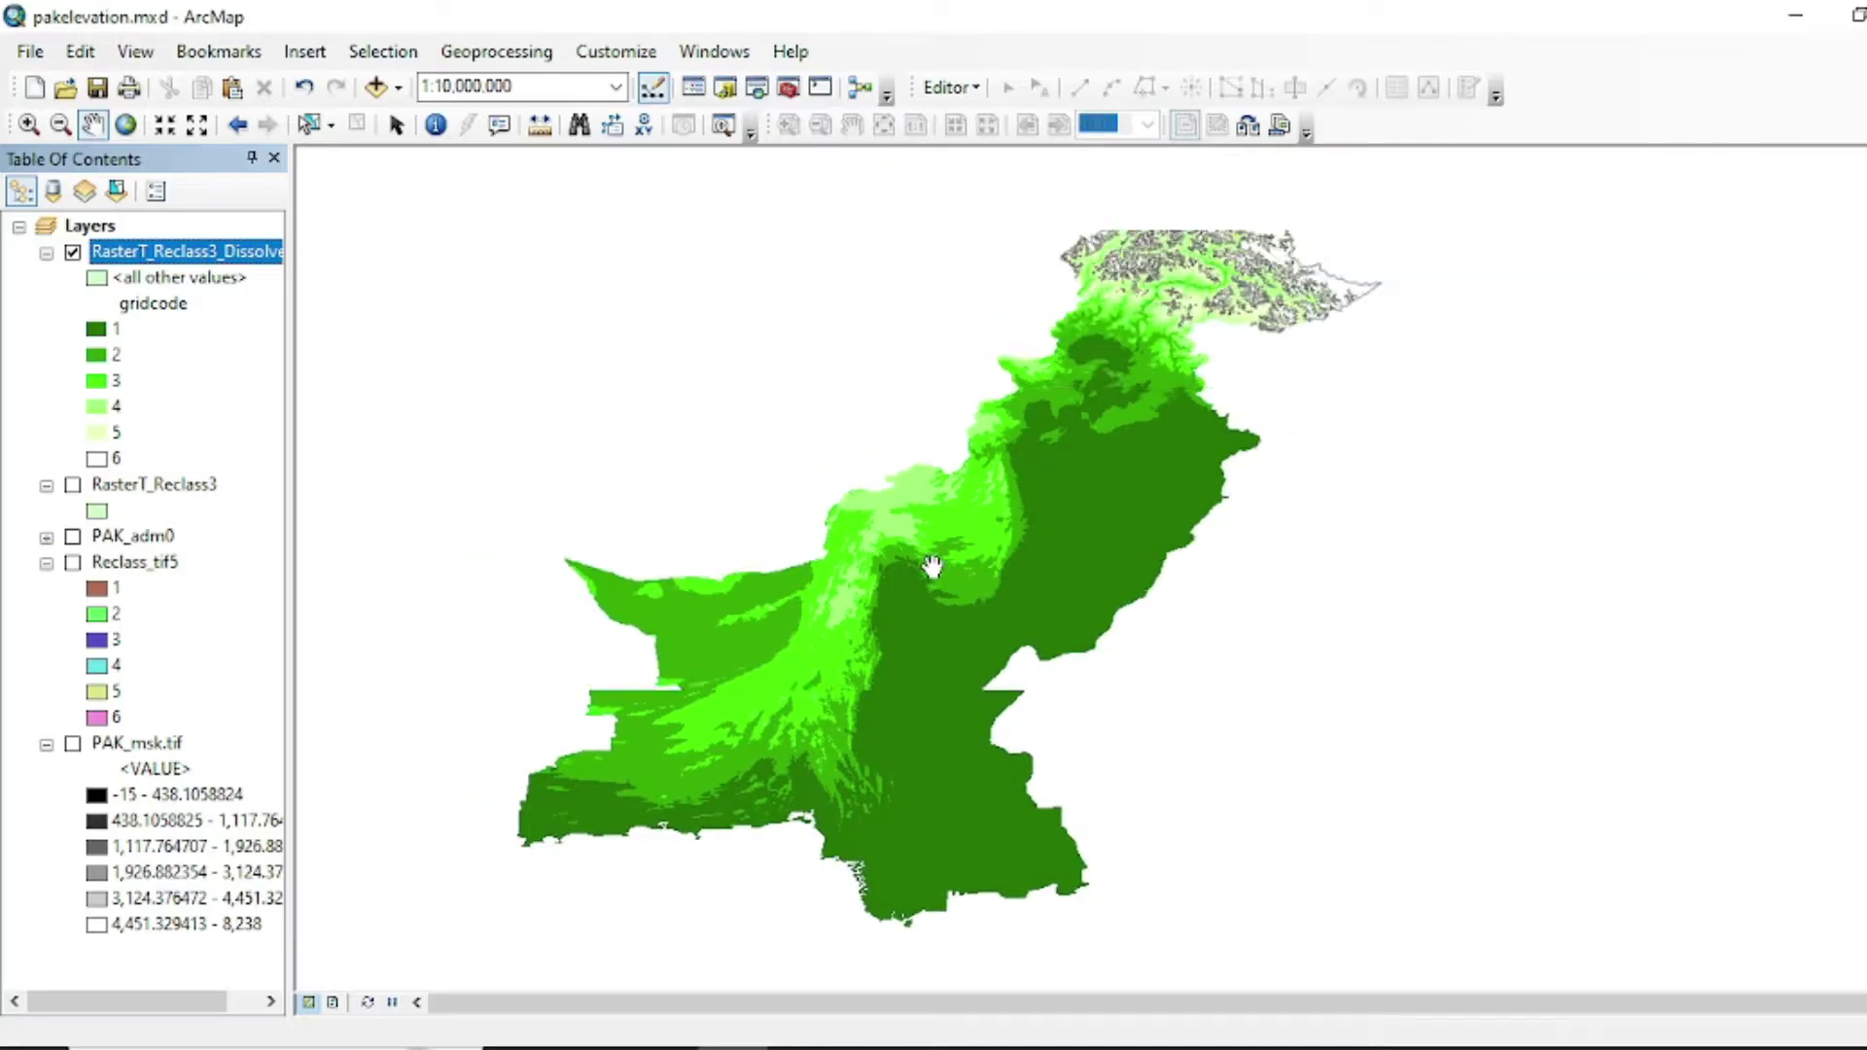
scroll(936, 552, "up", 1)
Change the outline colour of the dissolved layer's gridcode 6 symbol to pale green and apply it.
right_click(170, 251)
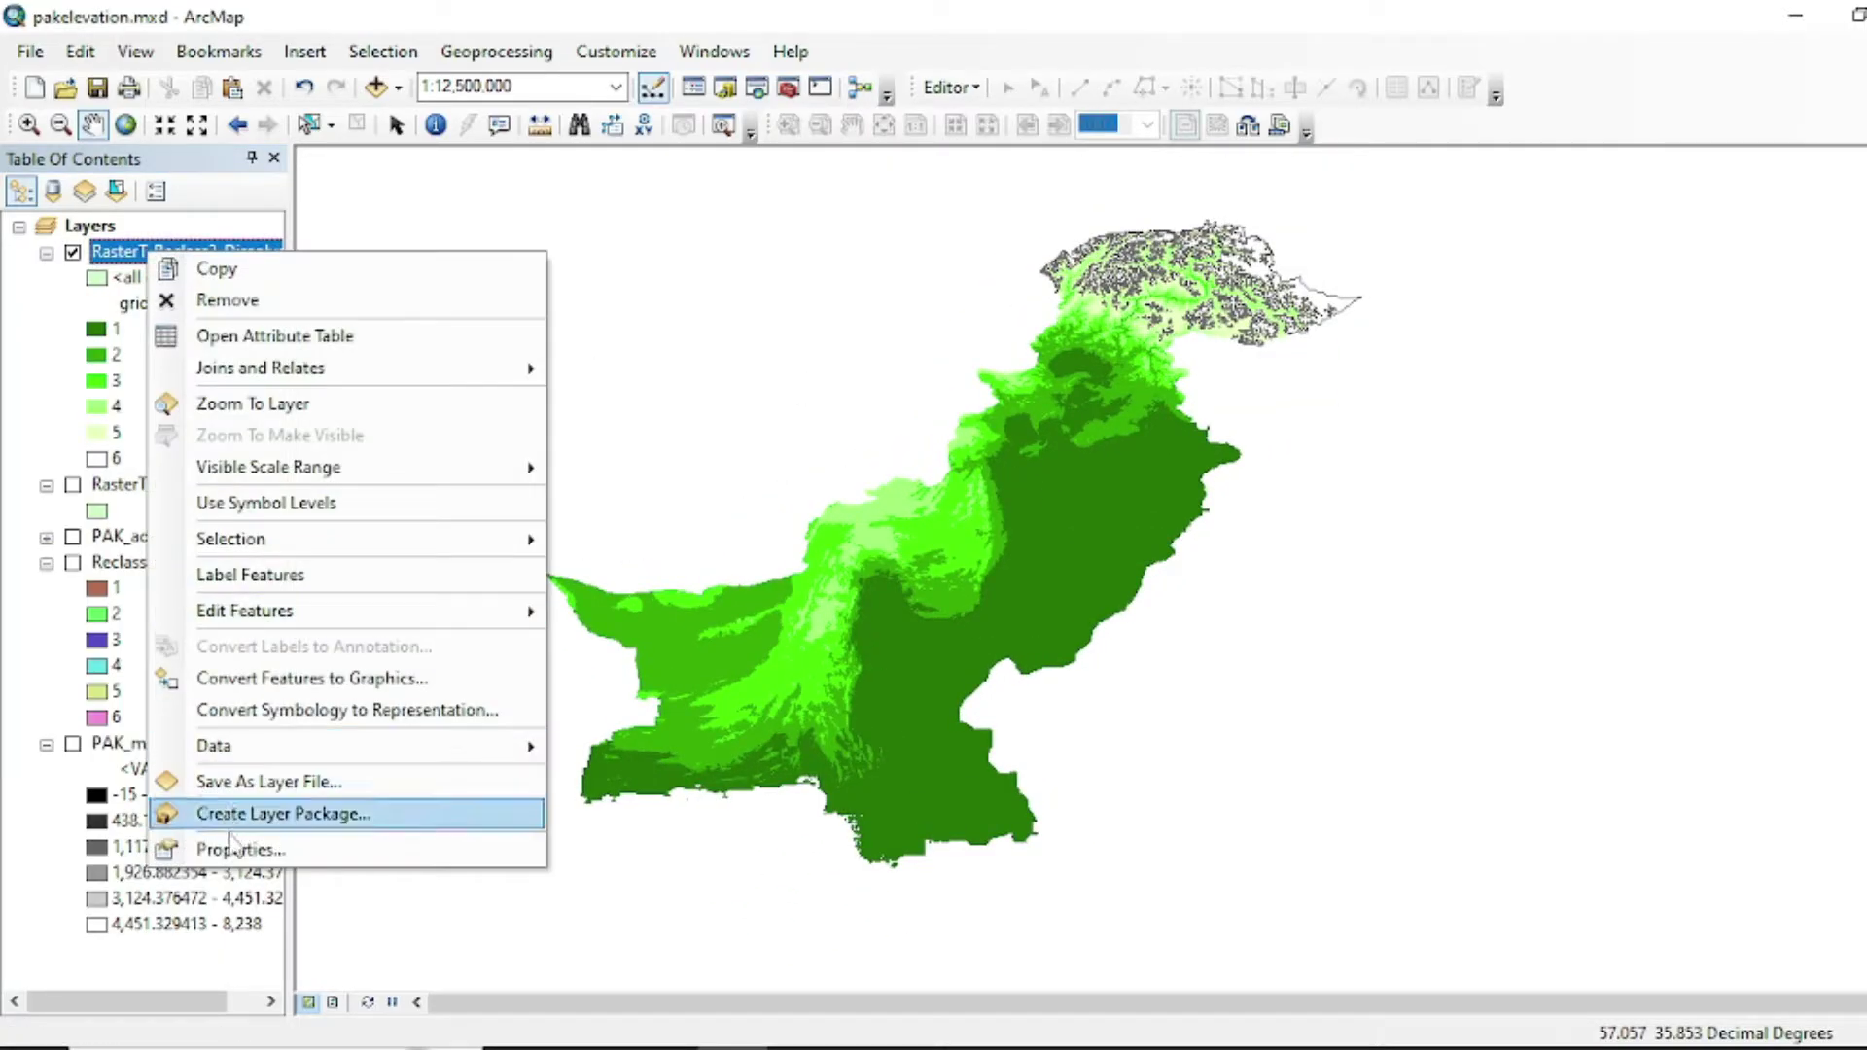
left_click(253, 814)
double_click(748, 600)
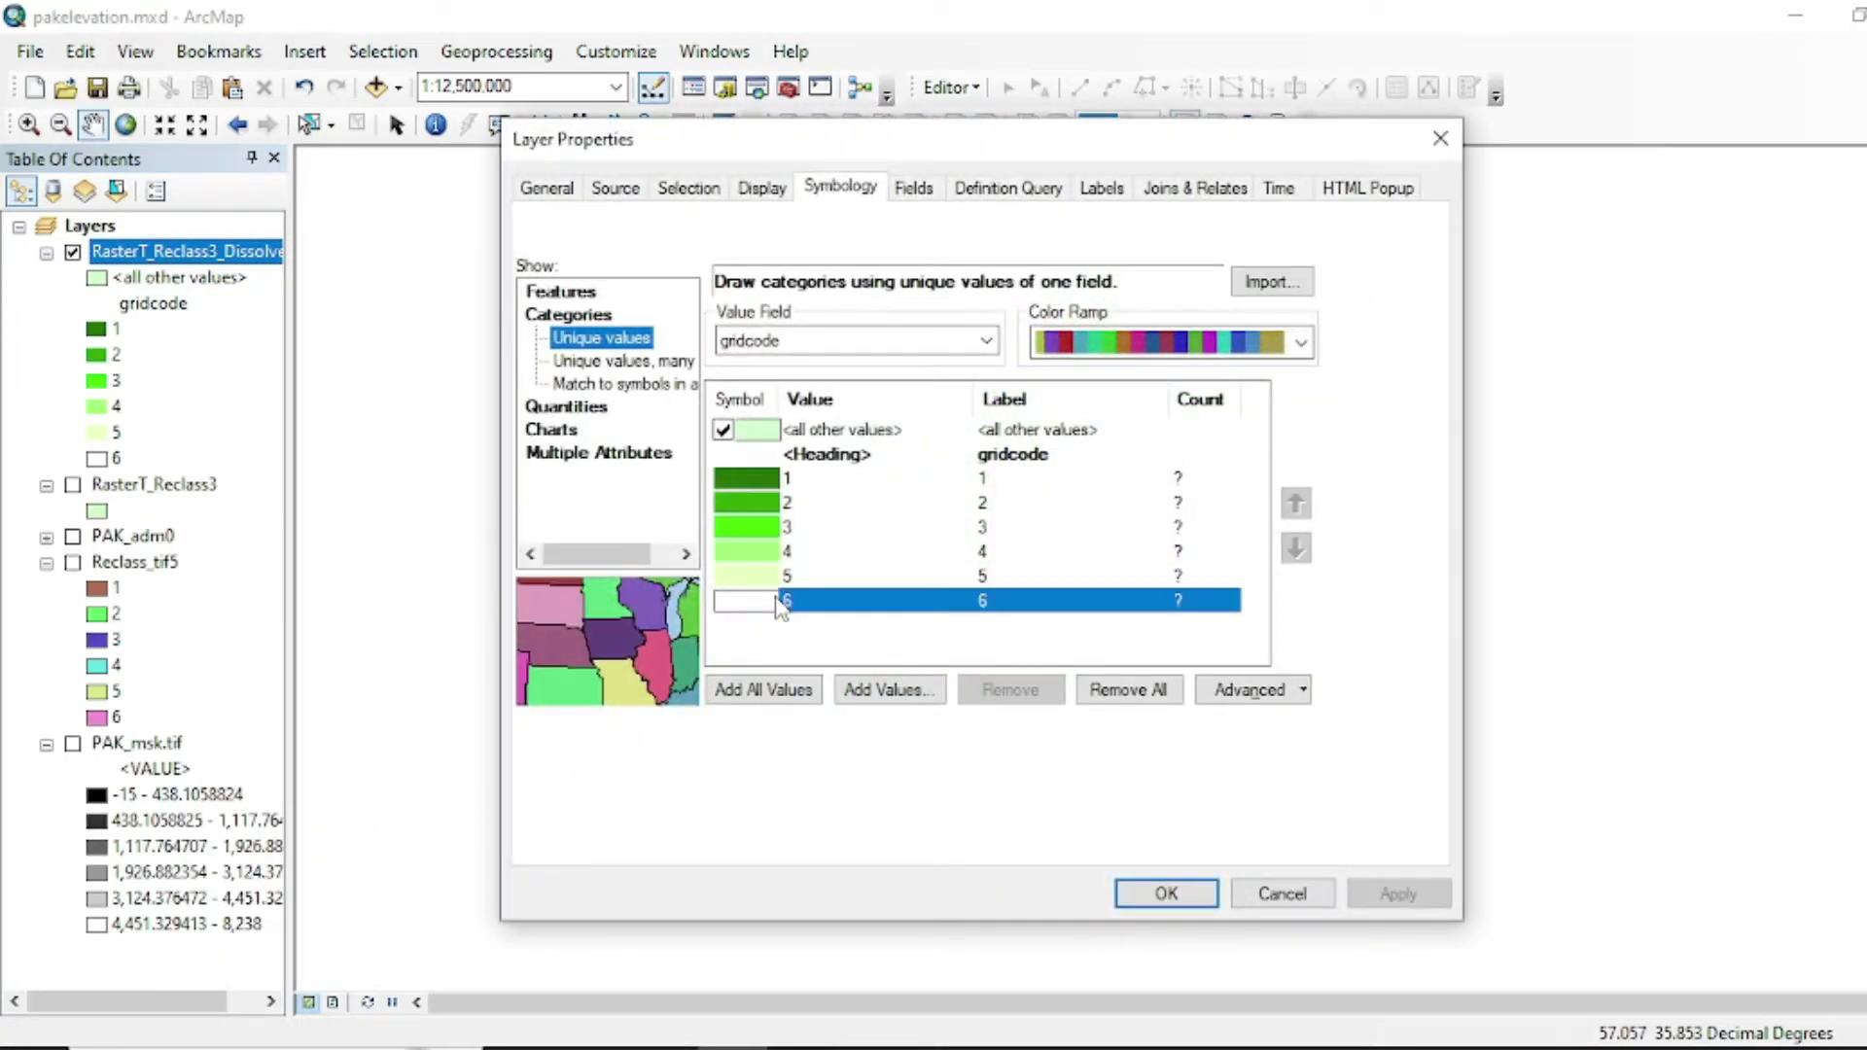
left_click(1469, 409)
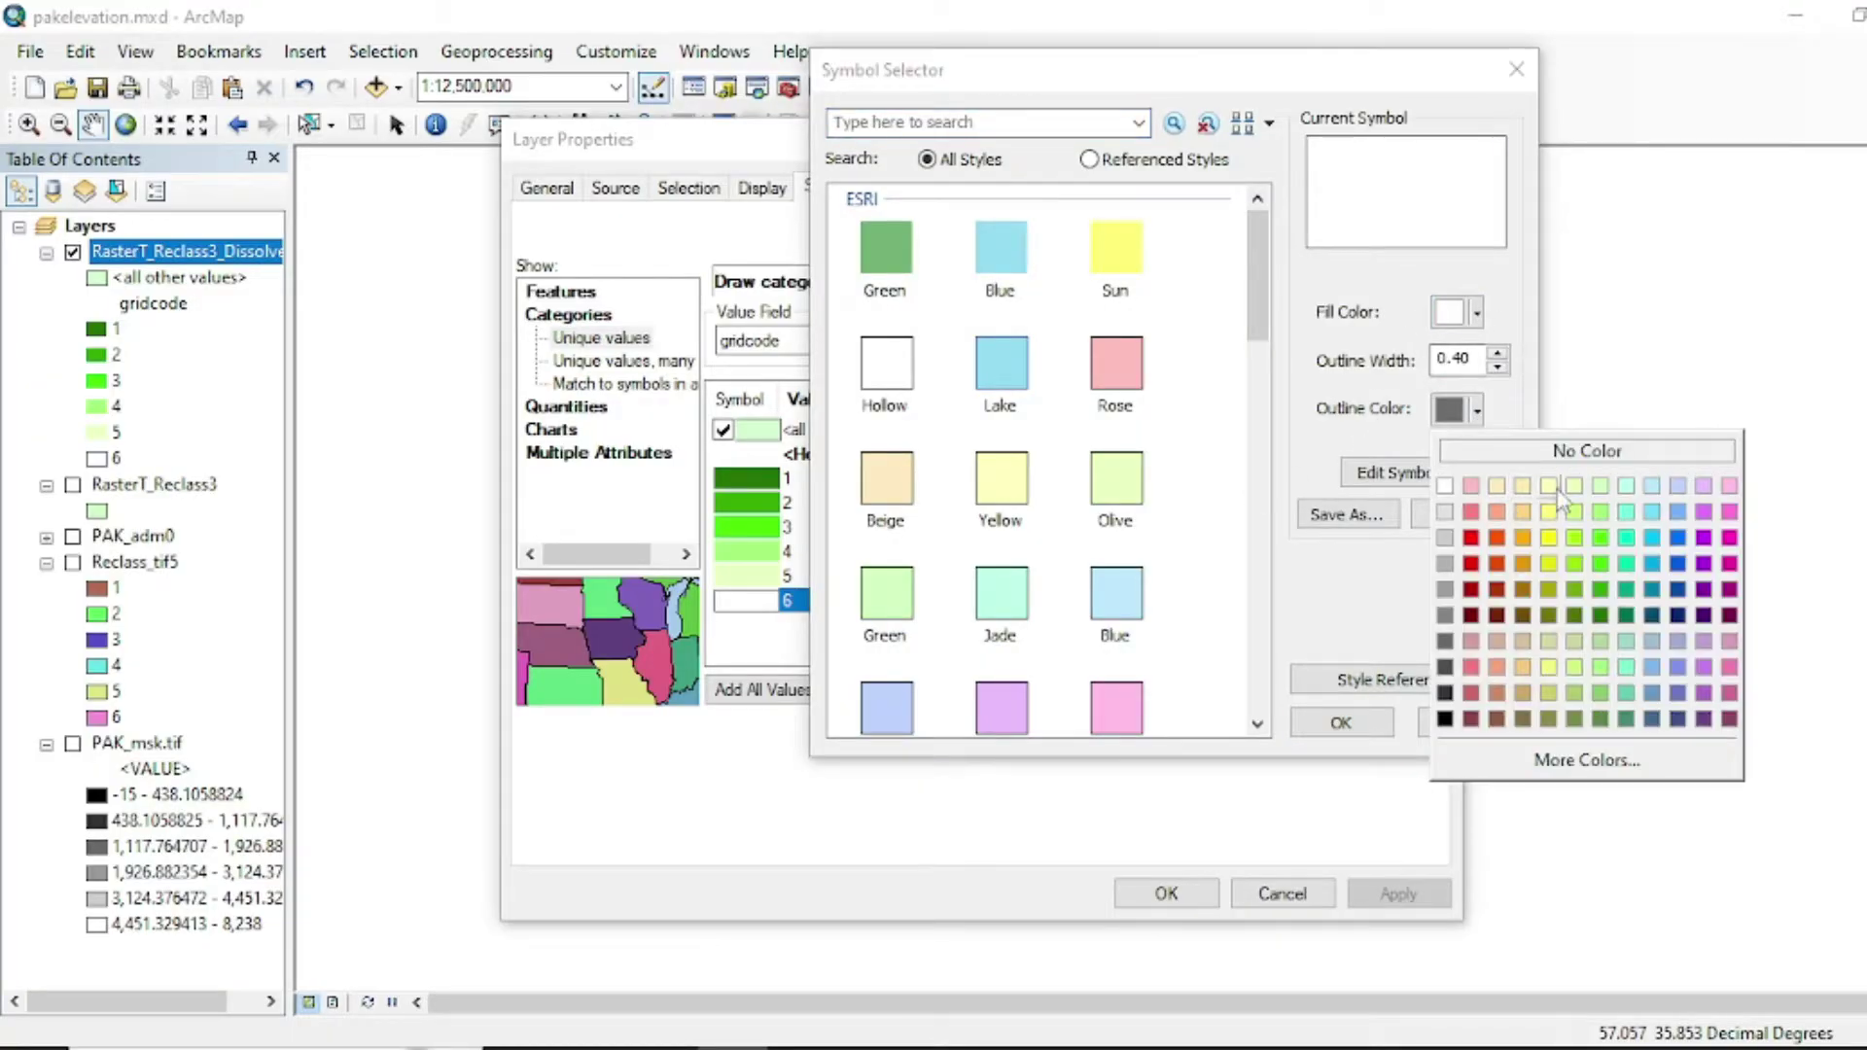
left_click(1599, 492)
left_click(1341, 723)
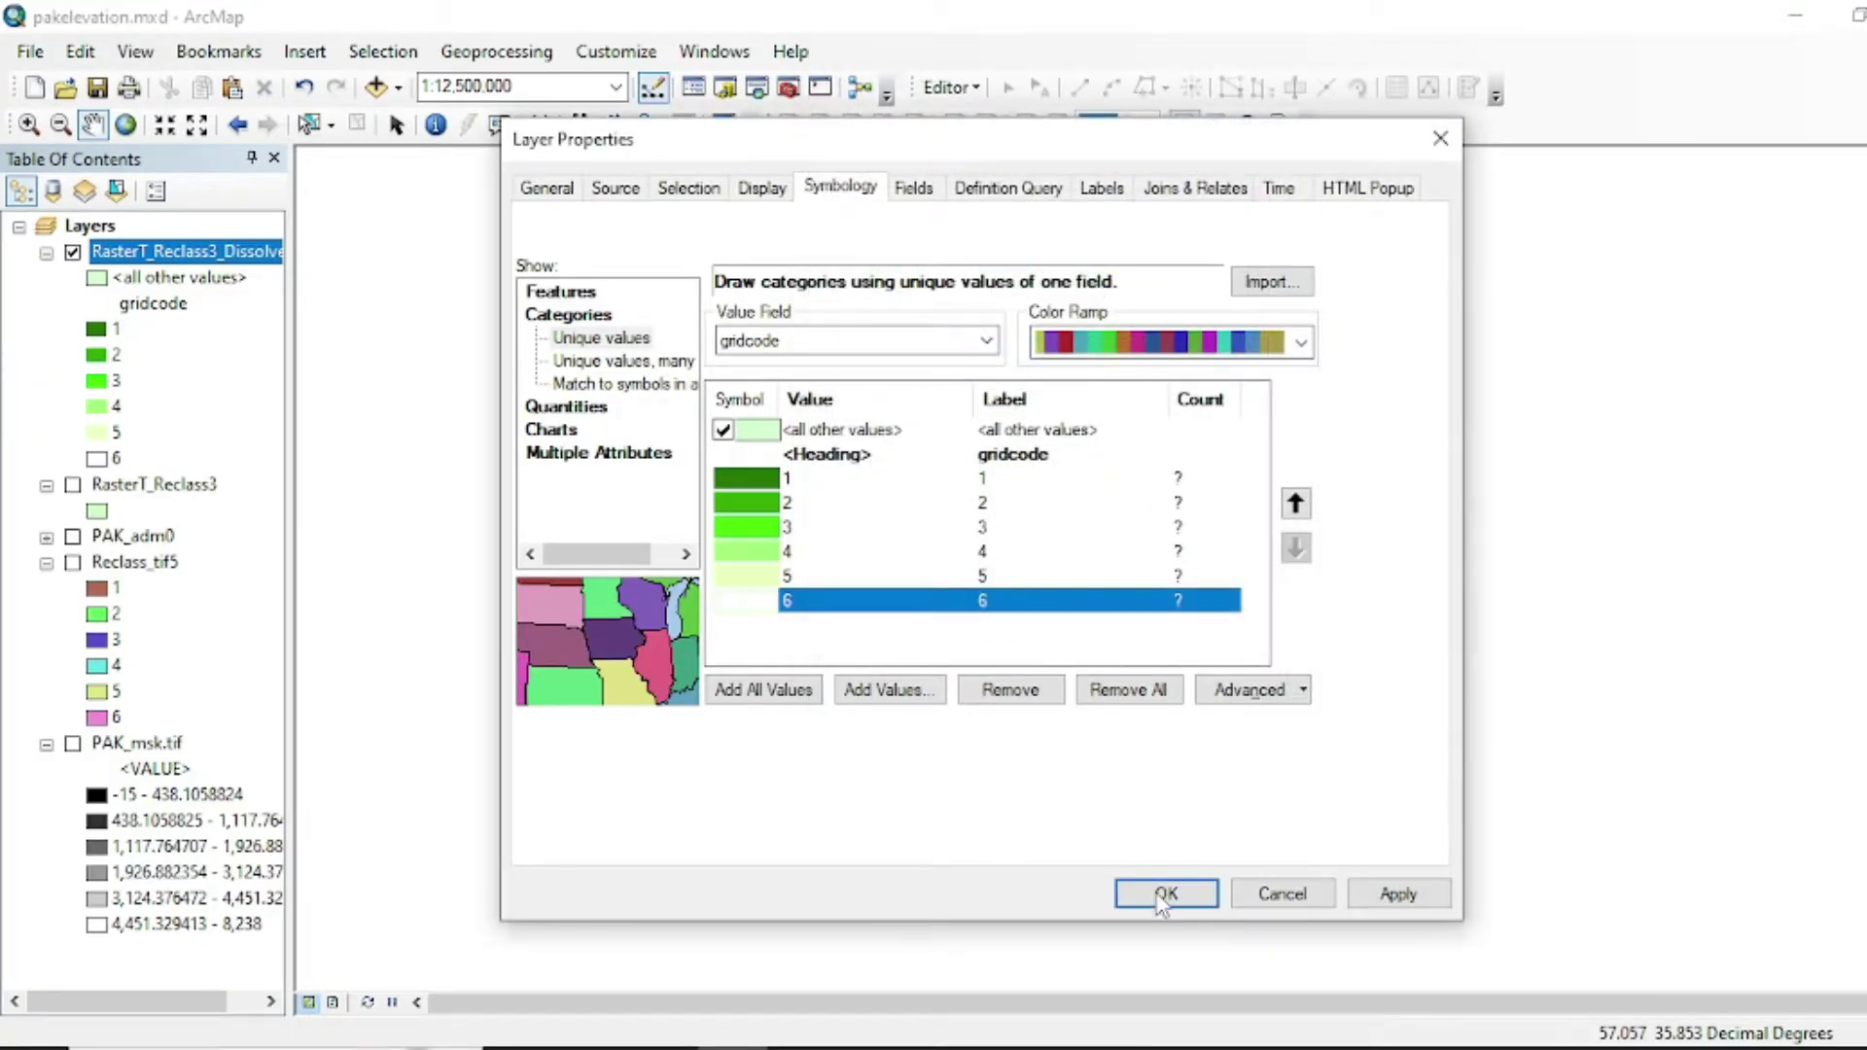
left_click(1167, 894)
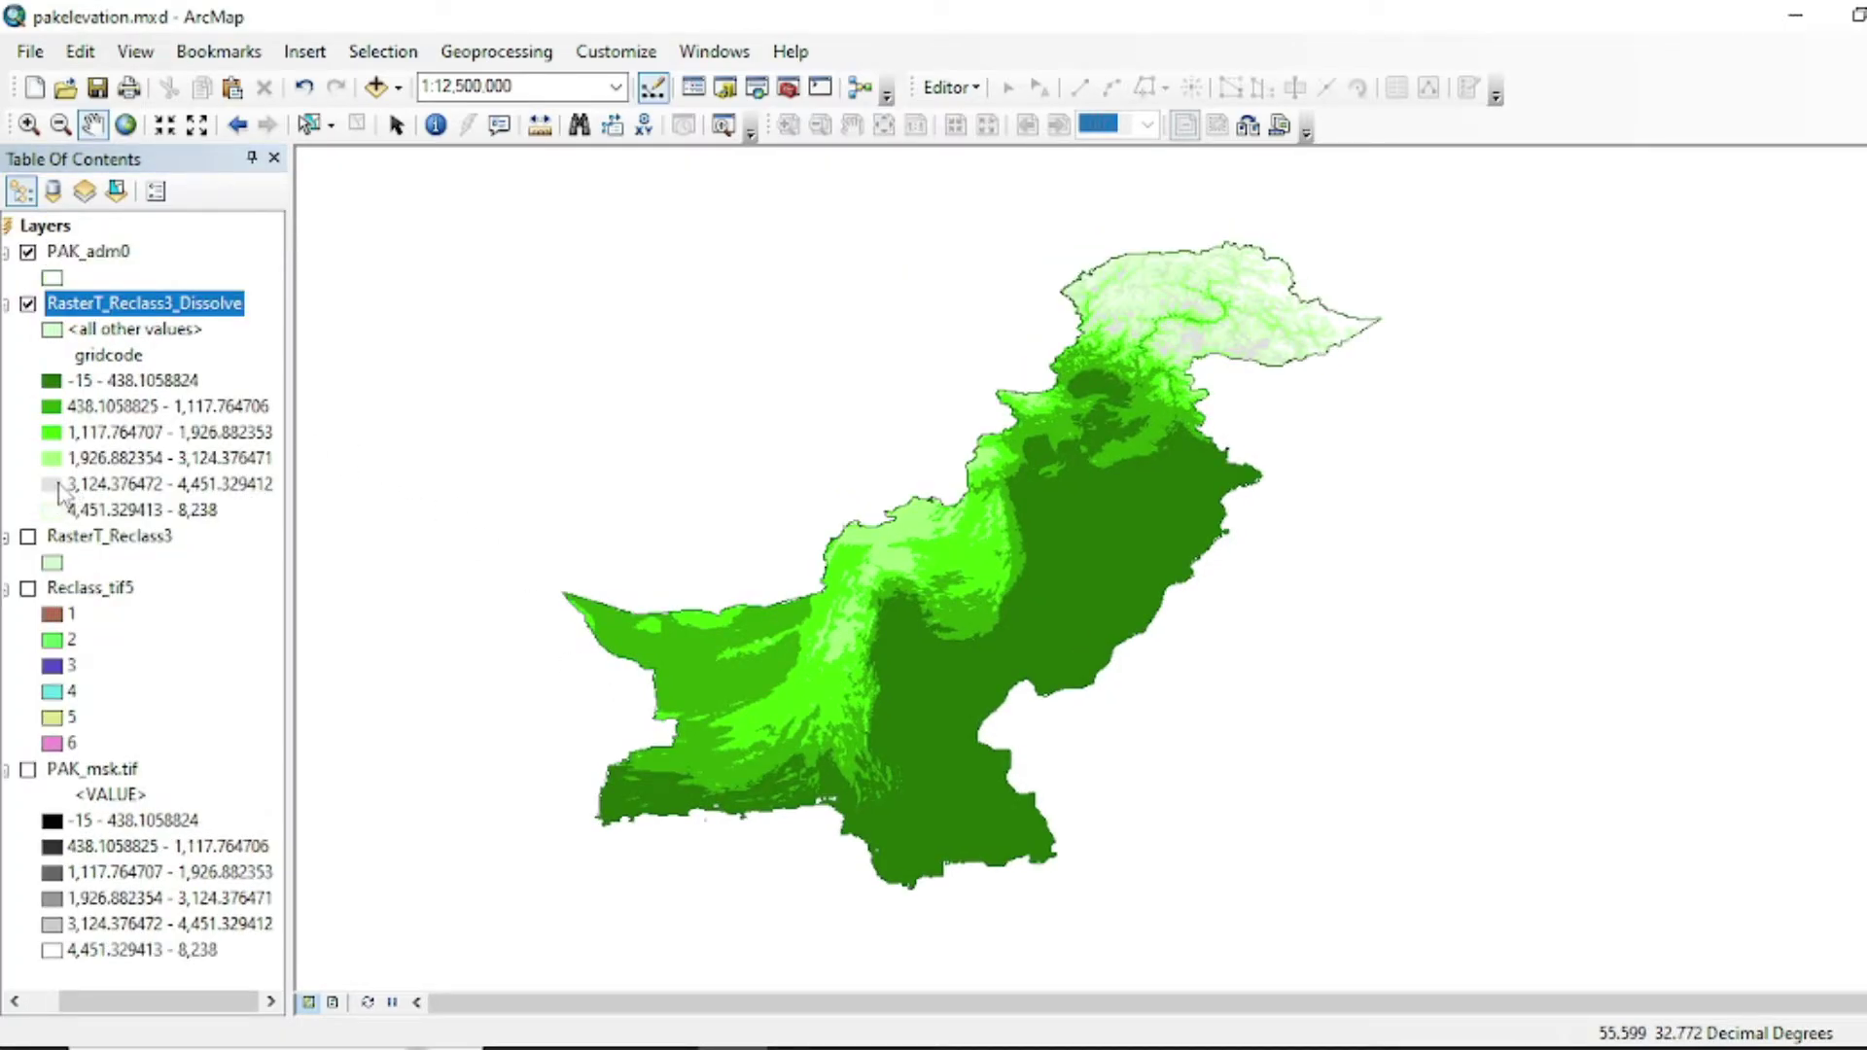
Shorten the label of the first elevation class in the dissolved layer's legend to -15 - 438.
left_click(131, 510)
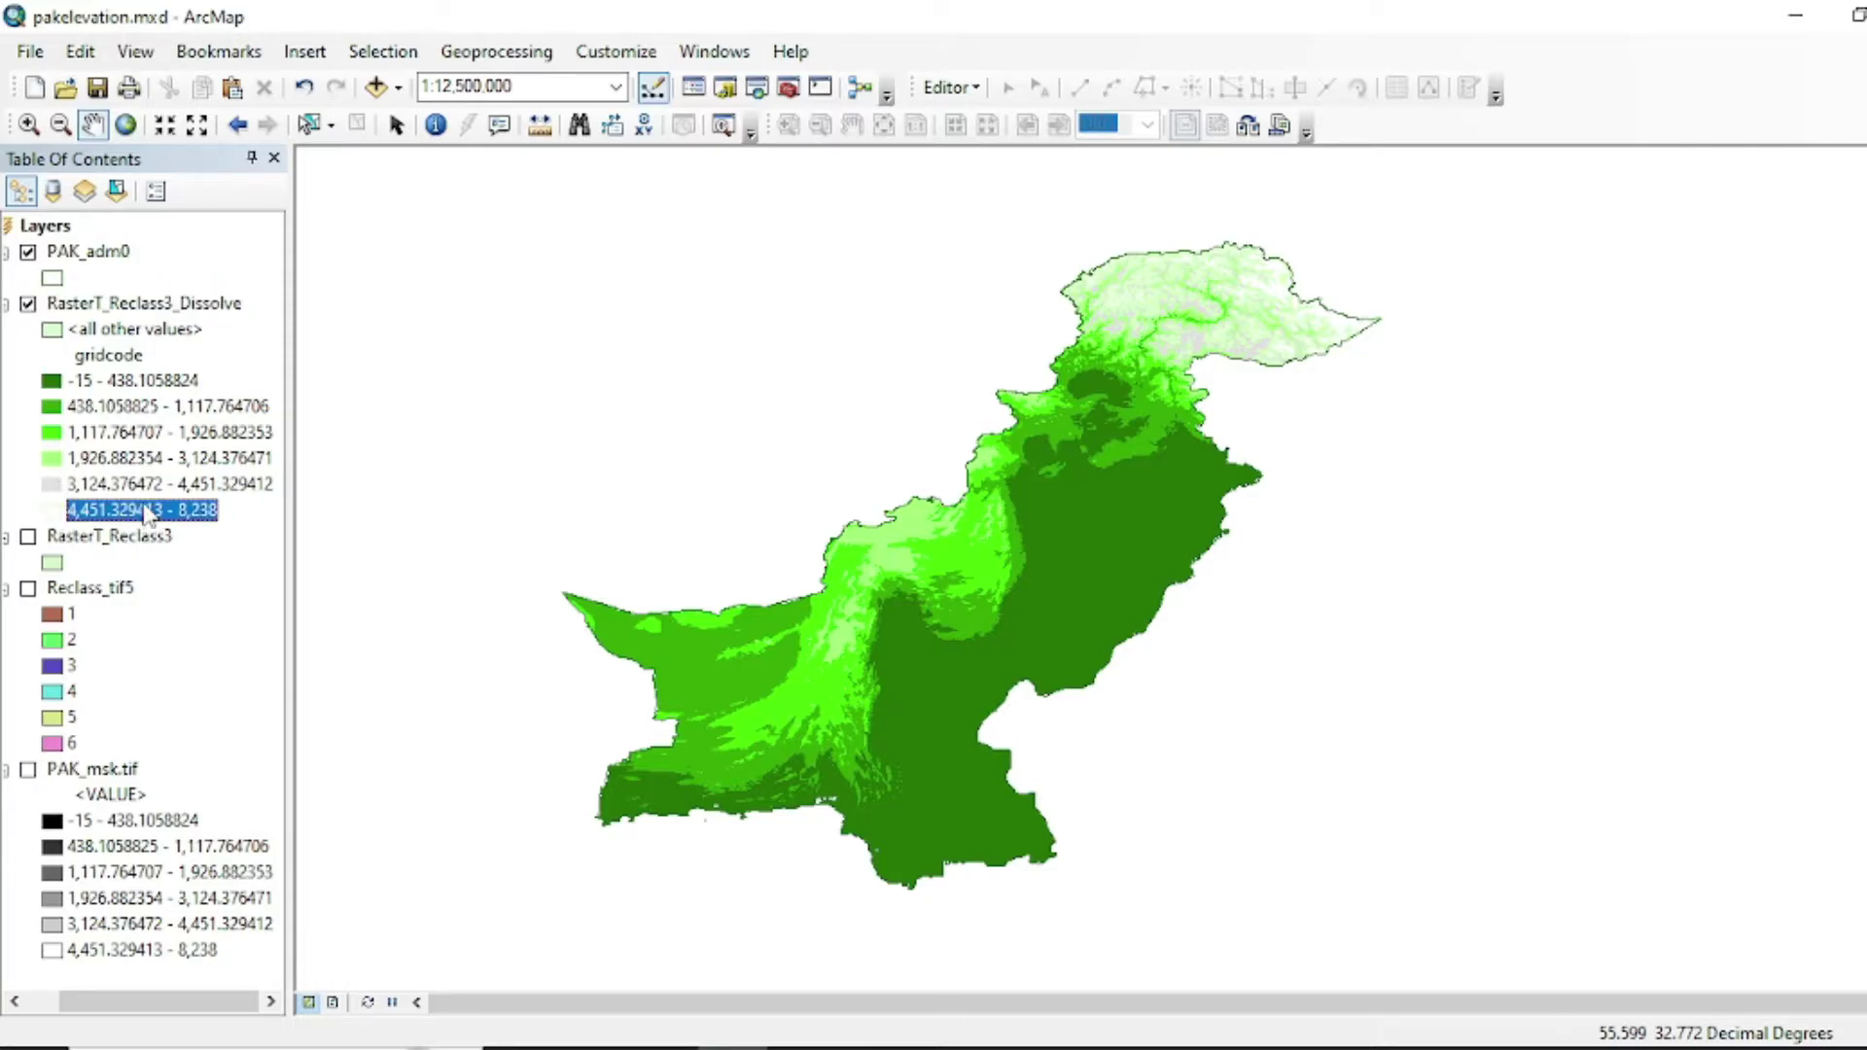
left_click(170, 385)
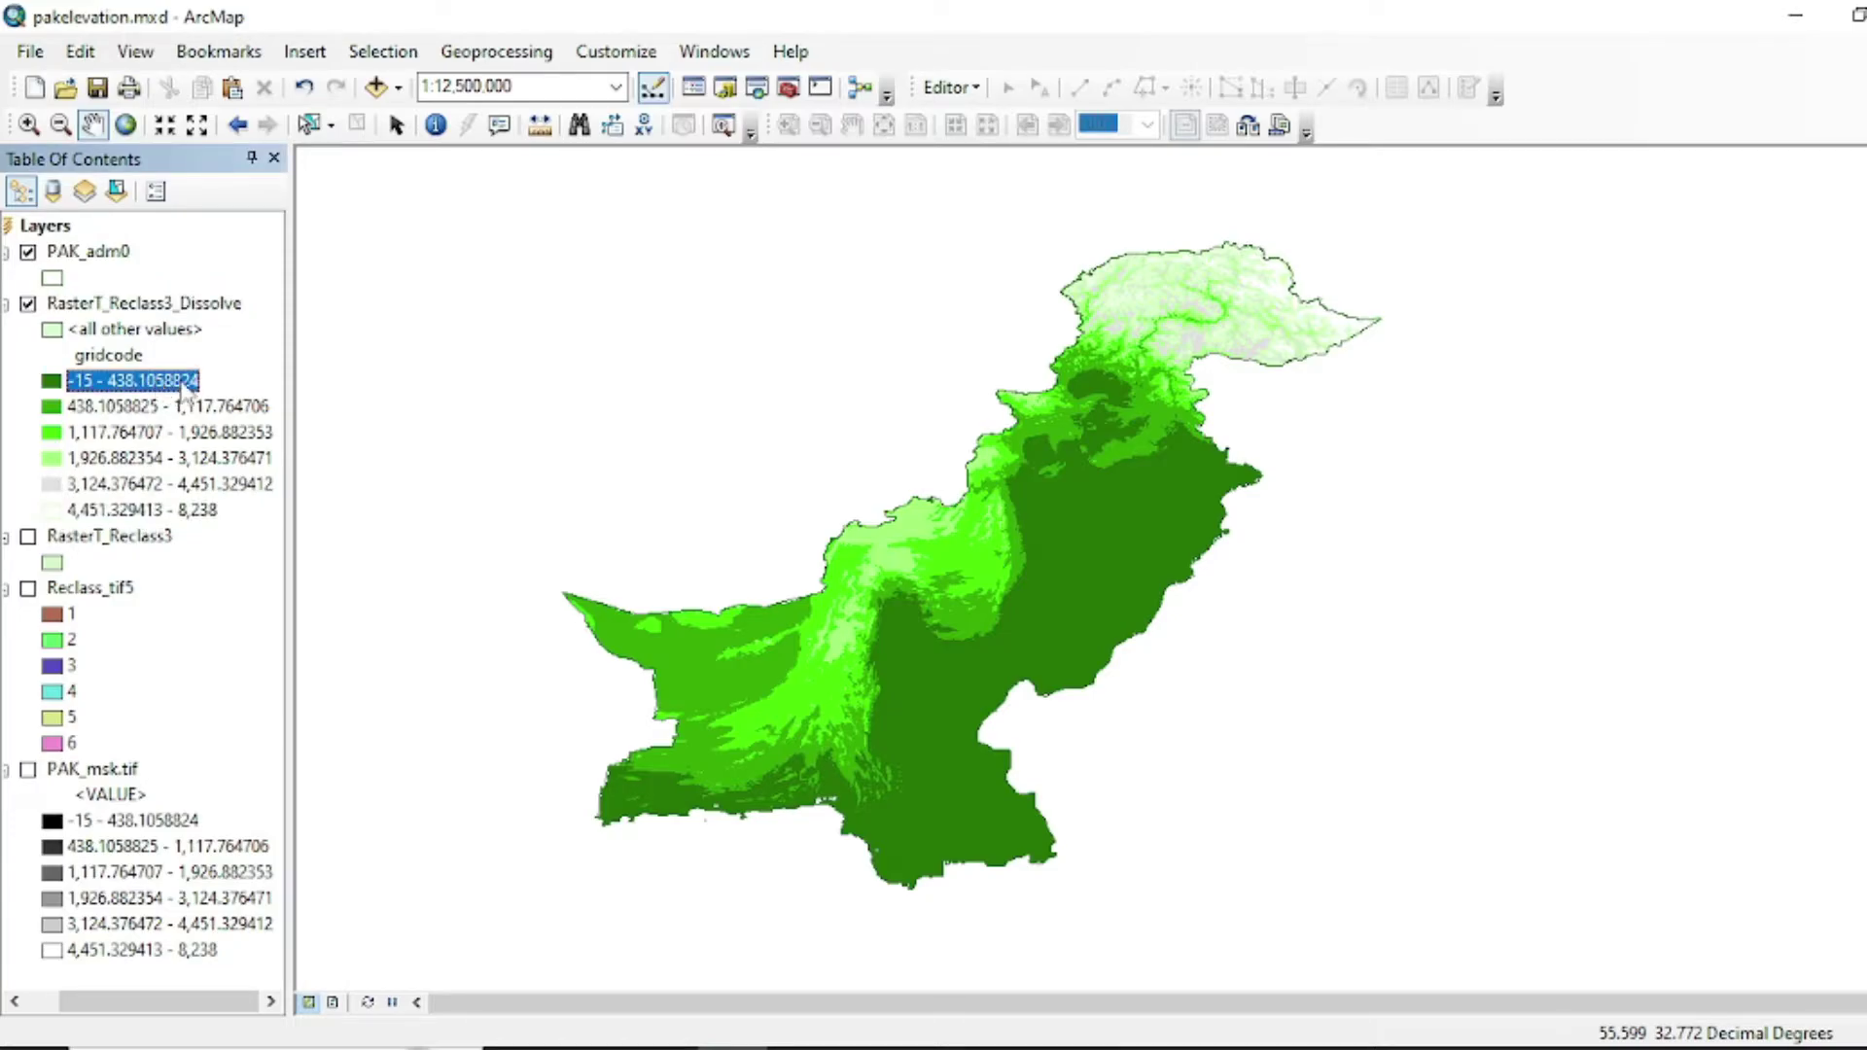
left_click(188, 389)
left_click(214, 380)
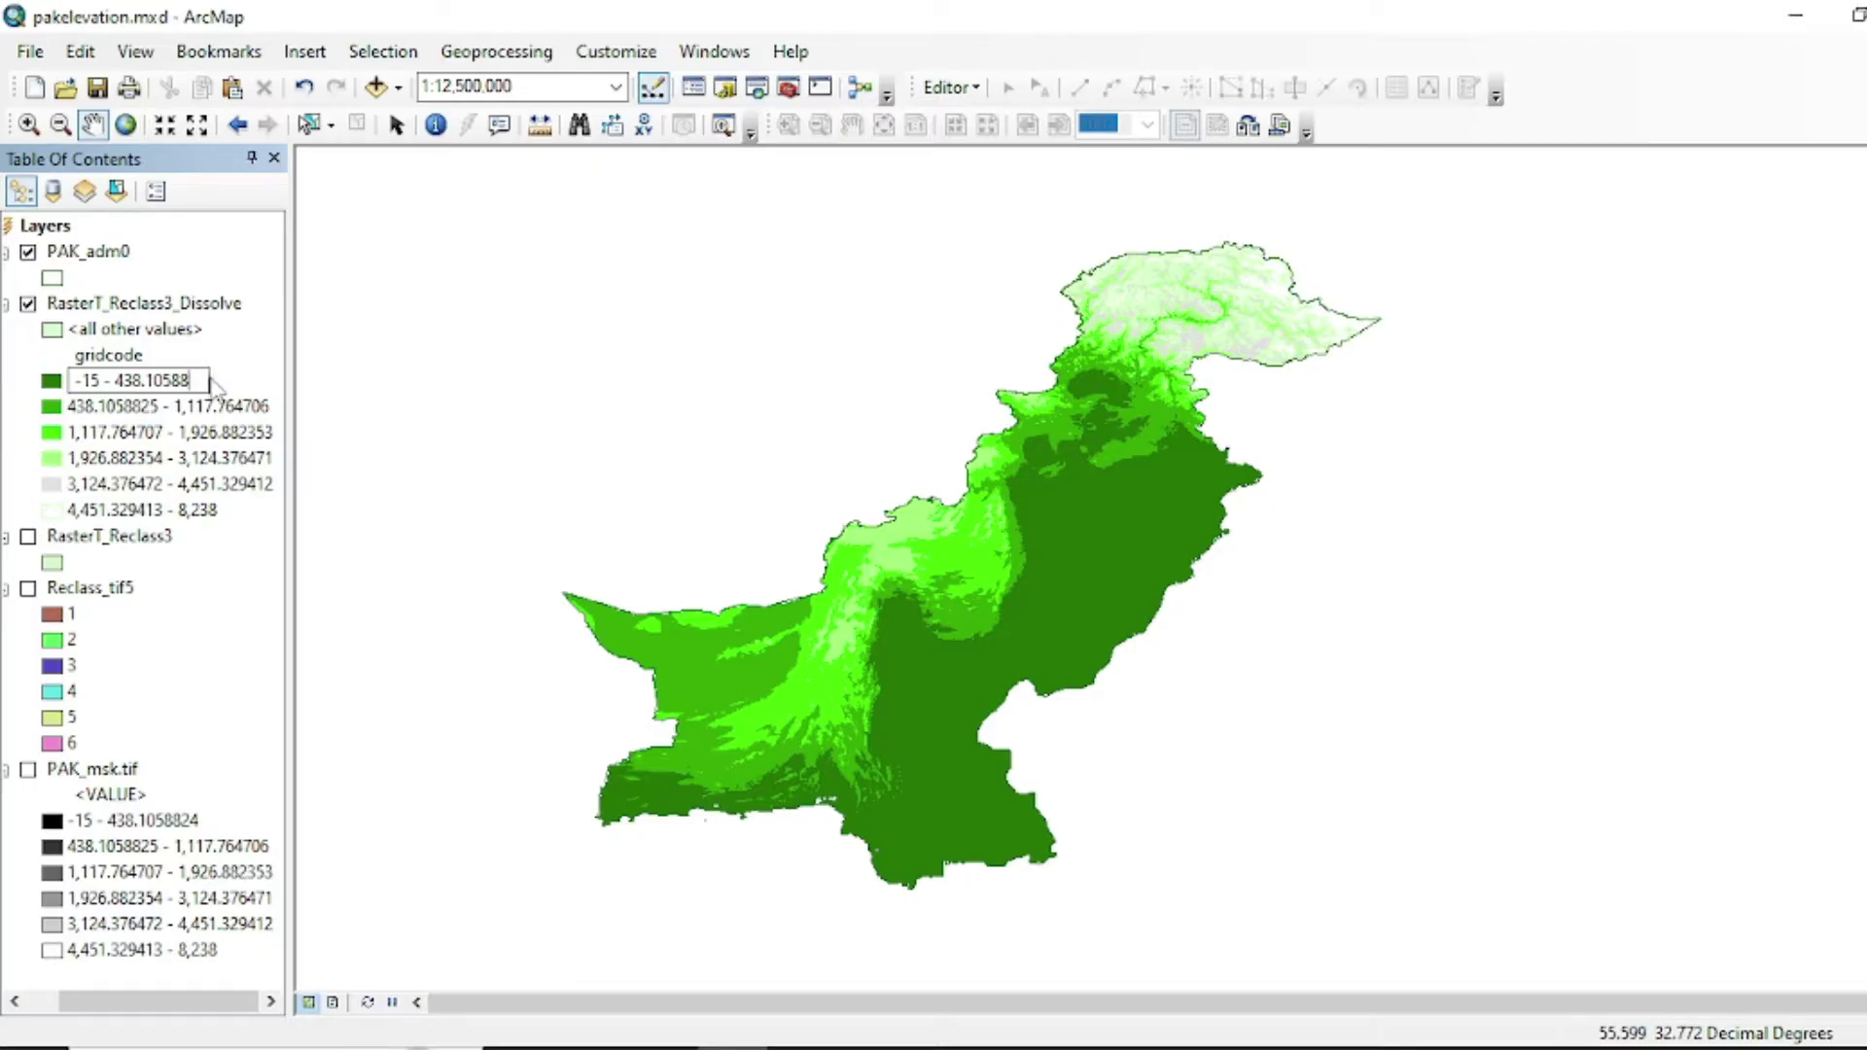
key("BackSpace")
key("BackSpace")
key("BackSpace")
key("BackSpace")
key("BackSpace")
key("BackSpace")
key("BackSpace")
key("BackSpace")
key("Return")
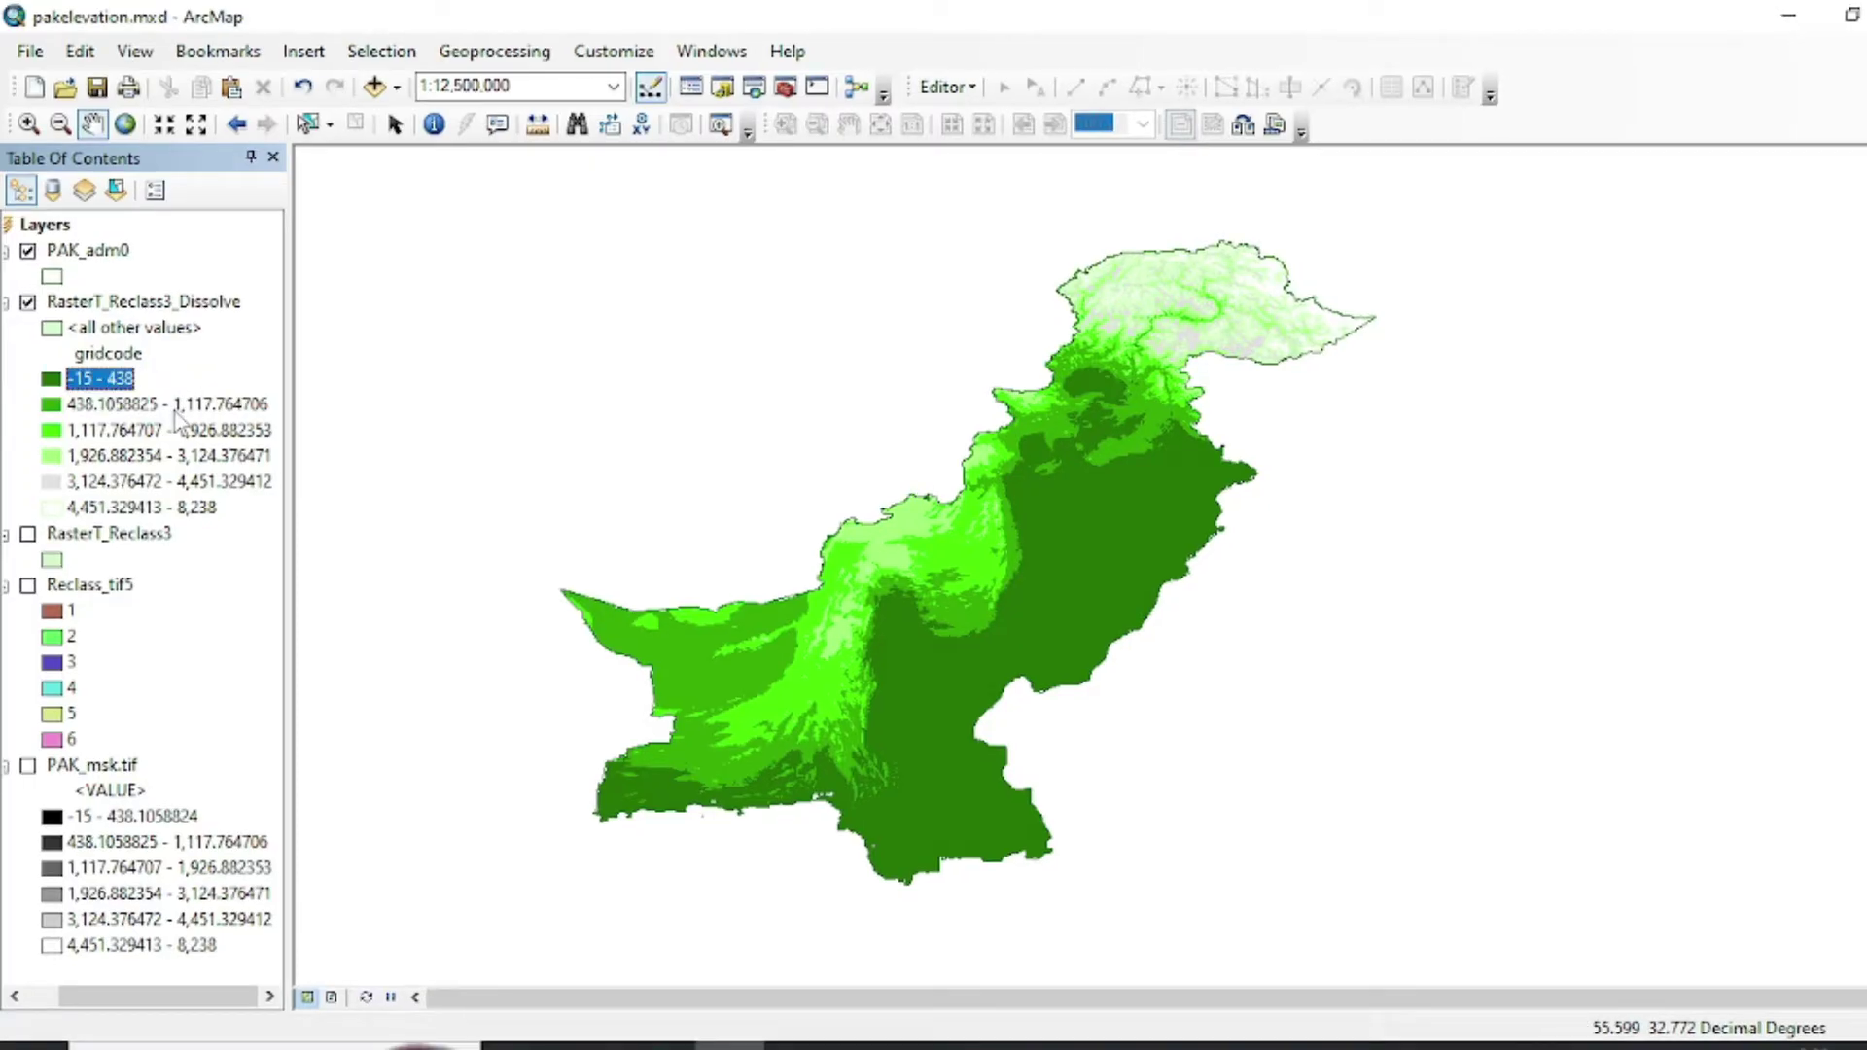
Shorten the label of the second elevation class in the dissolved layer's legend to 438- 1,117.
left_click(175, 406)
left_click(175, 407)
left_click(158, 405)
key("BackSpace")
key("BackSpace")
key("BackSpace")
key("BackSpace")
key("BackSpace")
key("BackSpace")
key("BackSpace")
key("BackSpace")
key("BackSpace")
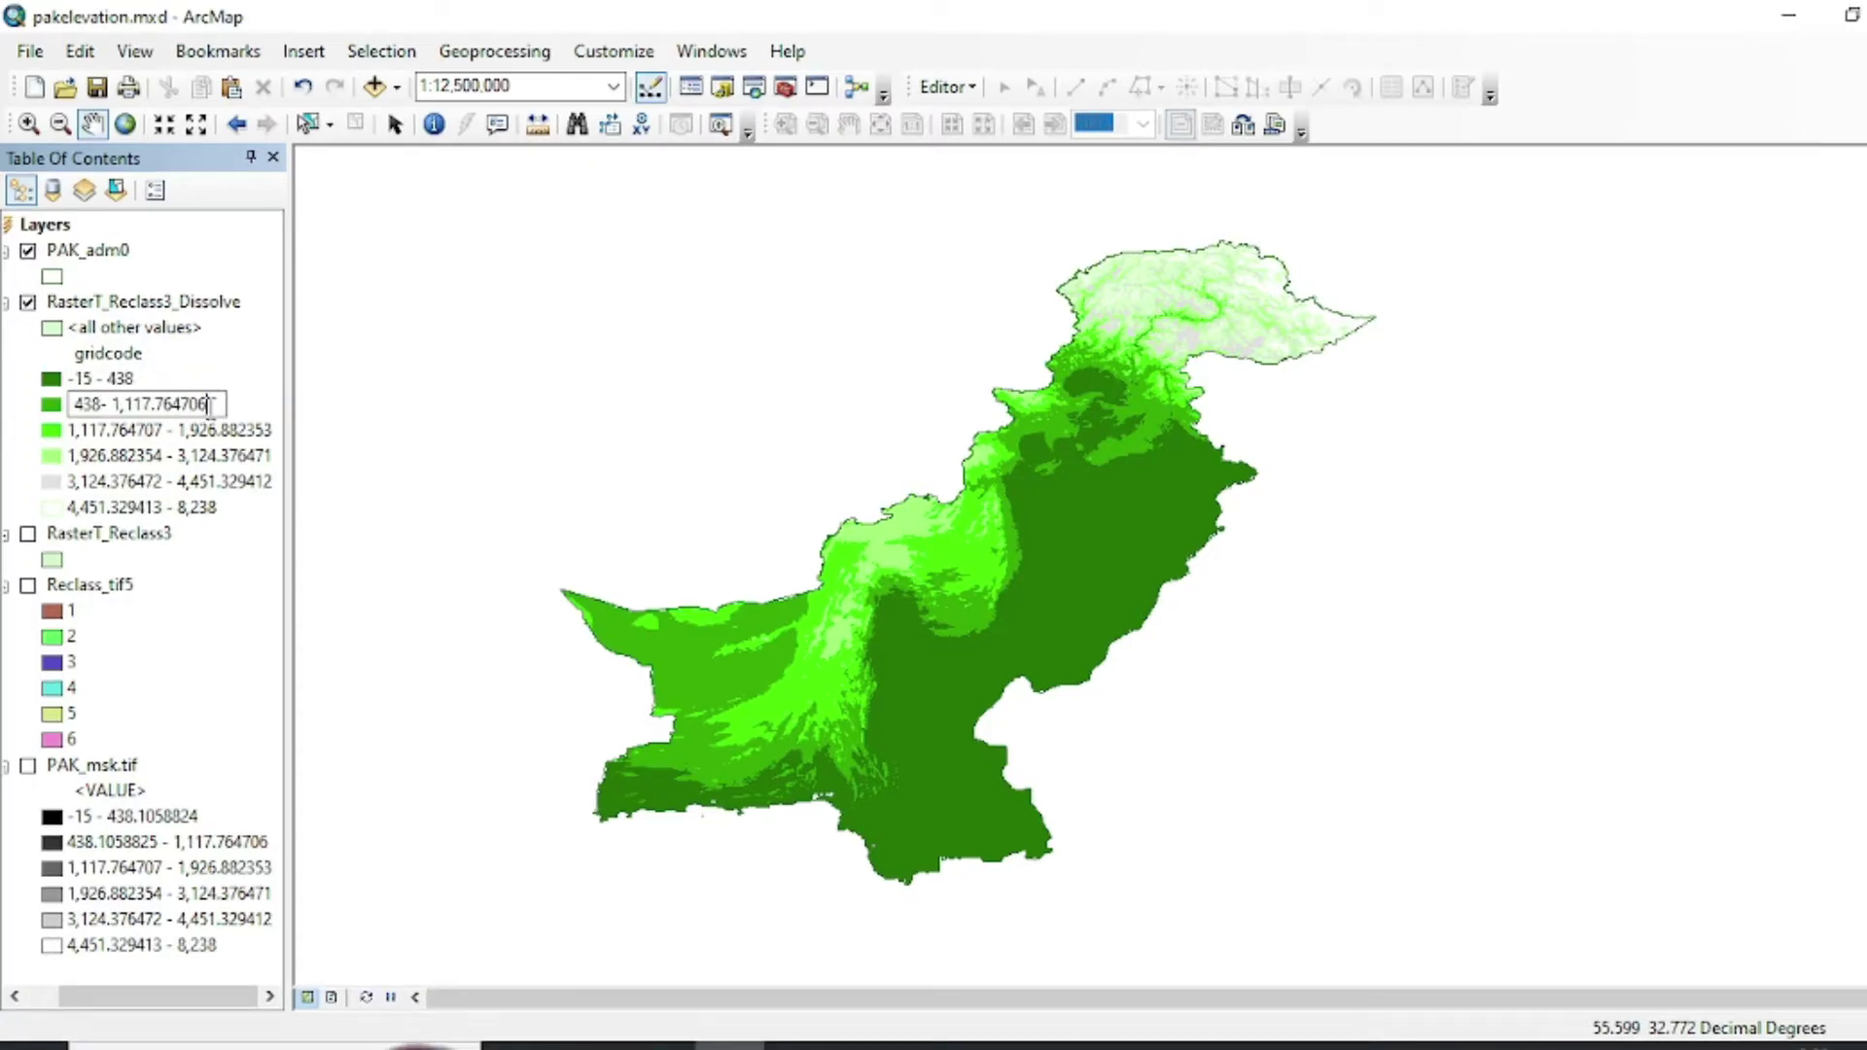
key("BackSpace")
key("BackSpace")
key("BackSpace")
key("BackSpace")
key("BackSpace")
key("BackSpace")
key("BackSpace")
key("Return")
Shorten the label of the third elevation class in the dissolved layer's legend to 1,117 - 1,926.
left_click(187, 431)
left_click(187, 430)
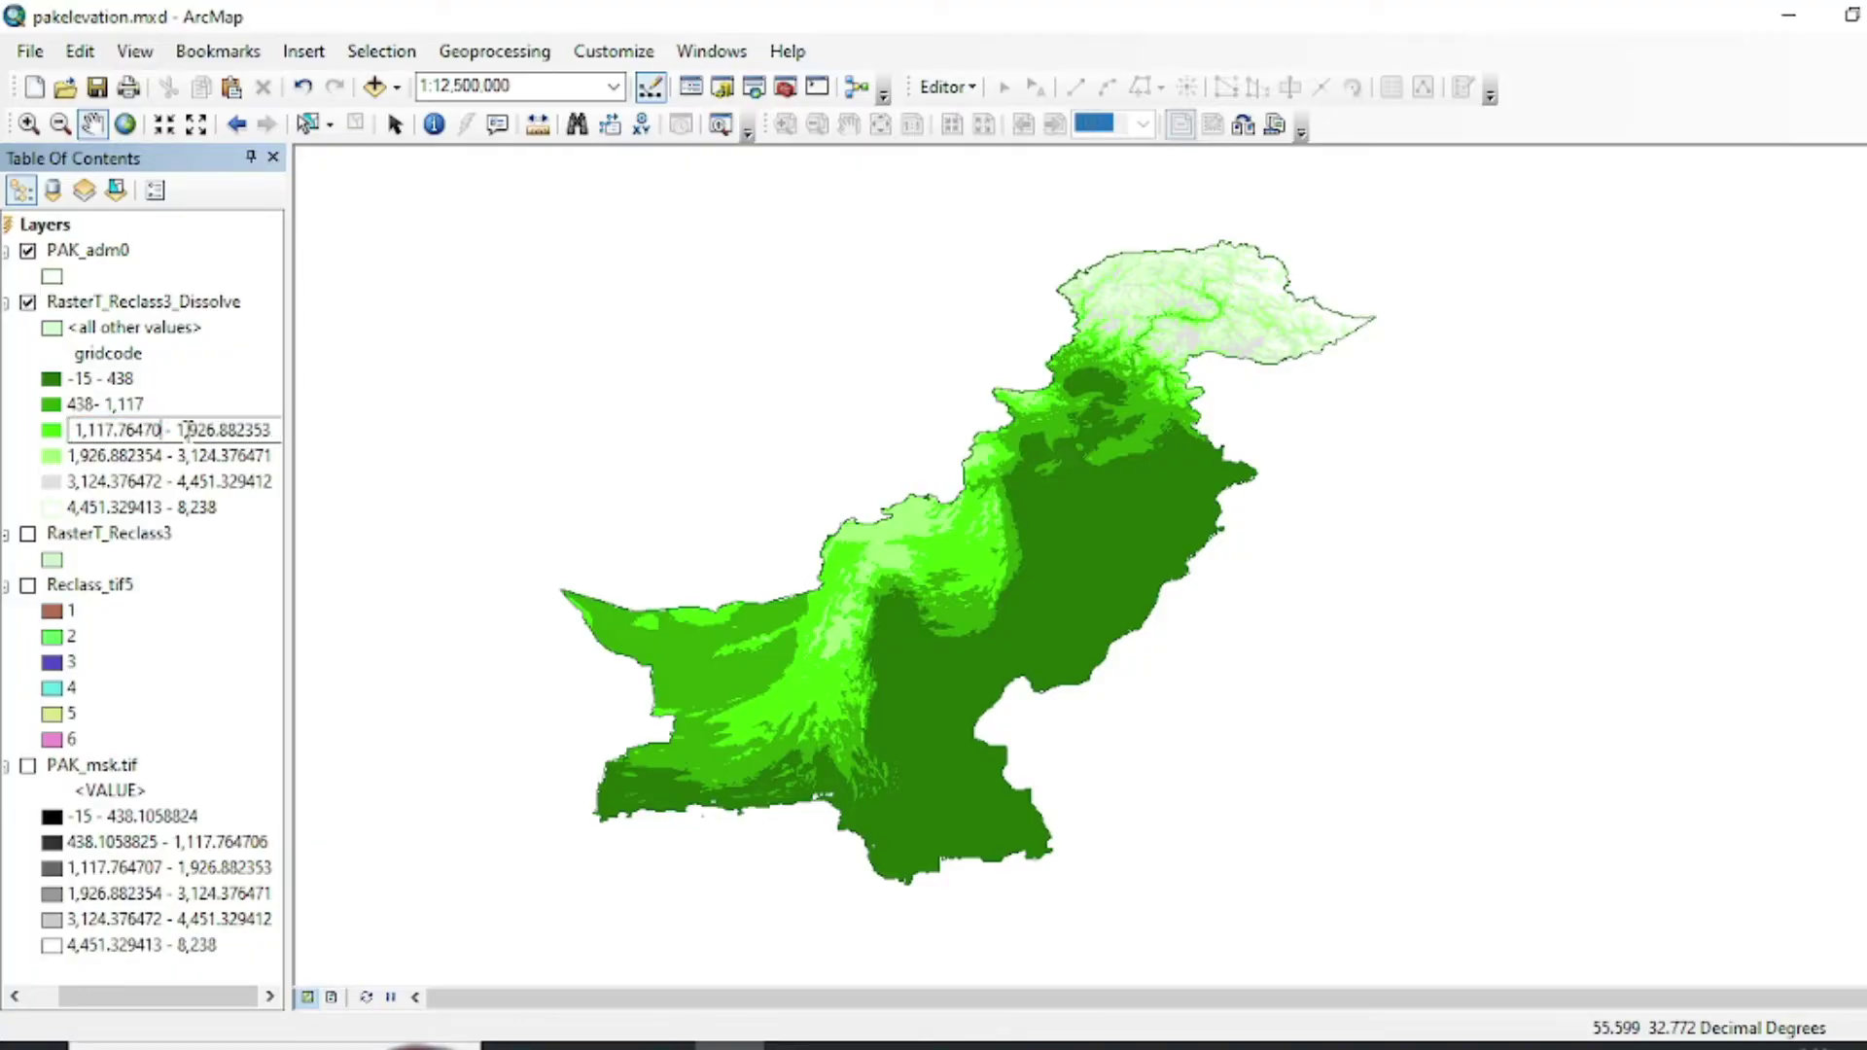
key("BackSpace")
key("BackSpace")
key("BackSpace")
key("BackSpace")
key("BackSpace")
key("BackSpace")
key("End")
key("BackSpace")
key("BackSpace")
key("BackSpace")
key("BackSpace")
key("BackSpace")
key("BackSpace")
key("BackSpace")
key("Return")
Shorten the label of the fourth elevation class in the dissolved layer's legend to 1,926 - 3,124.
left_click(146, 457)
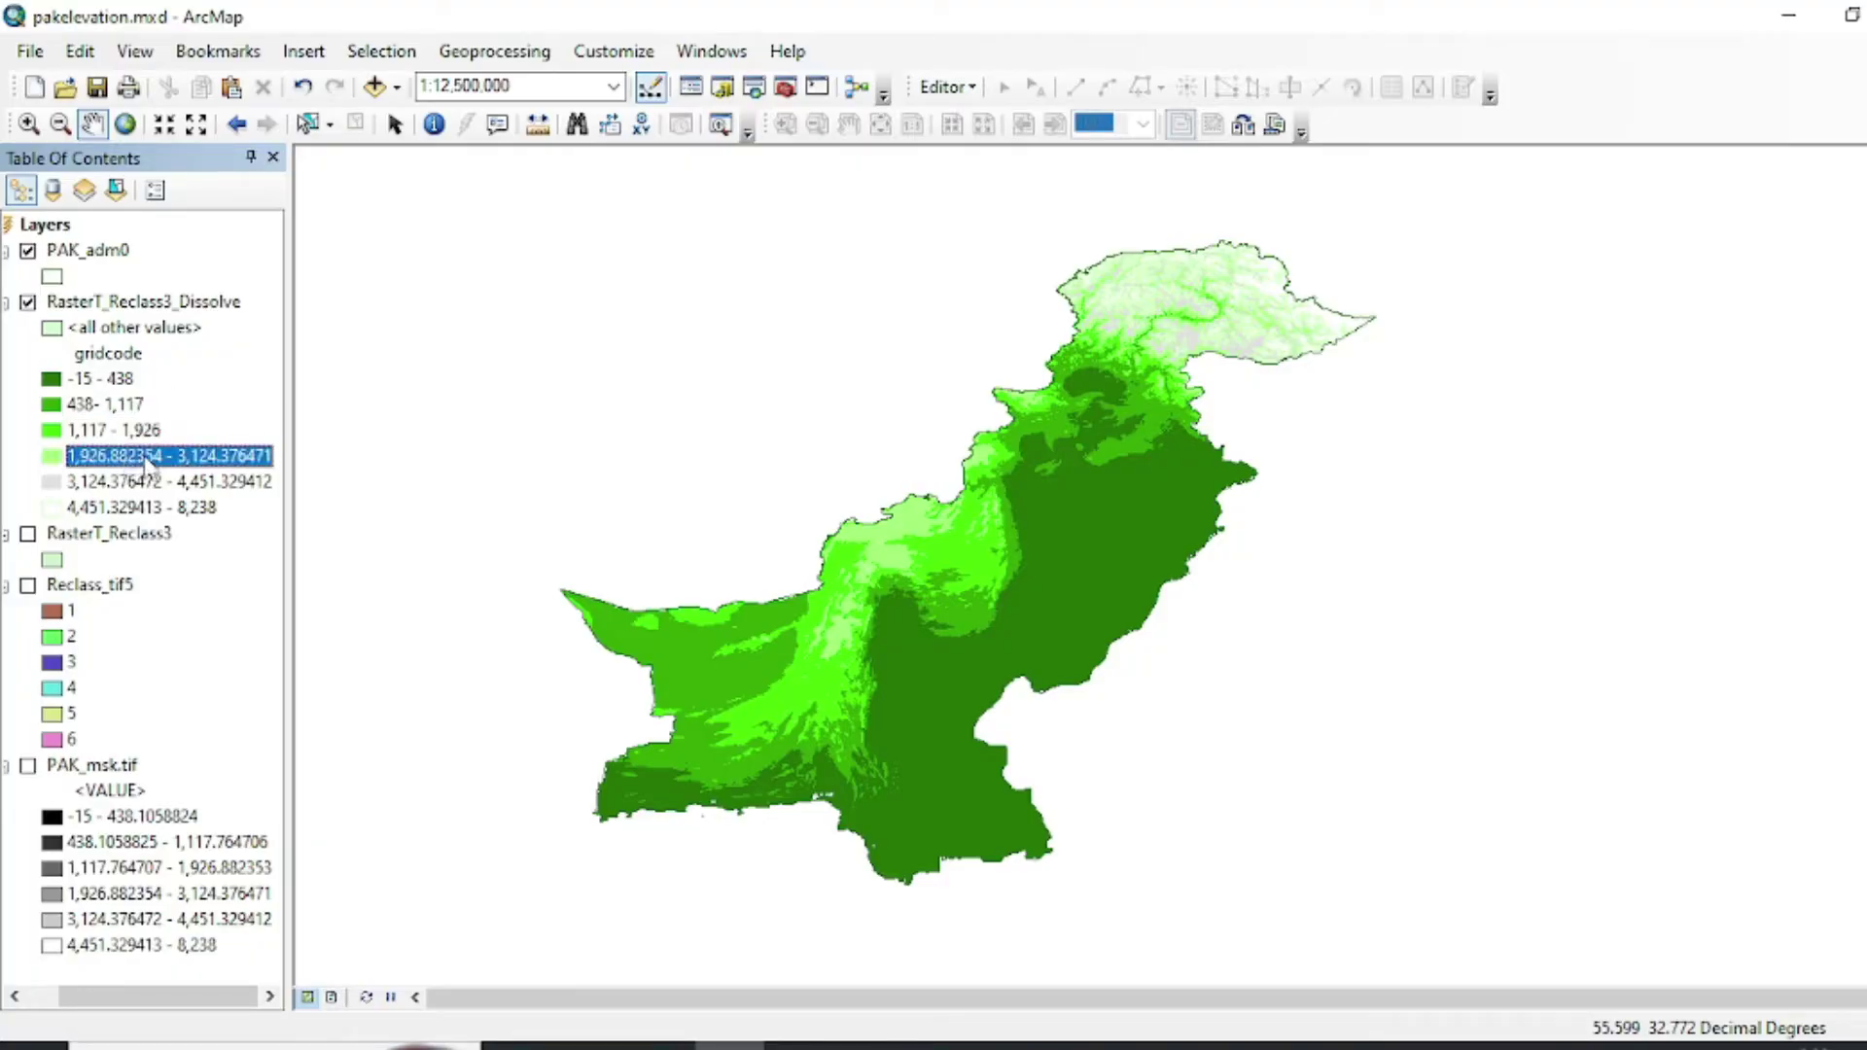
left_click(146, 458)
left_click(162, 457)
key("BackSpace")
key("BackSpace")
key("BackSpace")
key("BackSpace")
key("BackSpace")
key("BackSpace")
key("BackSpace")
key("End")
key("BackSpace")
key("BackSpace")
key("BackSpace")
key("BackSpace")
key("BackSpace")
key("BackSpace")
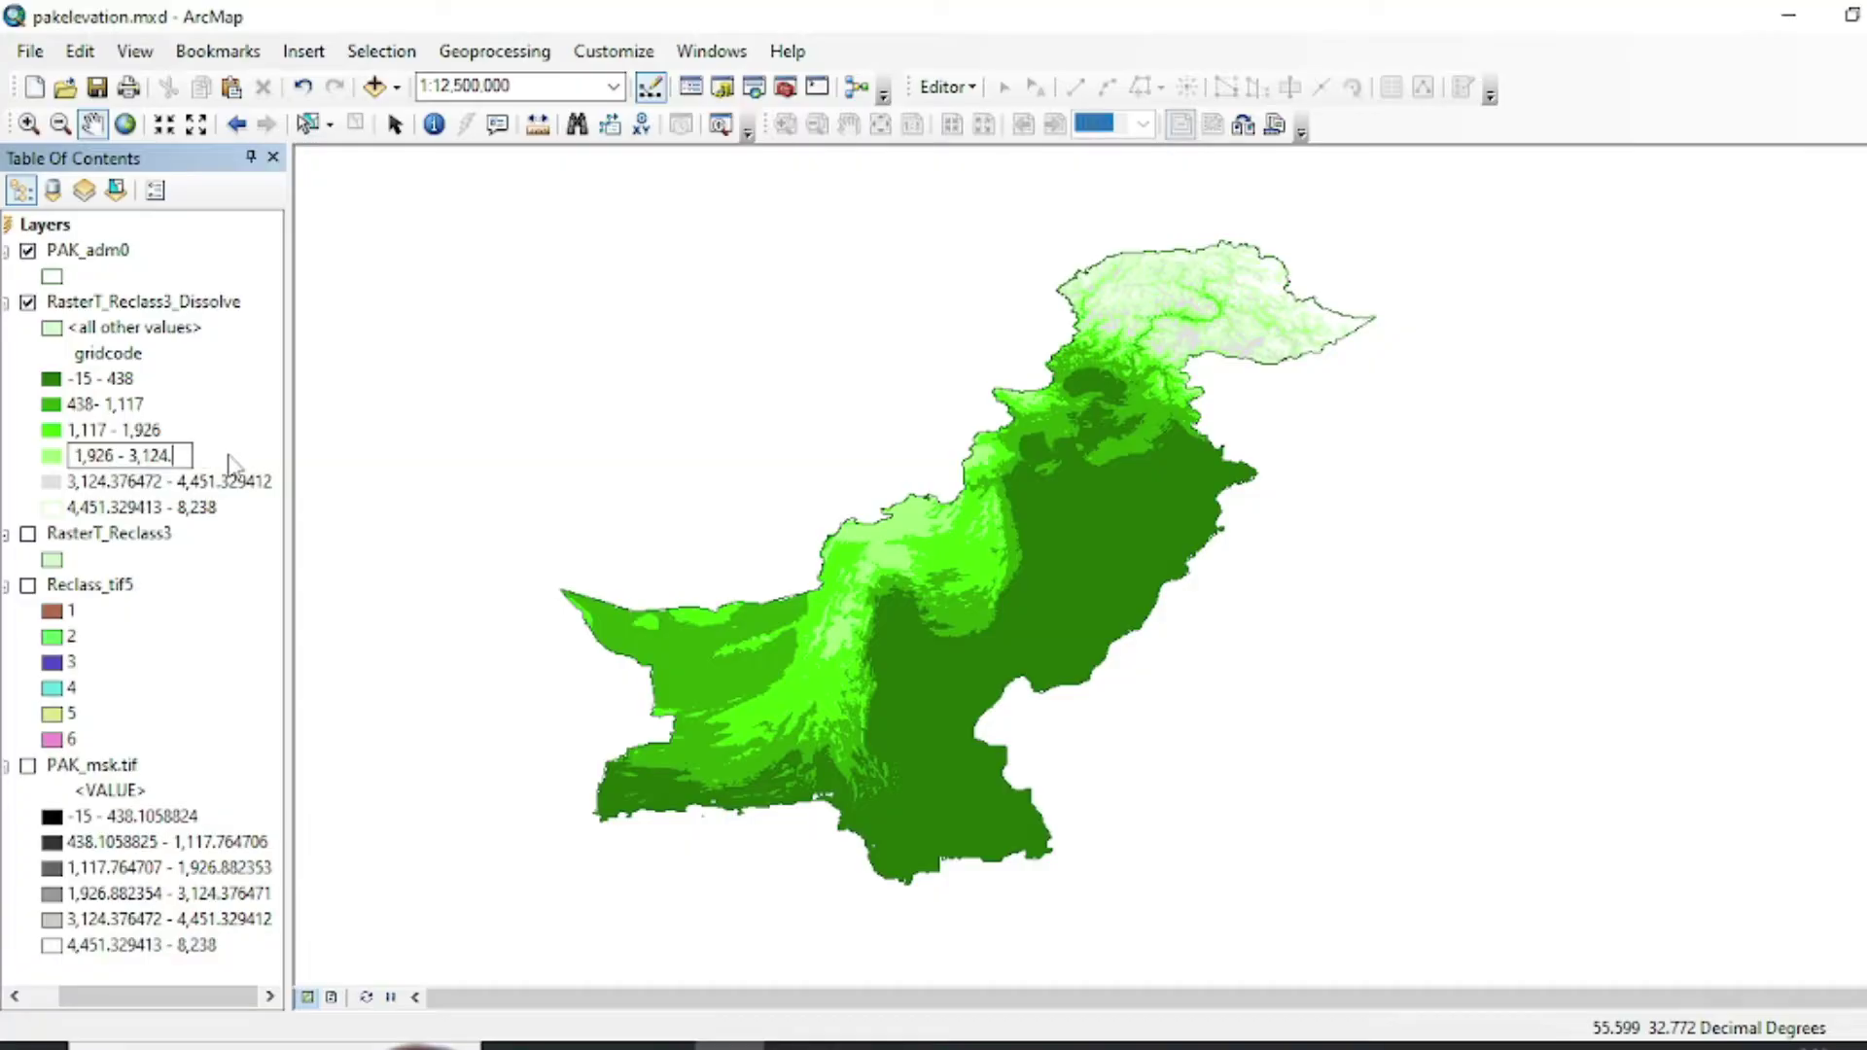
key("BackSpace")
key("Return")
Shorten the label of the fifth elevation class in the dissolved layer's legend to 3,124 - 4,451.
left_click(160, 483)
left_click(168, 482)
key("BackSpace")
key("BackSpace")
key("BackSpace")
key("BackSpace")
key("BackSpace")
key("BackSpace")
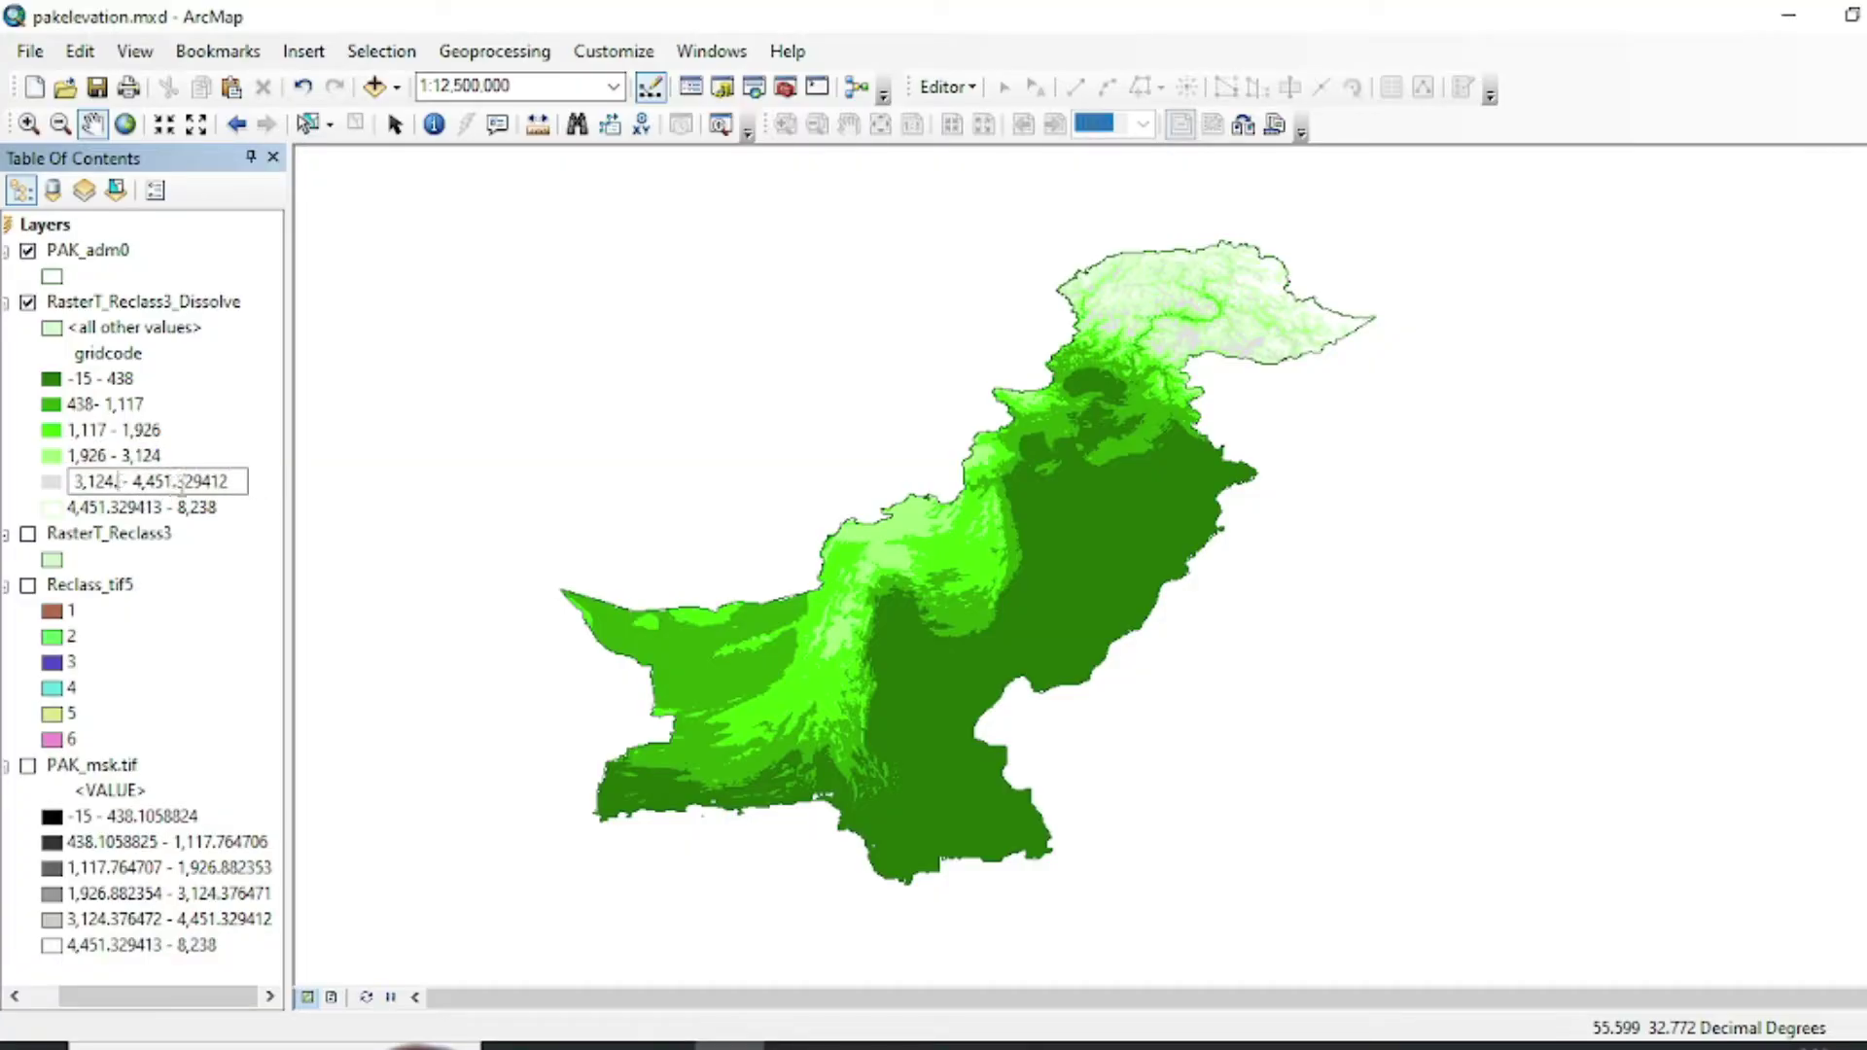
key("End")
key("BackSpace")
key("BackSpace")
key("BackSpace")
key("BackSpace")
key("BackSpace")
key("BackSpace")
key("BackSpace")
key("Return")
Shorten the label of the sixth elevation class in the dissolved layer's legend to 4,451 - 8,238.
left_click(160, 507)
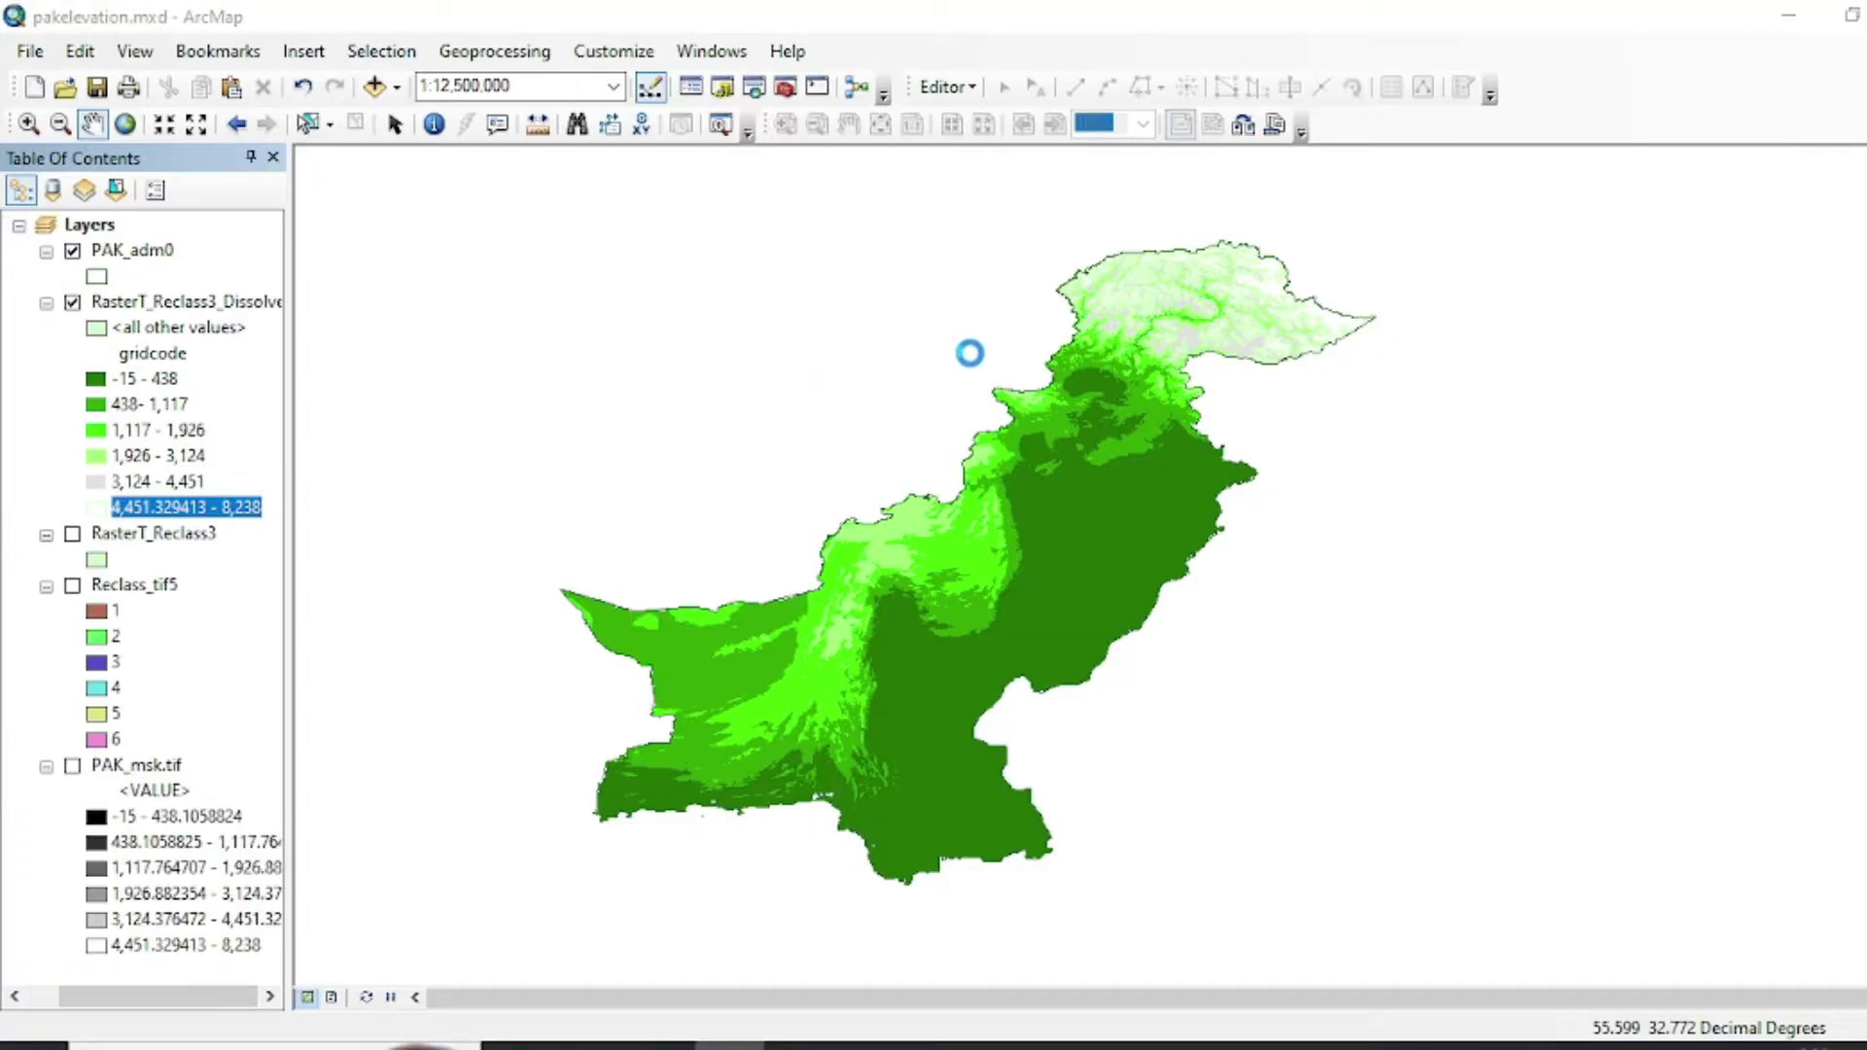
left_click(163, 507)
key("BackSpace")
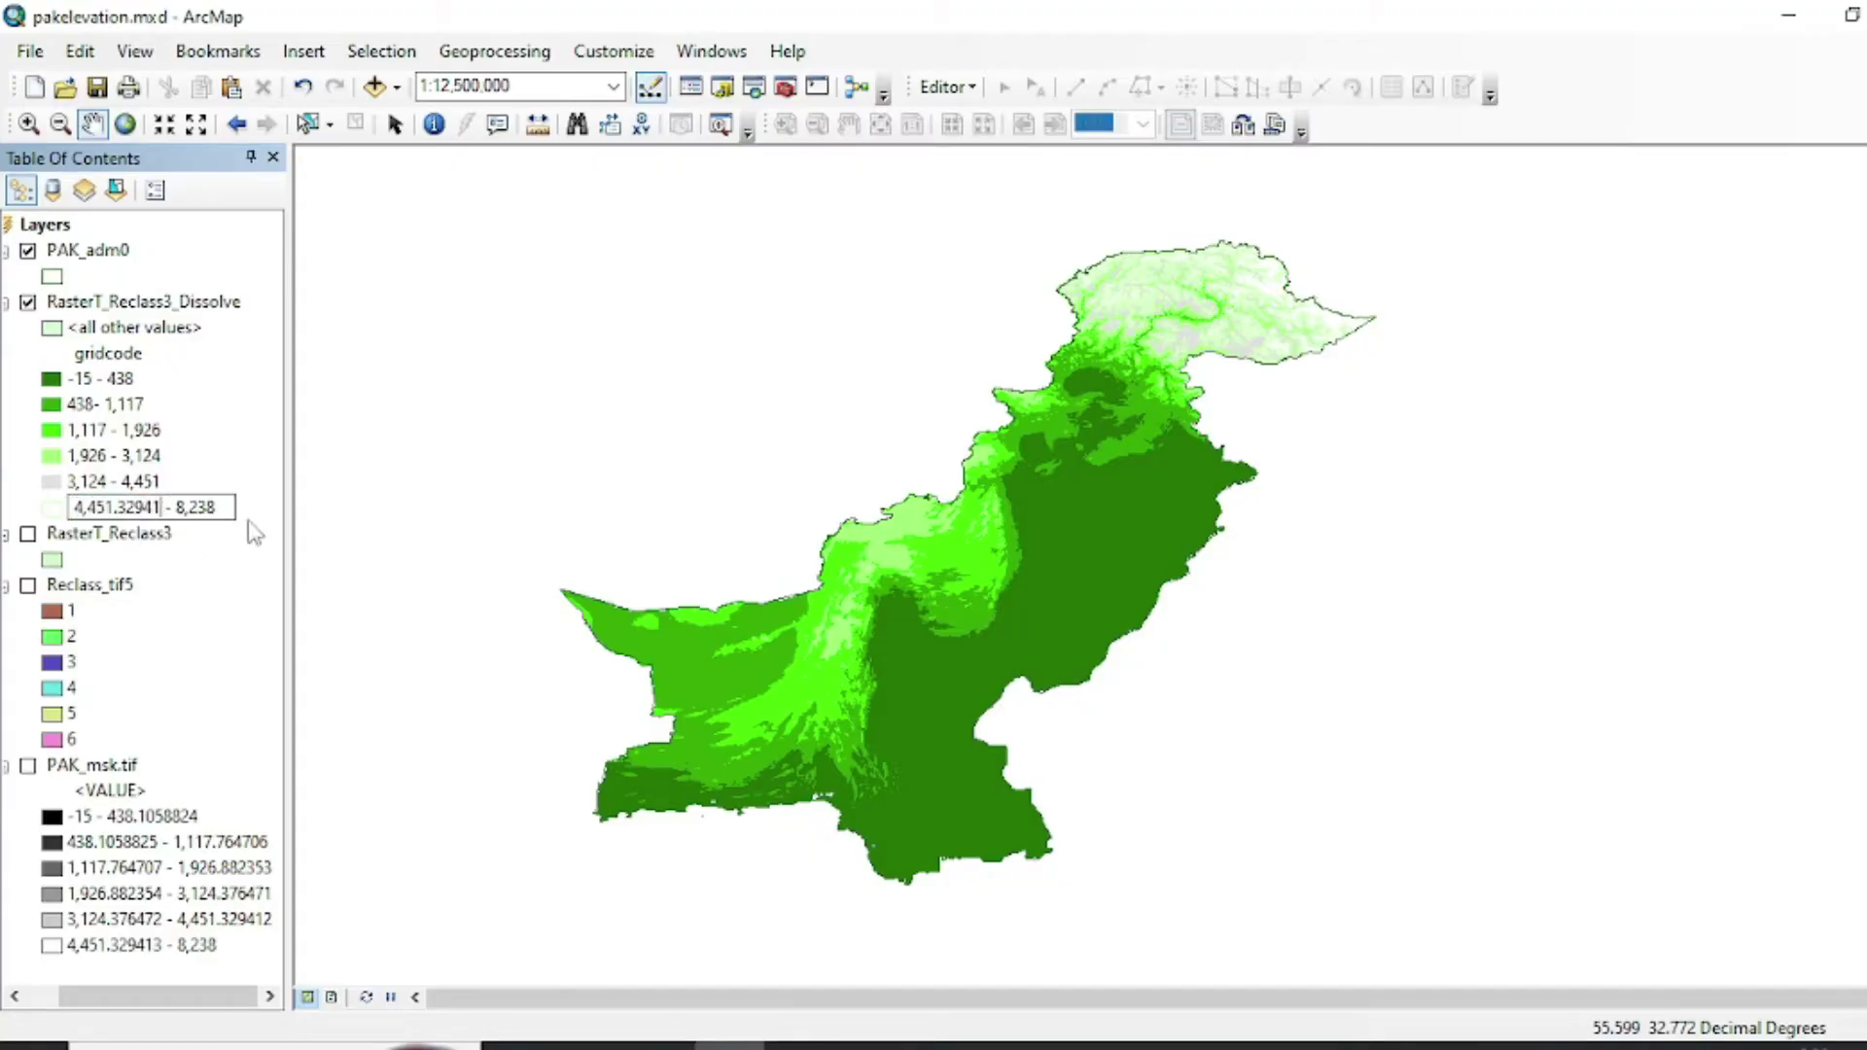
key("BackSpace")
key("BackSpace")
key("BackSpace")
key("BackSpace")
key("BackSpace")
key("BackSpace")
key("Return")
left_click(254, 639)
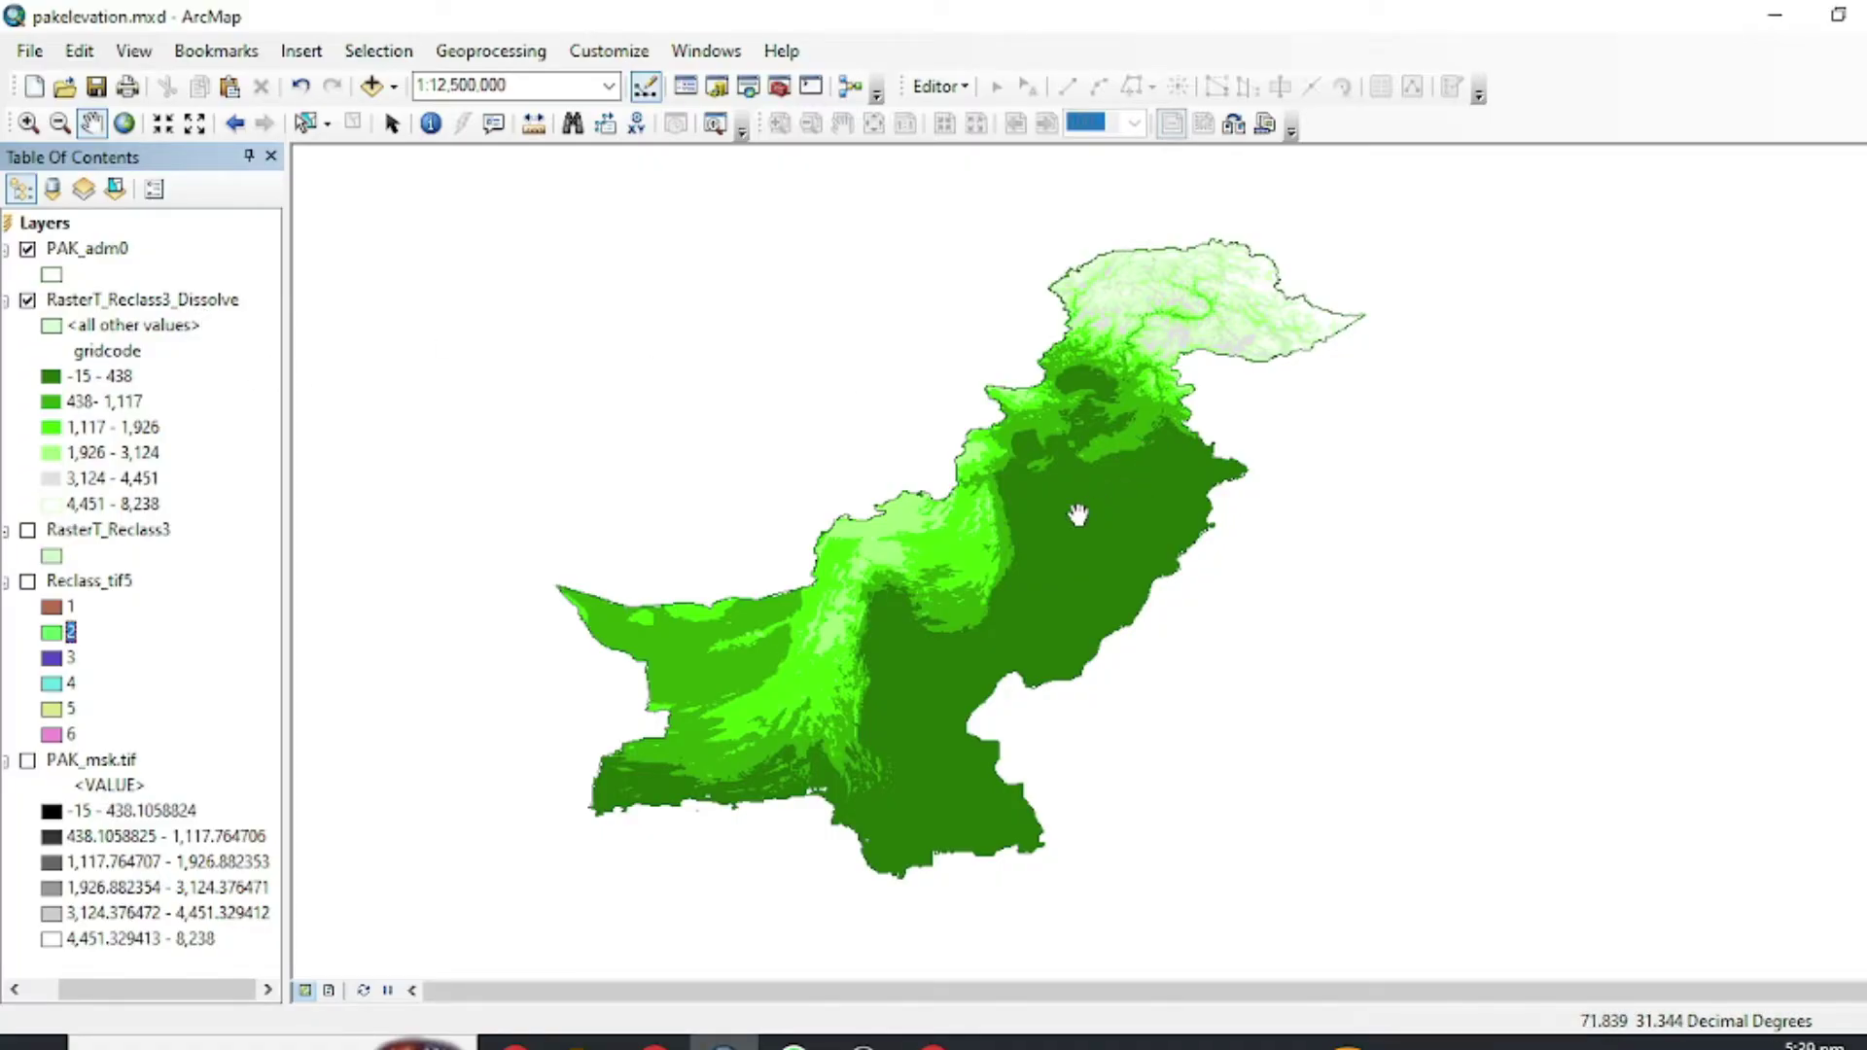
Switch the map to layout view and fit the full extent of Pakistan in the data frame.
left_click(136, 299)
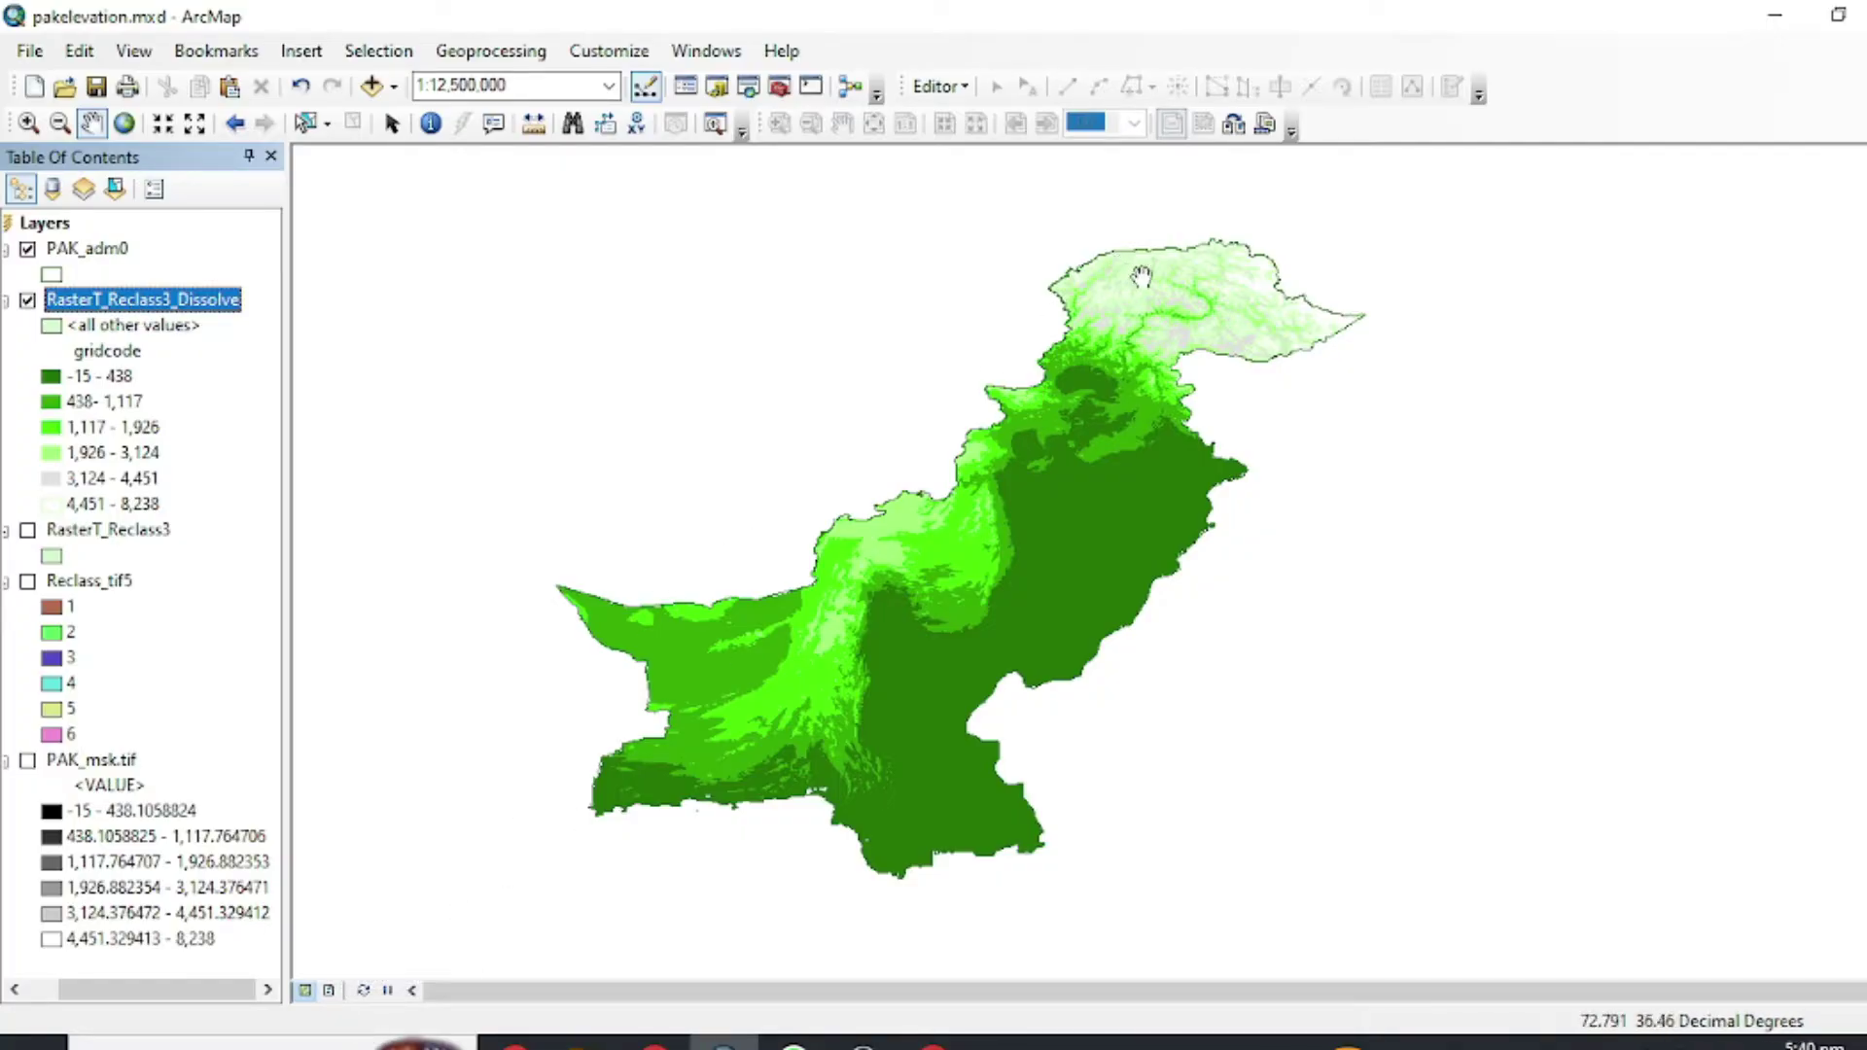
mouse_move(1072, 303)
left_mouse_down()
mouse_move(1067, 366)
mouse_move(1069, 300)
left_mouse_up()
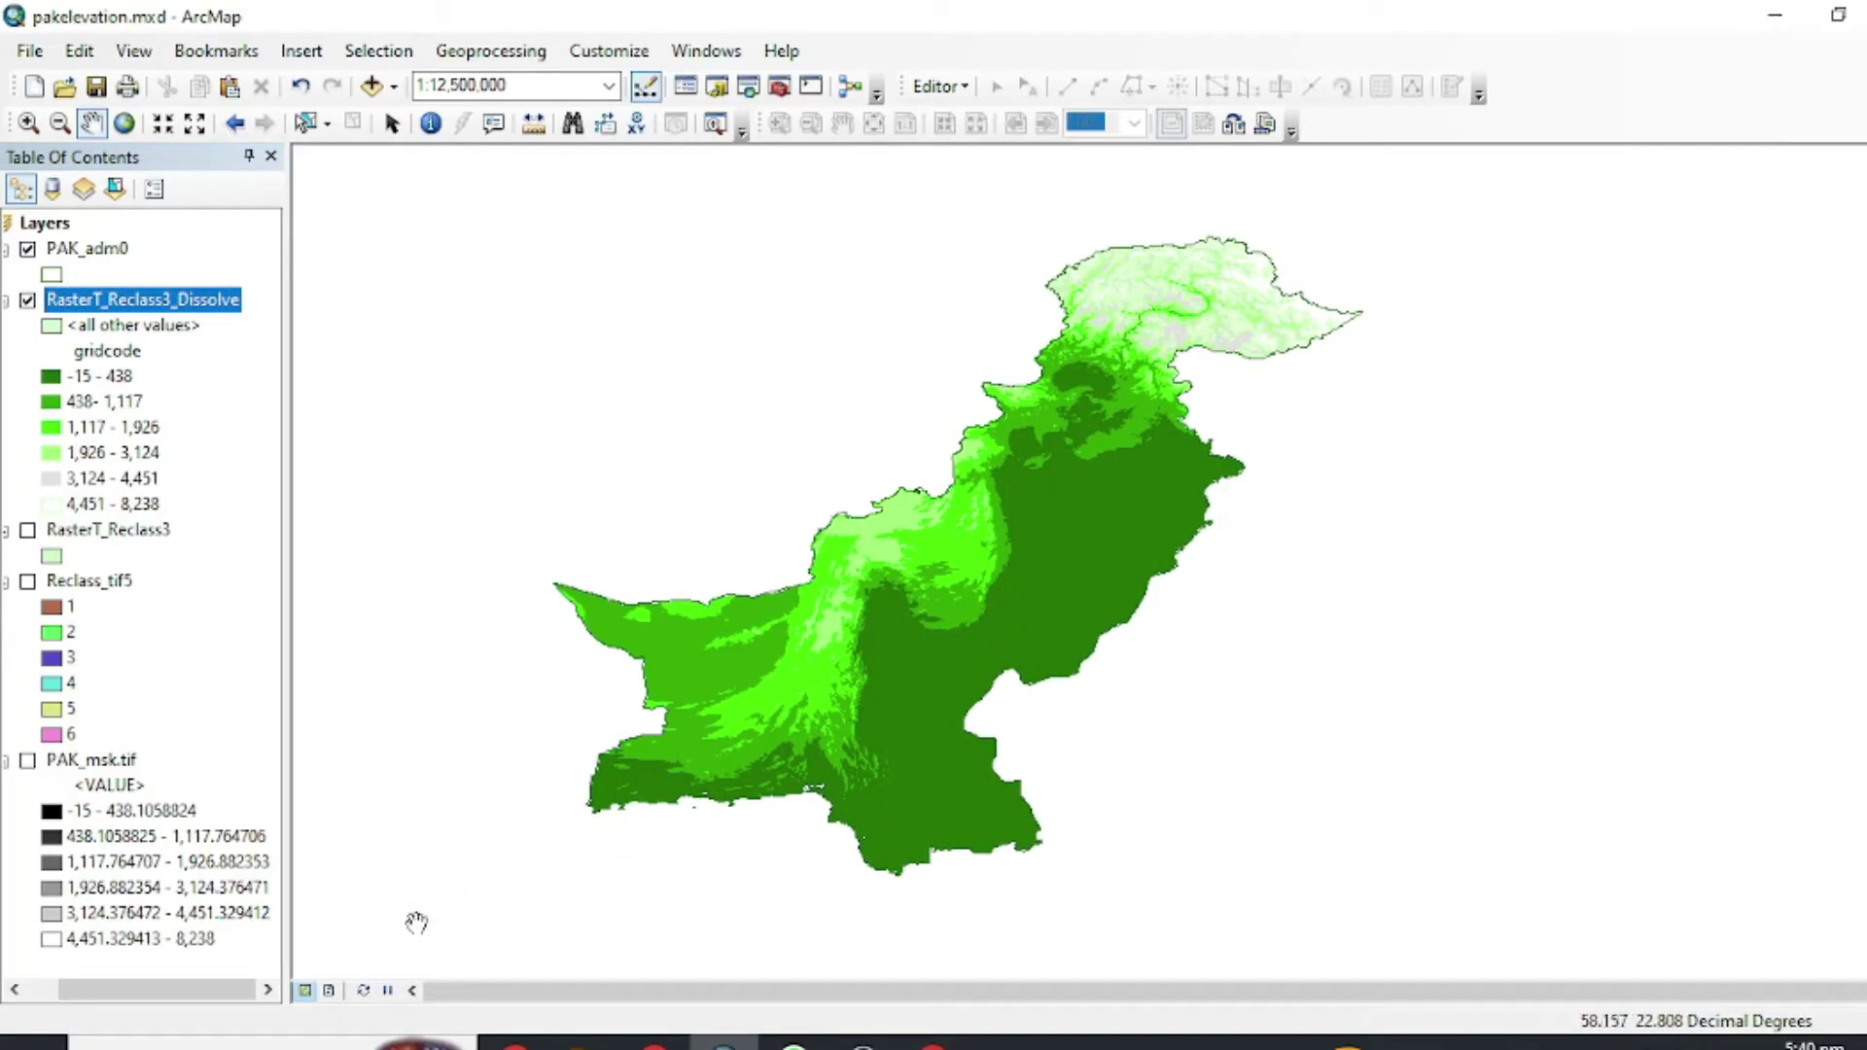
left_click(330, 992)
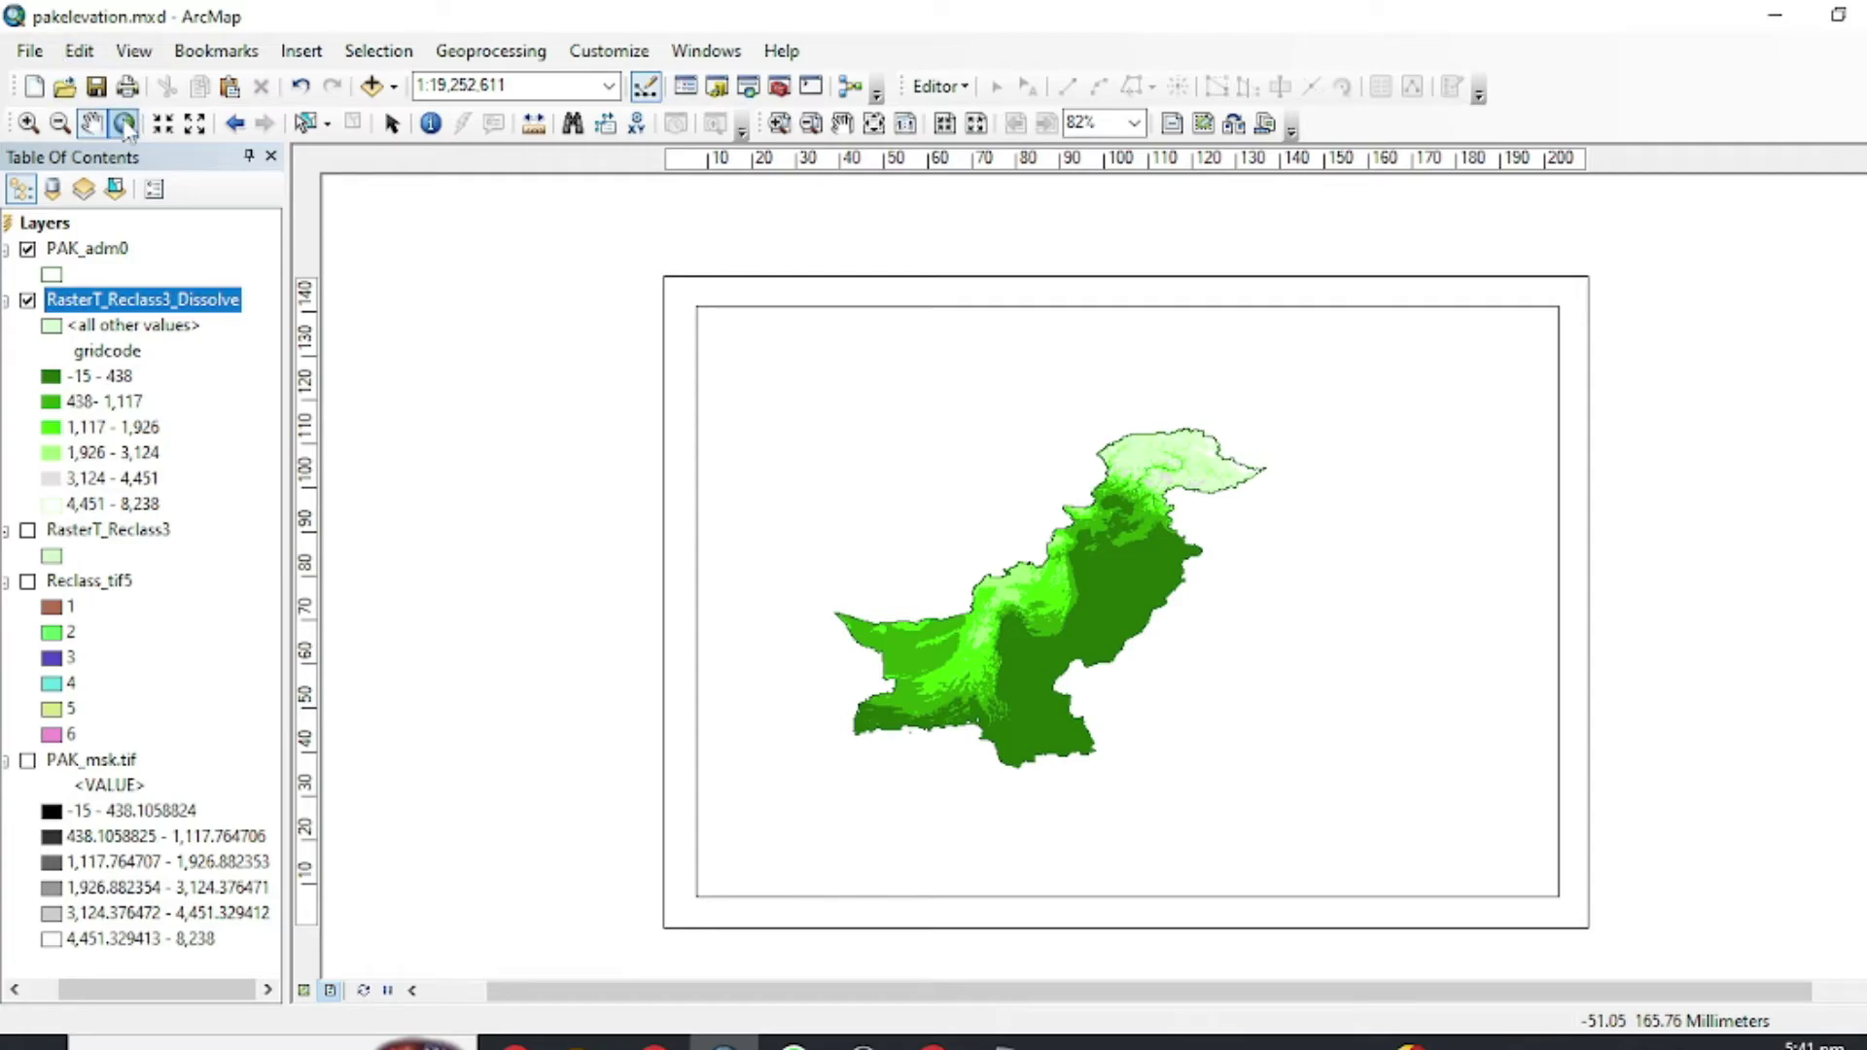
left_click(124, 125)
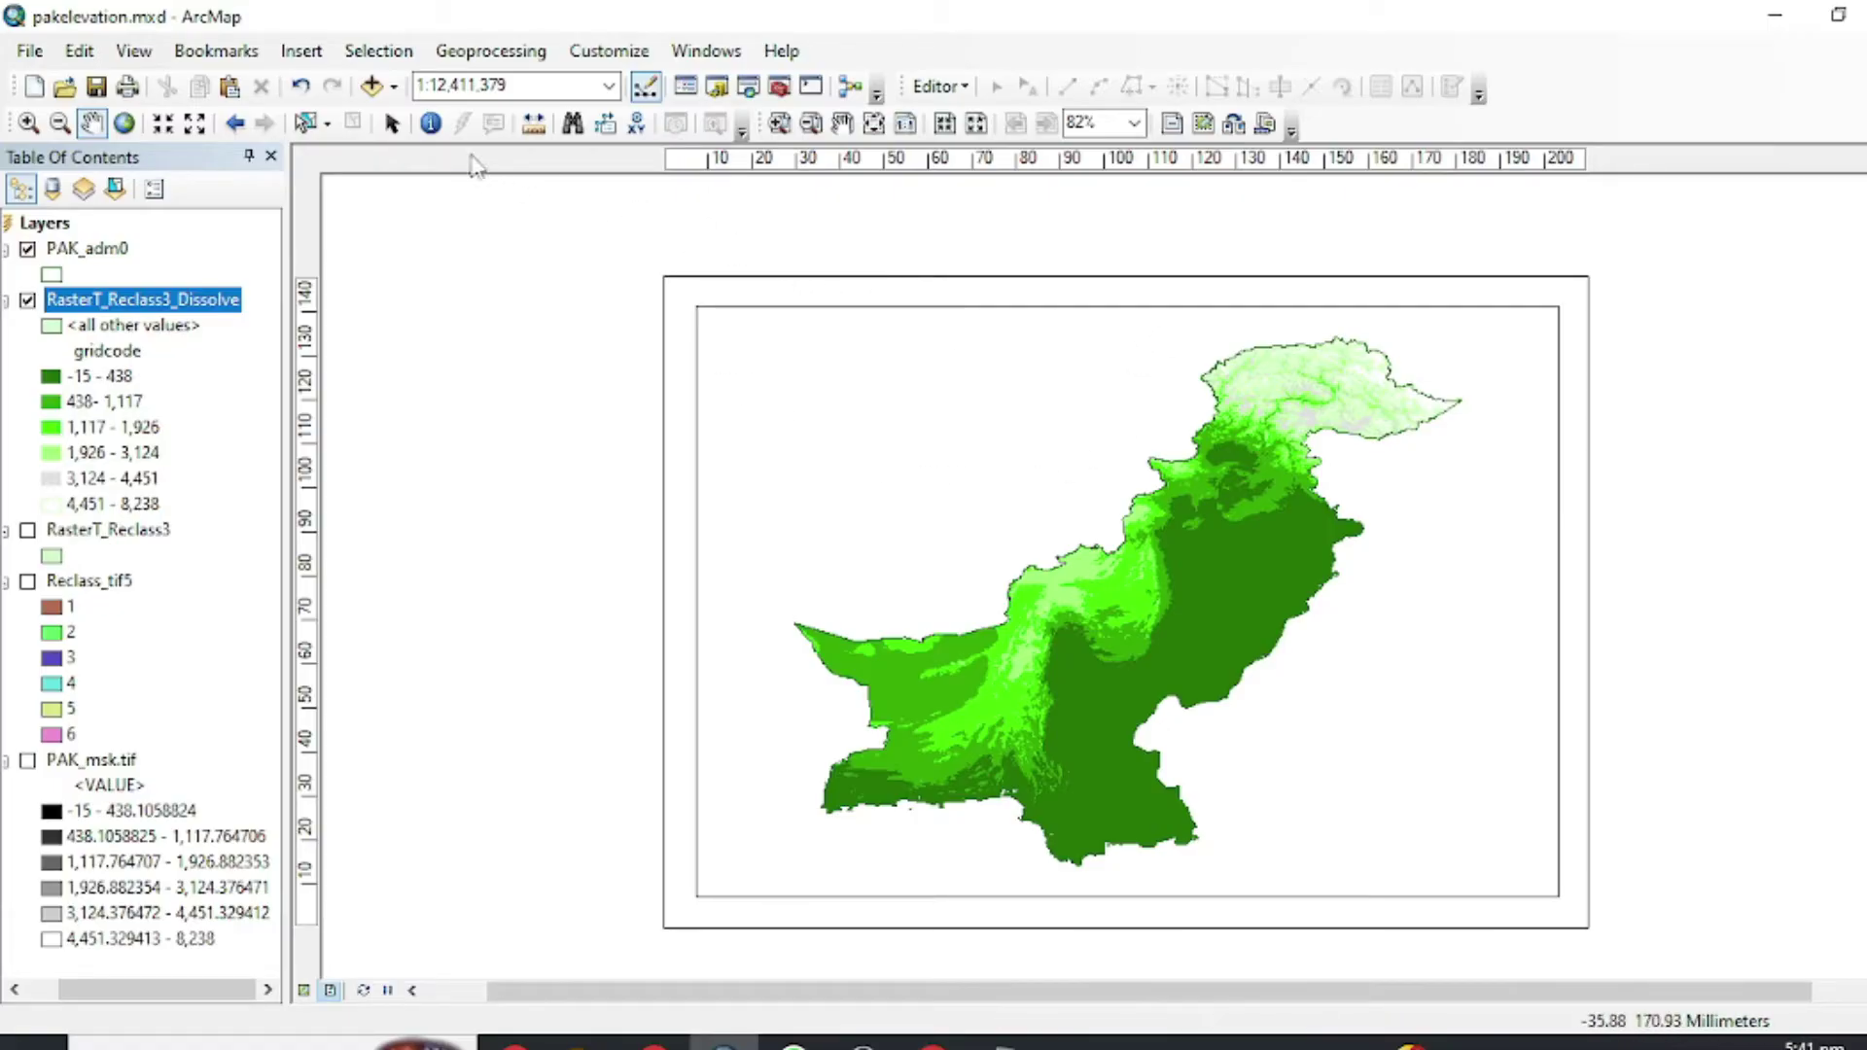
Insert a title in the upper part of the map frame and set its text to Elevation map of Pakistan.
left_click(303, 52)
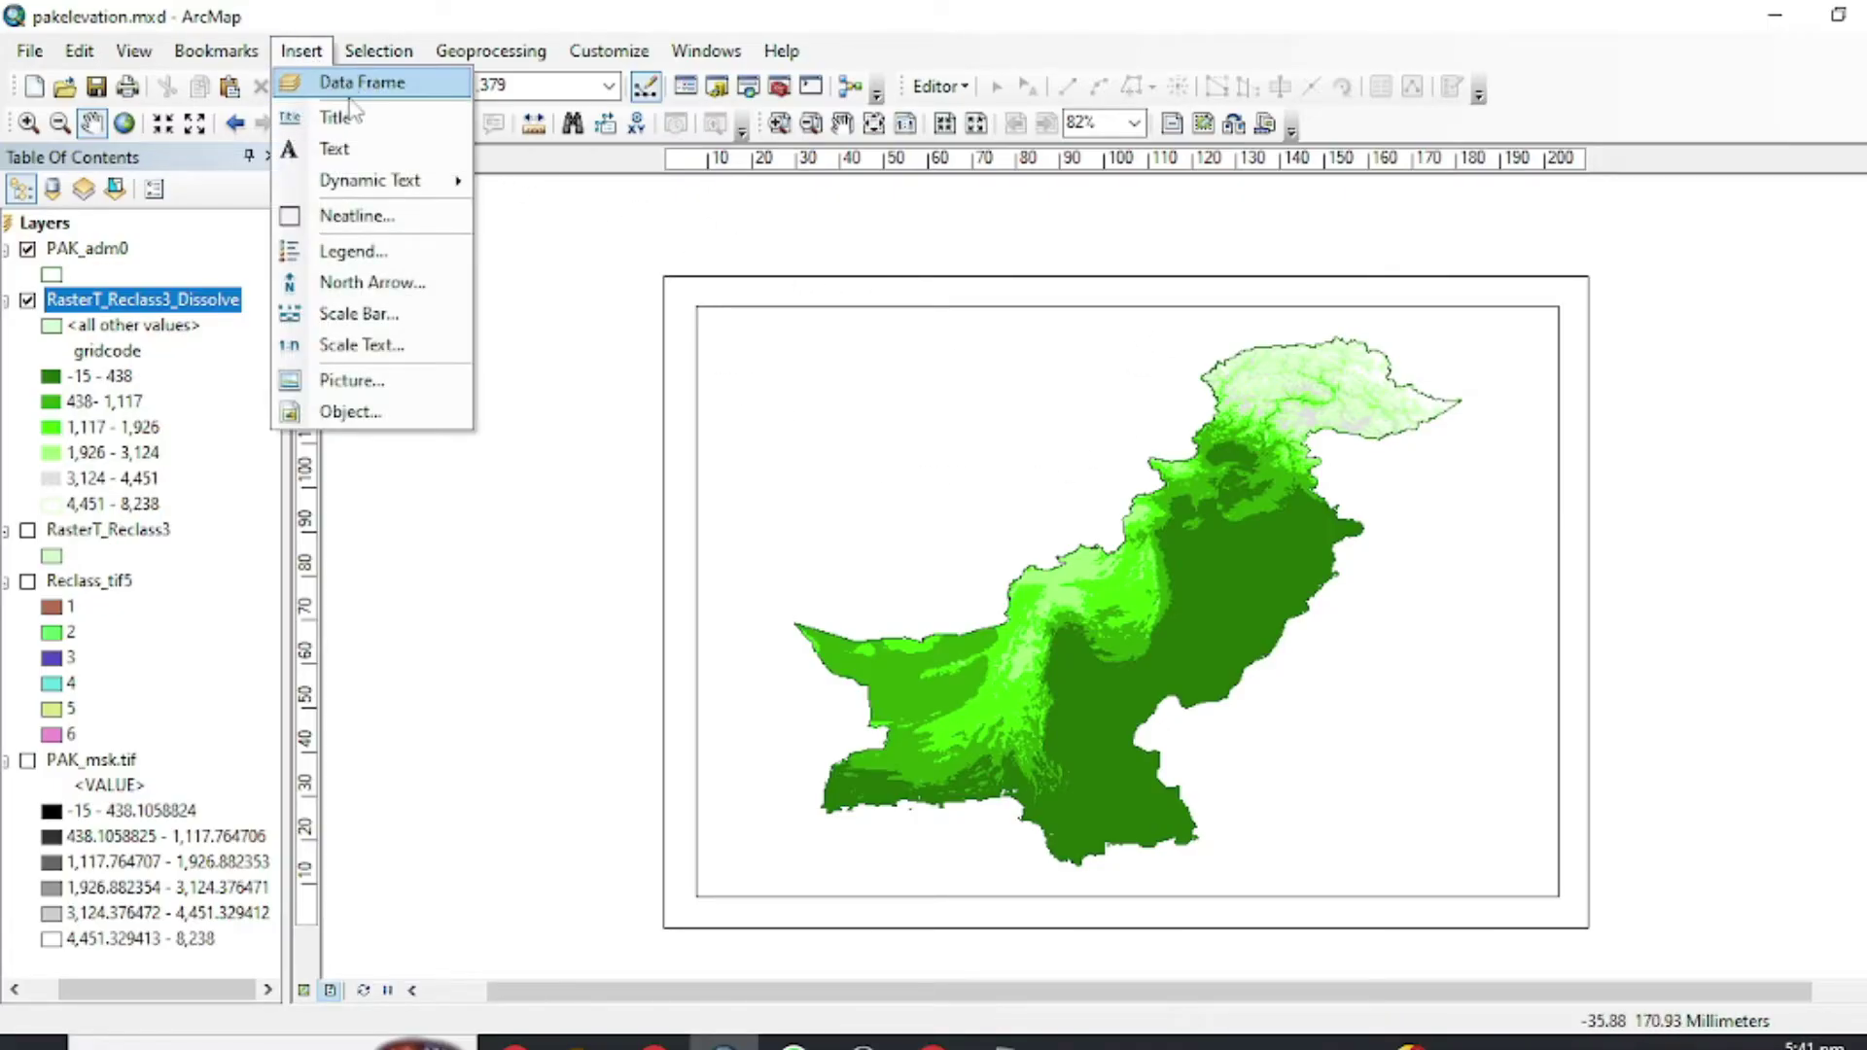
left_click(337, 118)
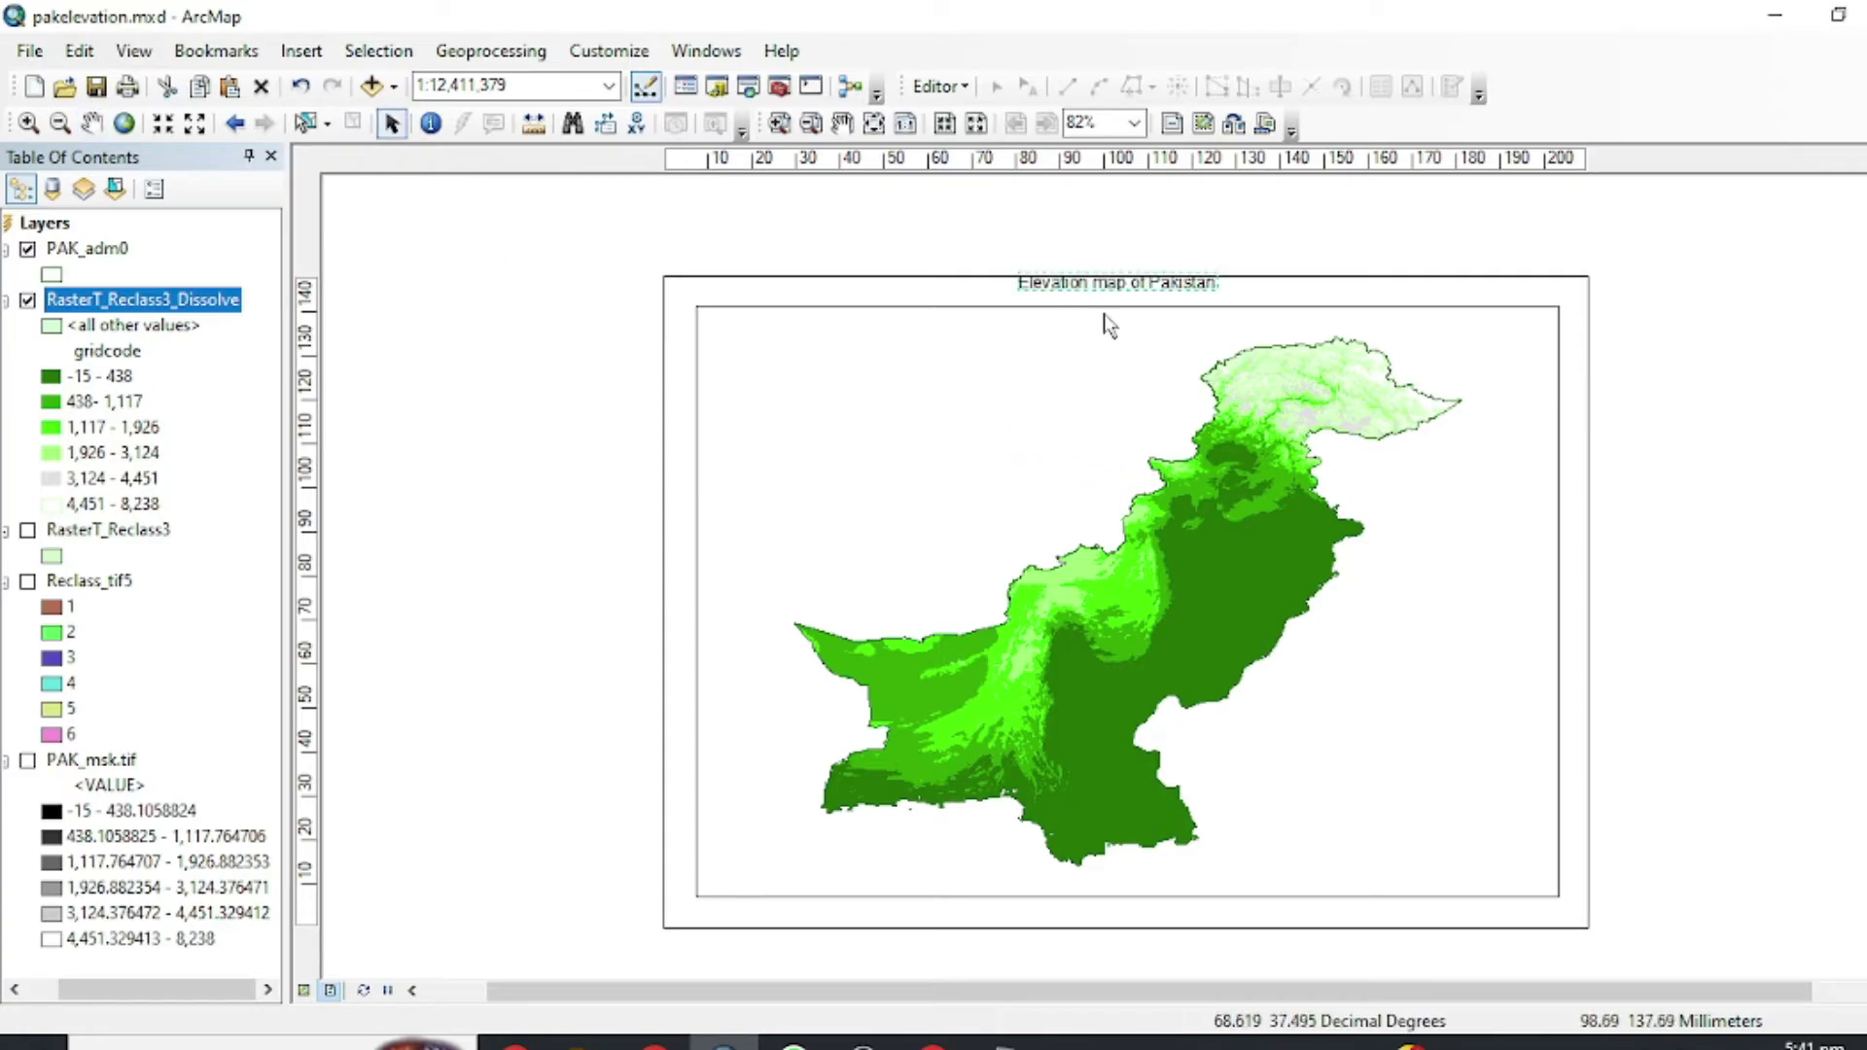
left_click_drag(1126, 291, 948, 366)
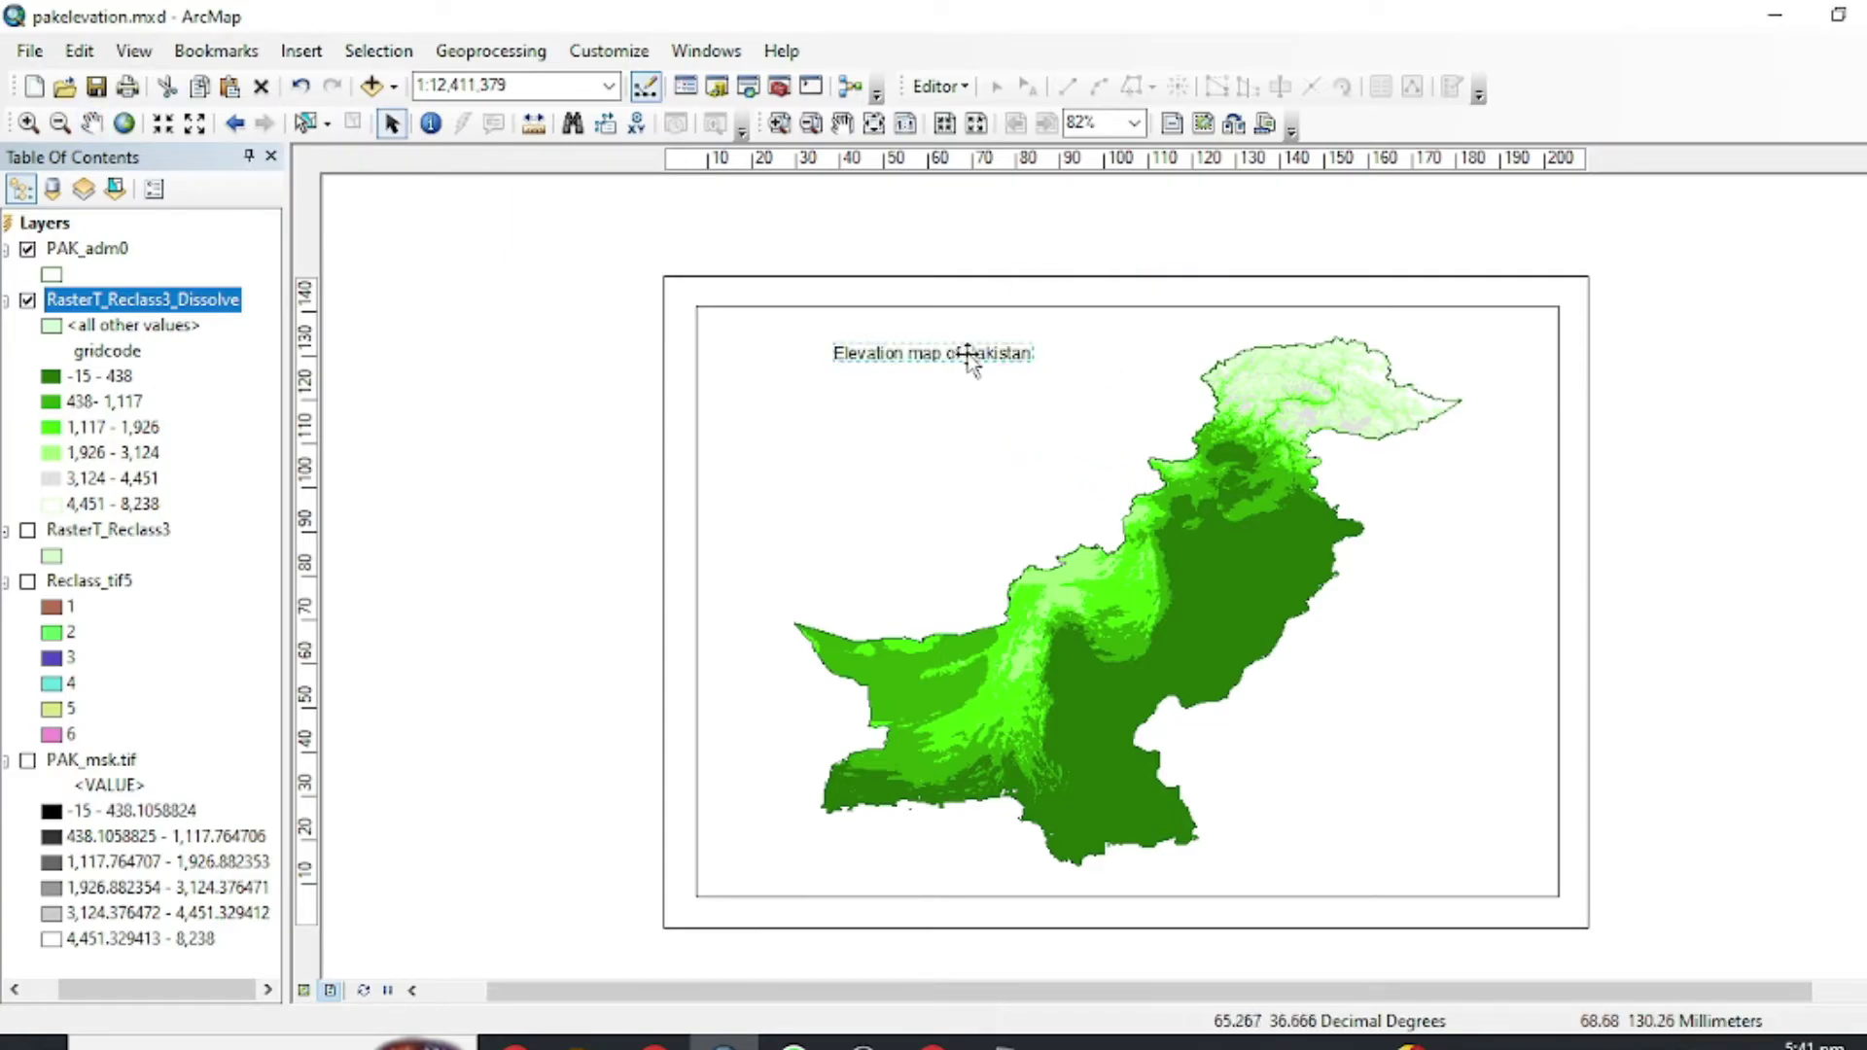
double_click(982, 365)
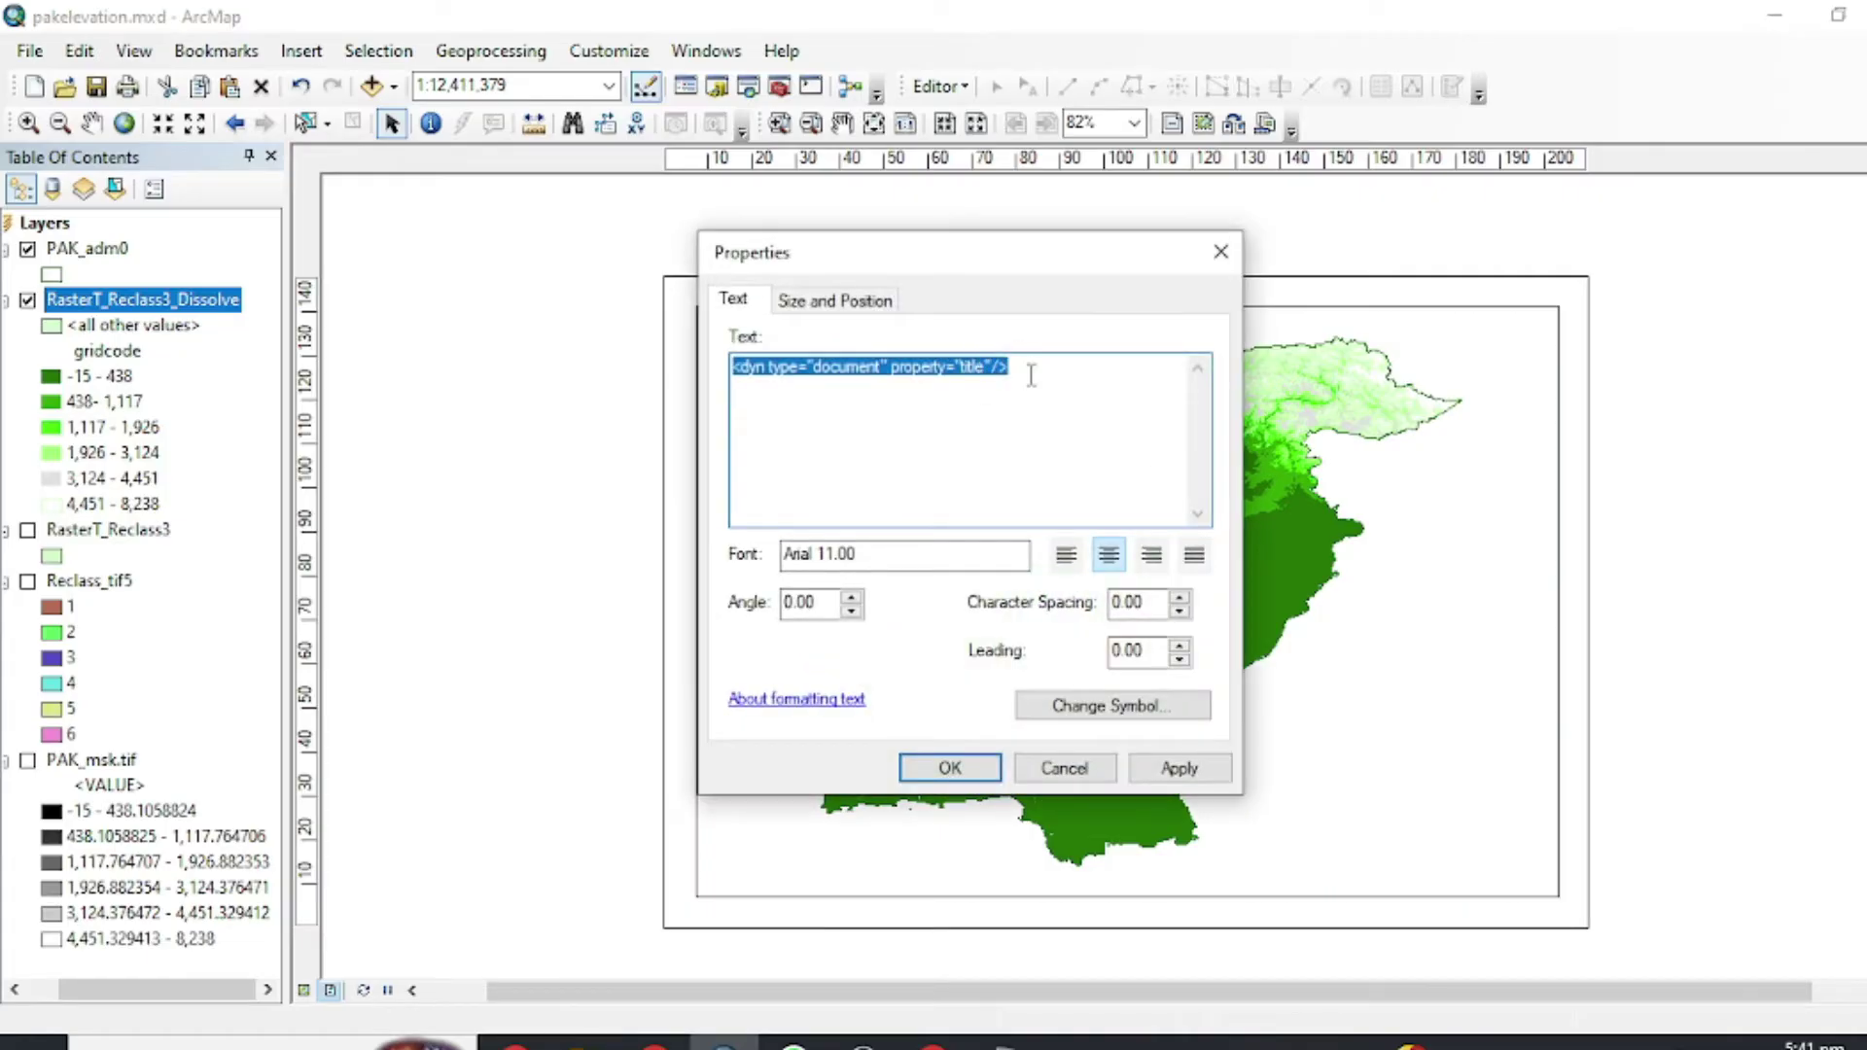
left_click(1035, 376)
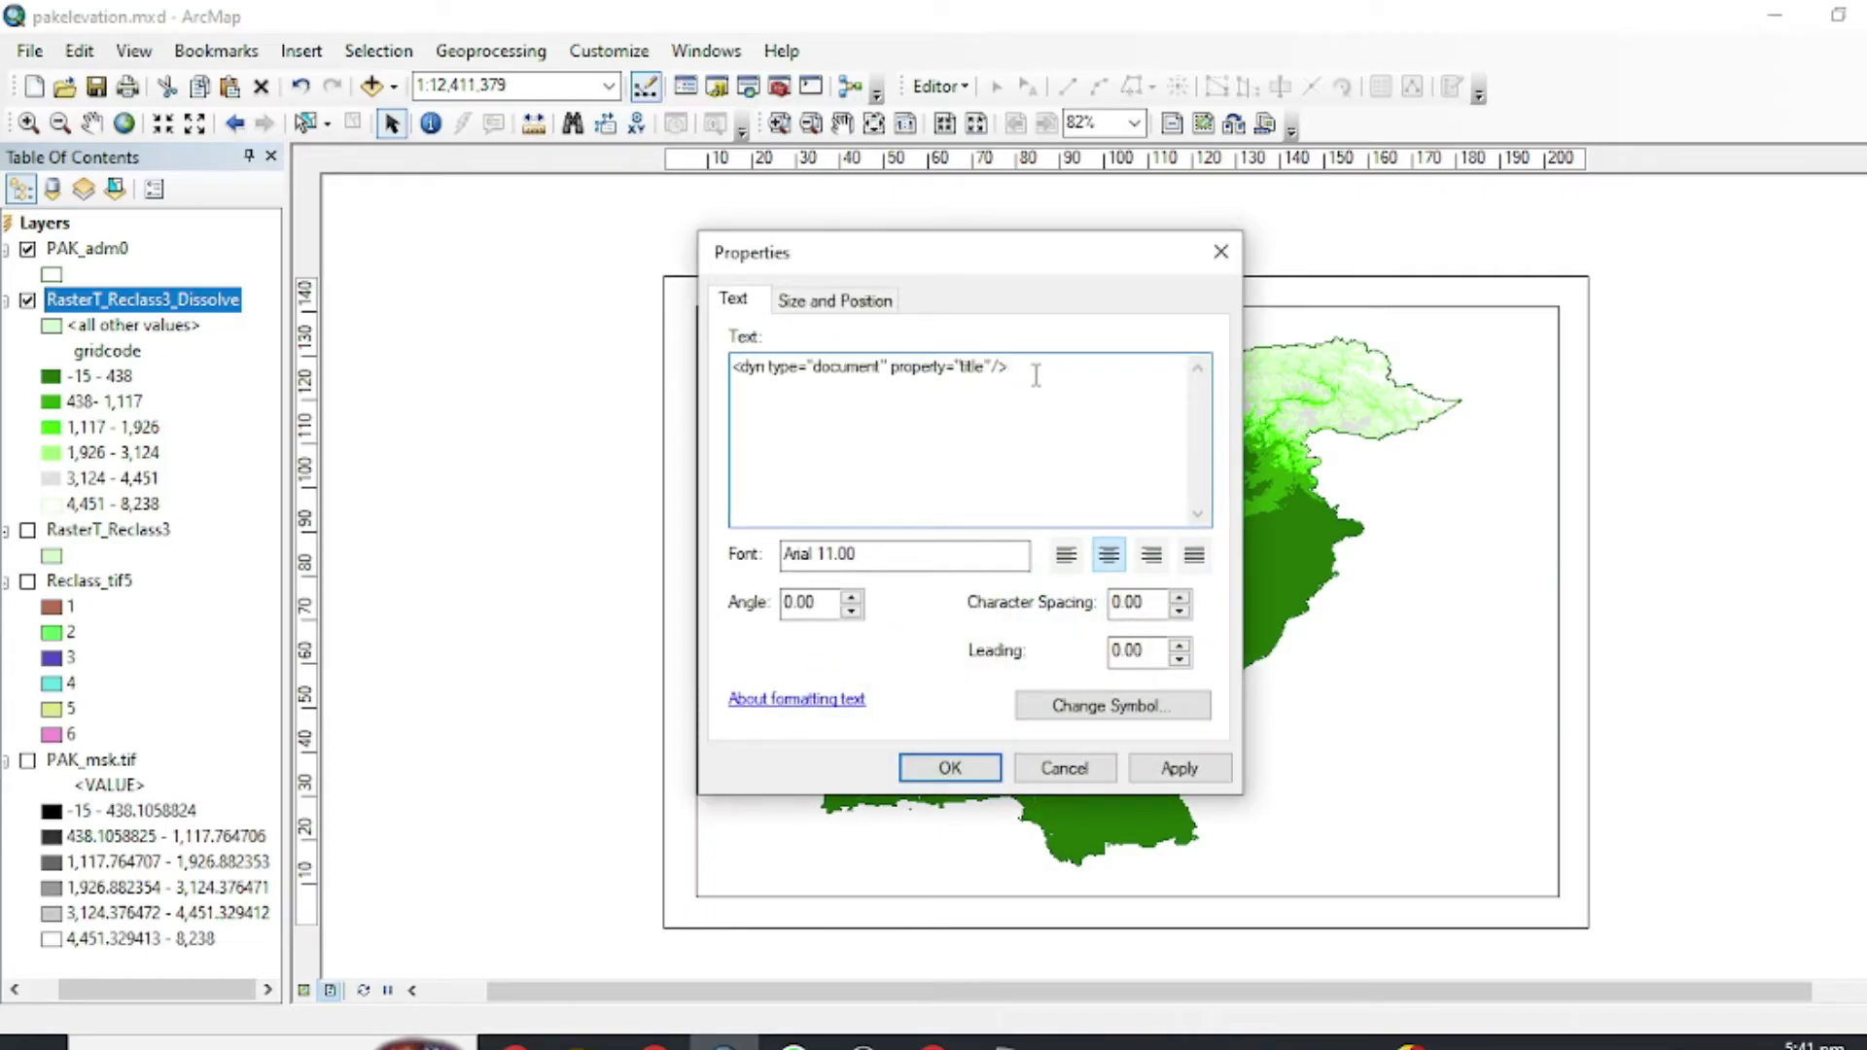
key("ctrl+a")
type("E")
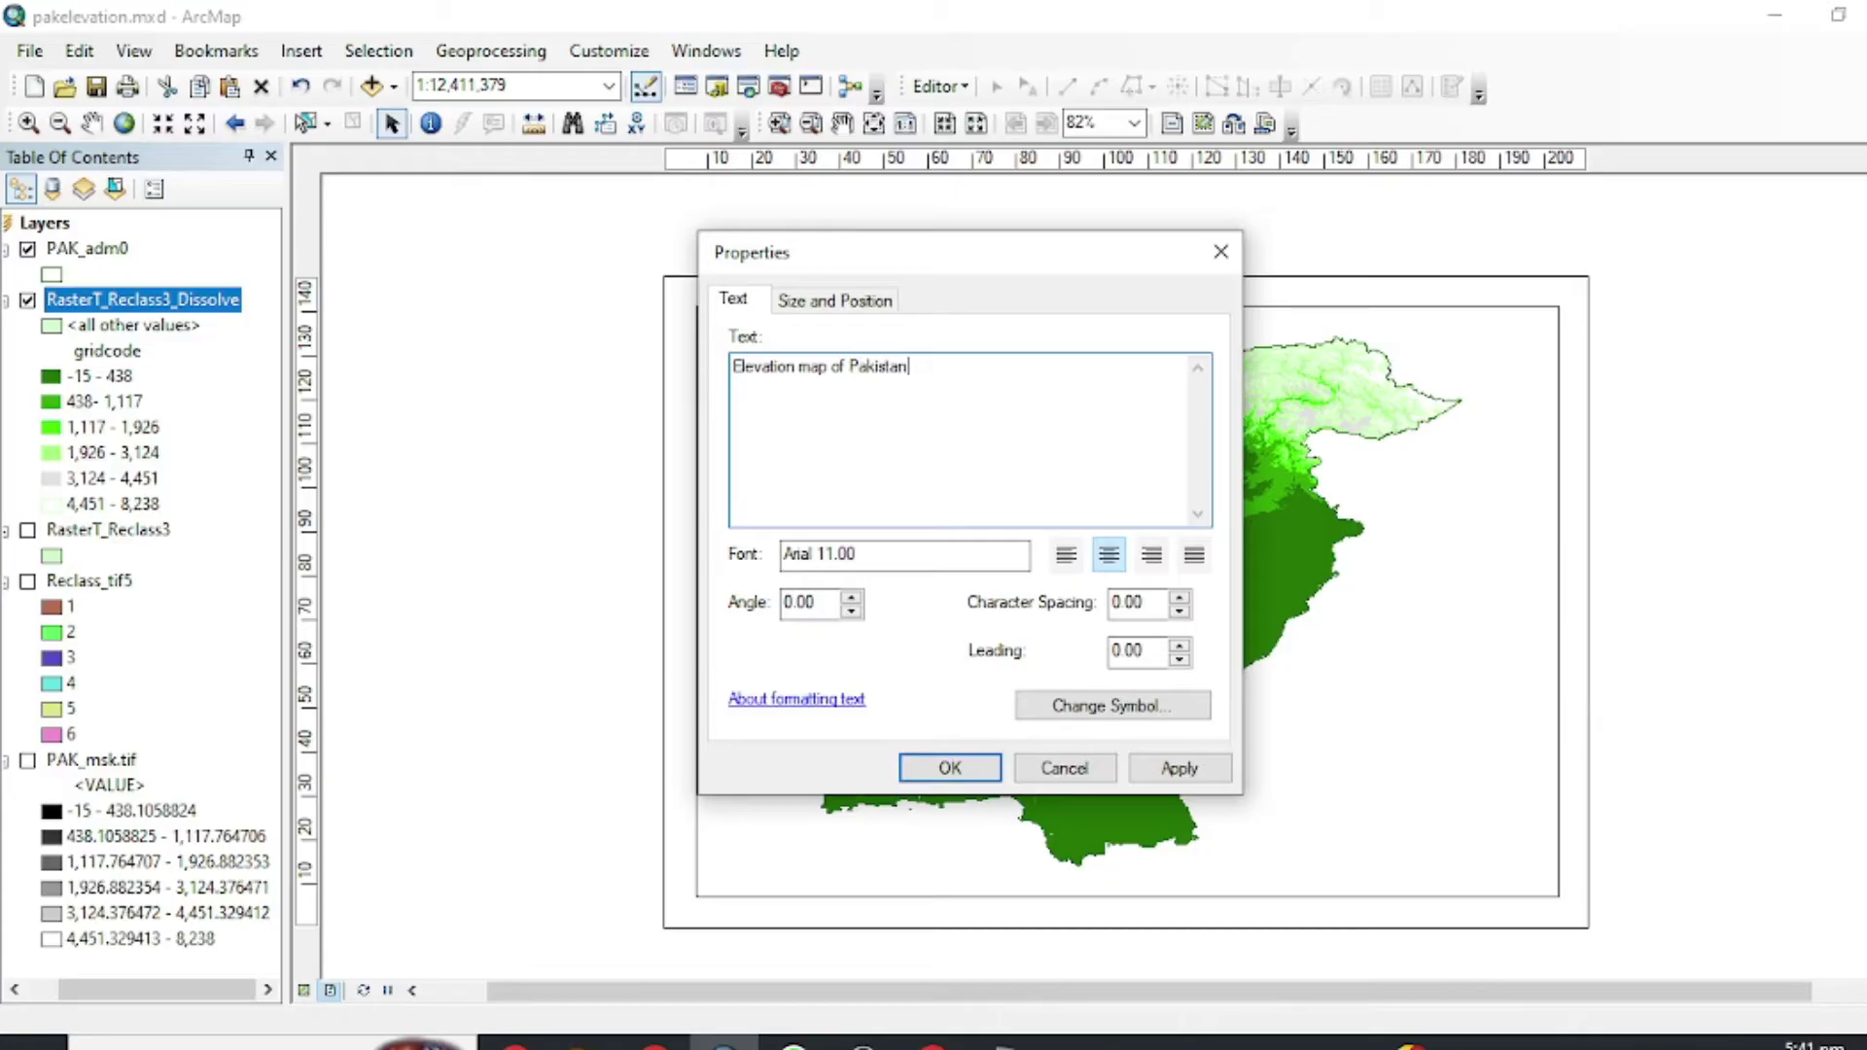
Set the map title's font to Bahnschrift at size 18.
left_click(1128, 707)
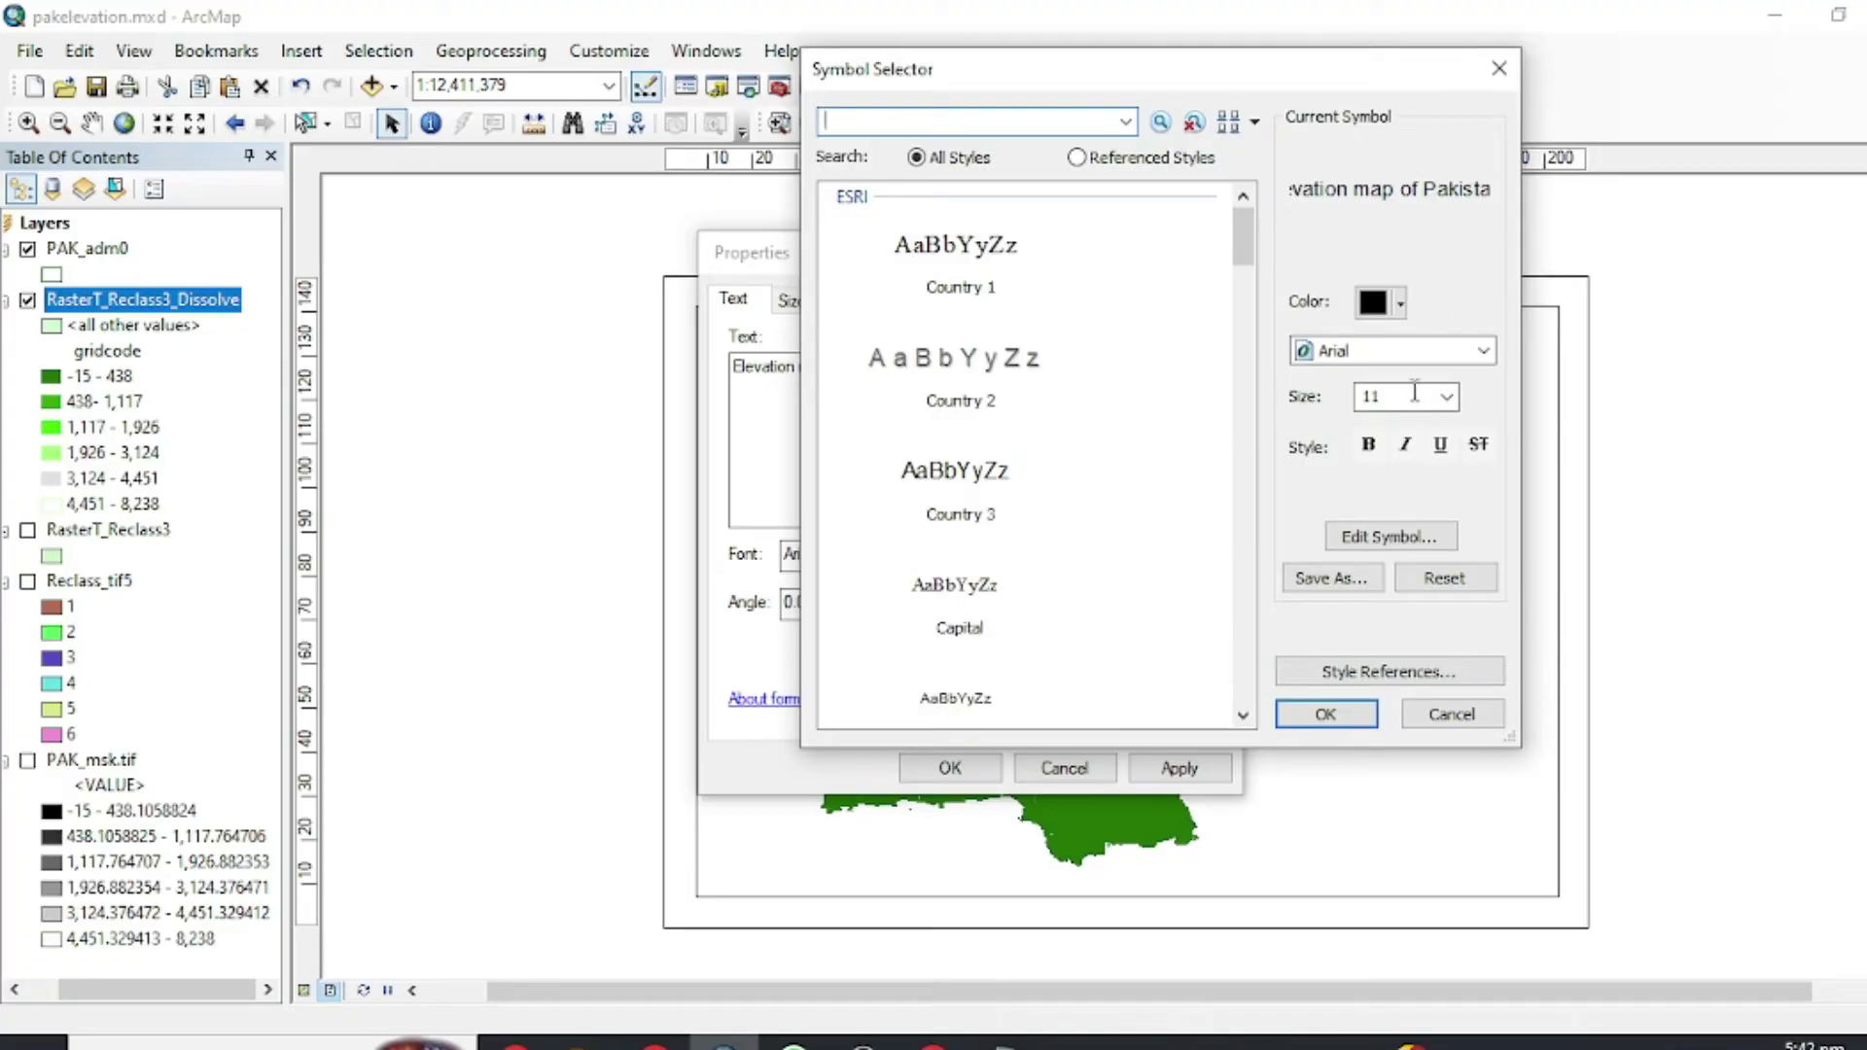
left_click(1381, 303)
left_click(1362, 399)
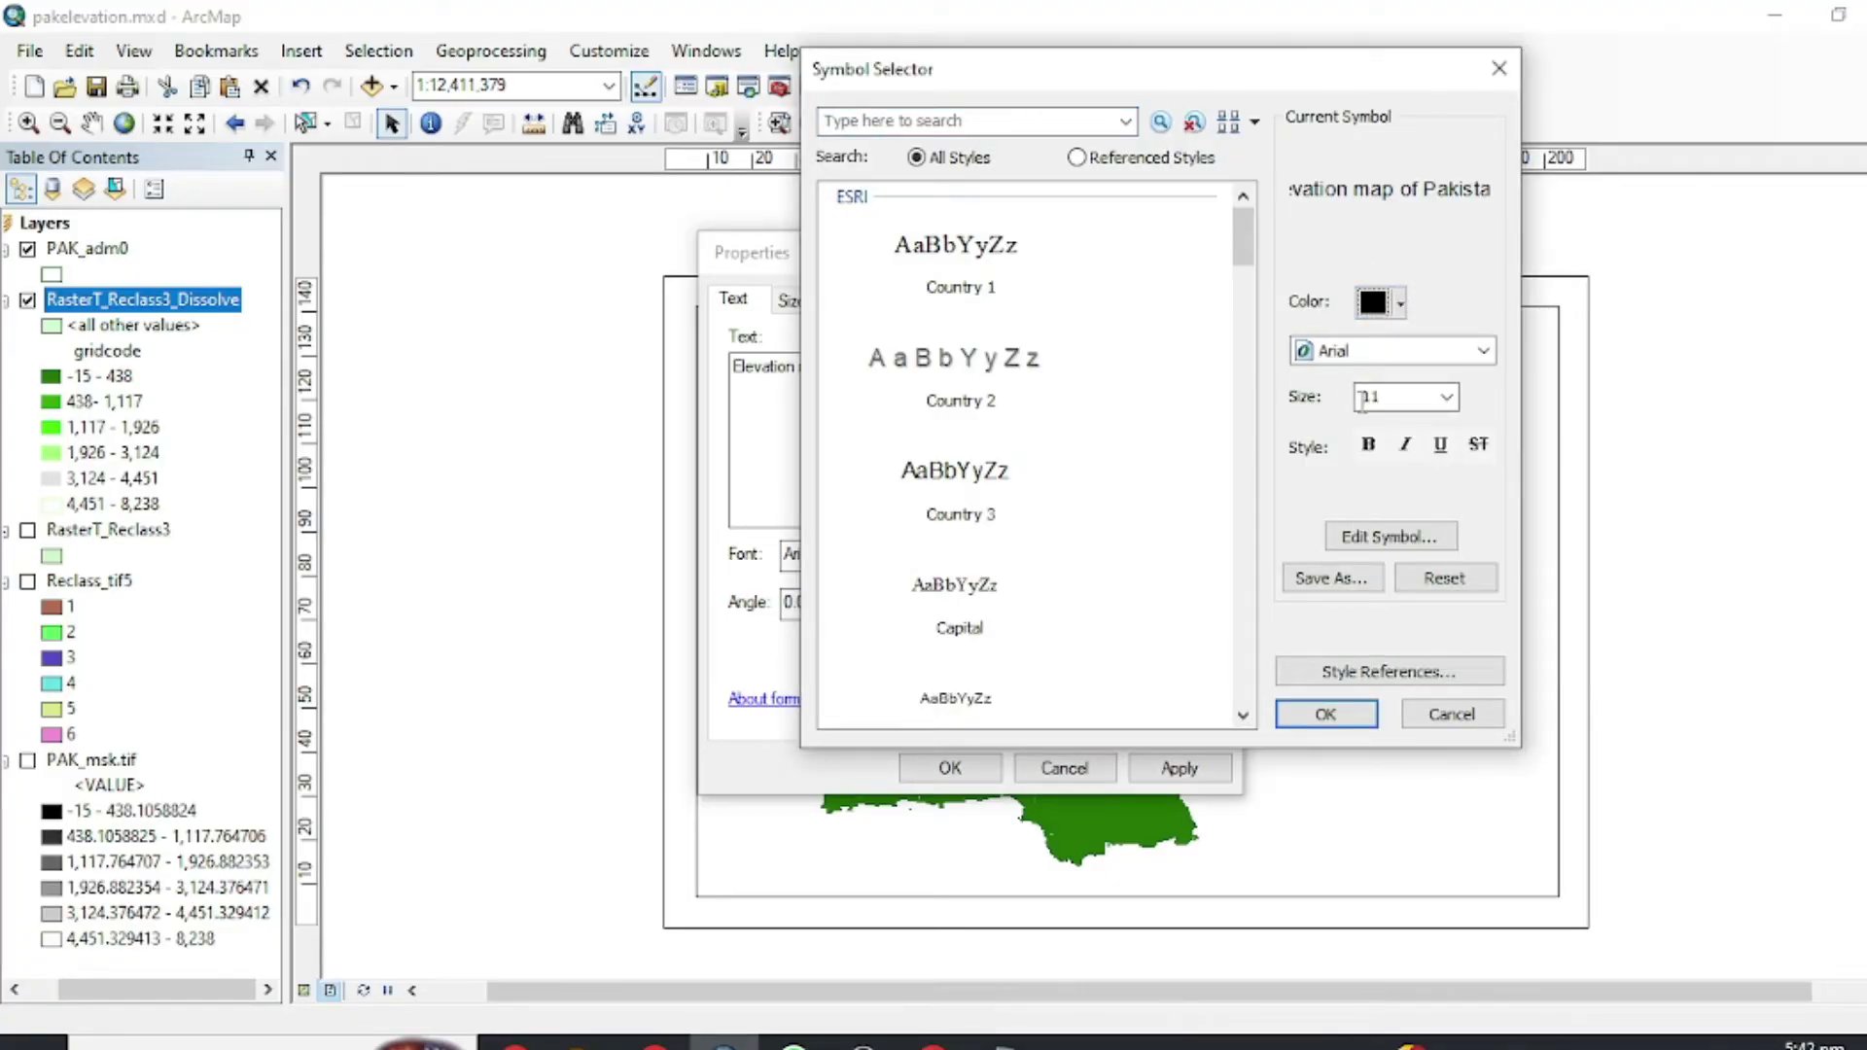
left_click(1484, 351)
left_click(1371, 477)
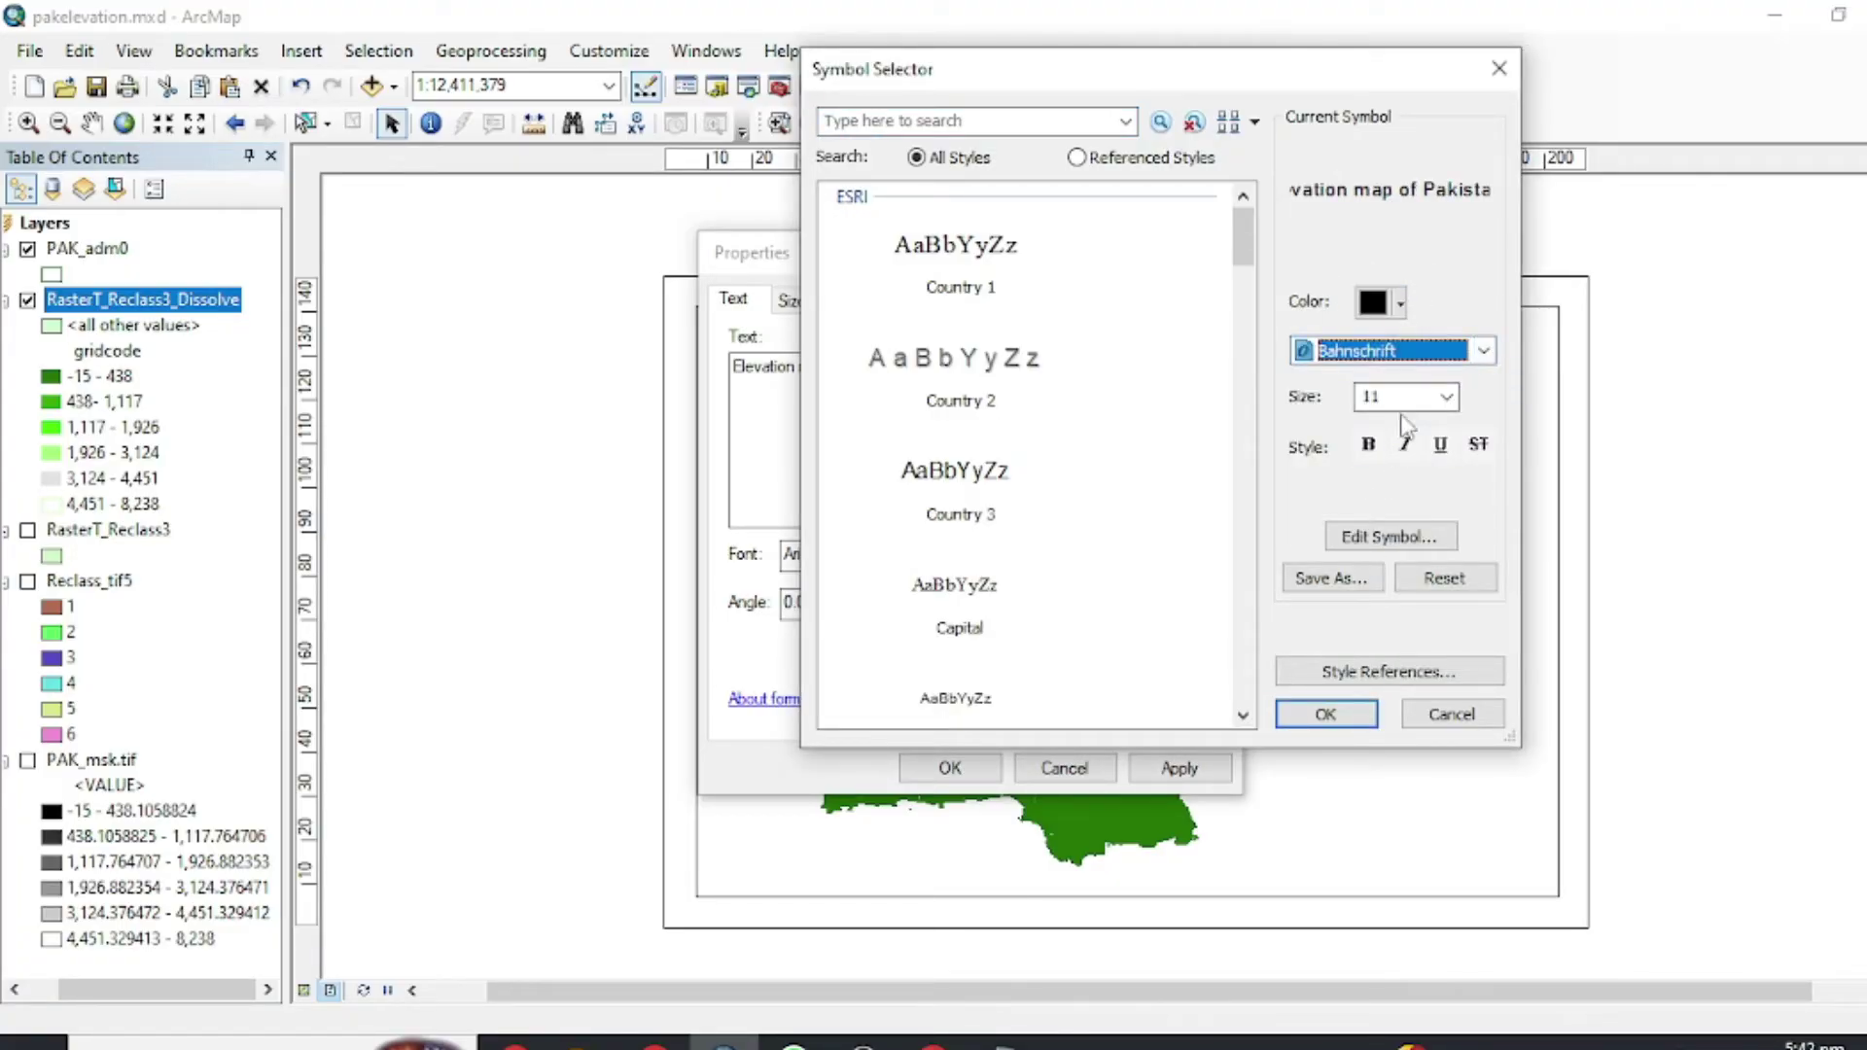
left_click(1447, 397)
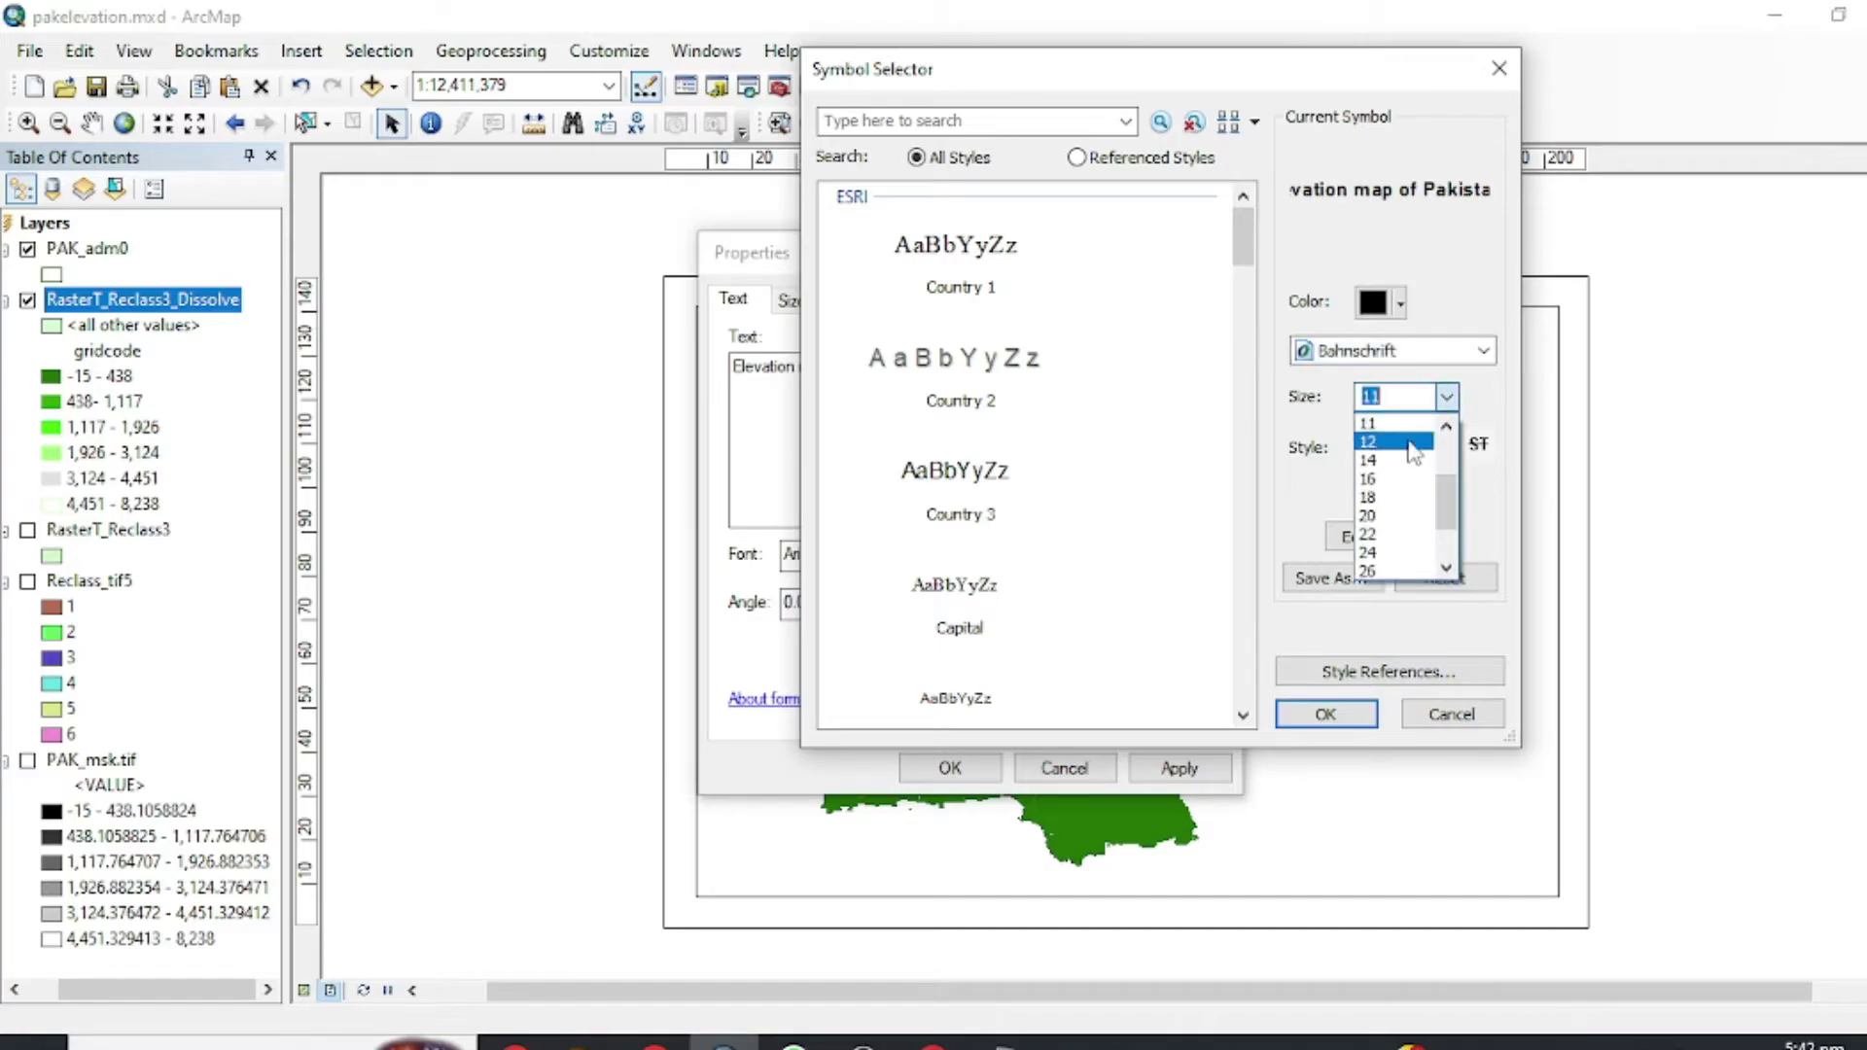
left_click(1391, 497)
left_click(1326, 714)
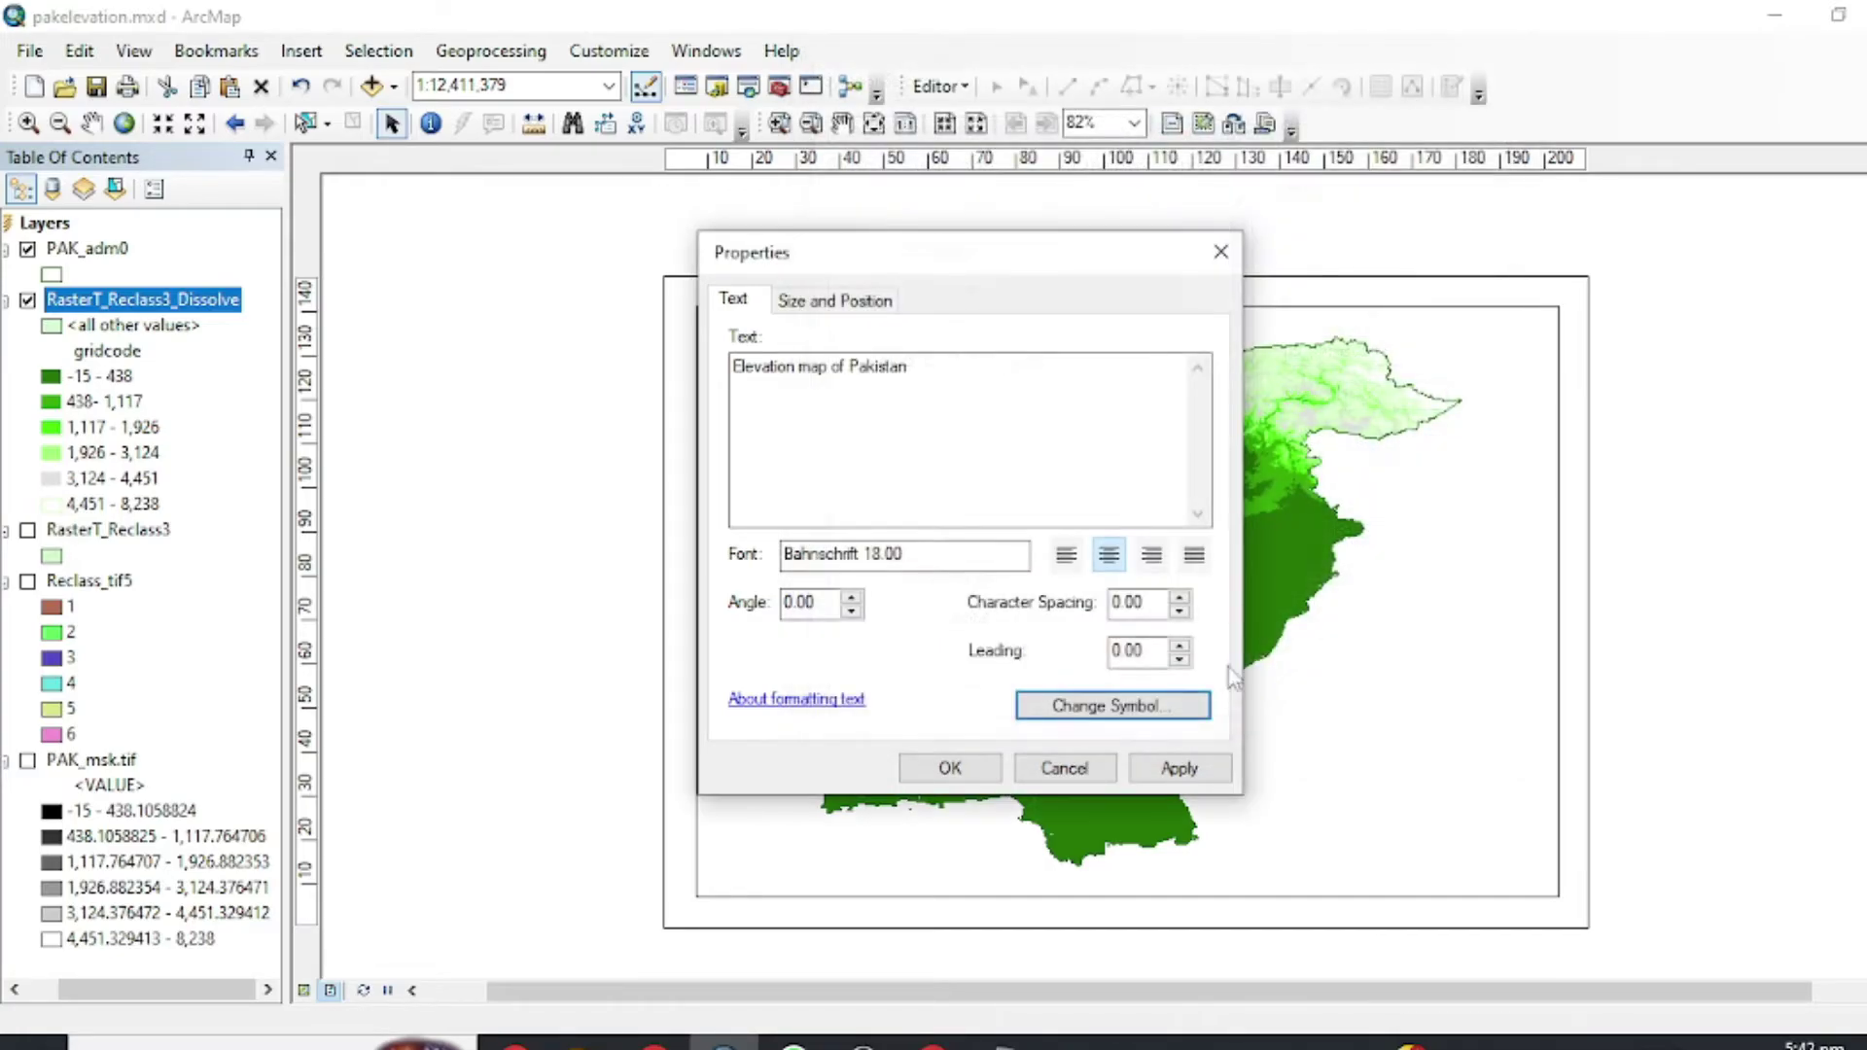
left_click(1000, 770)
left_click(301, 51)
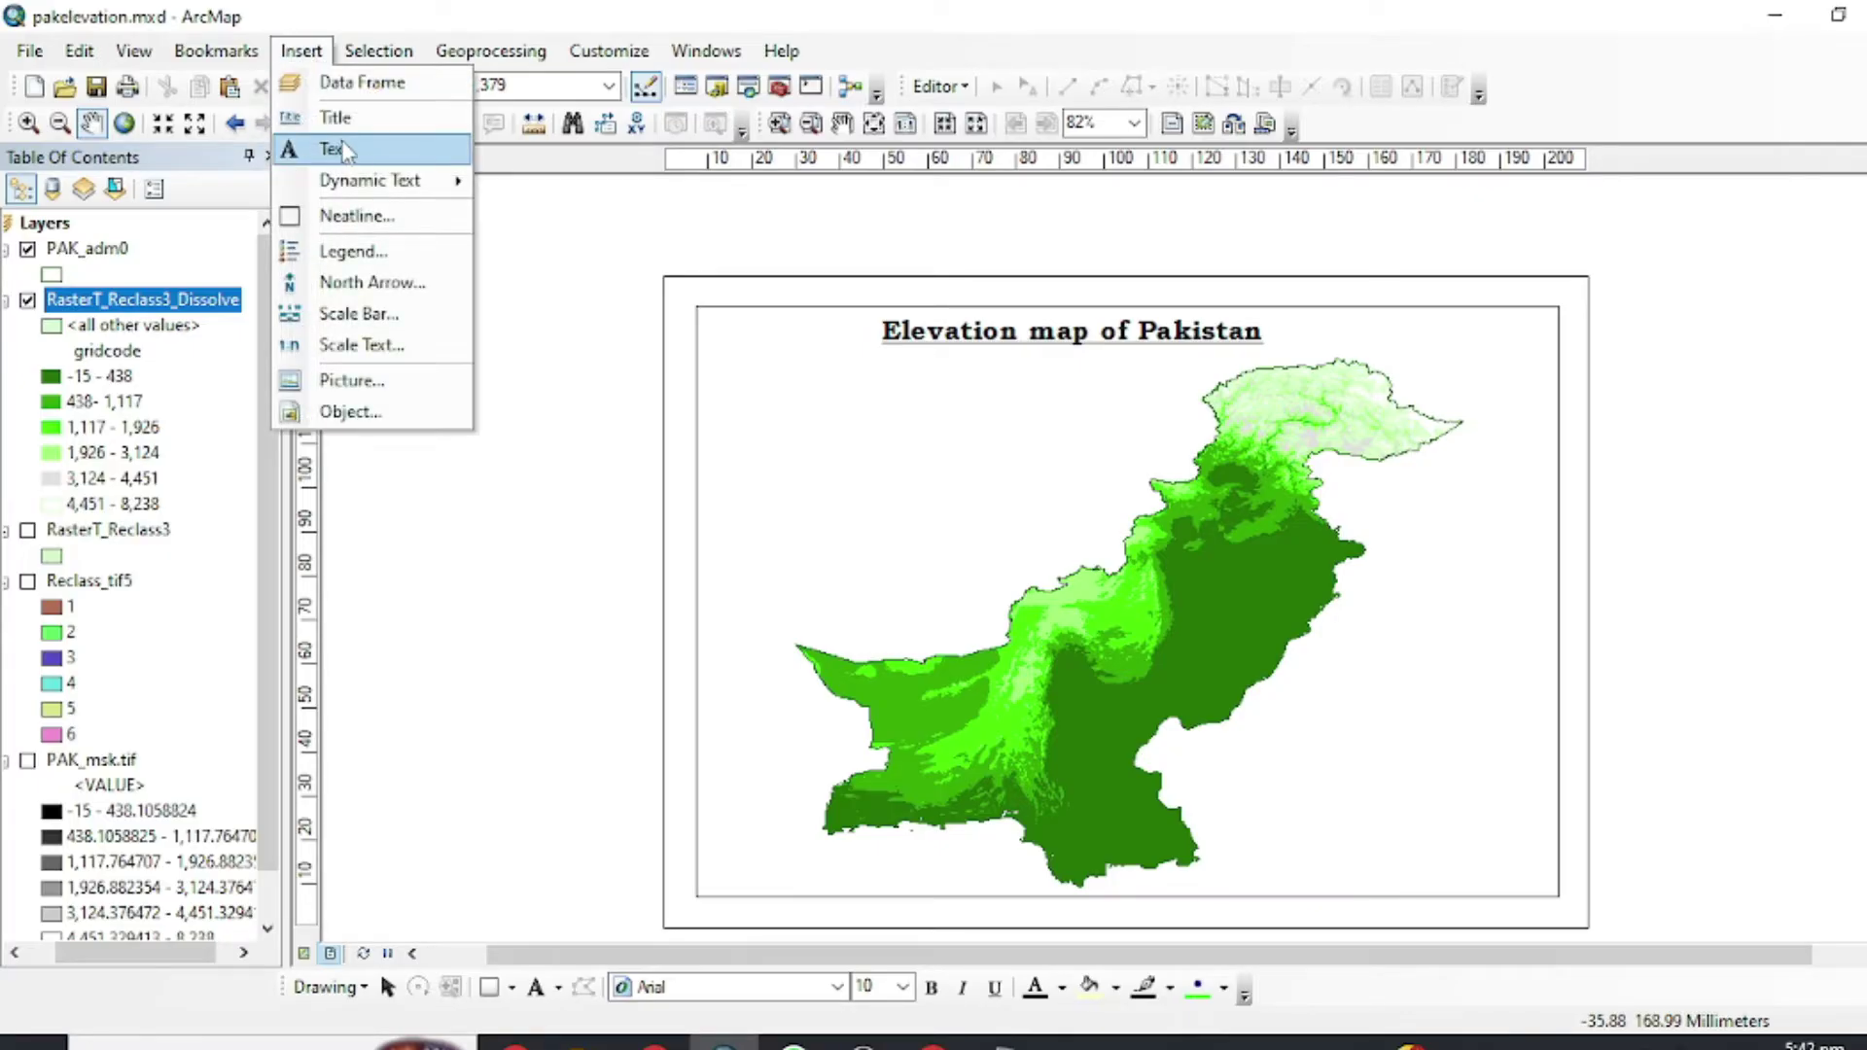
left_click(360, 282)
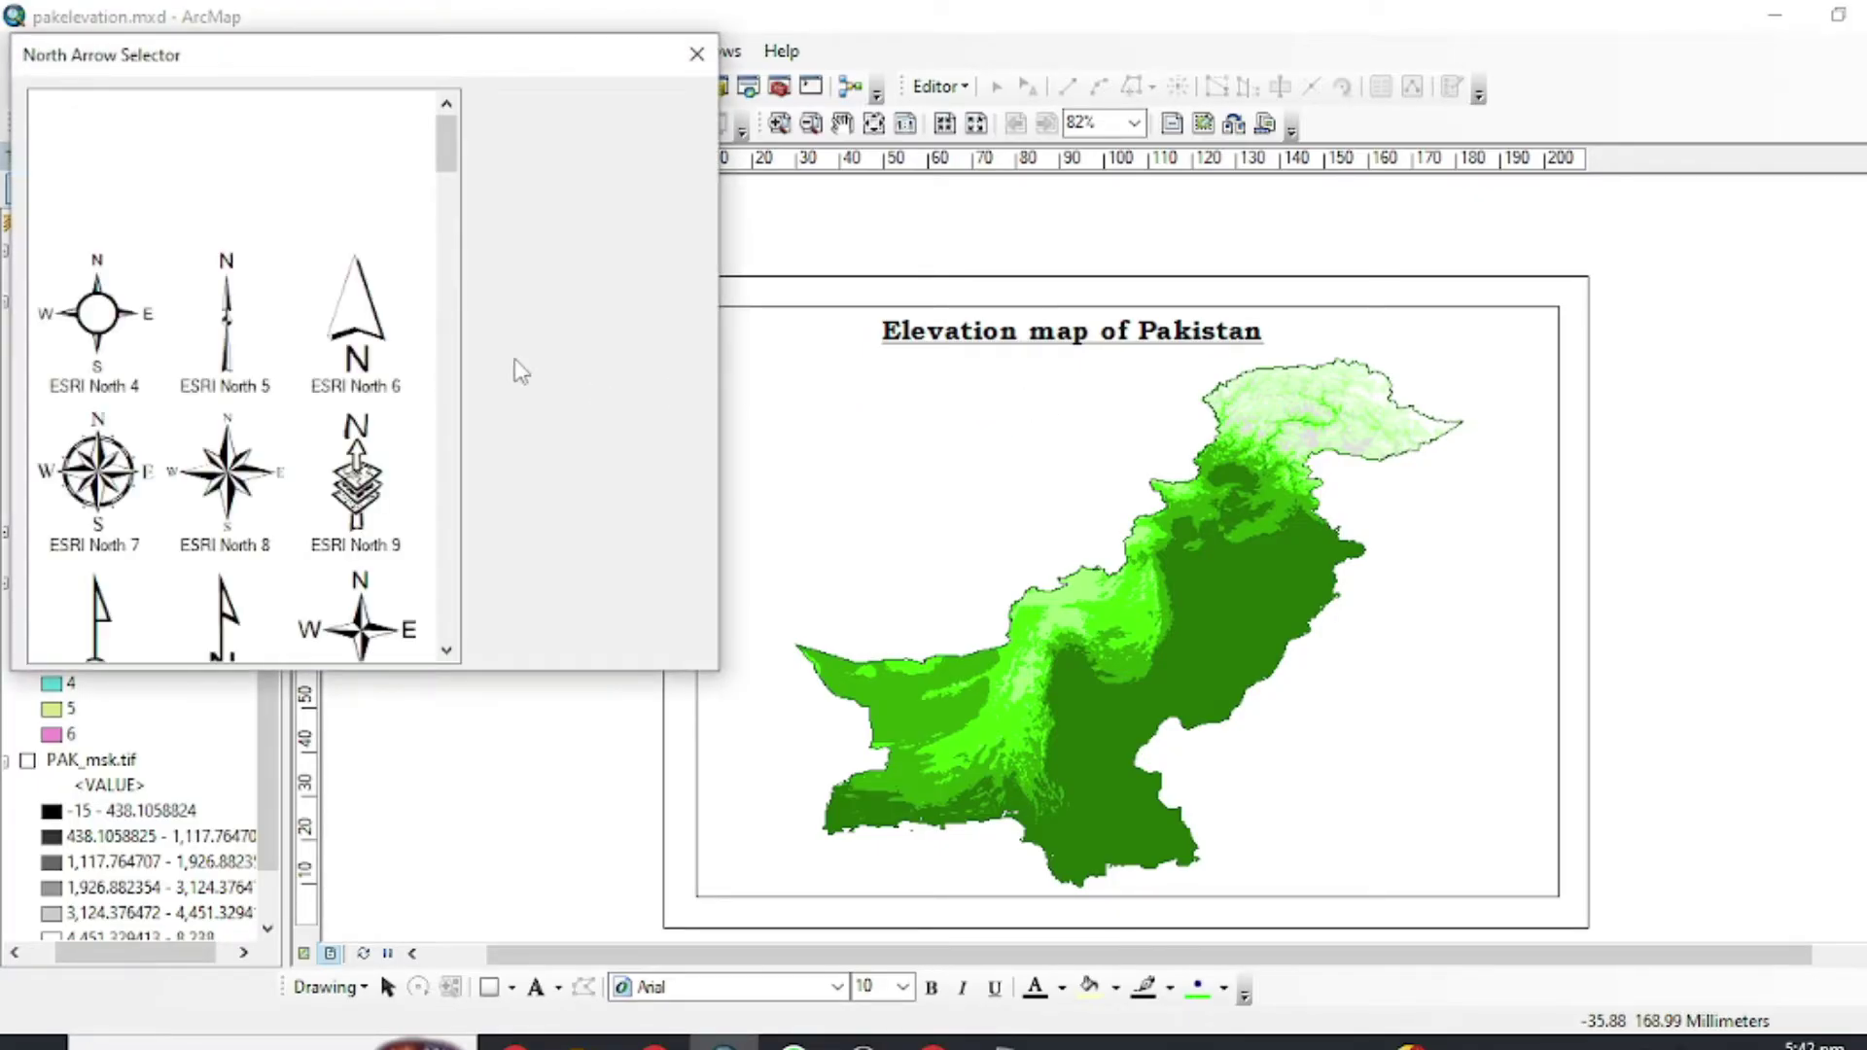
left_click(696, 56)
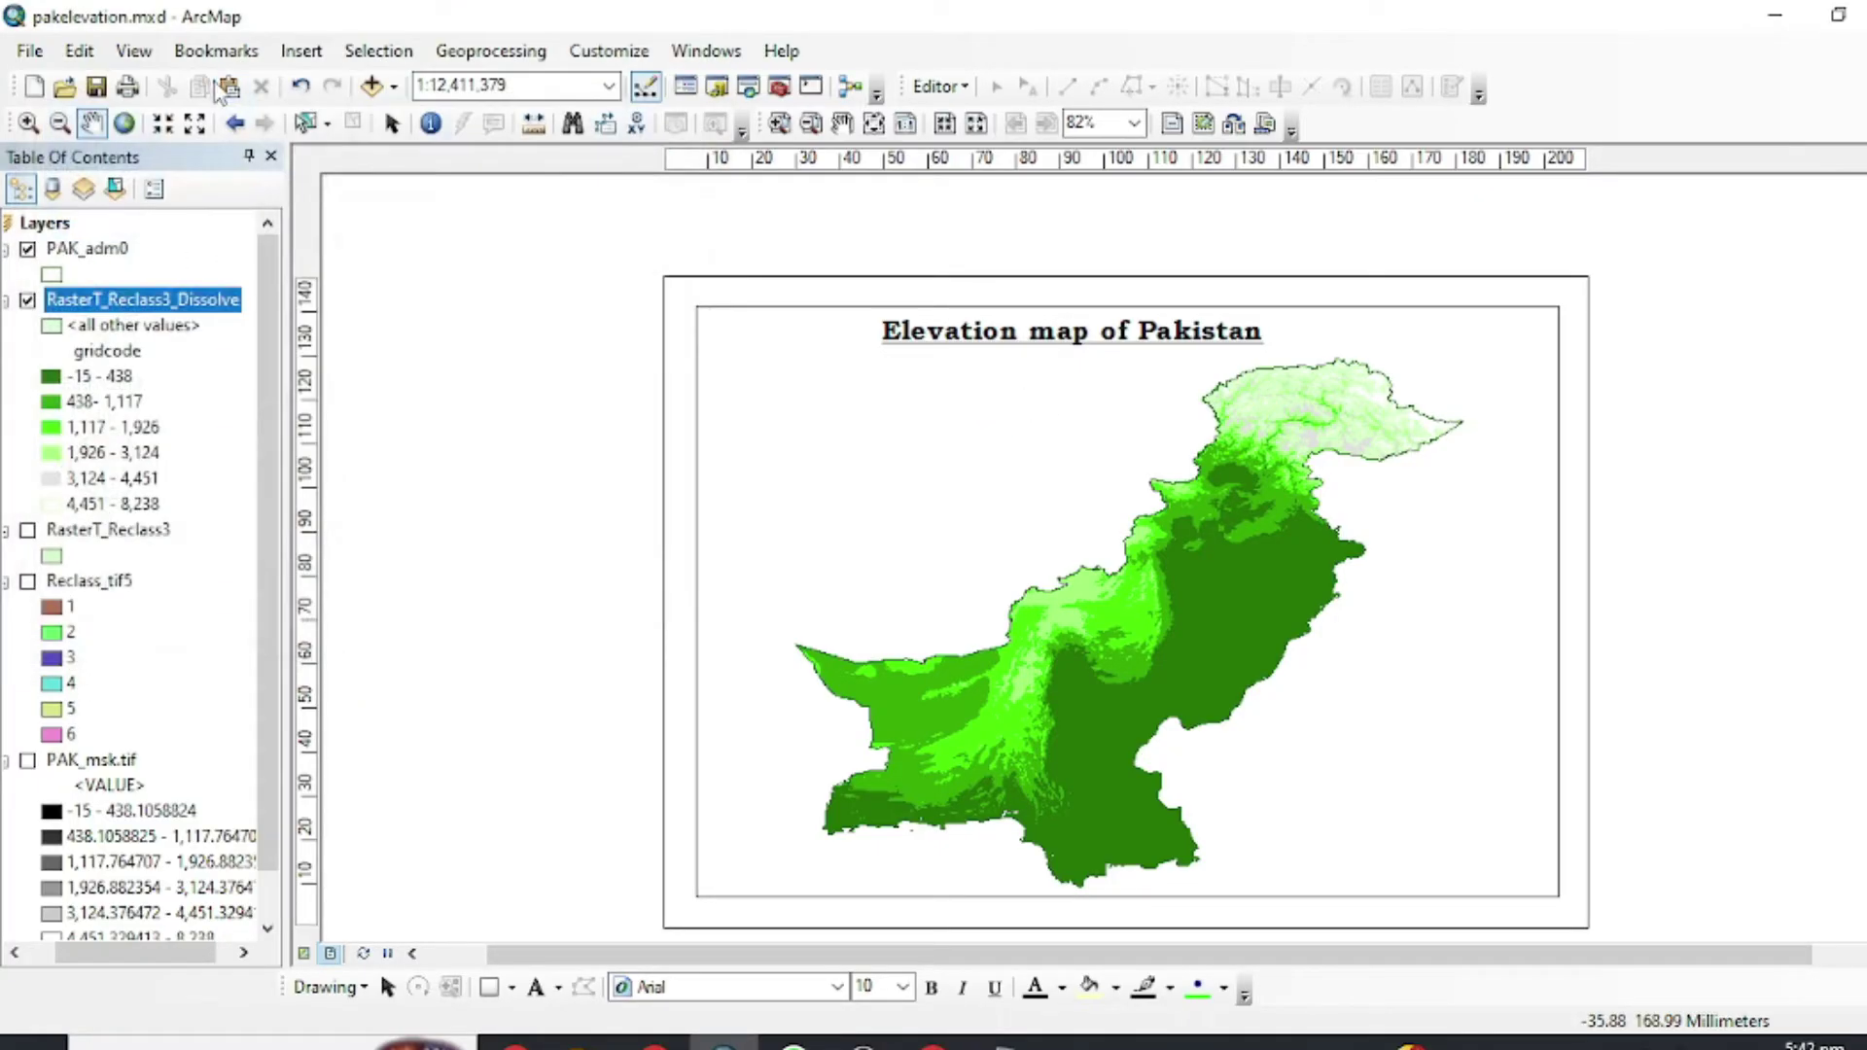
Insert the ESRI North 3 north arrow and place it in the upper-left corner of the map frame.
left_click(301, 50)
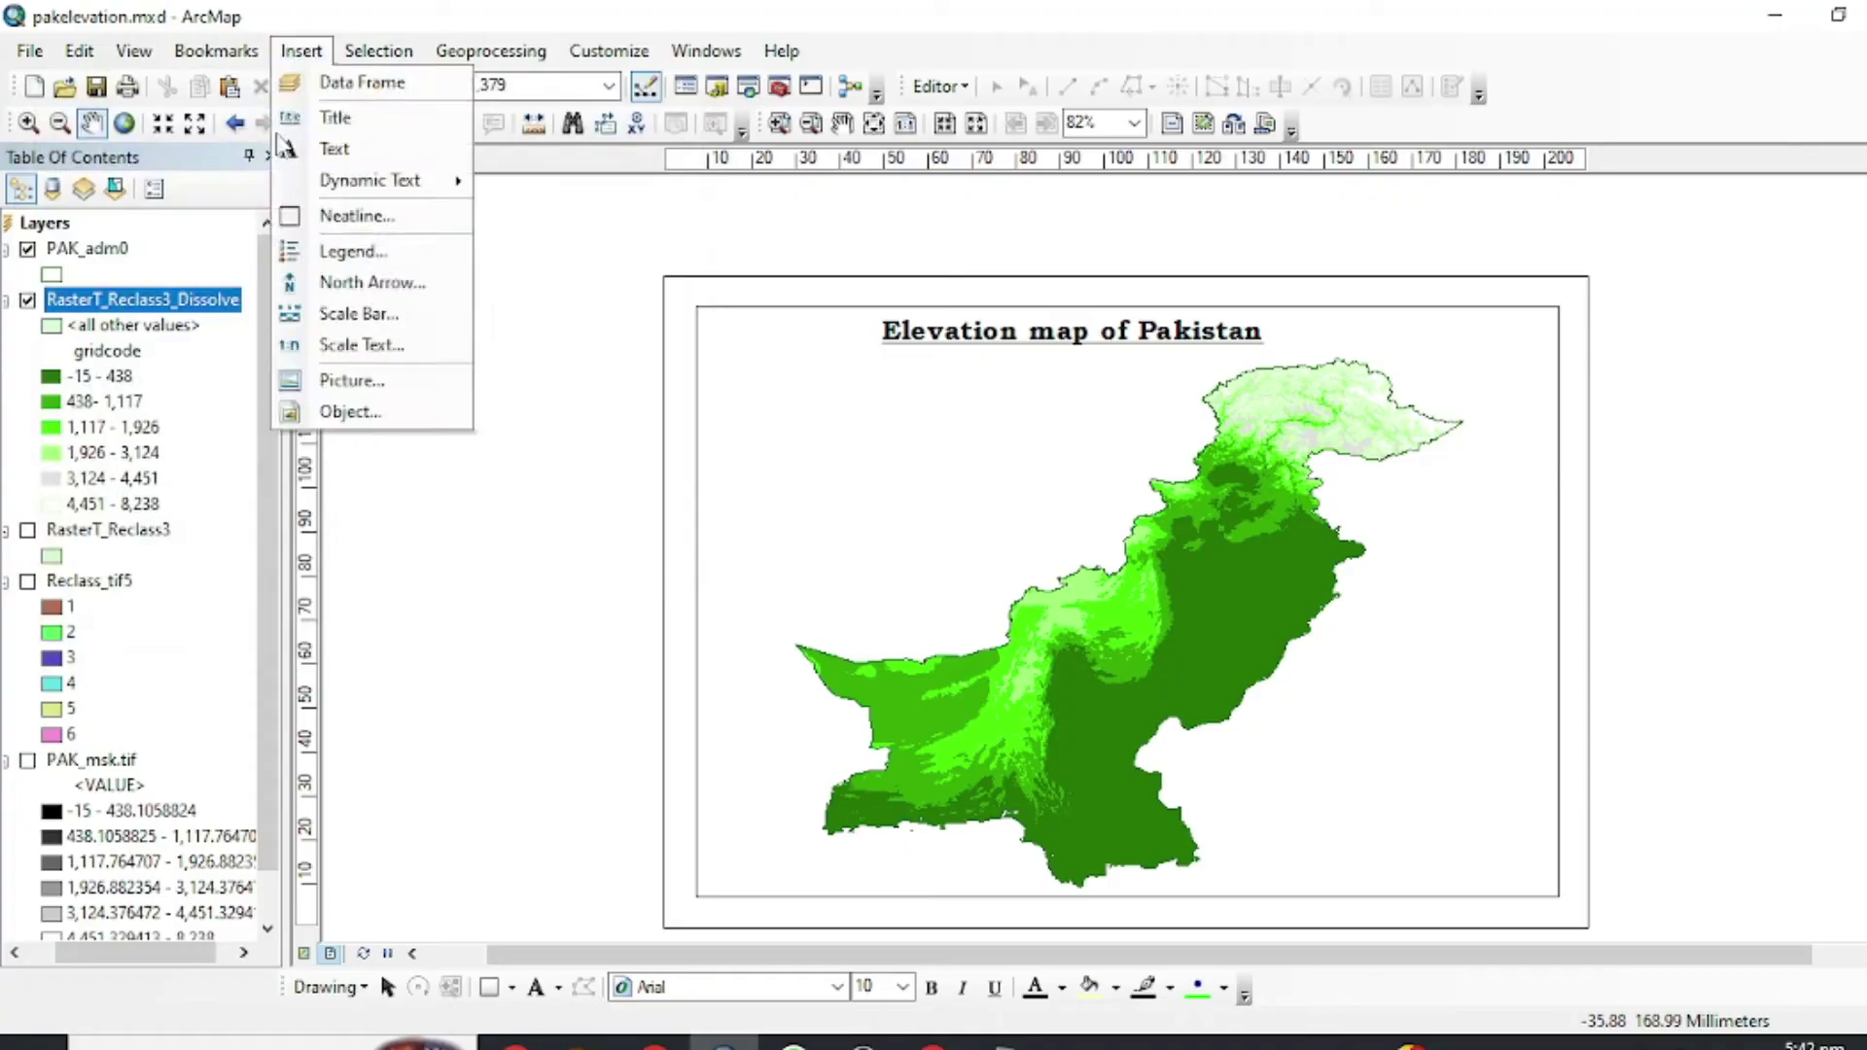
left_click(362, 283)
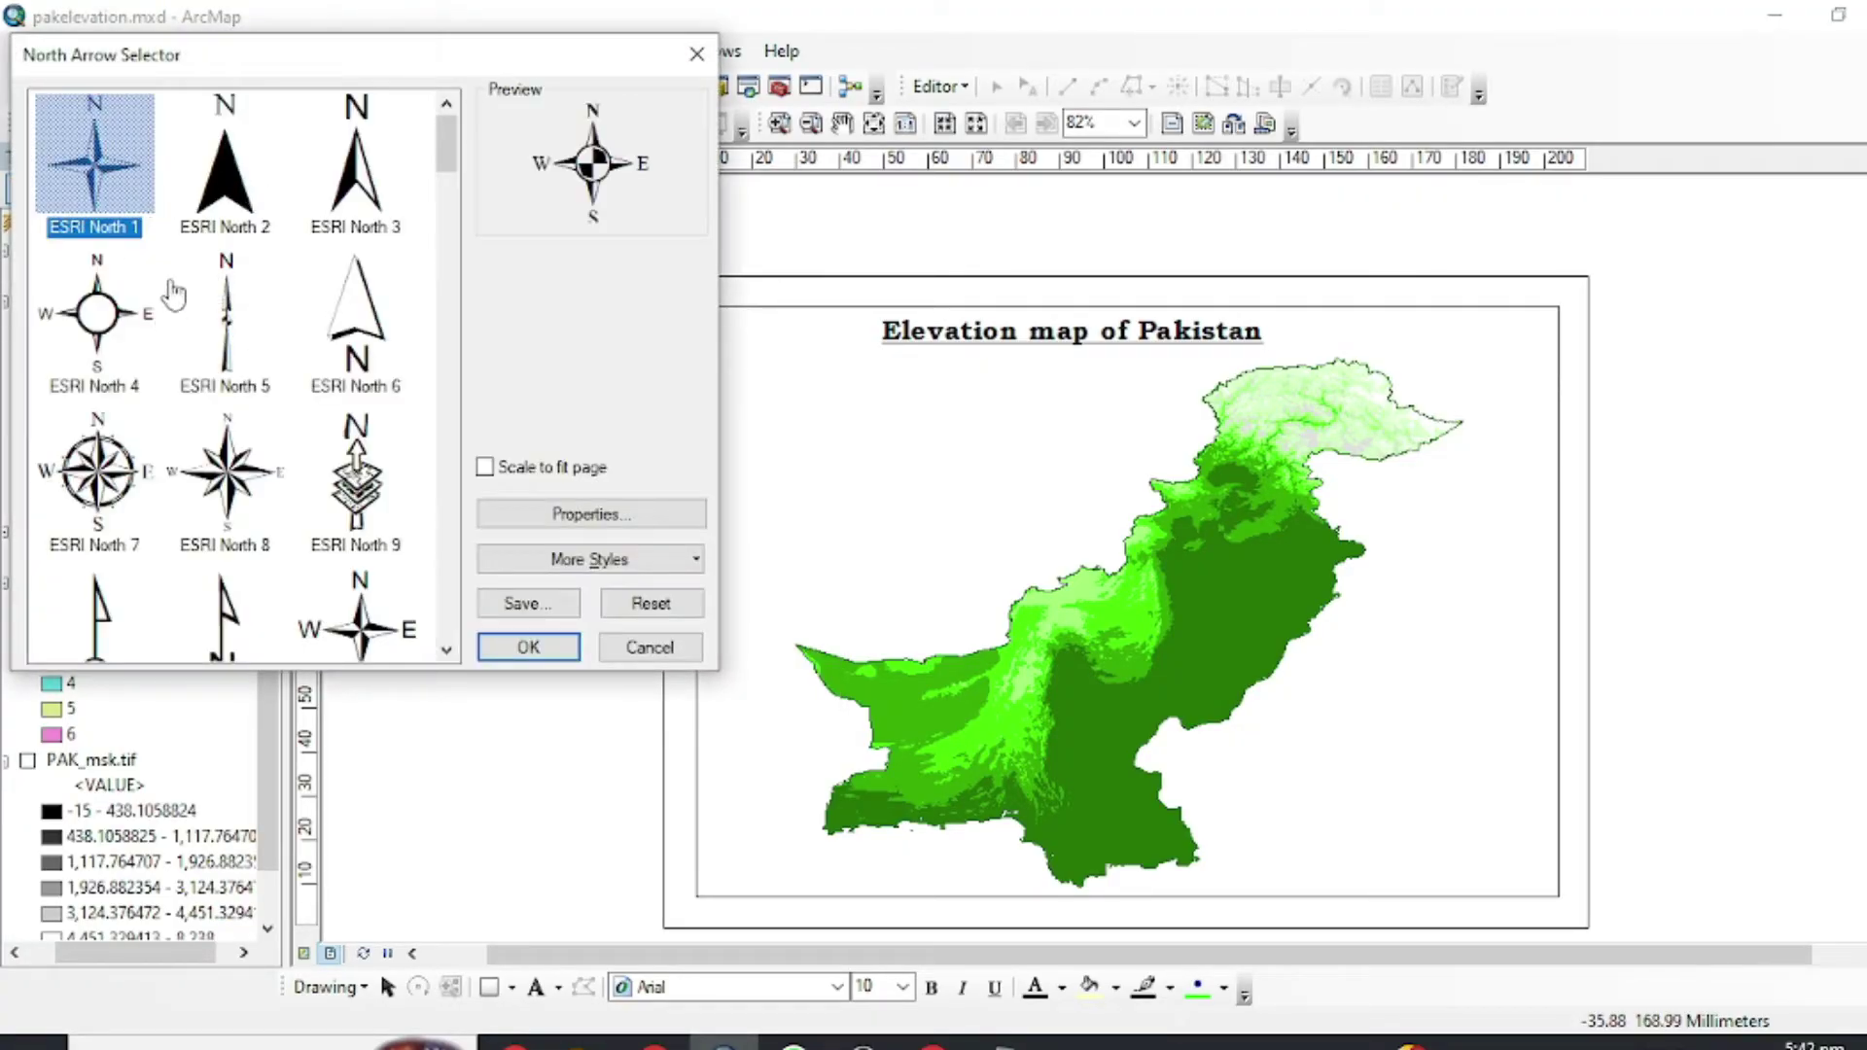
scroll(168, 429, "down", 12)
scroll(168, 429, "up", 12)
left_click(358, 194)
left_click(528, 647)
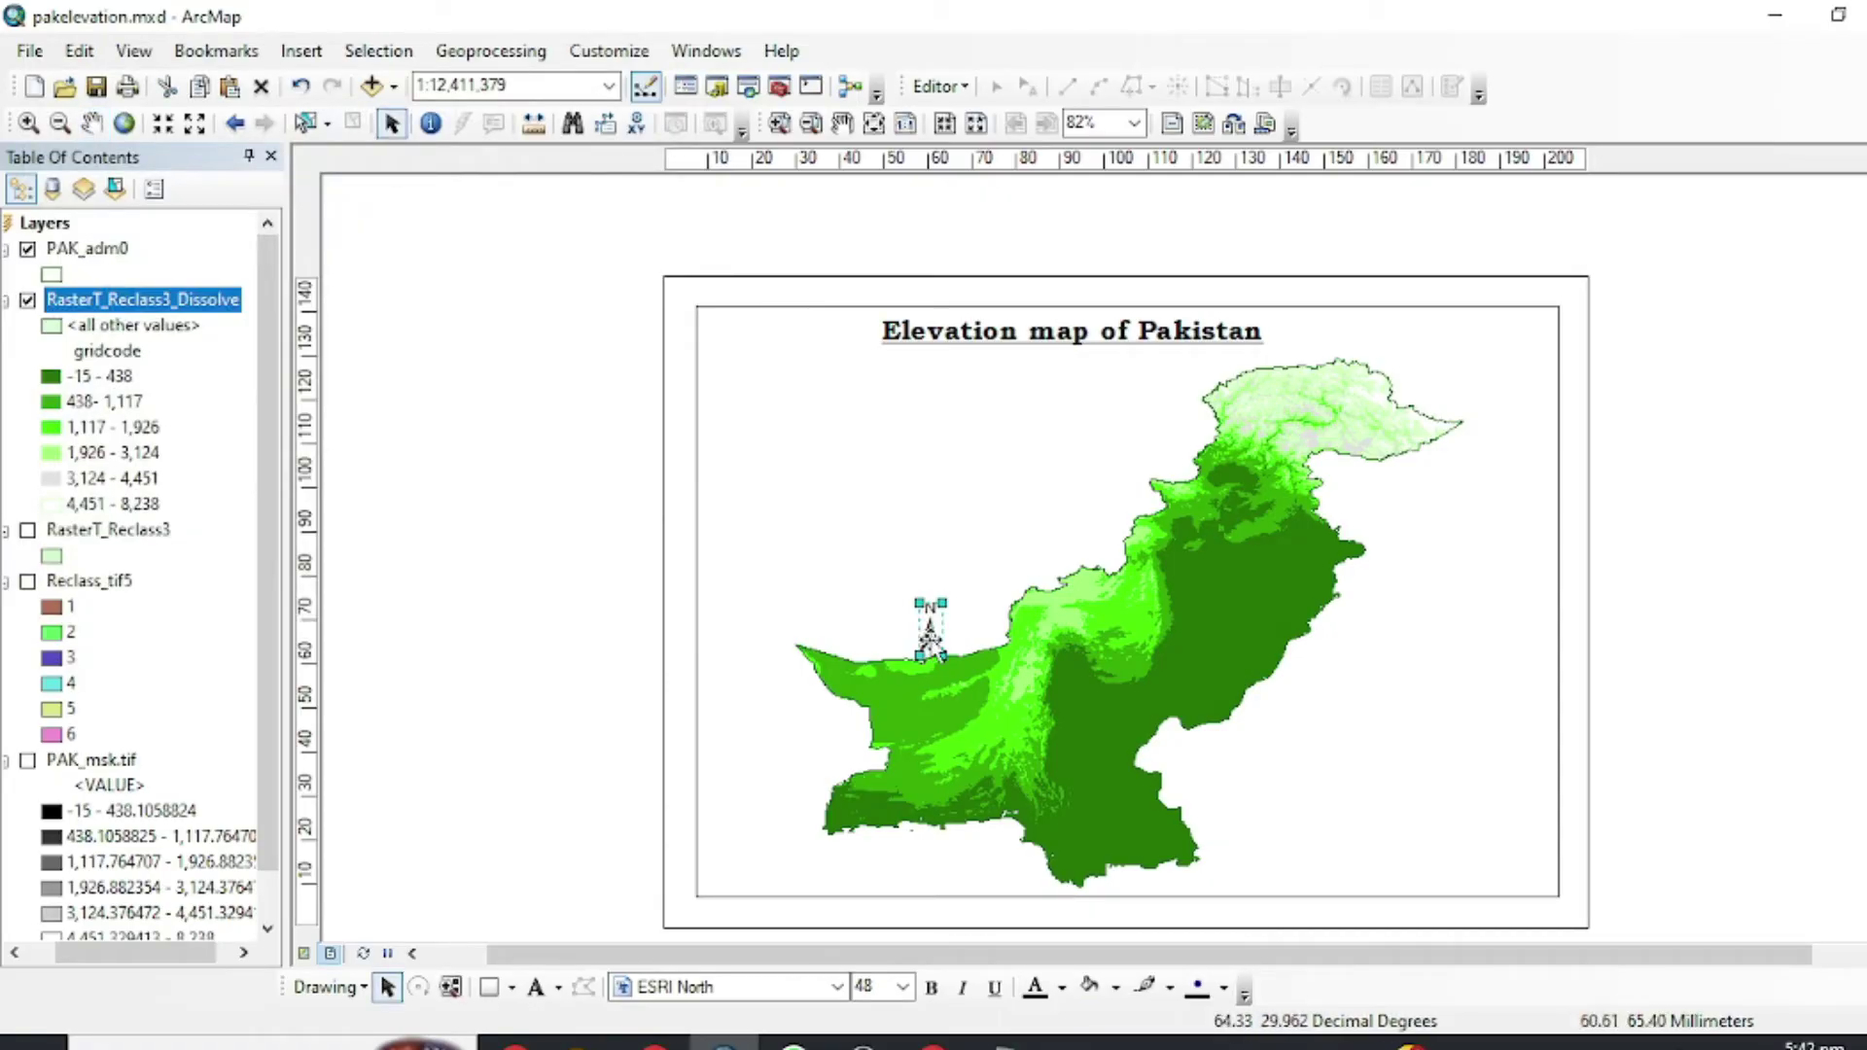
left_click_drag(936, 637, 748, 410)
left_click(437, 377)
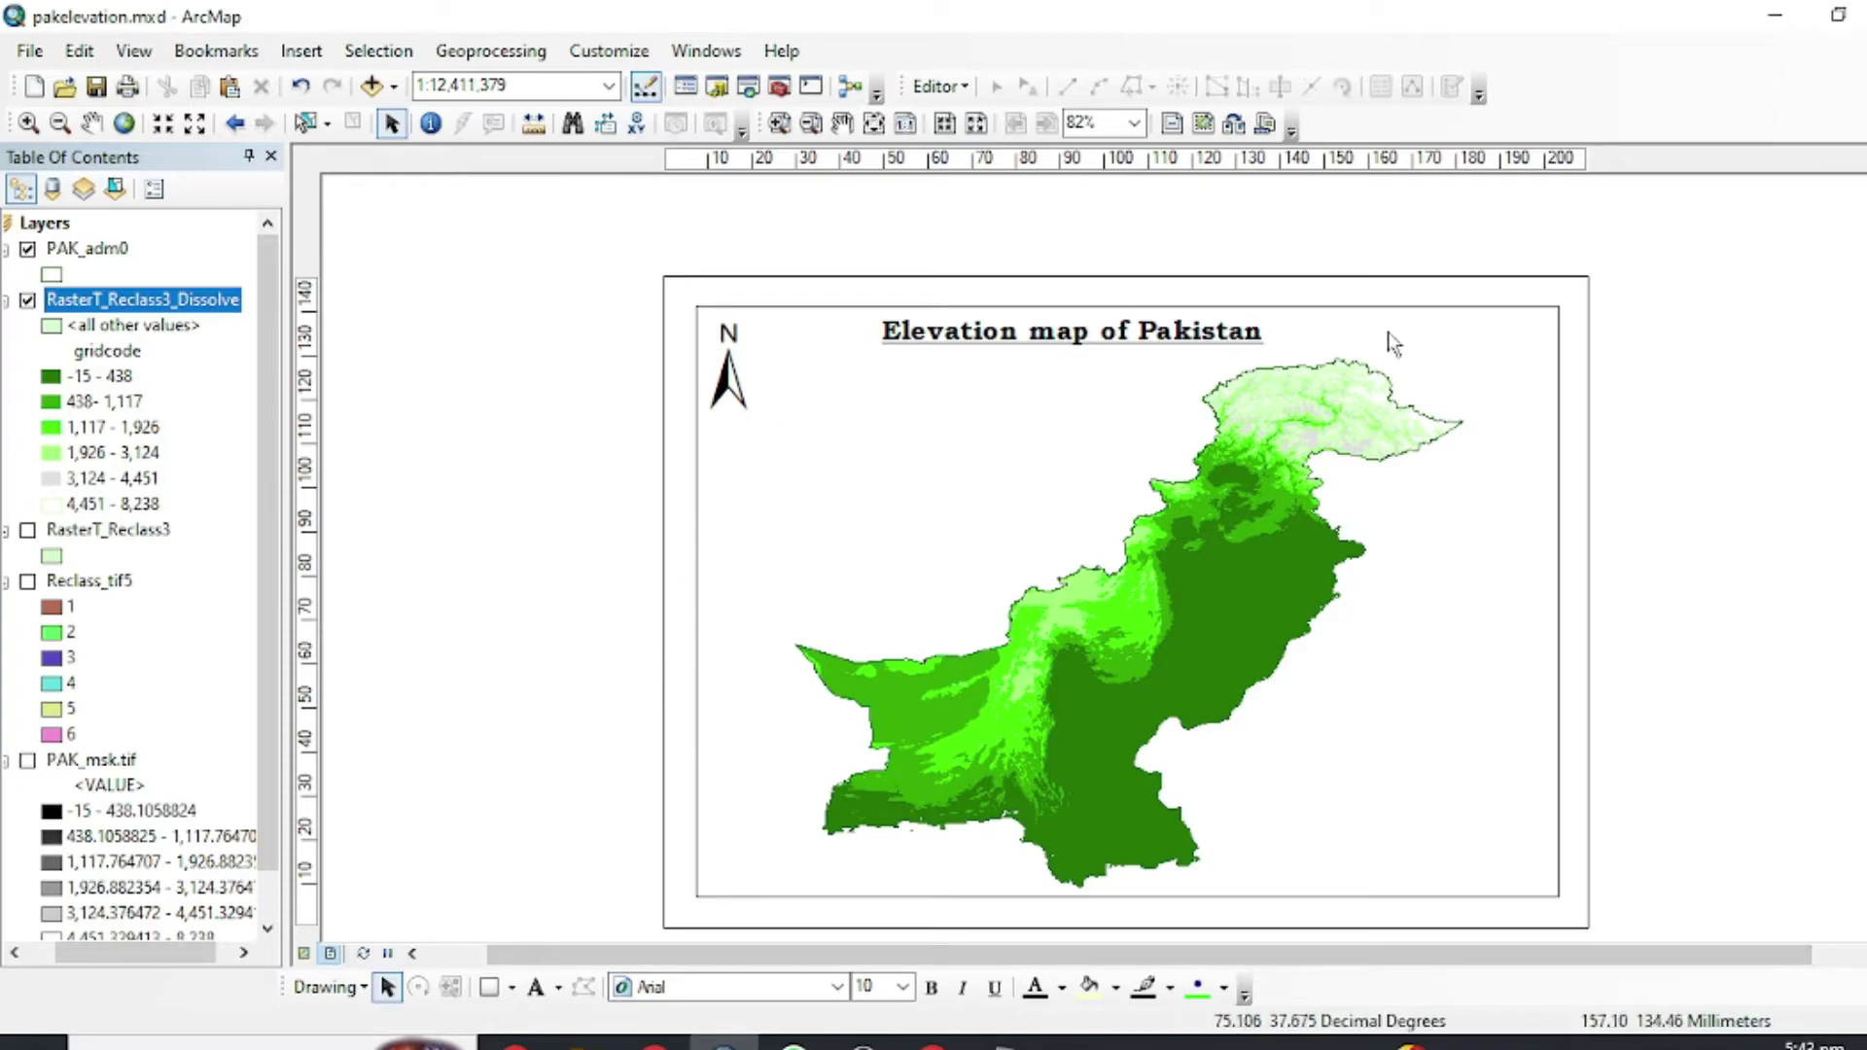
Insert the Alternating Scale Bar 1 scale bar and place it in the lower-left corner of the map frame.
left_click(302, 51)
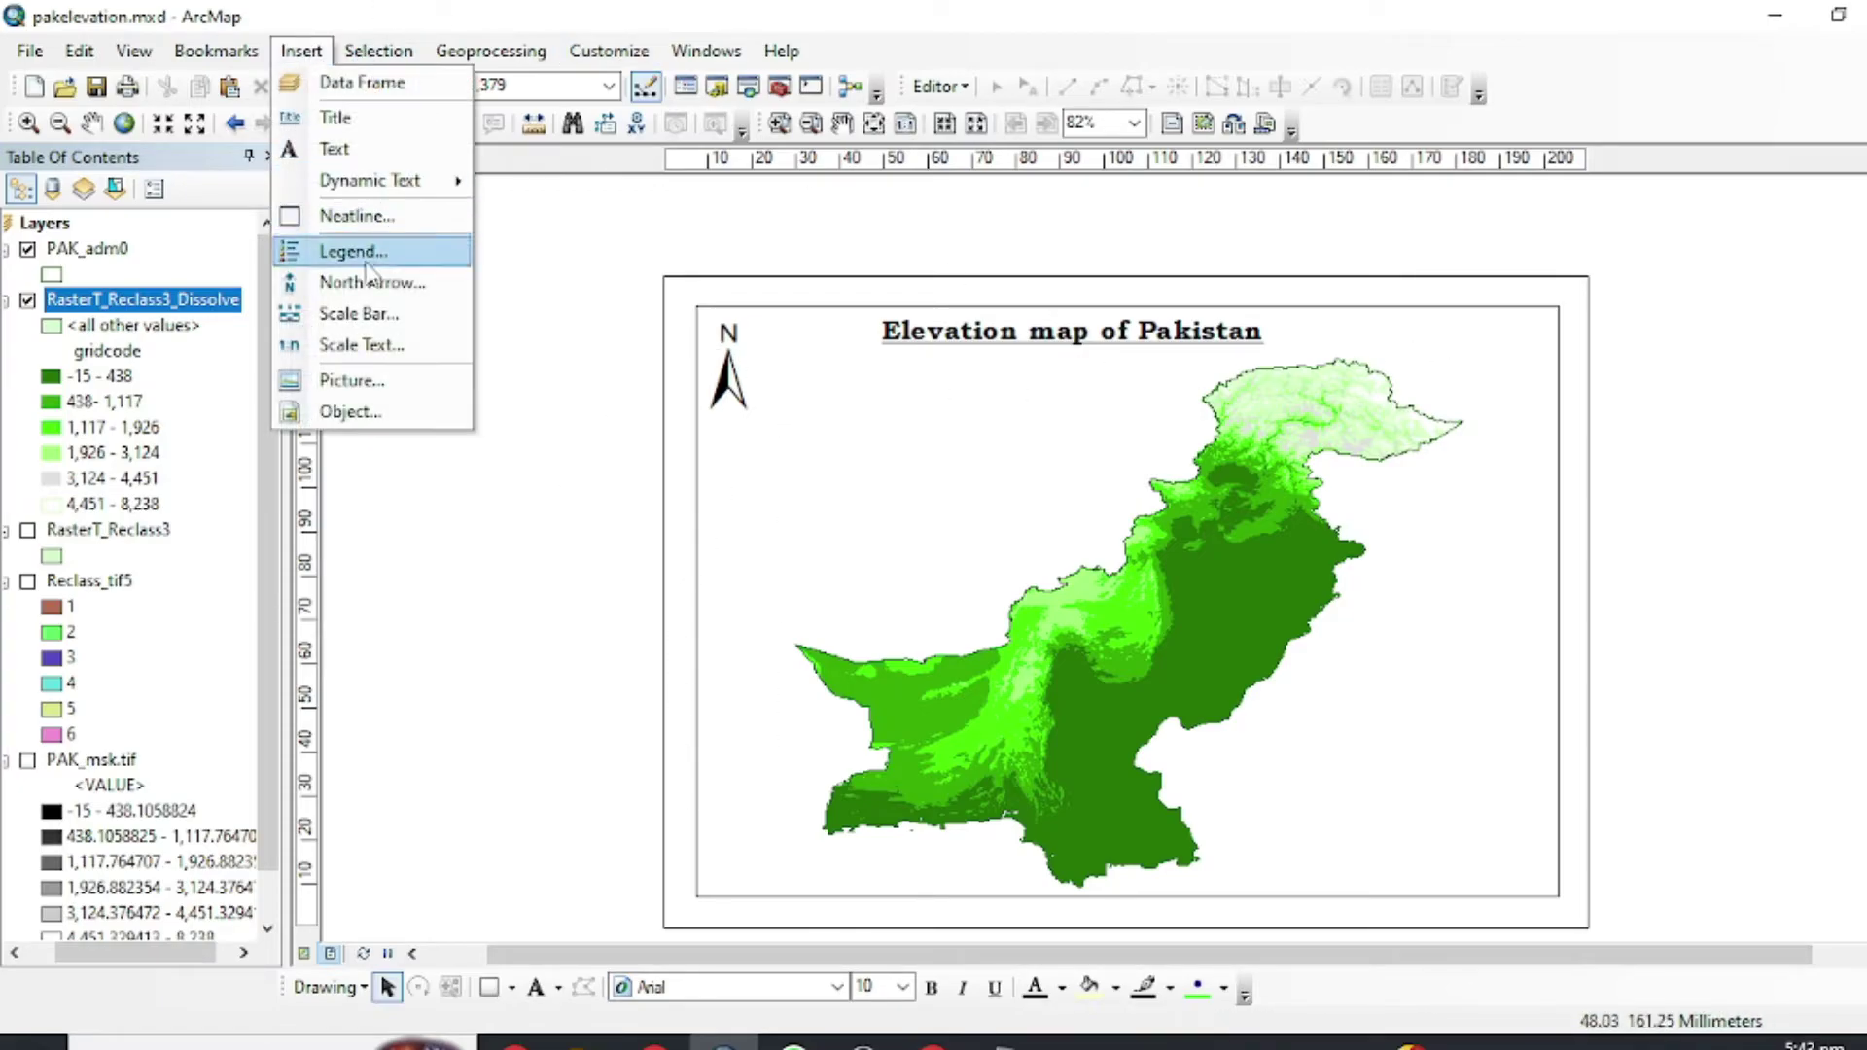
left_click(347, 315)
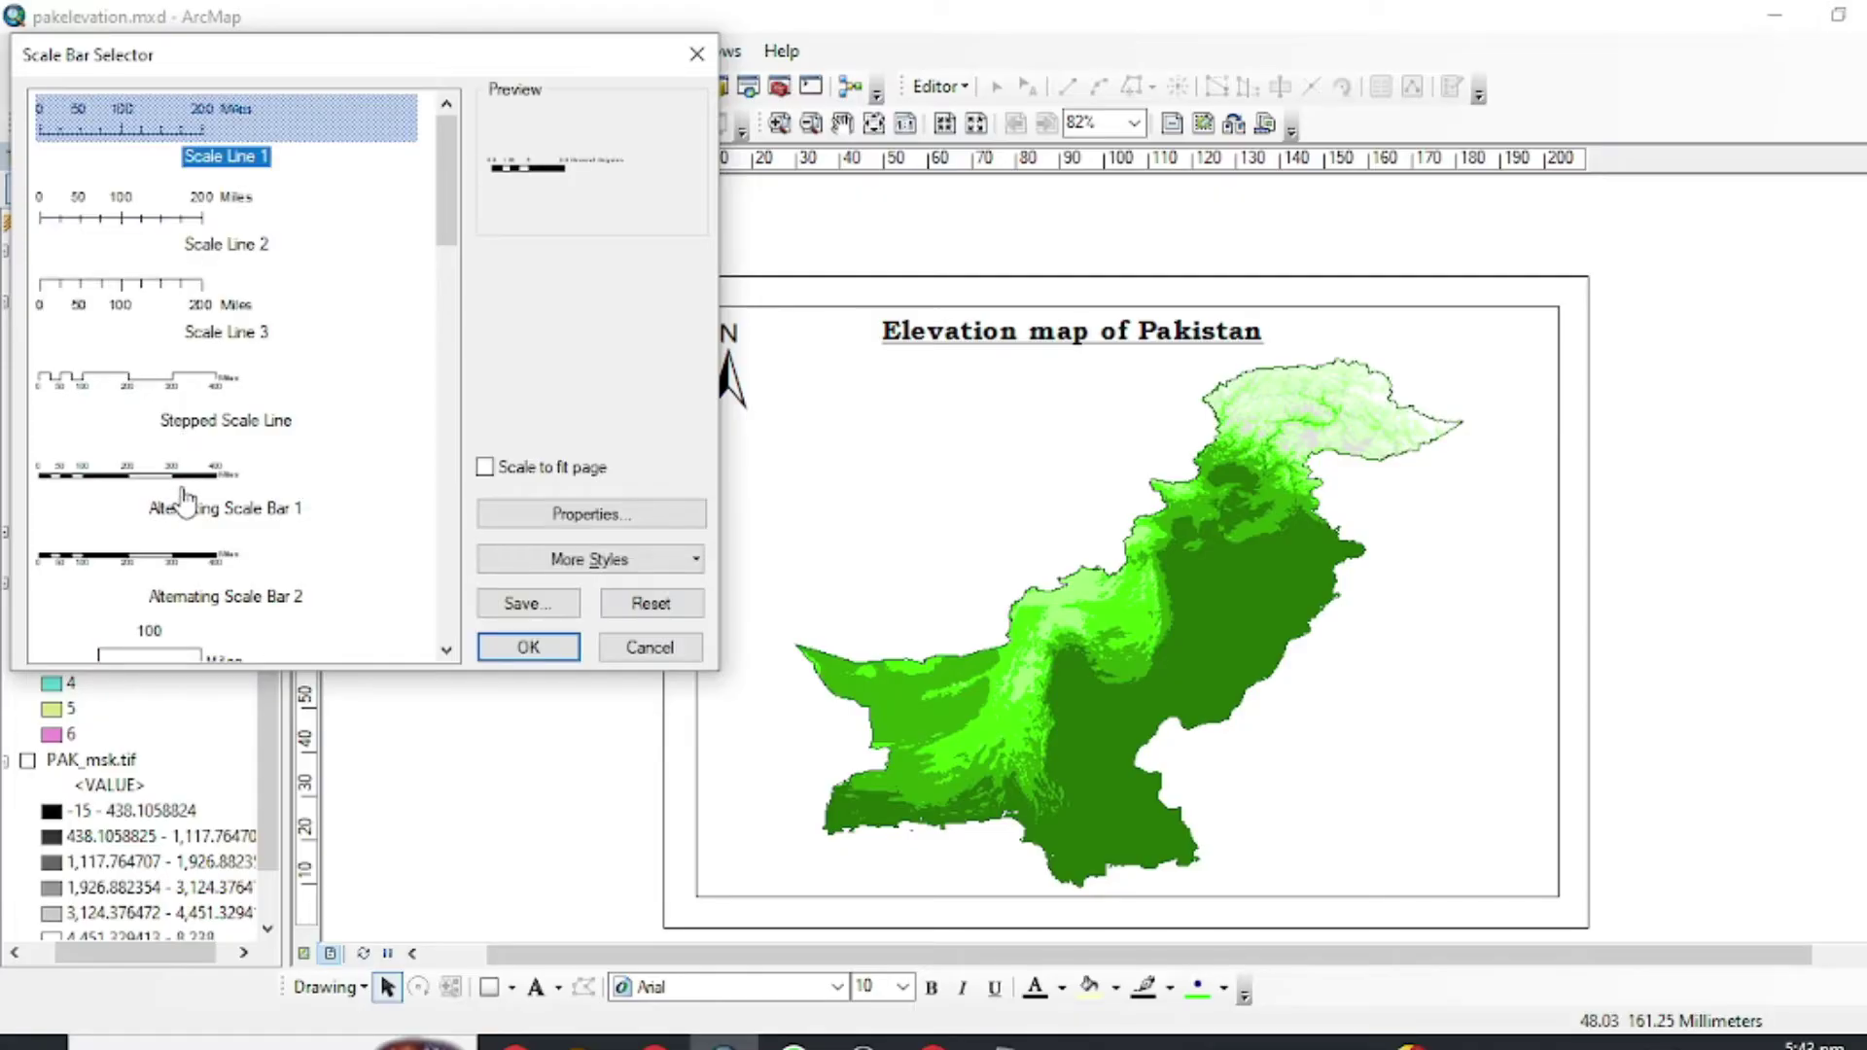
left_click(202, 479)
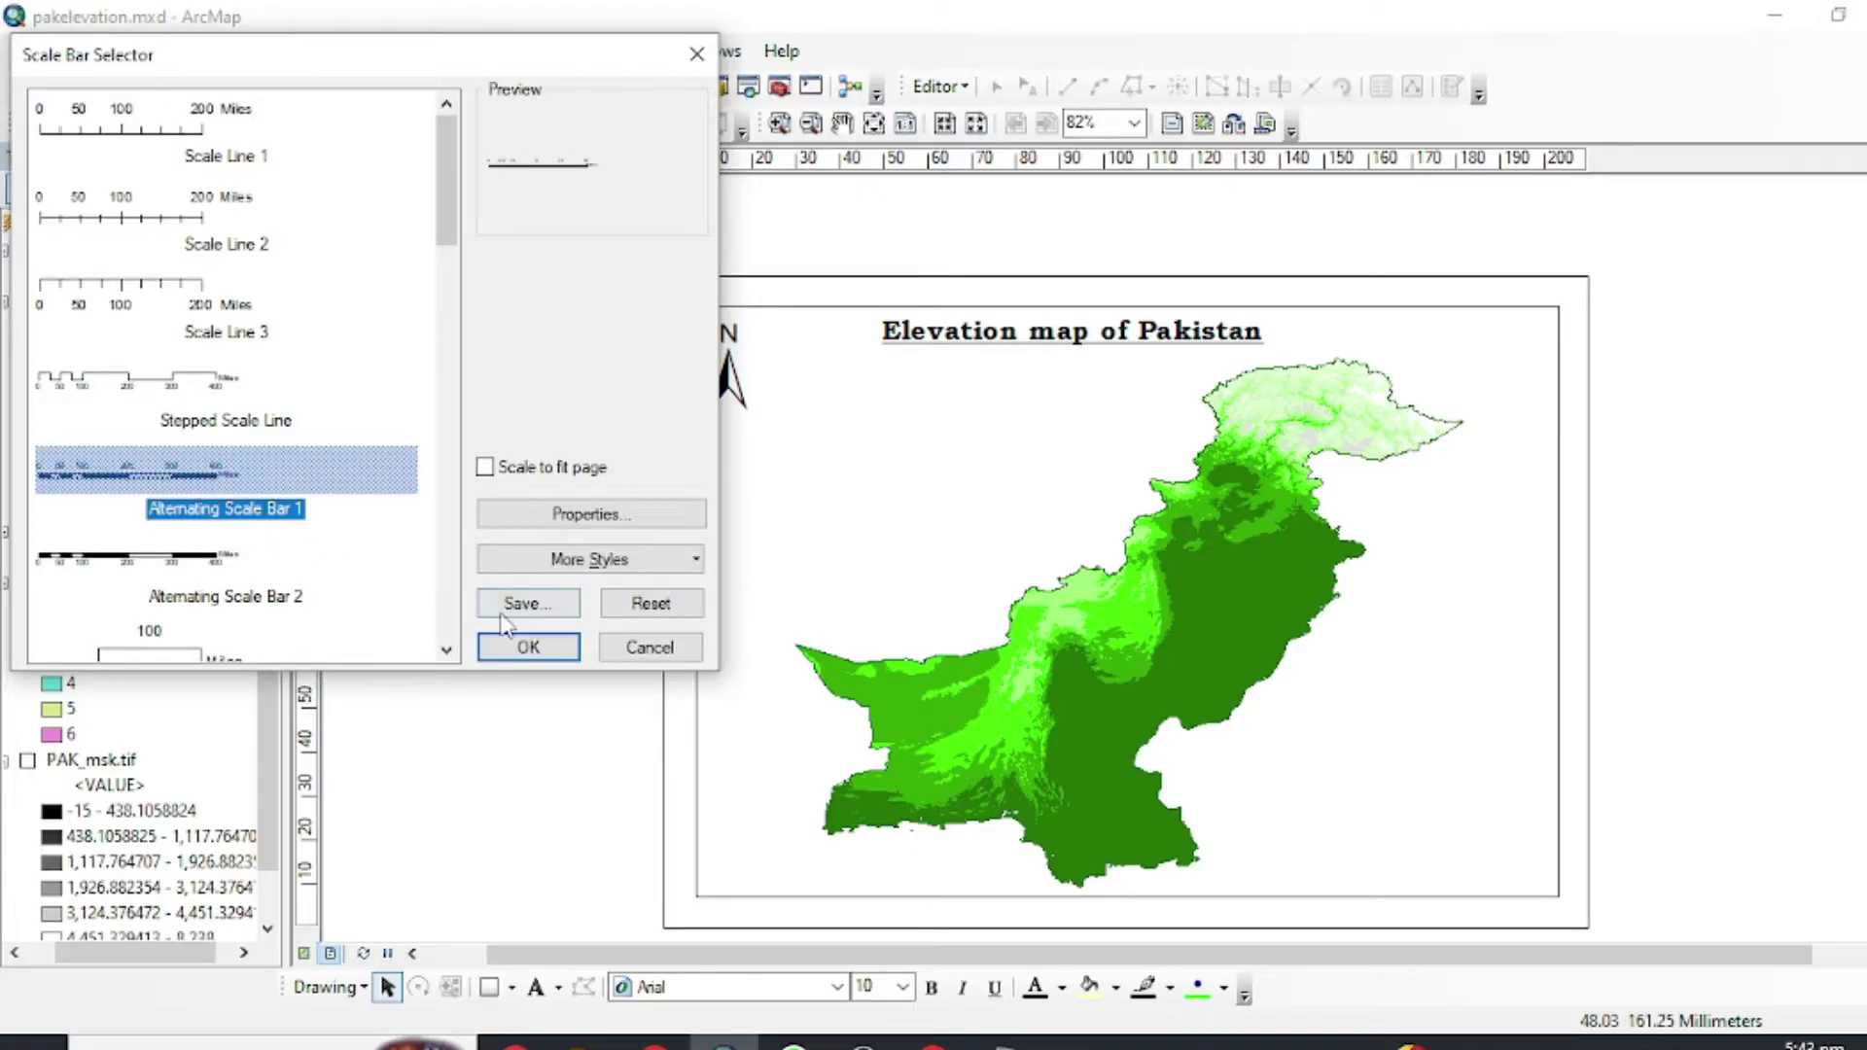
left_click(528, 647)
left_click_drag(1108, 559, 802, 863)
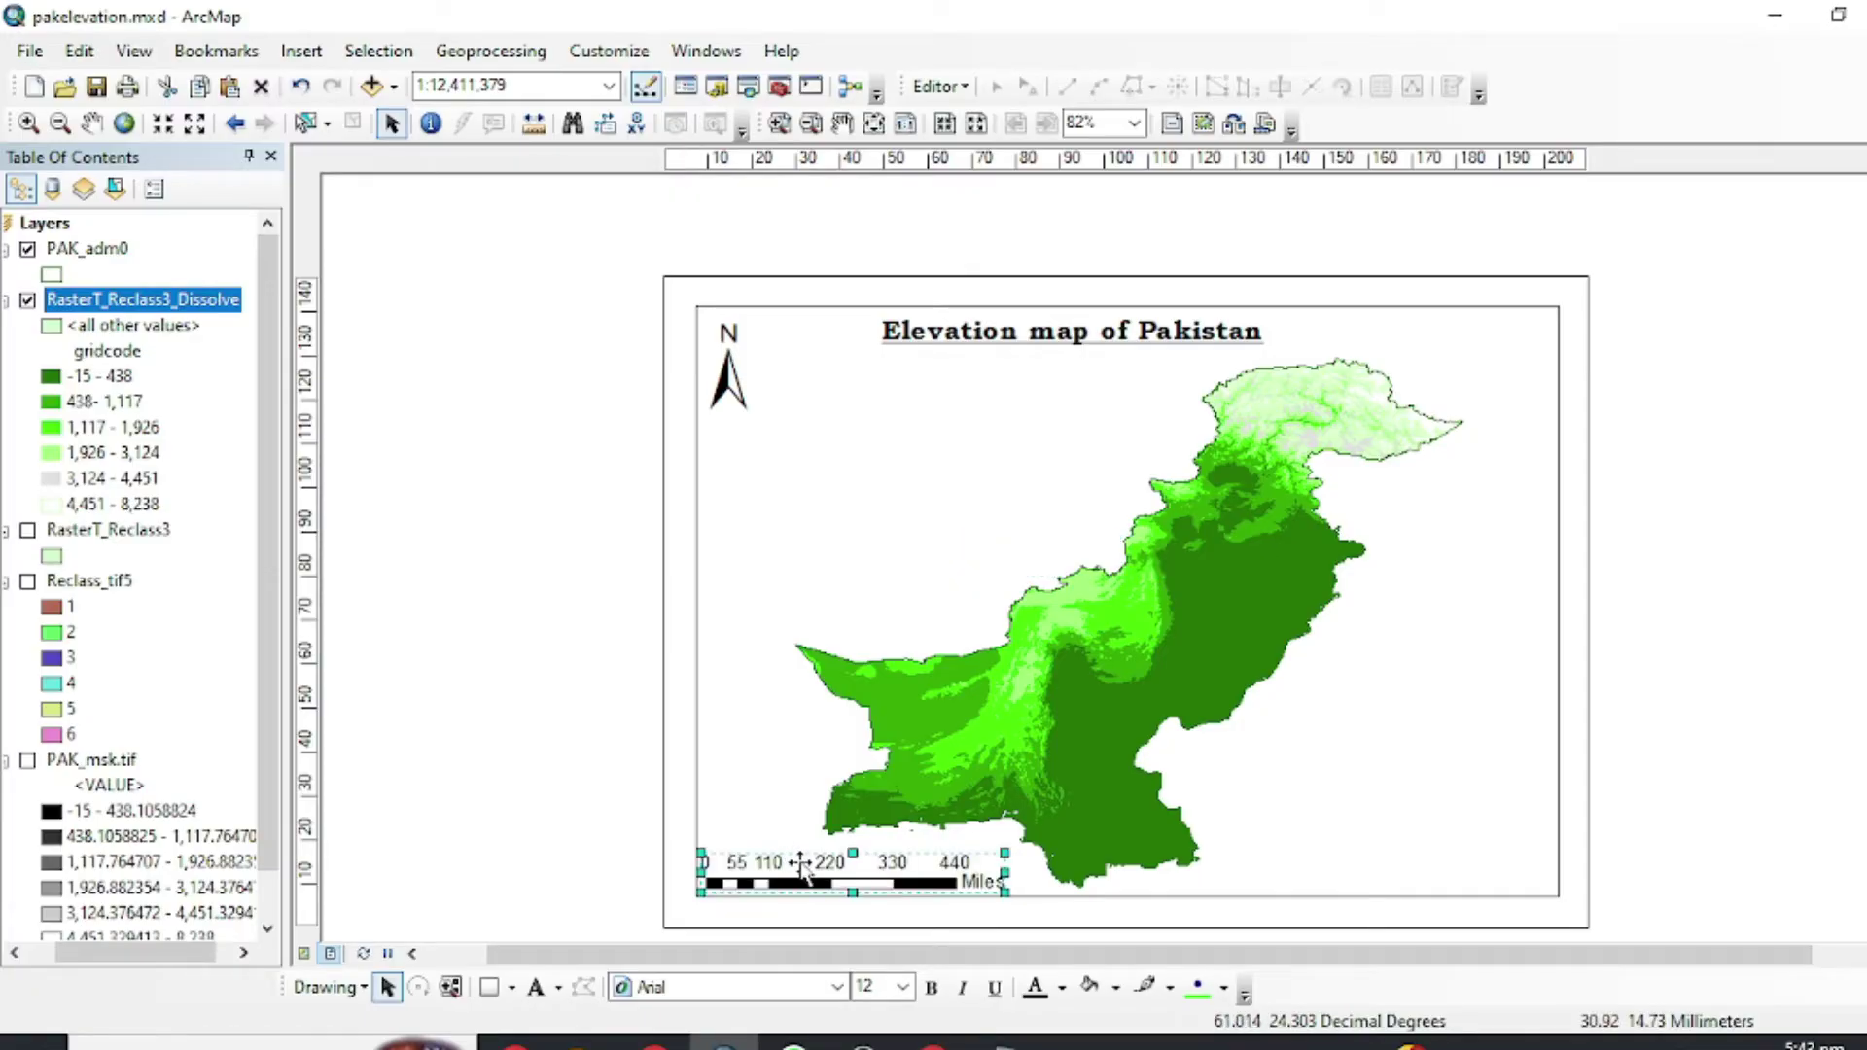
left_click(796, 836)
Set the scale bar's text size to 10.
double_click(792, 863)
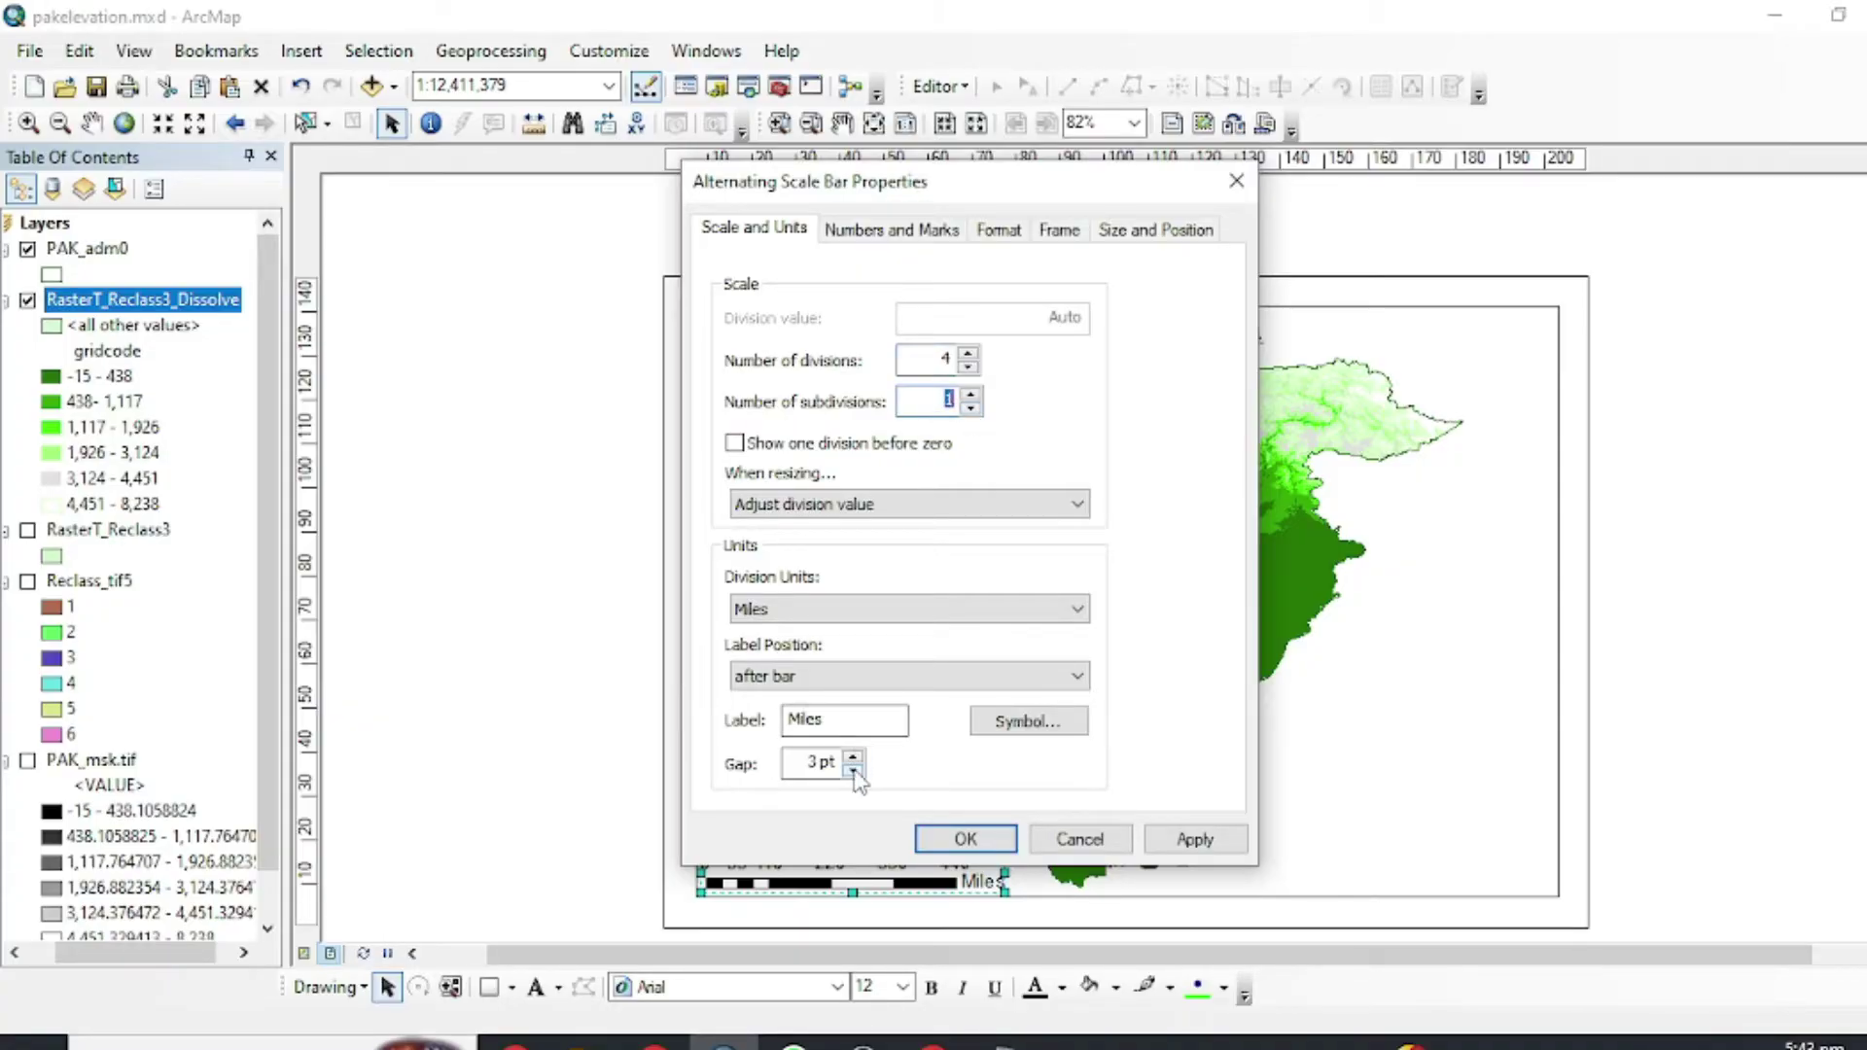
left_click(999, 229)
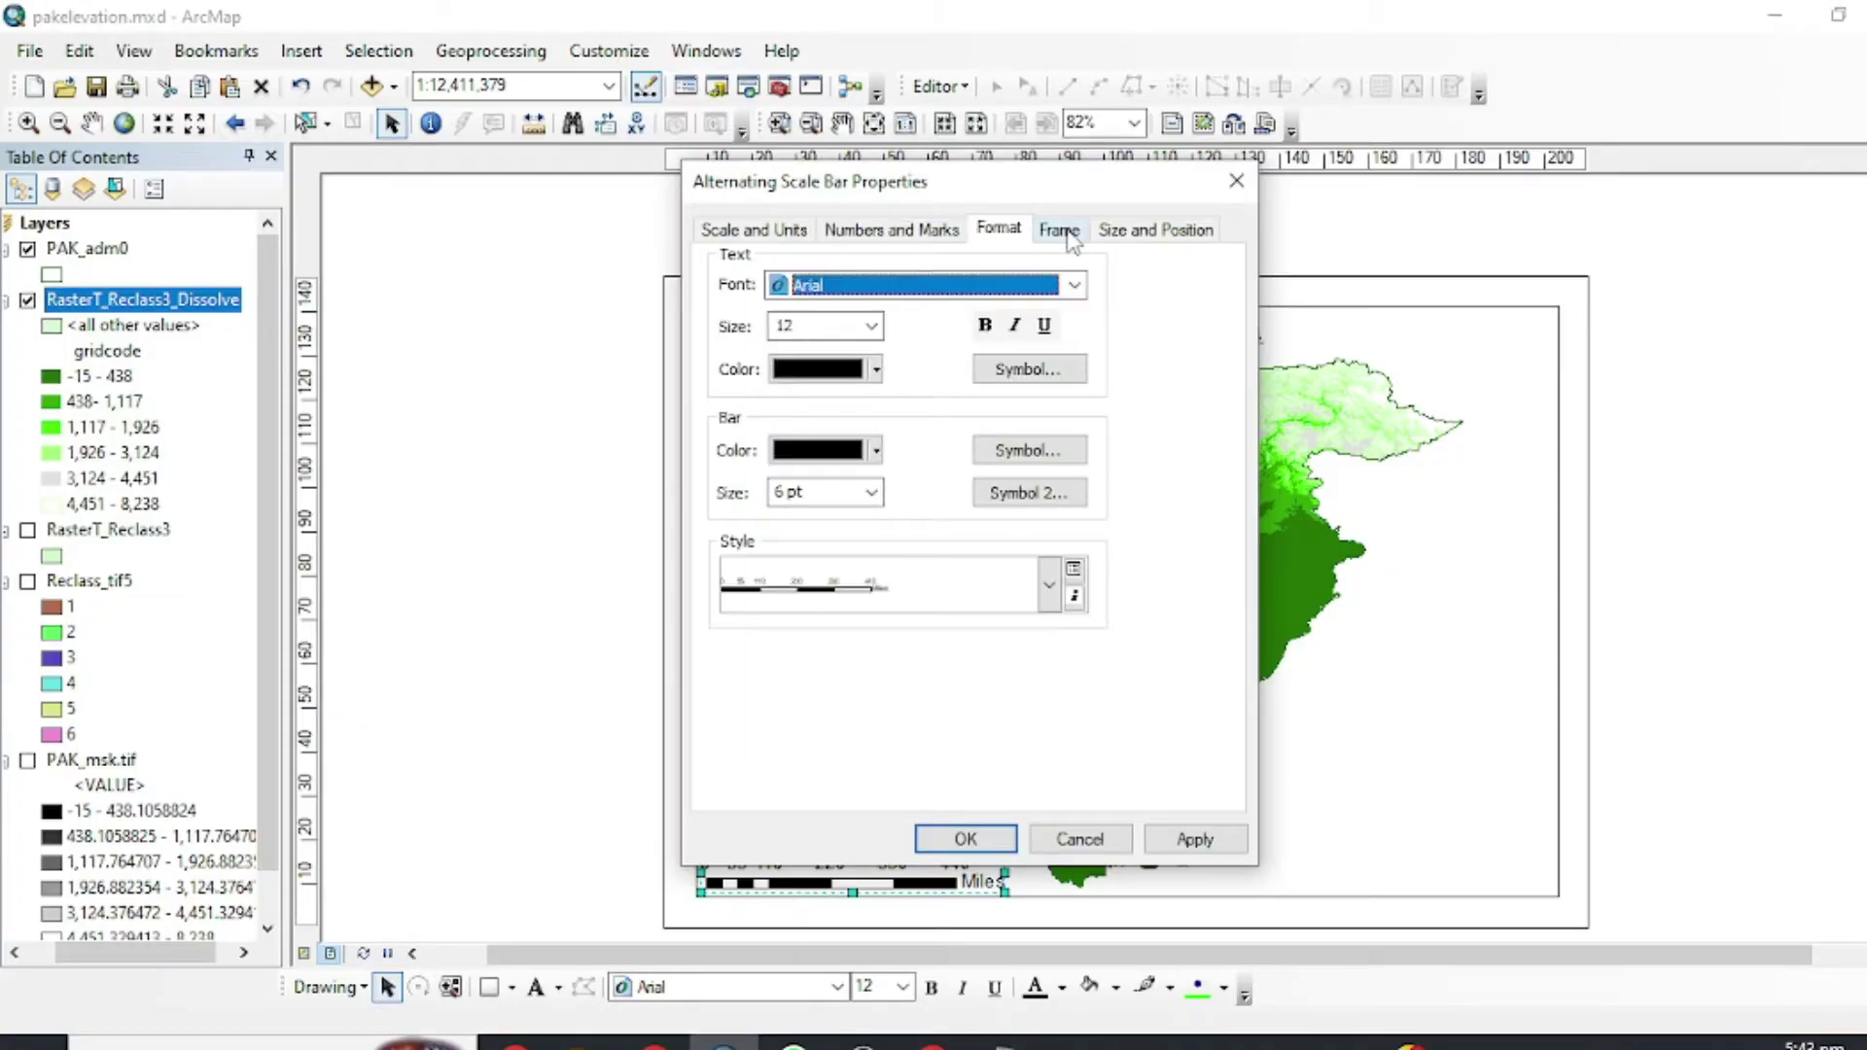
left_click(870, 325)
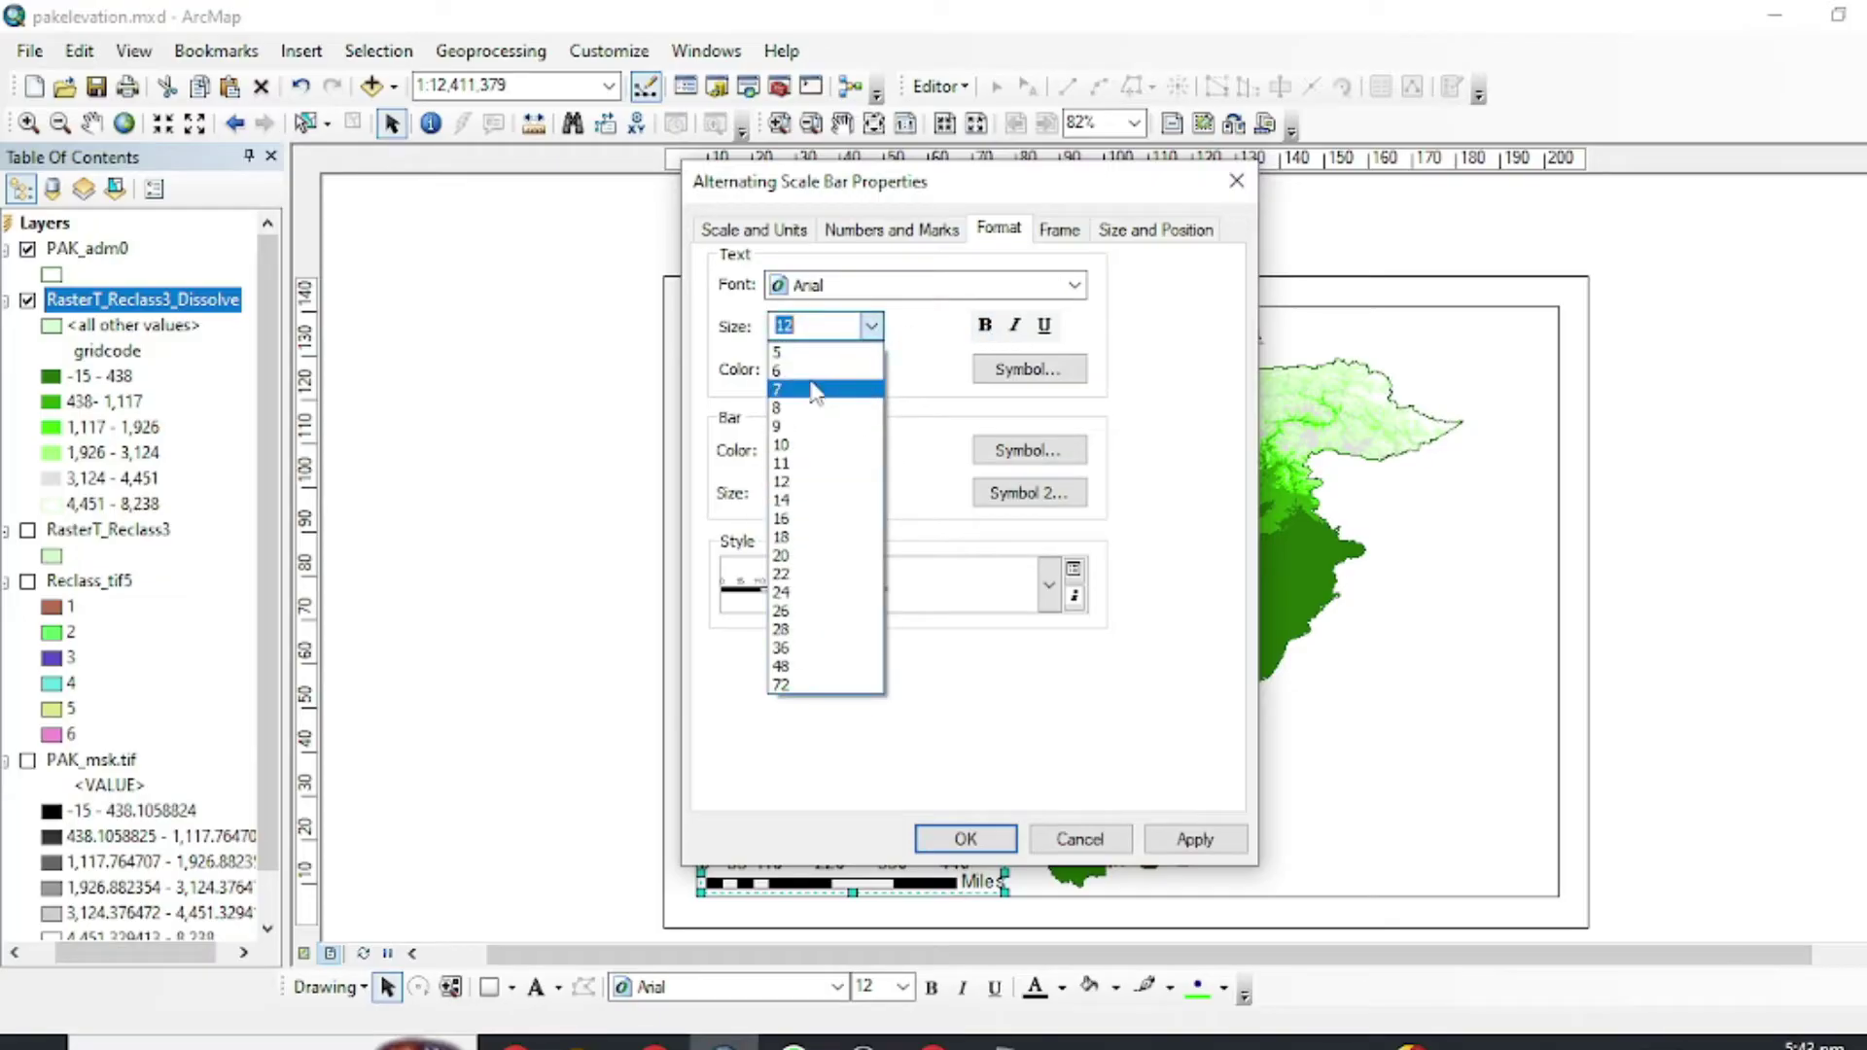
left_click(816, 457)
left_click(987, 829)
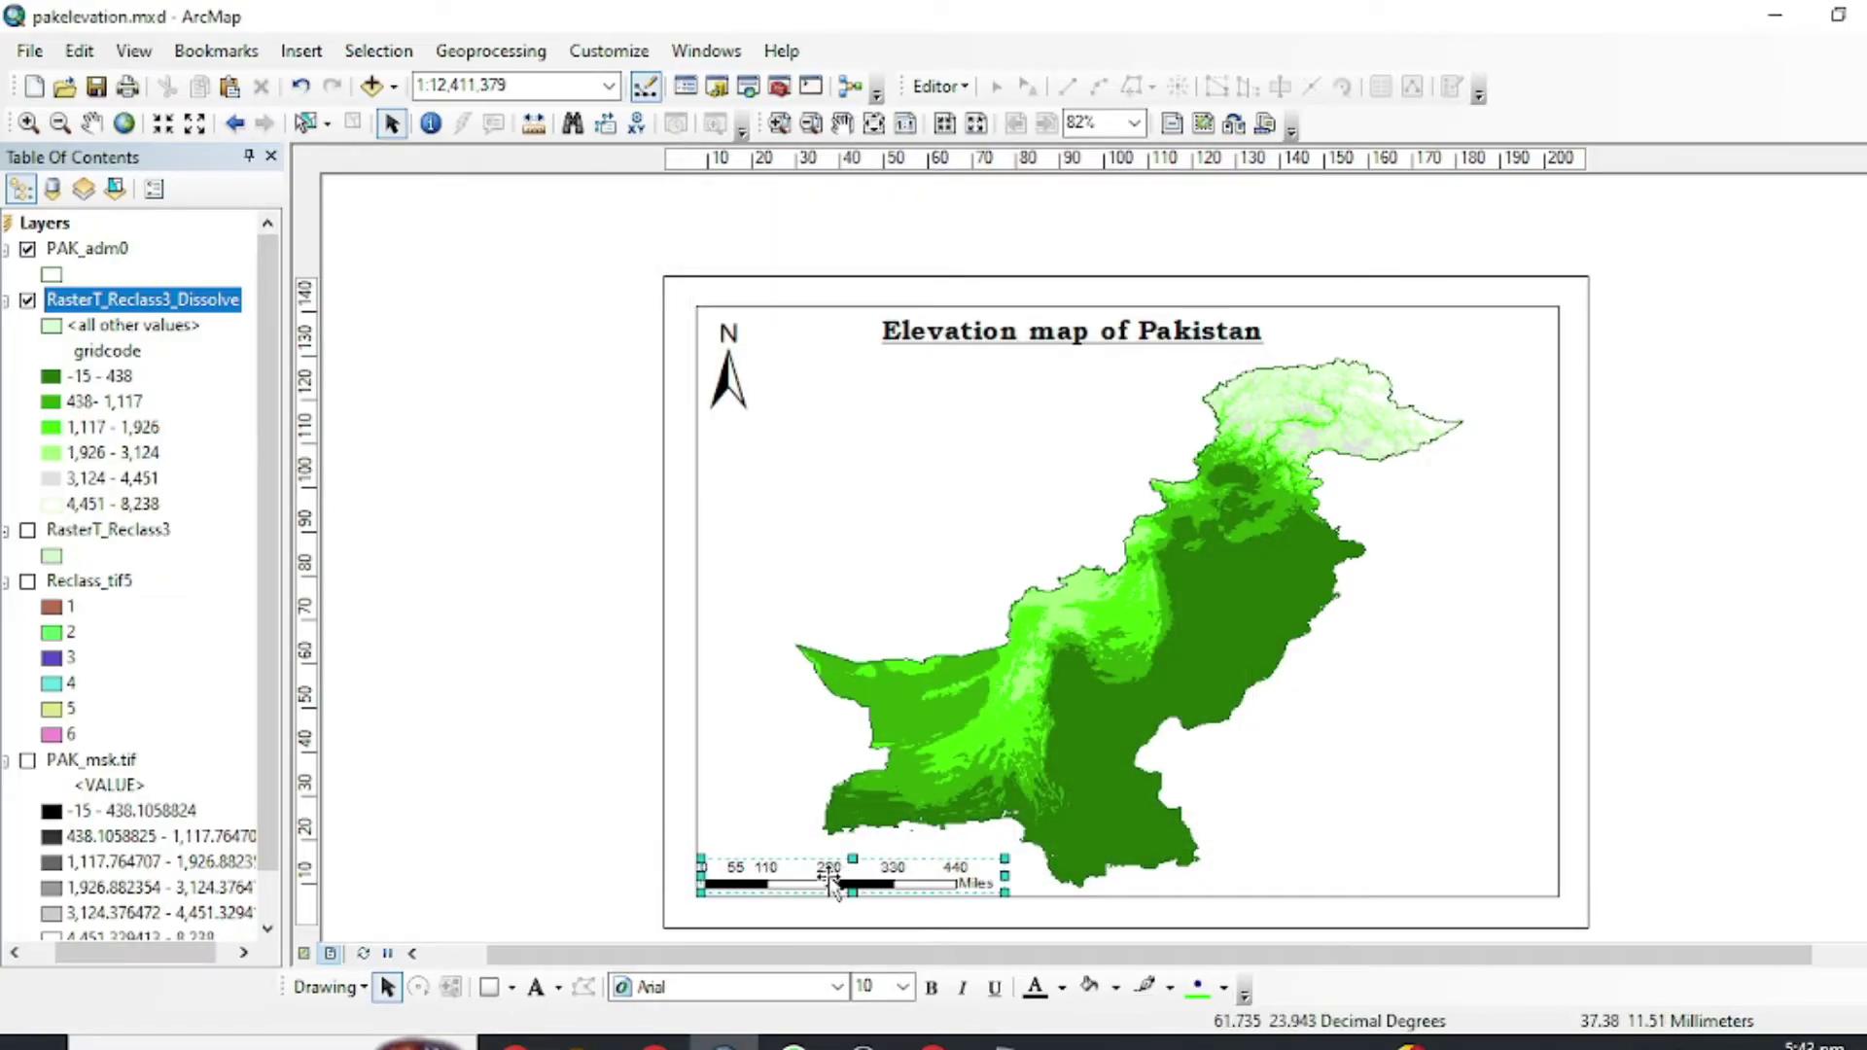
Insert a one-column legend titled Legend for PAK_adm0 and RasterT_Reclass3_Dissolve, with no border and the default patch settings.
left_click(301, 51)
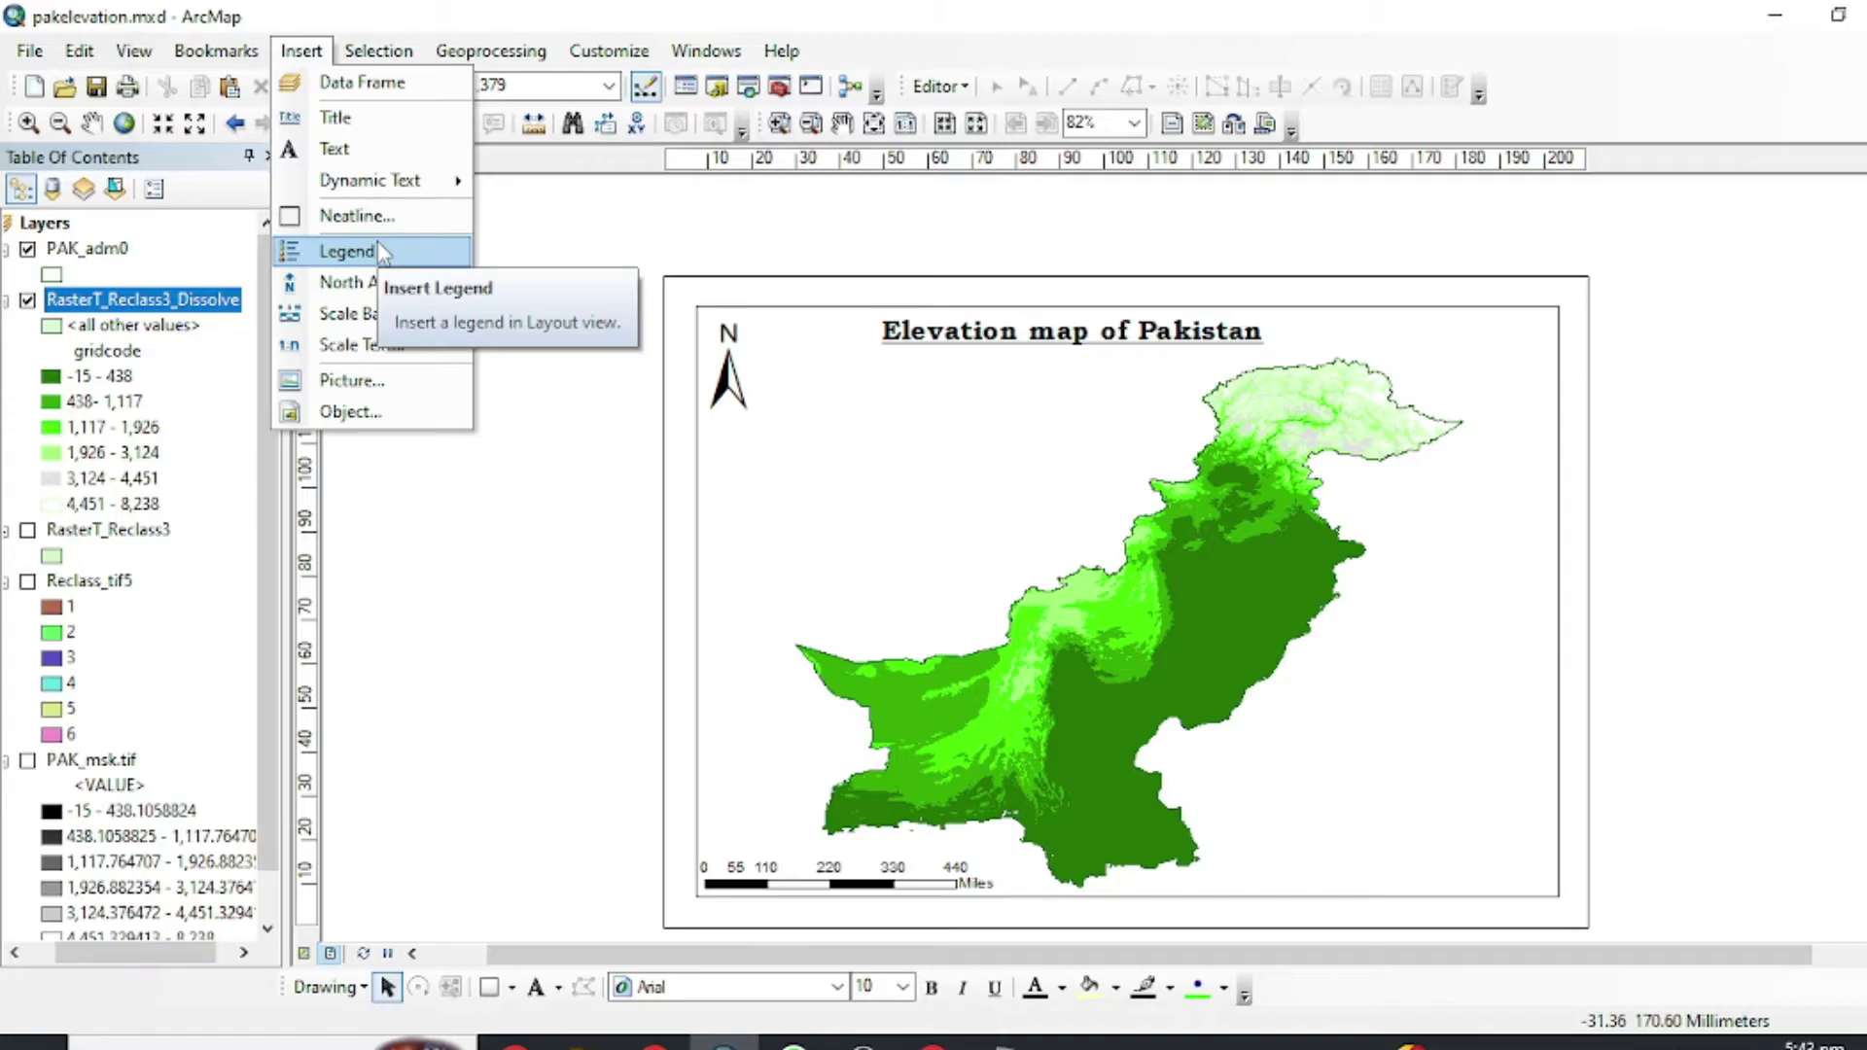
left_click(378, 248)
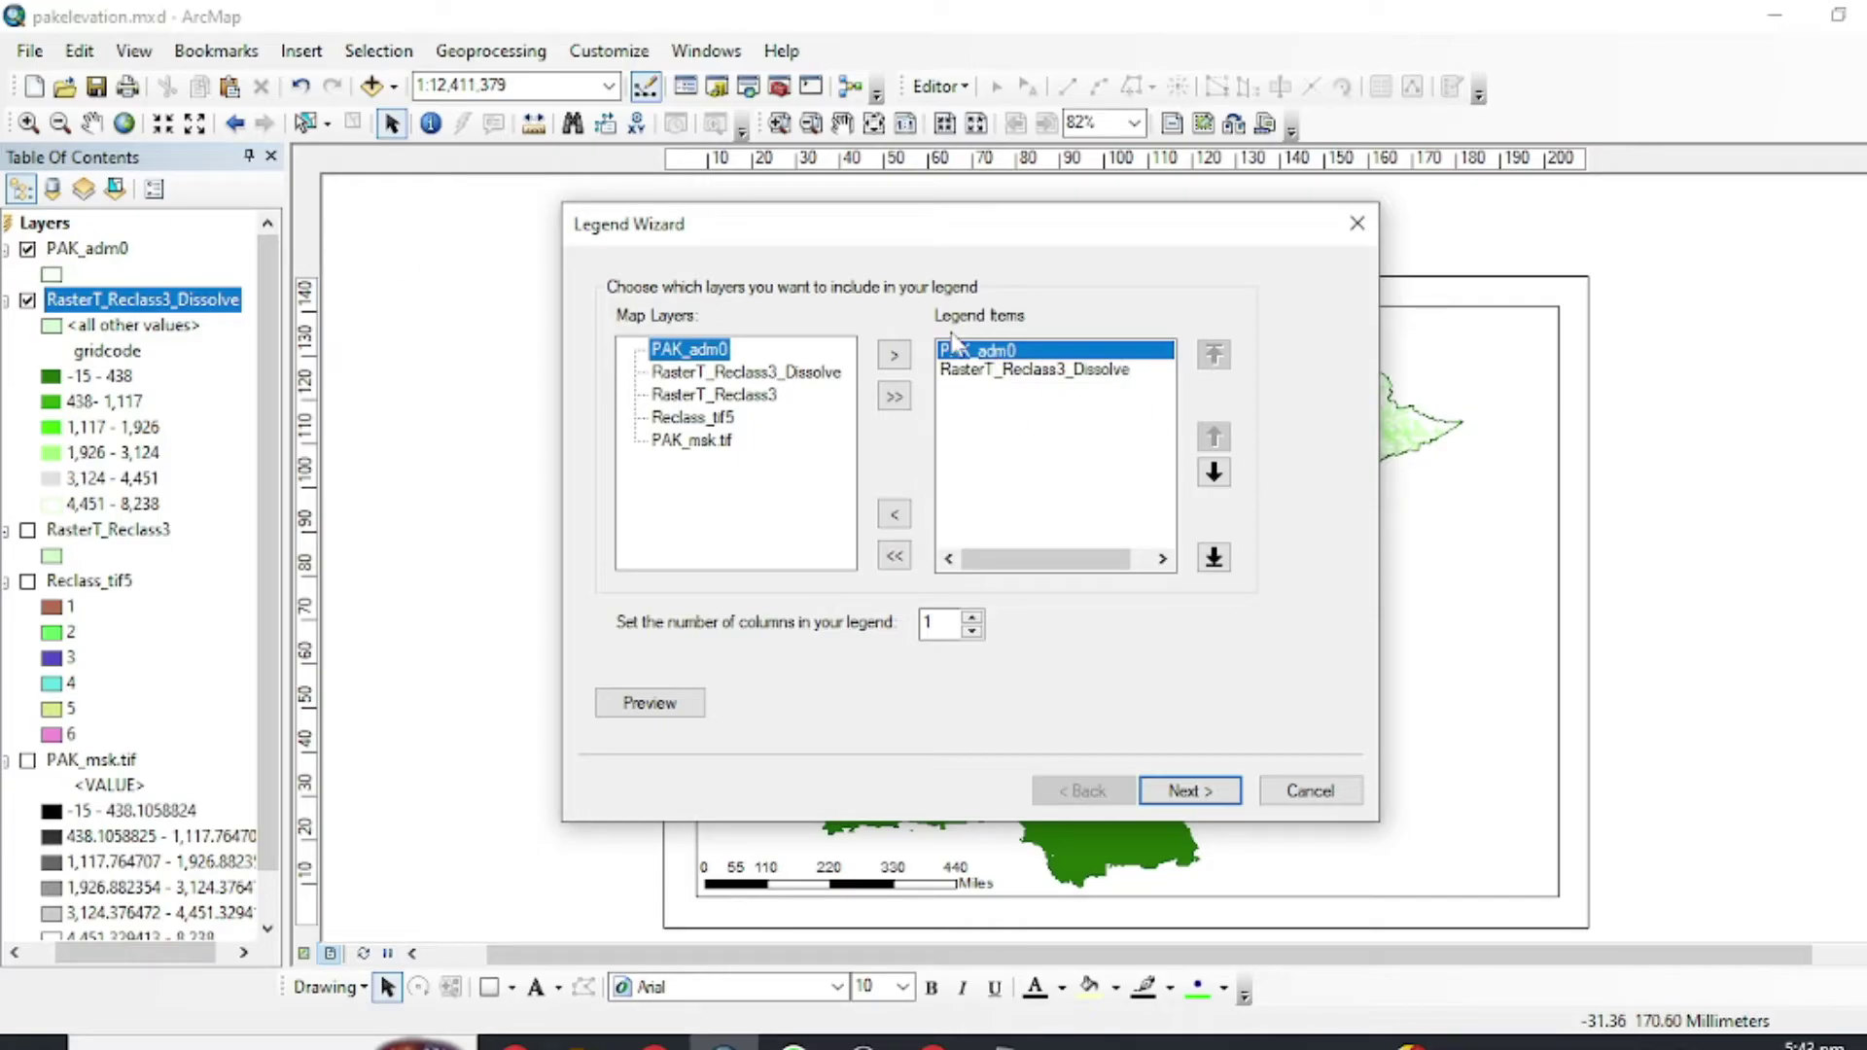
left_click(994, 371)
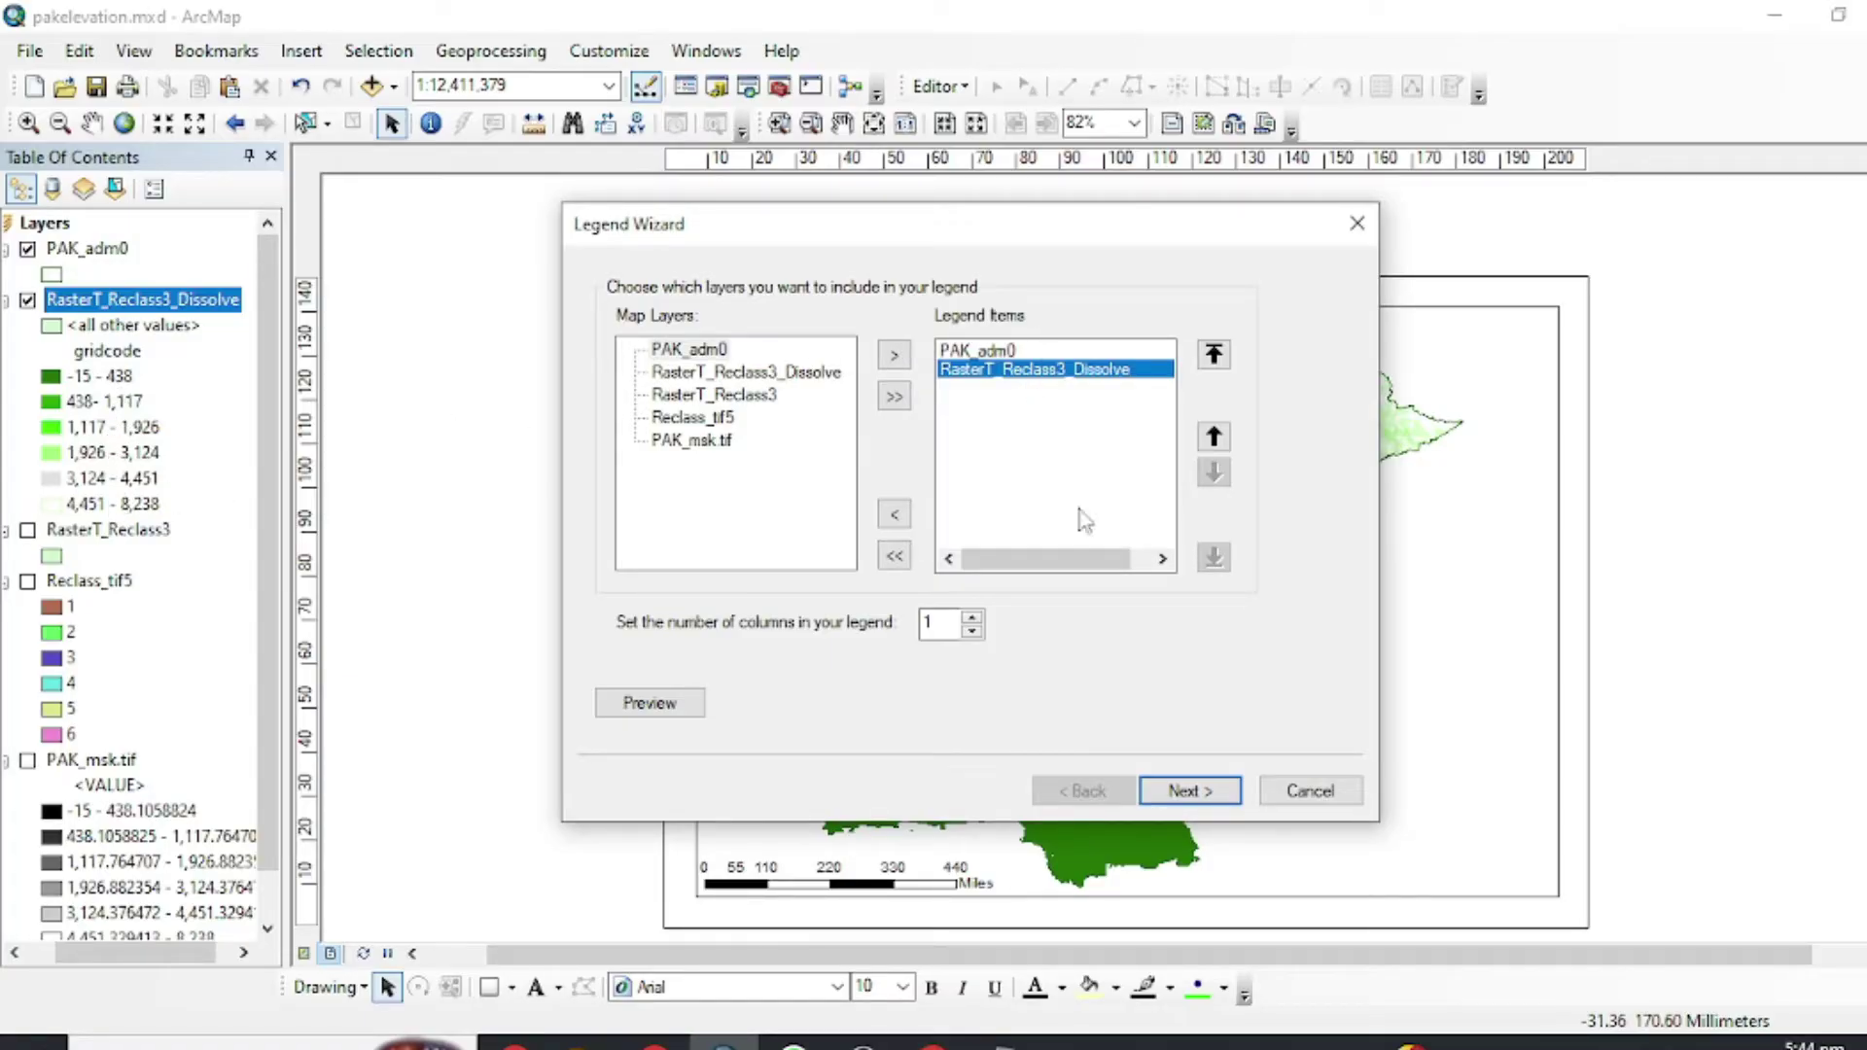
left_click(1190, 790)
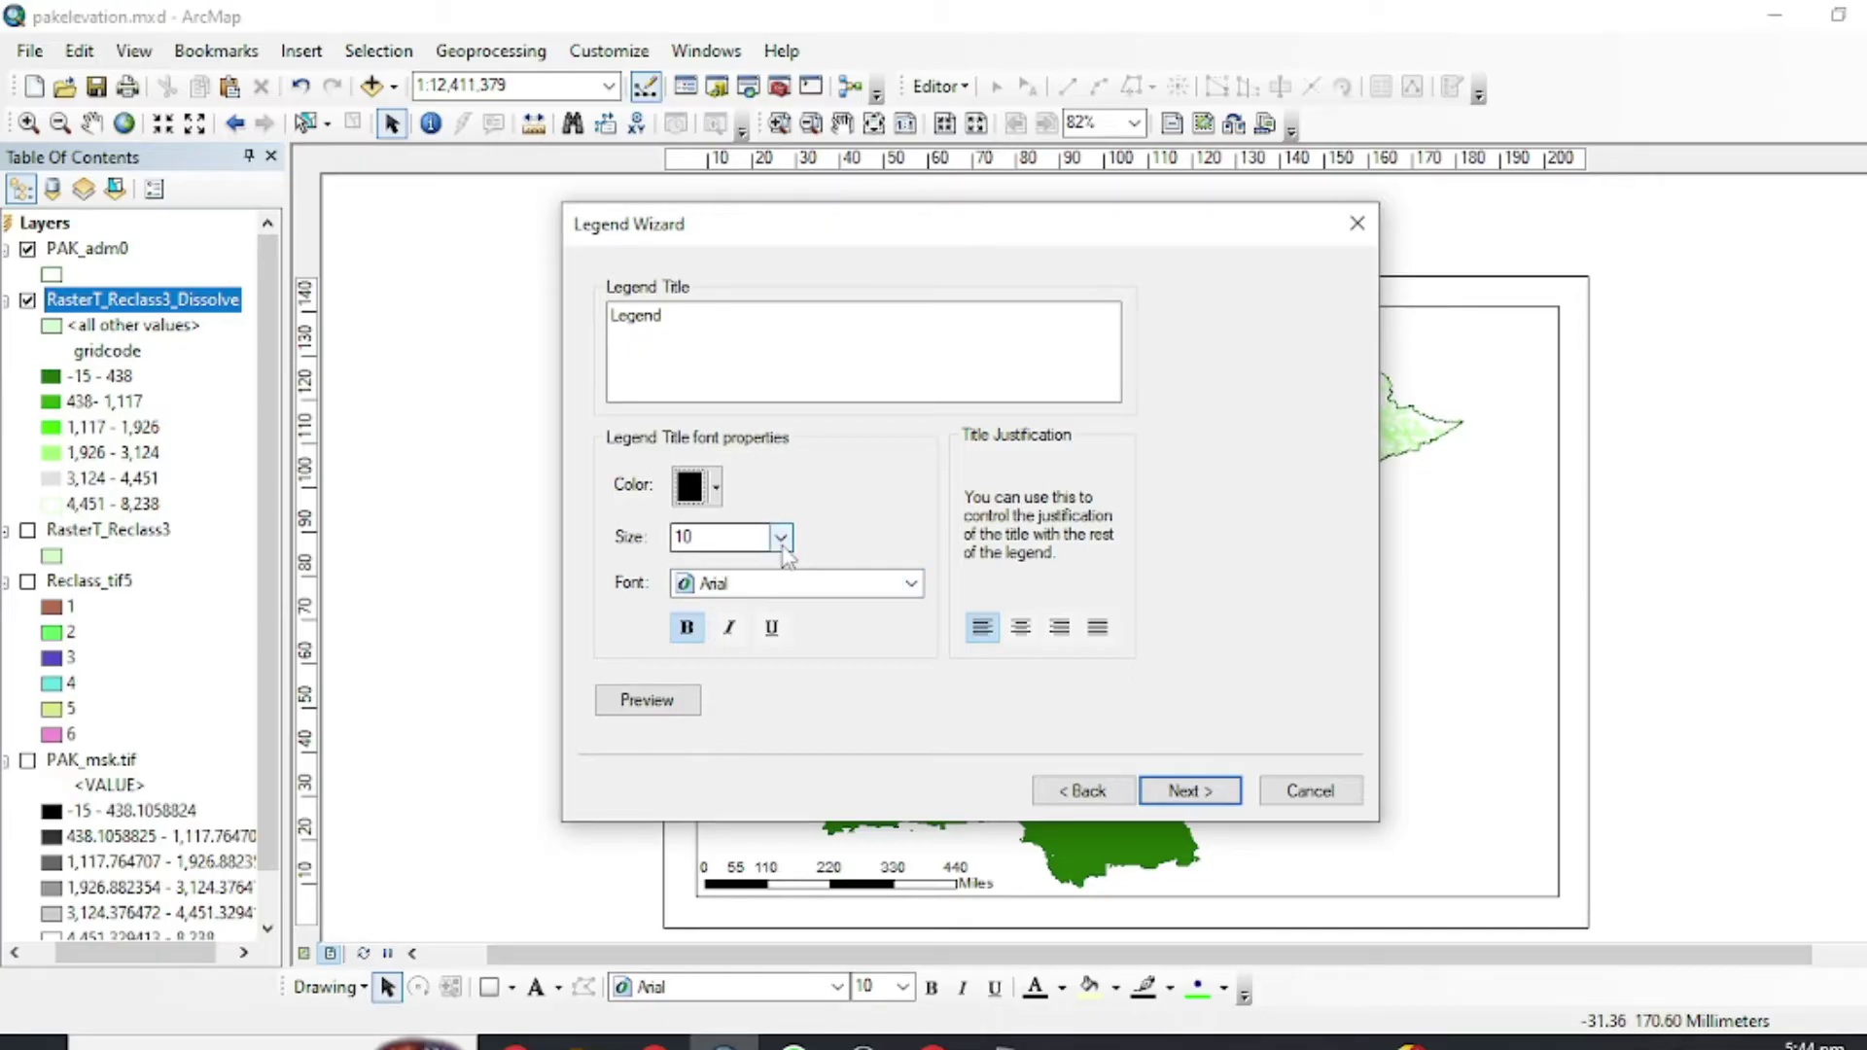
left_click(1189, 790)
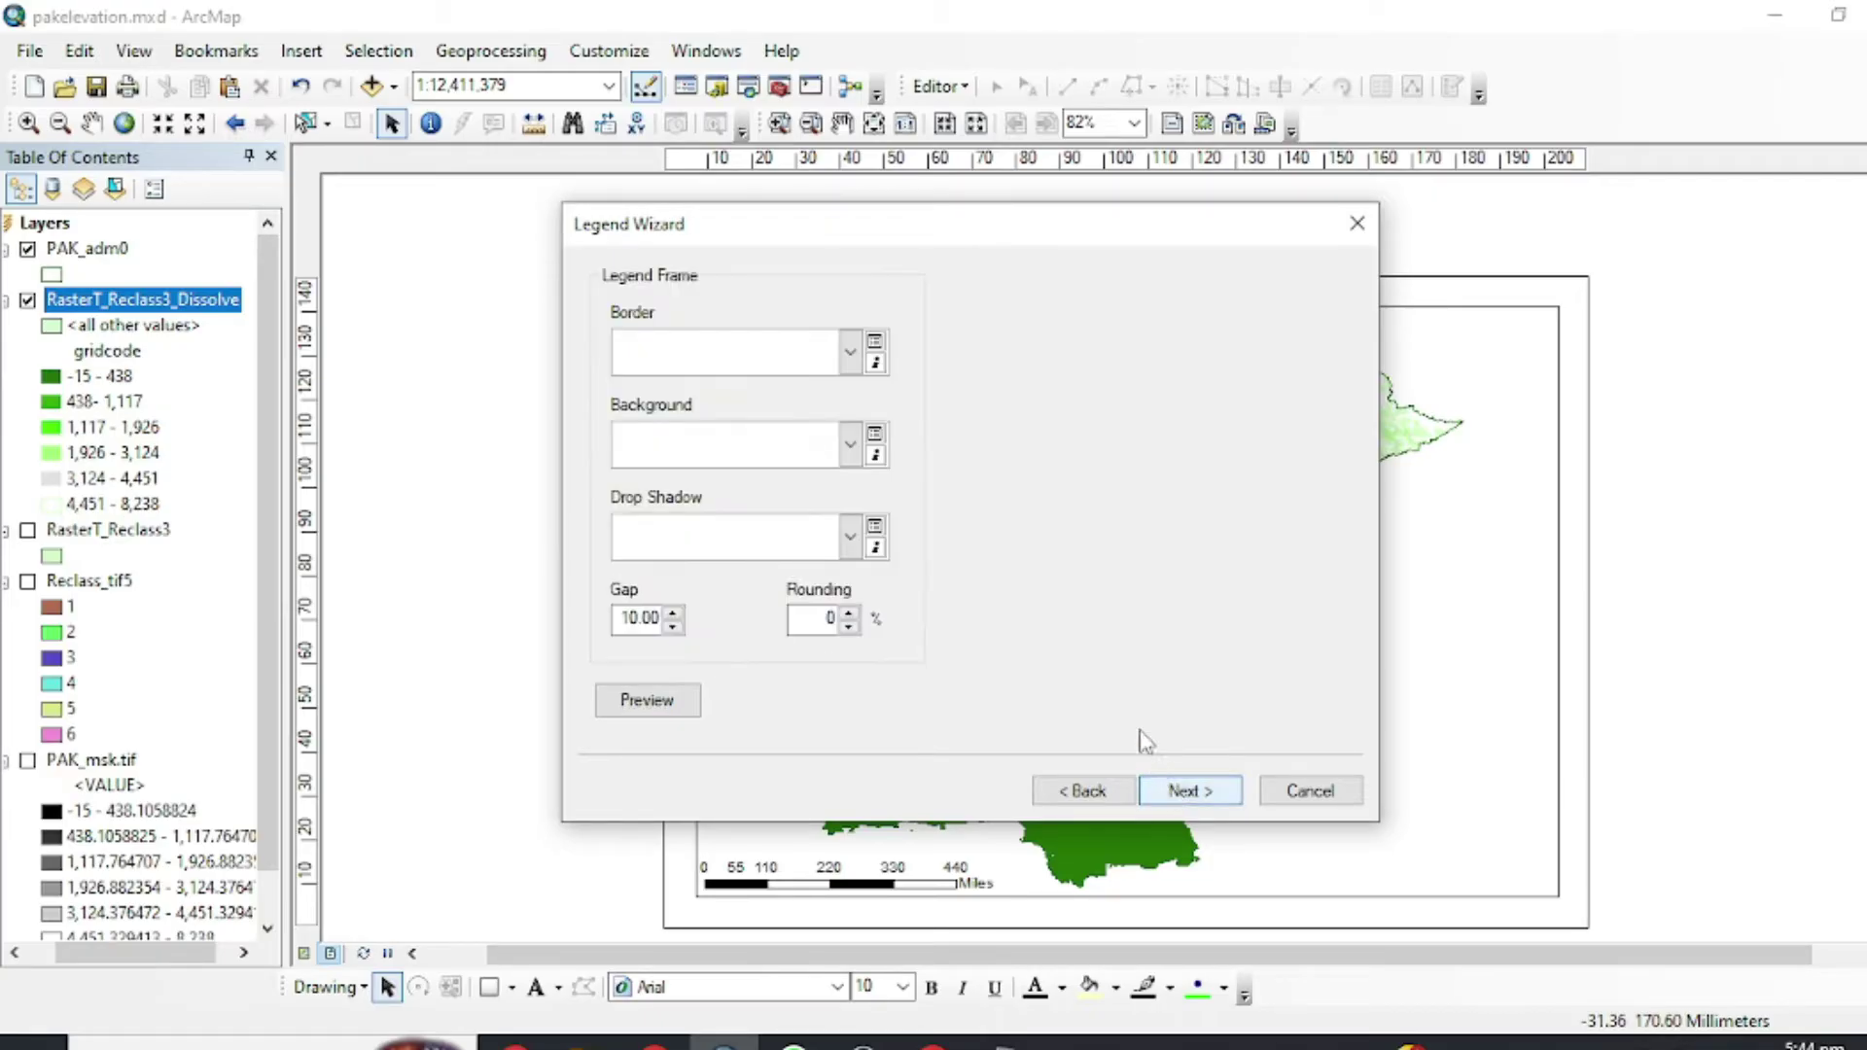
left_click(850, 353)
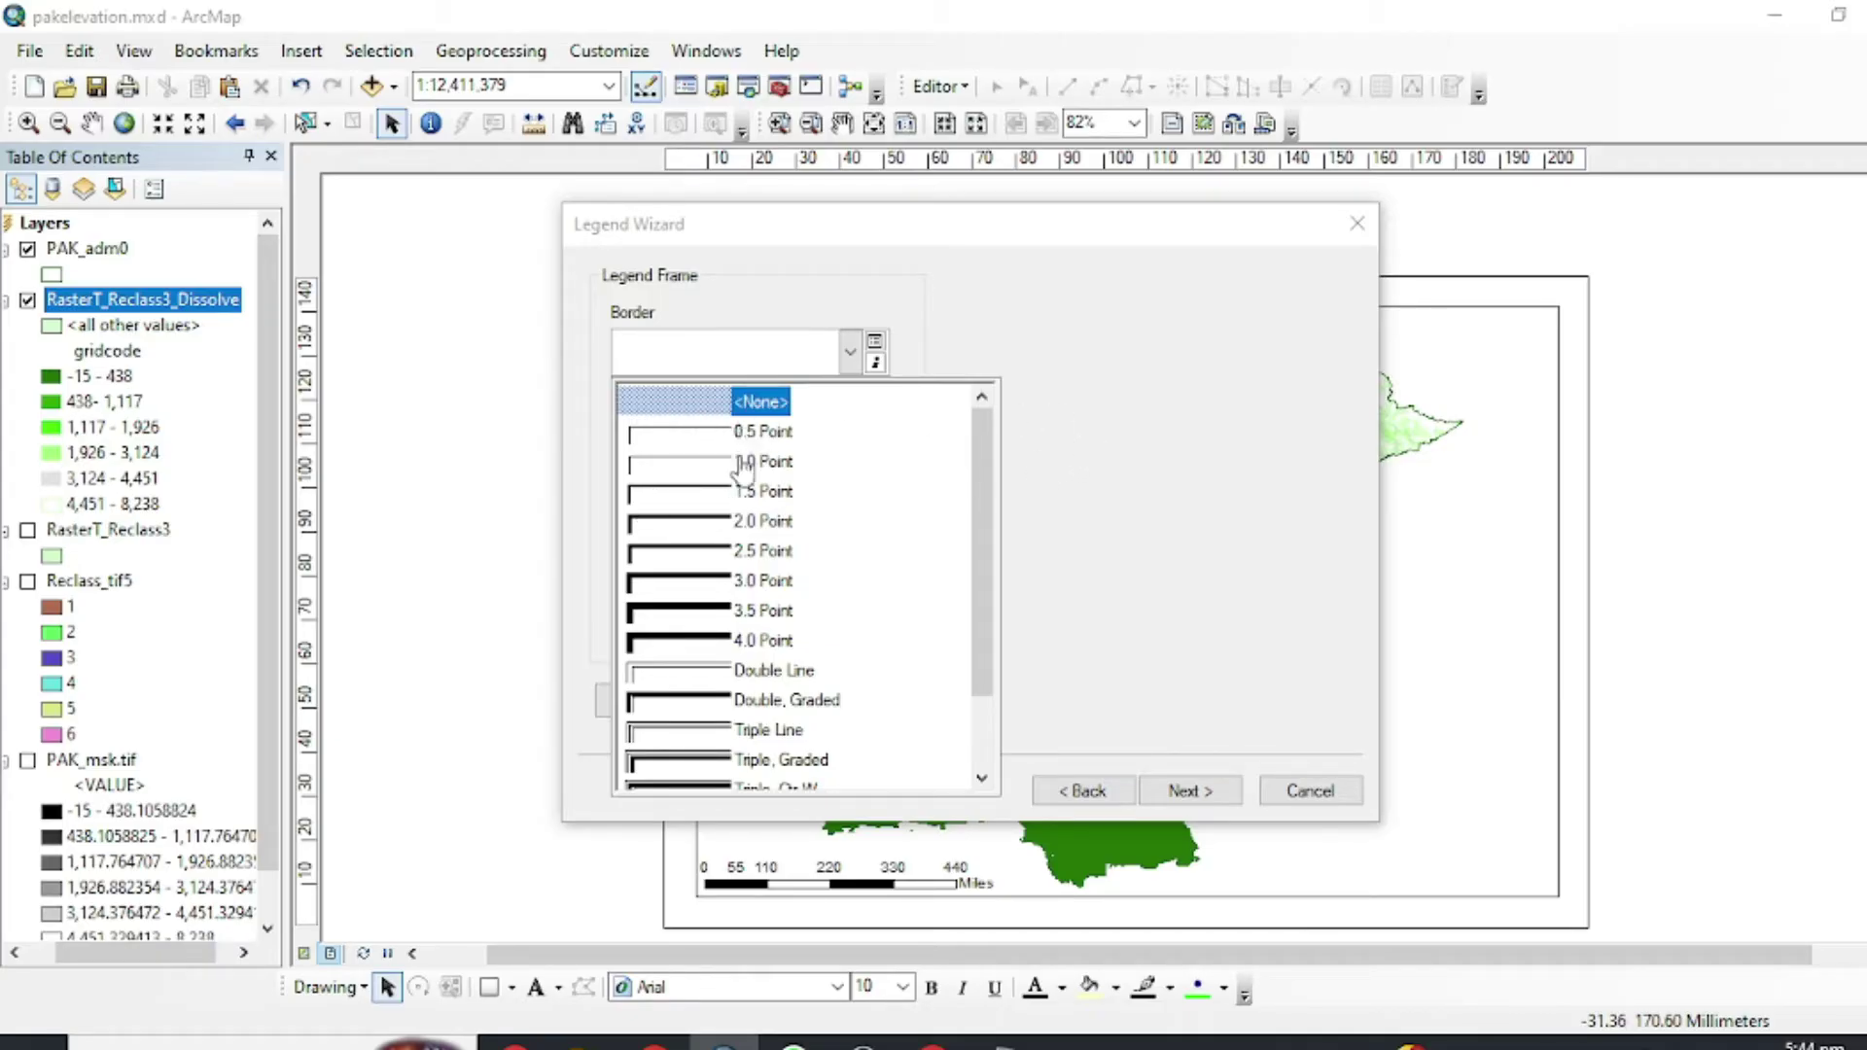
scroll(678, 542, "down", 2)
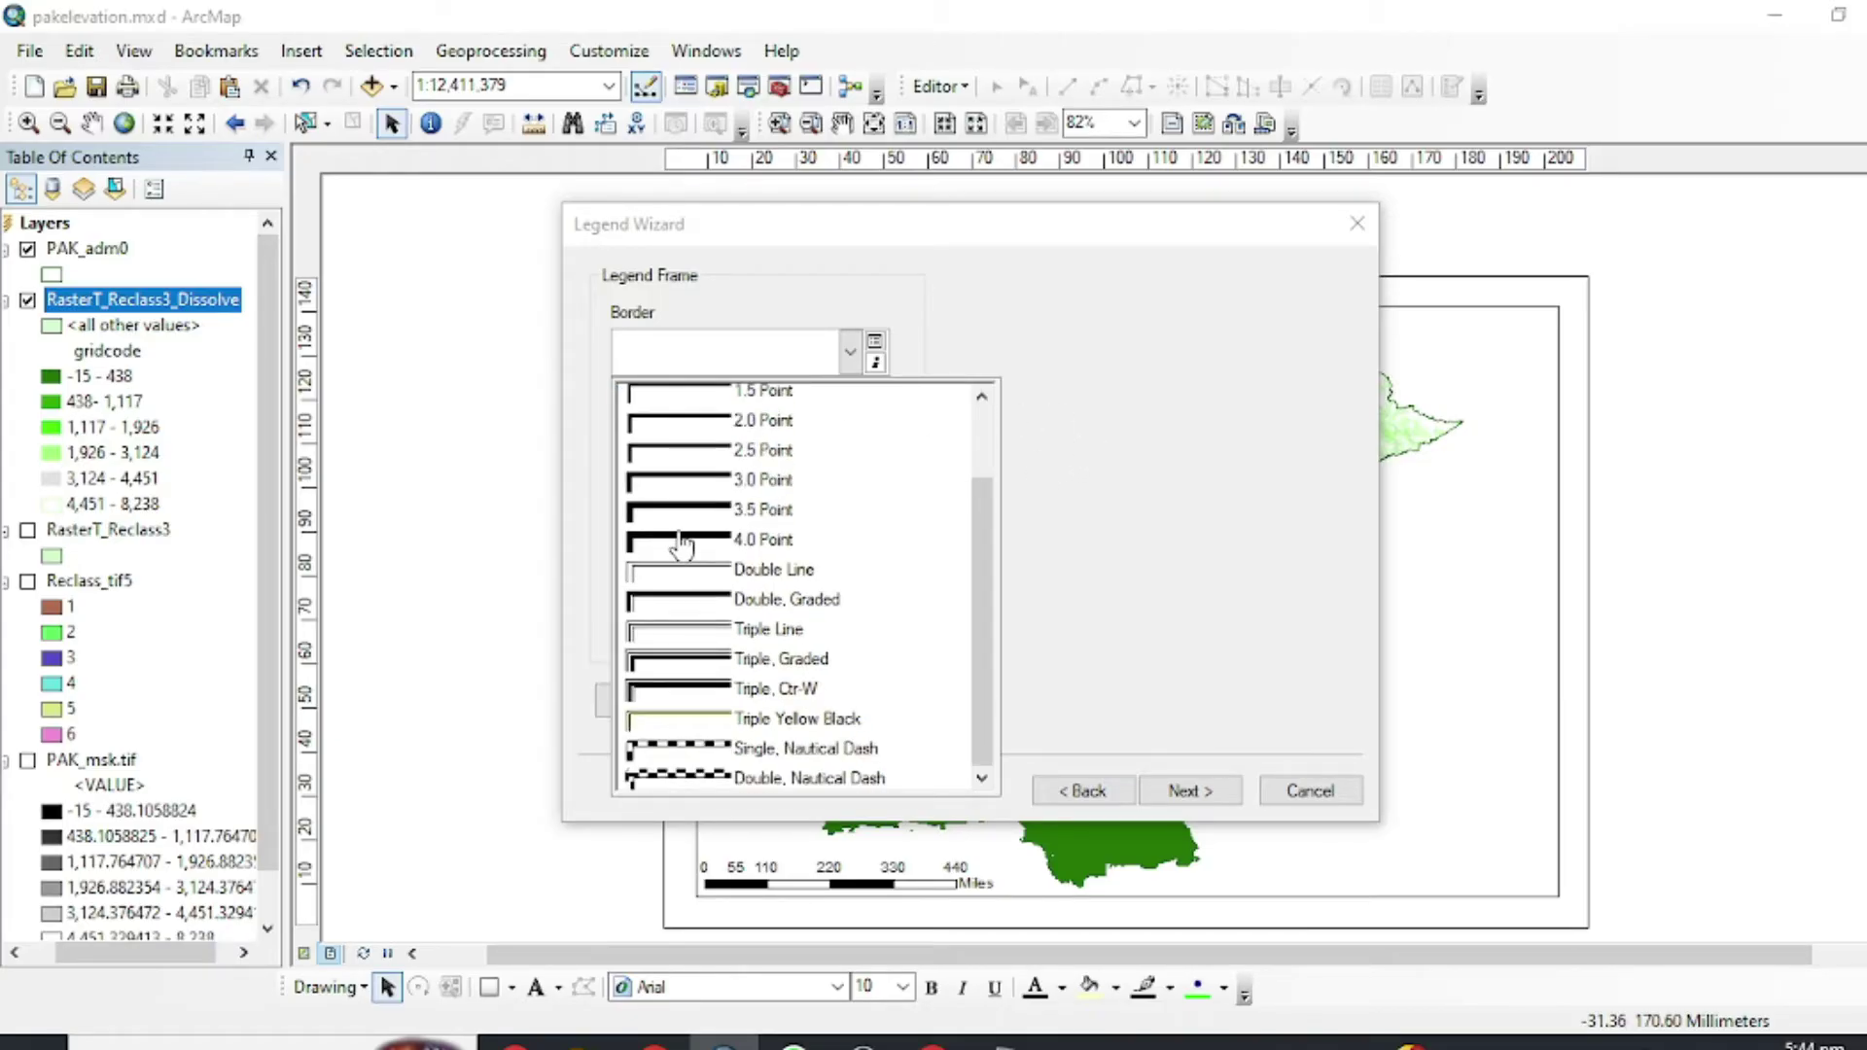
scroll(685, 525, "up", 2)
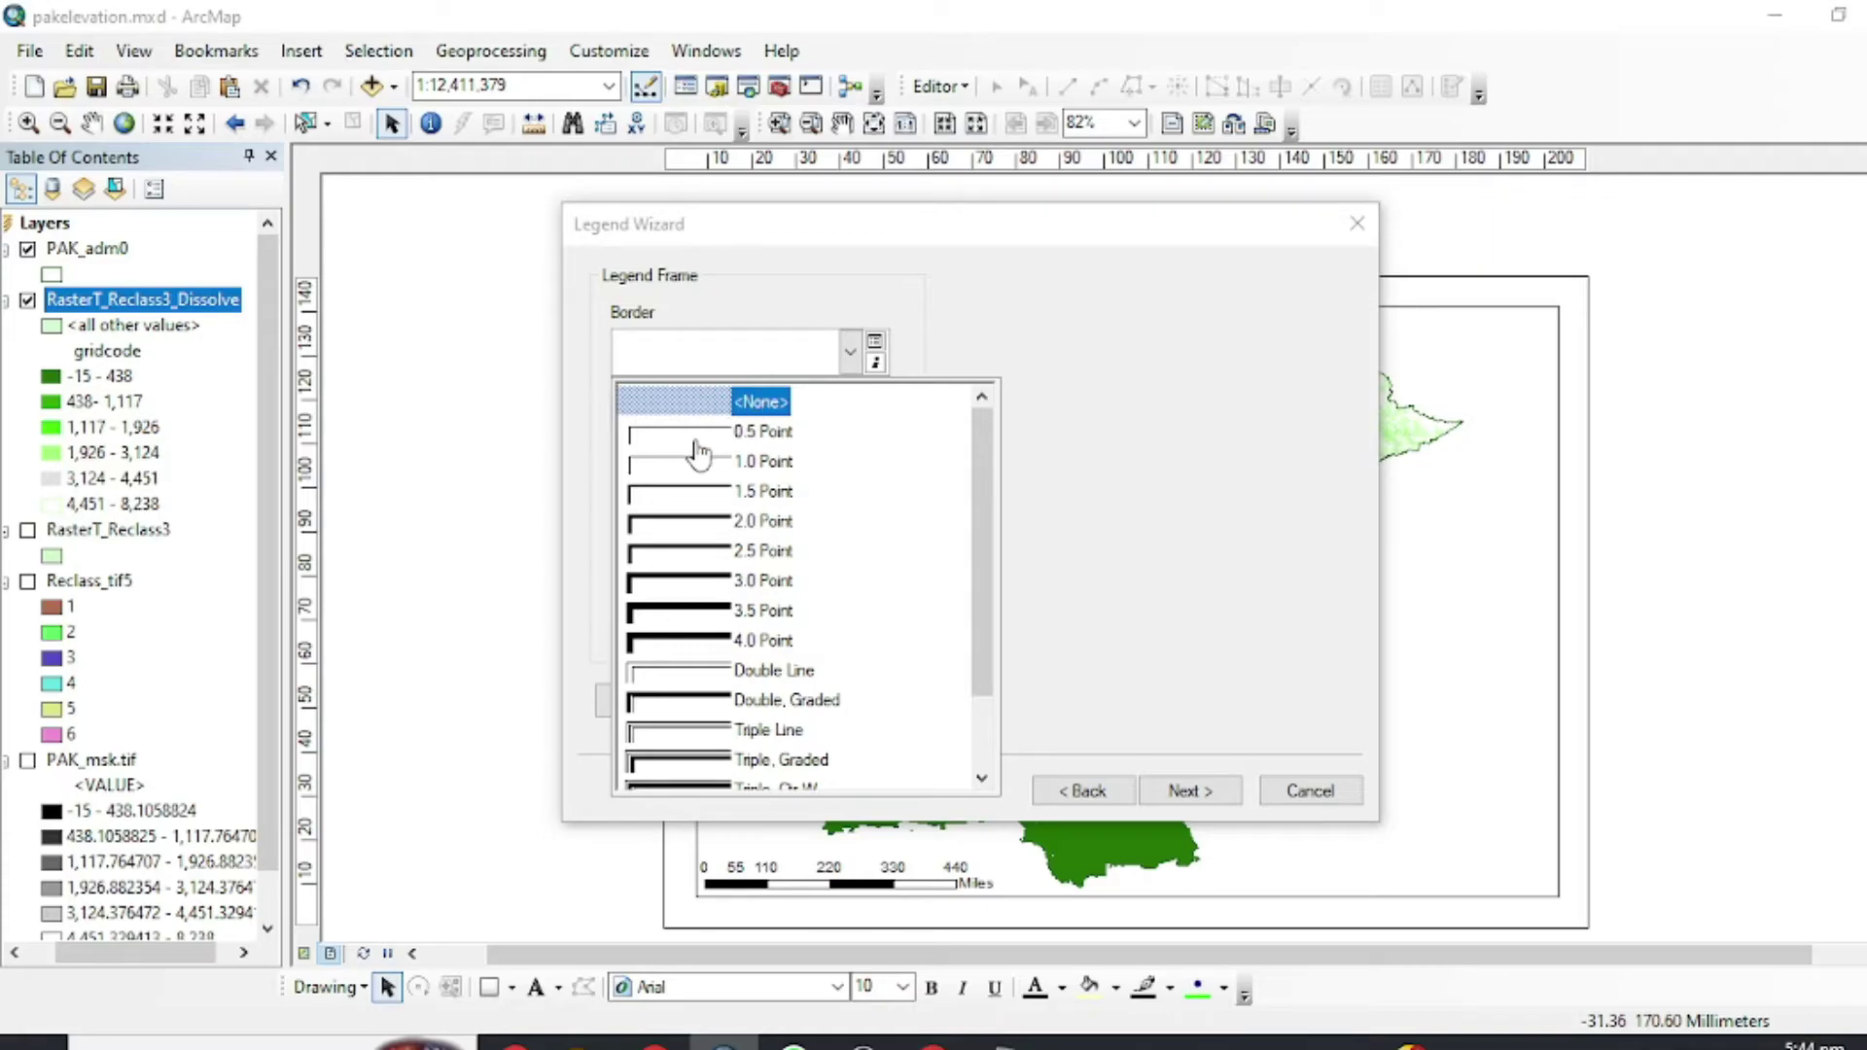
left_click(1112, 550)
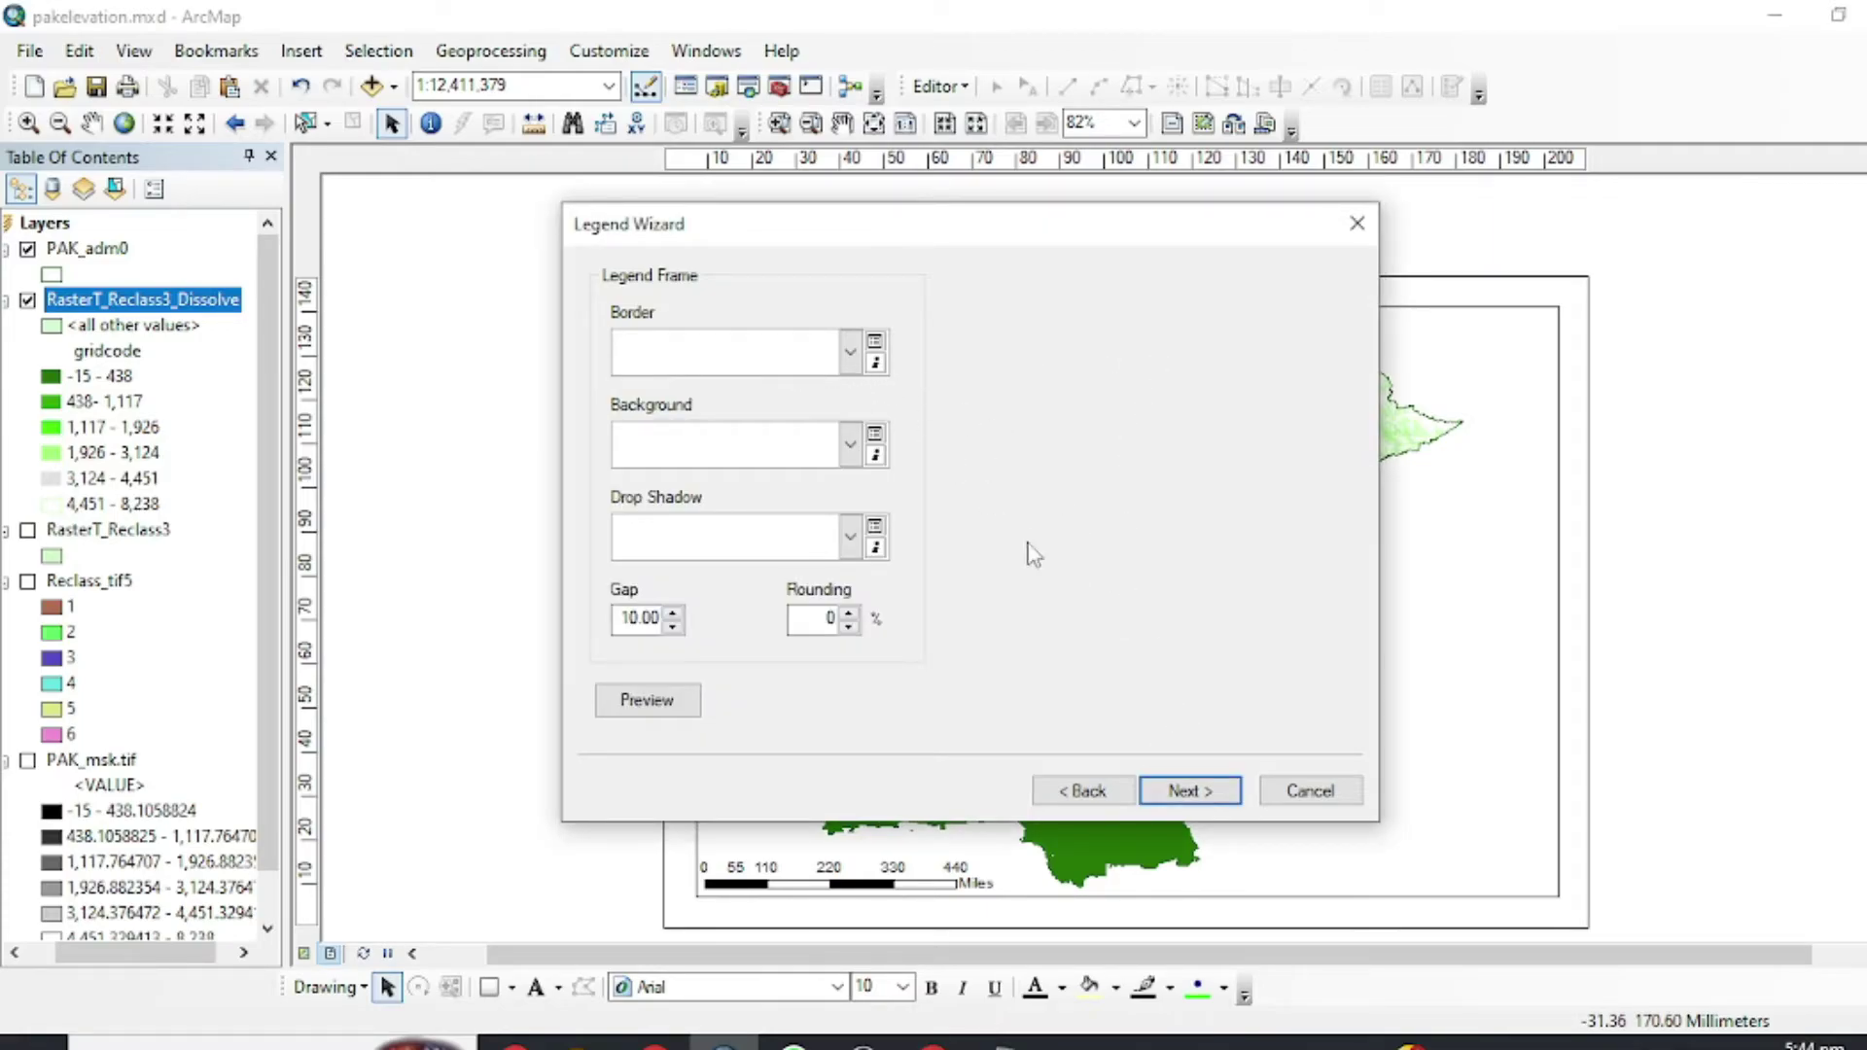
left_click(1188, 781)
left_click(1182, 789)
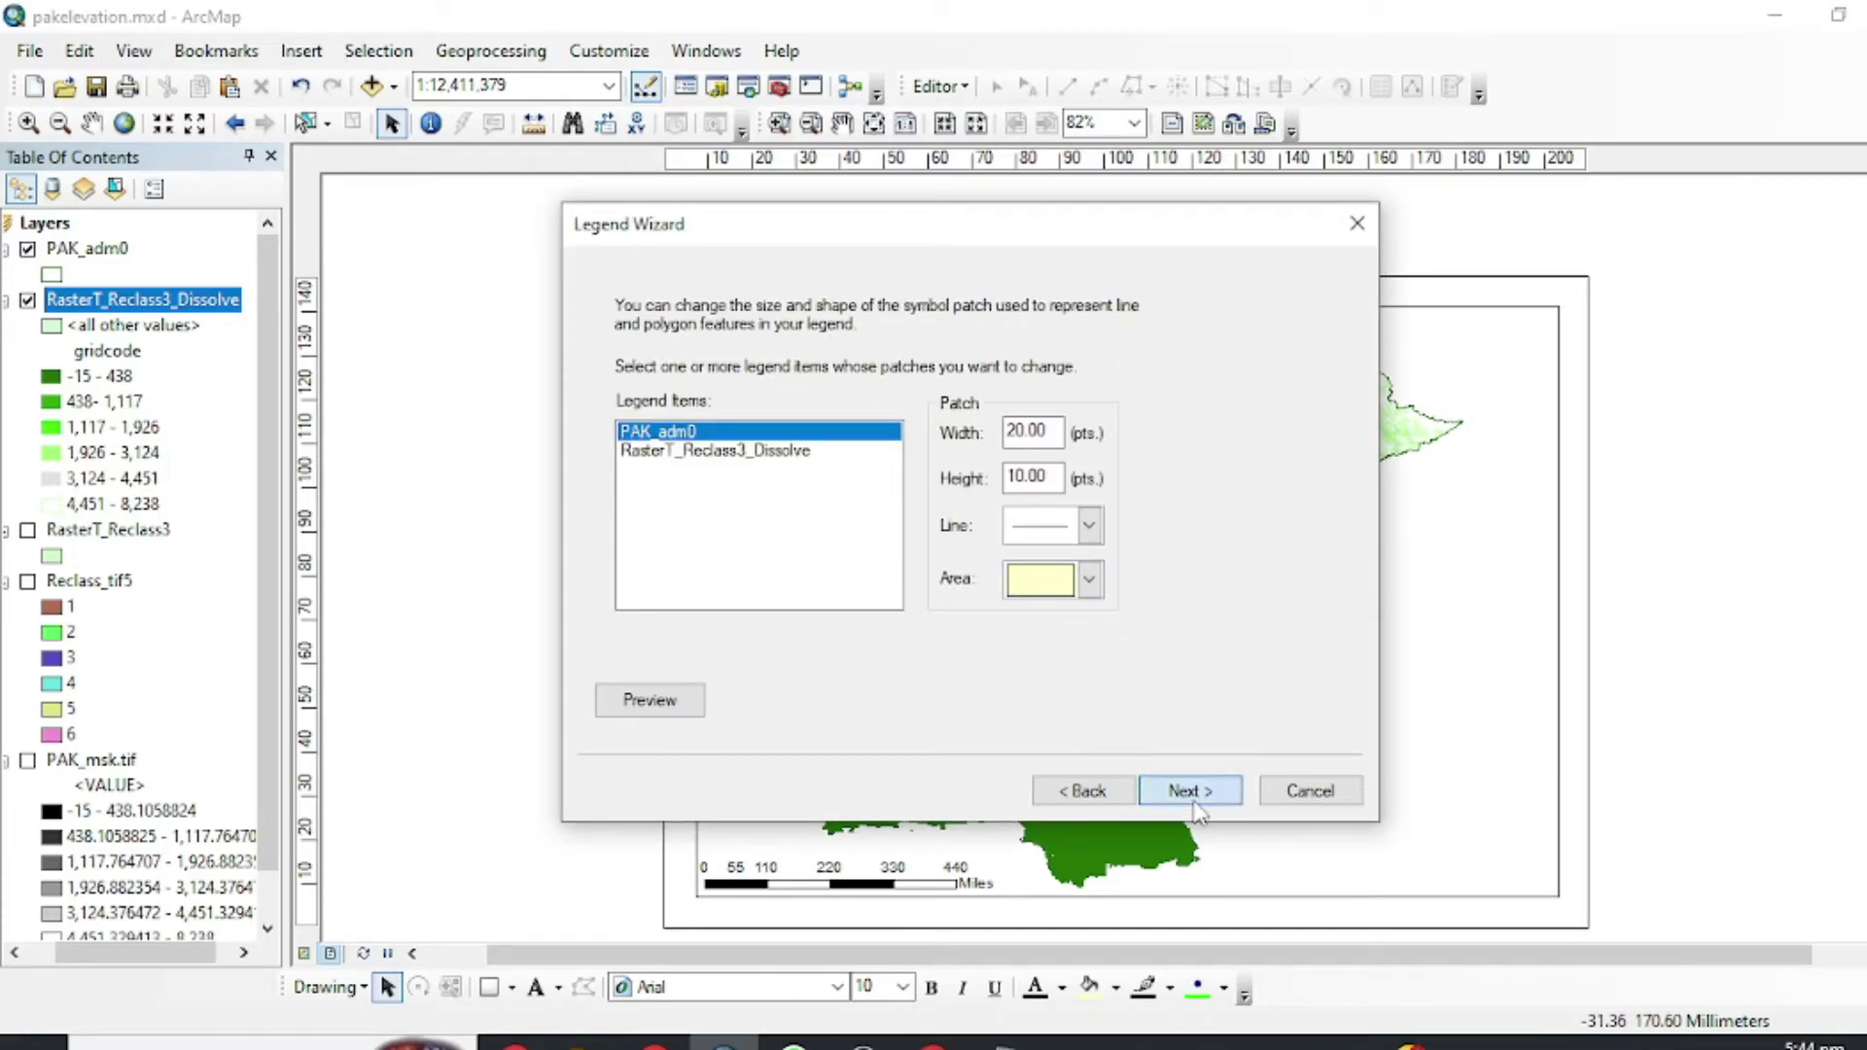
left_click(1179, 791)
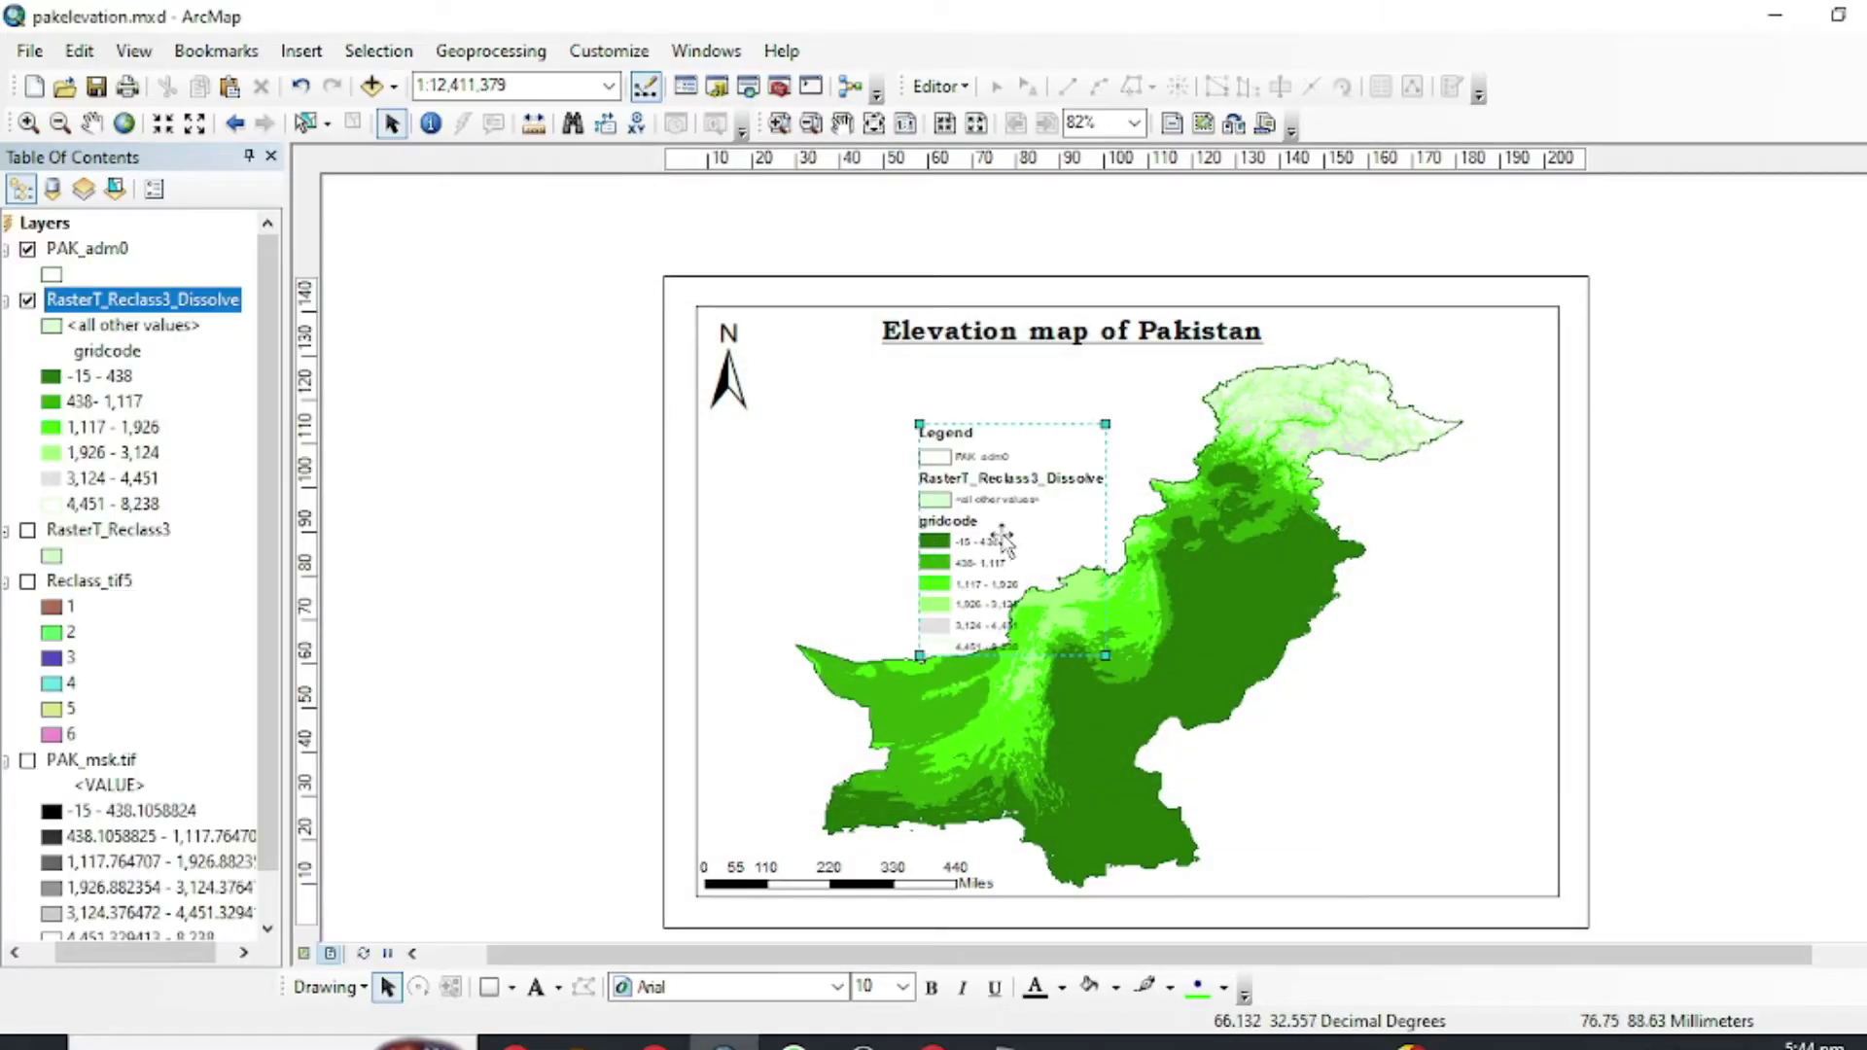
Move the legend to the lower-right corner of the map frame and enlarge it to fill the space beside Pakistan's outline.
left_click_drag(989, 544, 1431, 778)
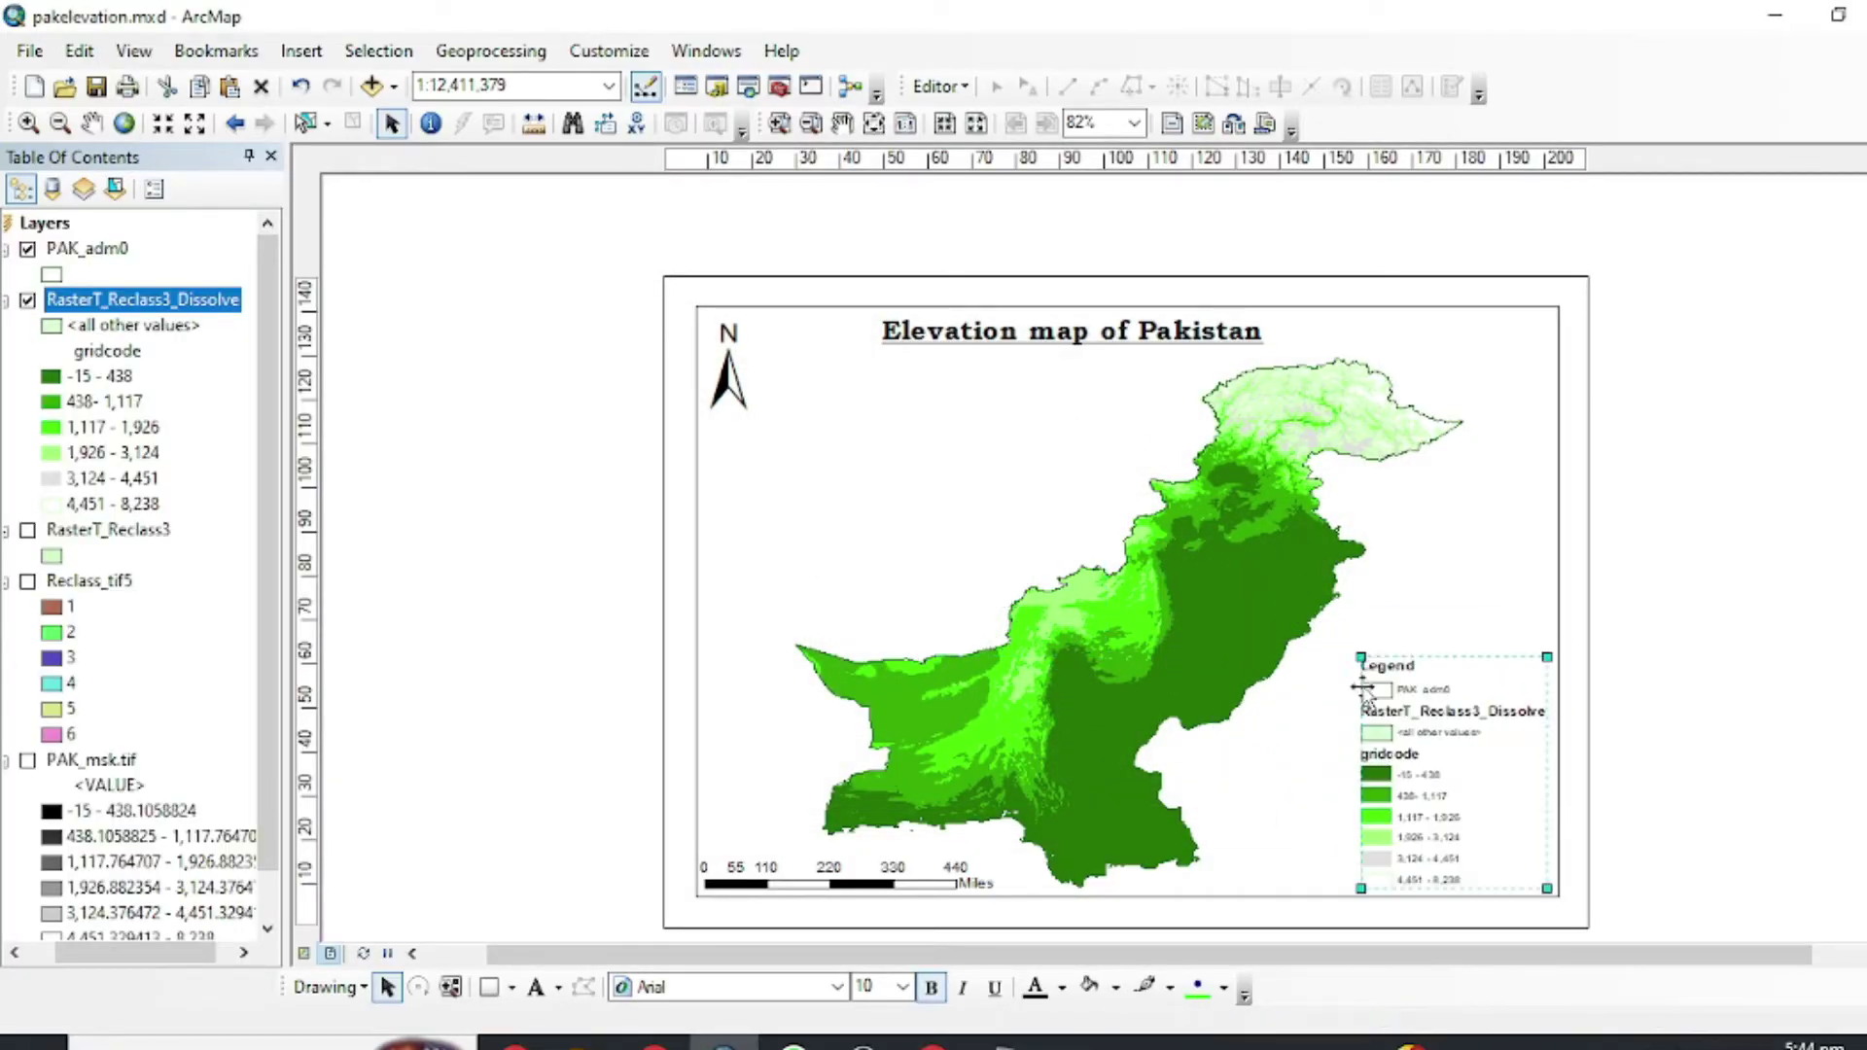
left_click_drag(1358, 654, 1322, 611)
left_click(1717, 715)
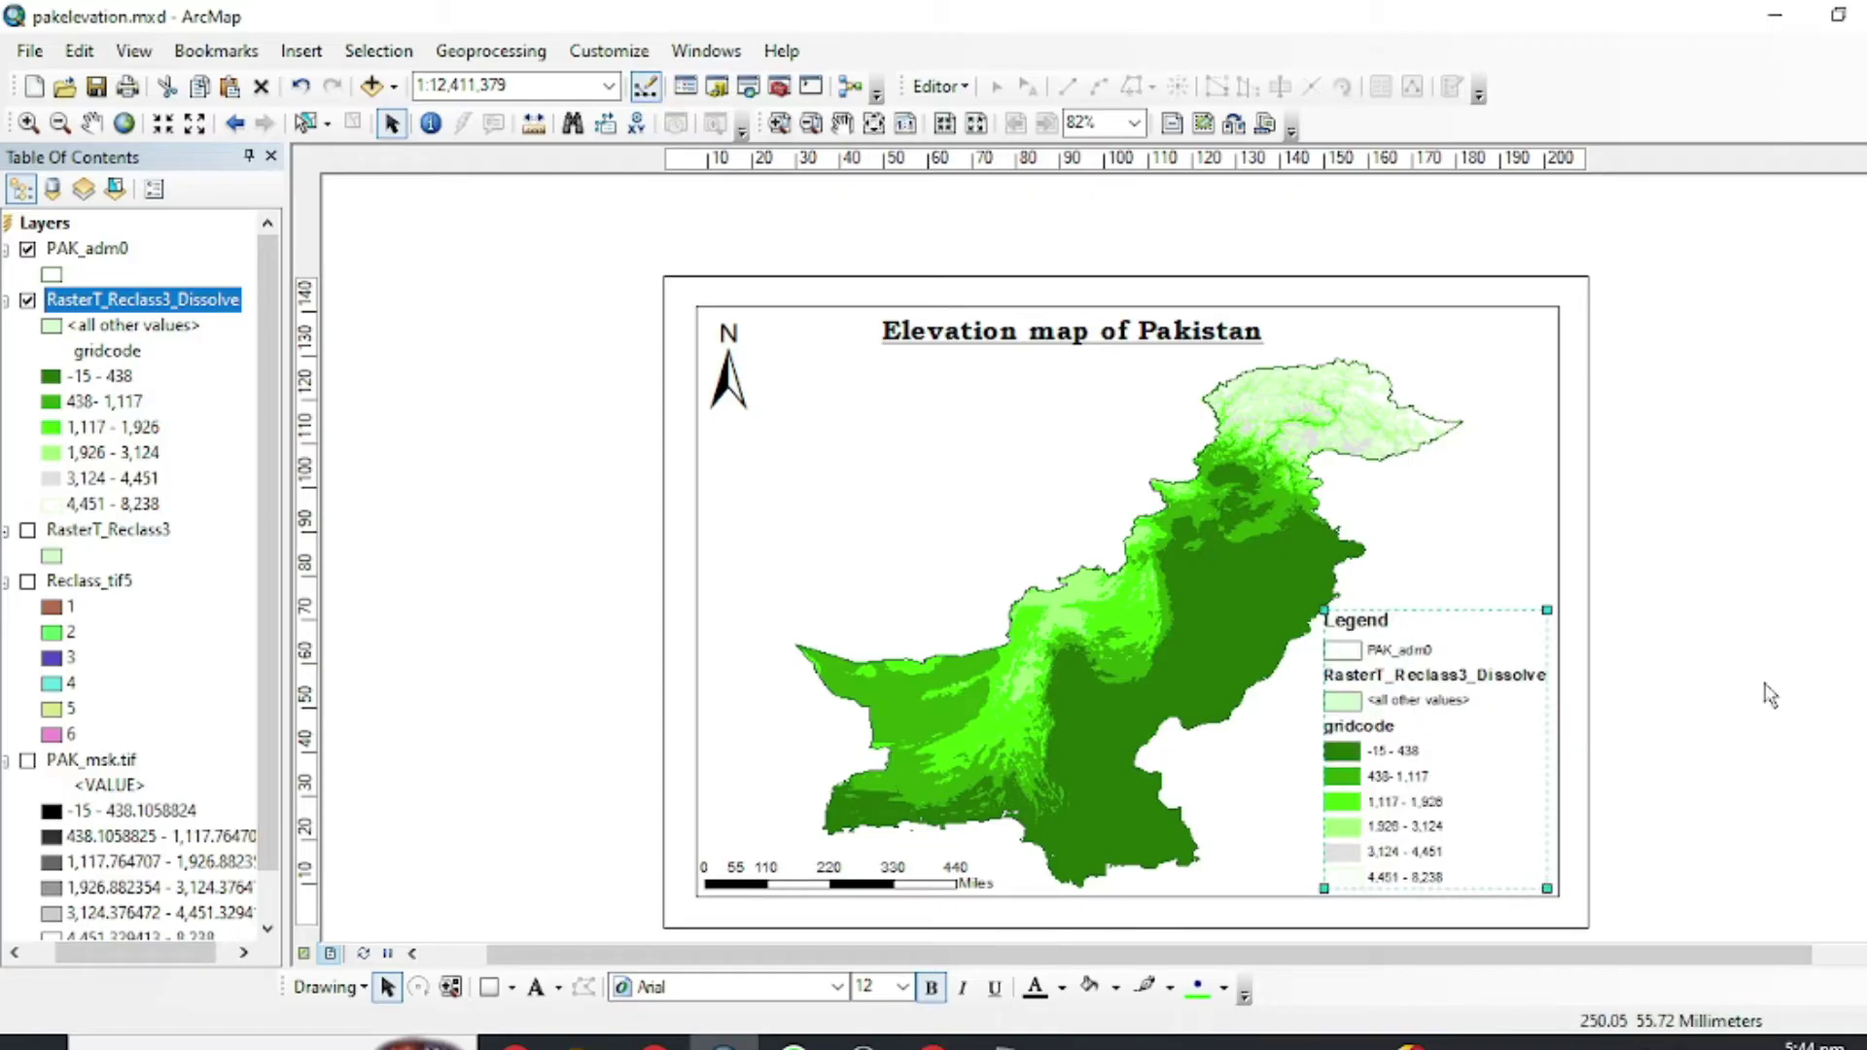
mouse_move(1455, 749)
left_mouse_down()
mouse_move(1421, 721)
mouse_move(1455, 758)
left_mouse_up()
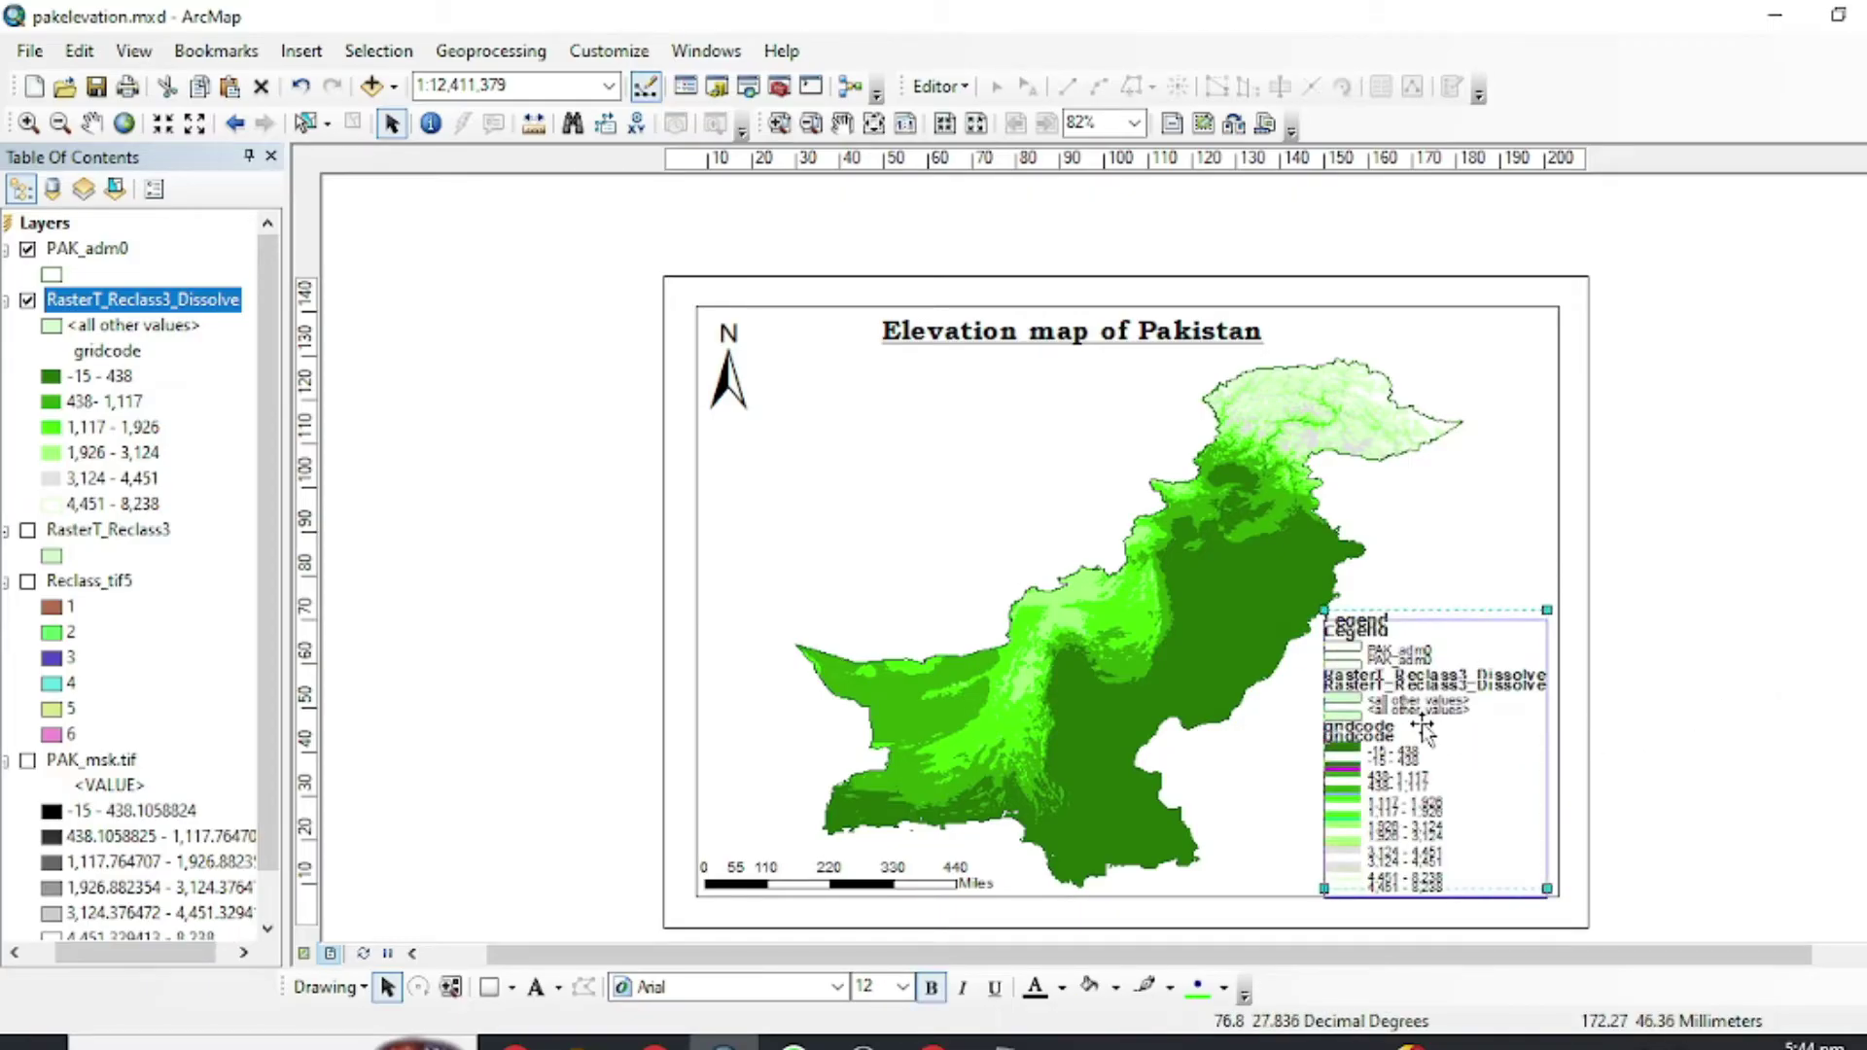
left_click(1744, 687)
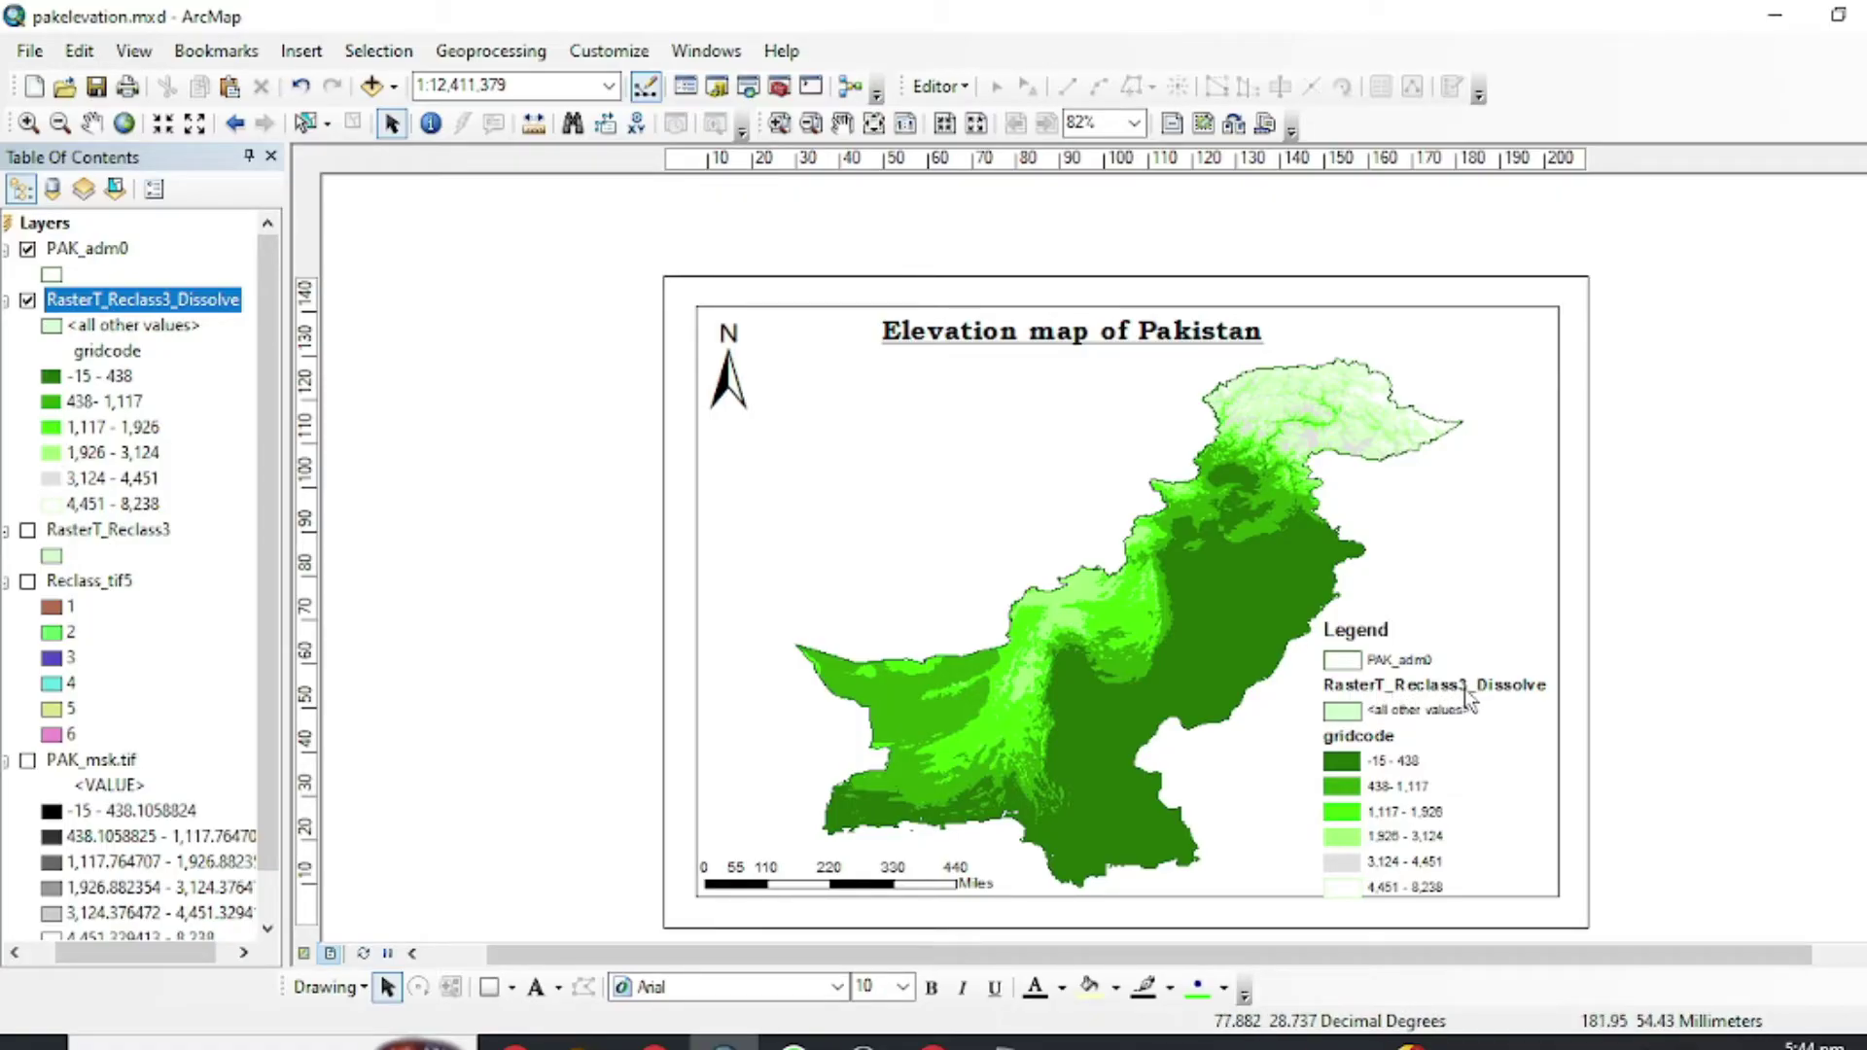
Rename the RasterT_Reclass3_Dissolve layer as Elevation value in meter.
left_click(143, 301)
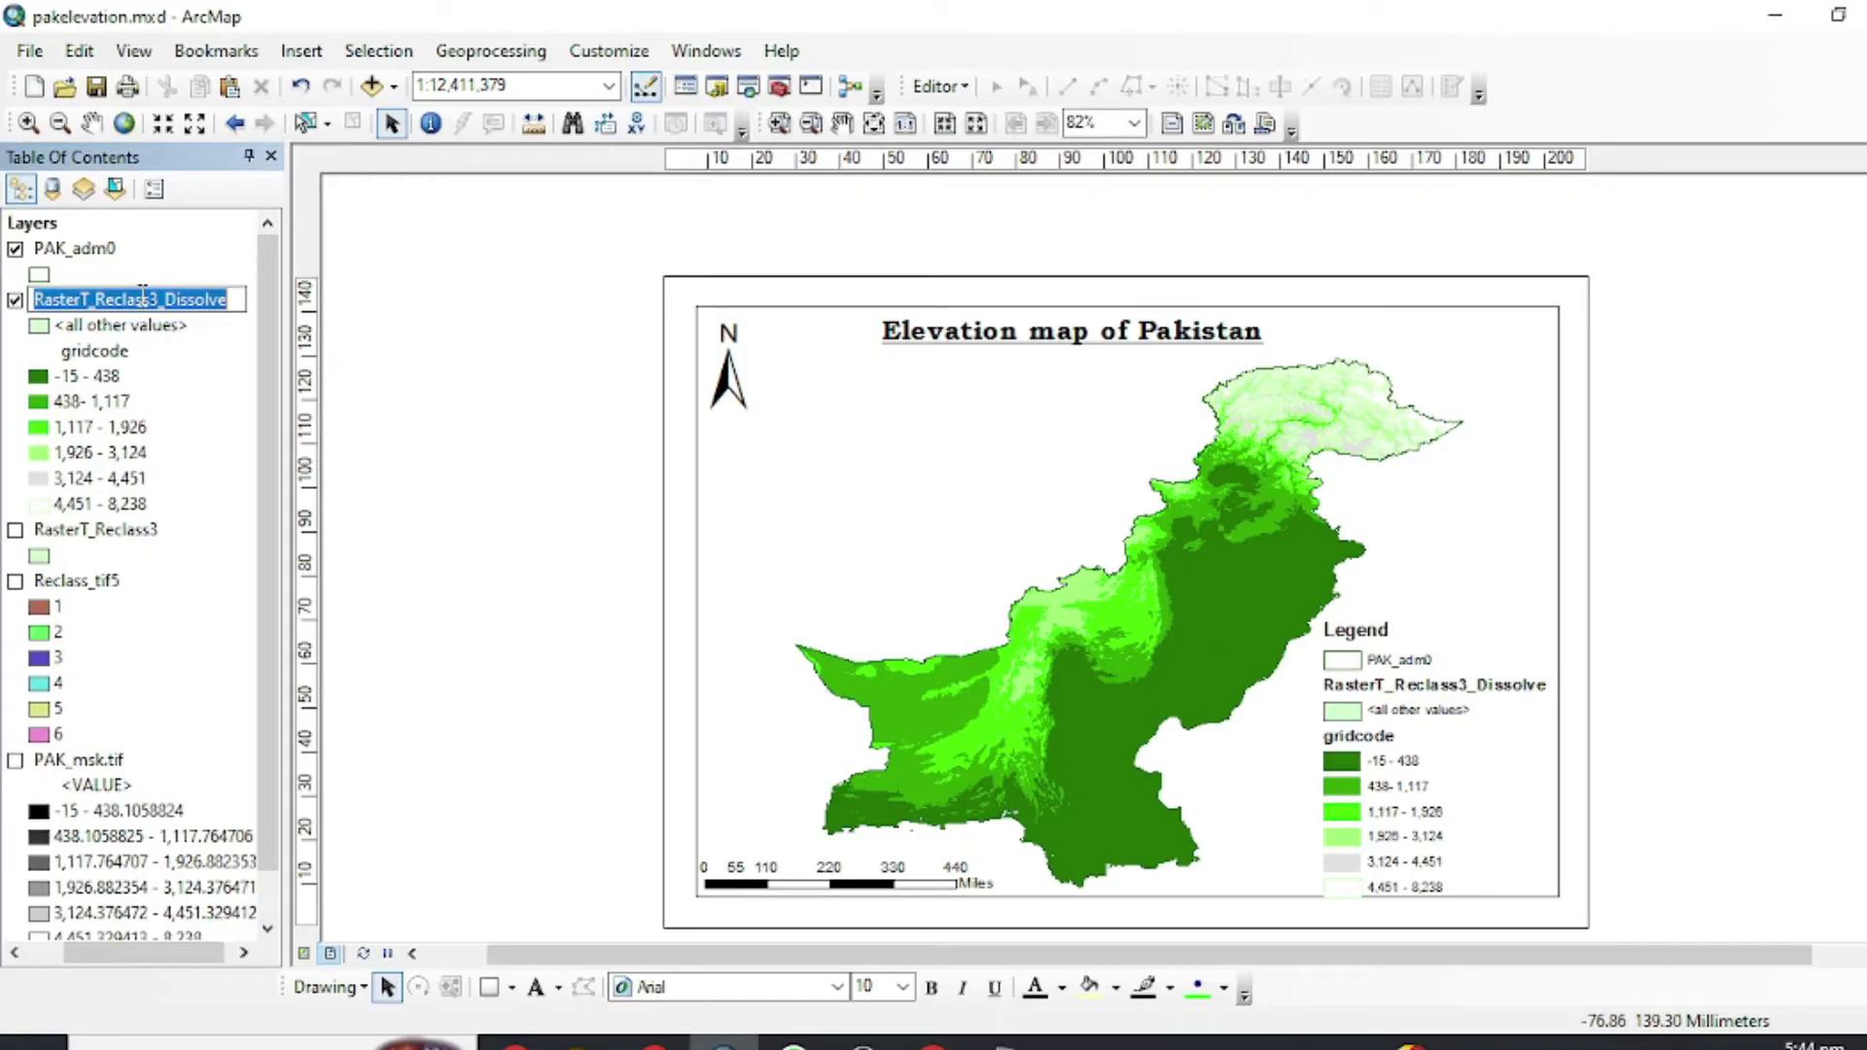
type("Ele")
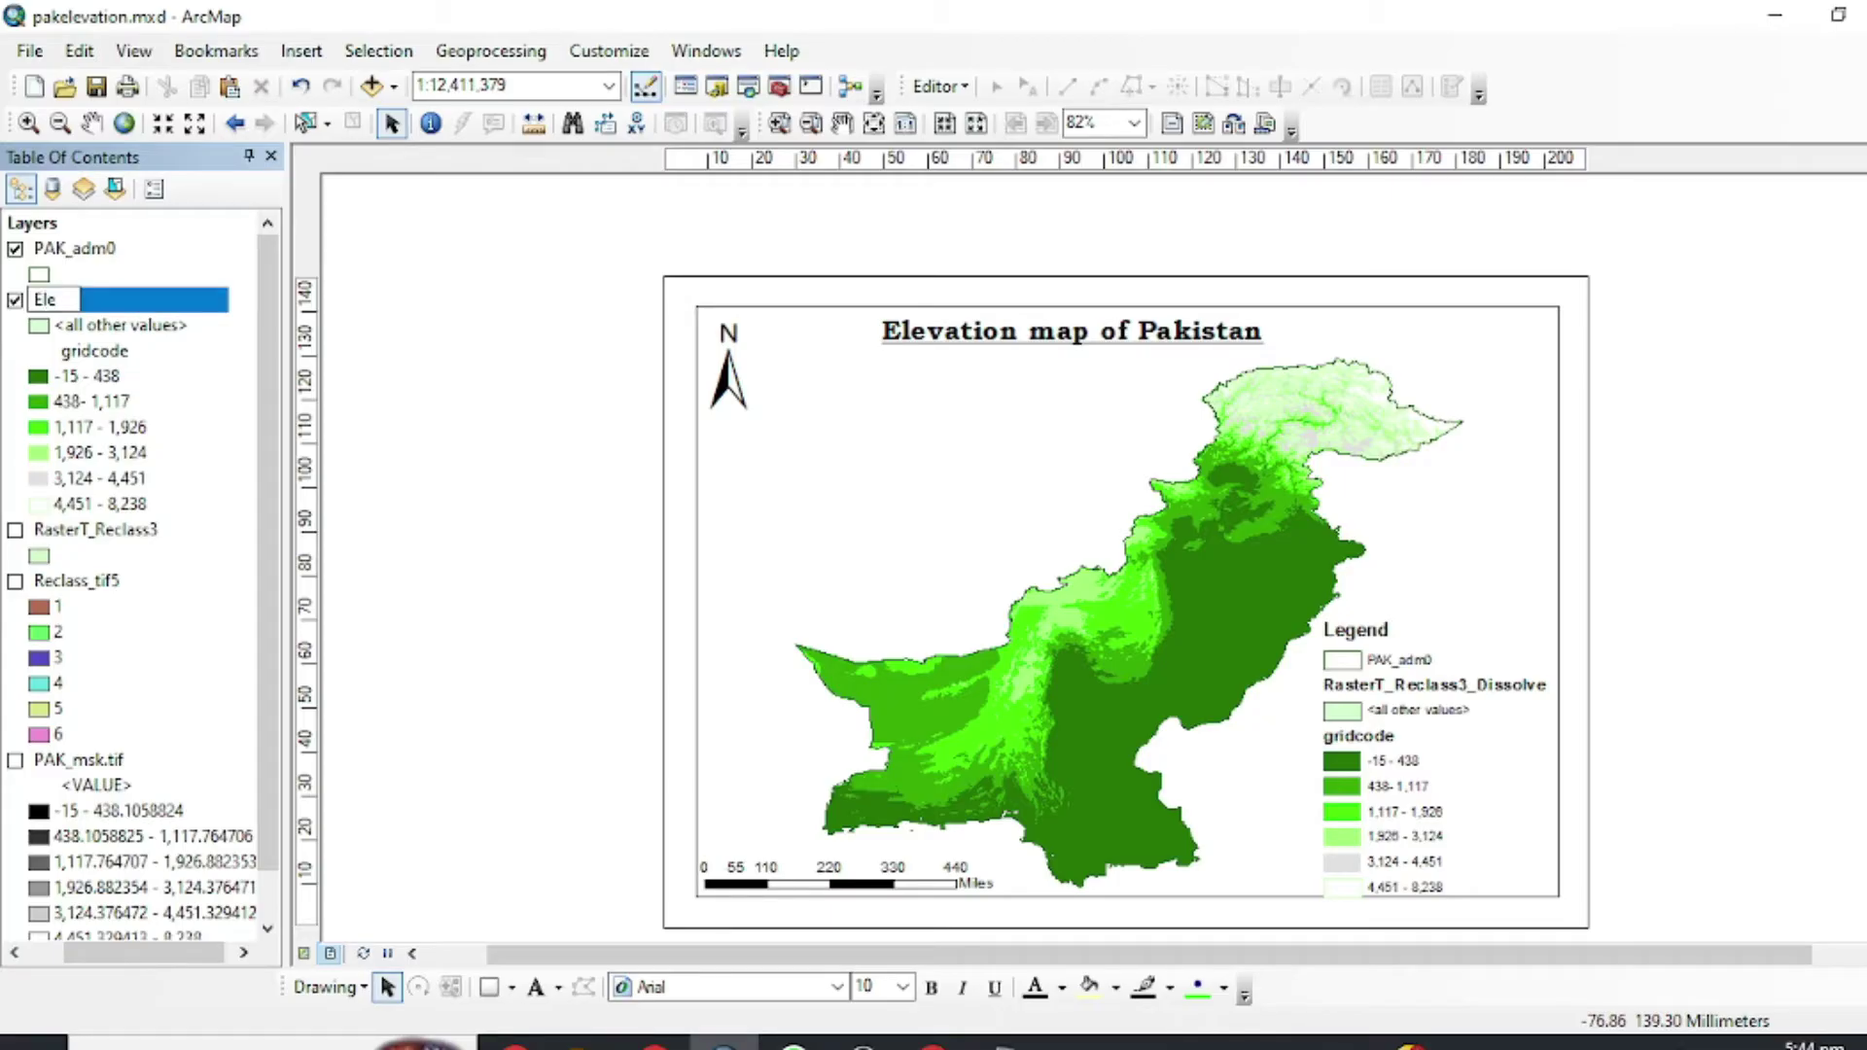
type("vation value in ")
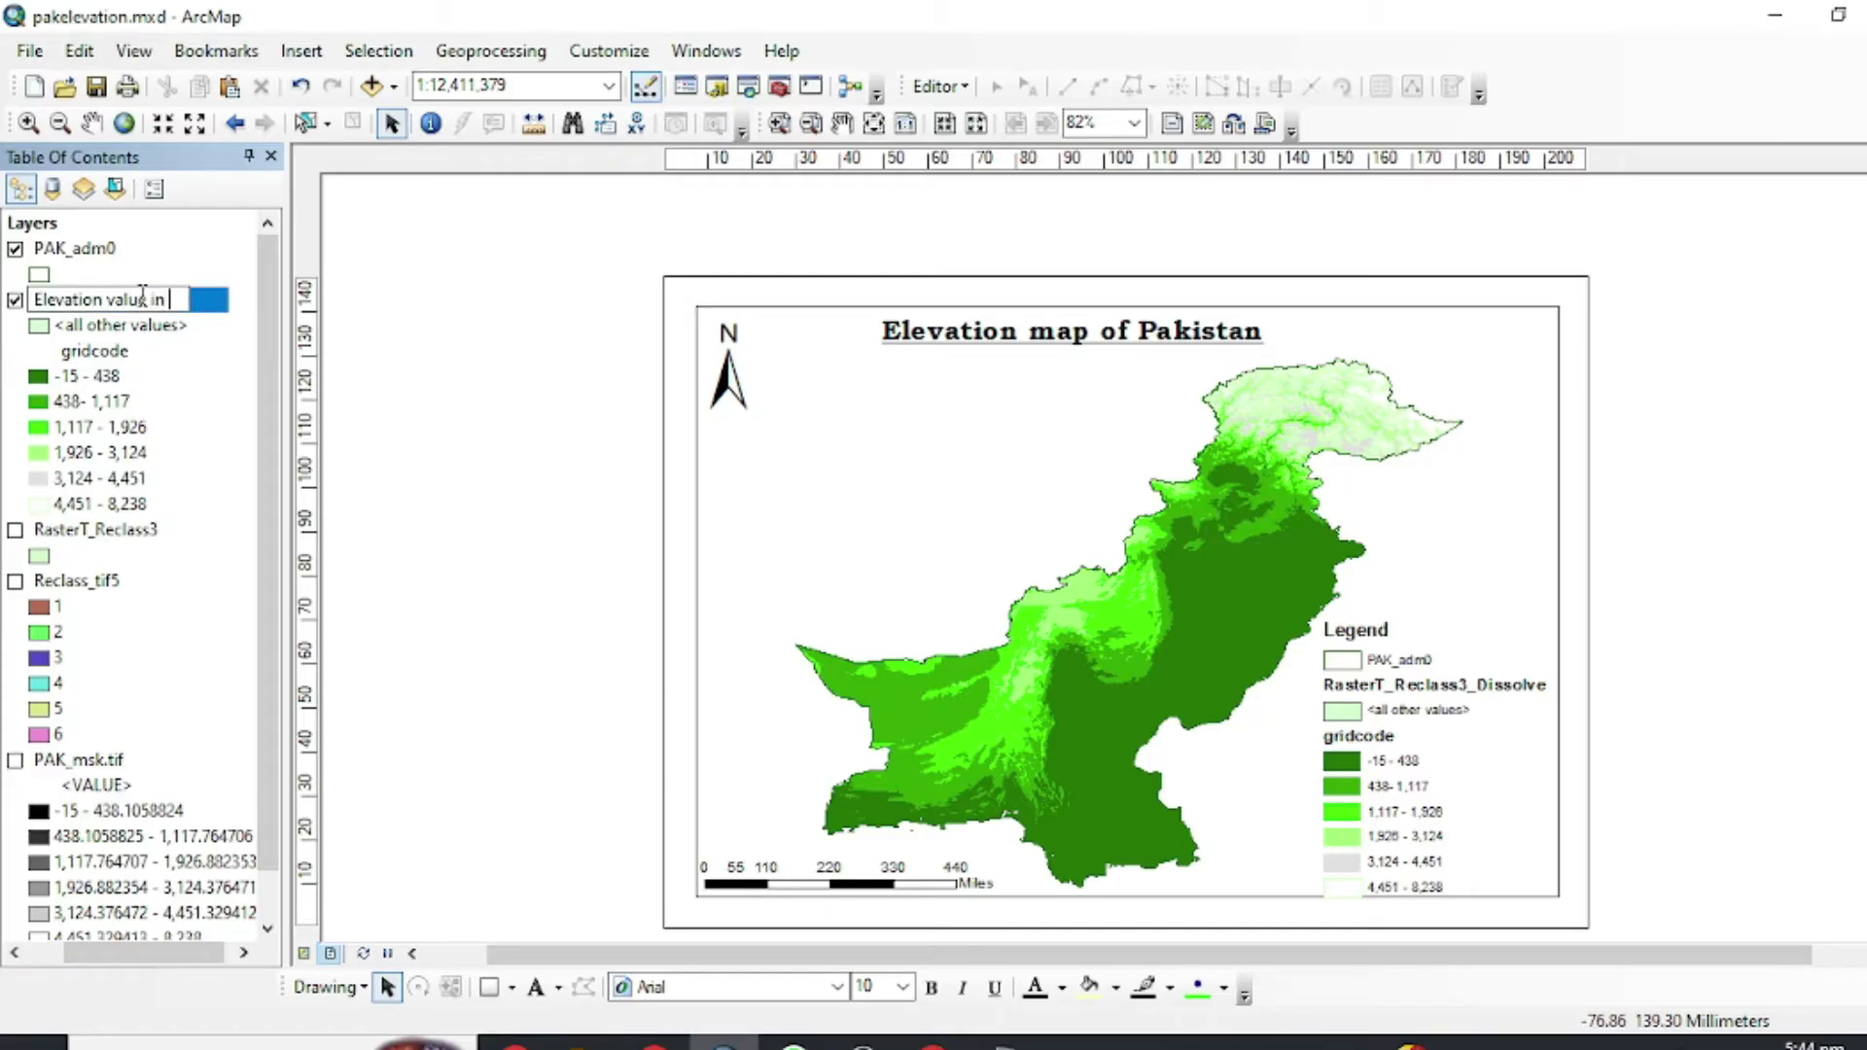
type("meter")
key("Return")
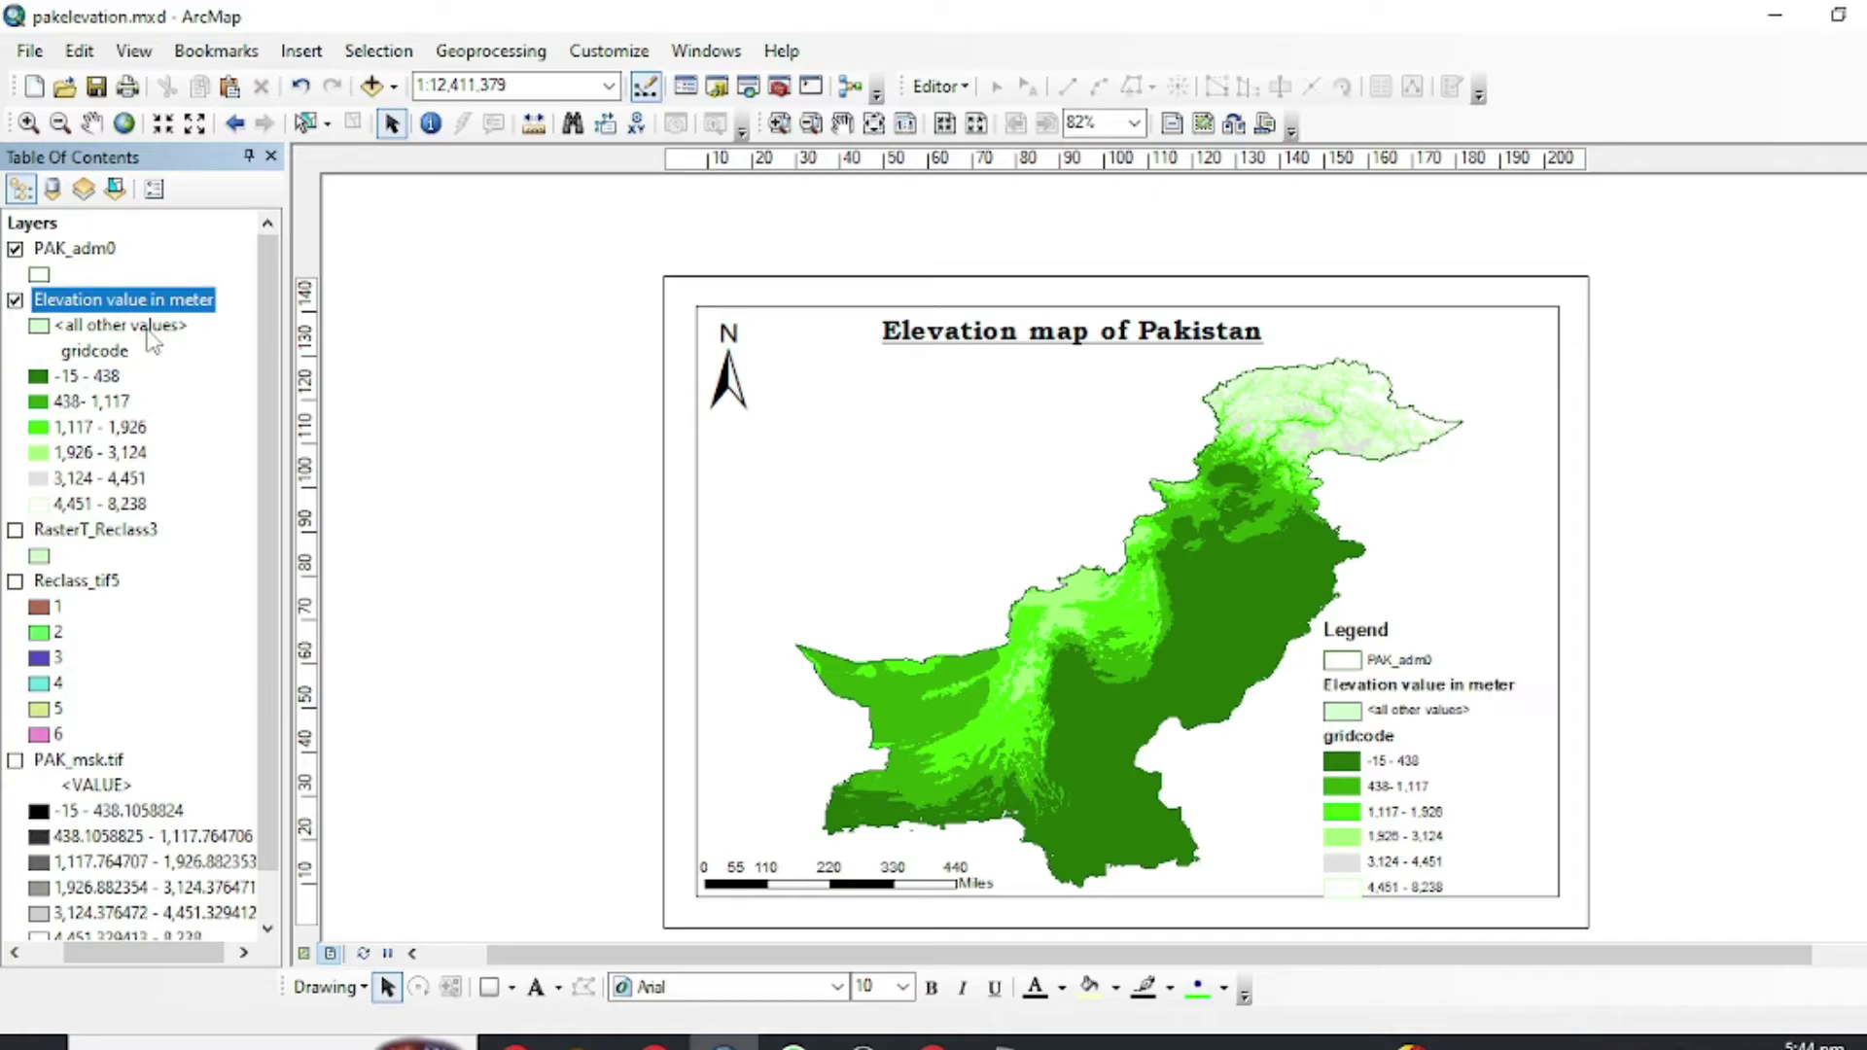
Clear the <all other values> label and the gridcode heading of the elevation layer.
left_click(148, 327)
left_click(150, 327)
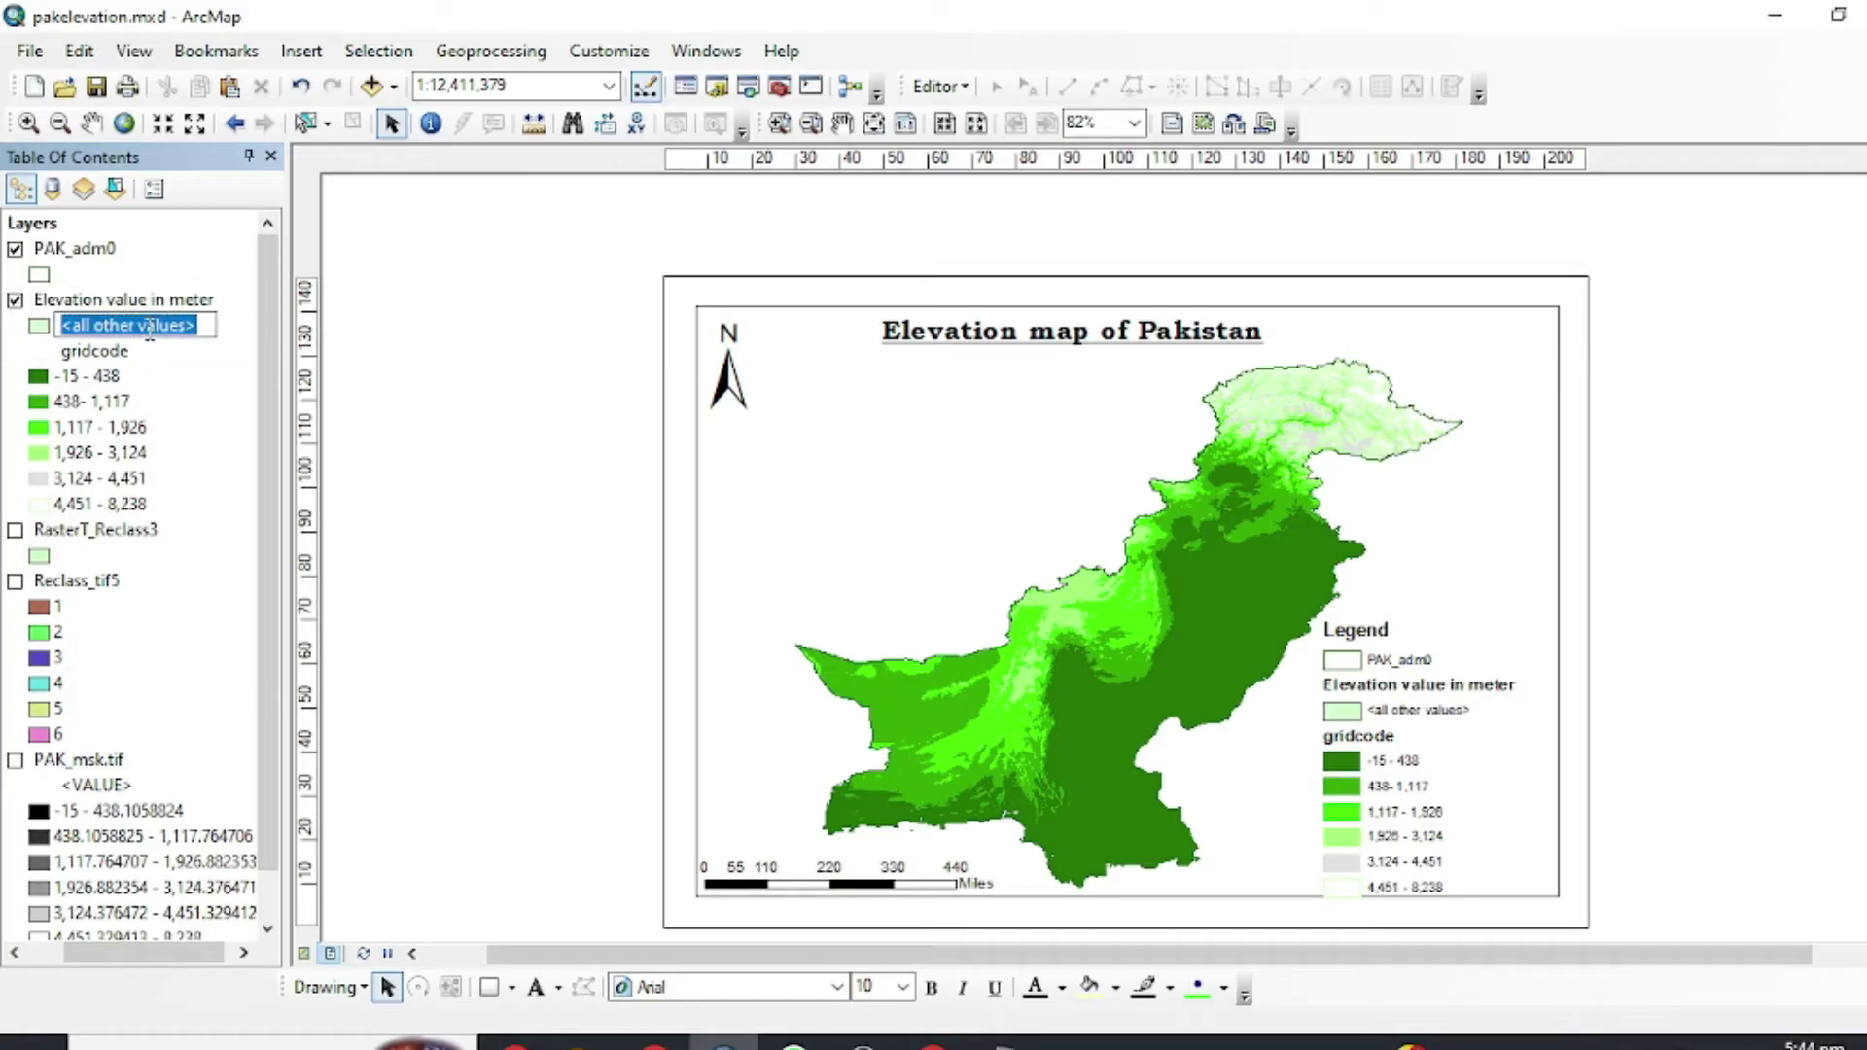
key("BackSpace")
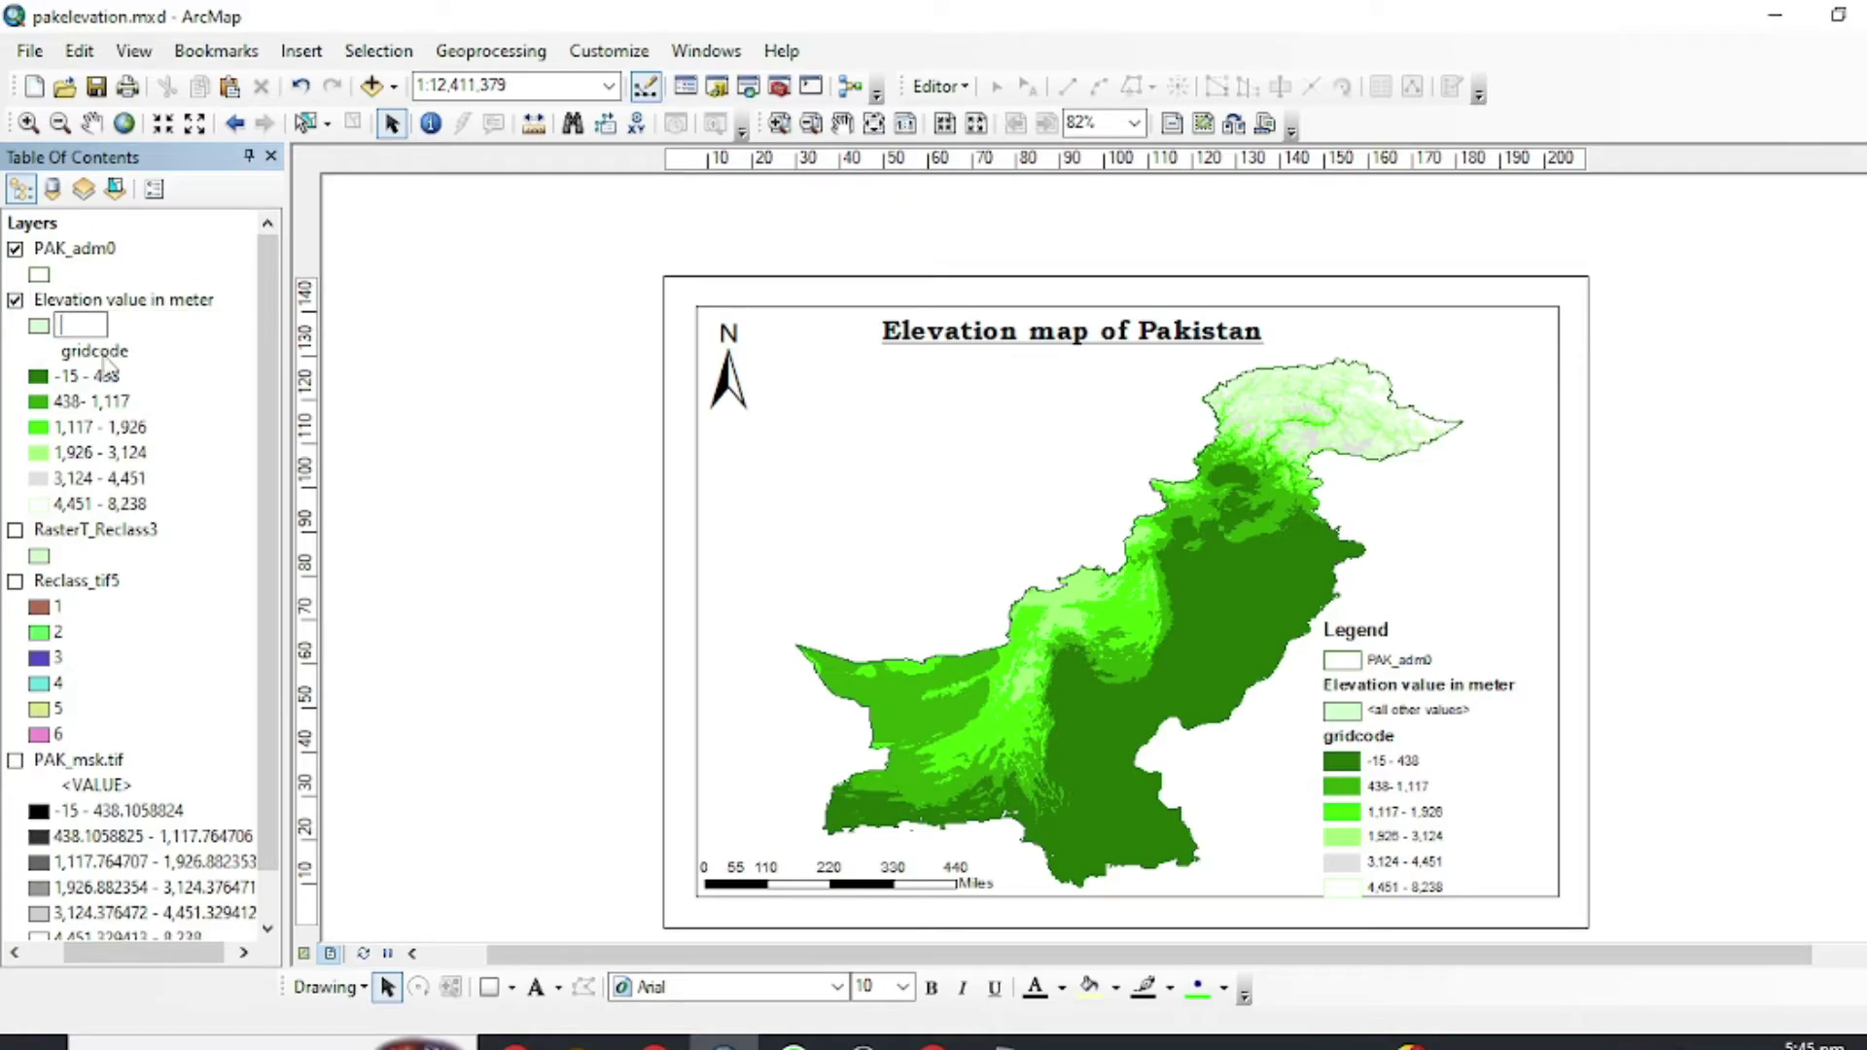
key("Return")
left_click(107, 354)
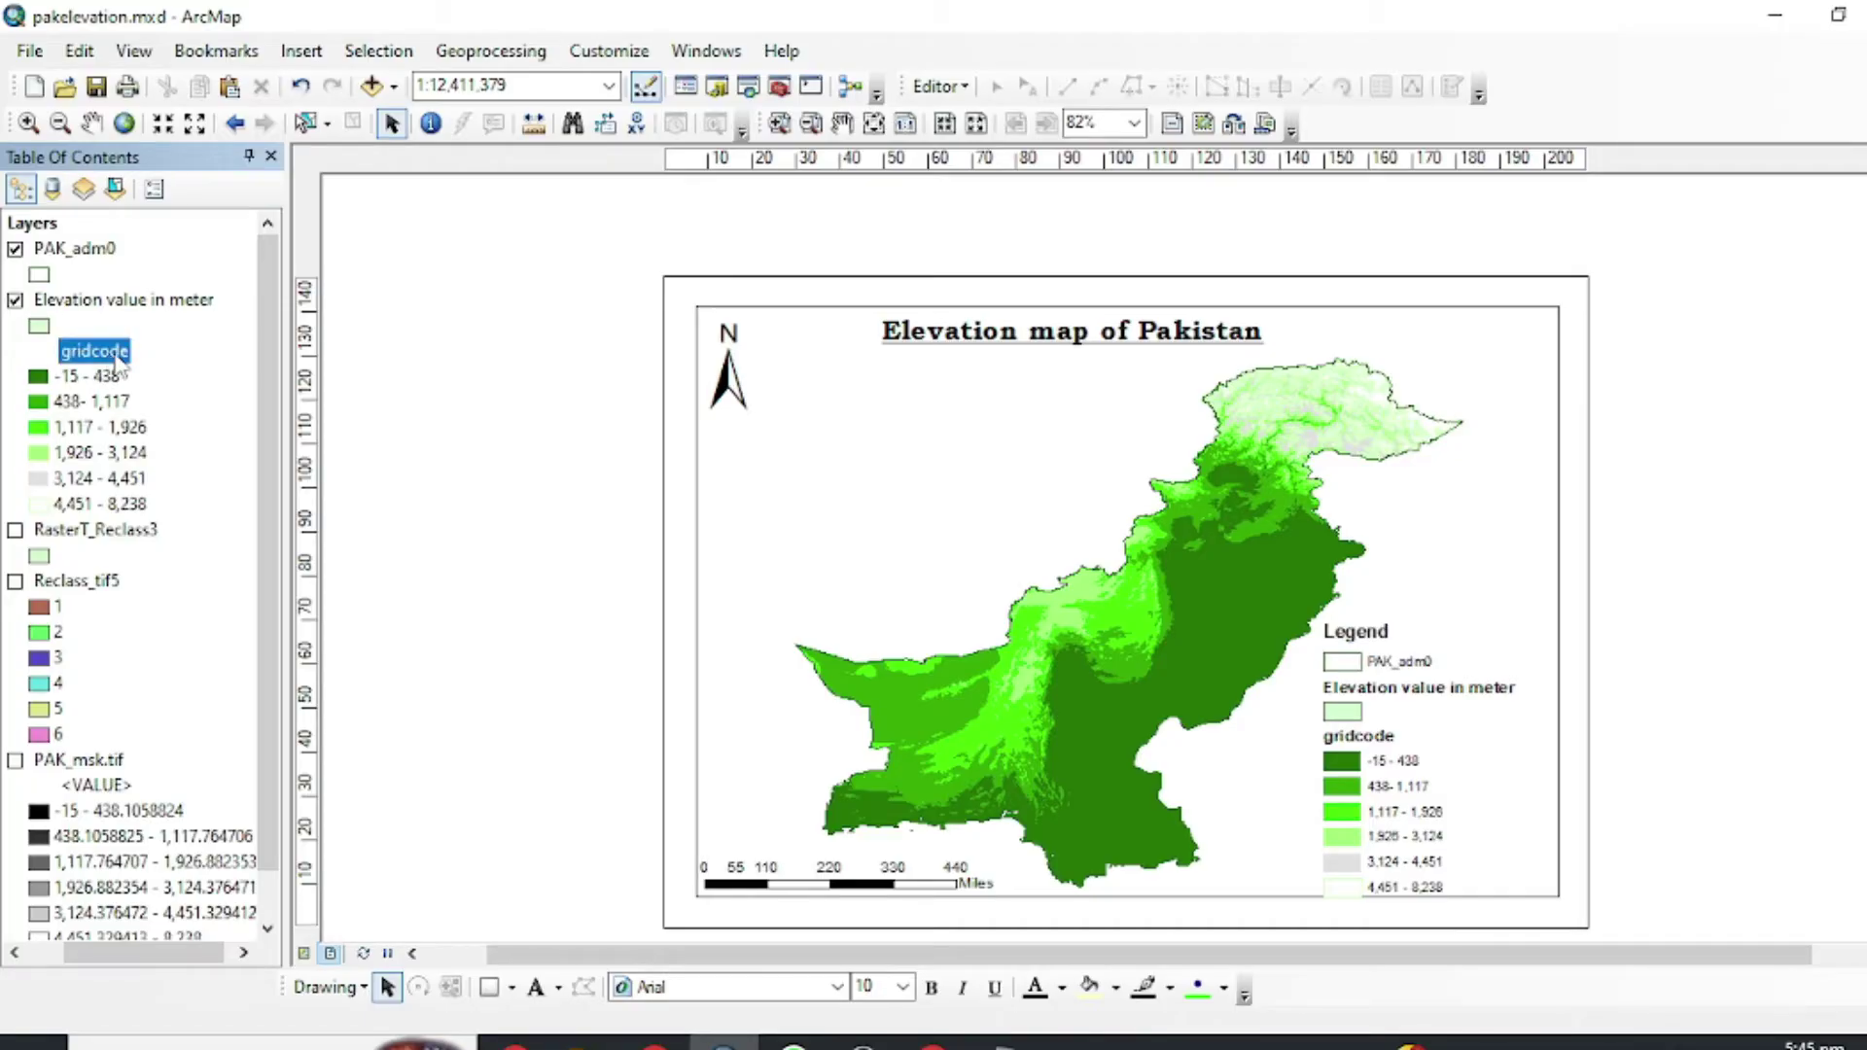
left_click(116, 357)
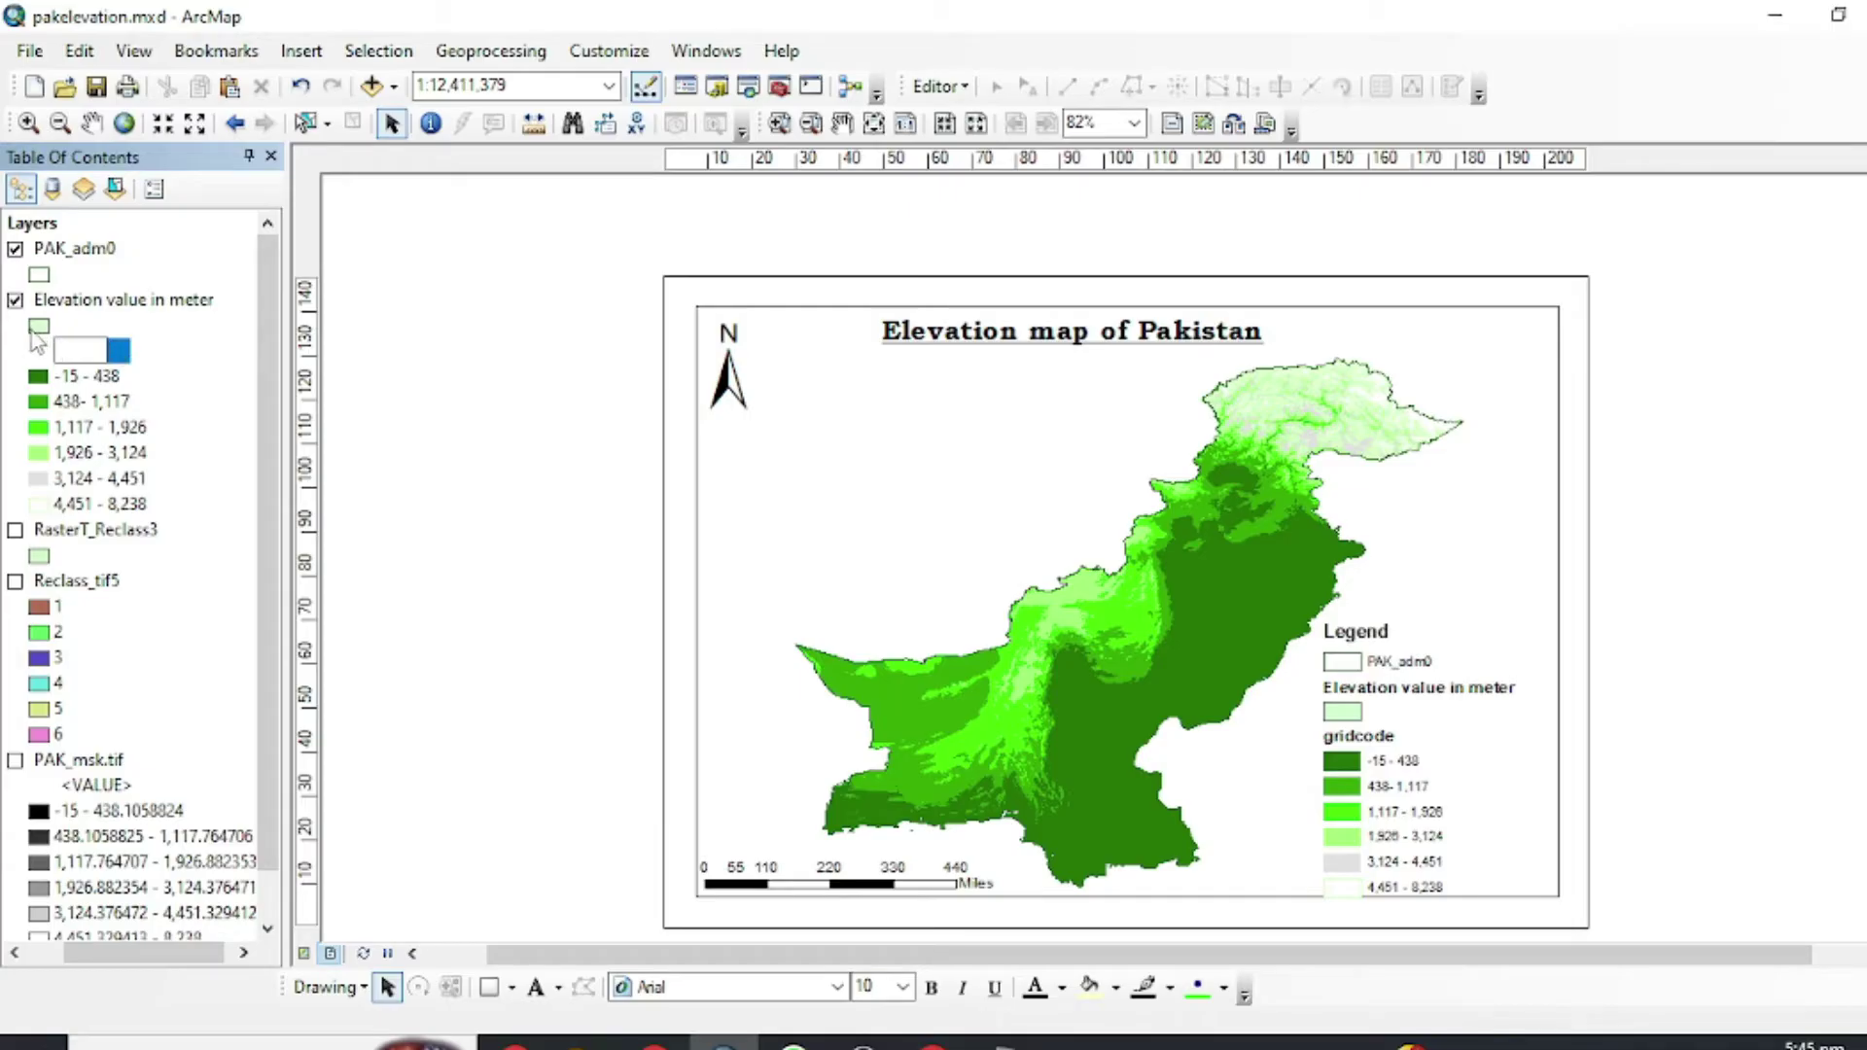
key("BackSpace")
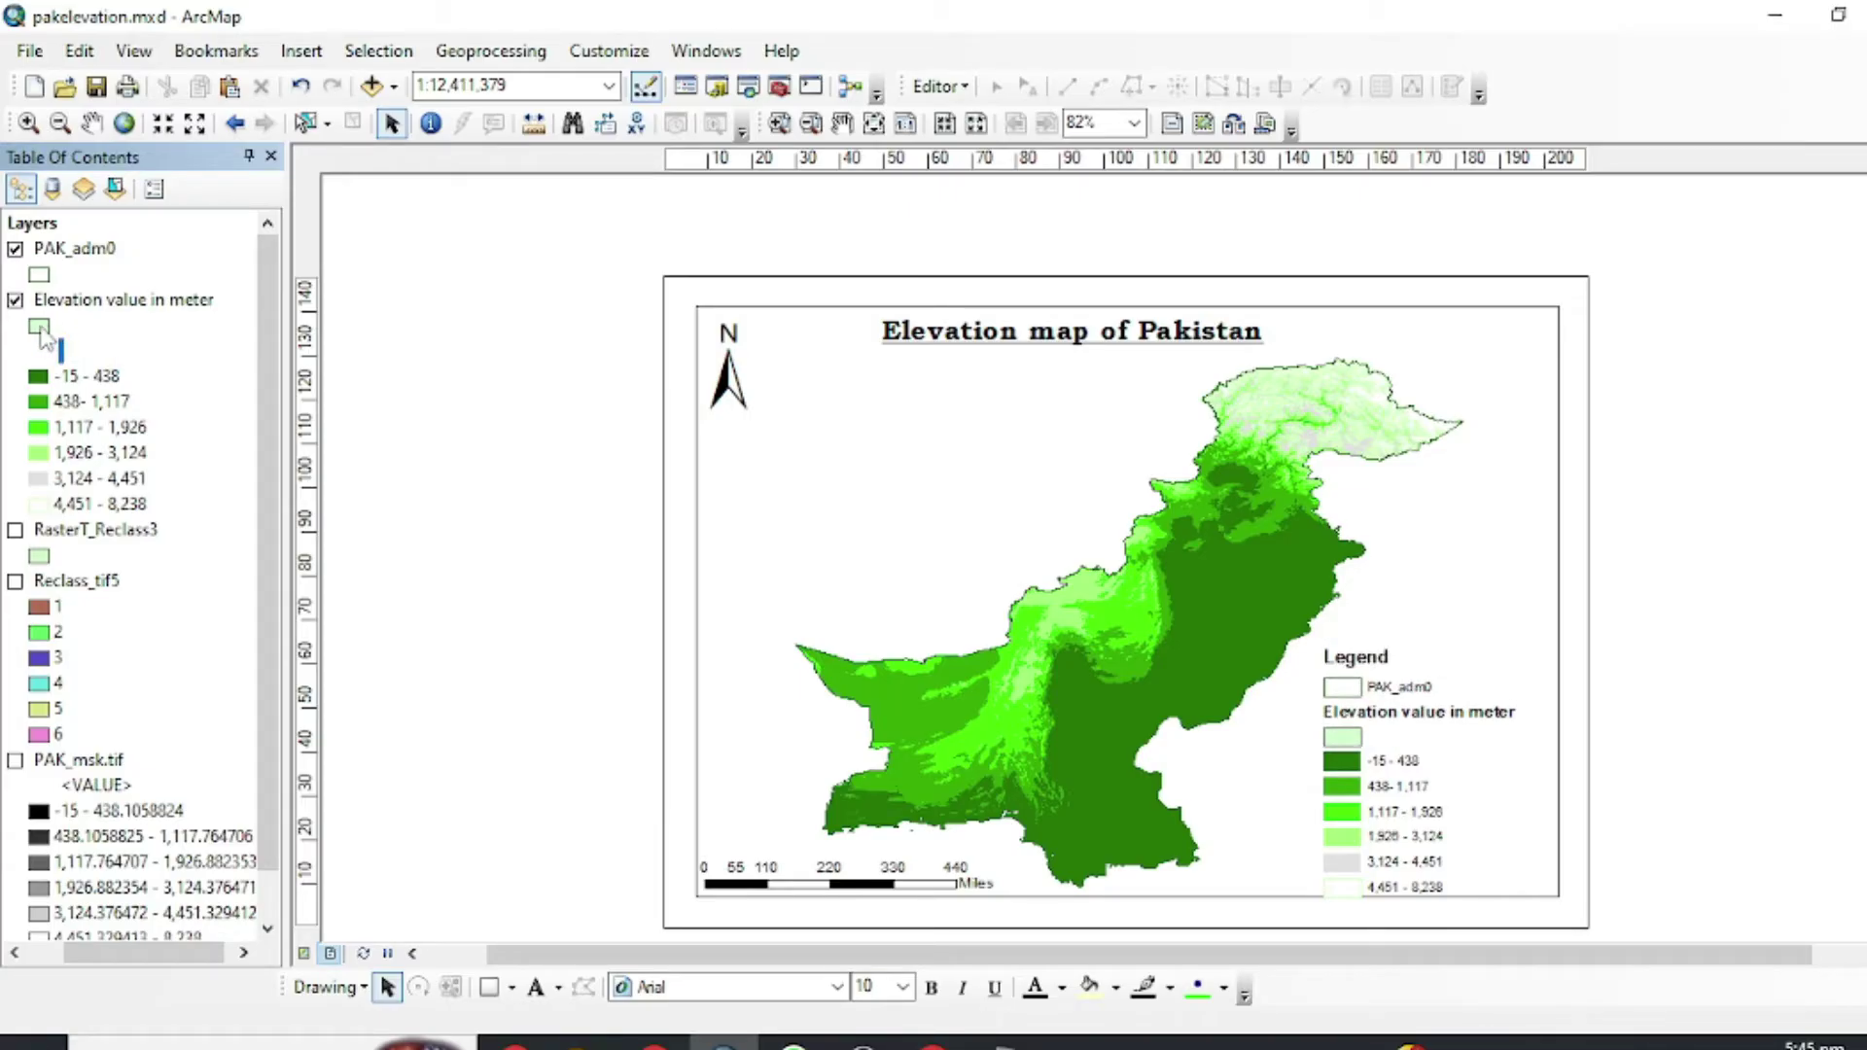
Turn off the <all other values> symbol in the elevation layer's unique values symbology.
right_click(124, 311)
left_click(254, 892)
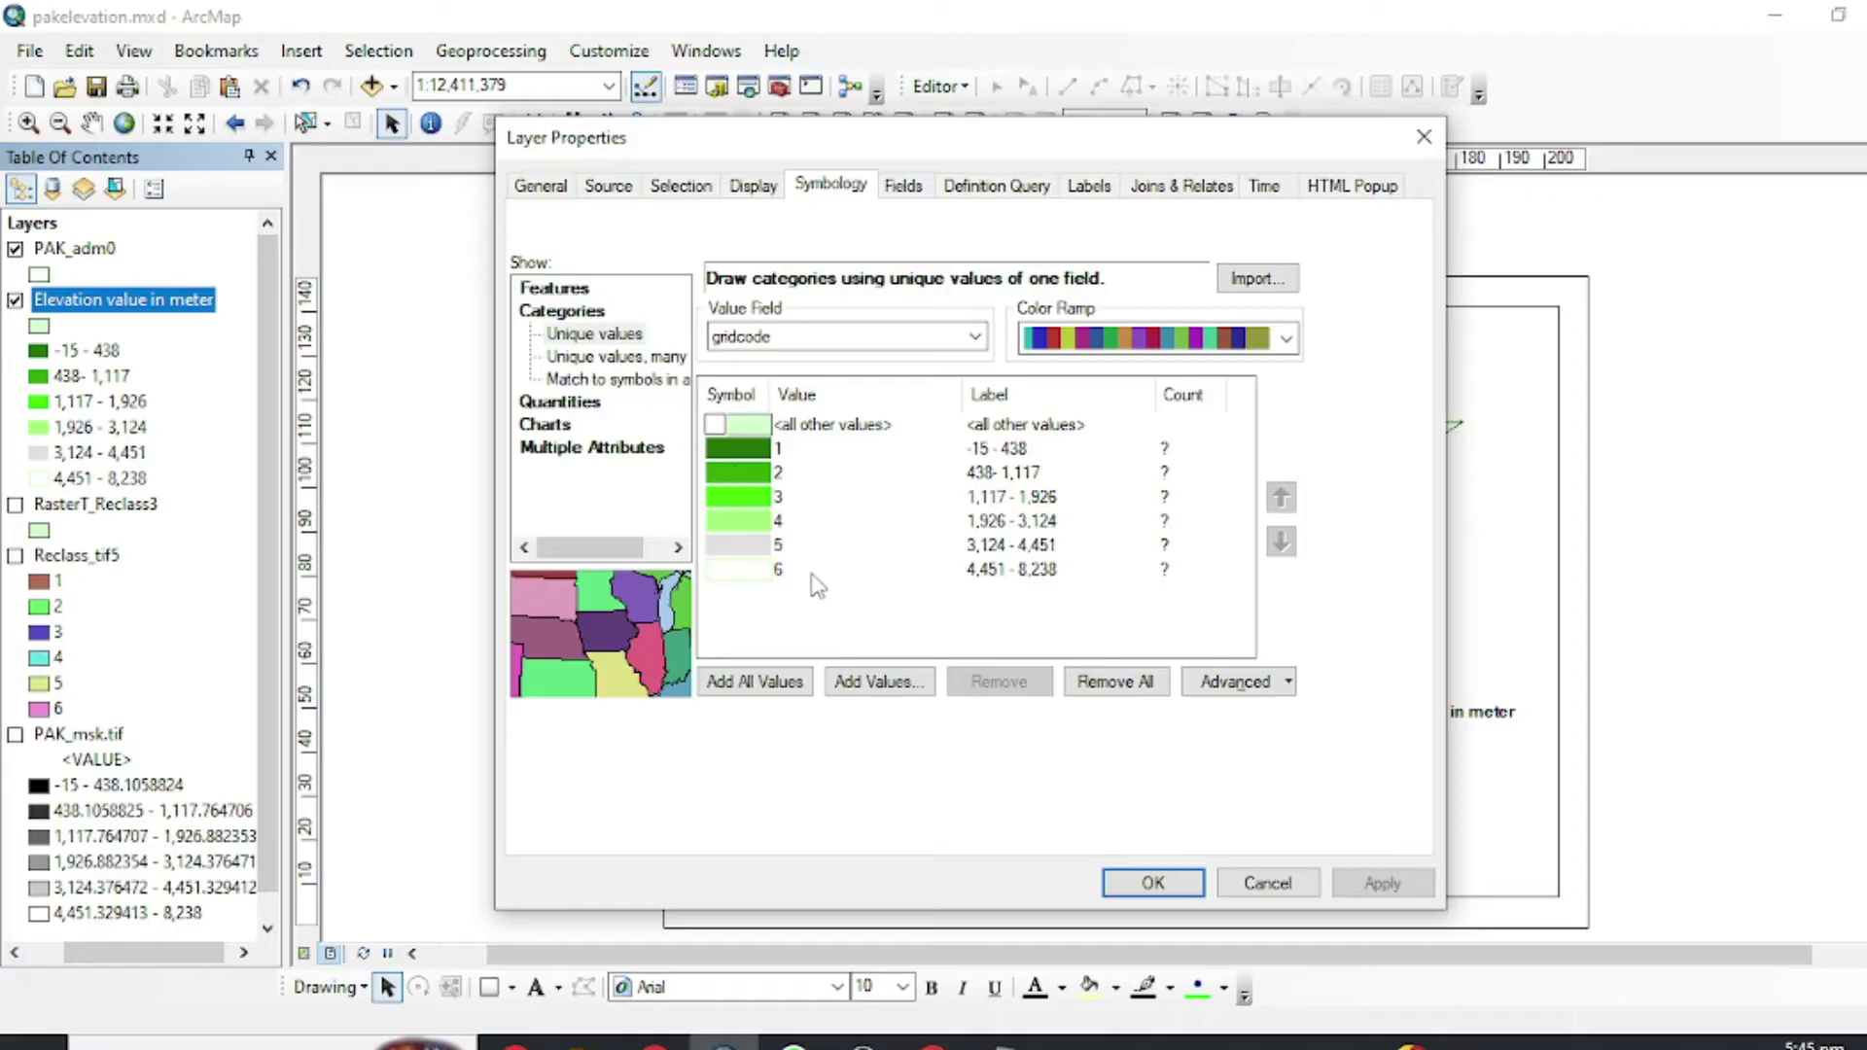
left_click(1150, 883)
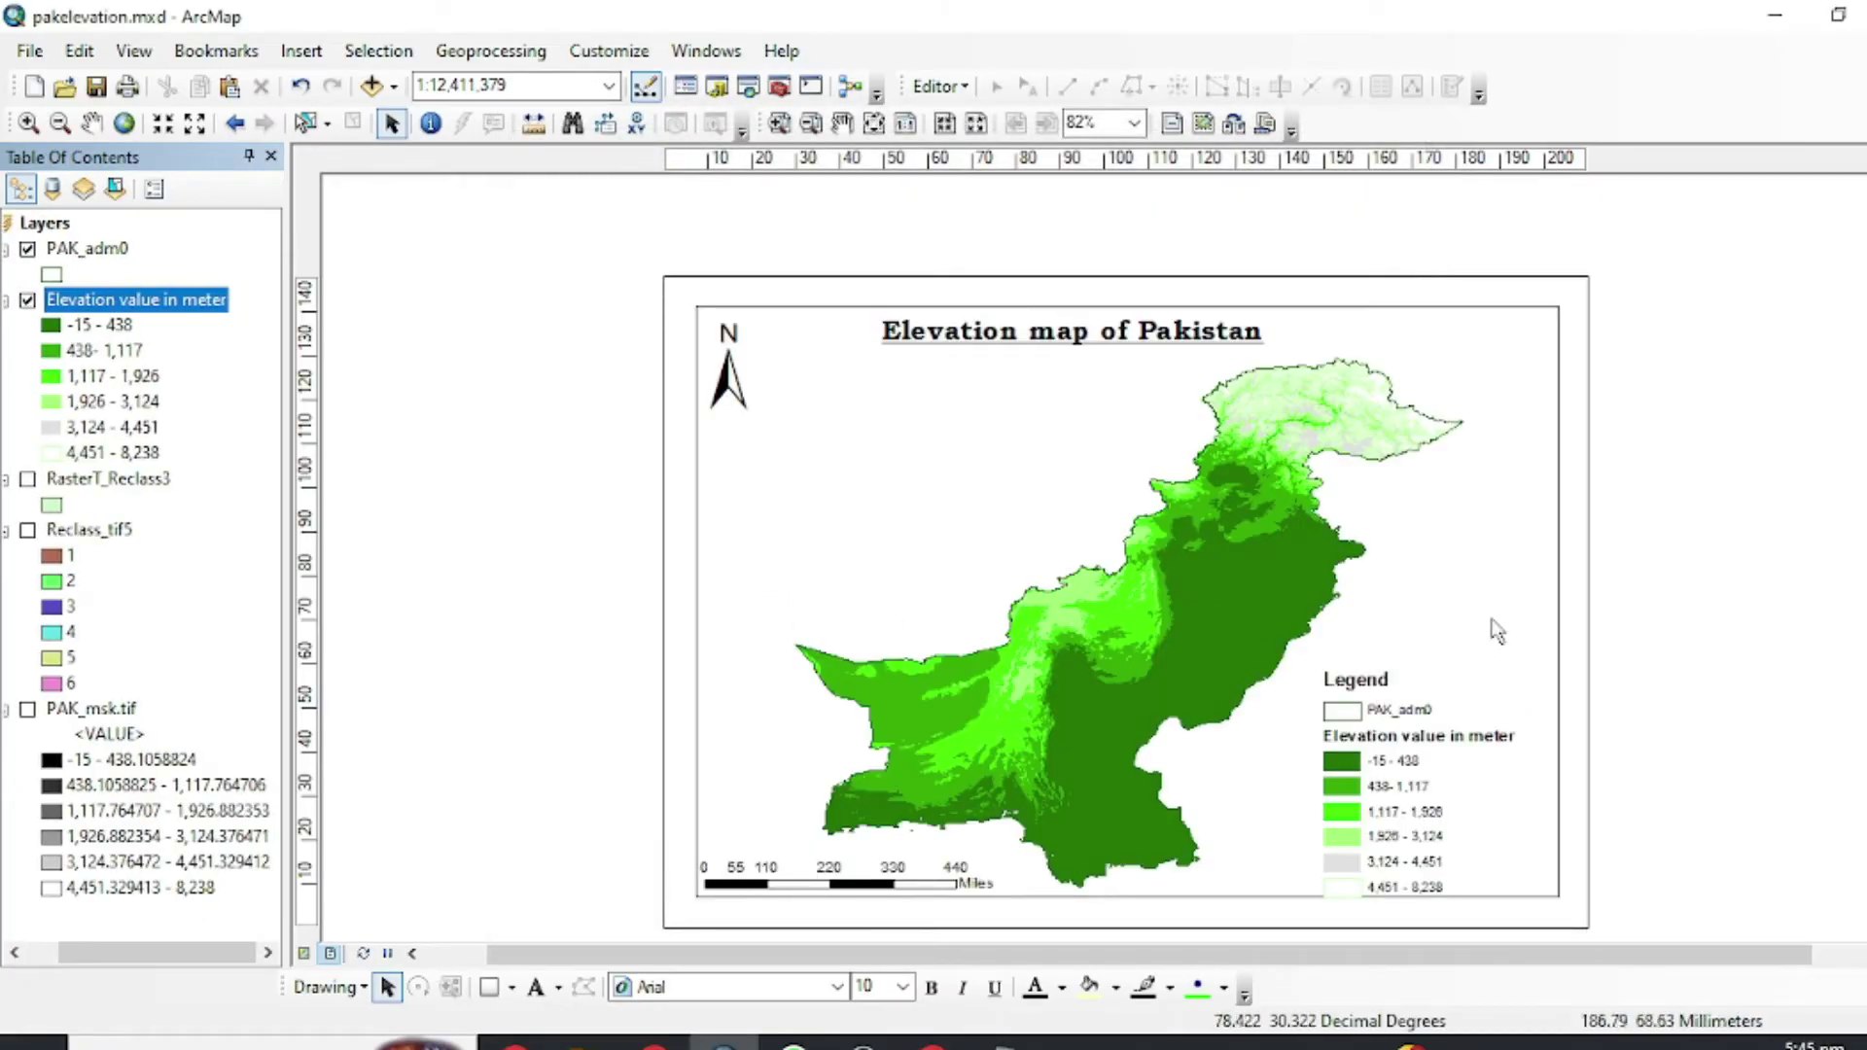
Shift the shortened legend slightly right and up so it sits inside the lower-right corner of the map frame.
left_click_drag(1395, 801, 1429, 788)
left_click(1809, 754)
left_click(1455, 770)
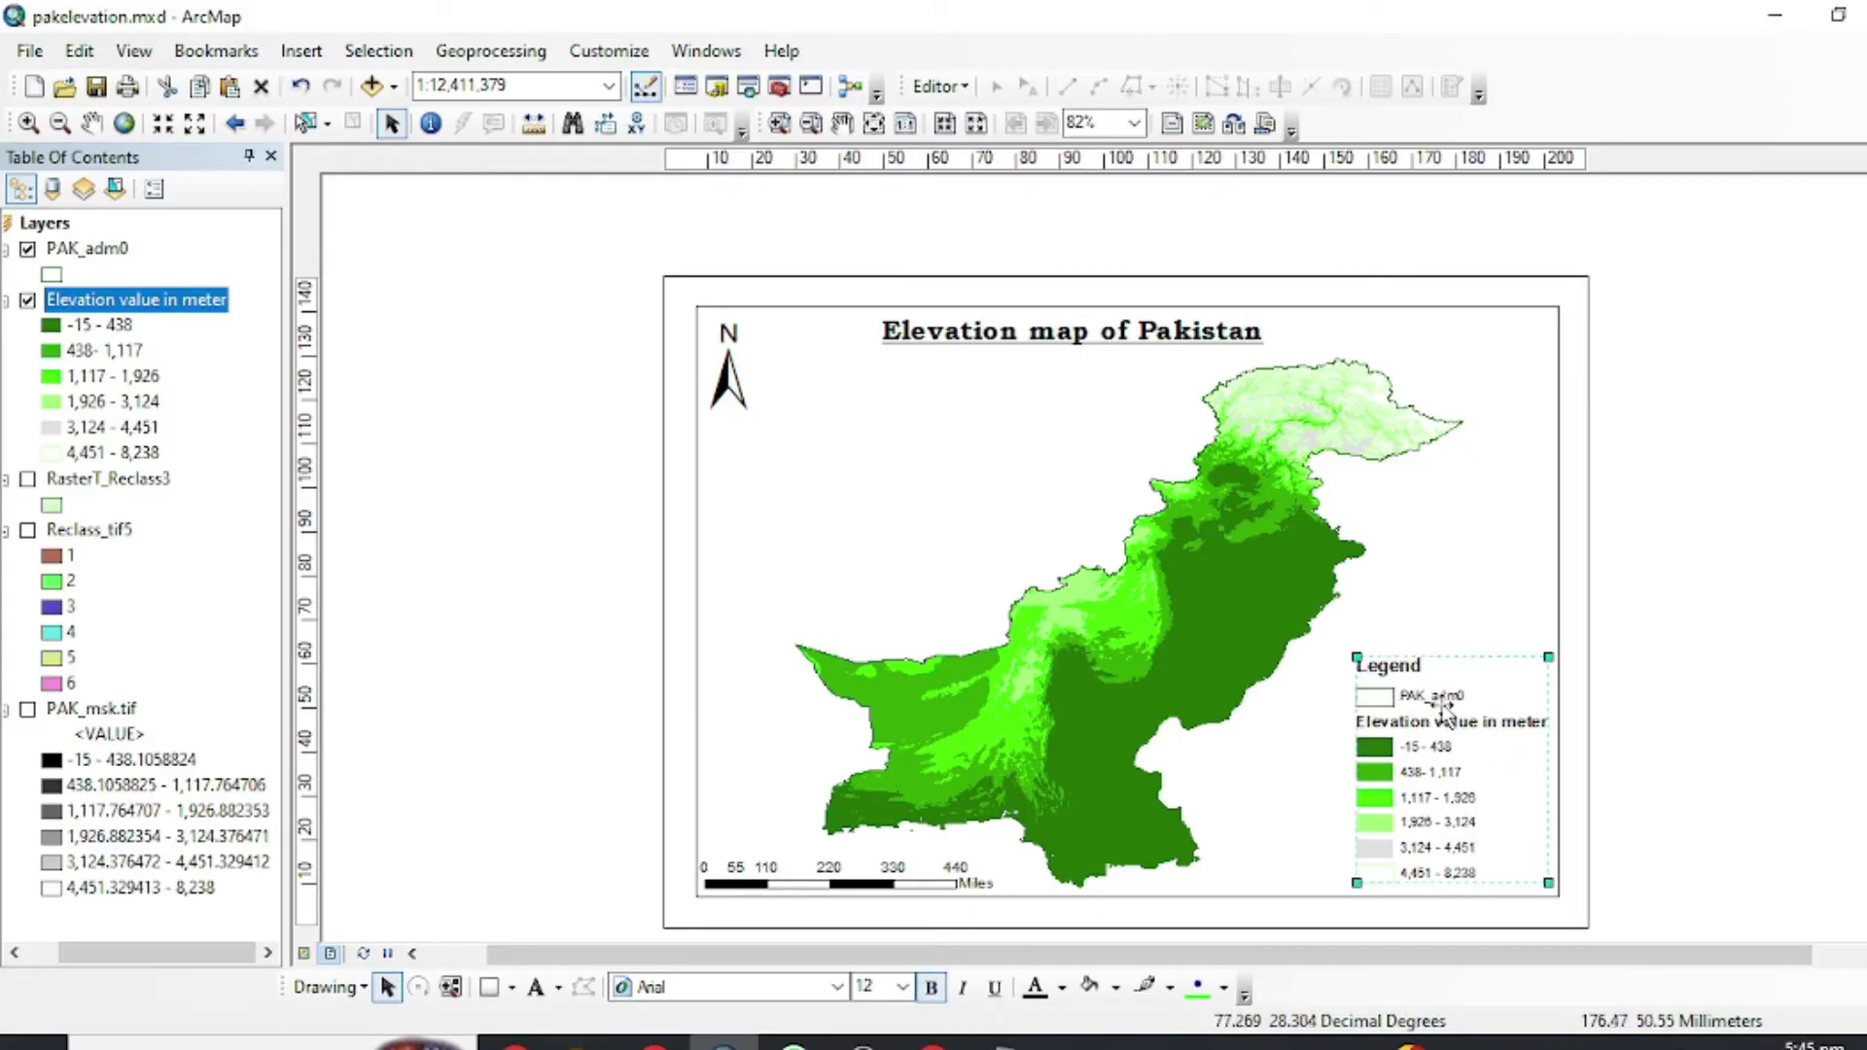
Rename the PAK_adm0 layer as PAK_Boundry.
left_click(97, 250)
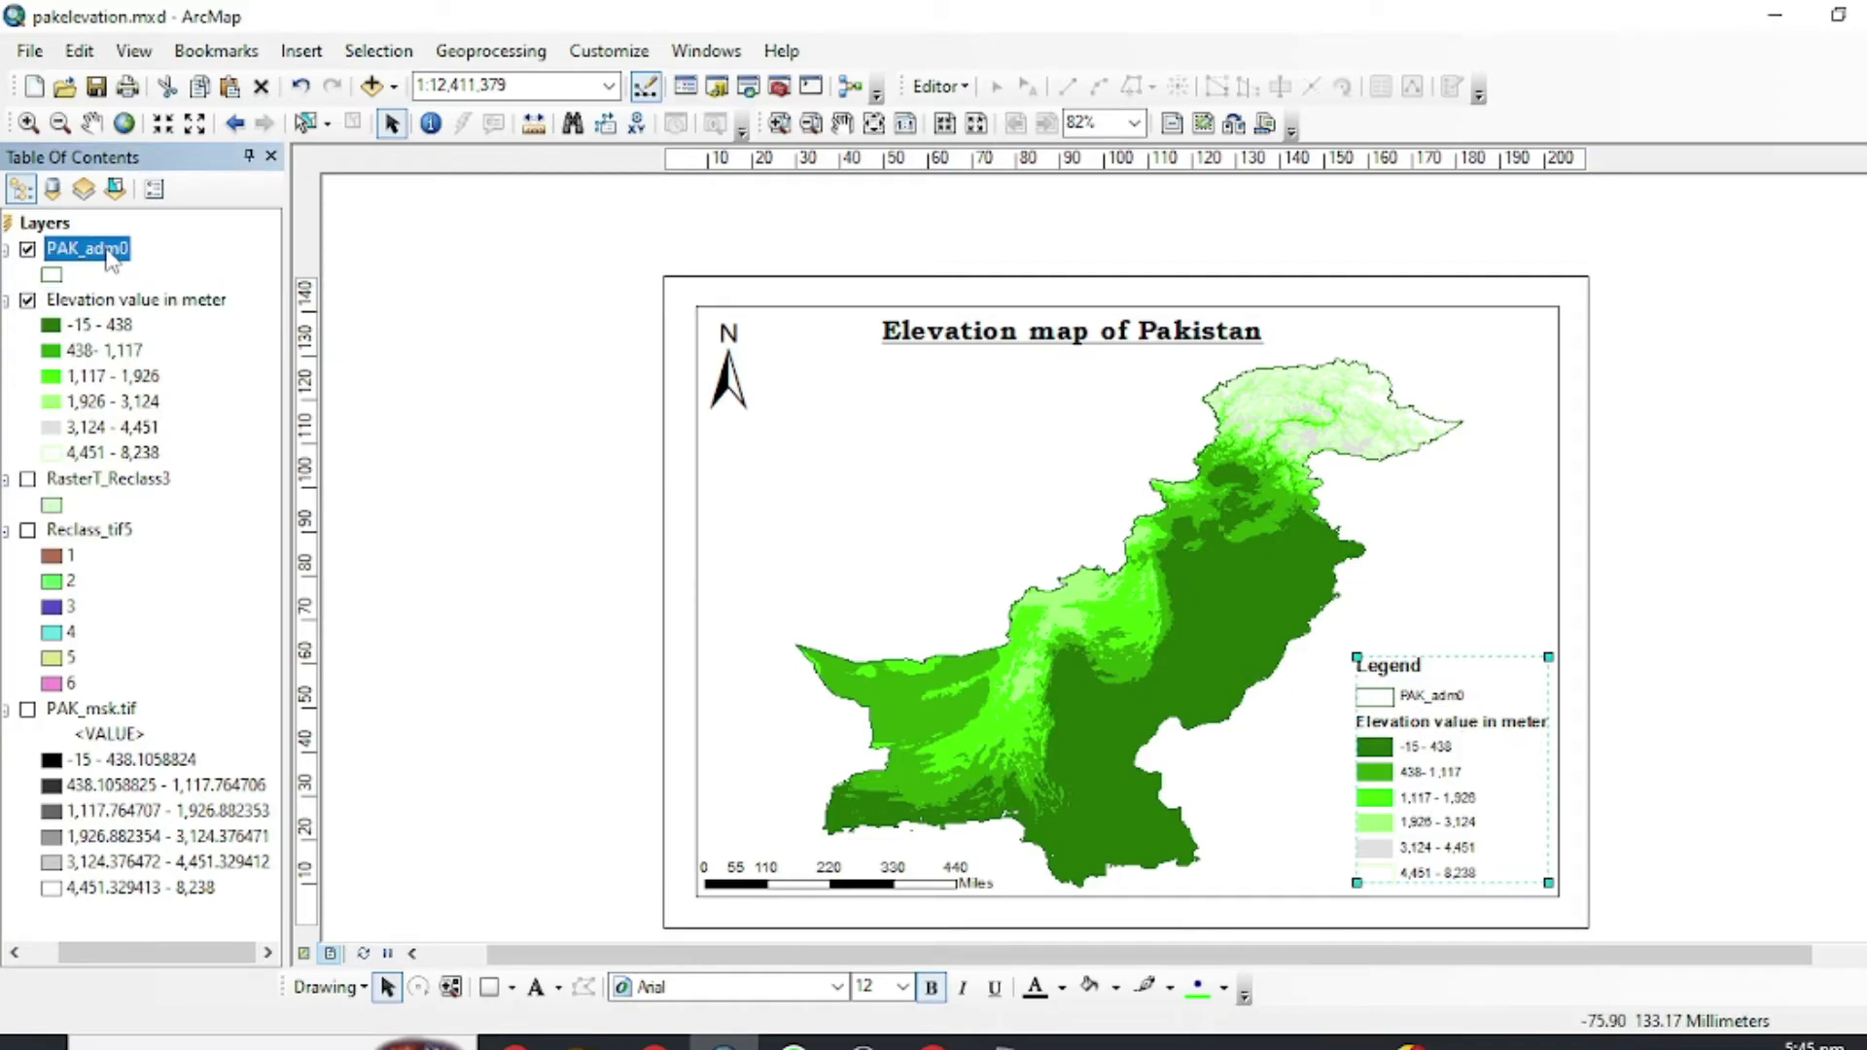
left_click(110, 251)
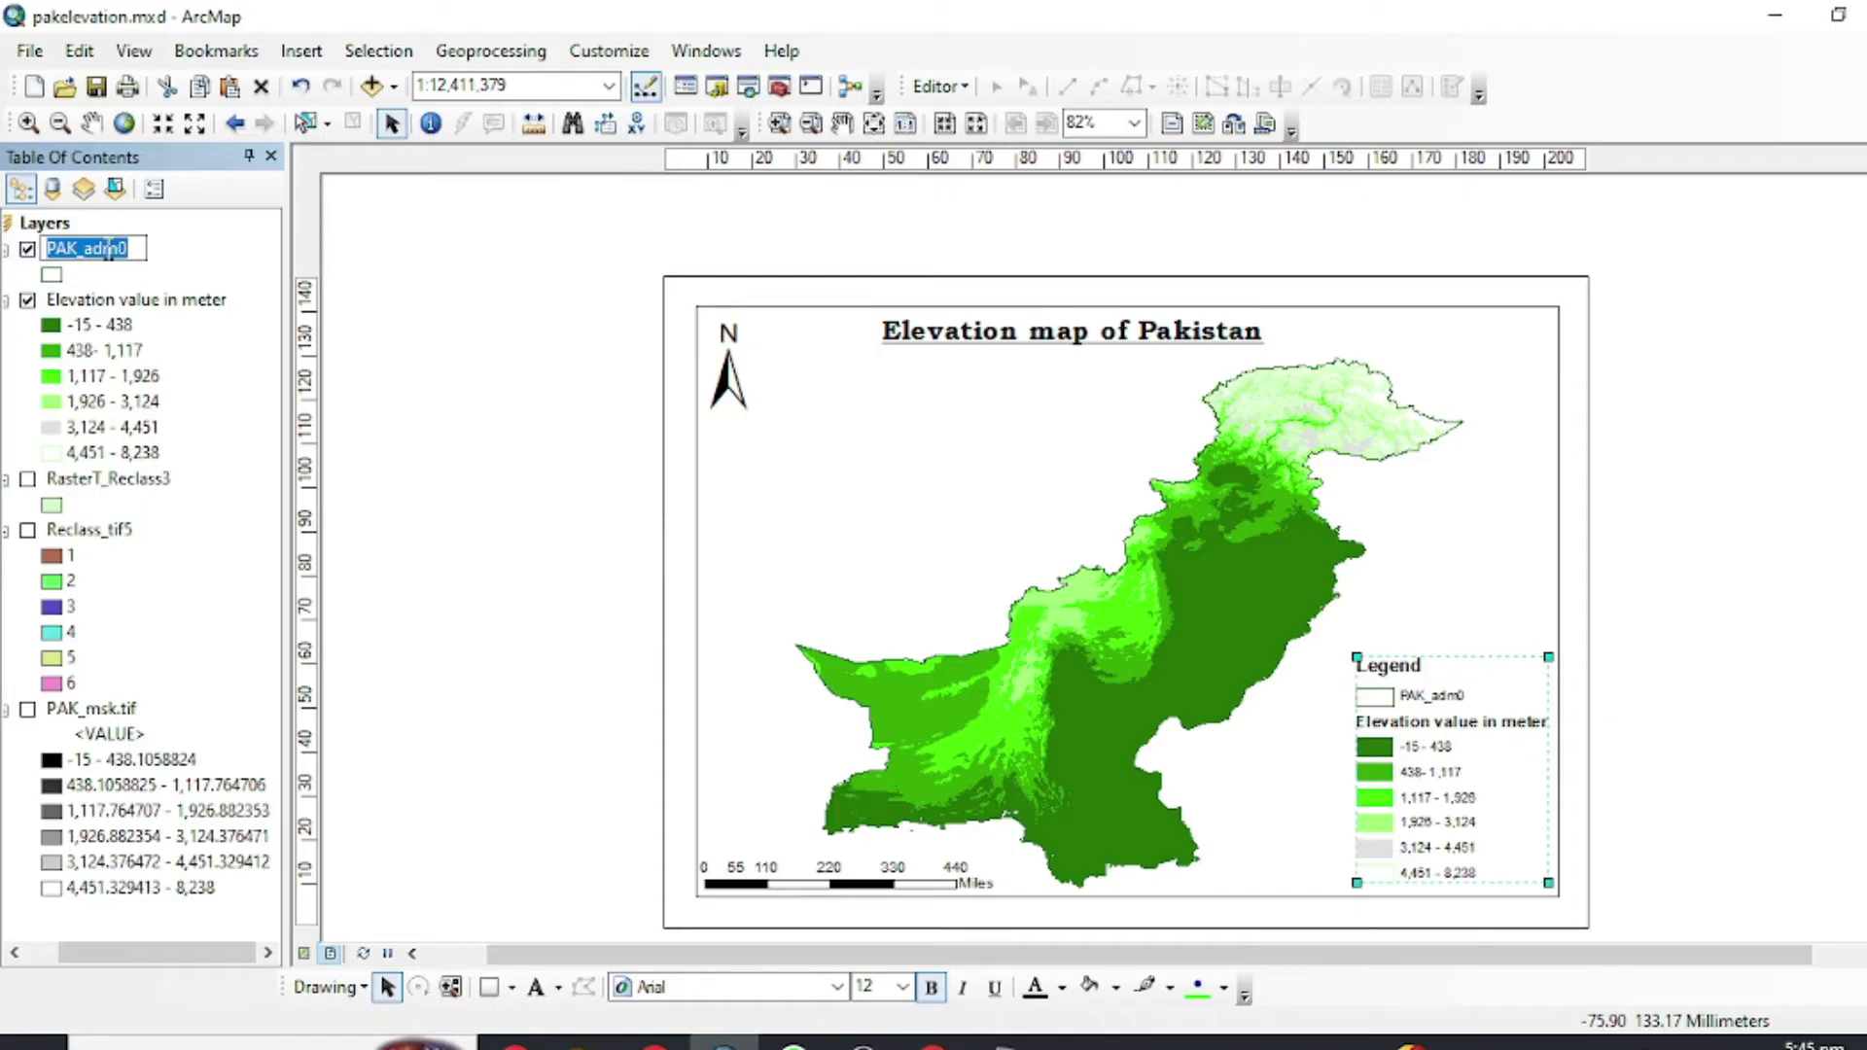
left_click(109, 251)
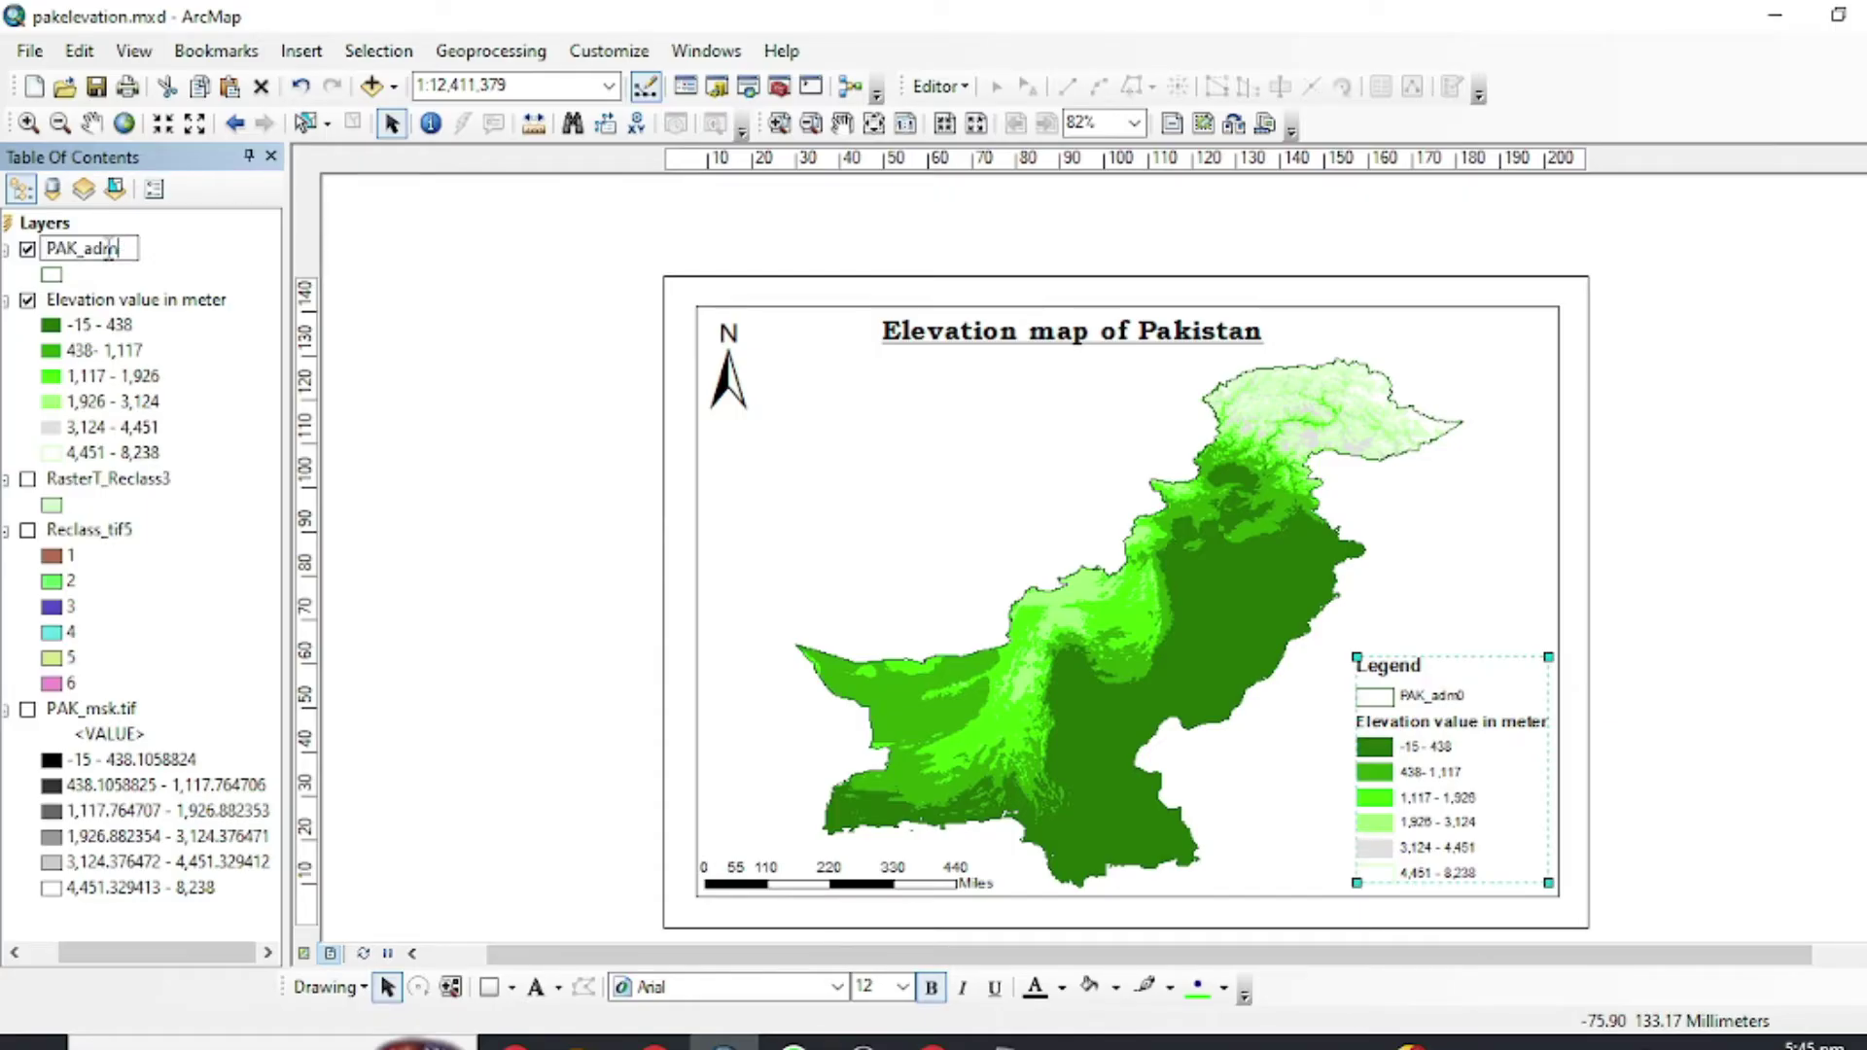
key("BackSpace")
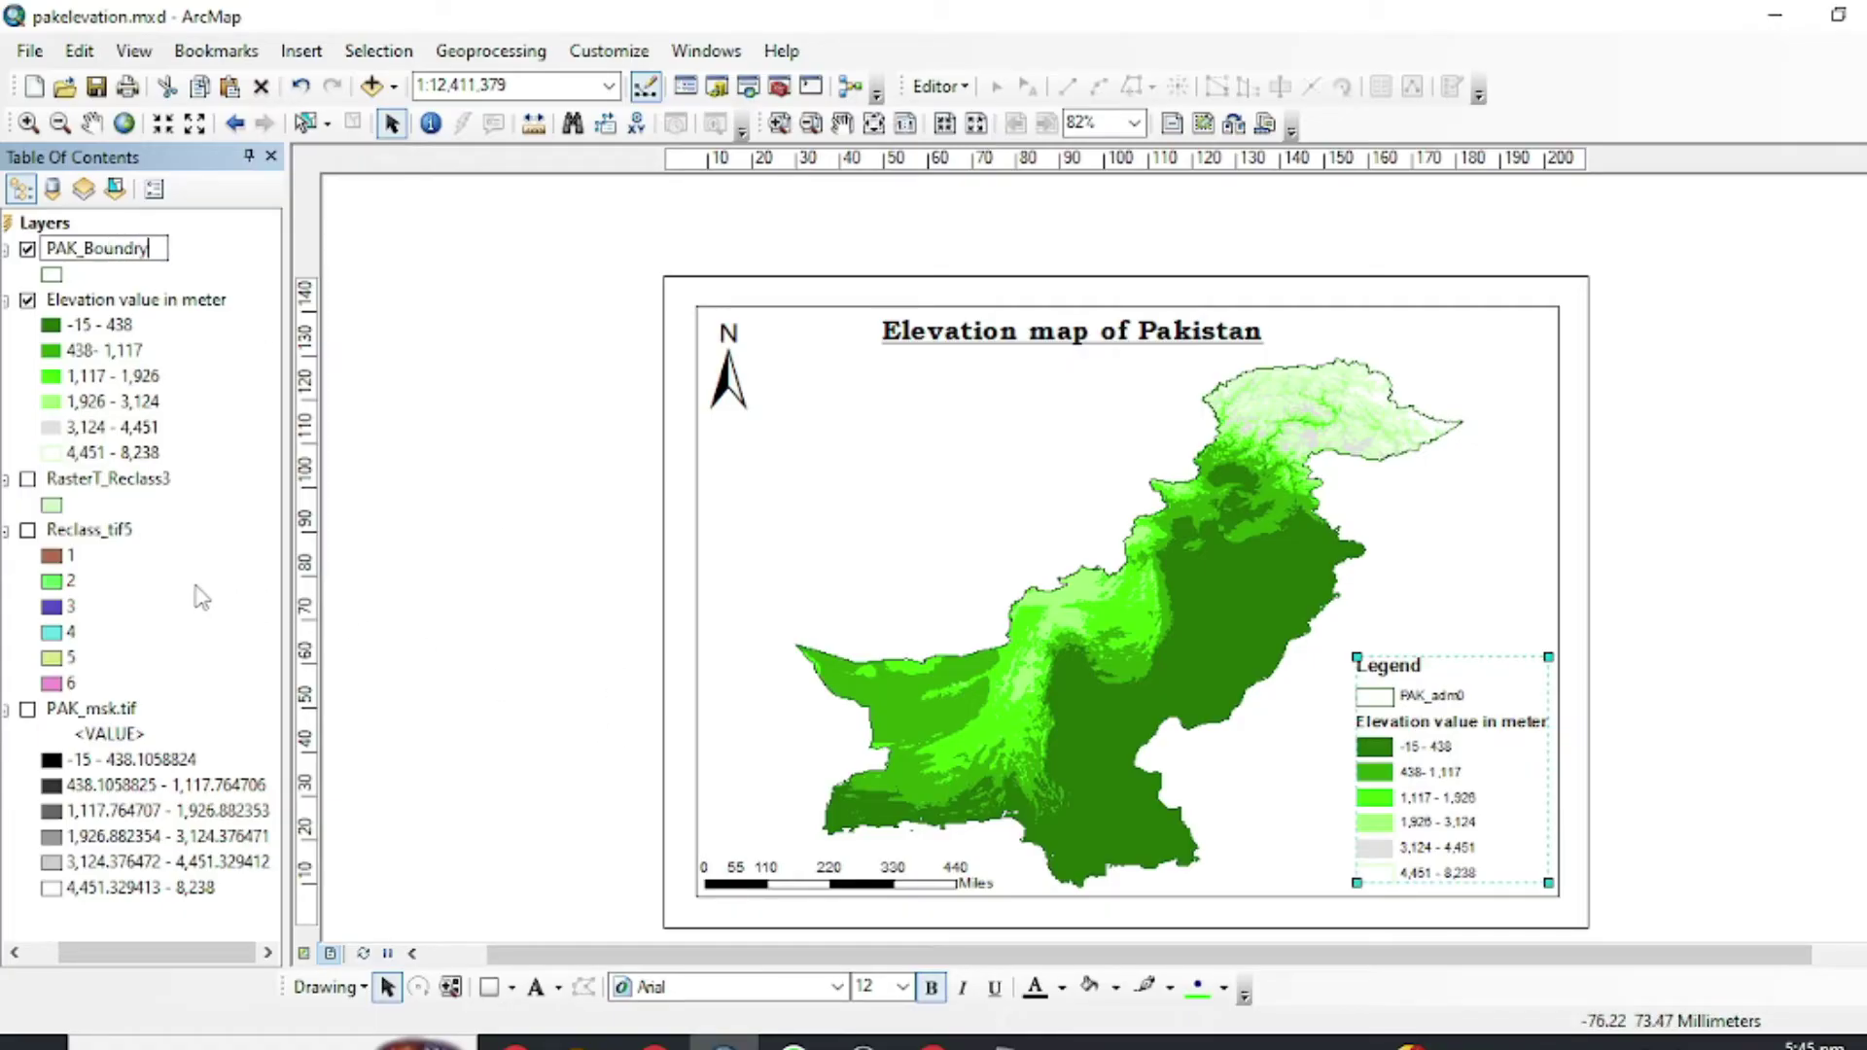
key("Return")
left_click(1718, 792)
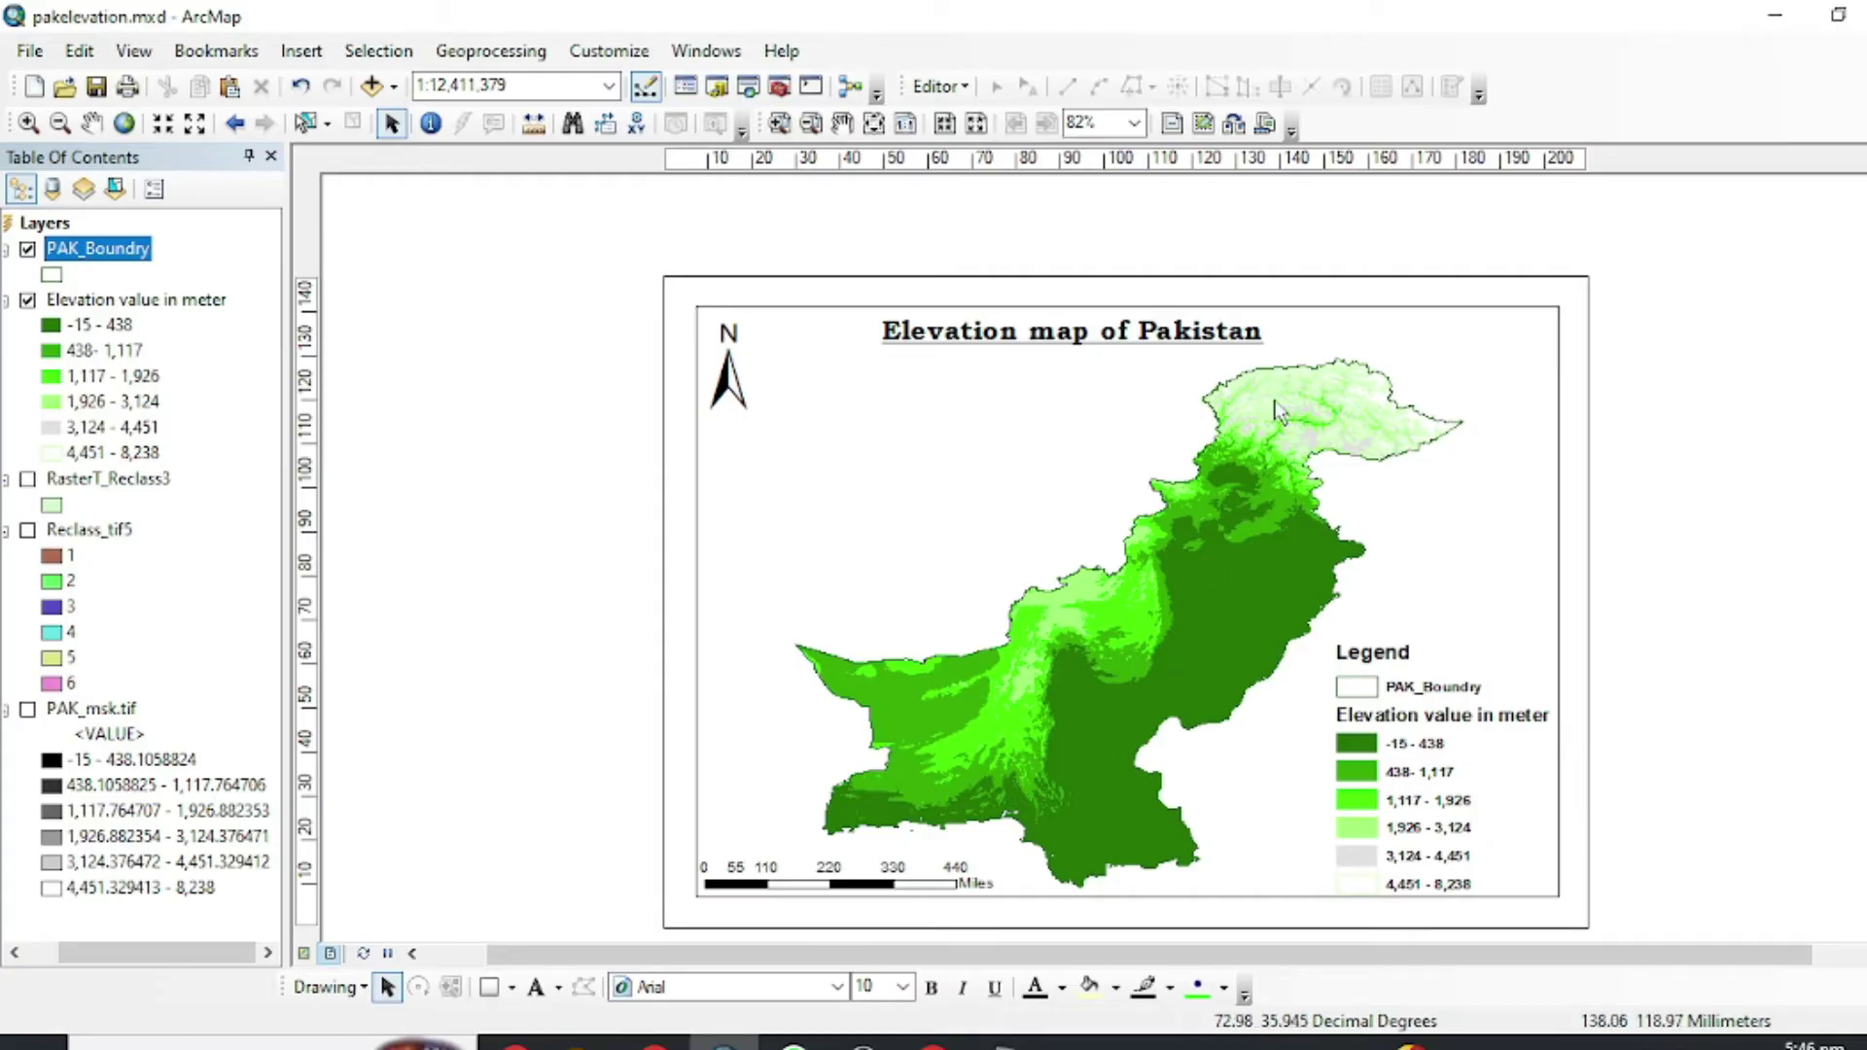
left_click(30, 50)
mouse_move(126, 284)
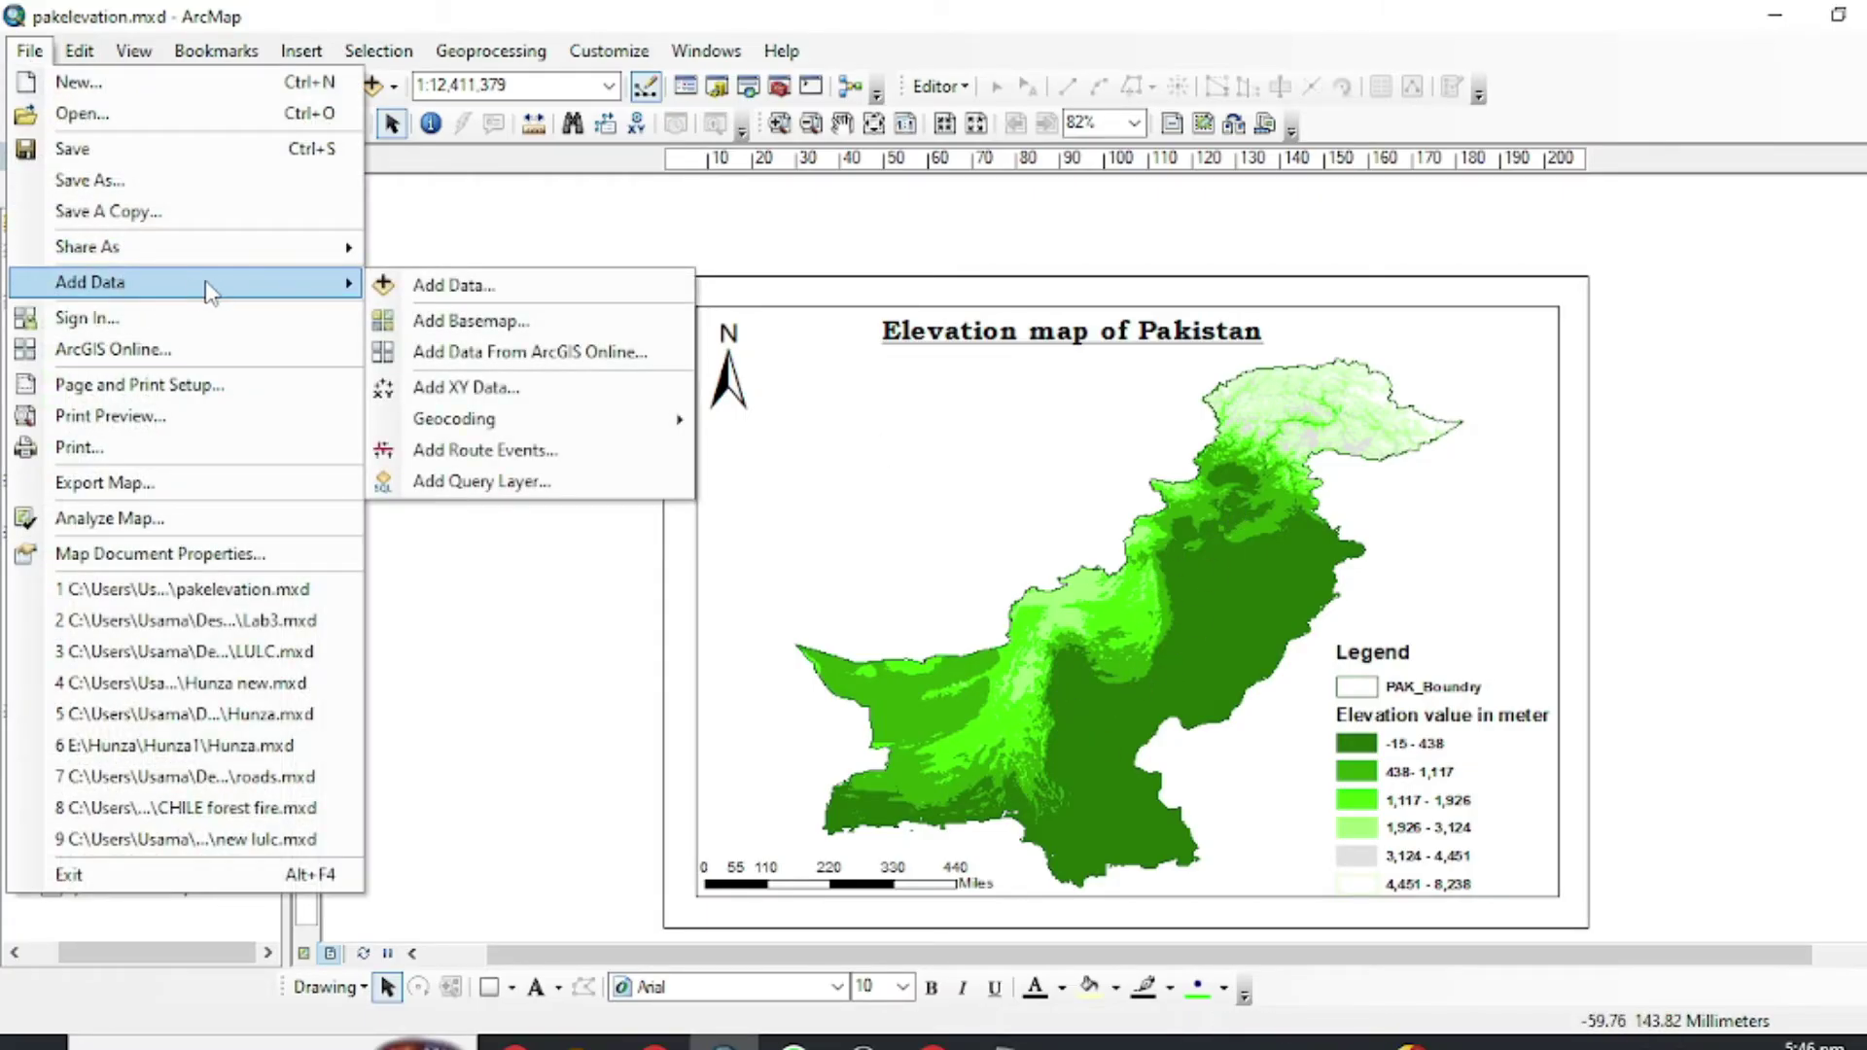
left_click(521, 616)
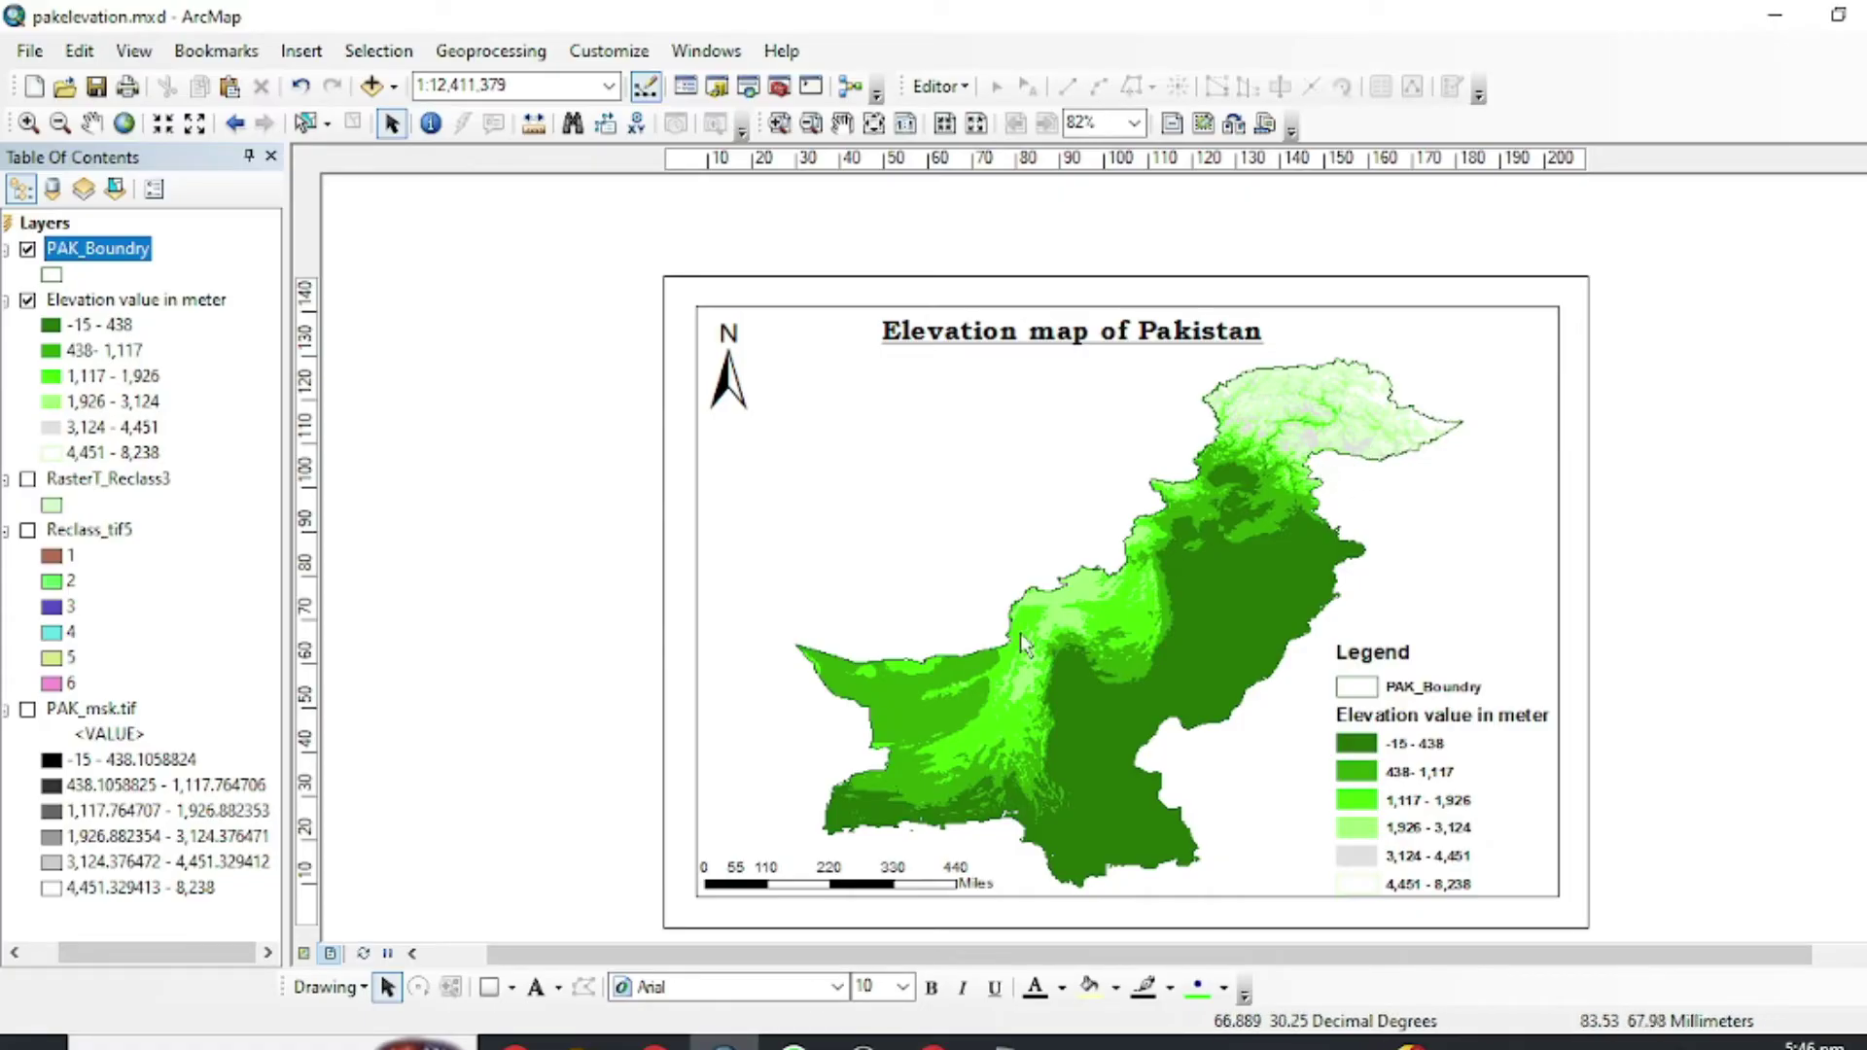
Switch to Notepad and copy the three-line note "illegally occupied Jammu and Kashmir By Indian forces", then return to the ArcMap layout.
left_click(537, 988)
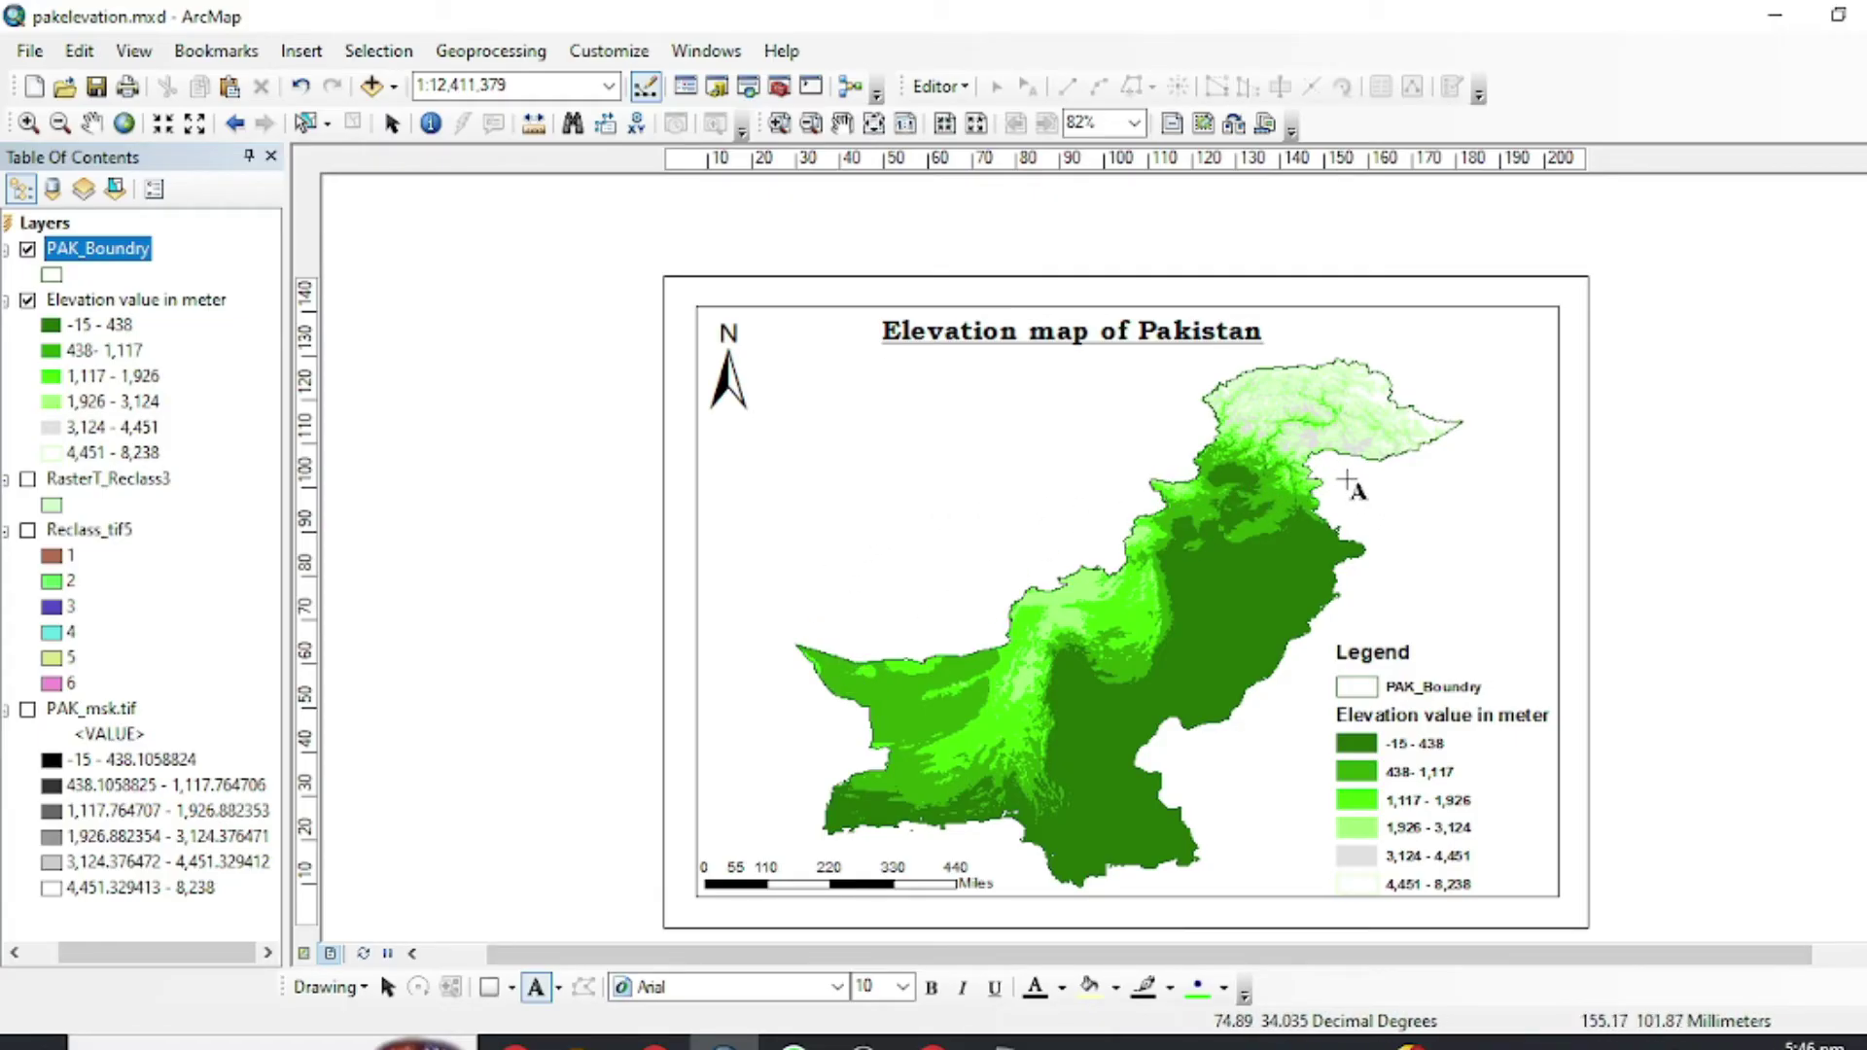
left_click(1350, 476)
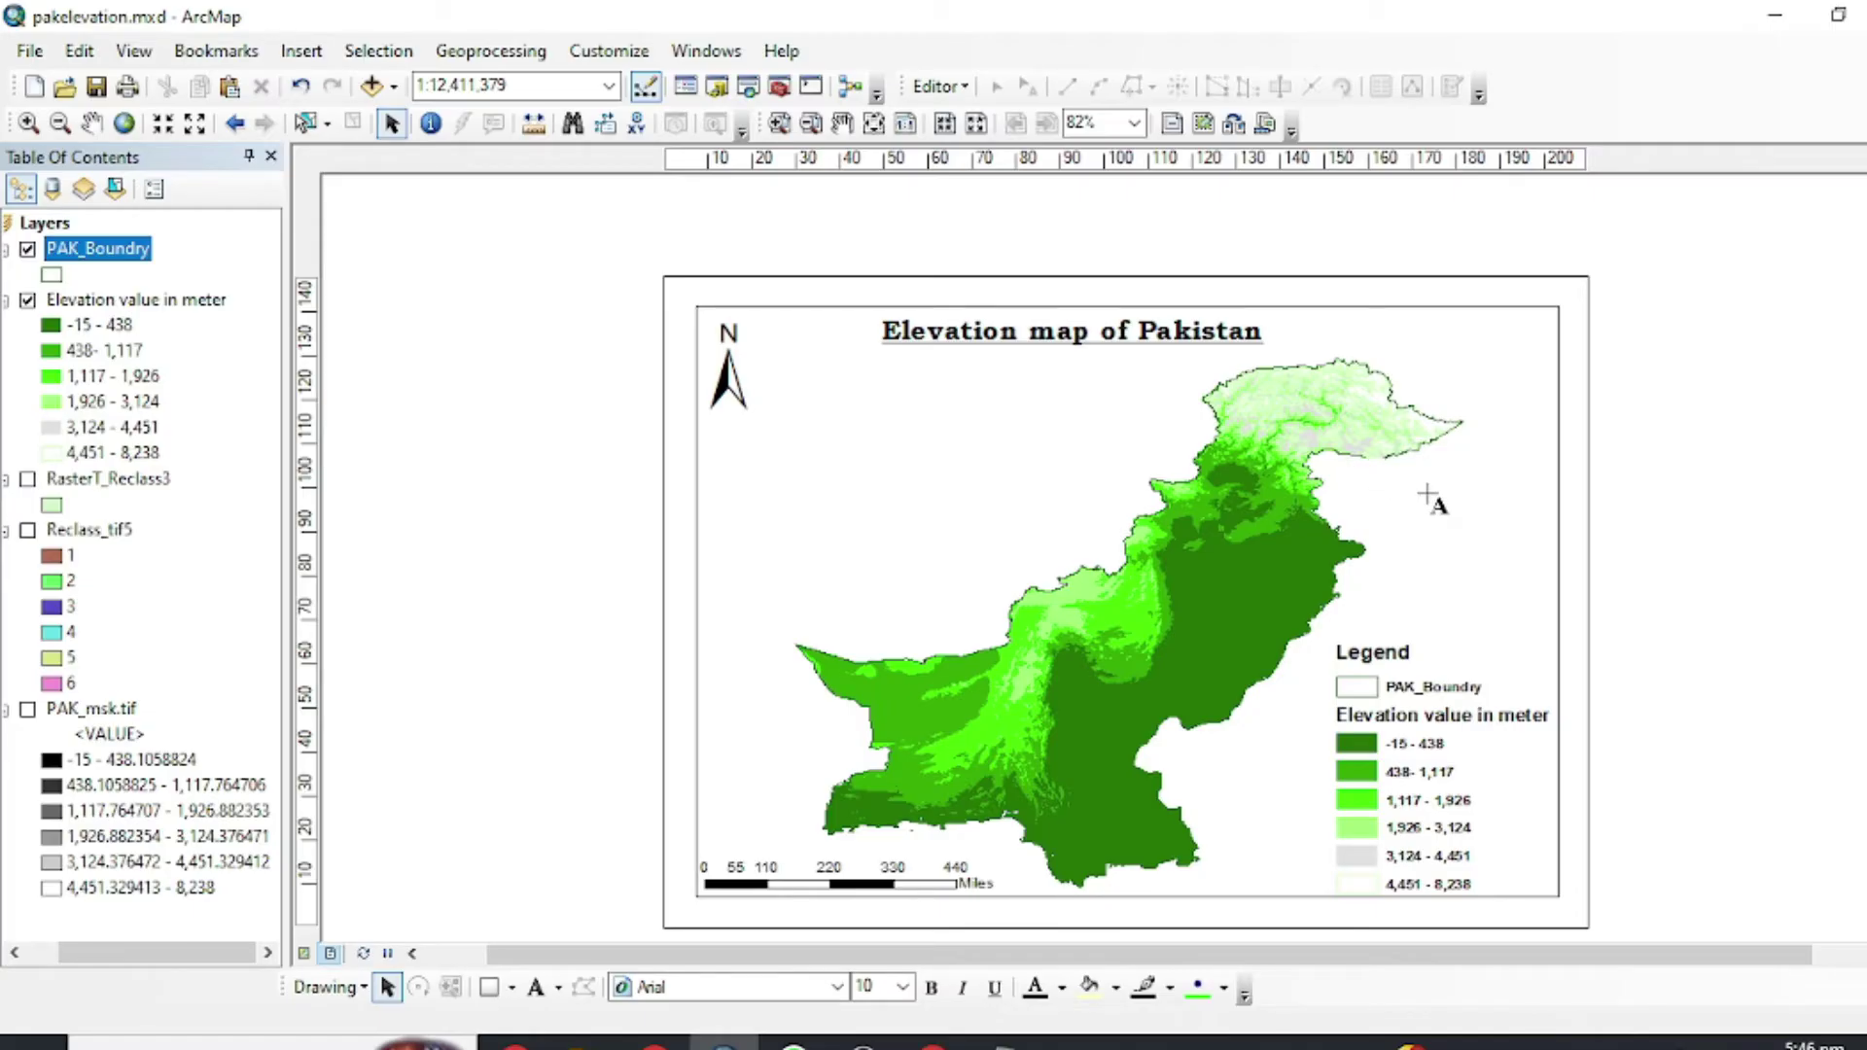
left_click(1002, 1041)
left_click_drag(1371, 236, 1211, 182)
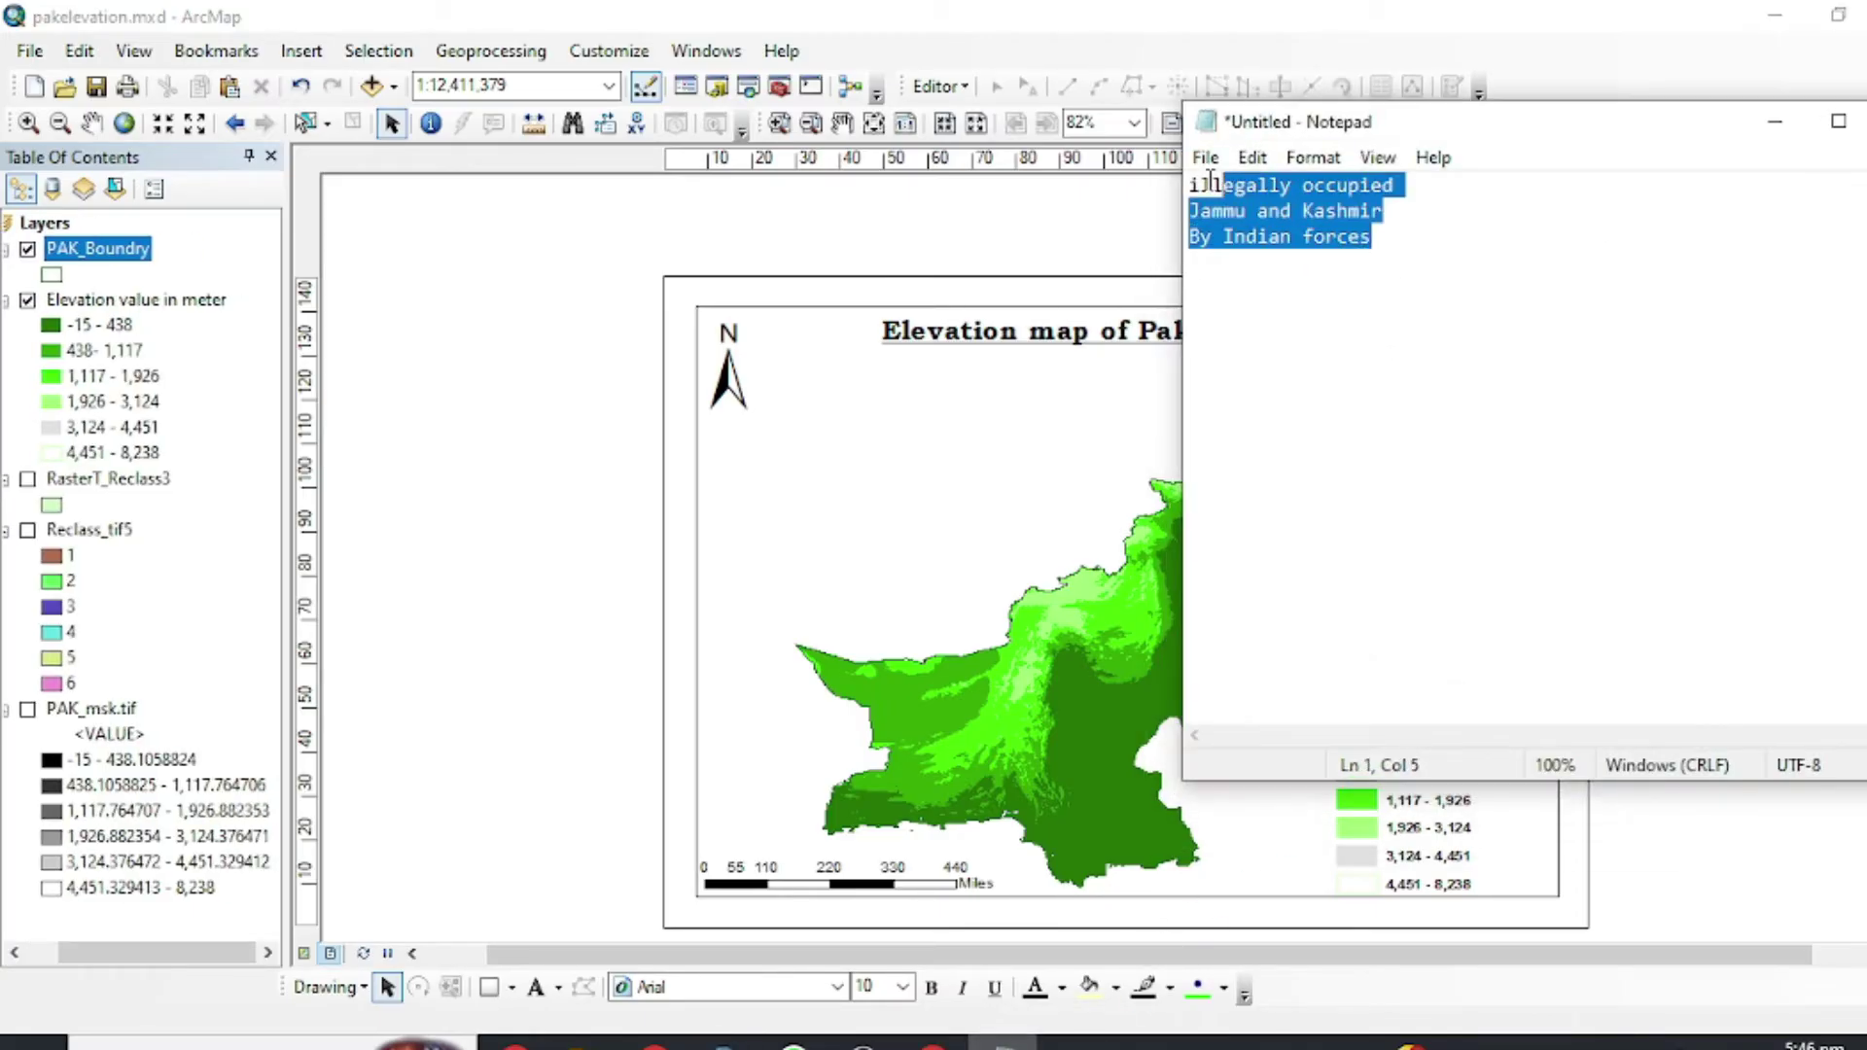
left_click(1157, 530)
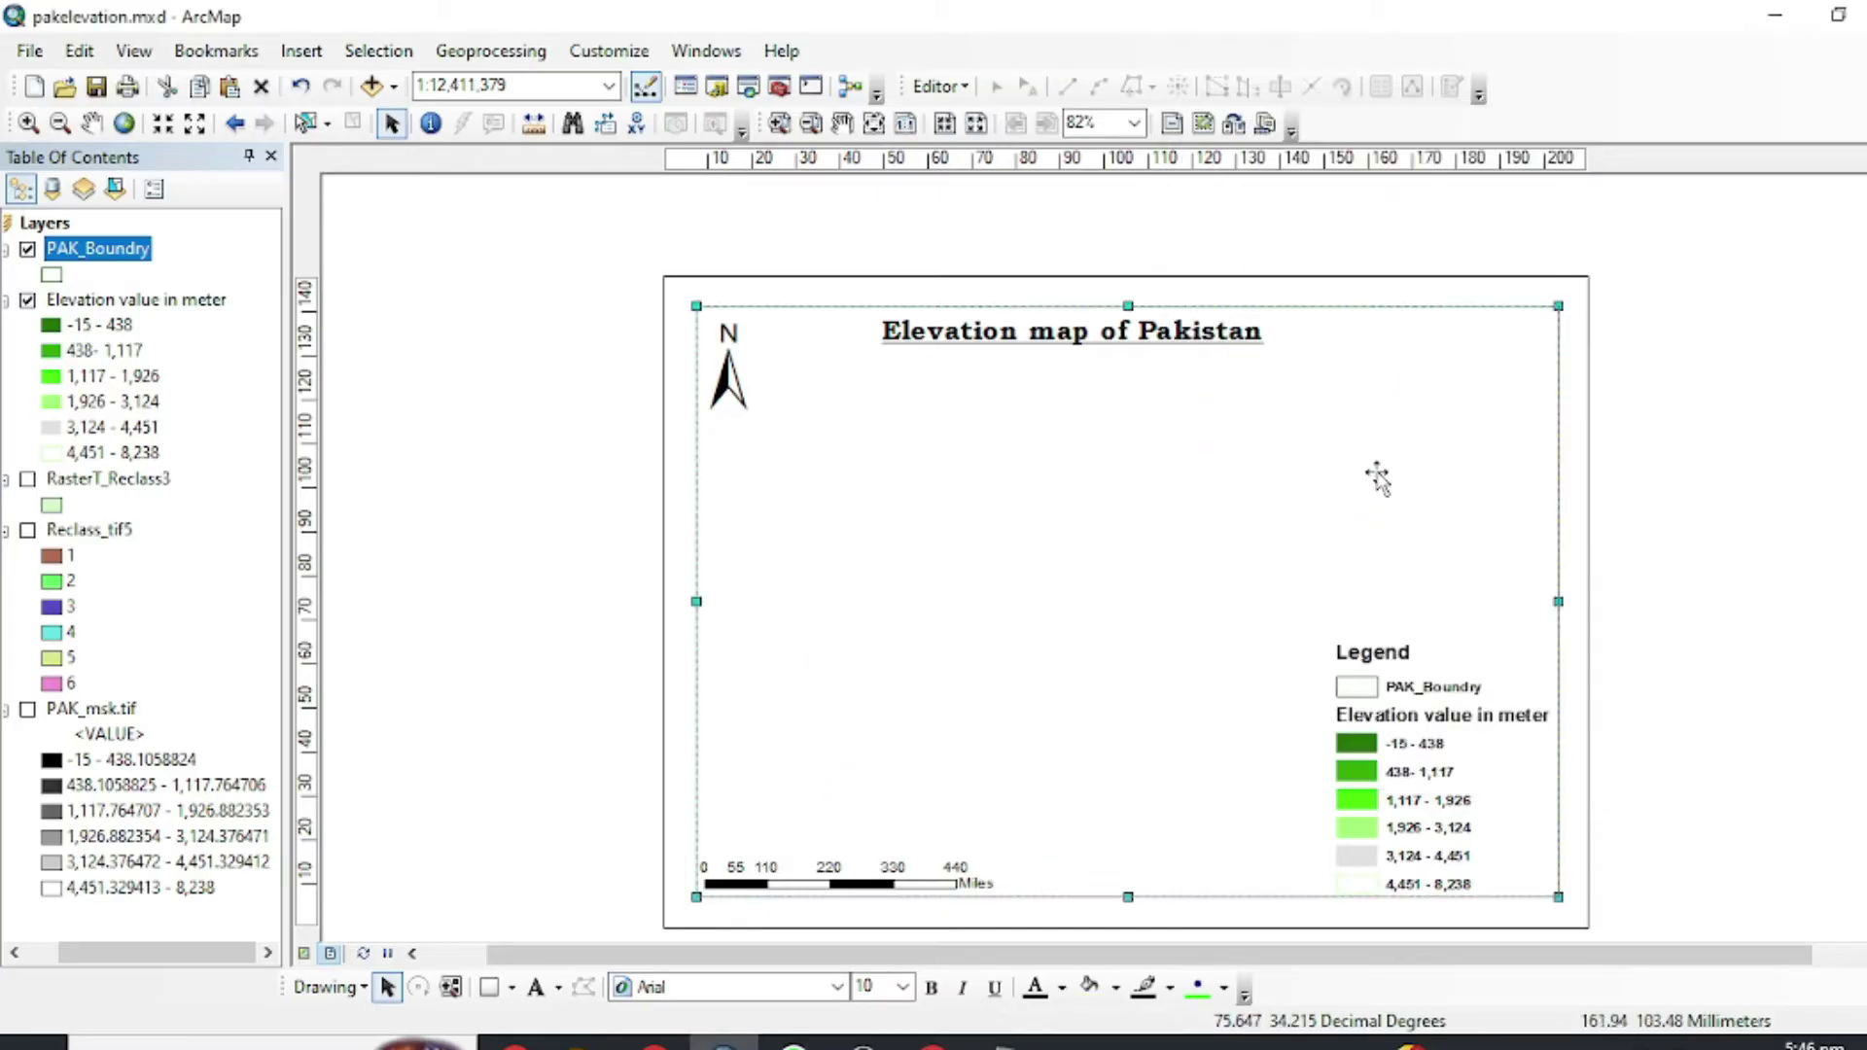
Insert the text "illegally occupied Jammu and Kashmir By Indian forces" and place it just below the northeastern part of the map.
left_click(535, 987)
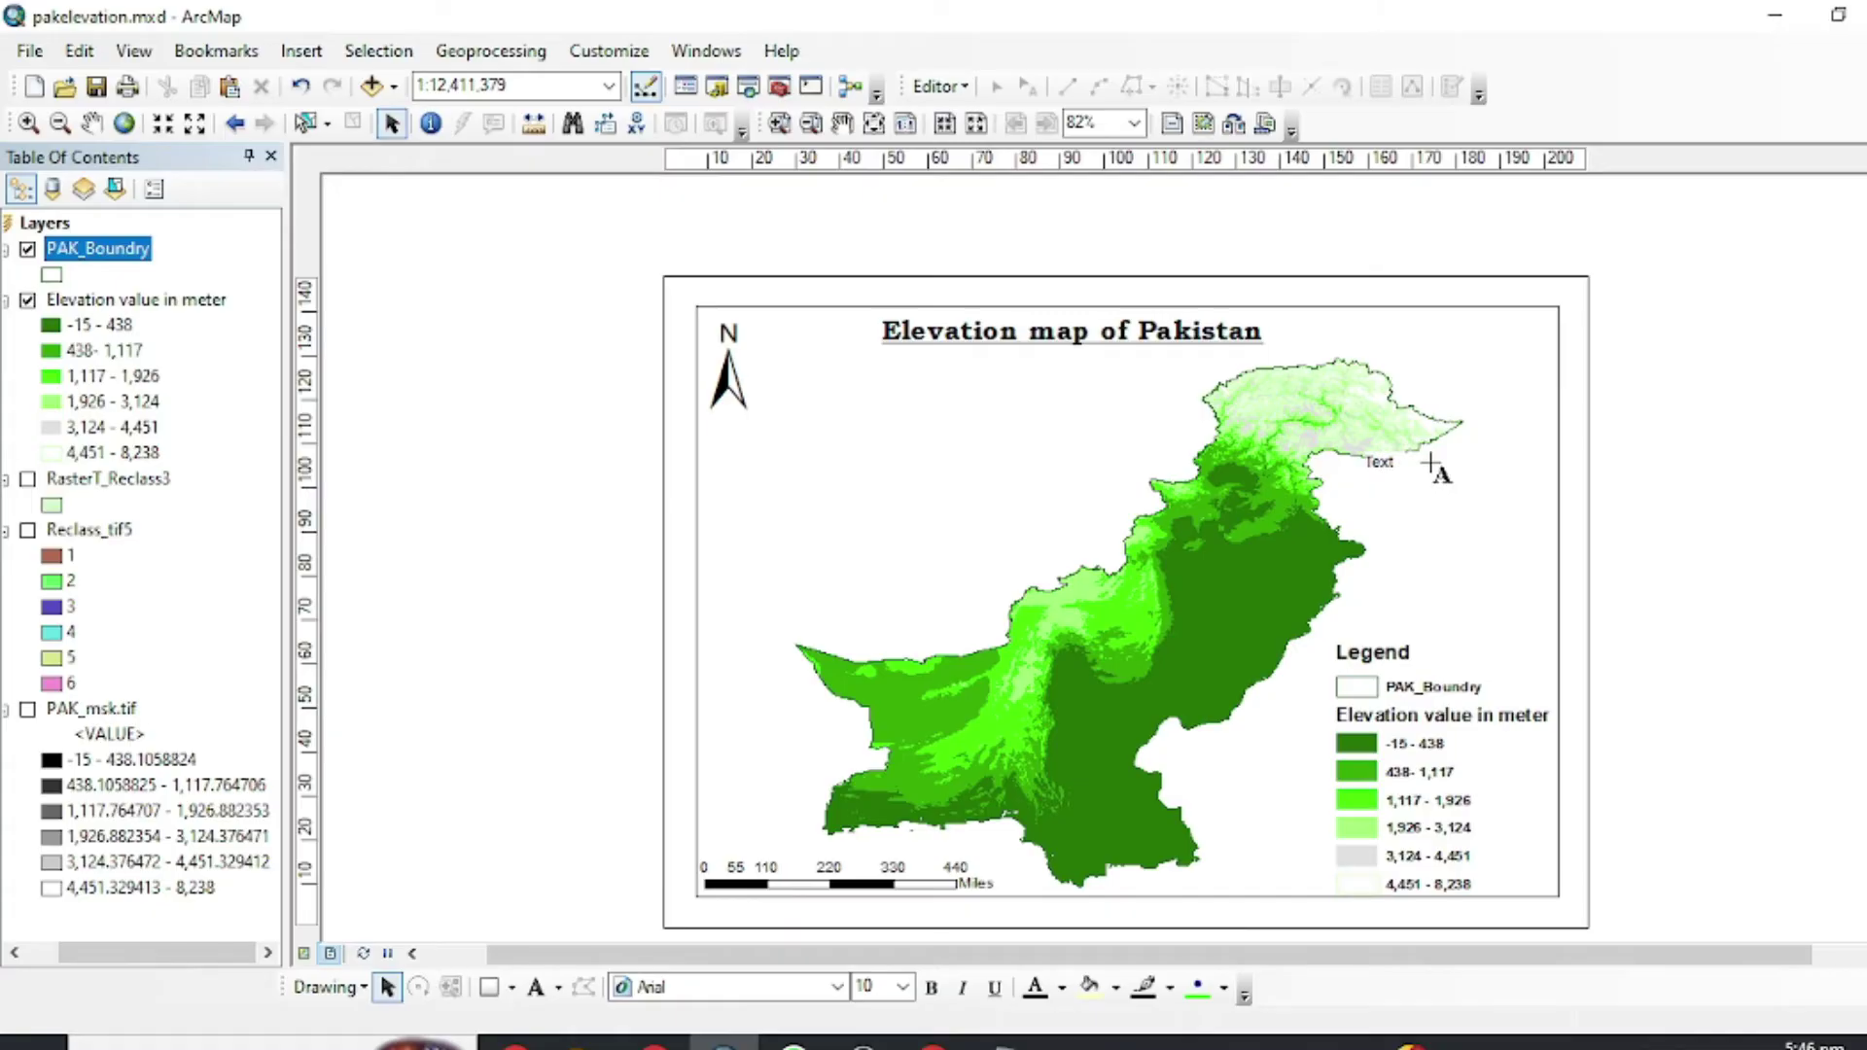
type("illegally occupied Jammu and Kashmir By Indian forces")
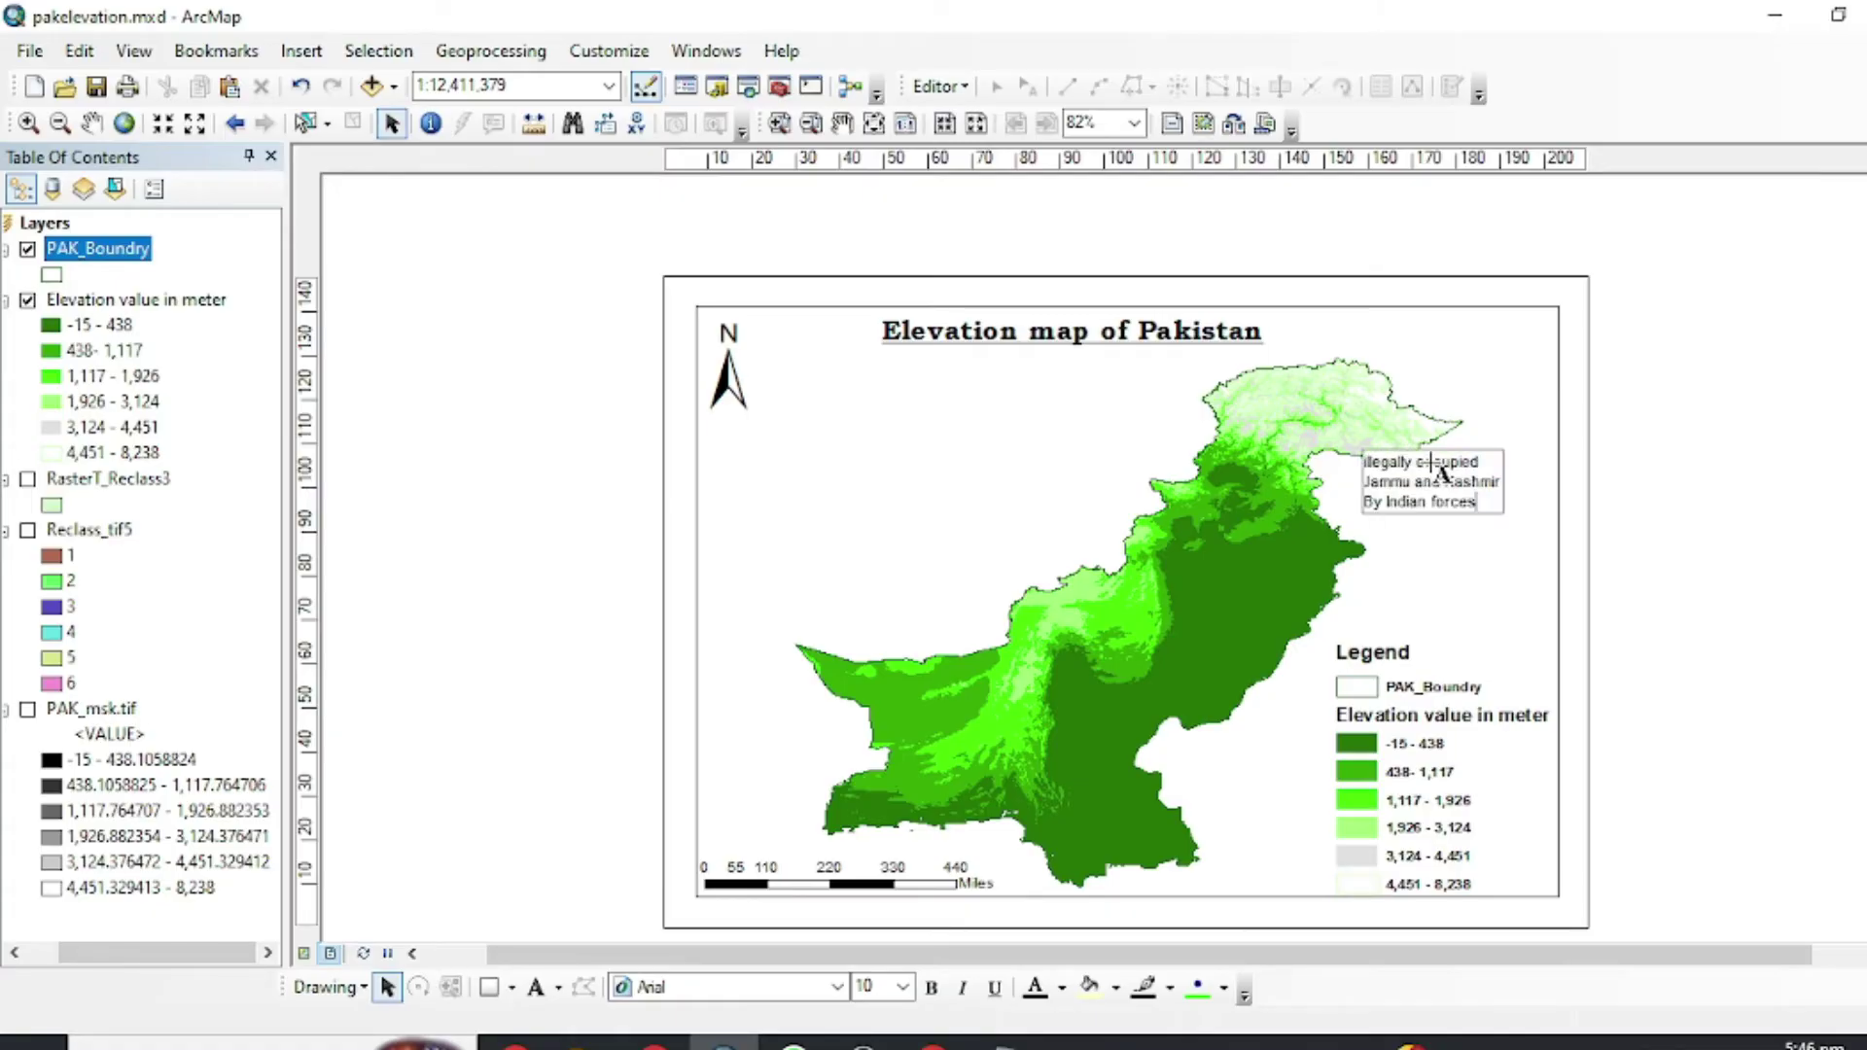
left_click(386, 987)
left_click_drag(1444, 447, 1421, 488)
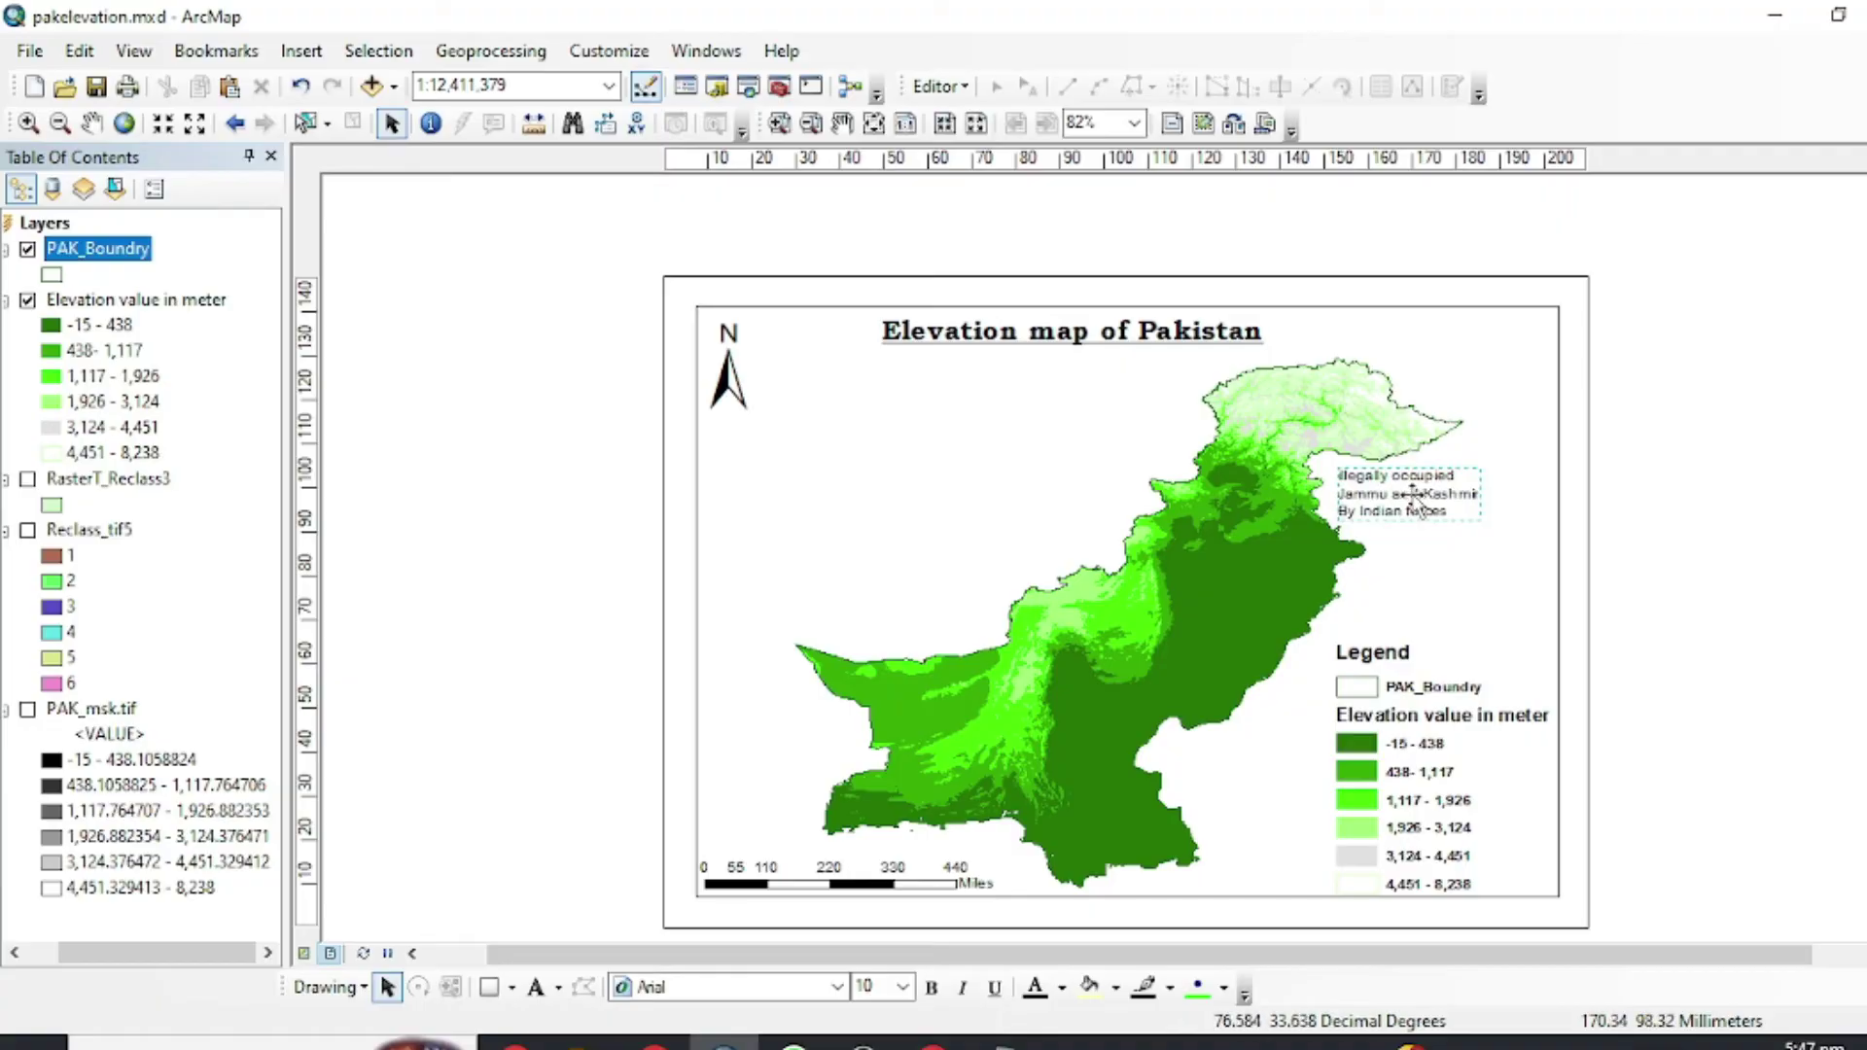
left_click_drag(1415, 491, 1410, 491)
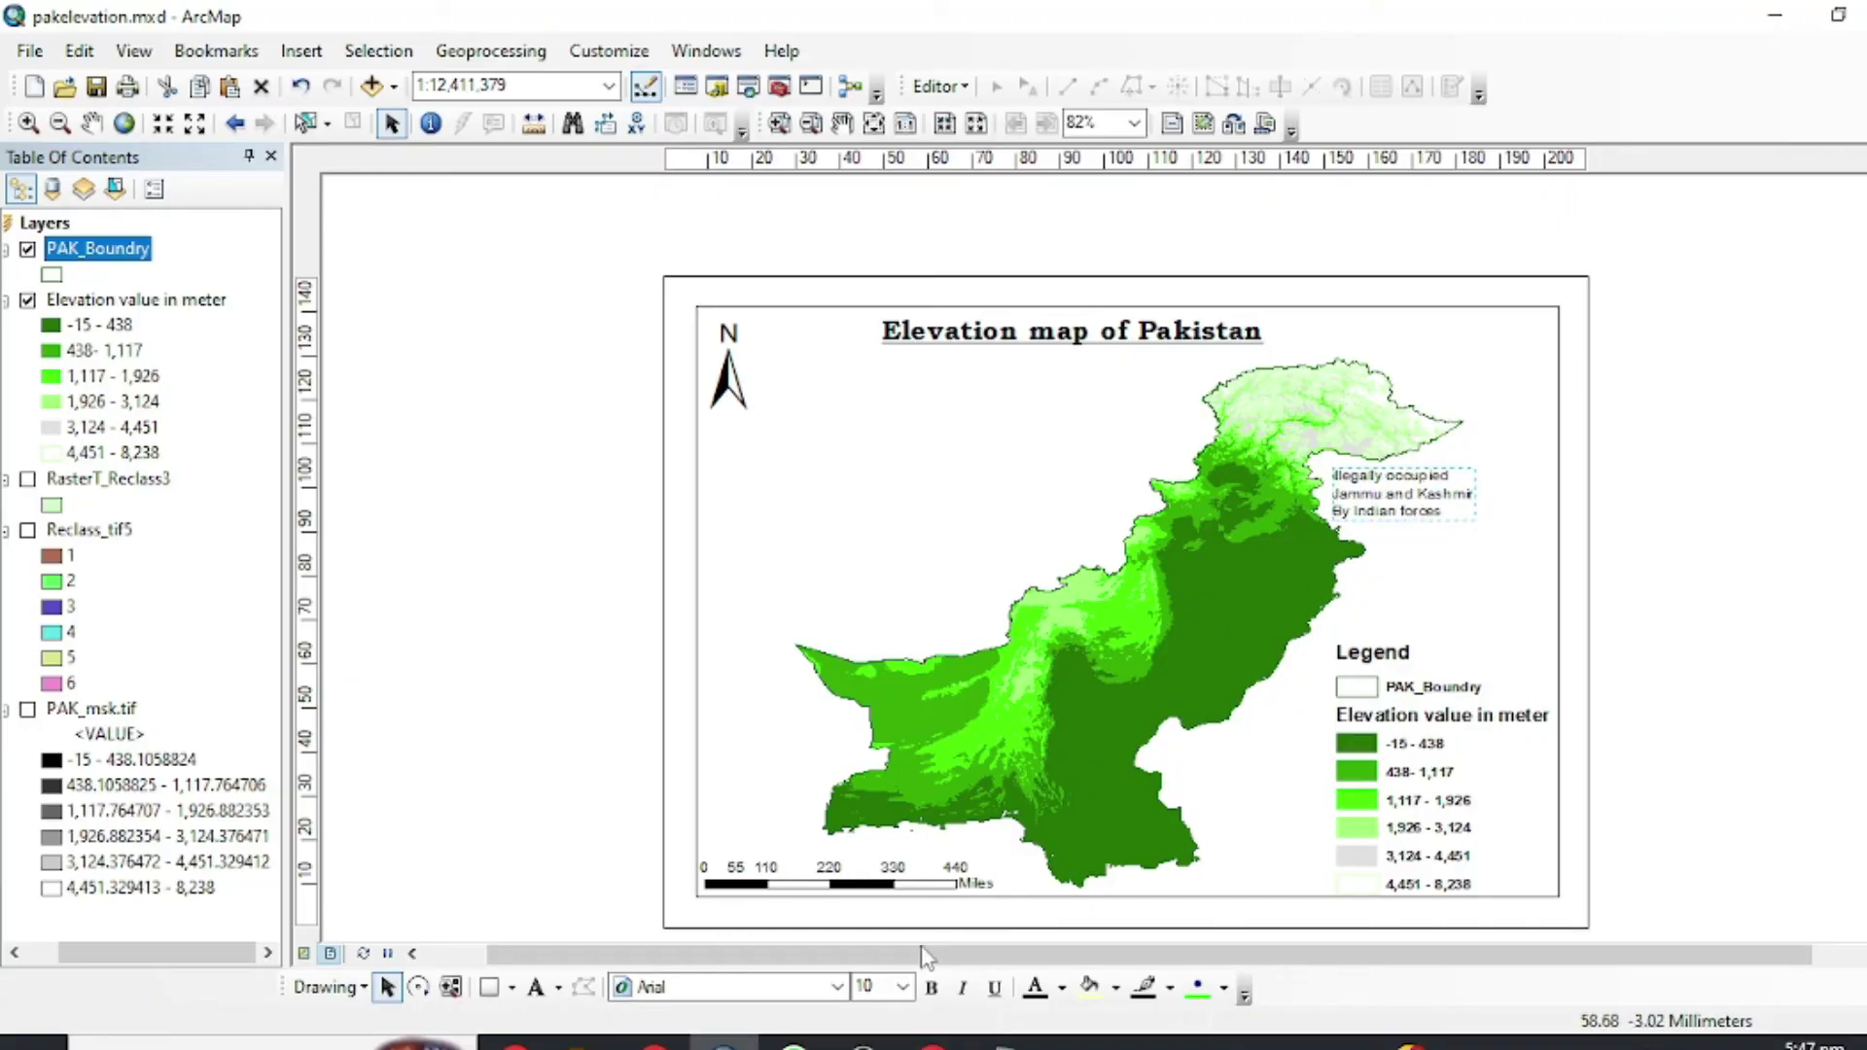
Set the Jammu and Kashmir note's font size to 8 and shift it slightly up.
left_click(902, 987)
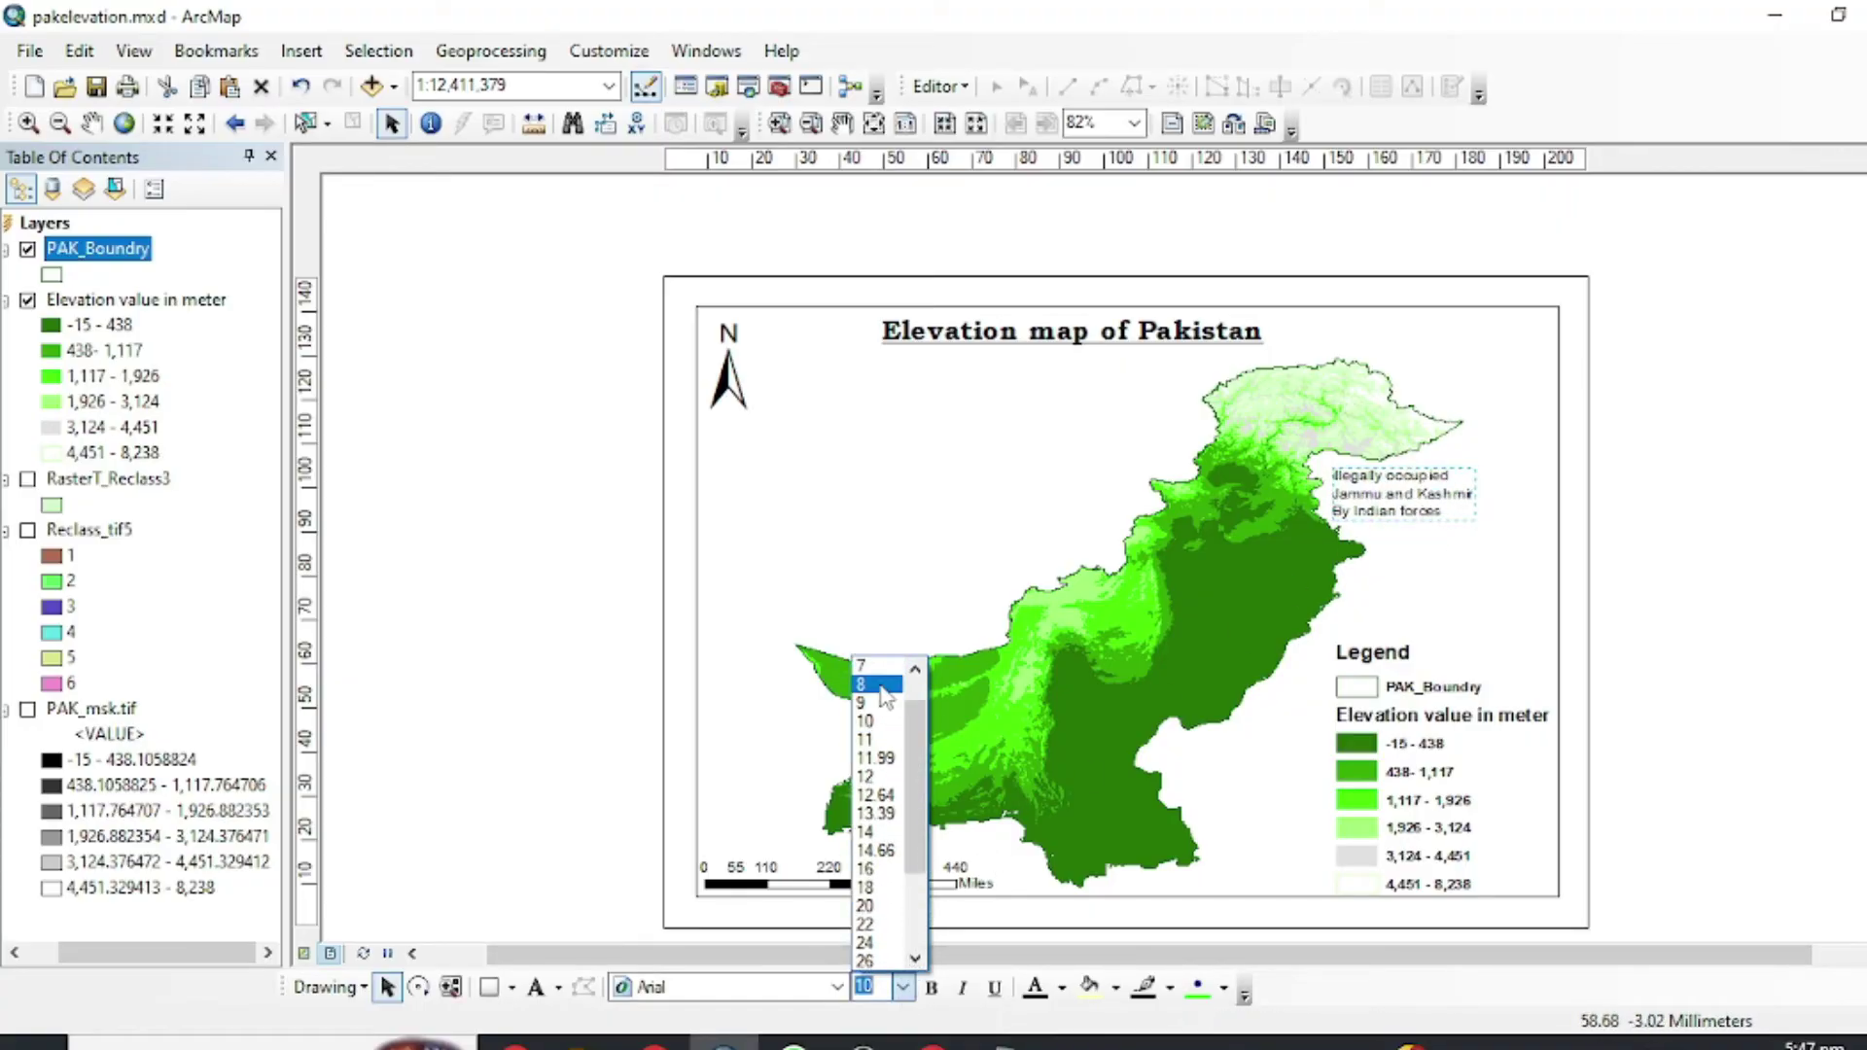
left_click(879, 686)
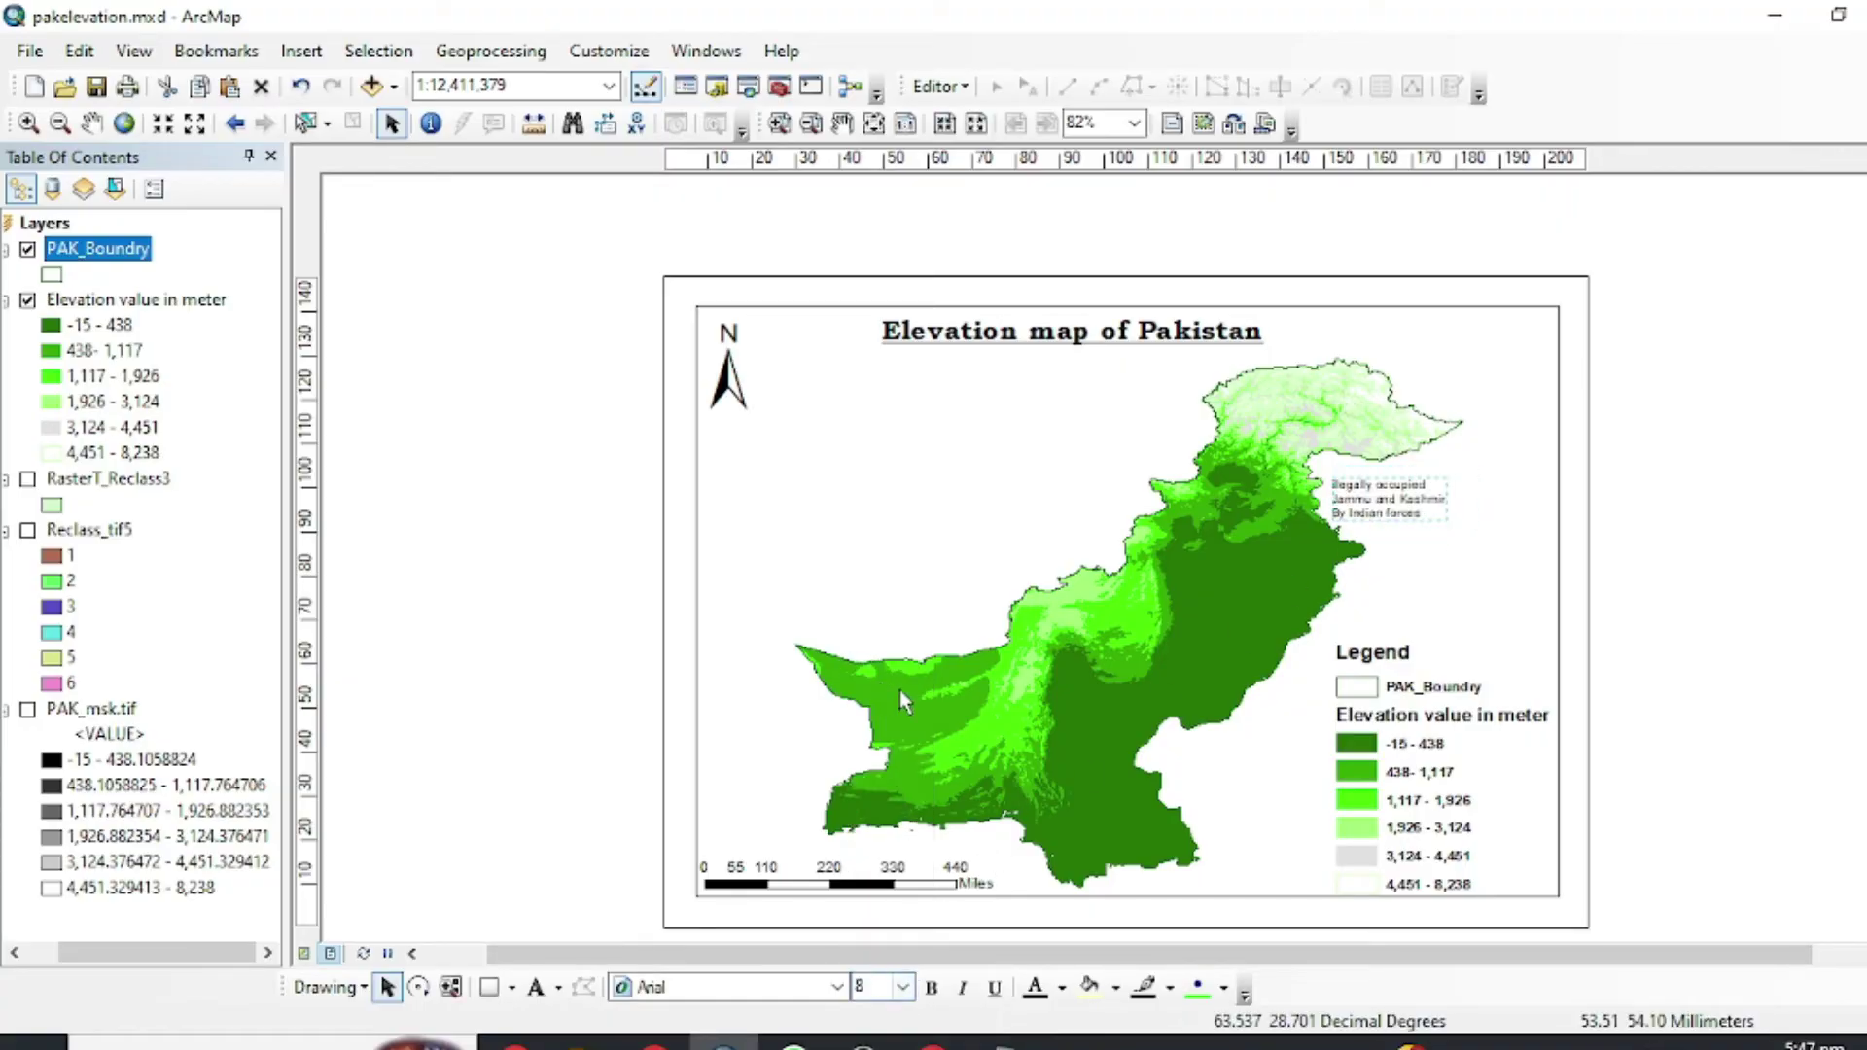
left_click(1386, 494)
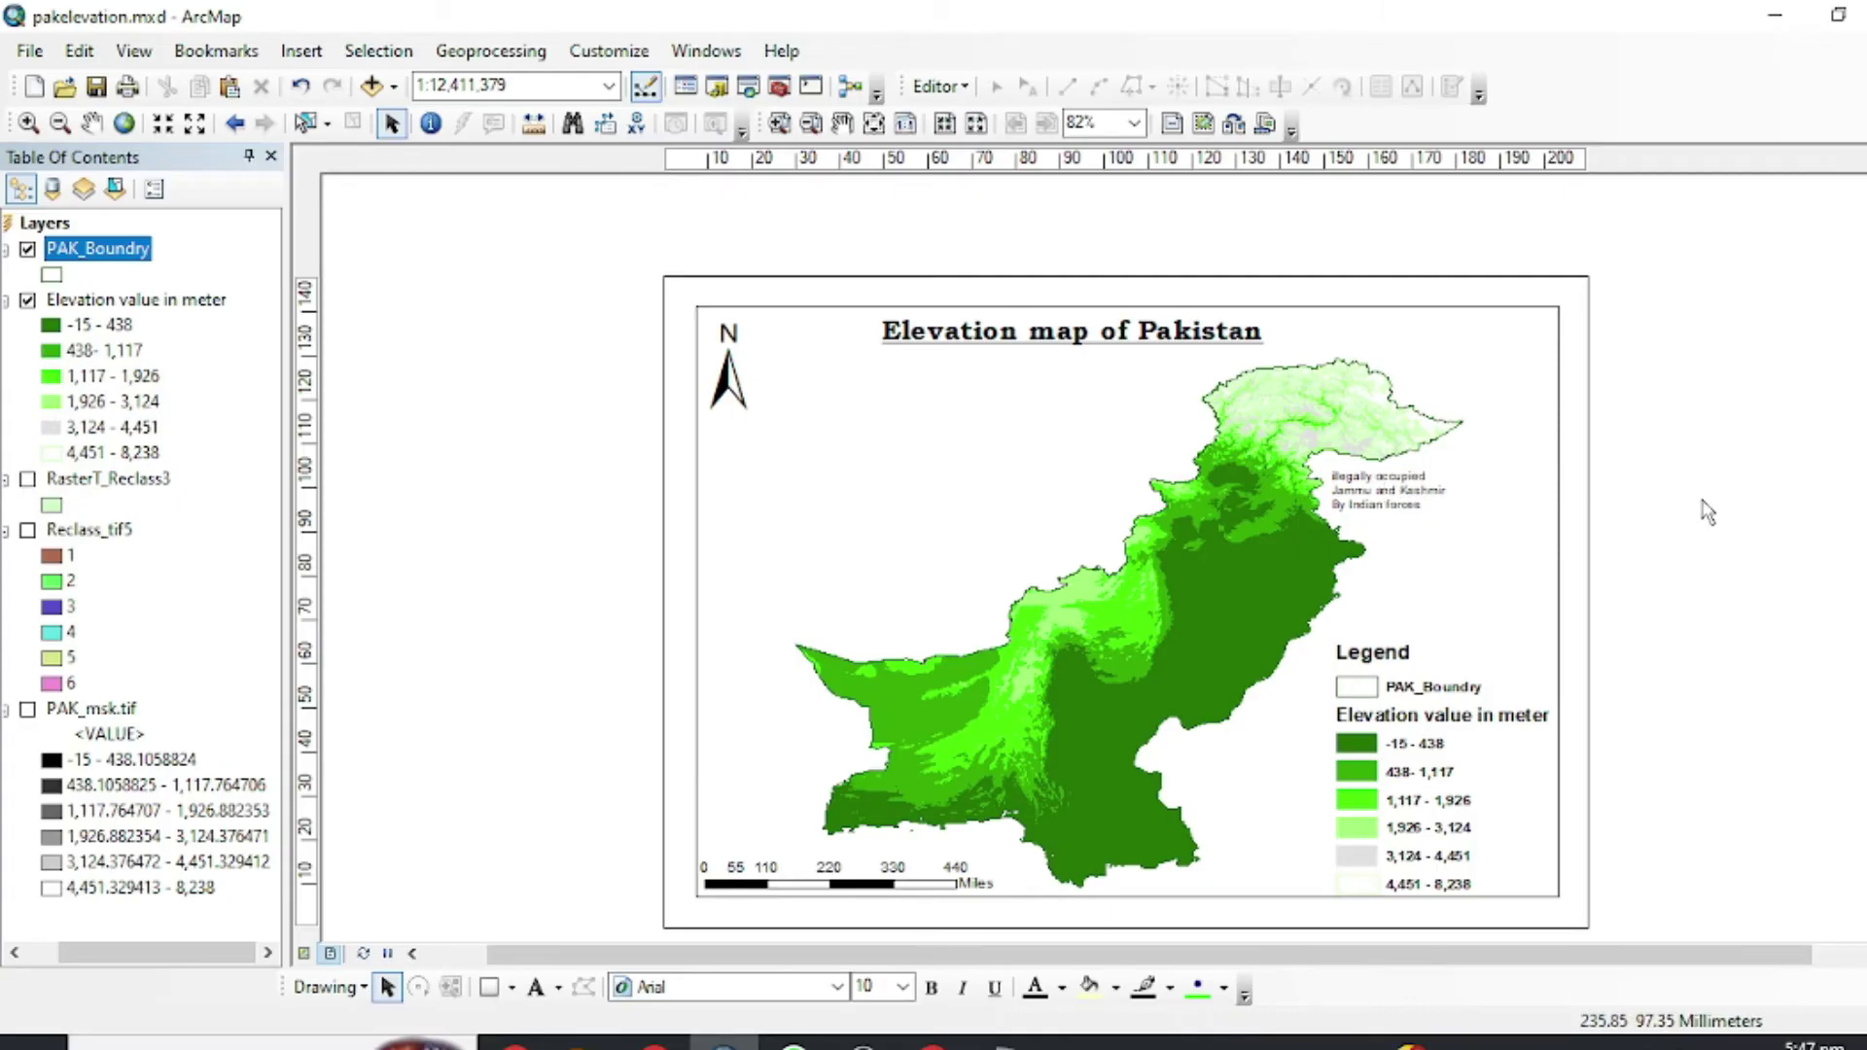
Give the map's data frame a Rectangular Gradient background.
left_click(880, 572)
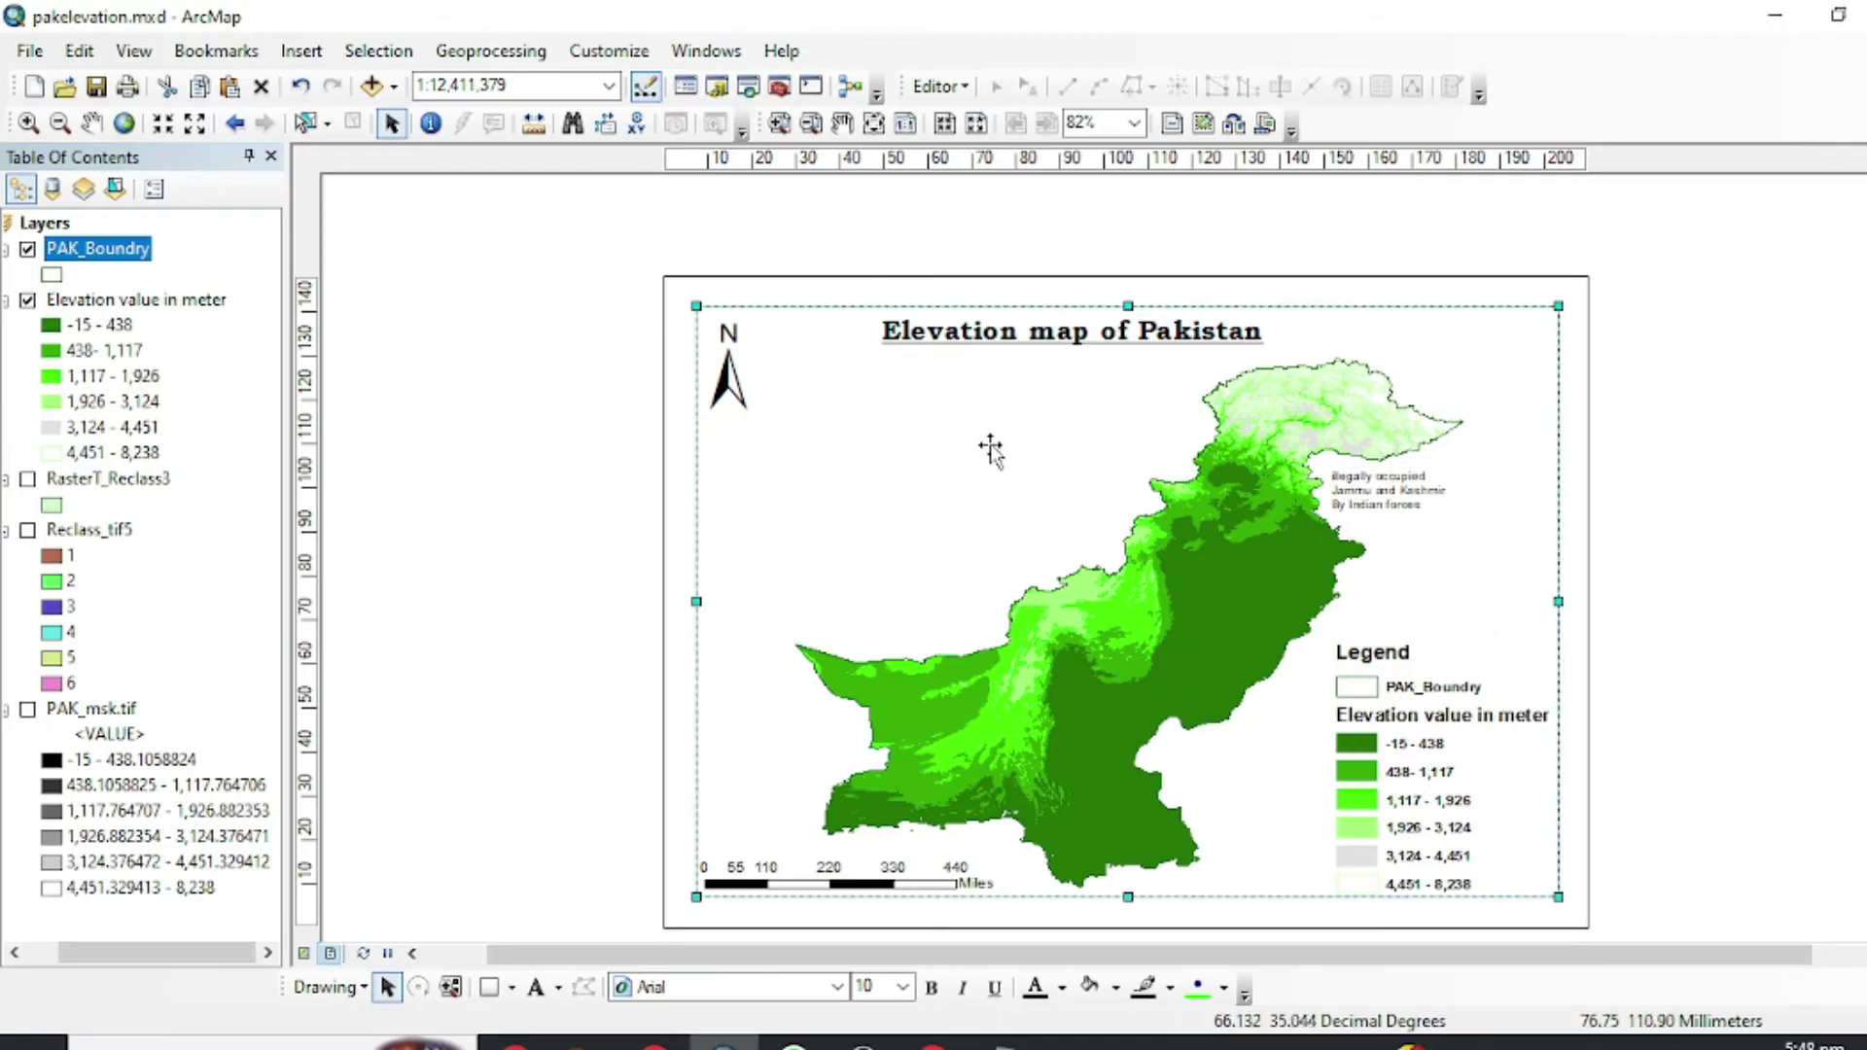
right_click(910, 452)
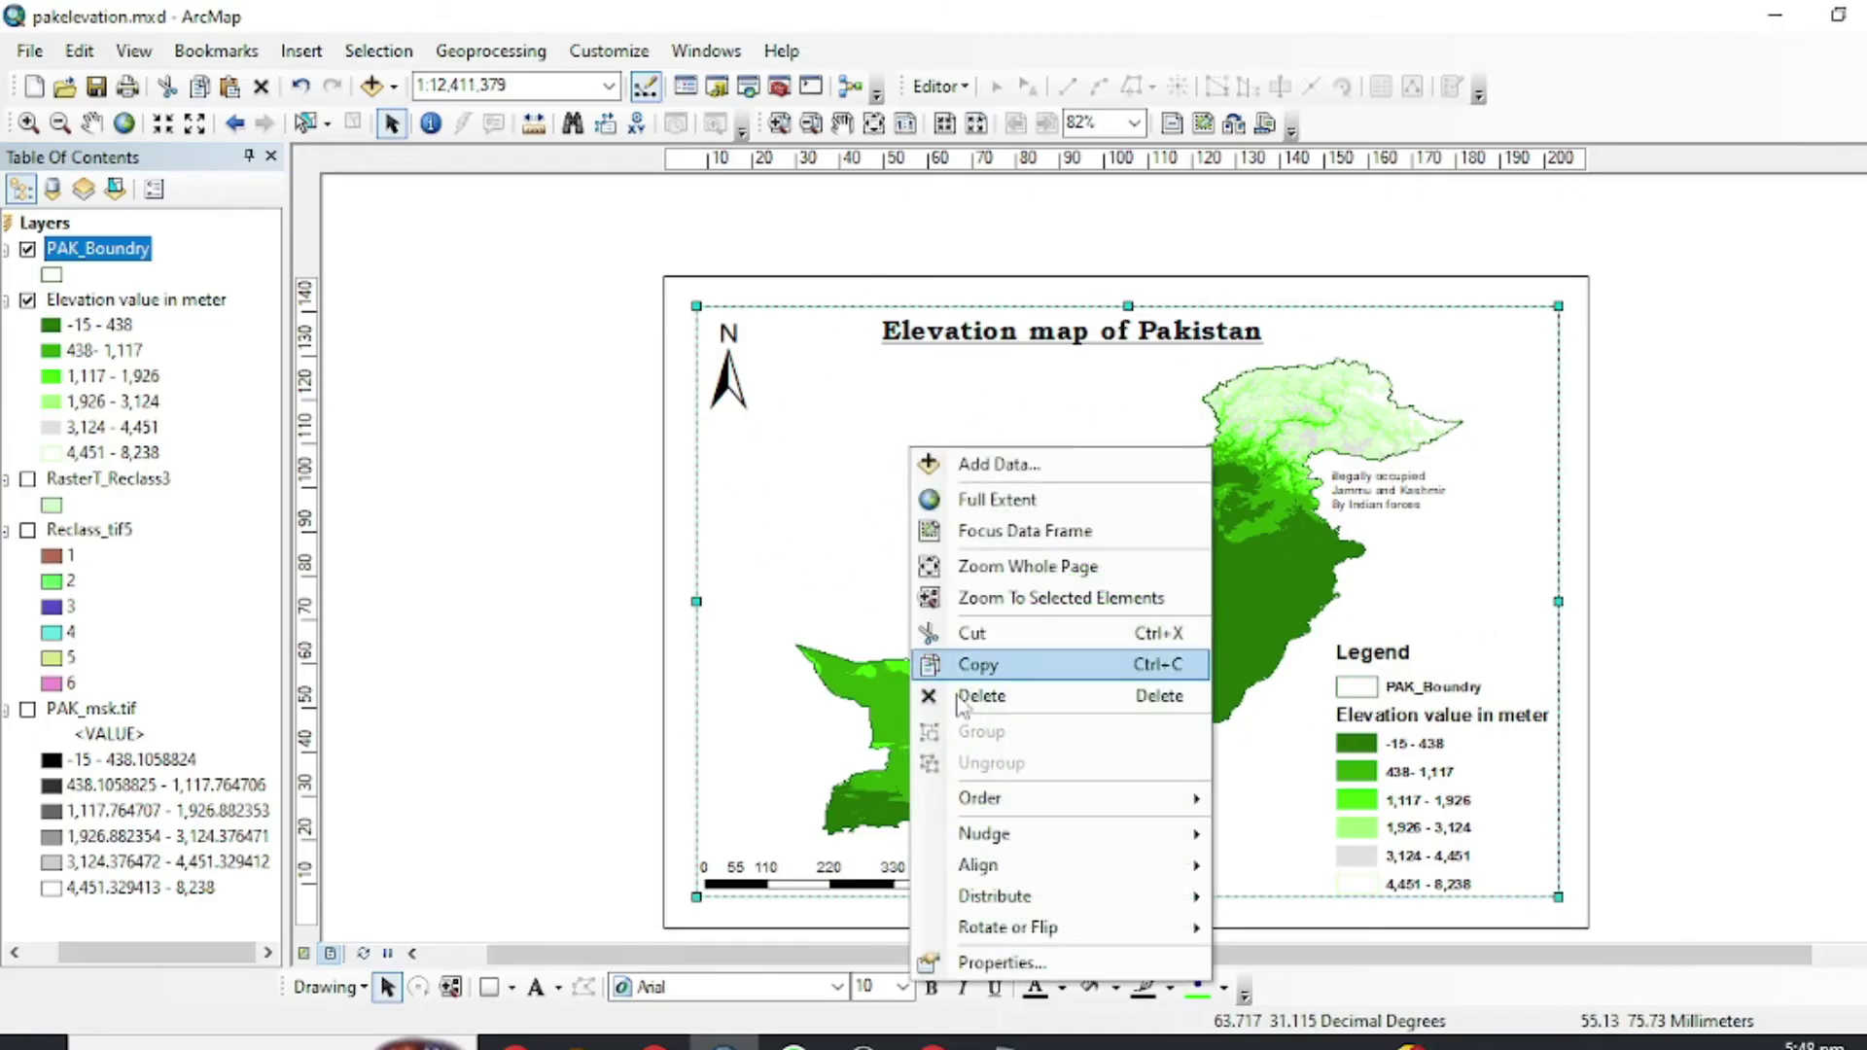
left_click(1002, 963)
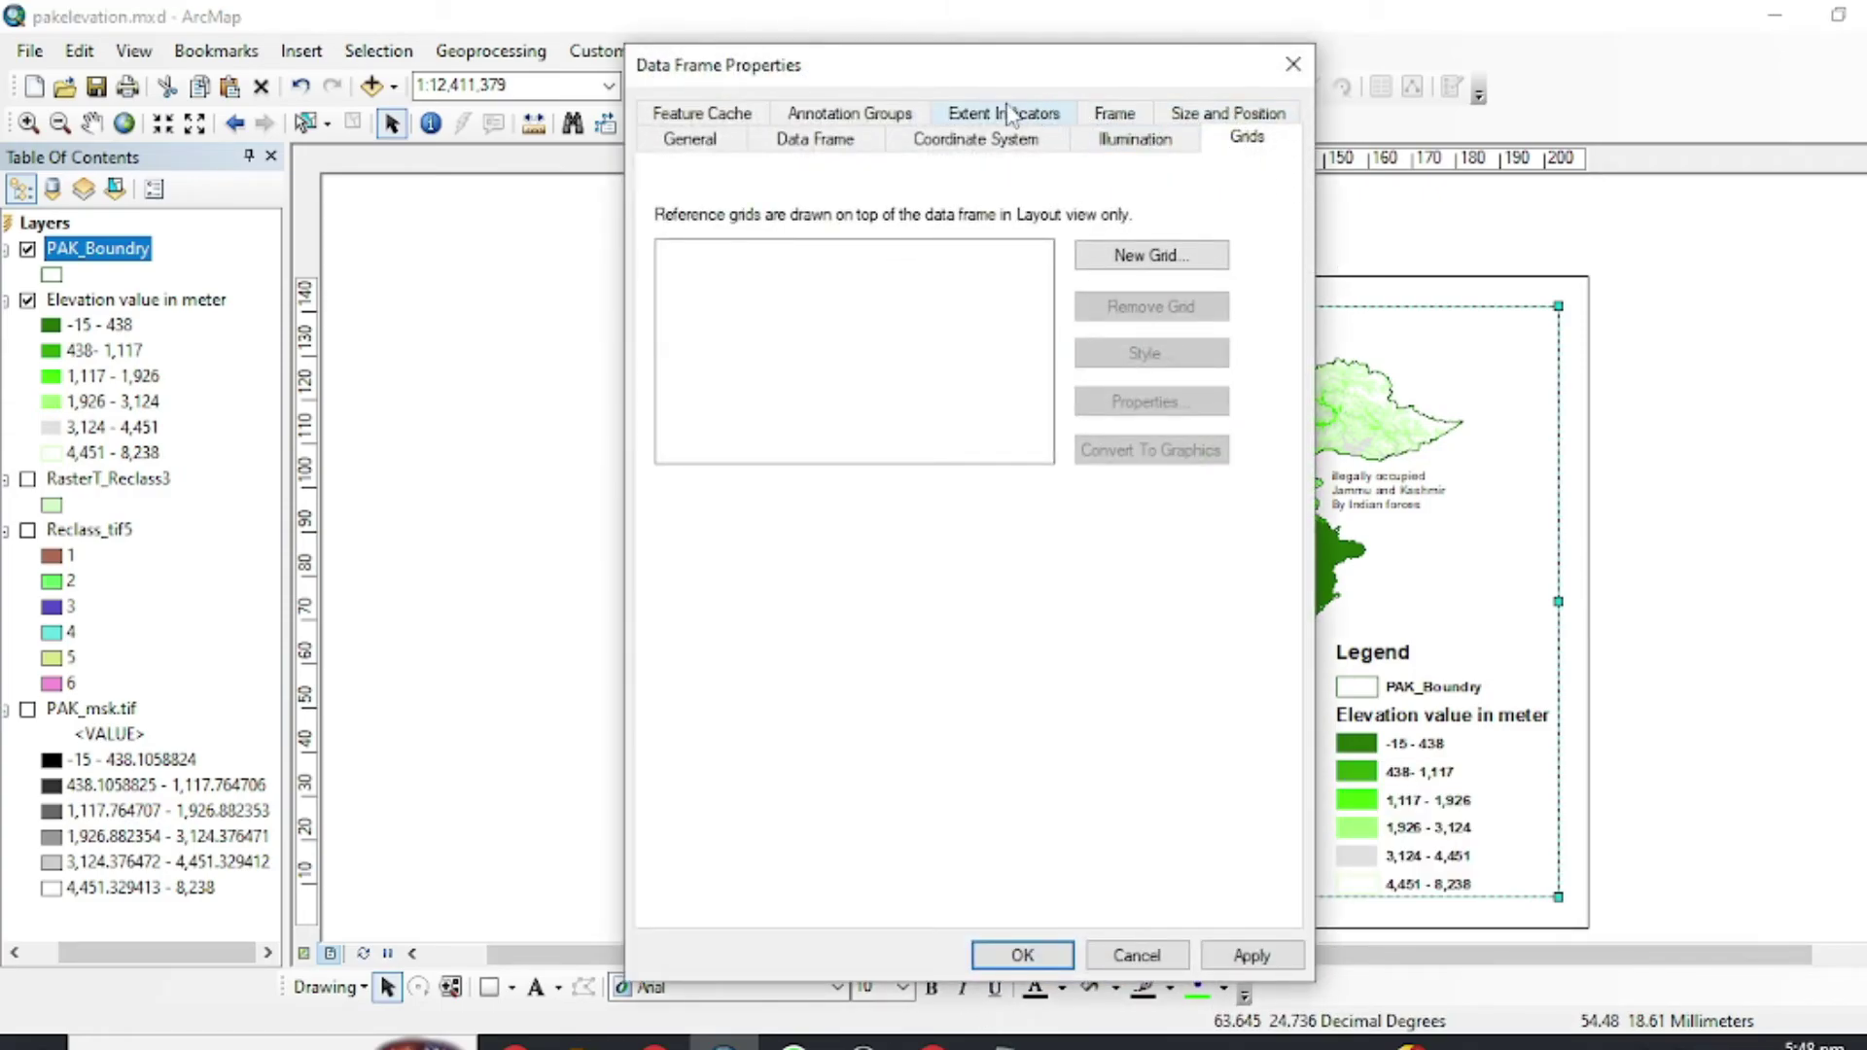
left_click(845, 144)
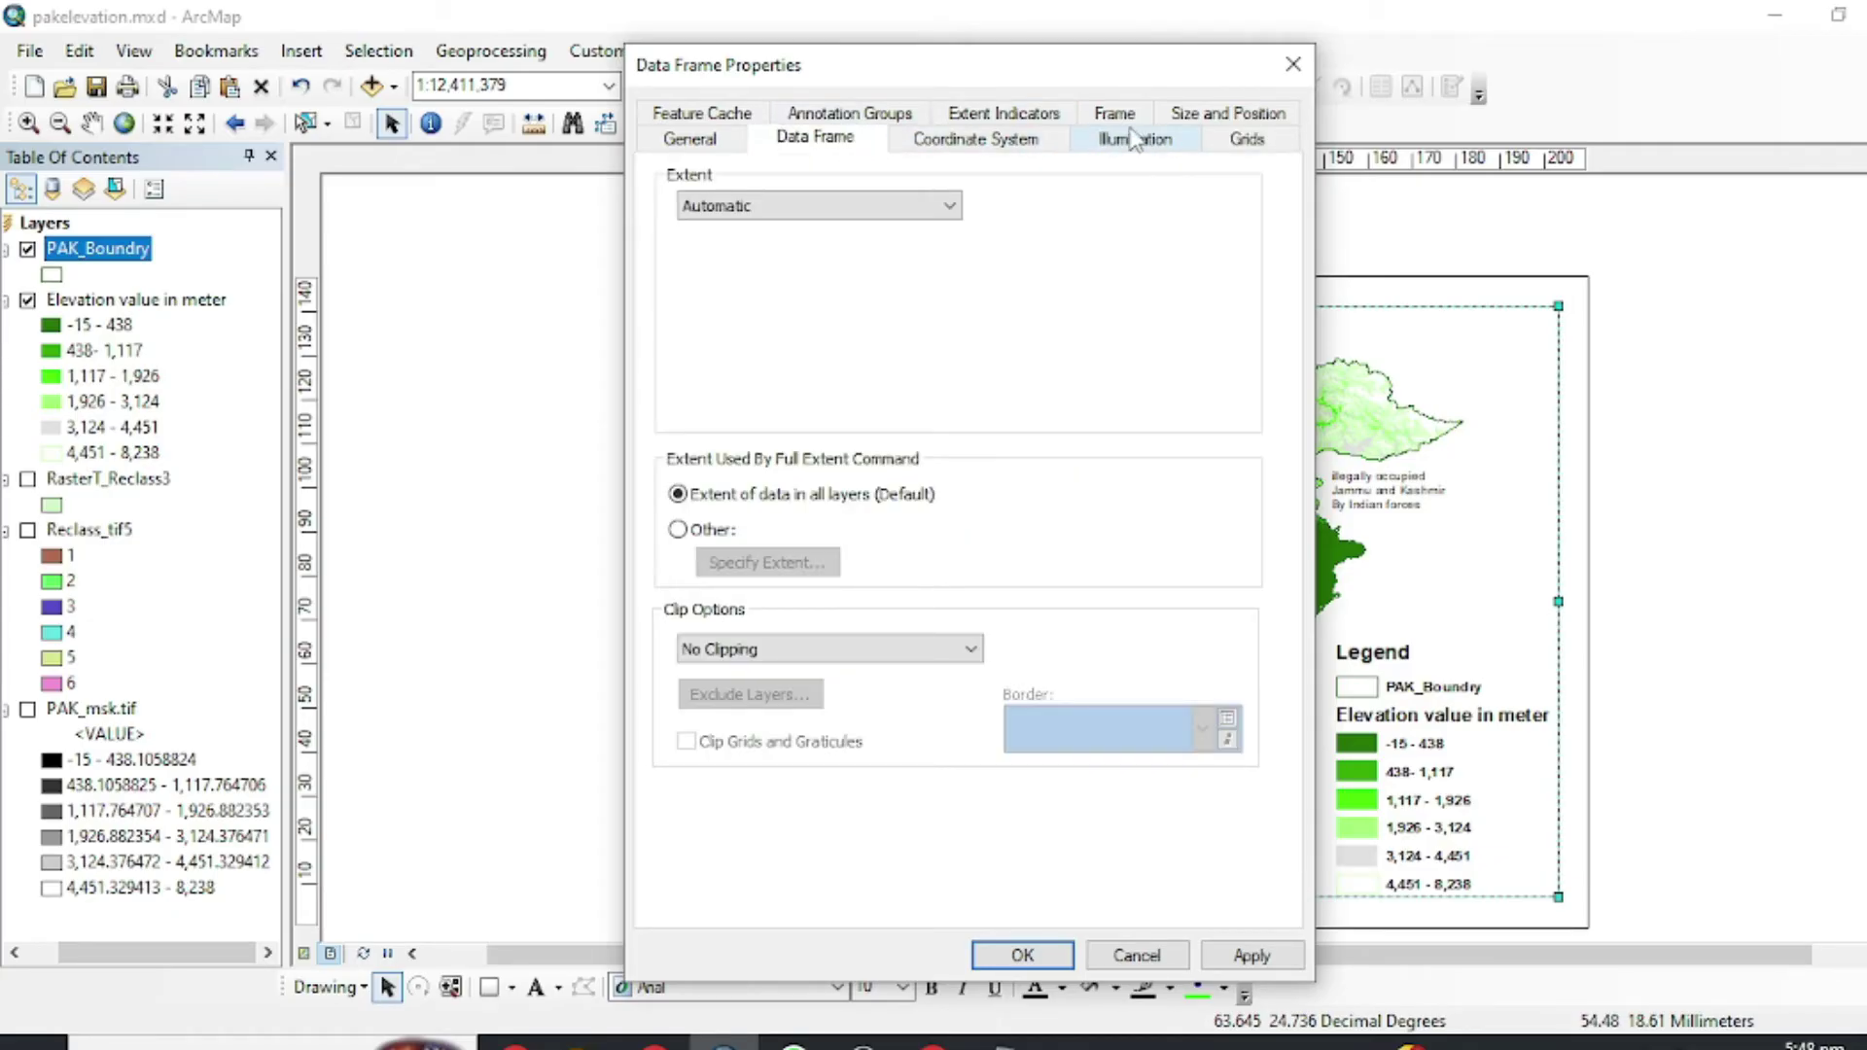
left_click(1114, 113)
left_click(912, 370)
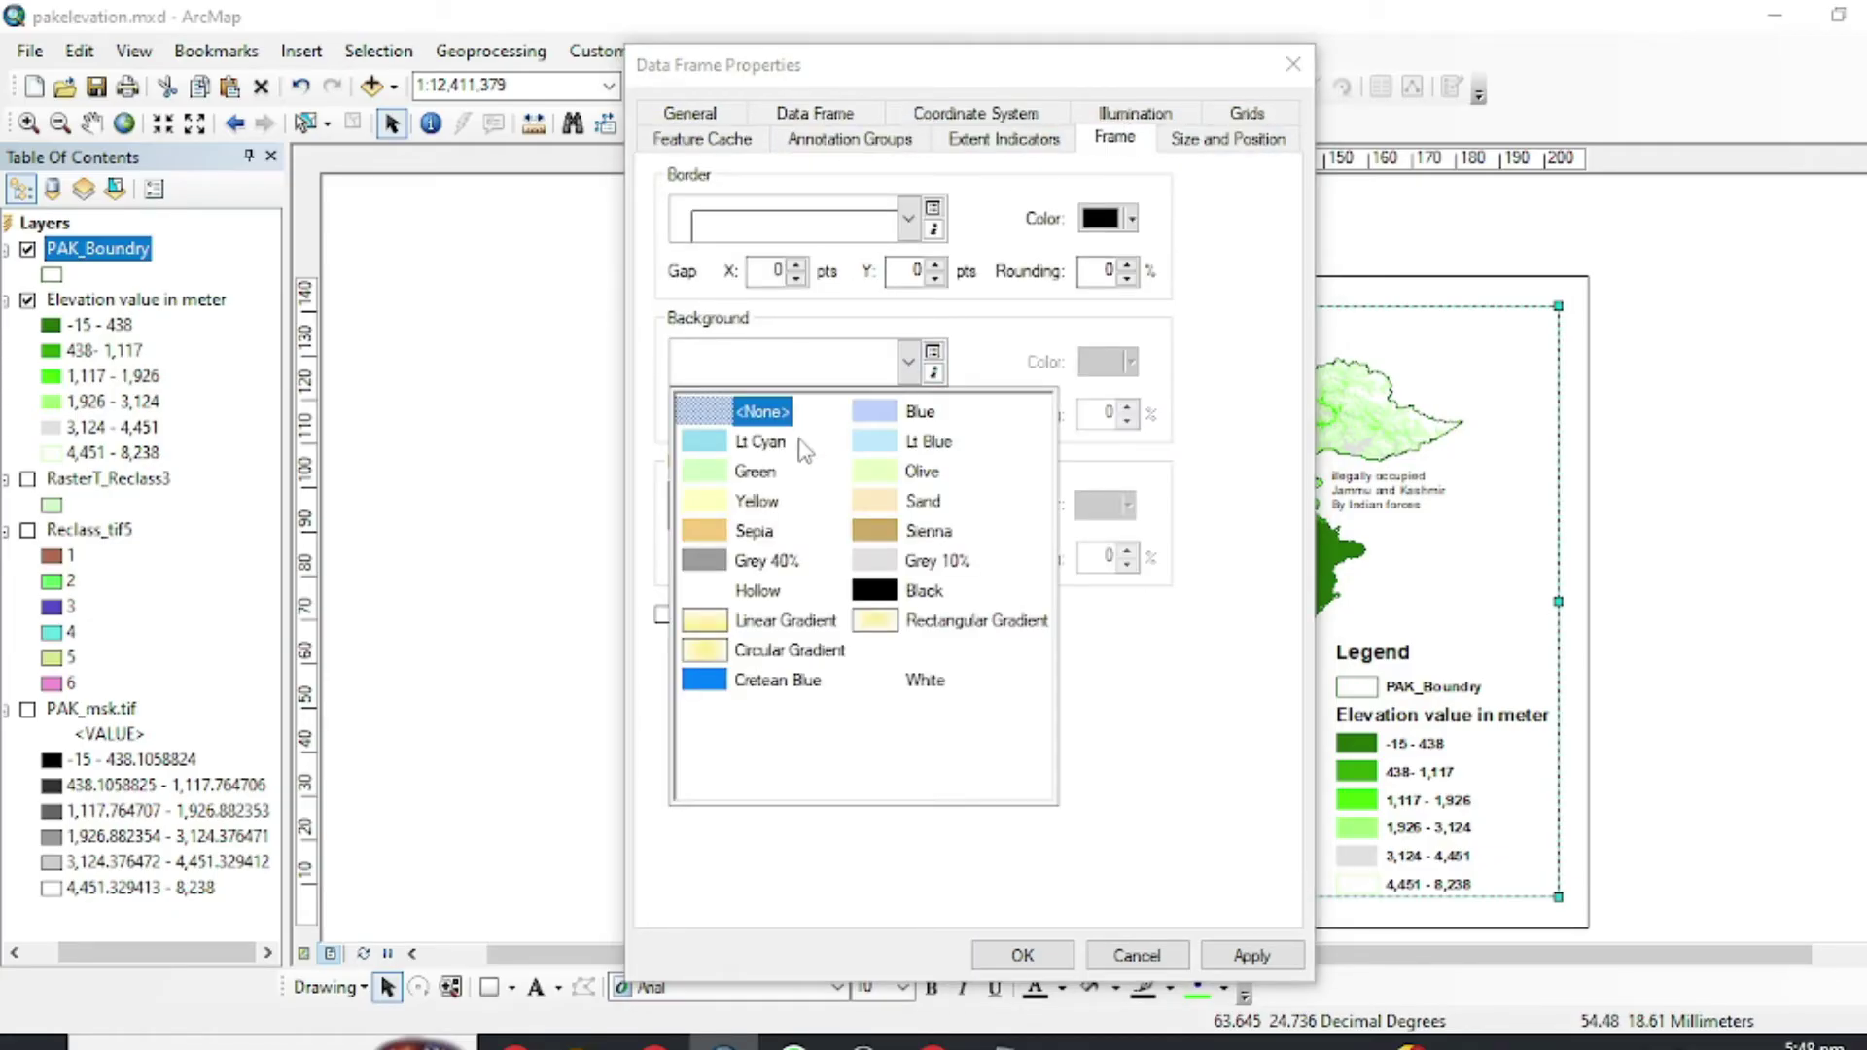
left_click(890, 627)
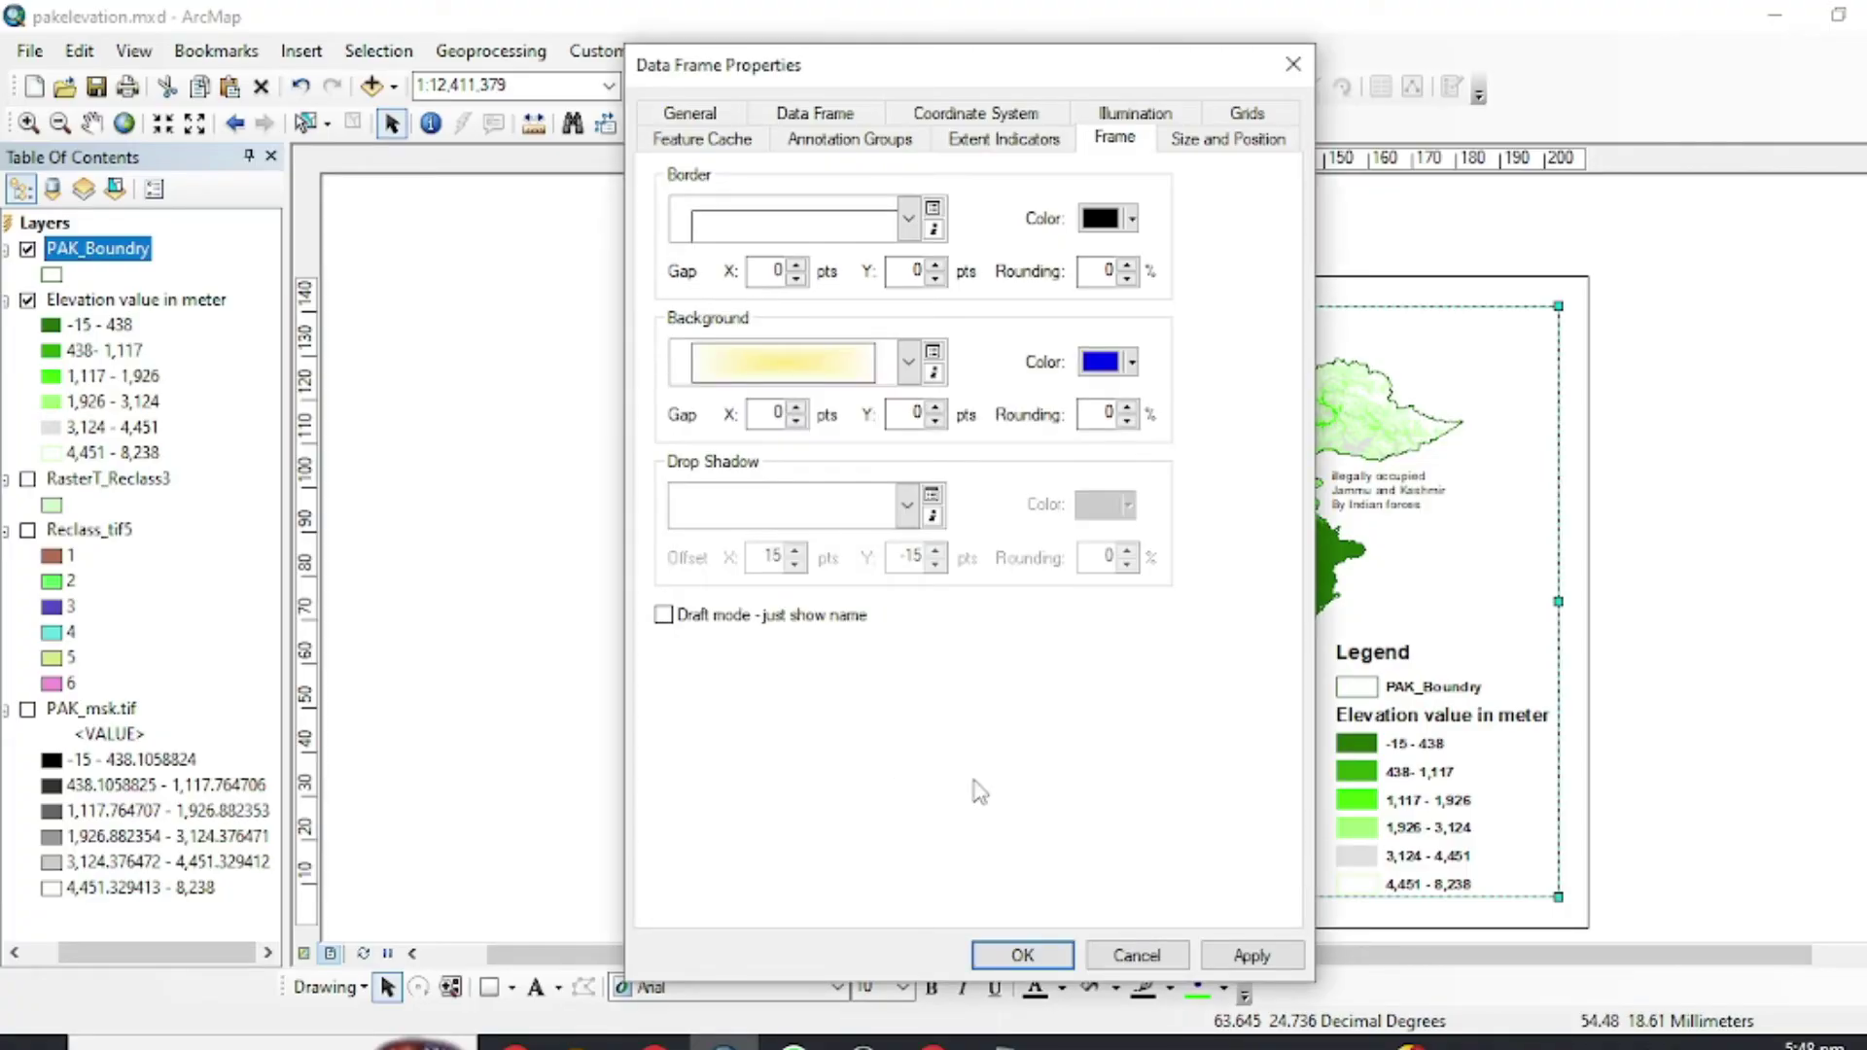
left_click(908, 368)
left_click(1168, 829)
left_click(1022, 955)
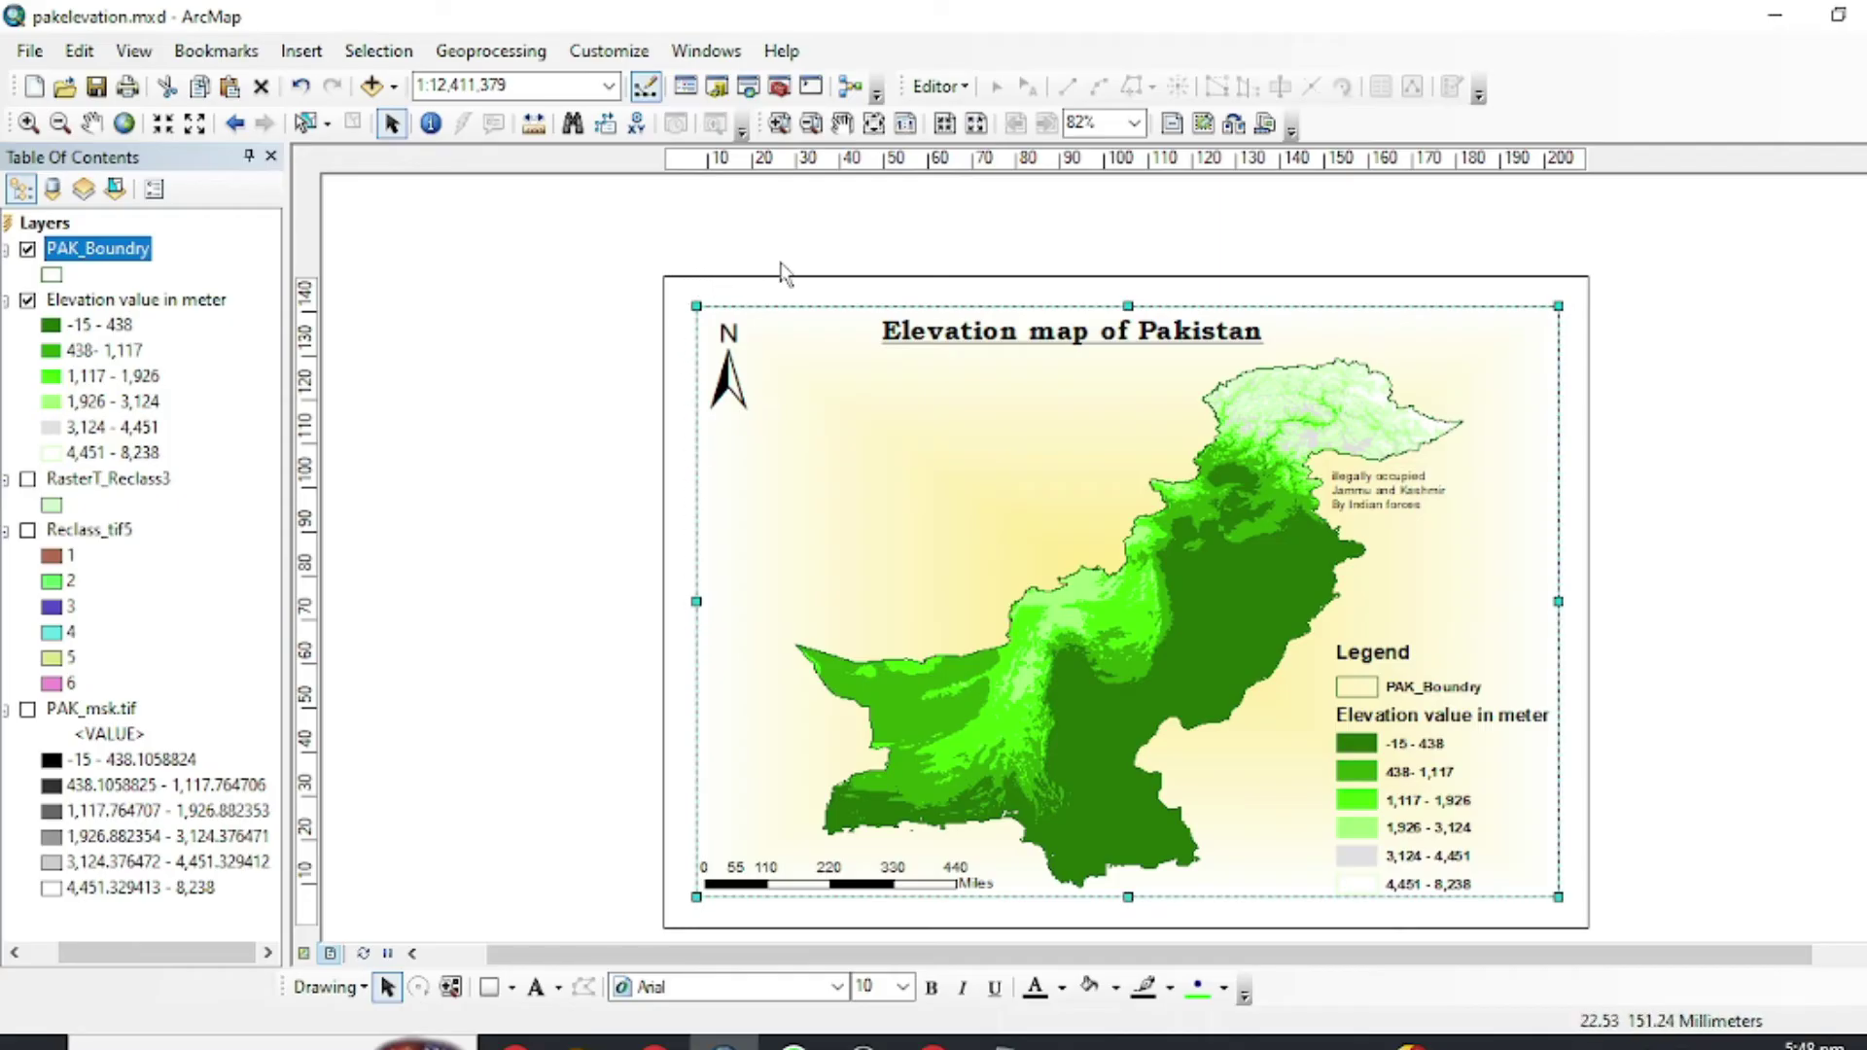
Add a measured grid with grid lines and labels to the data frame, at intervals of 4 (X) and 2 (Y) decimal degrees.
right_click(1463, 572)
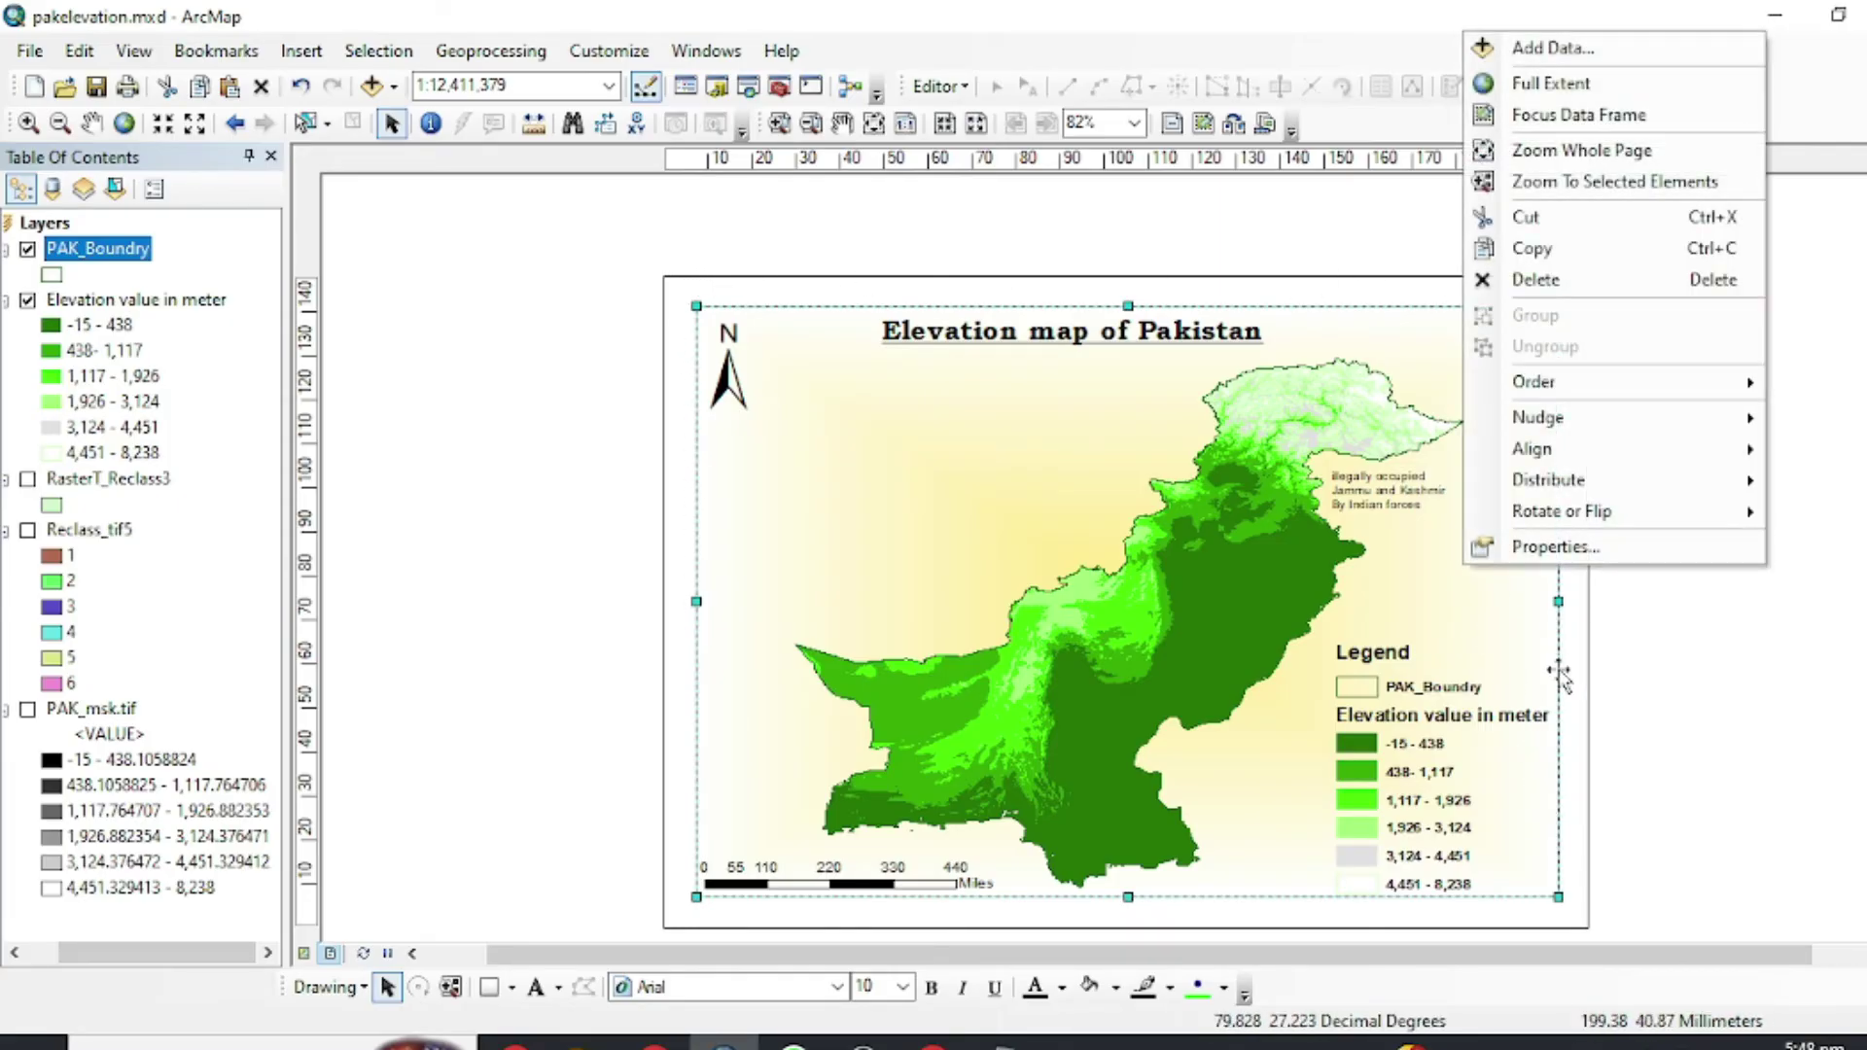
left_click(1493, 542)
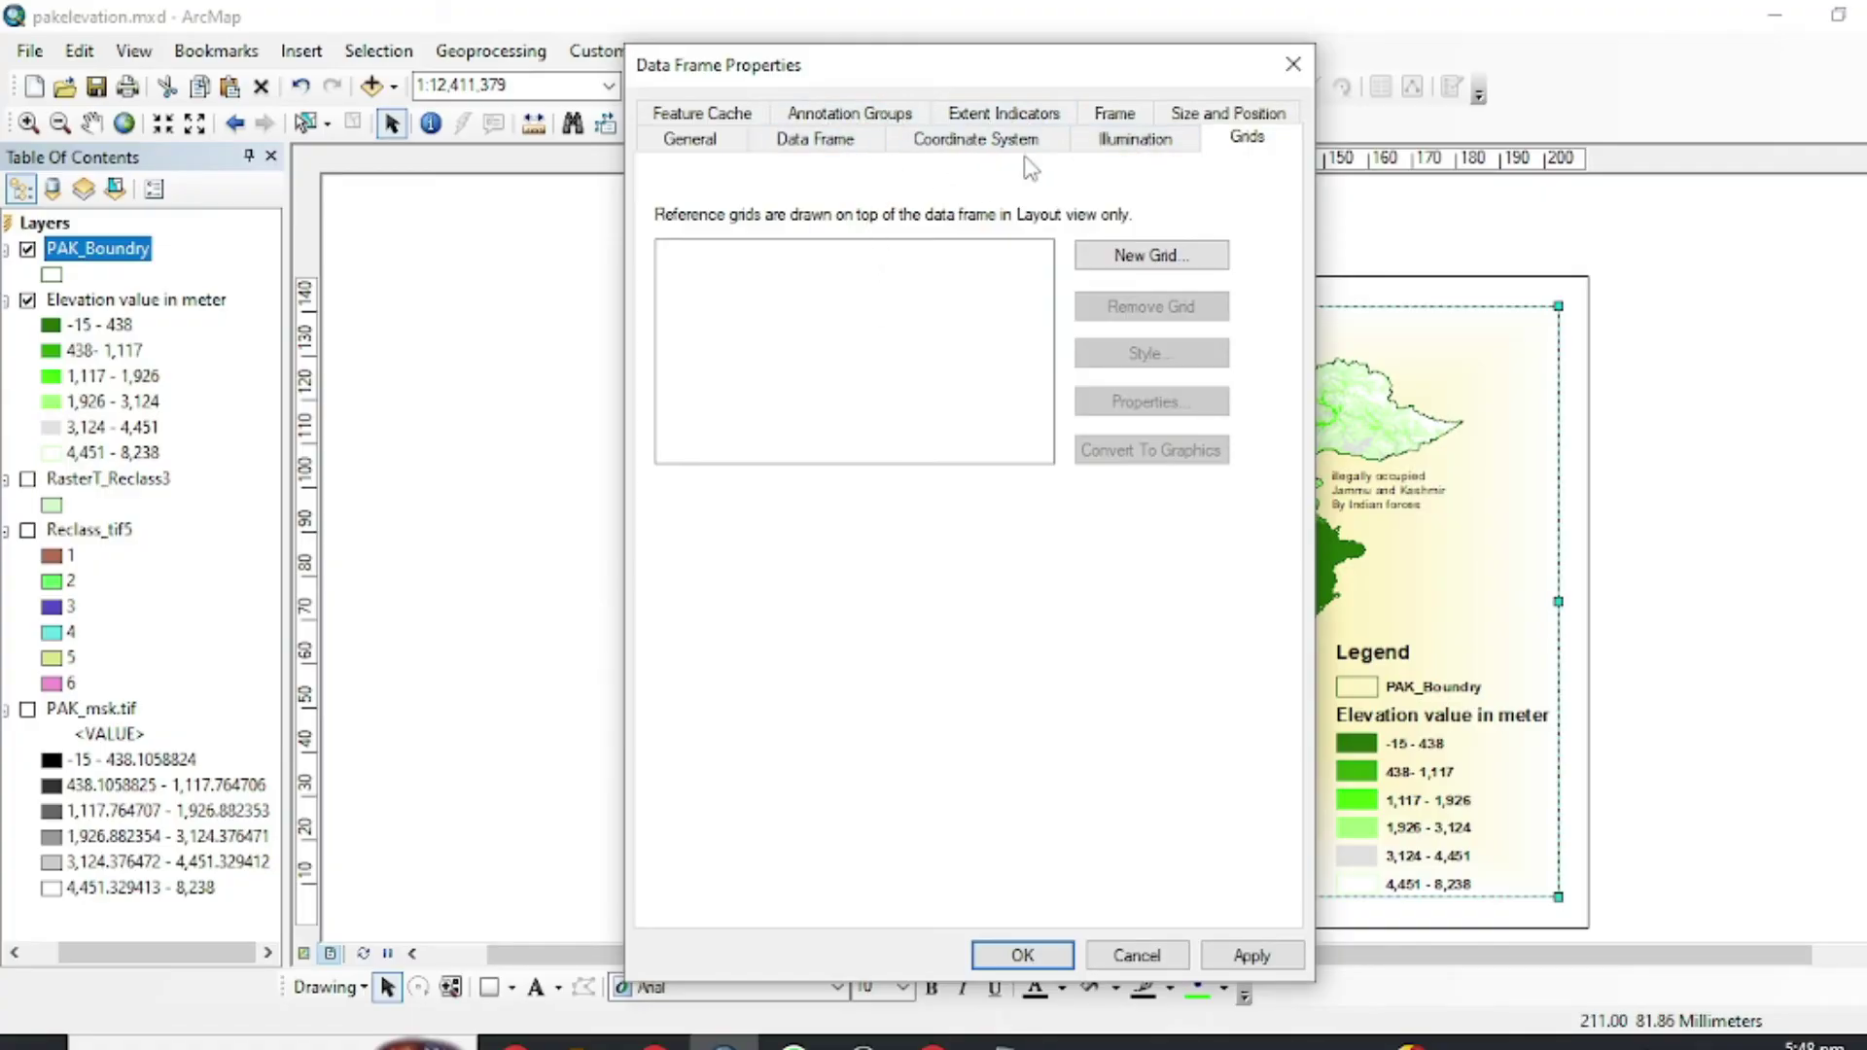
left_click(1150, 255)
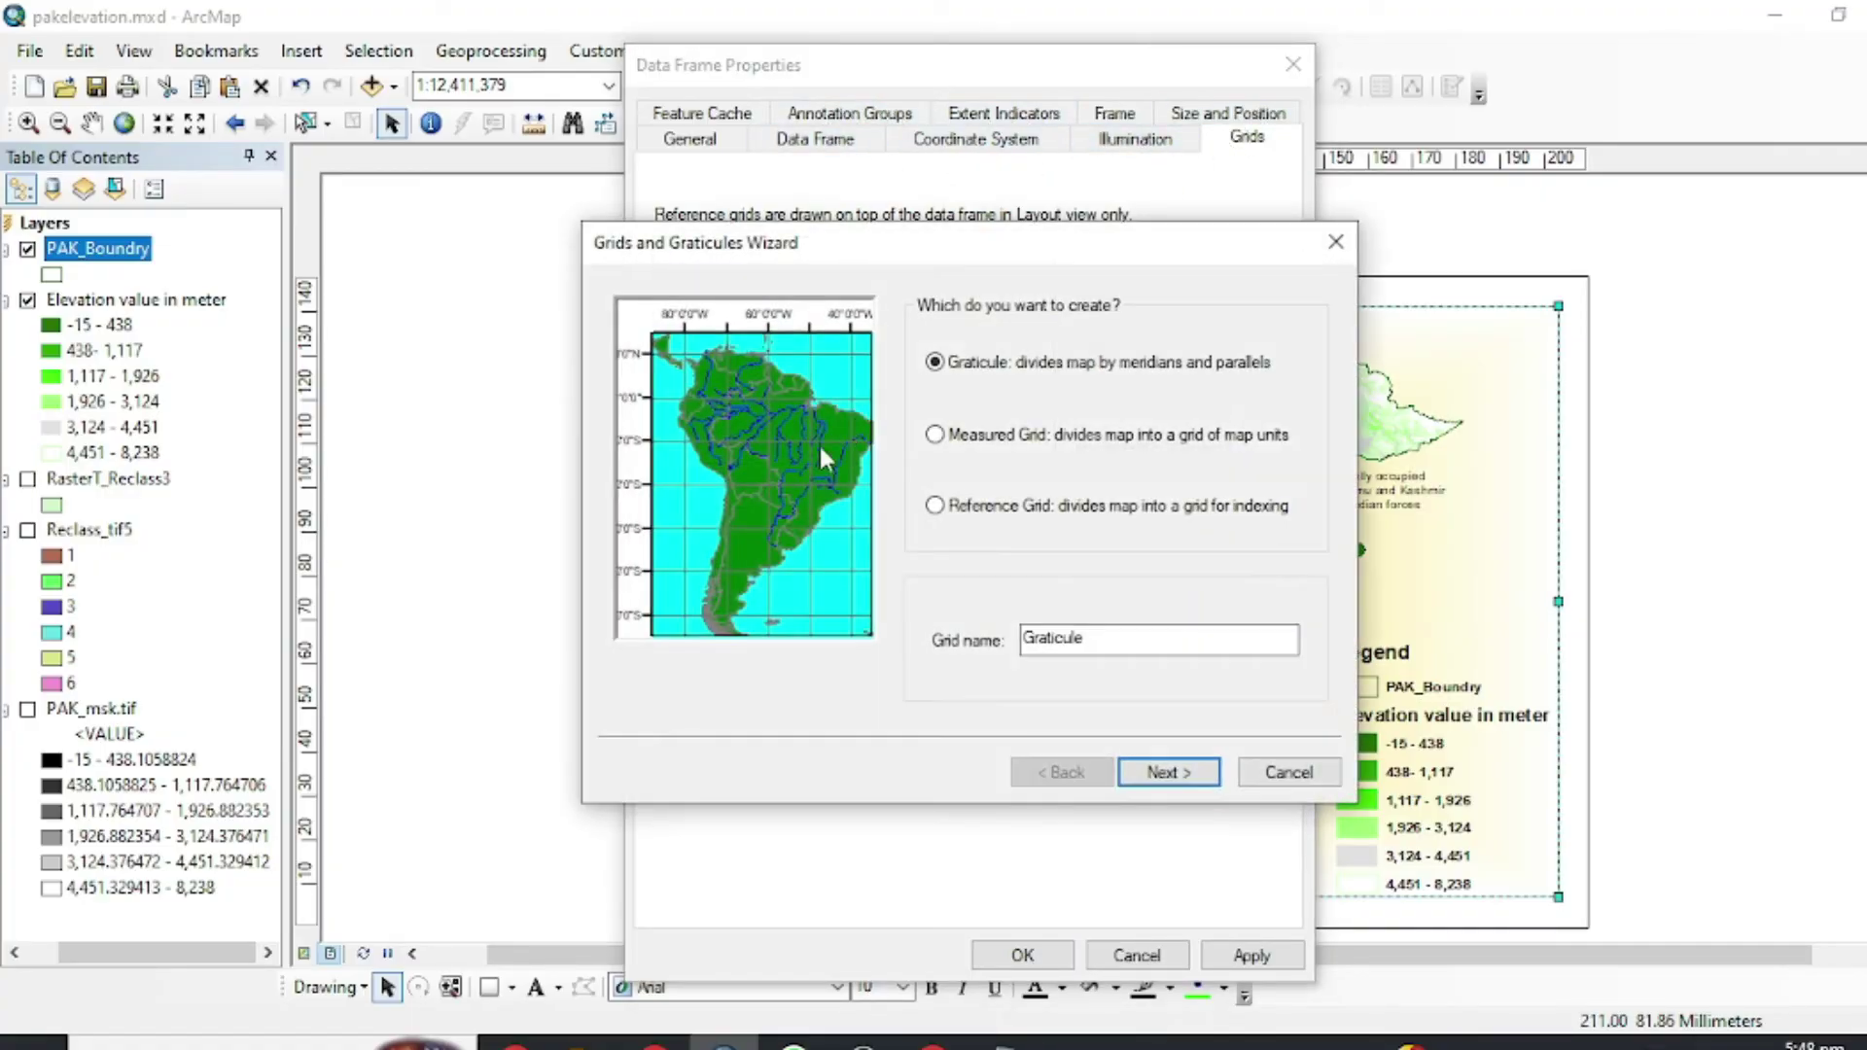
left_click(934, 436)
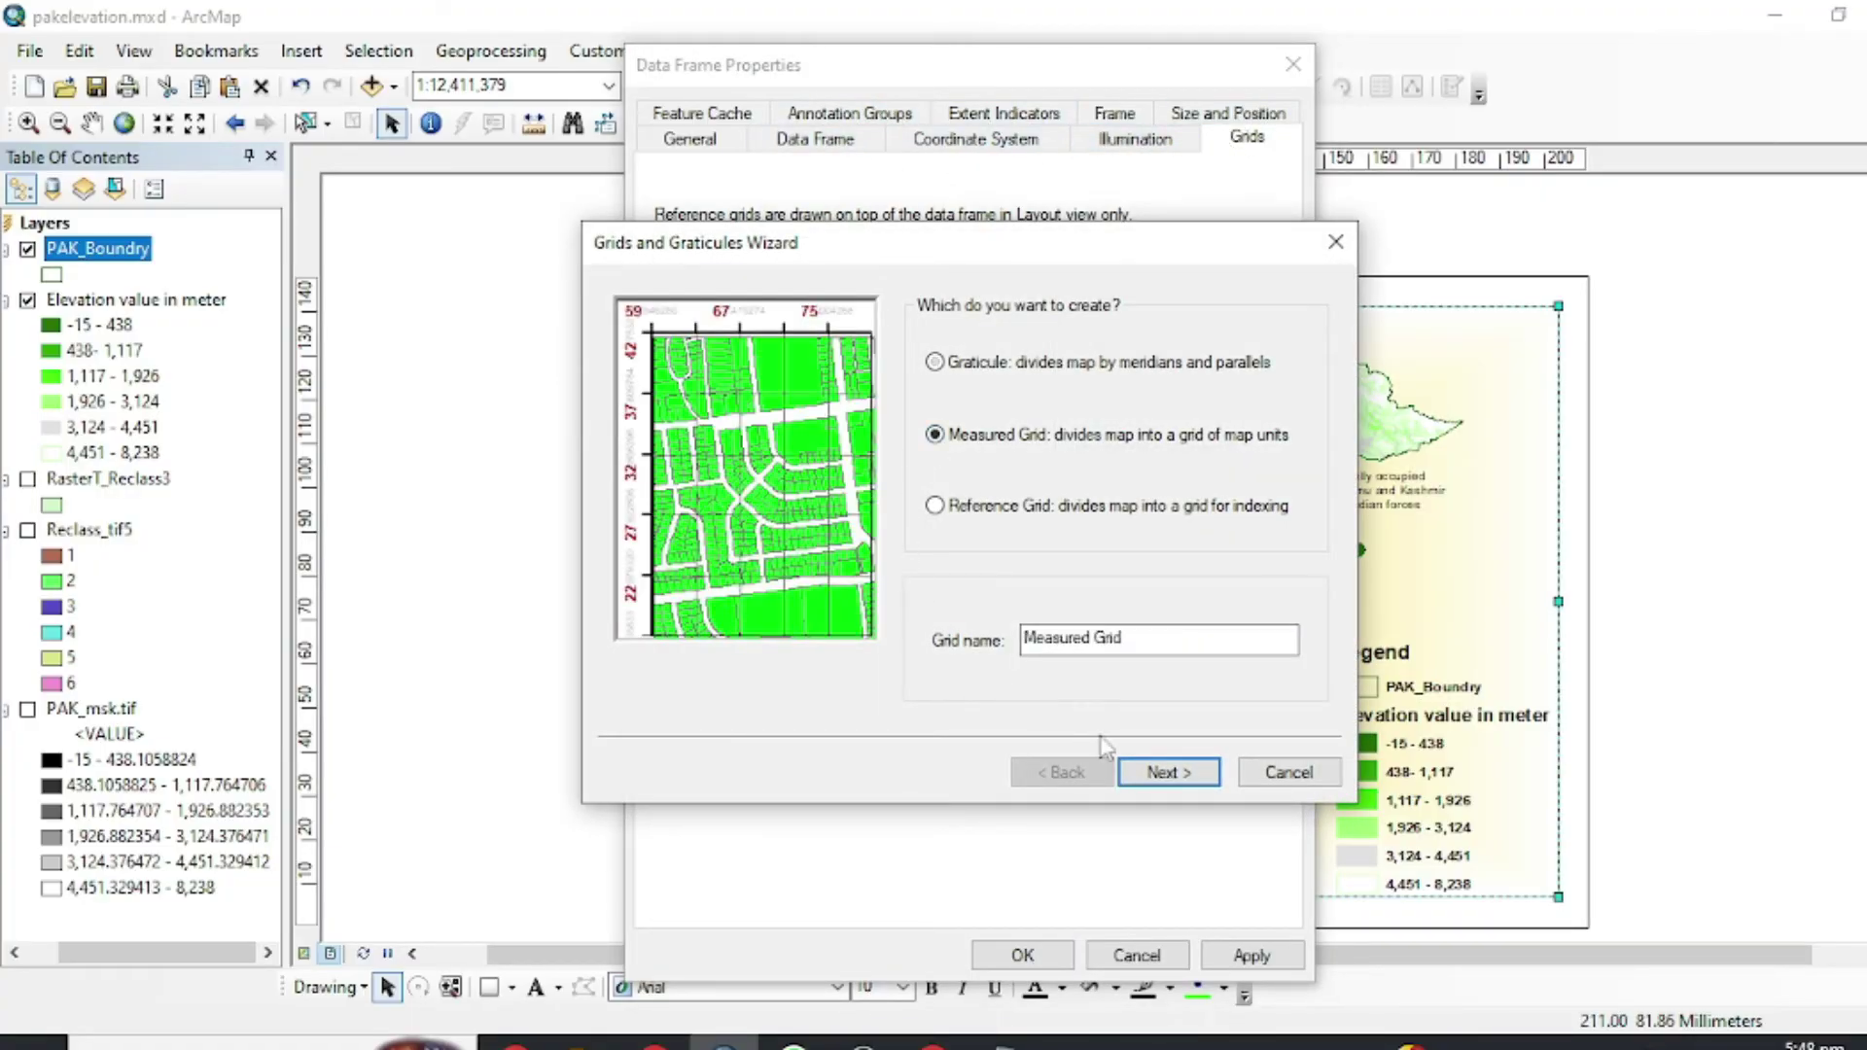
left_click(1167, 775)
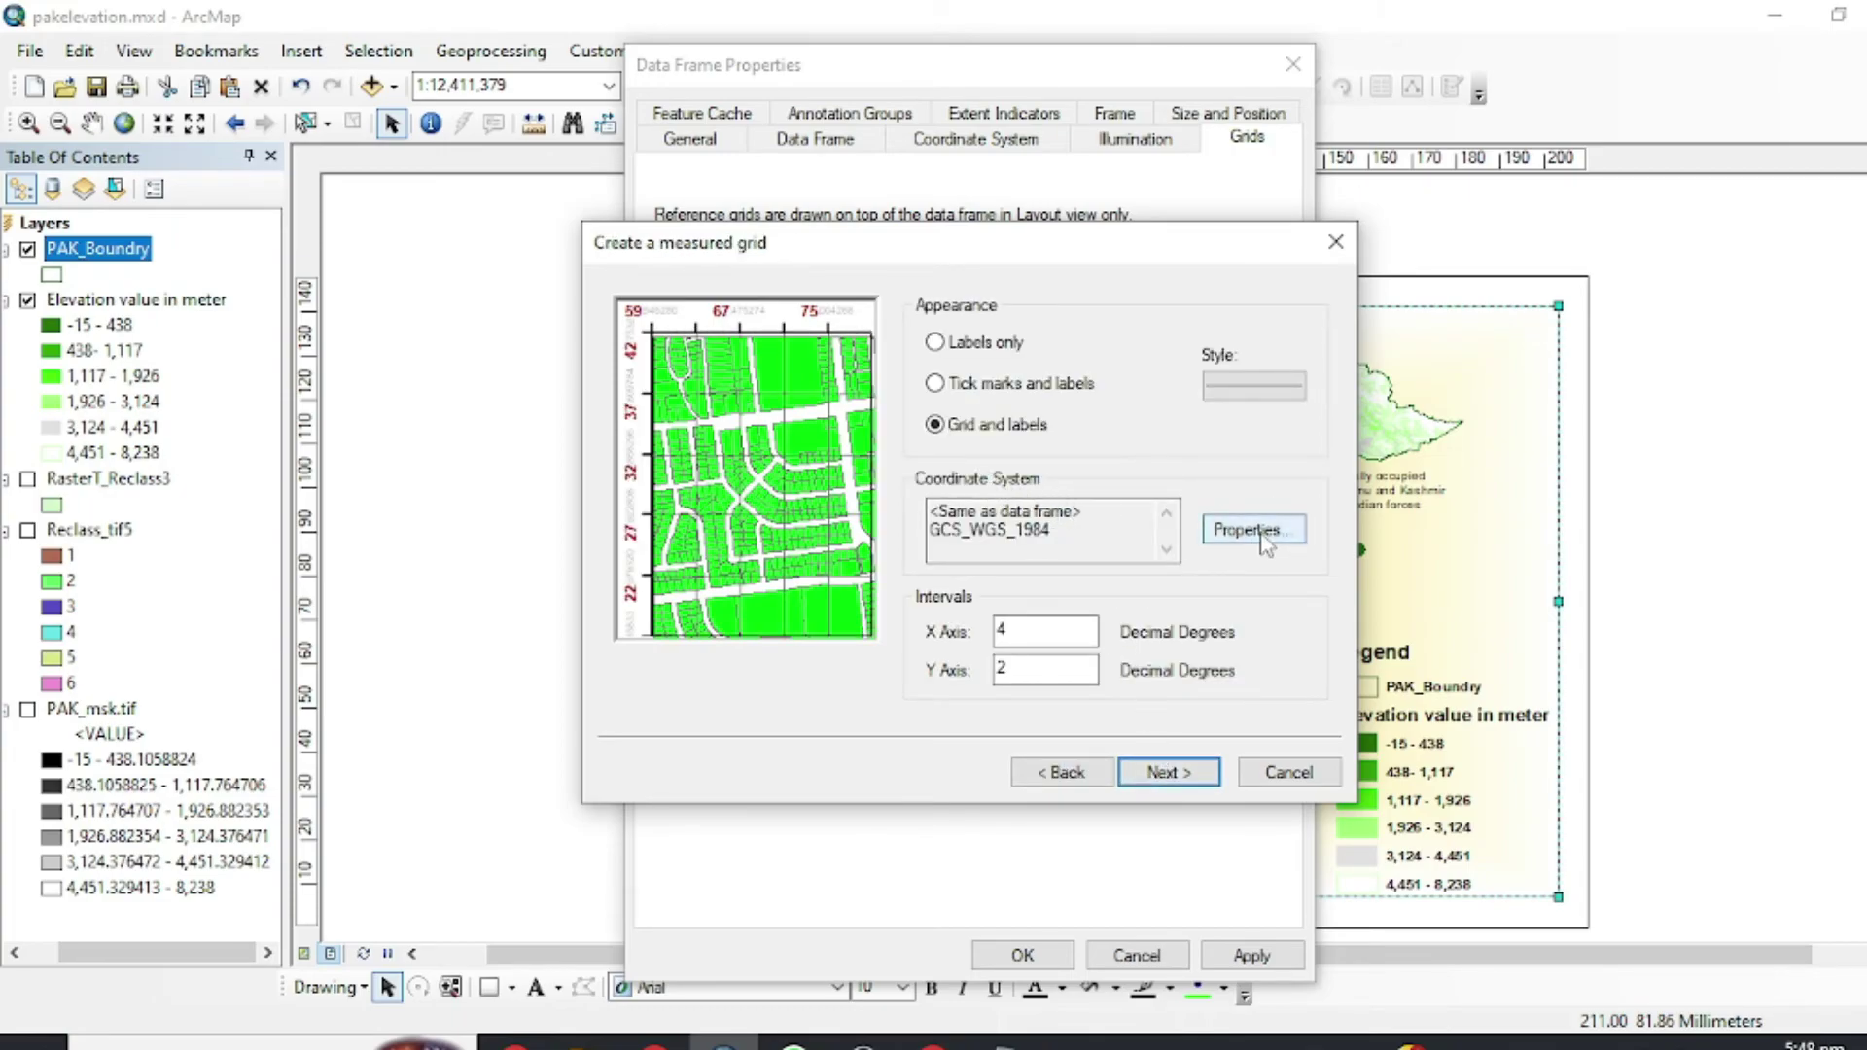
left_click(1169, 775)
left_click(1167, 774)
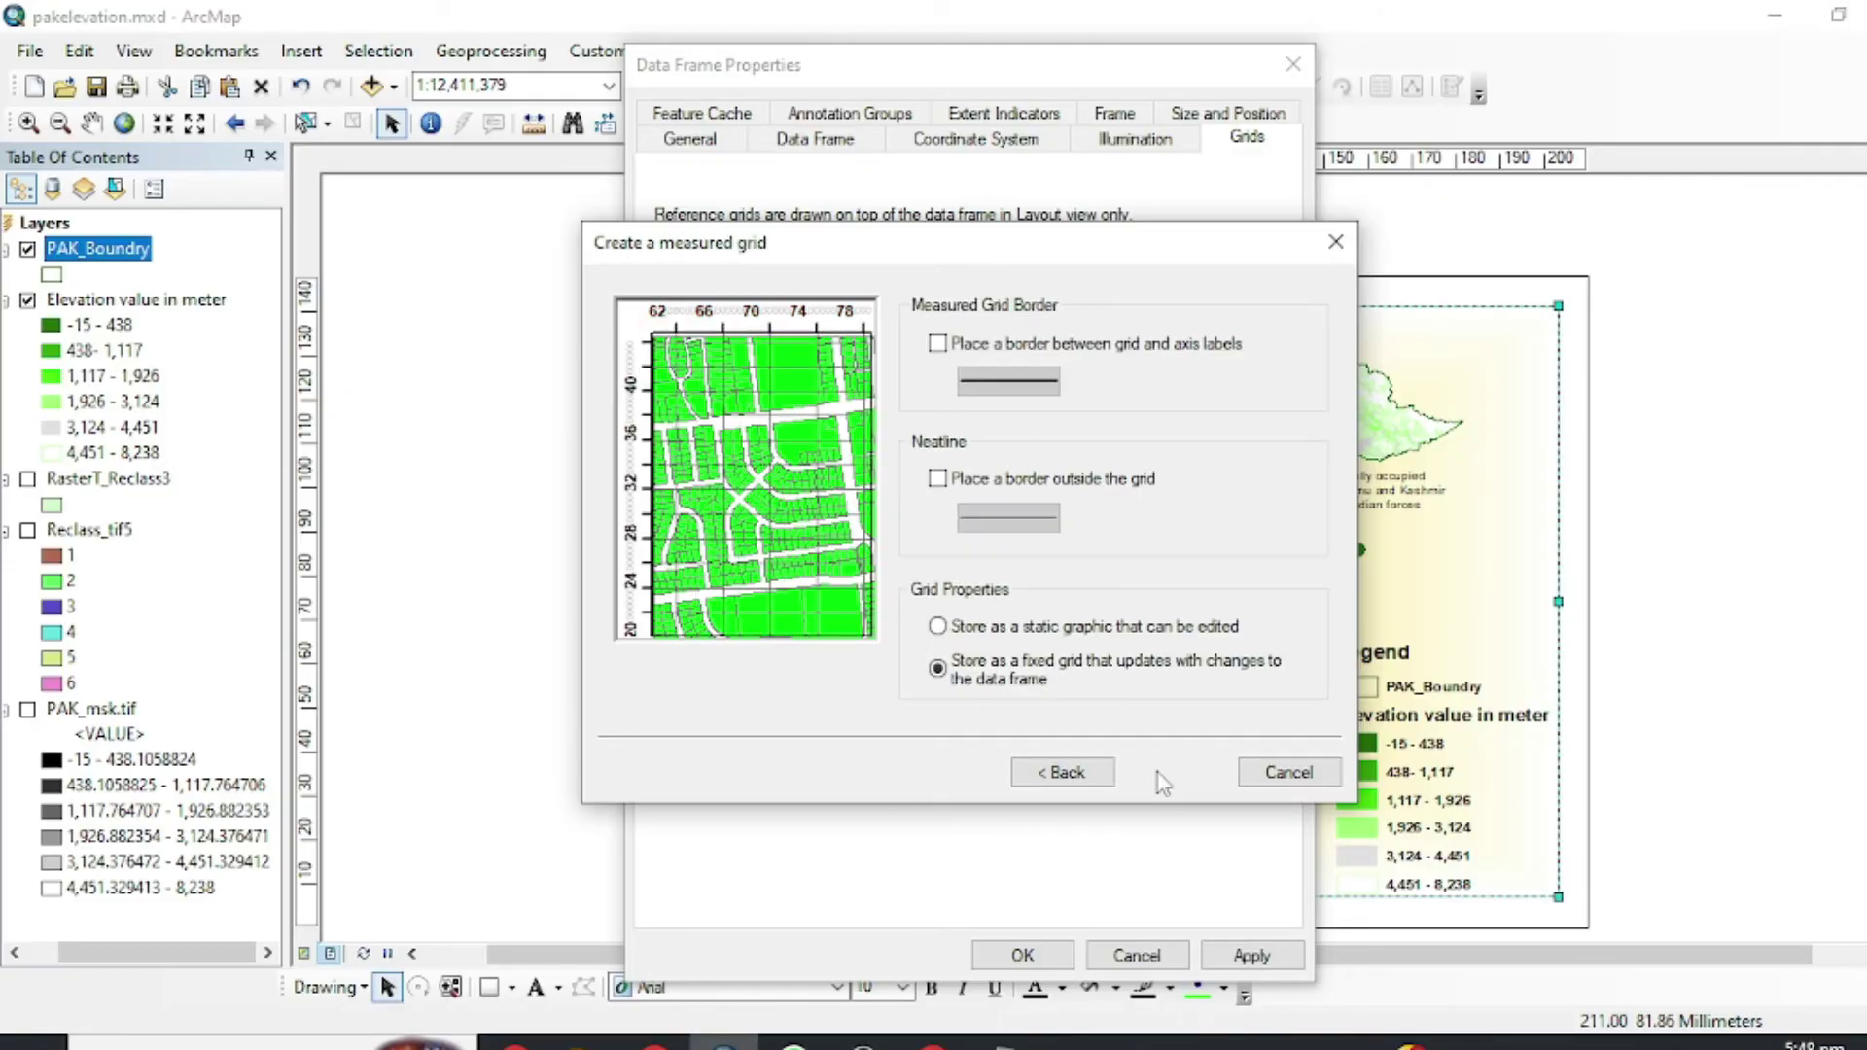
left_click(1167, 772)
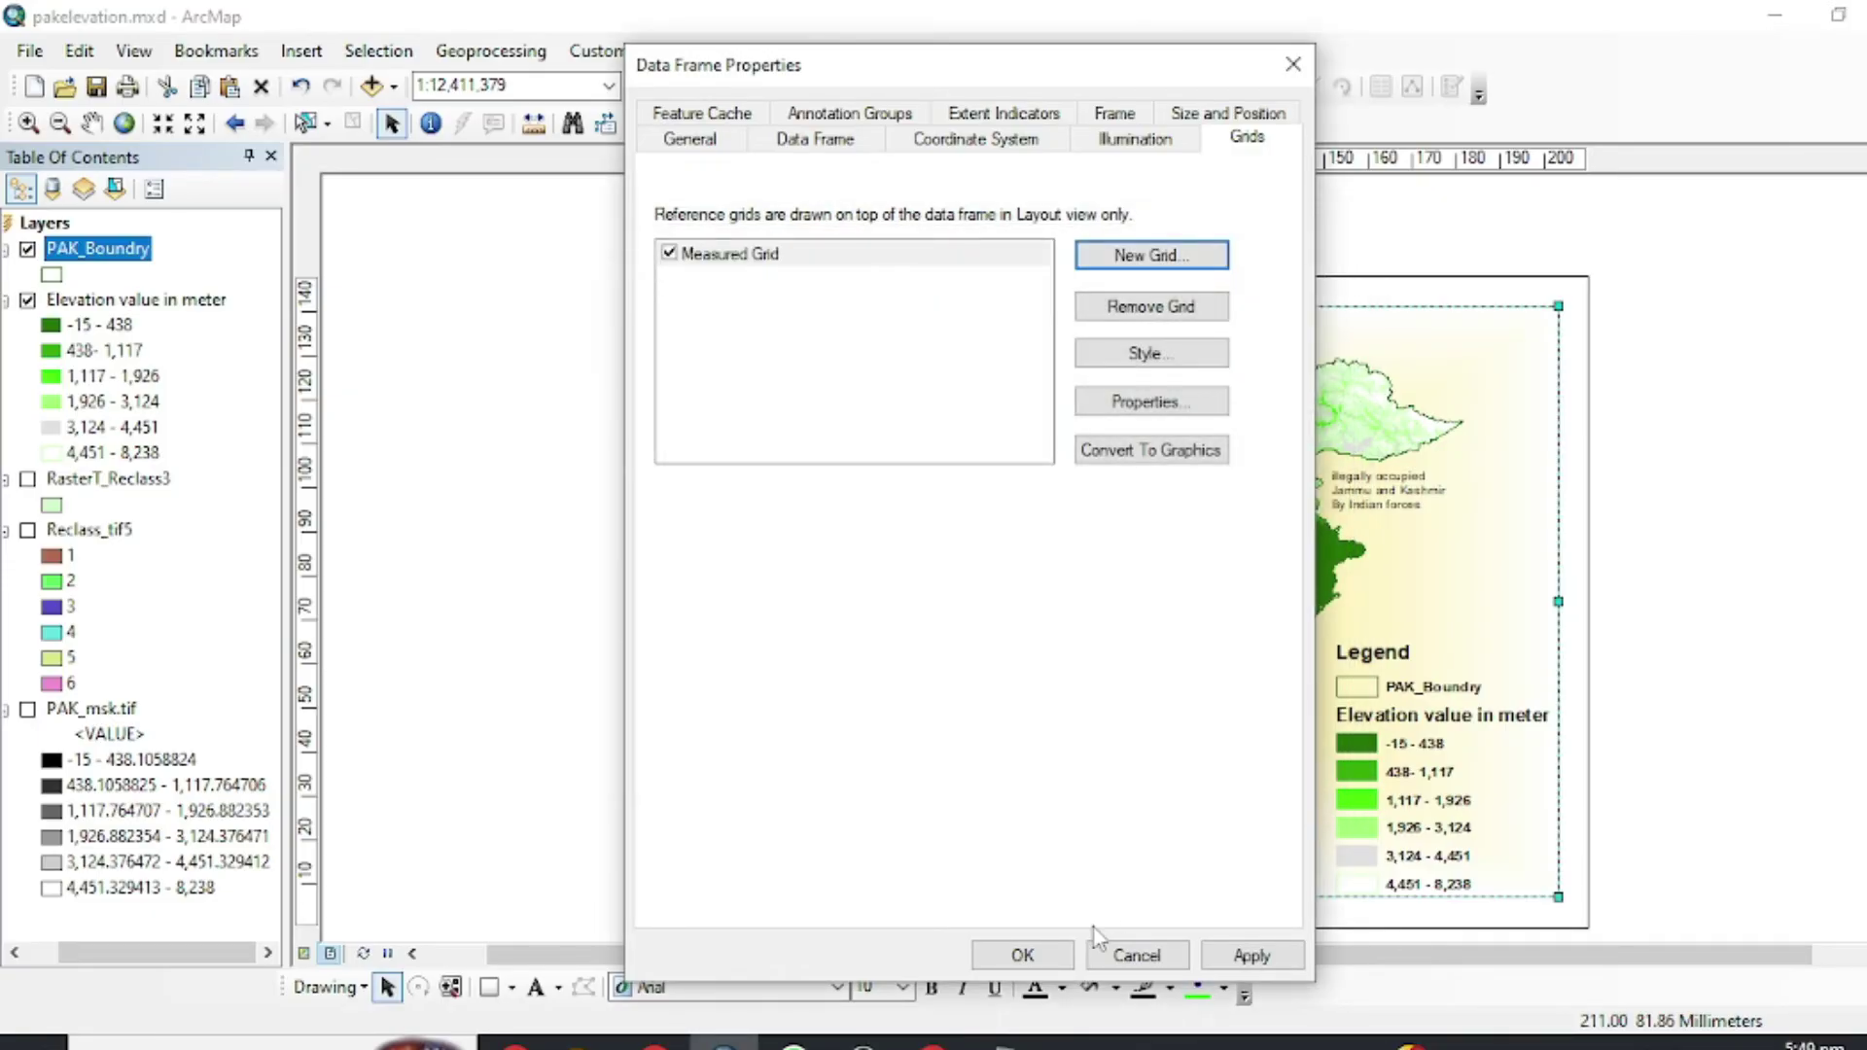
left_click(1021, 955)
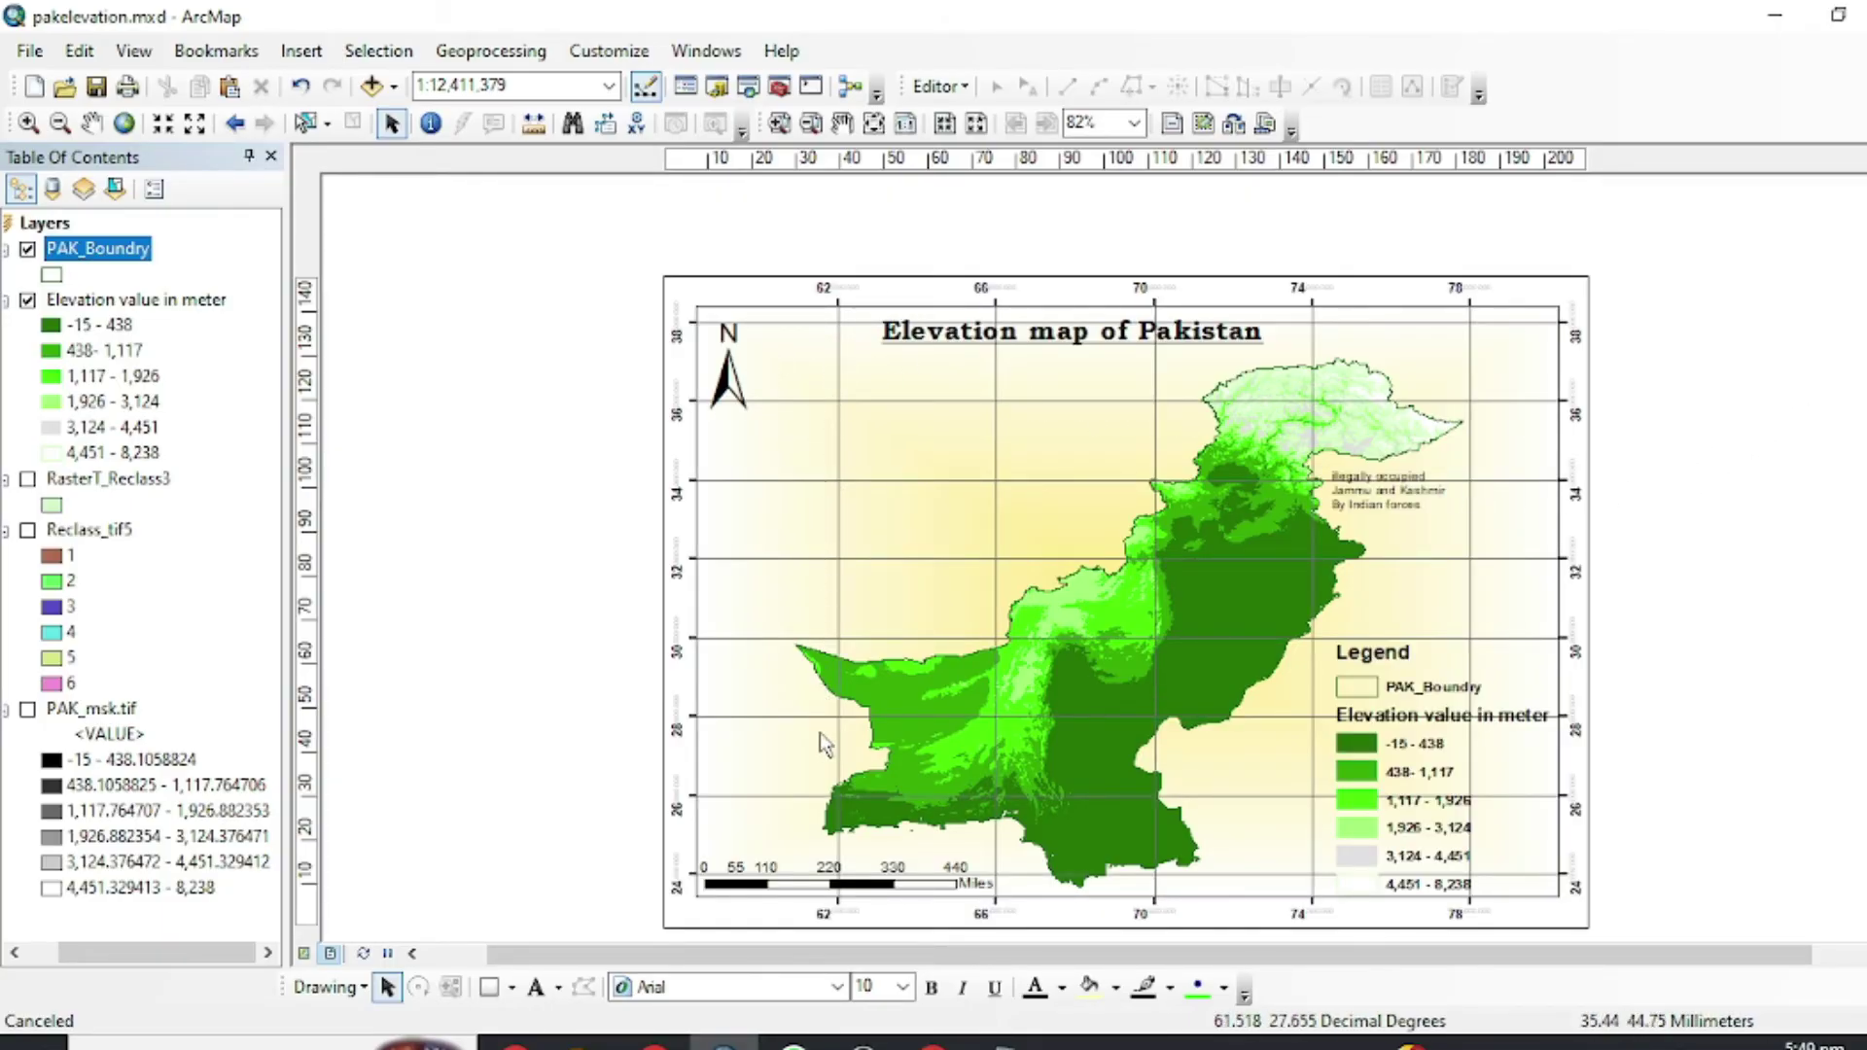
Set the data frame's measured grid to show no lines or ticks and apply the change to the layout.
right_click(963, 452)
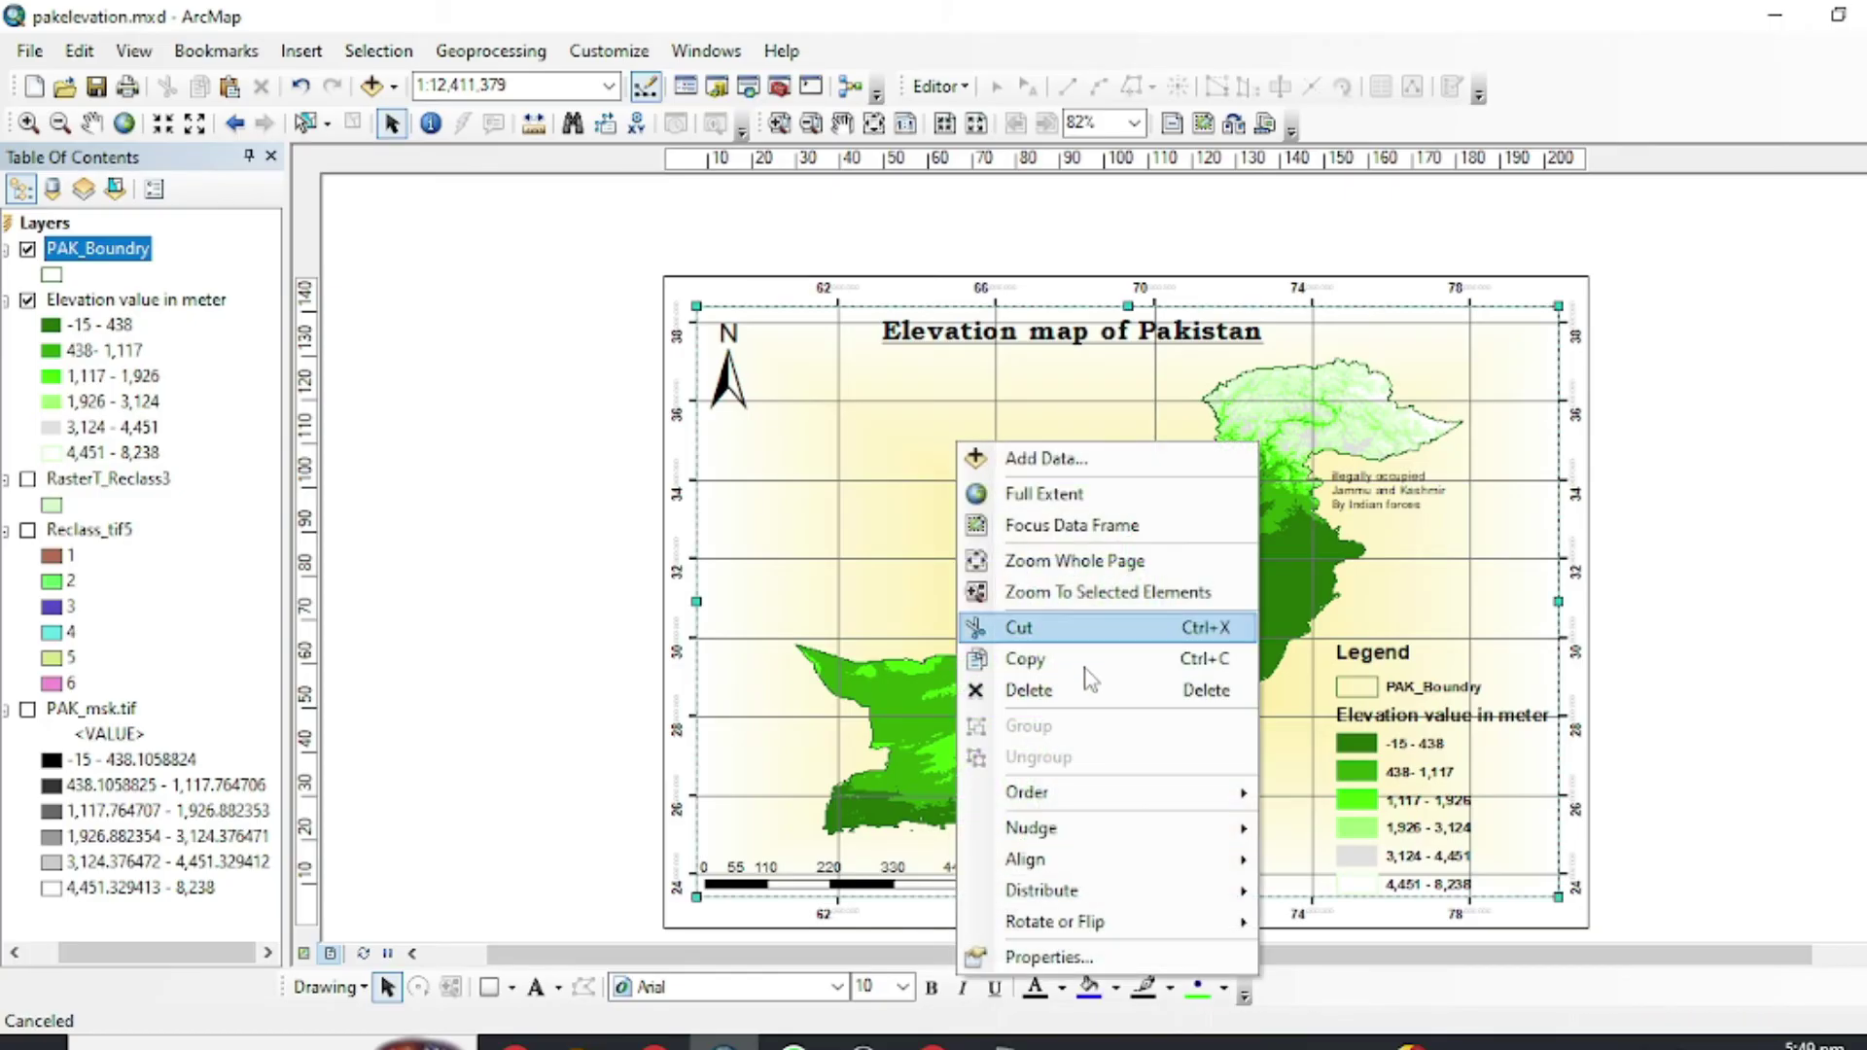
left_click(1110, 957)
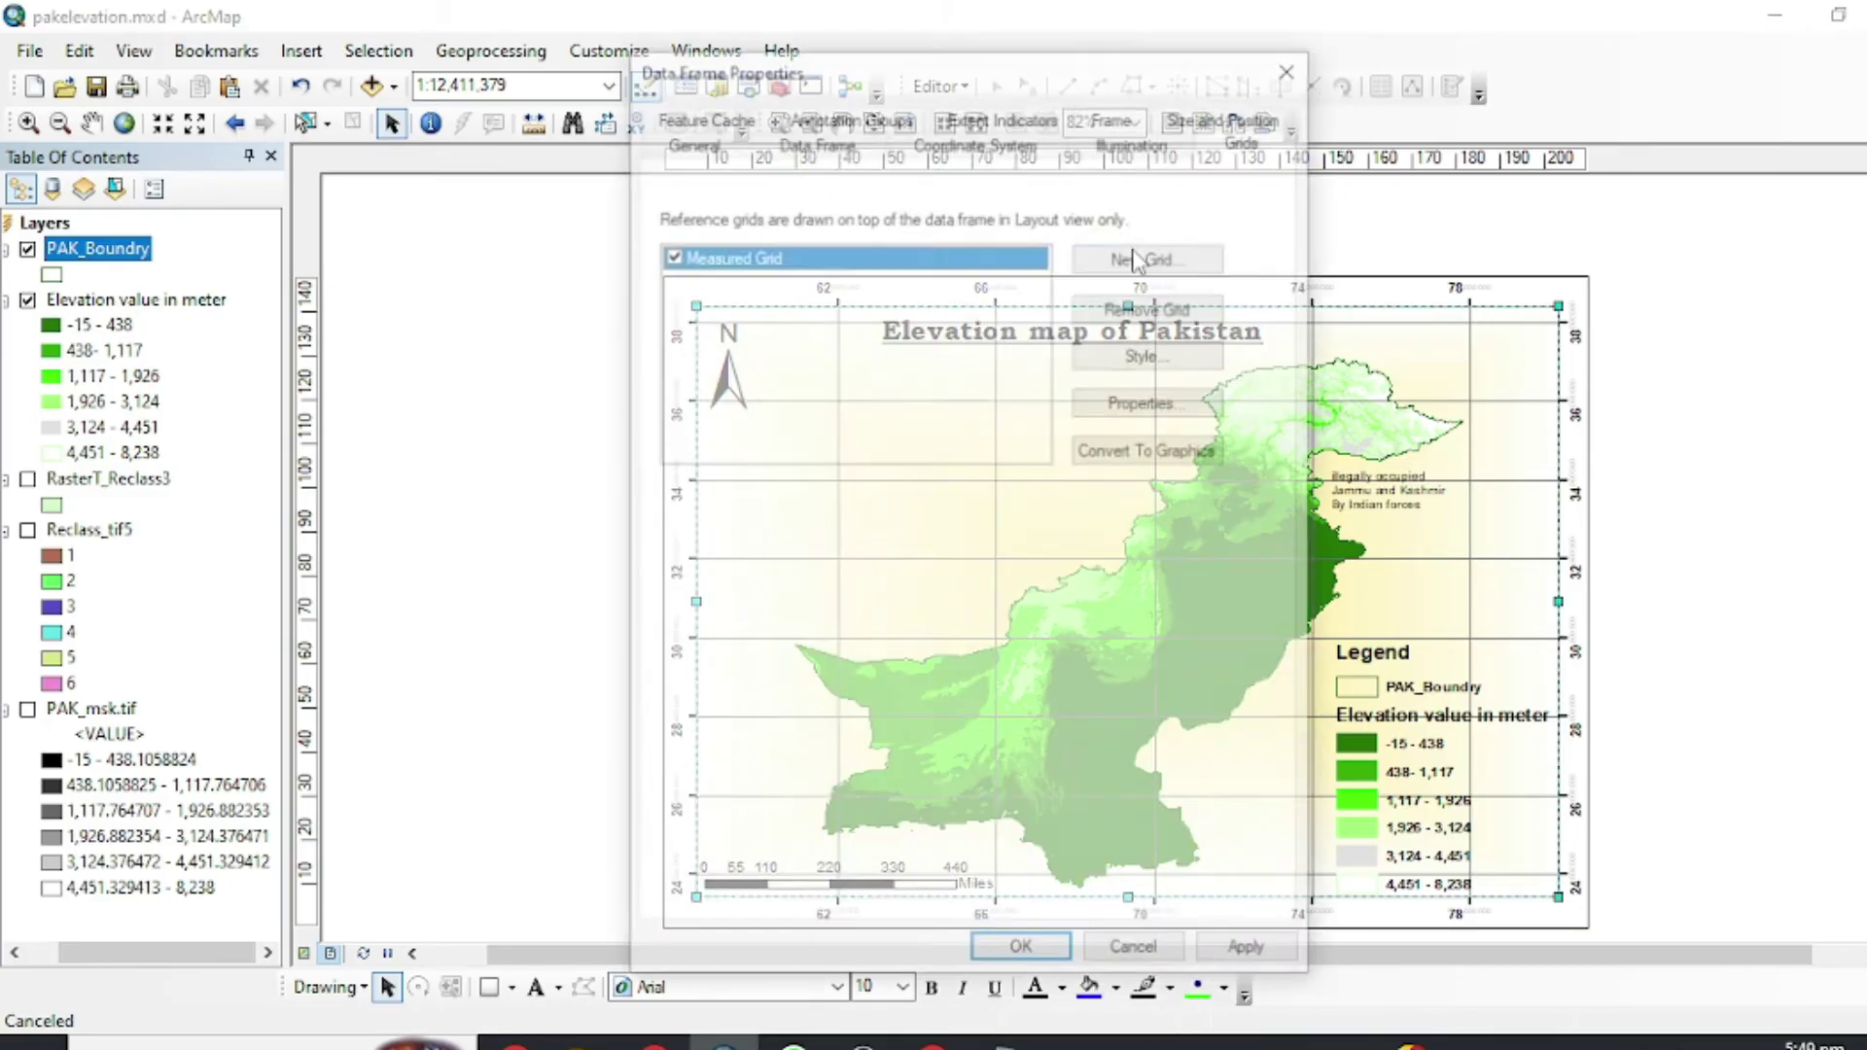
left_click(711, 257)
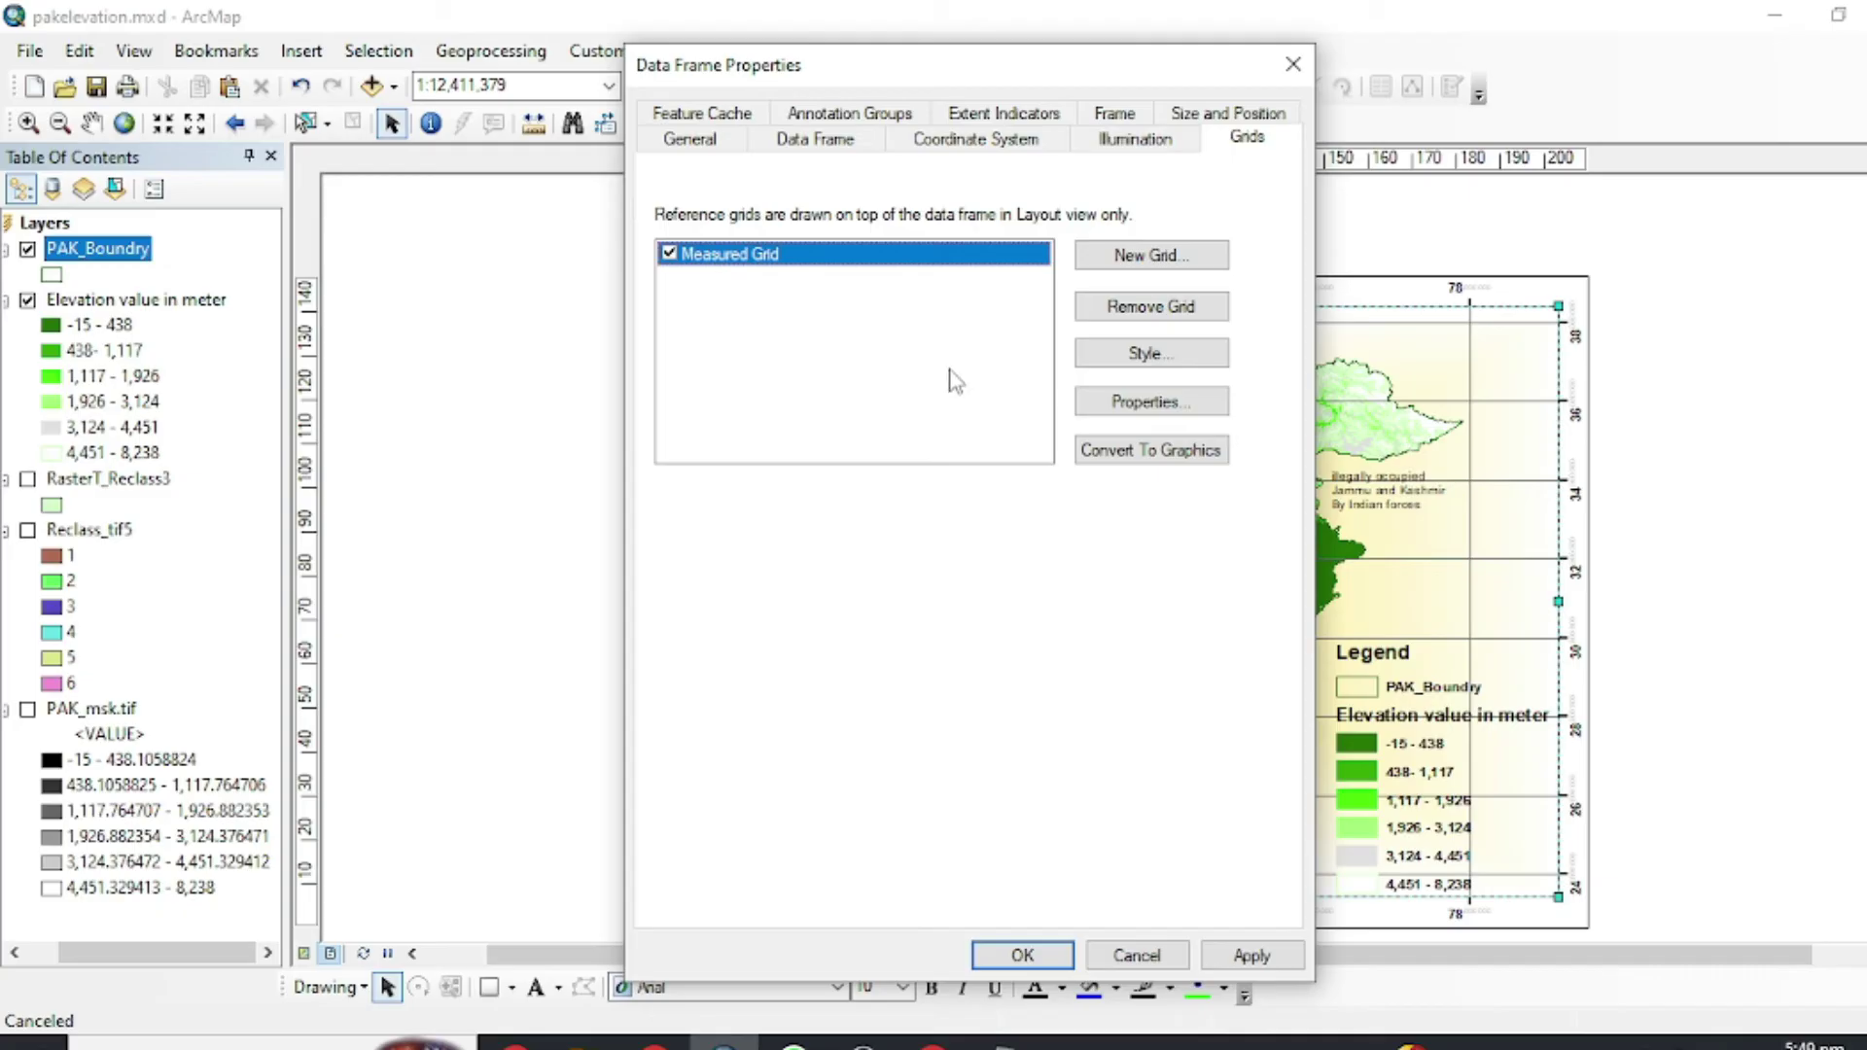
left_click(754, 261)
left_click(915, 358)
left_click(1185, 402)
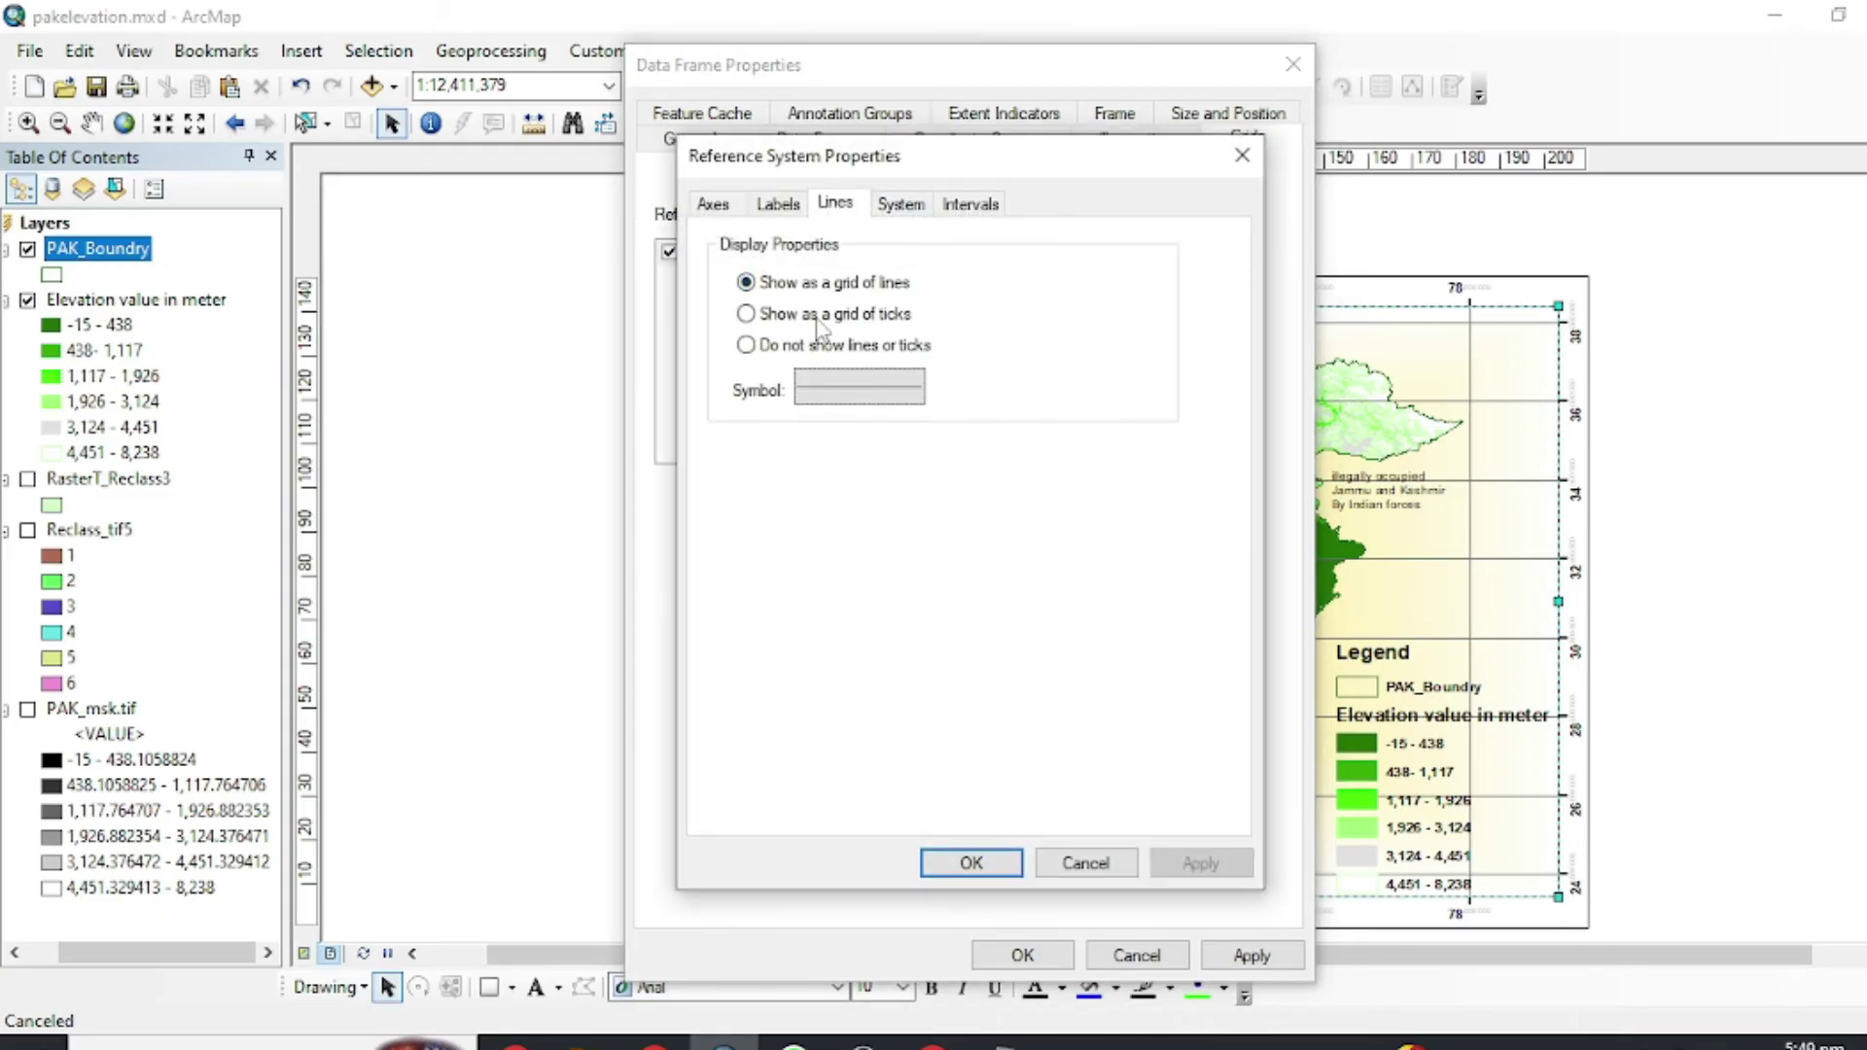
left_click(746, 347)
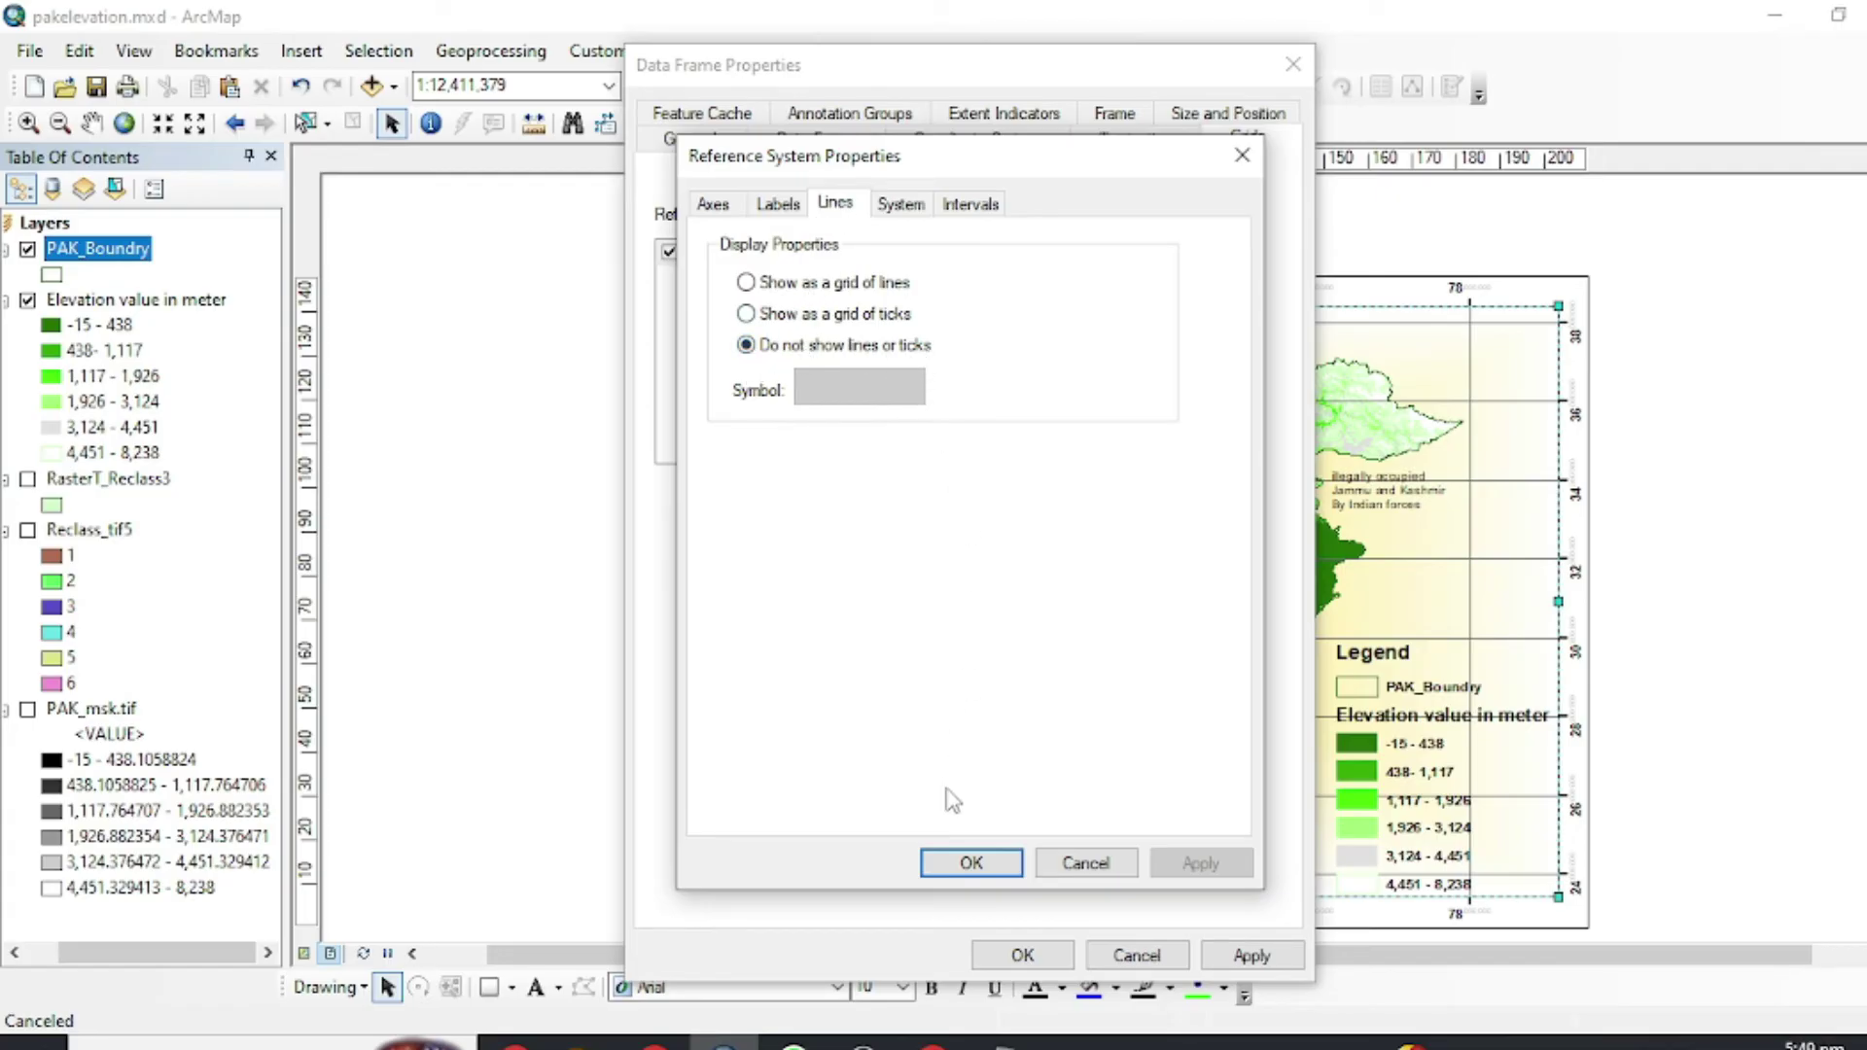
left_click(970, 863)
left_click(1022, 955)
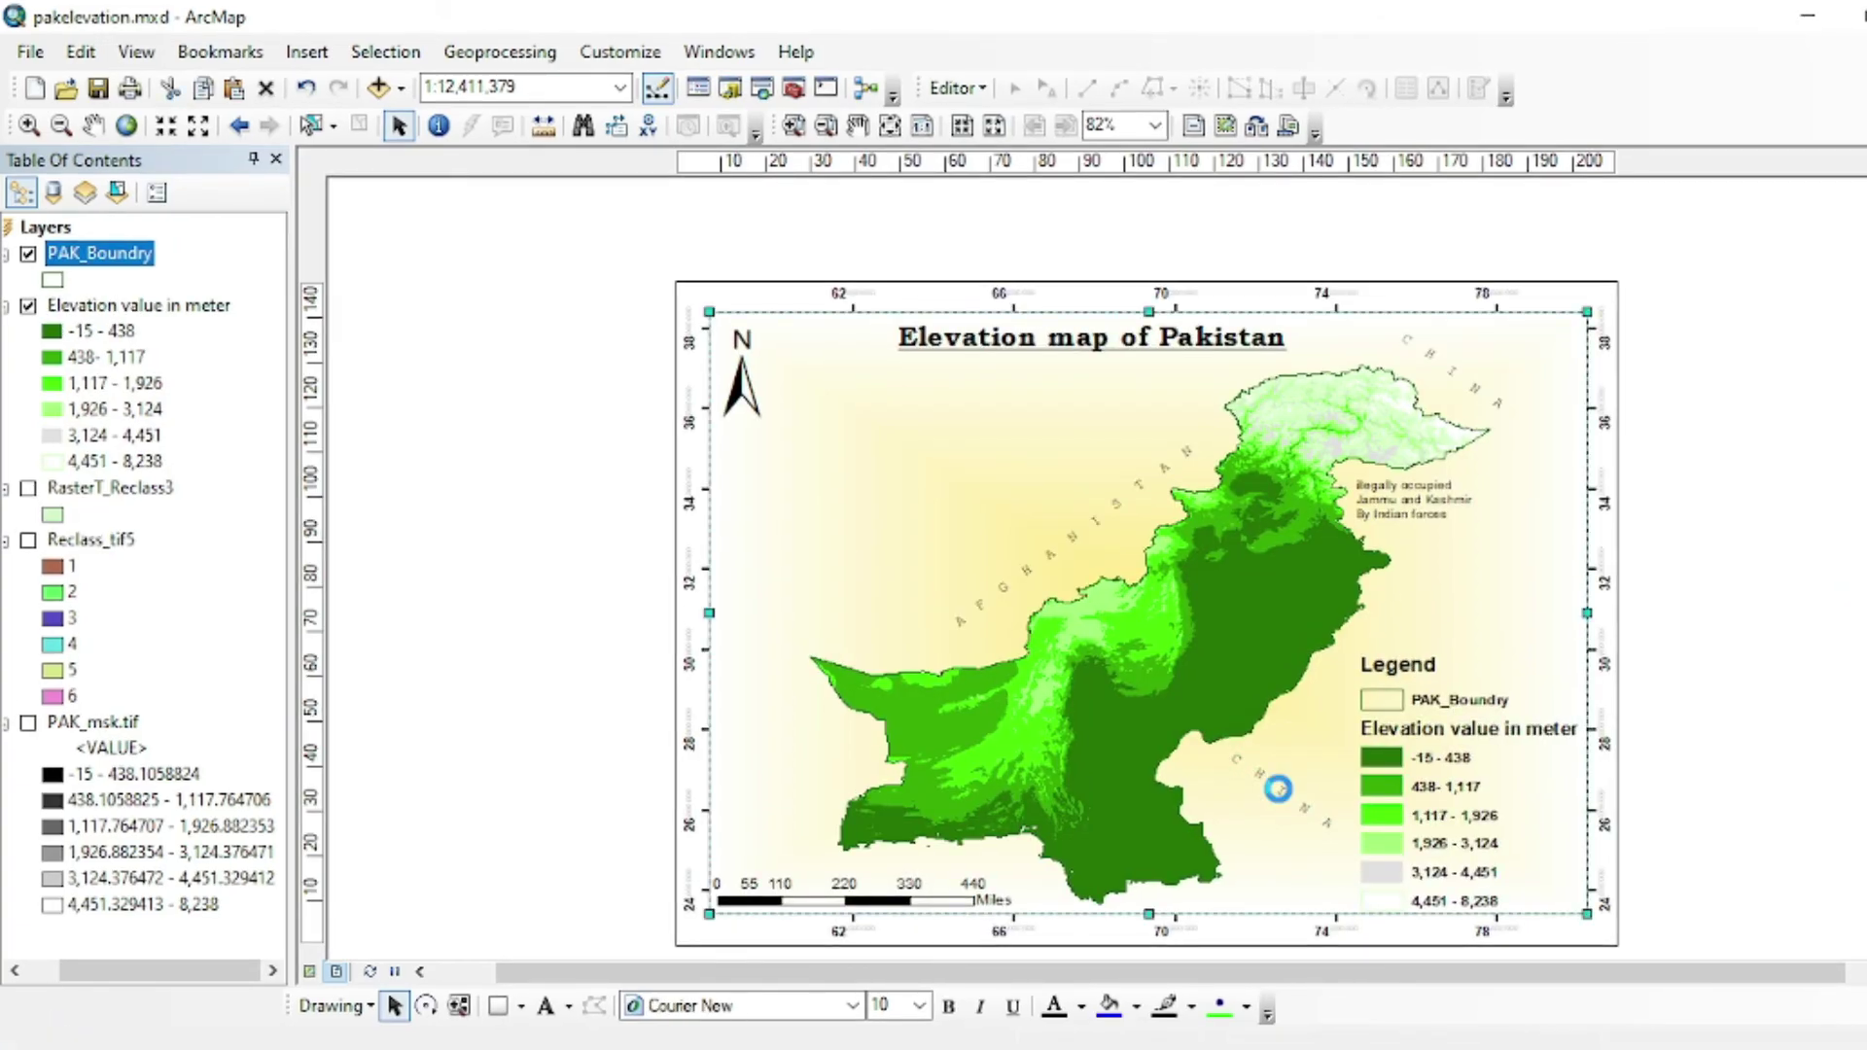
Change the duplicate CHINA label southeast of the map to "I N D I A" and rotate it to follow the border.
double_click(1271, 833)
type("IN")
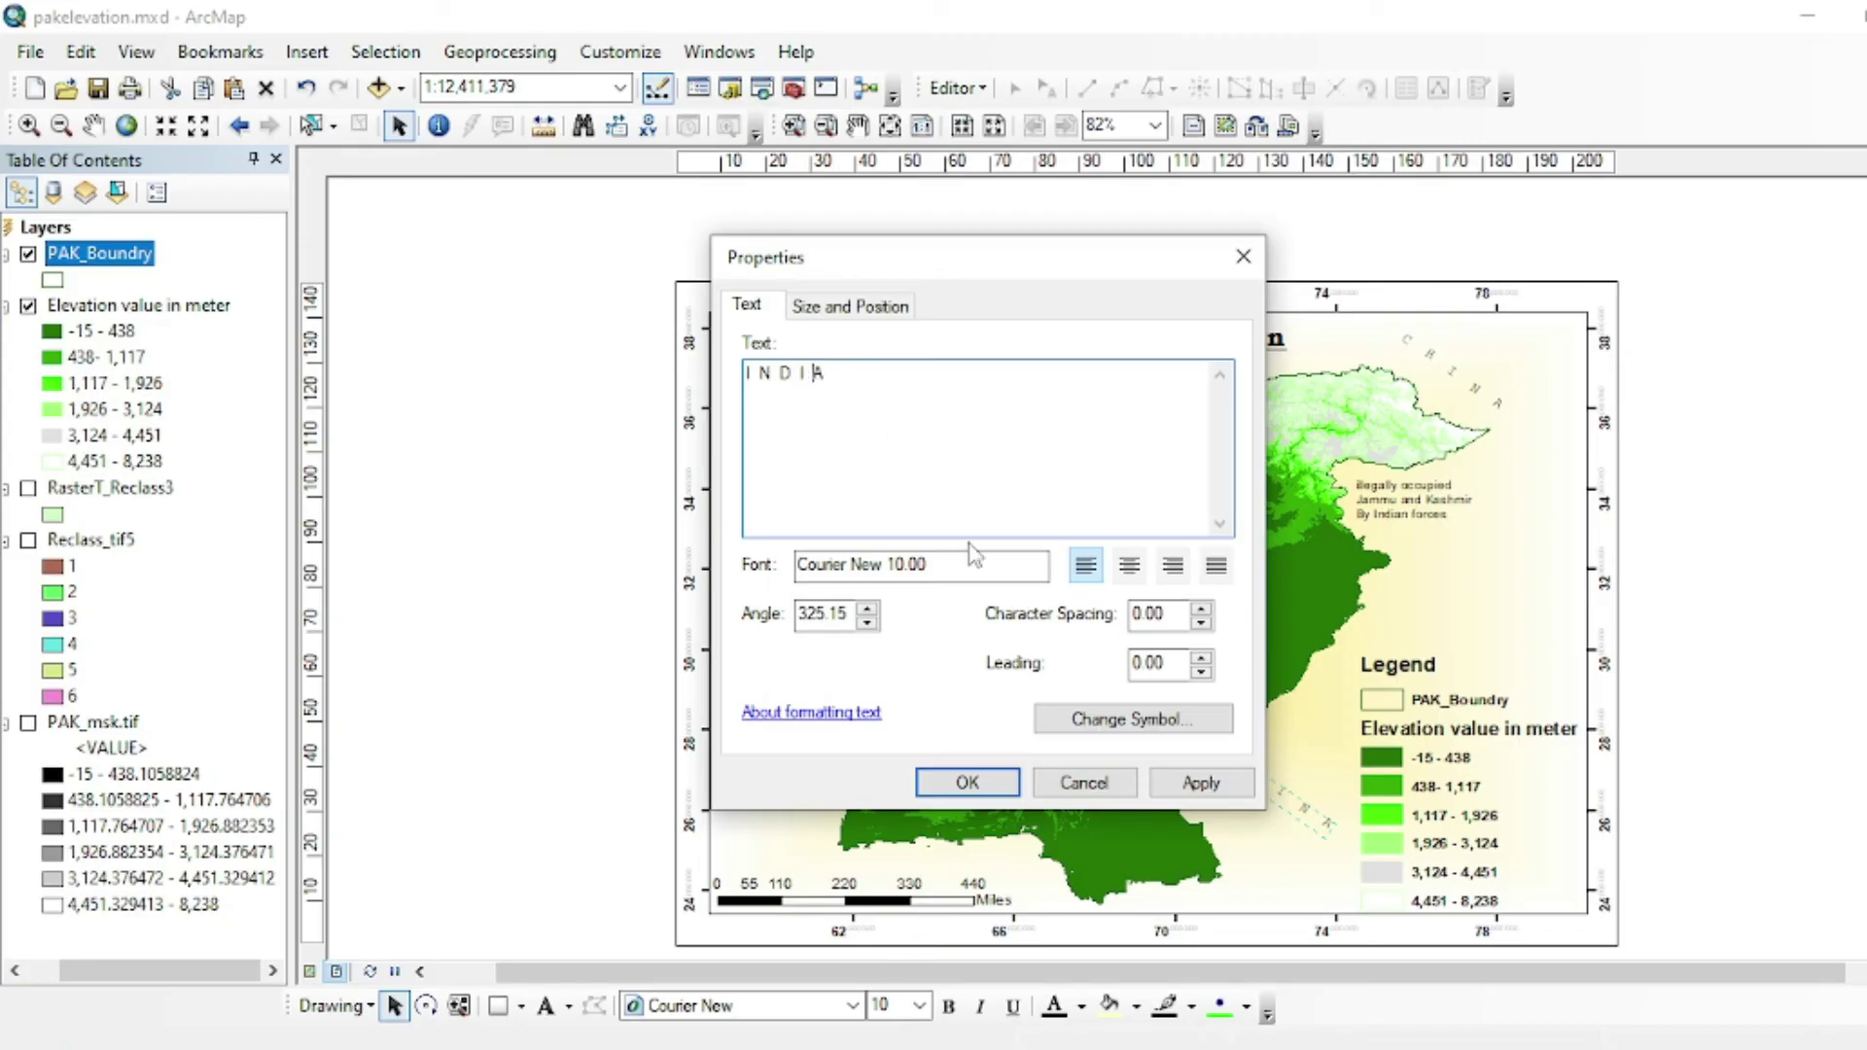
left_click(967, 783)
left_click(426, 1006)
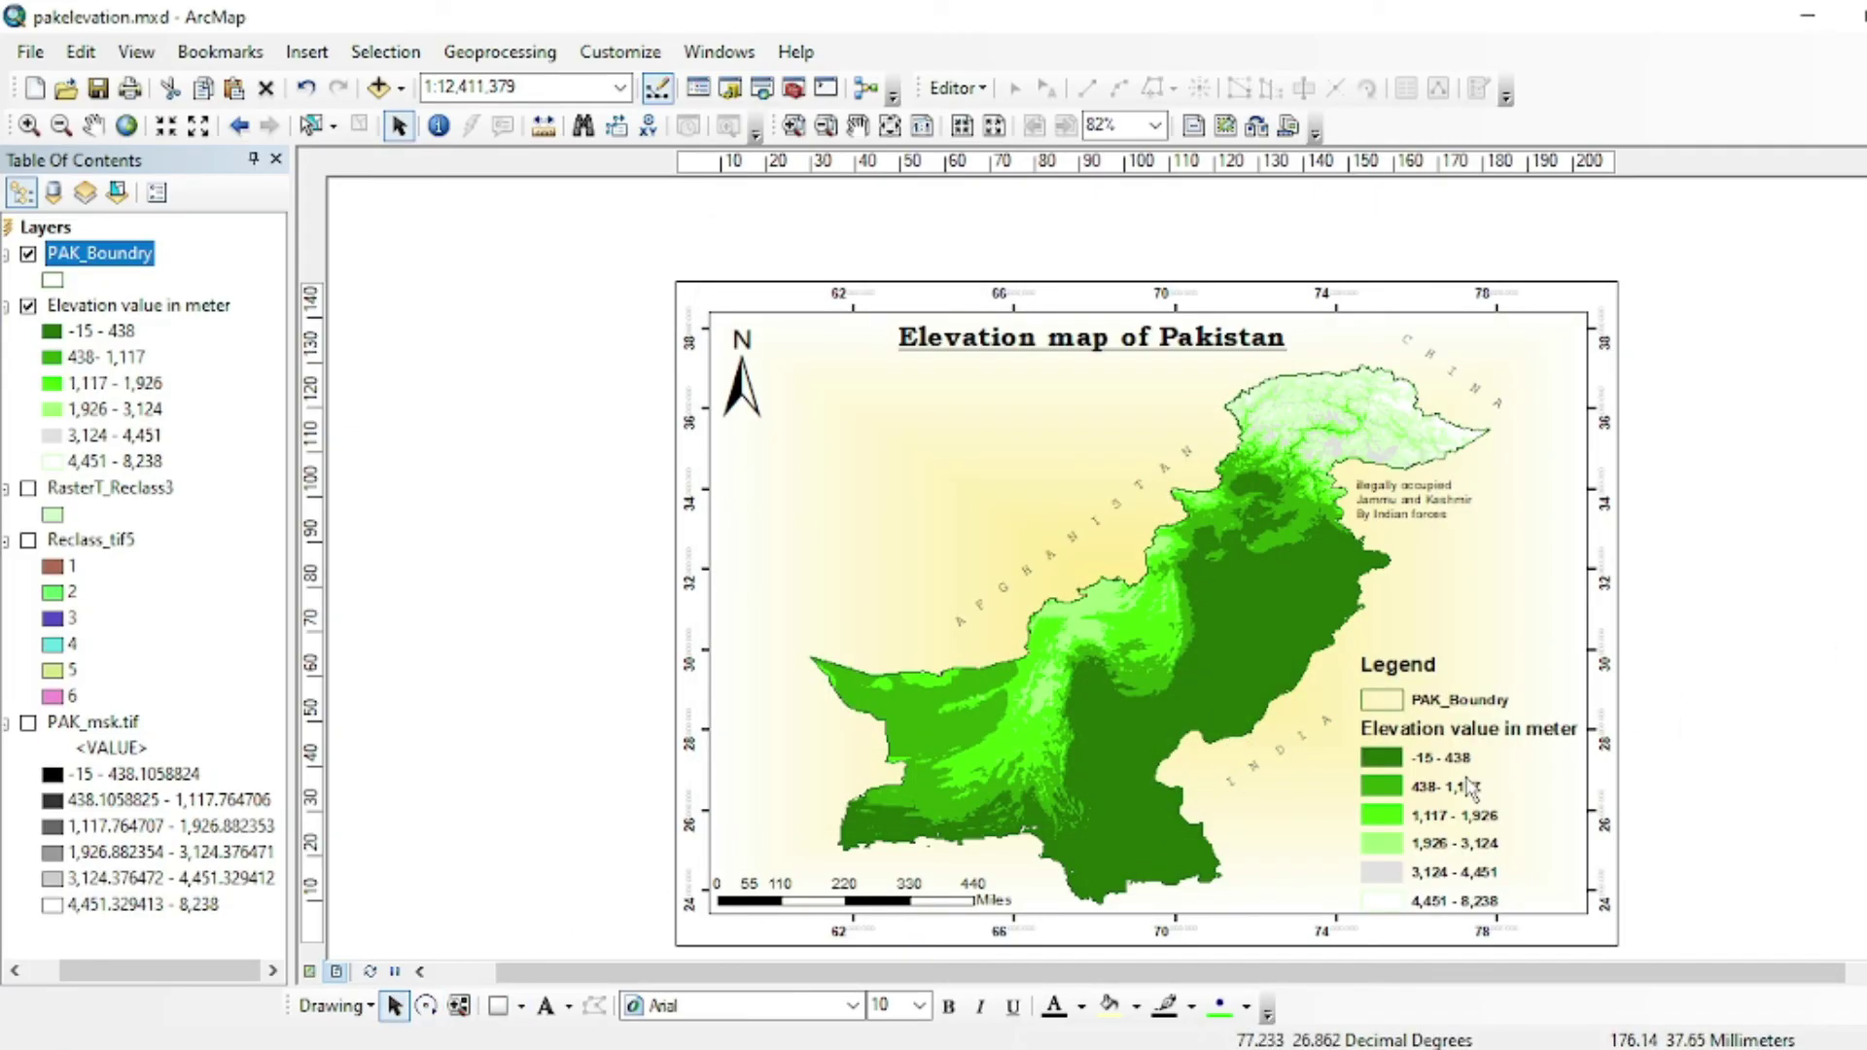
left_click(1291, 734)
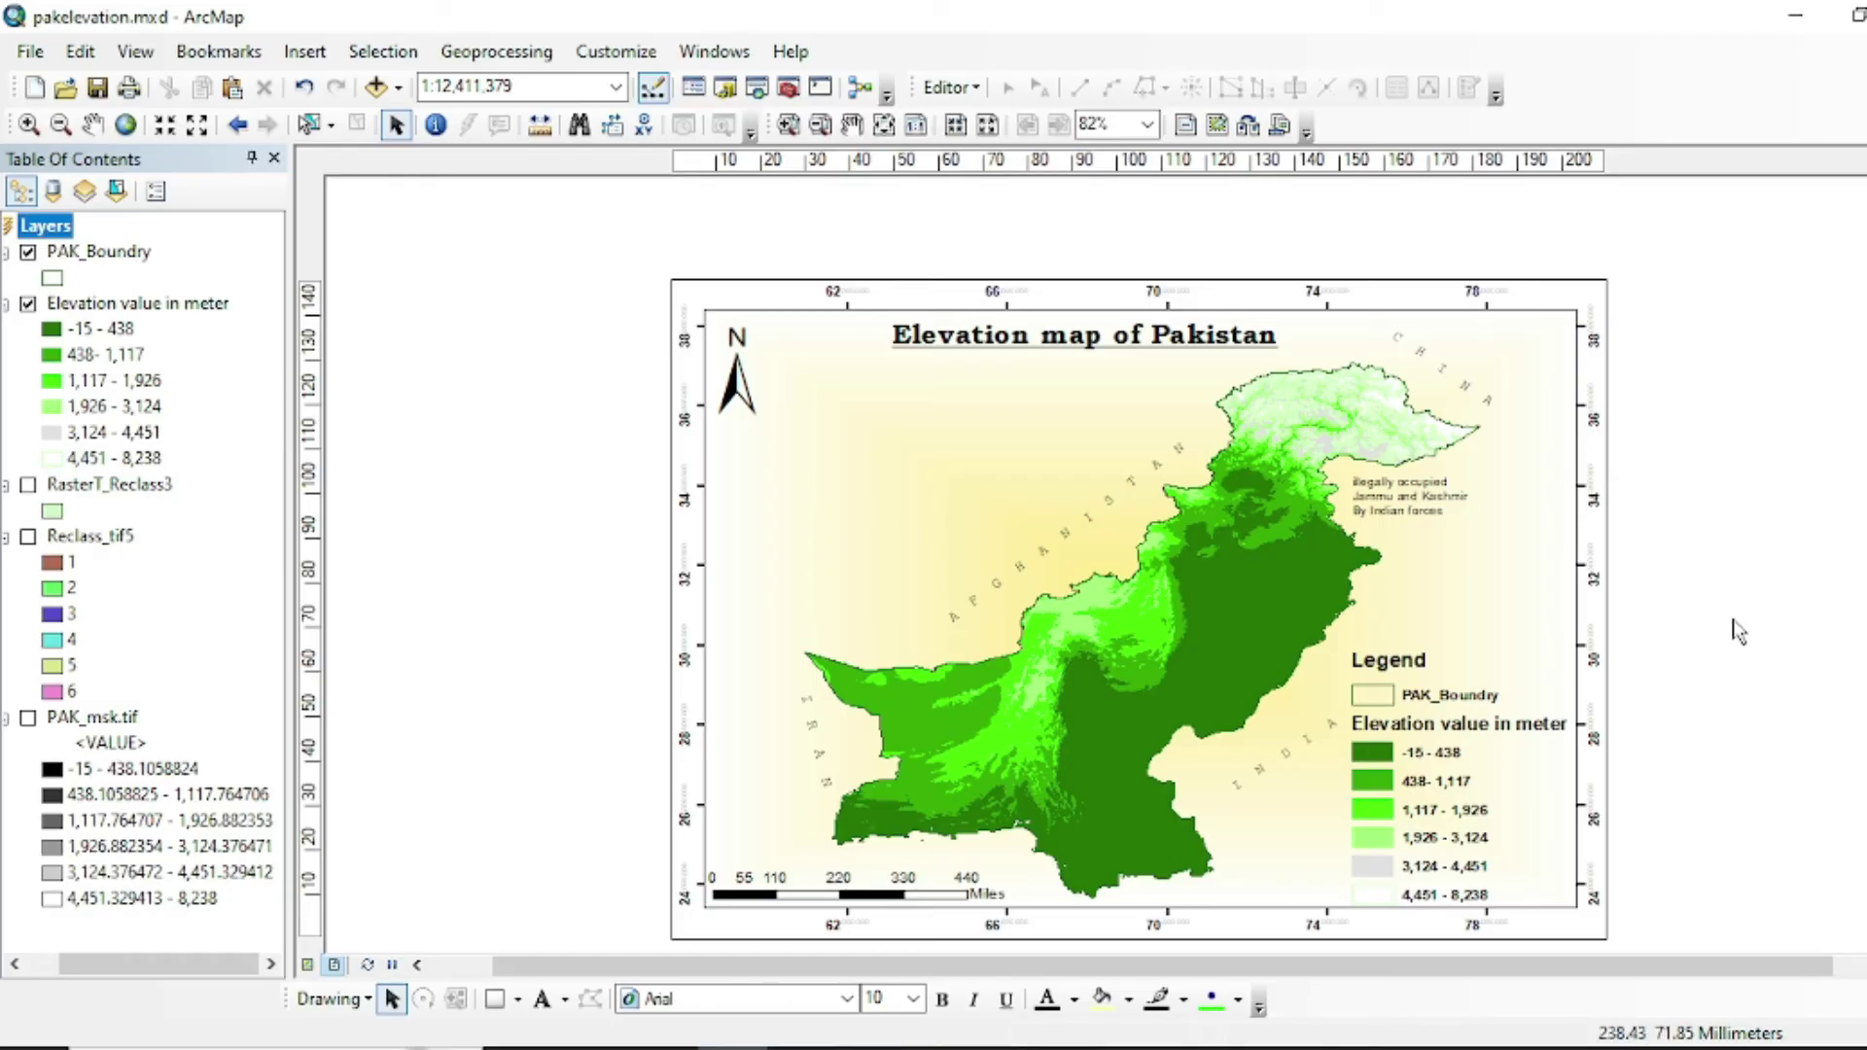
Export the map layout to the Desktop as the JPEG pakelevation.jpg at 96 dpi, and minimize the map window.
left_click(32, 53)
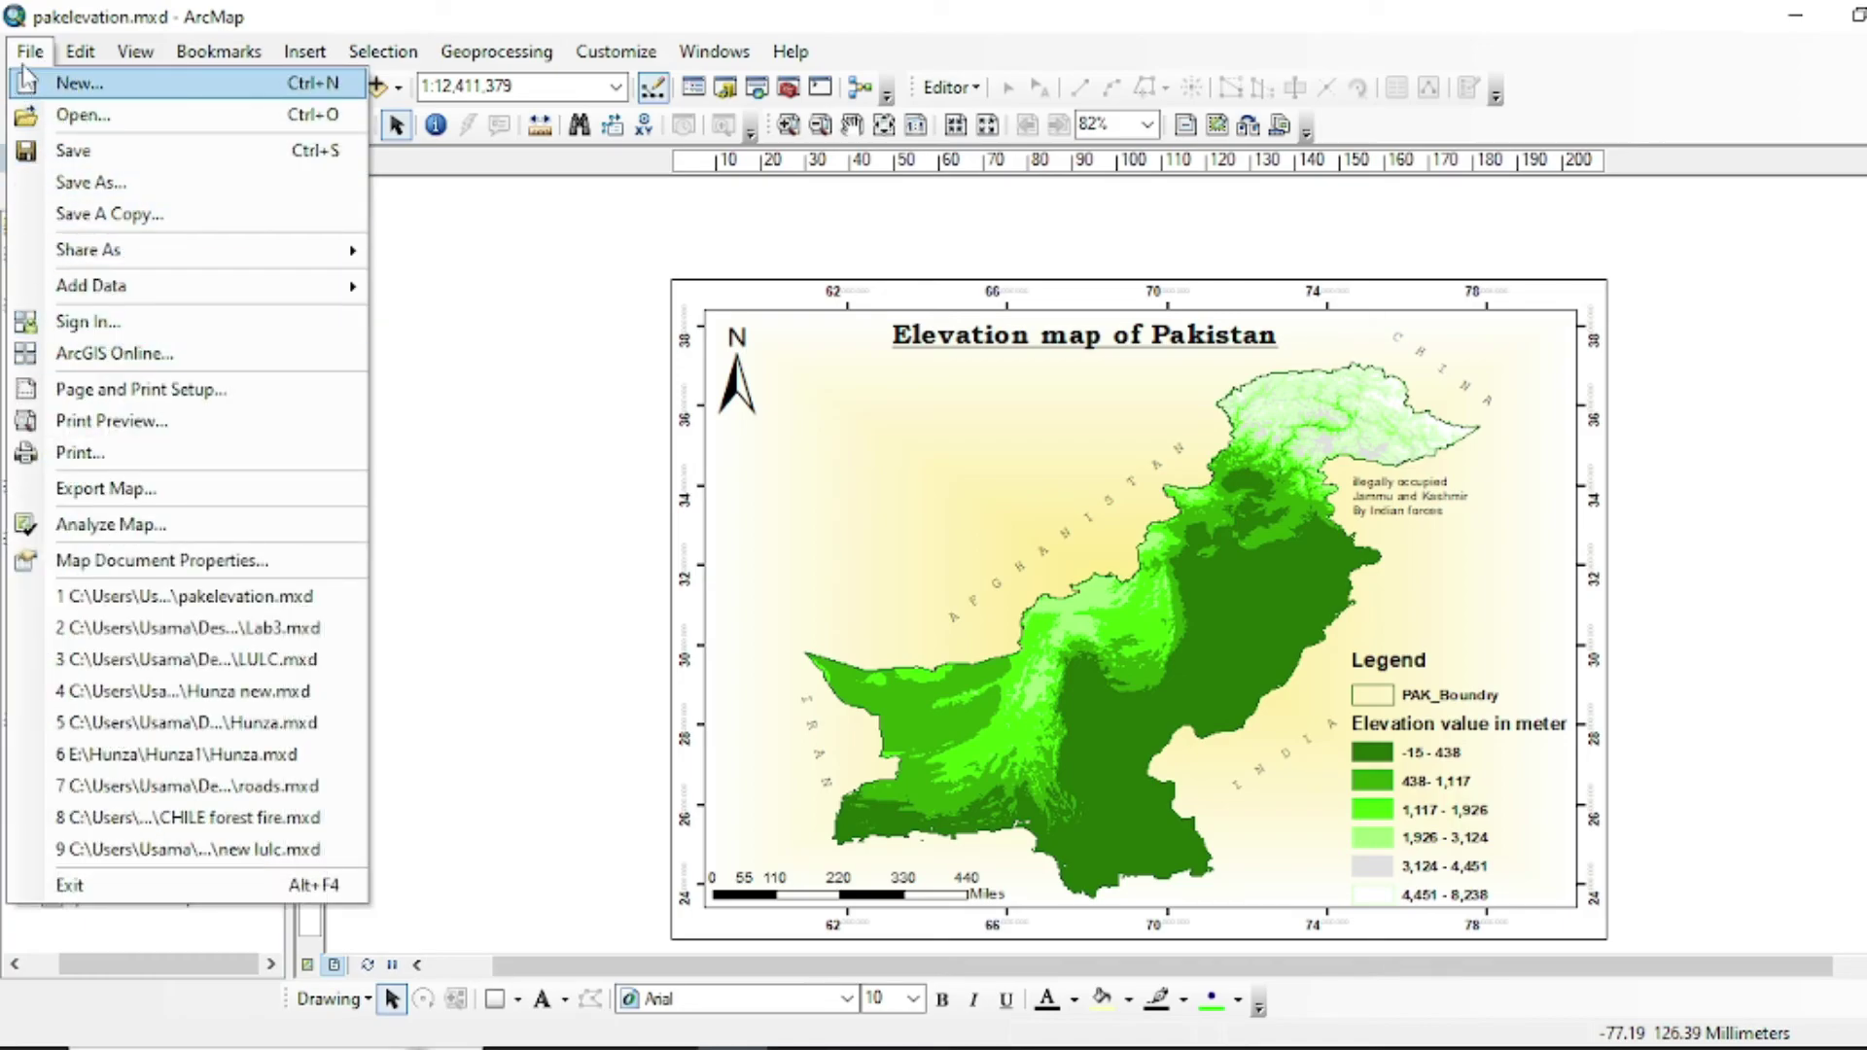
left_click(136, 488)
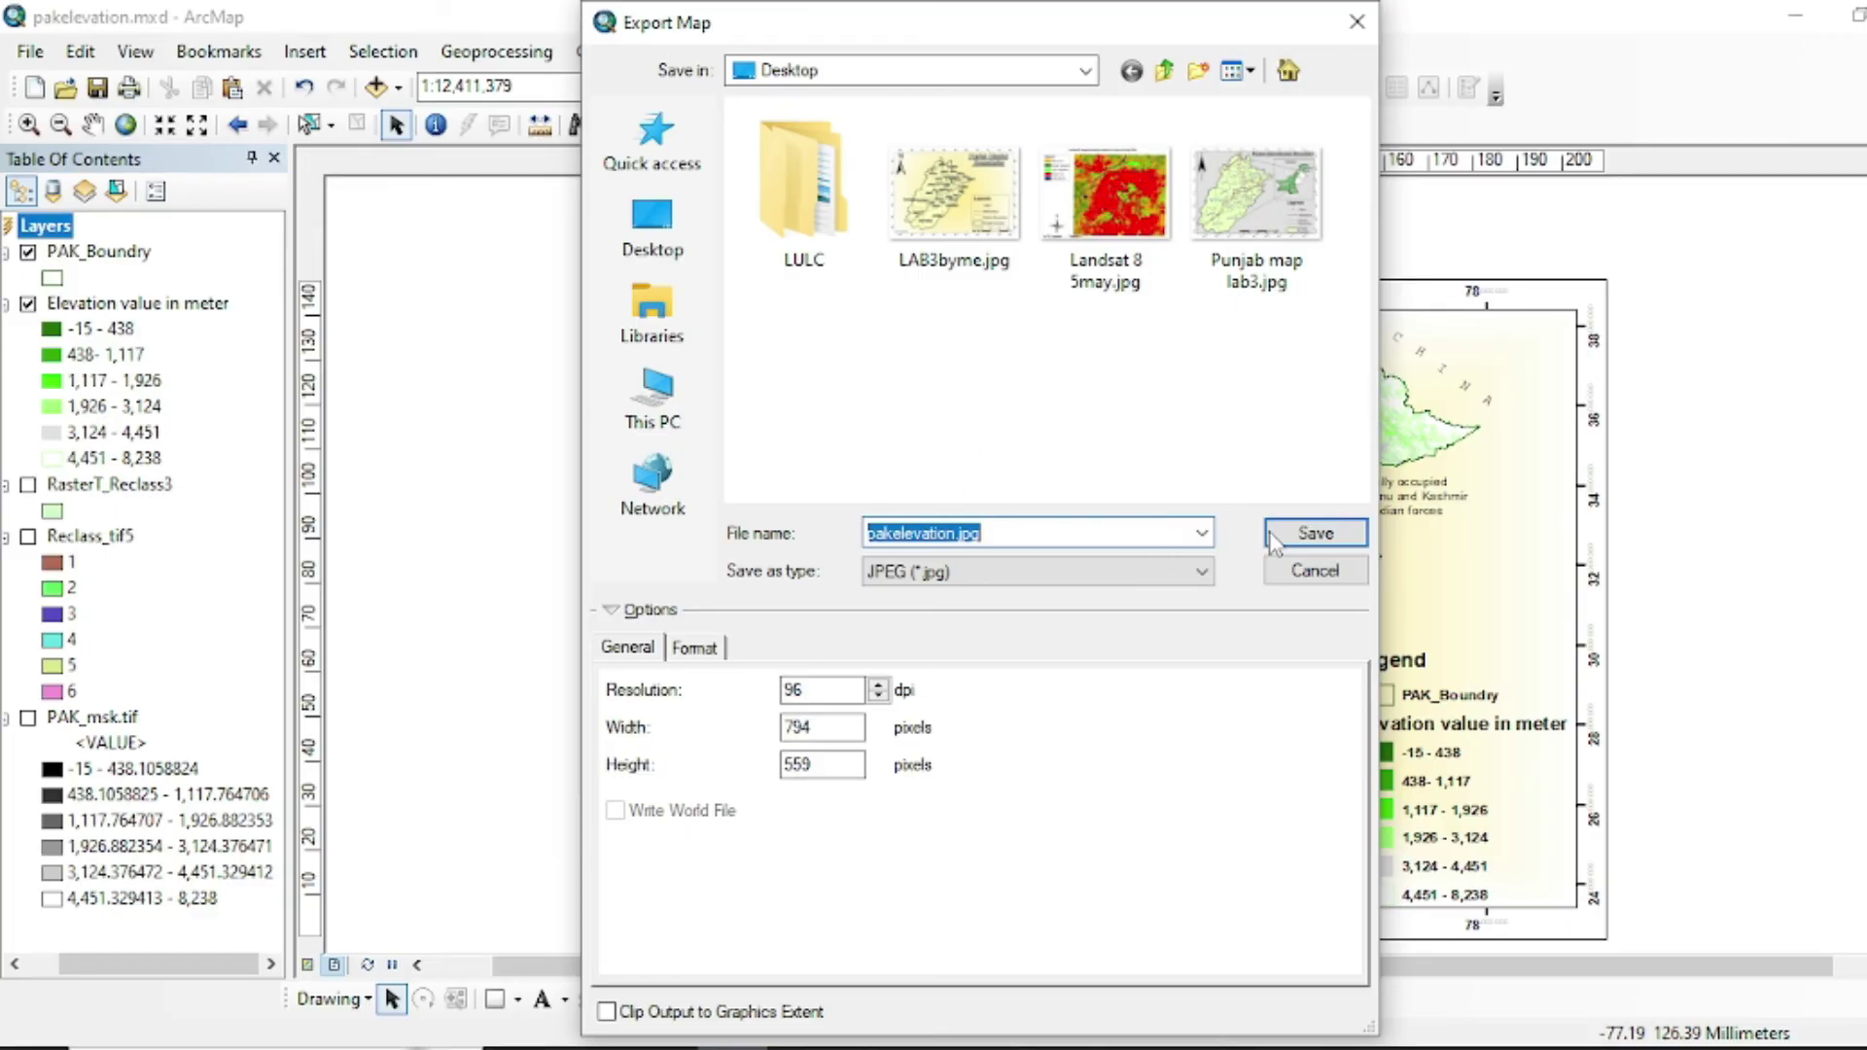
left_click(1312, 533)
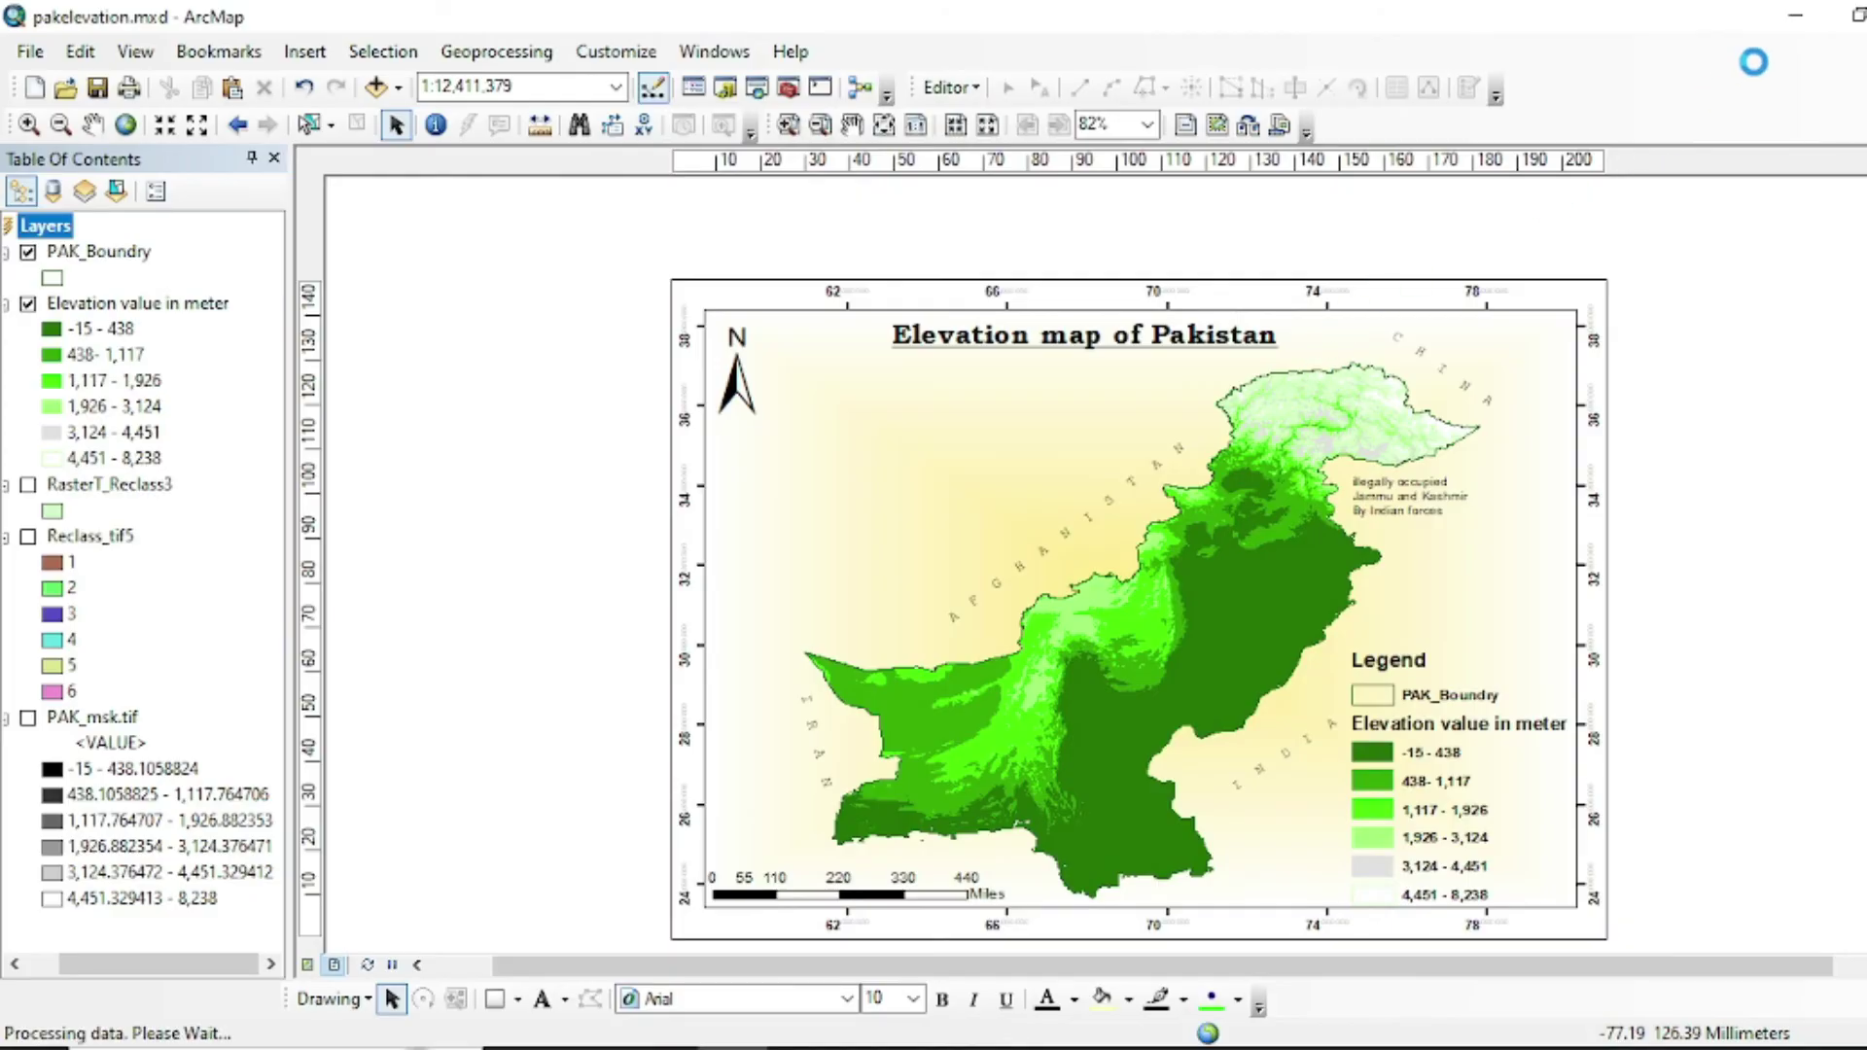
left_click(1797, 14)
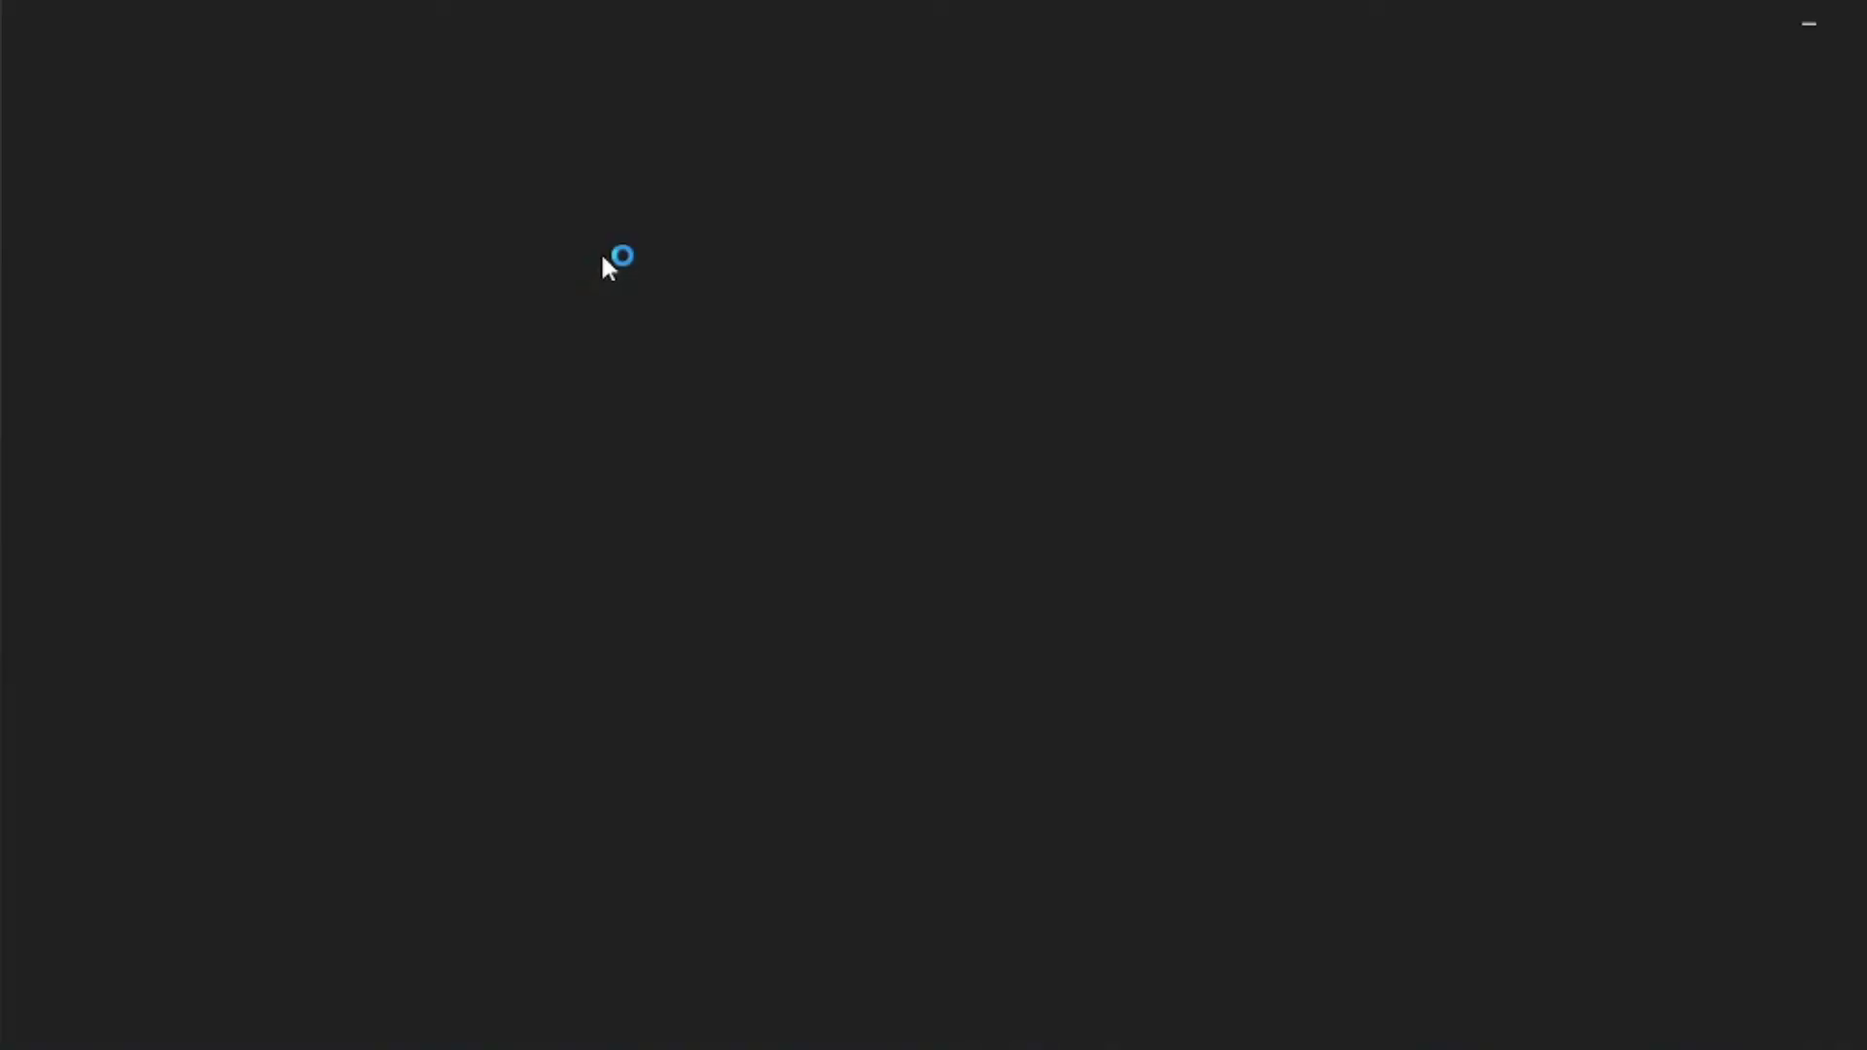